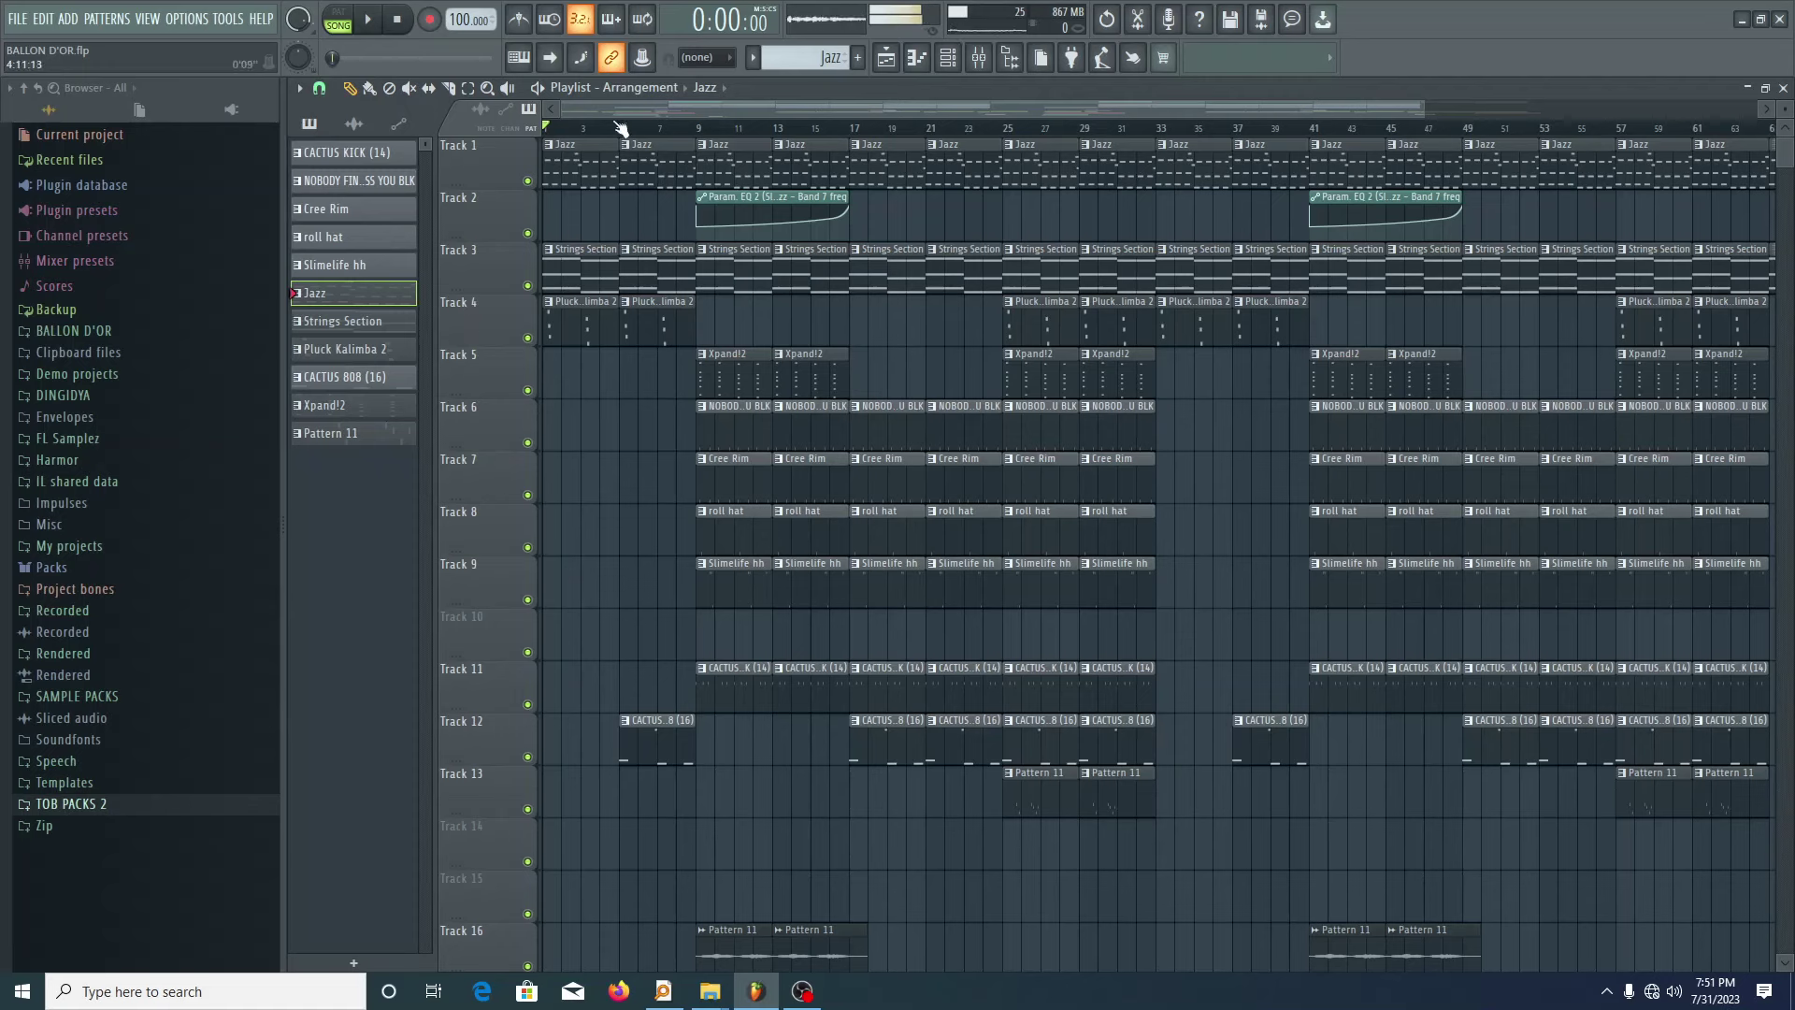
- Play through the song, then stop it and solo Track 1
key("space")
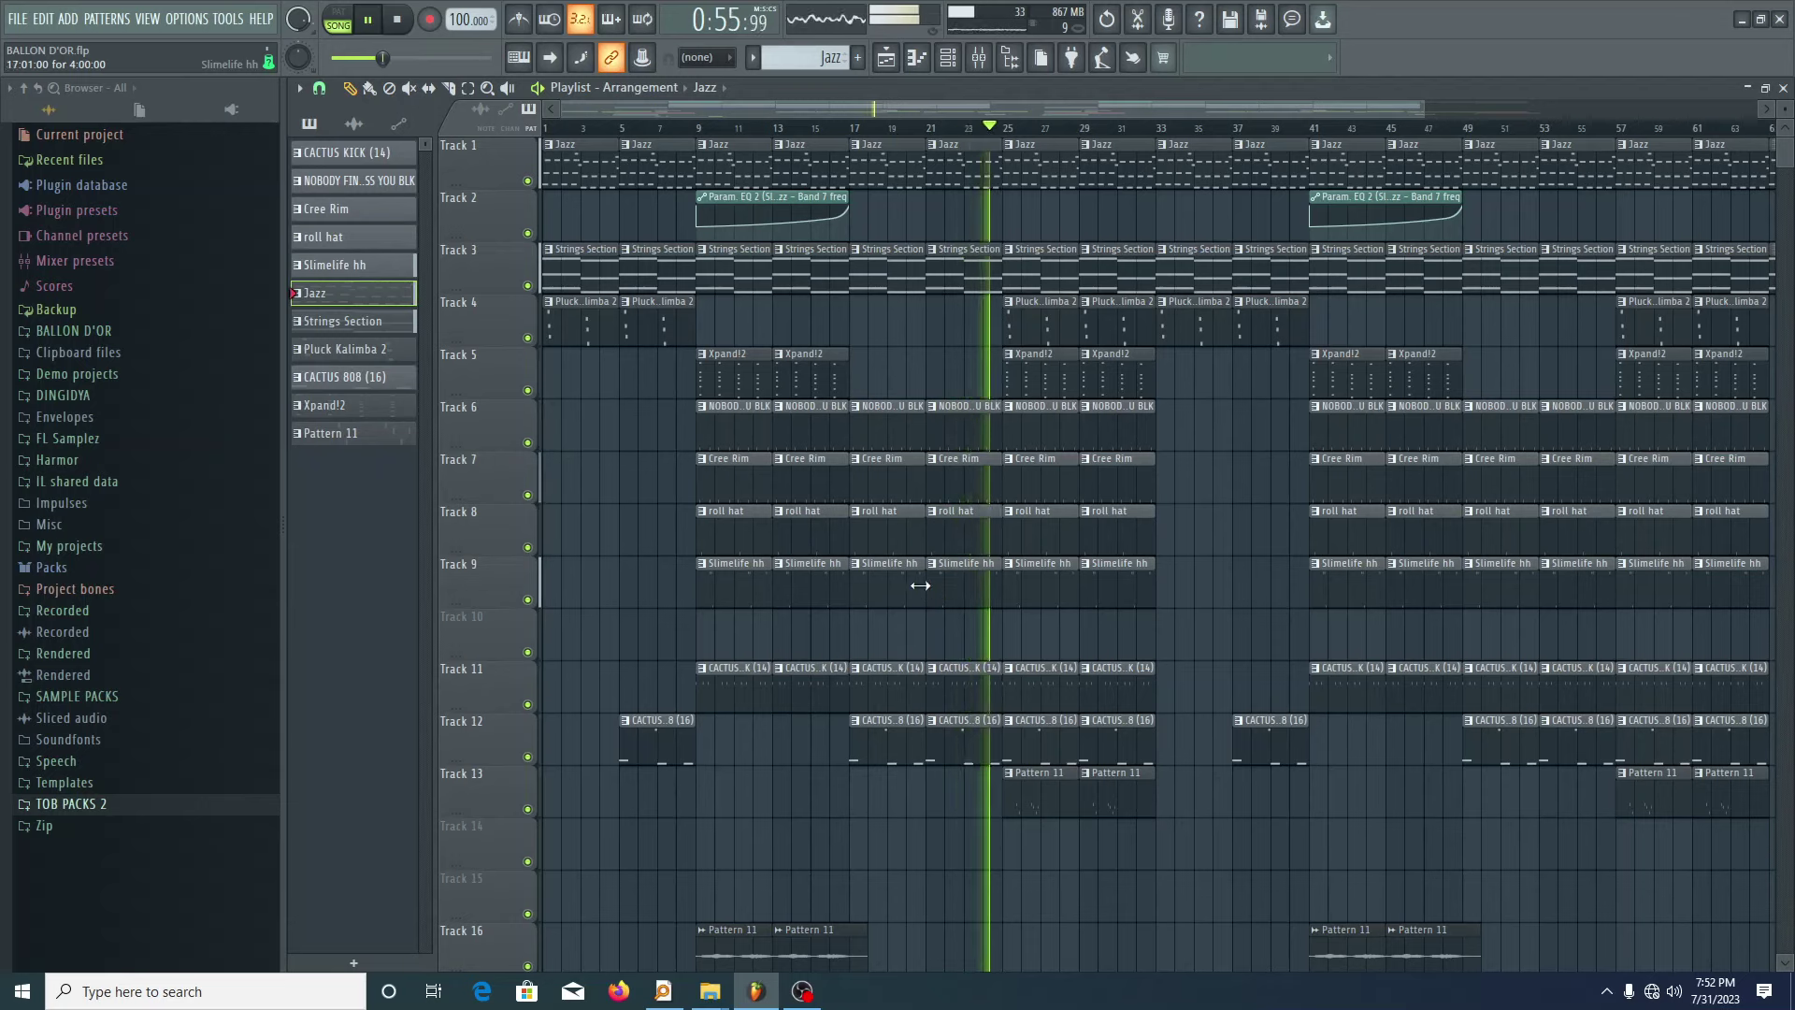
key("space")
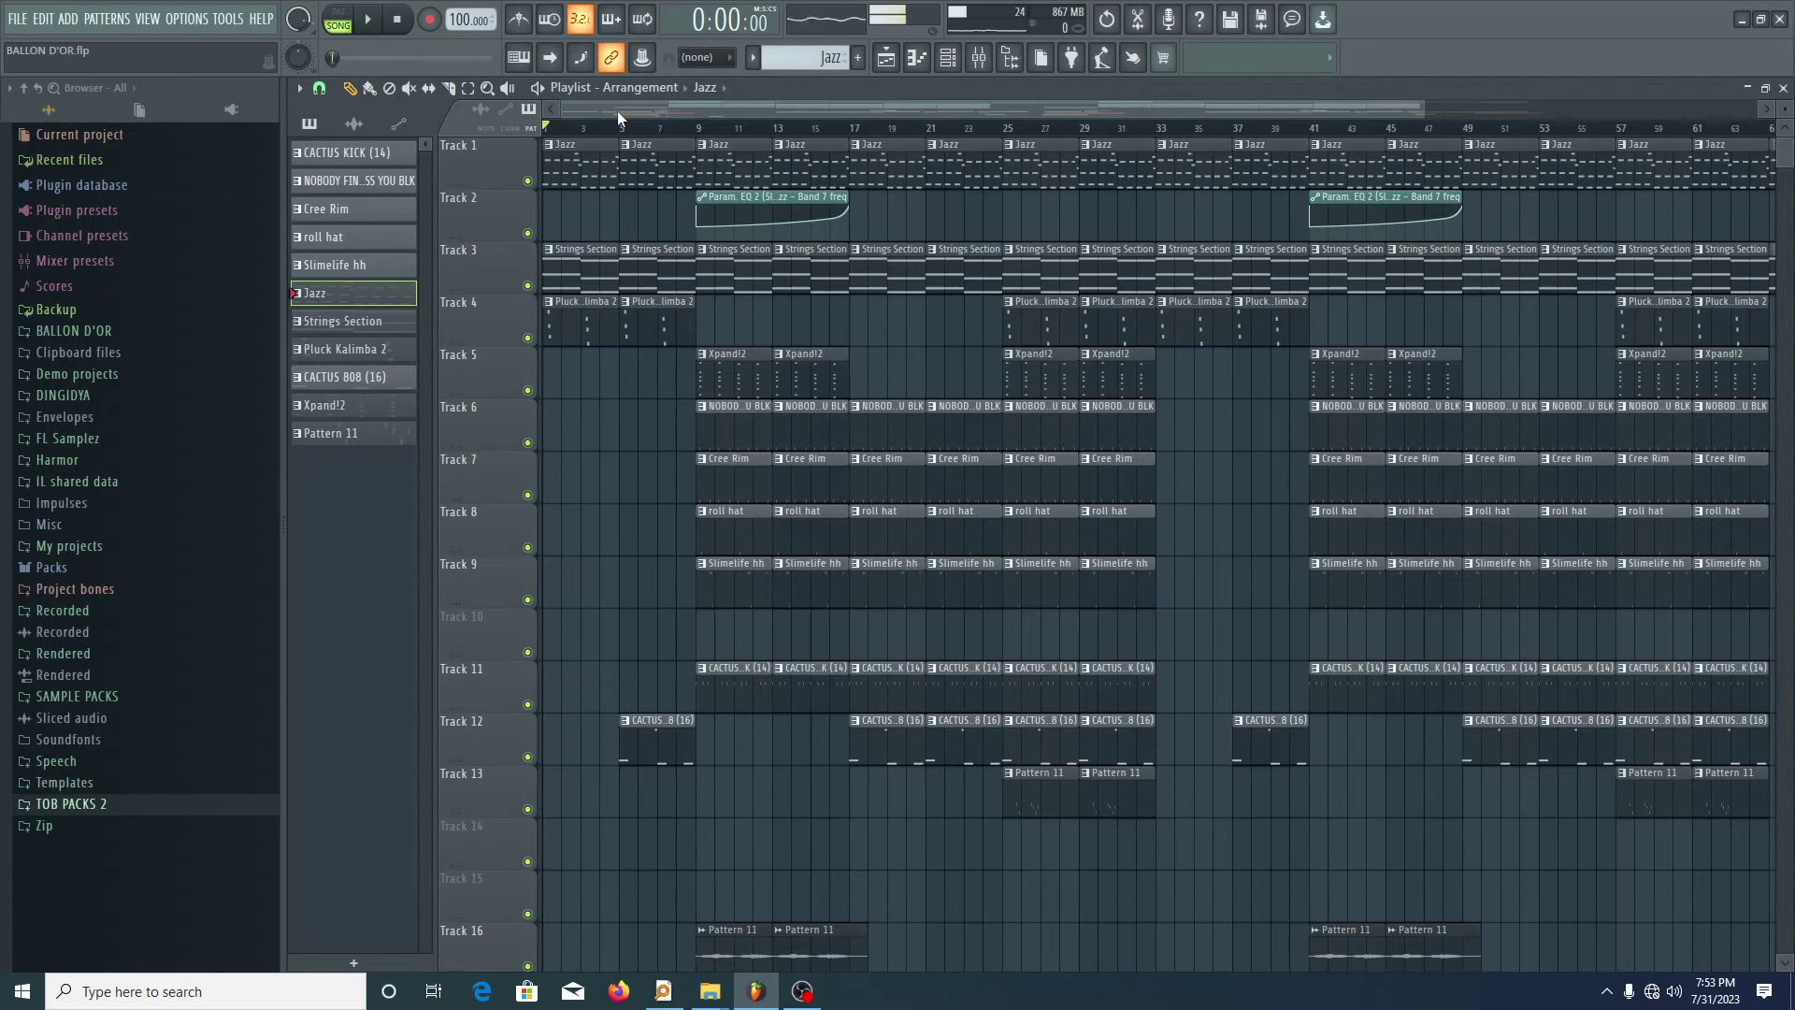
scroll(558, 171, "up", 3)
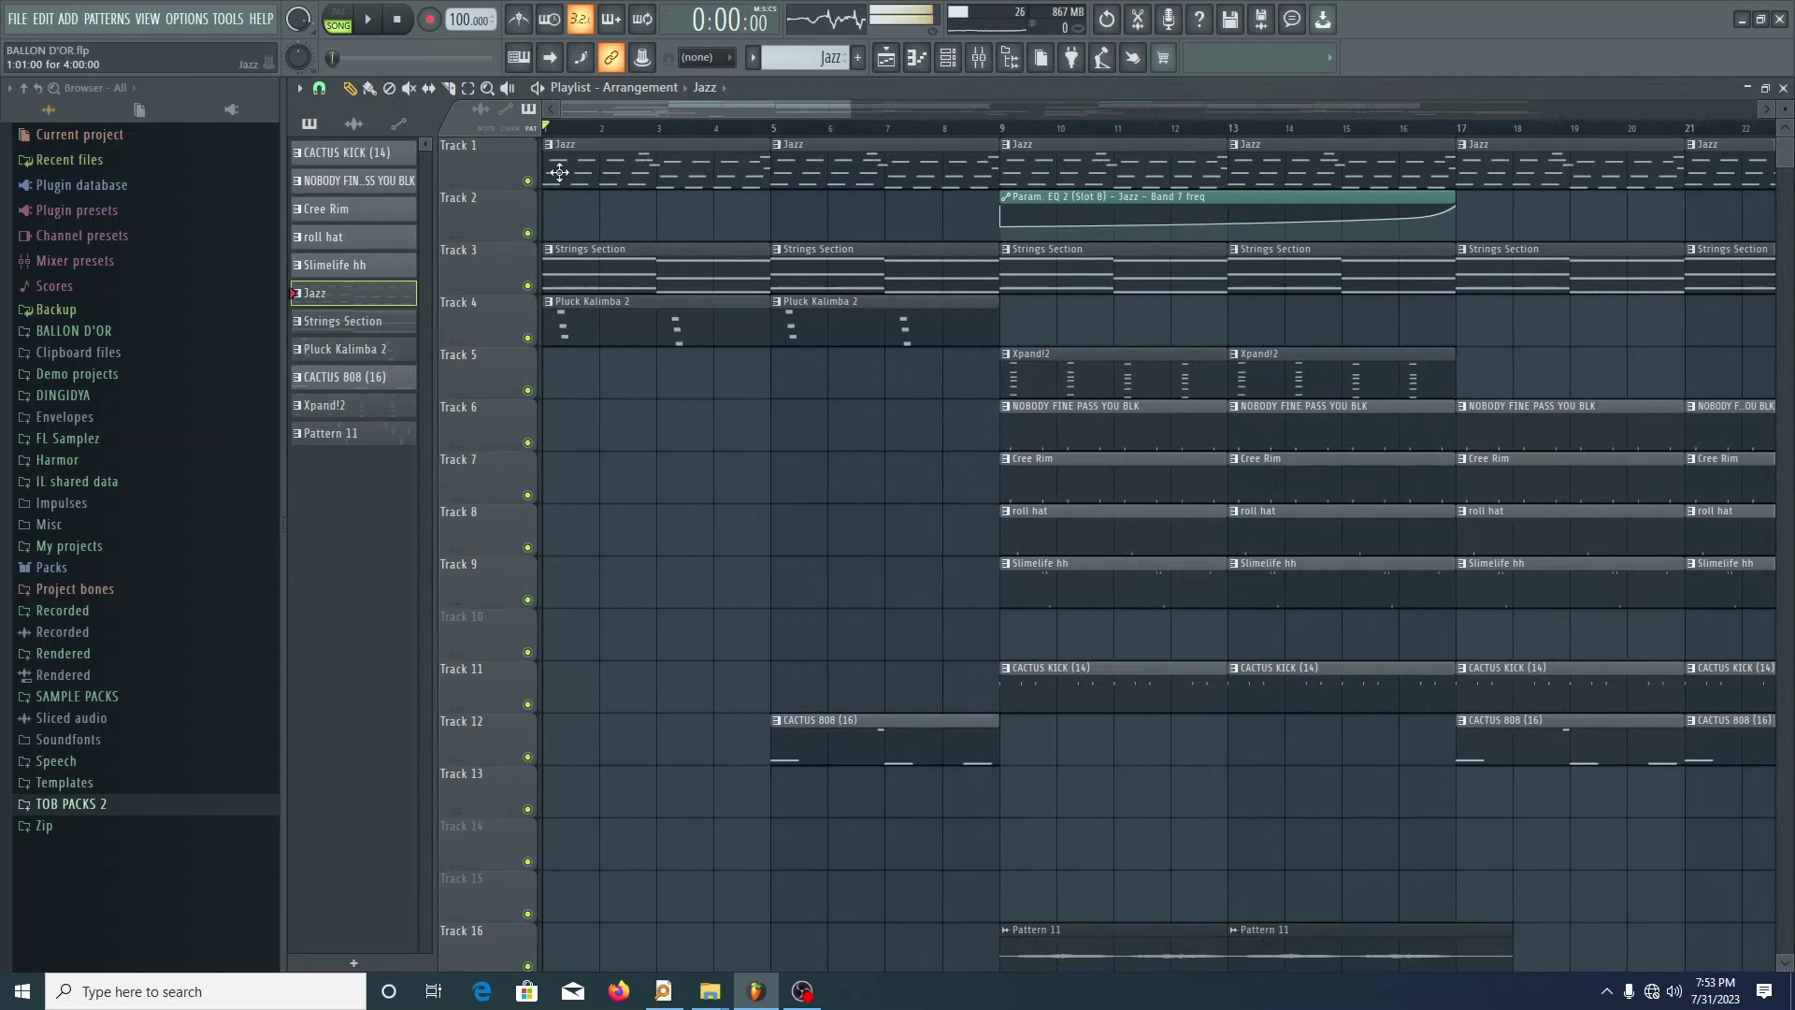
left_click(528, 180, "ctrl")
- Select the Jazz channel in the Channel rack and play the soloed arrangement
scroll(634, 157, "down", 3)
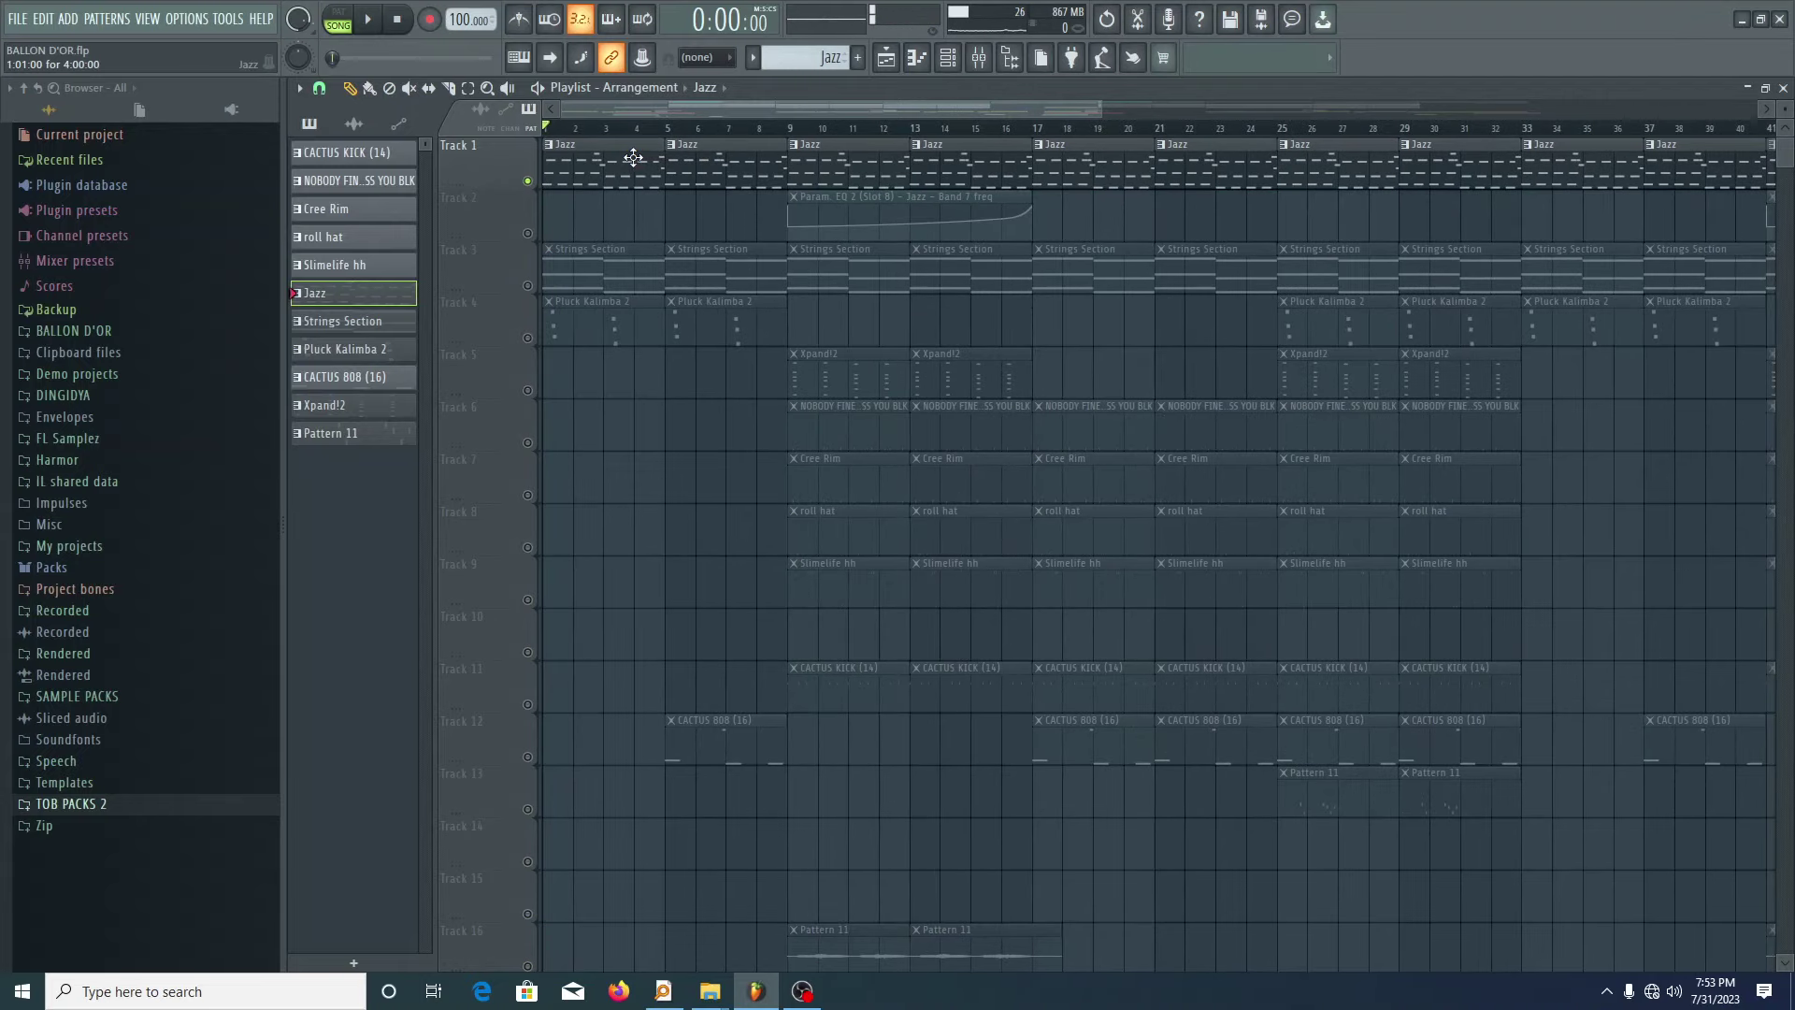
left_click(947, 57)
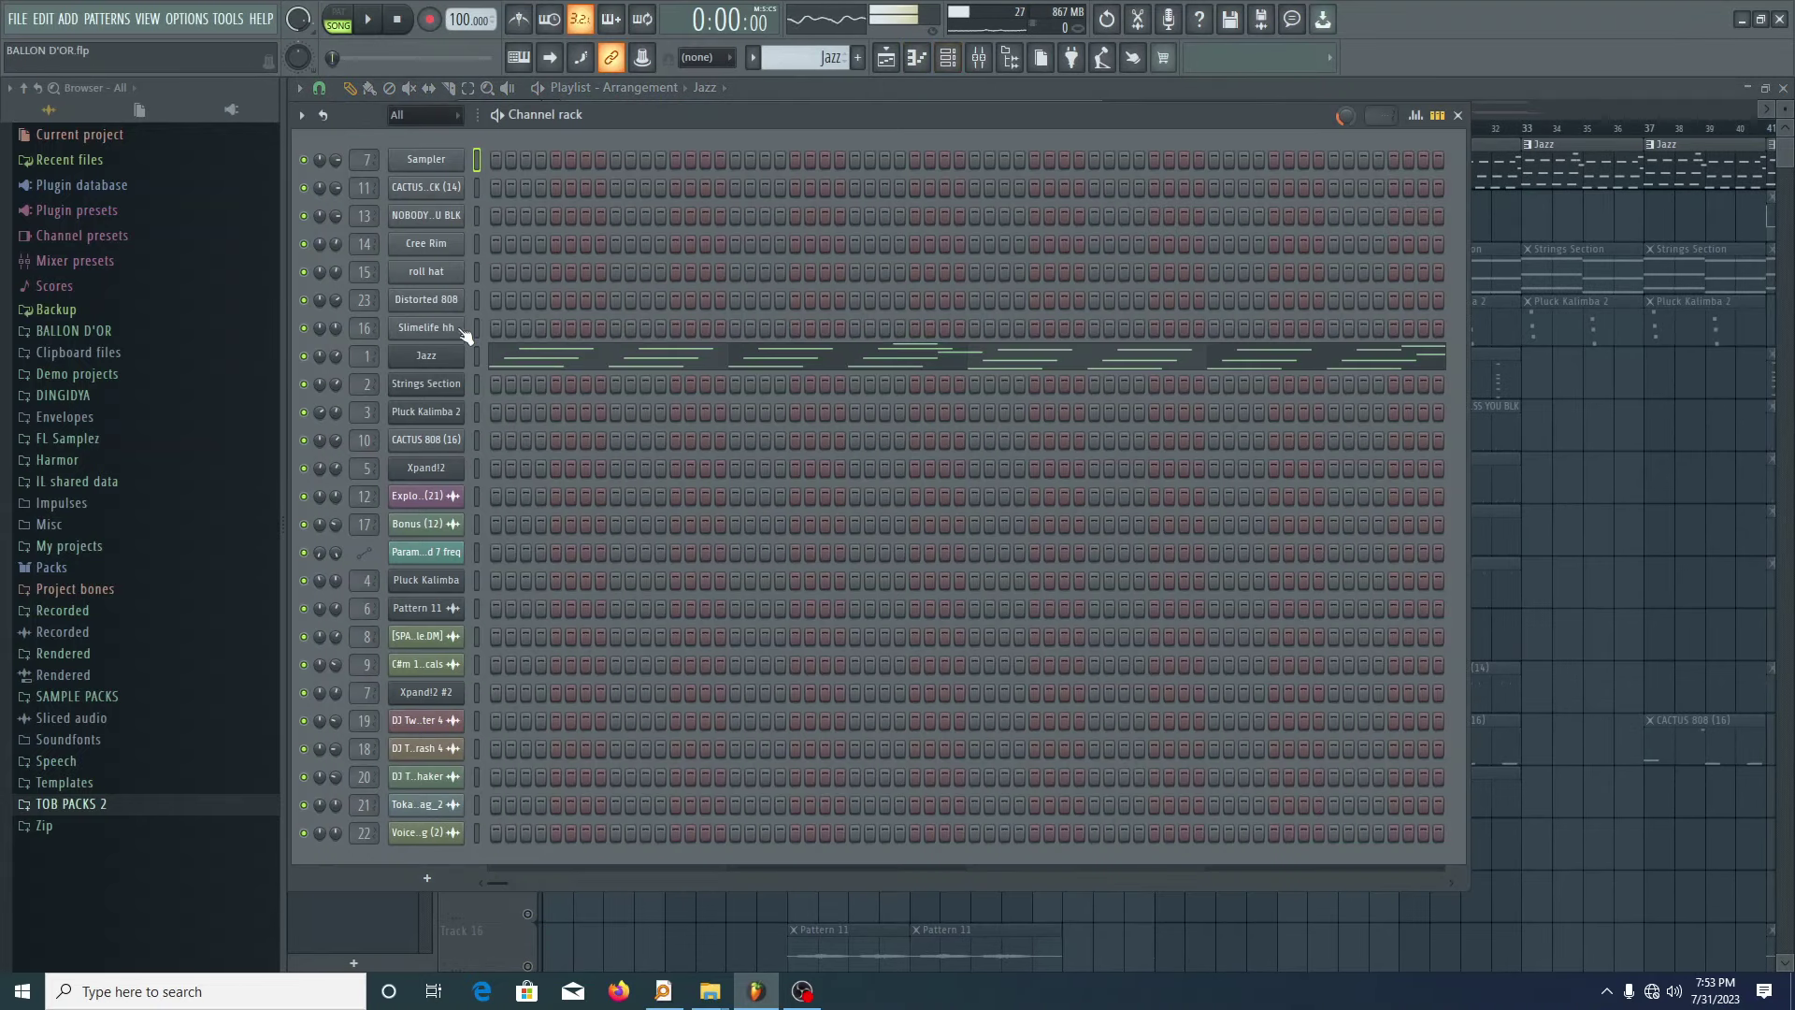
left_click(476, 357)
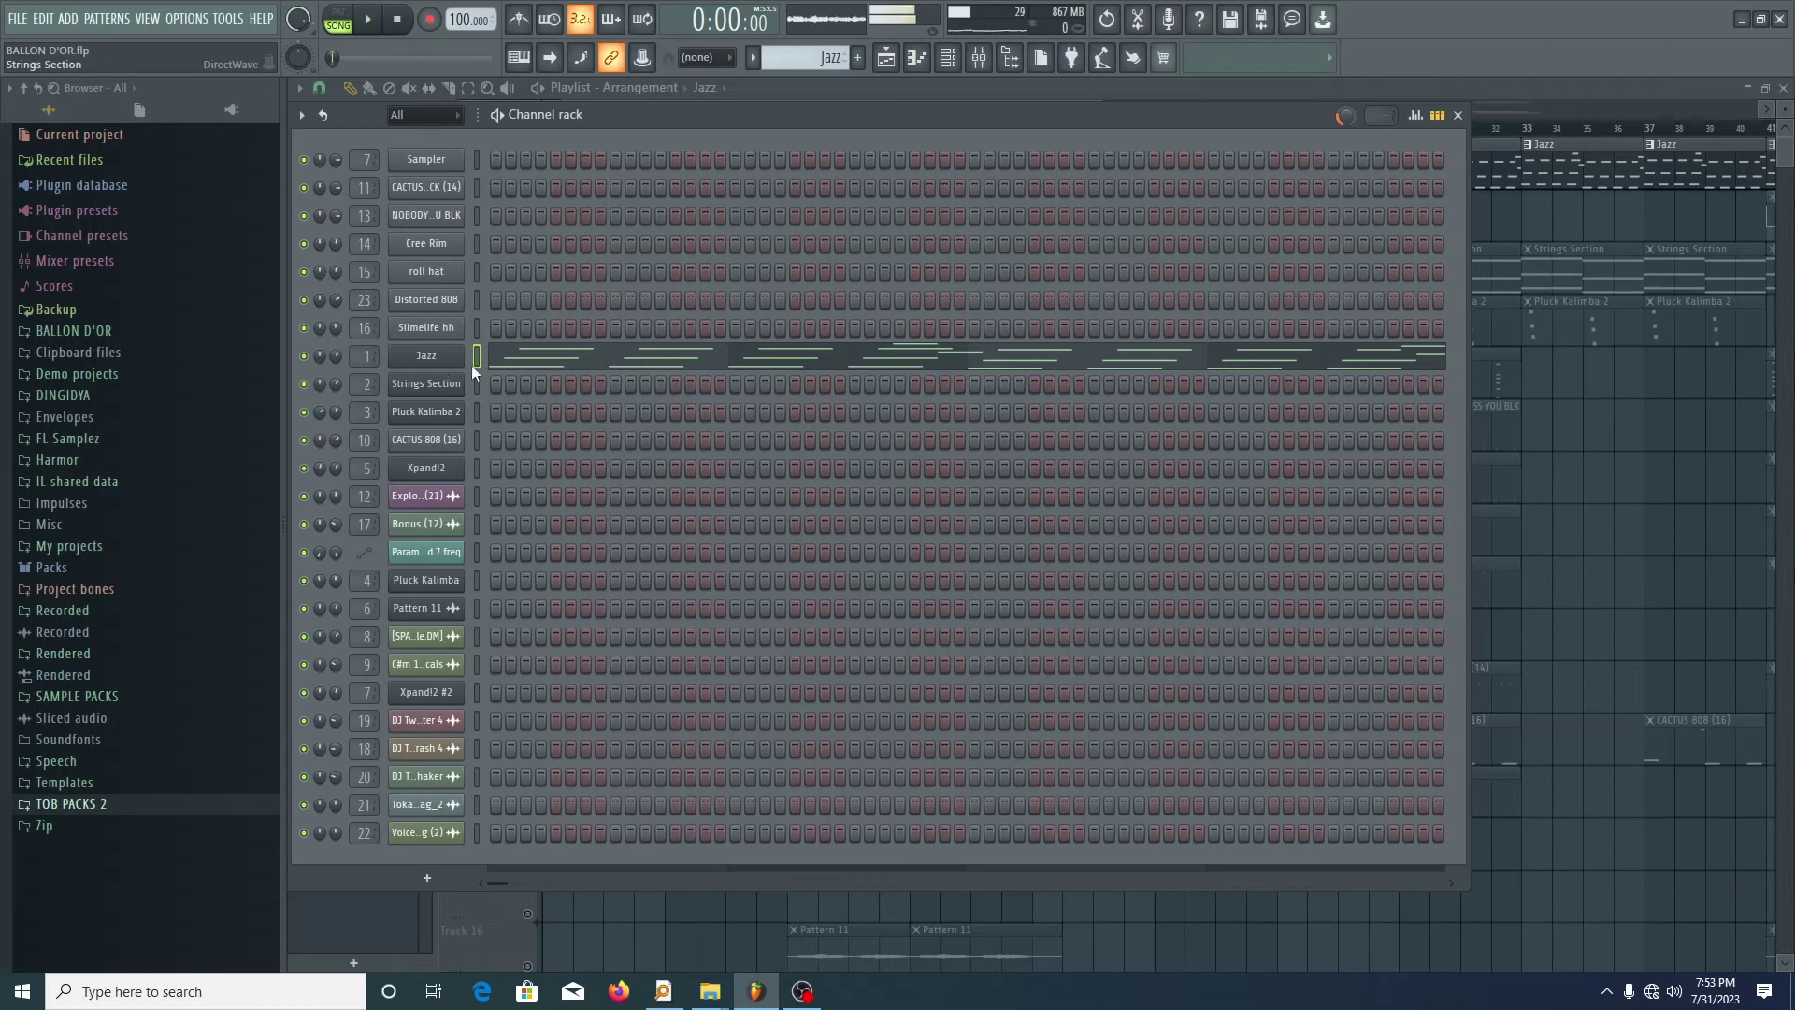
left_click(886, 58)
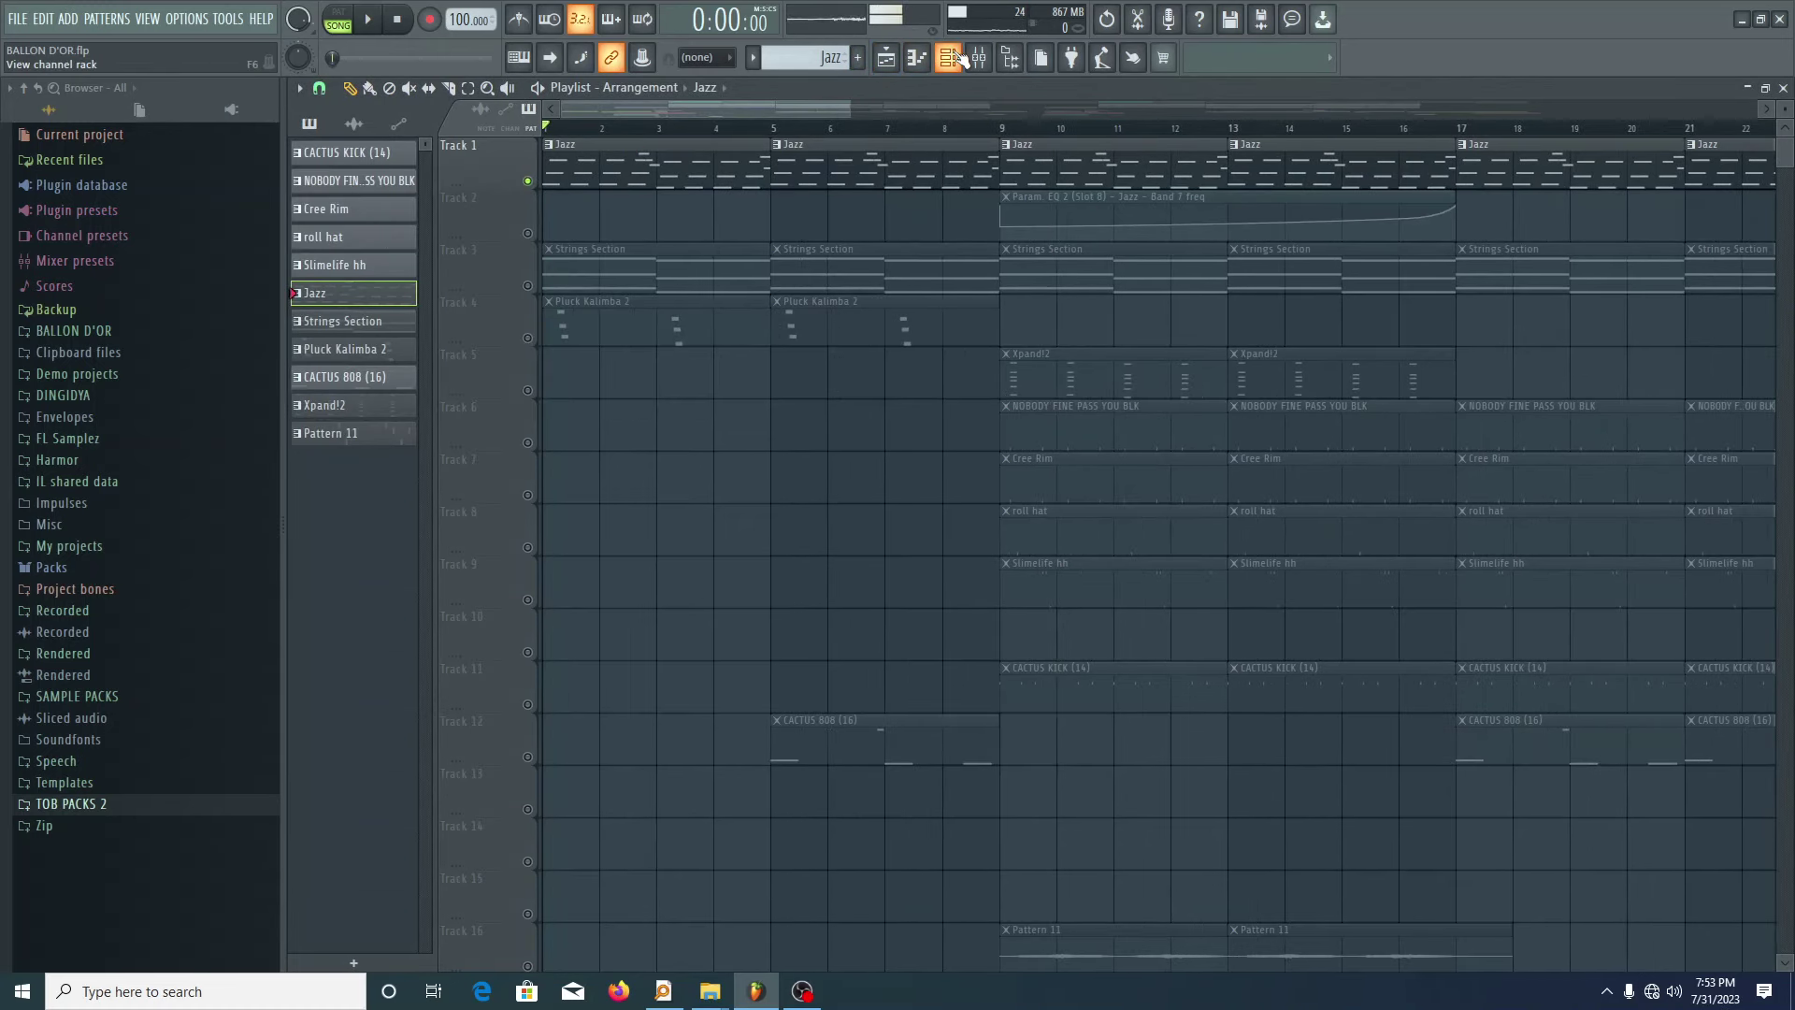
key("space")
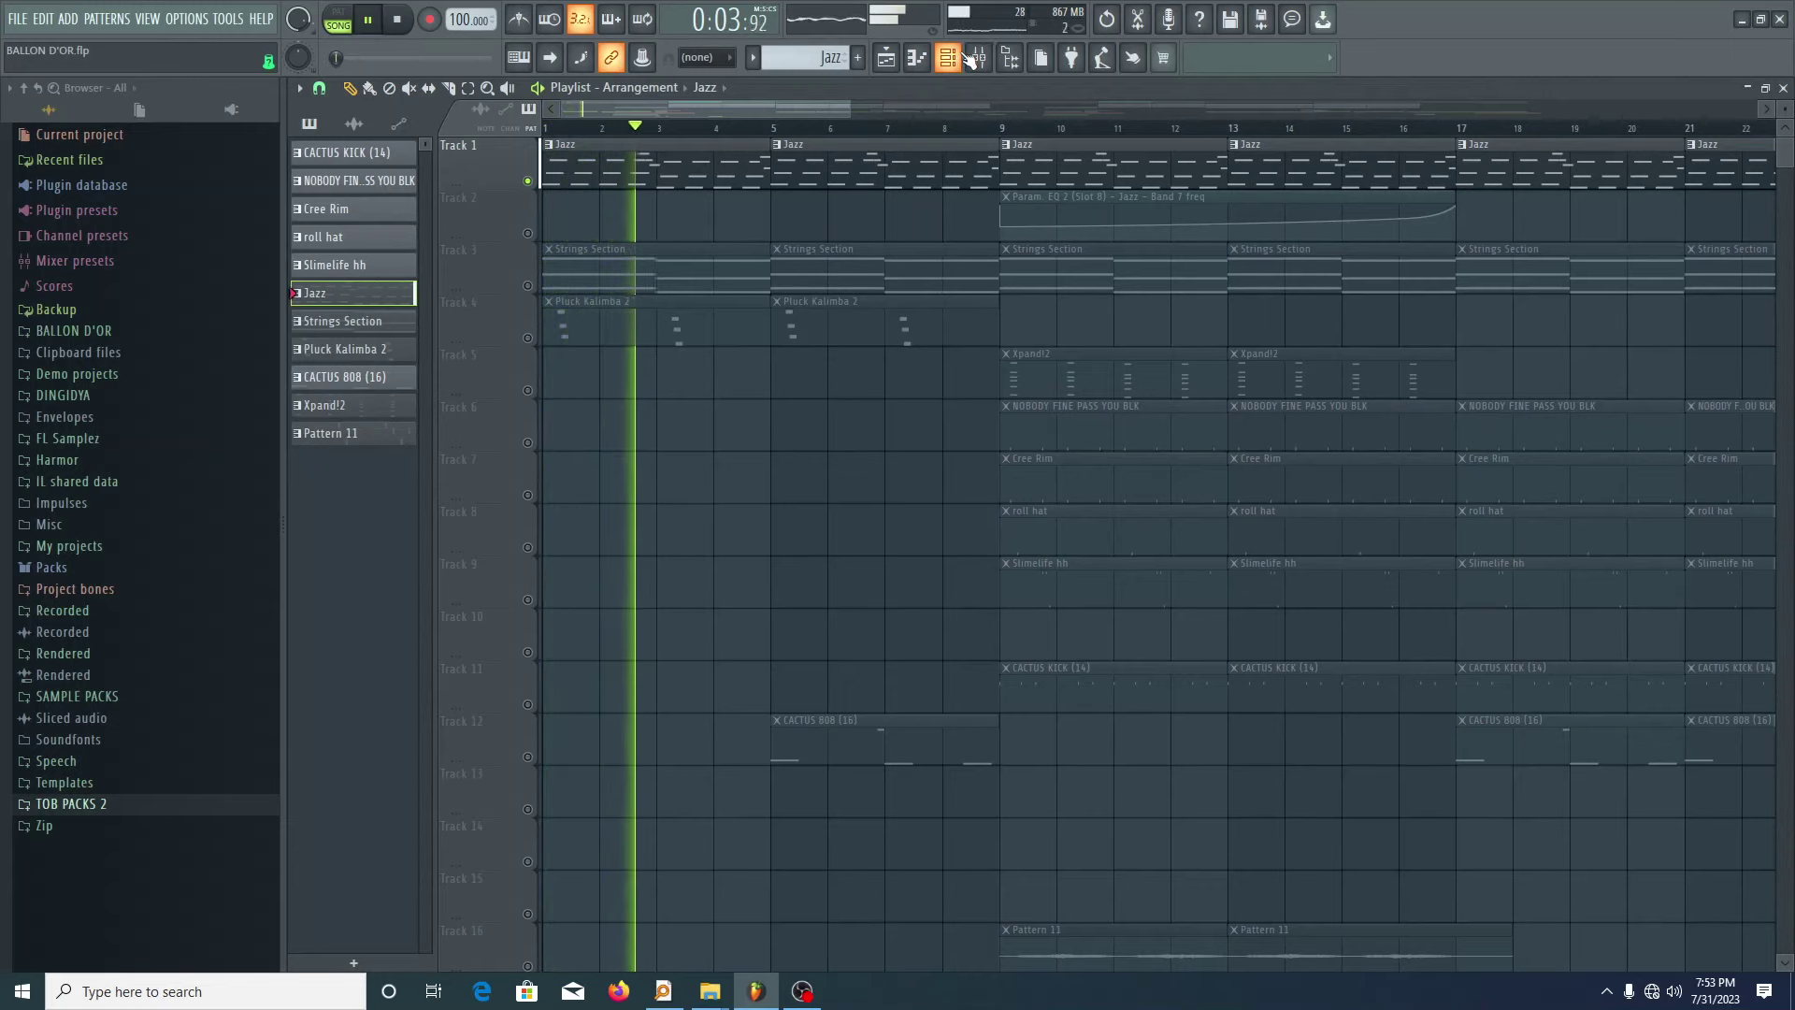
- Open the Jazz pattern in the piano roll and stop playback
double_click(743, 156)
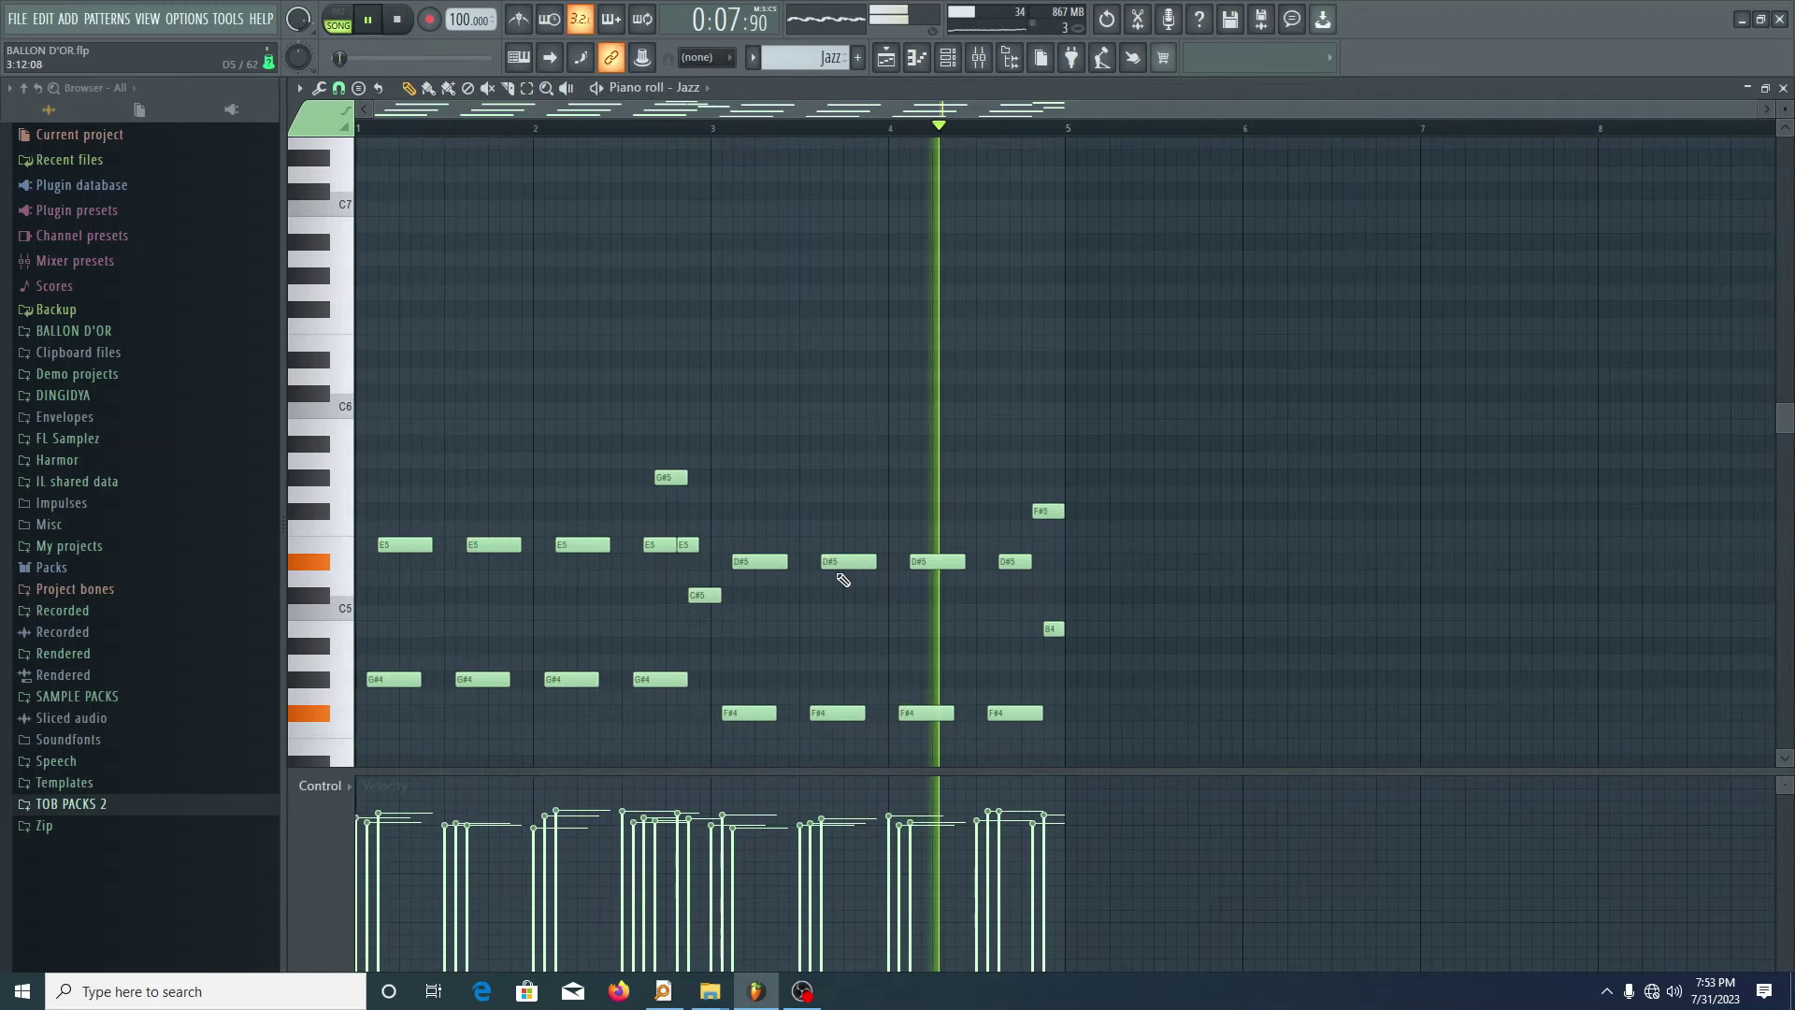
scroll(954, 561, "down", 7)
scroll(1199, 631, "up", 3)
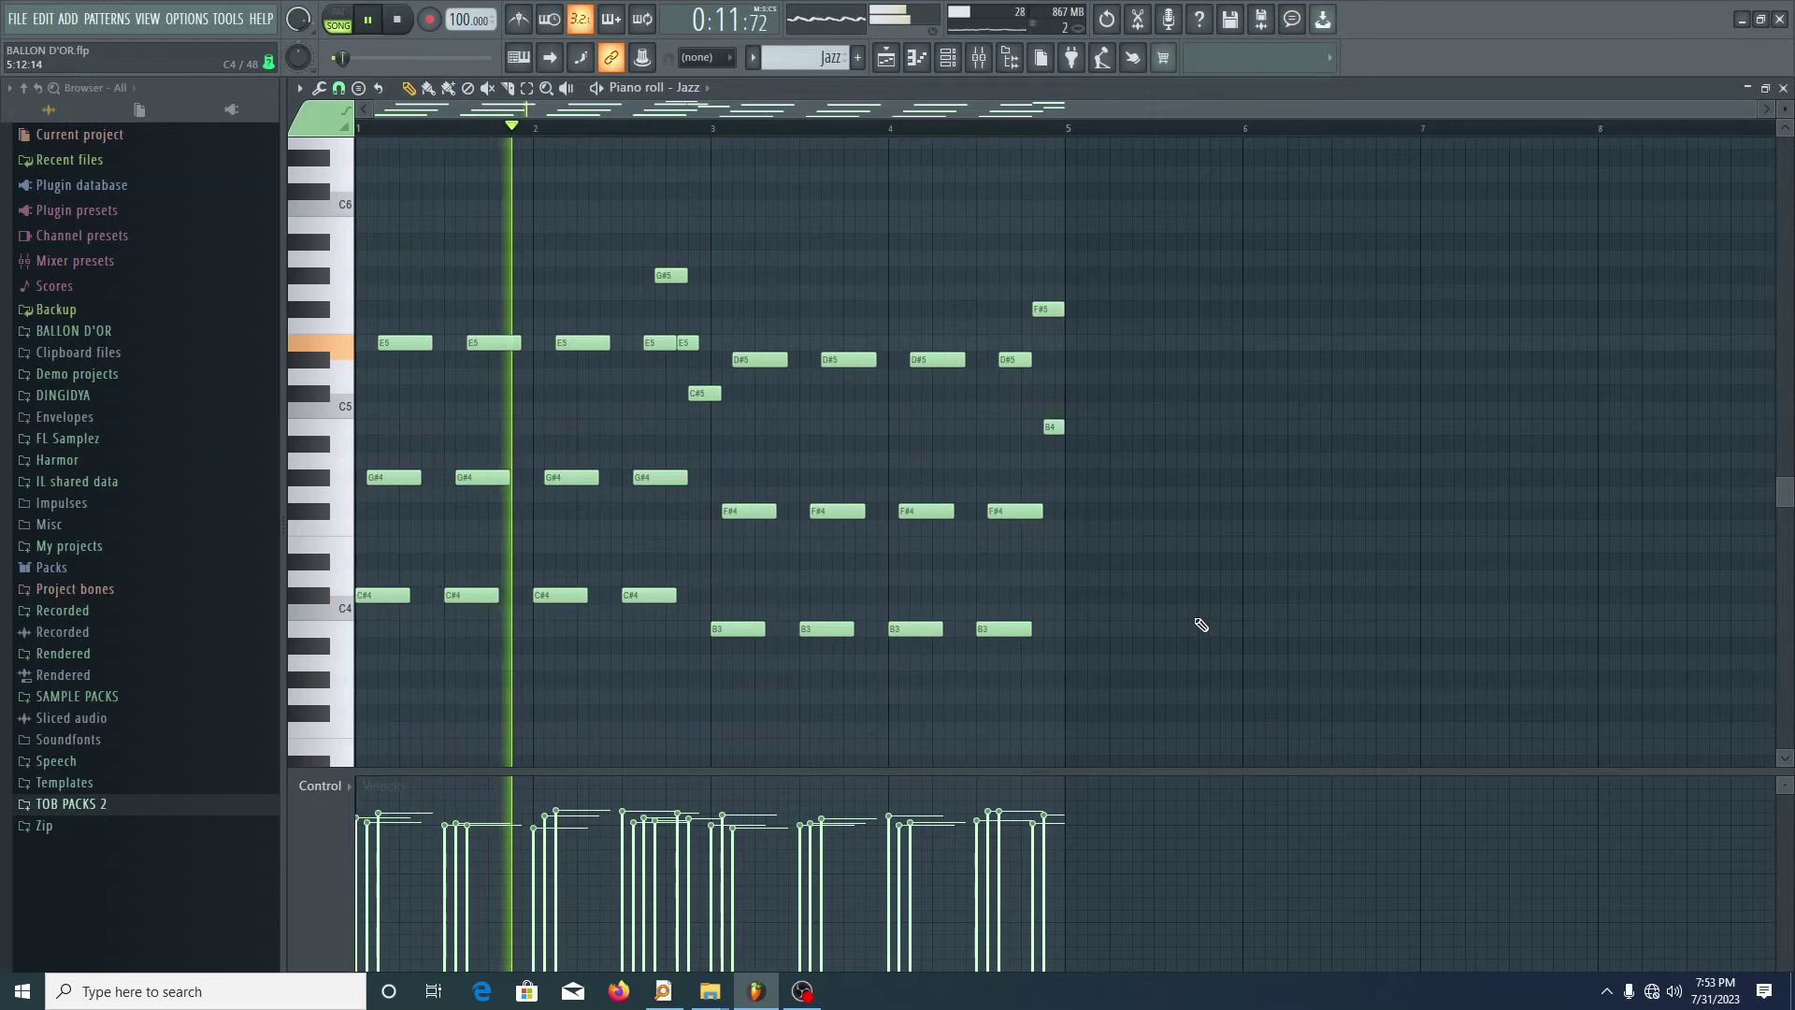
key("space")
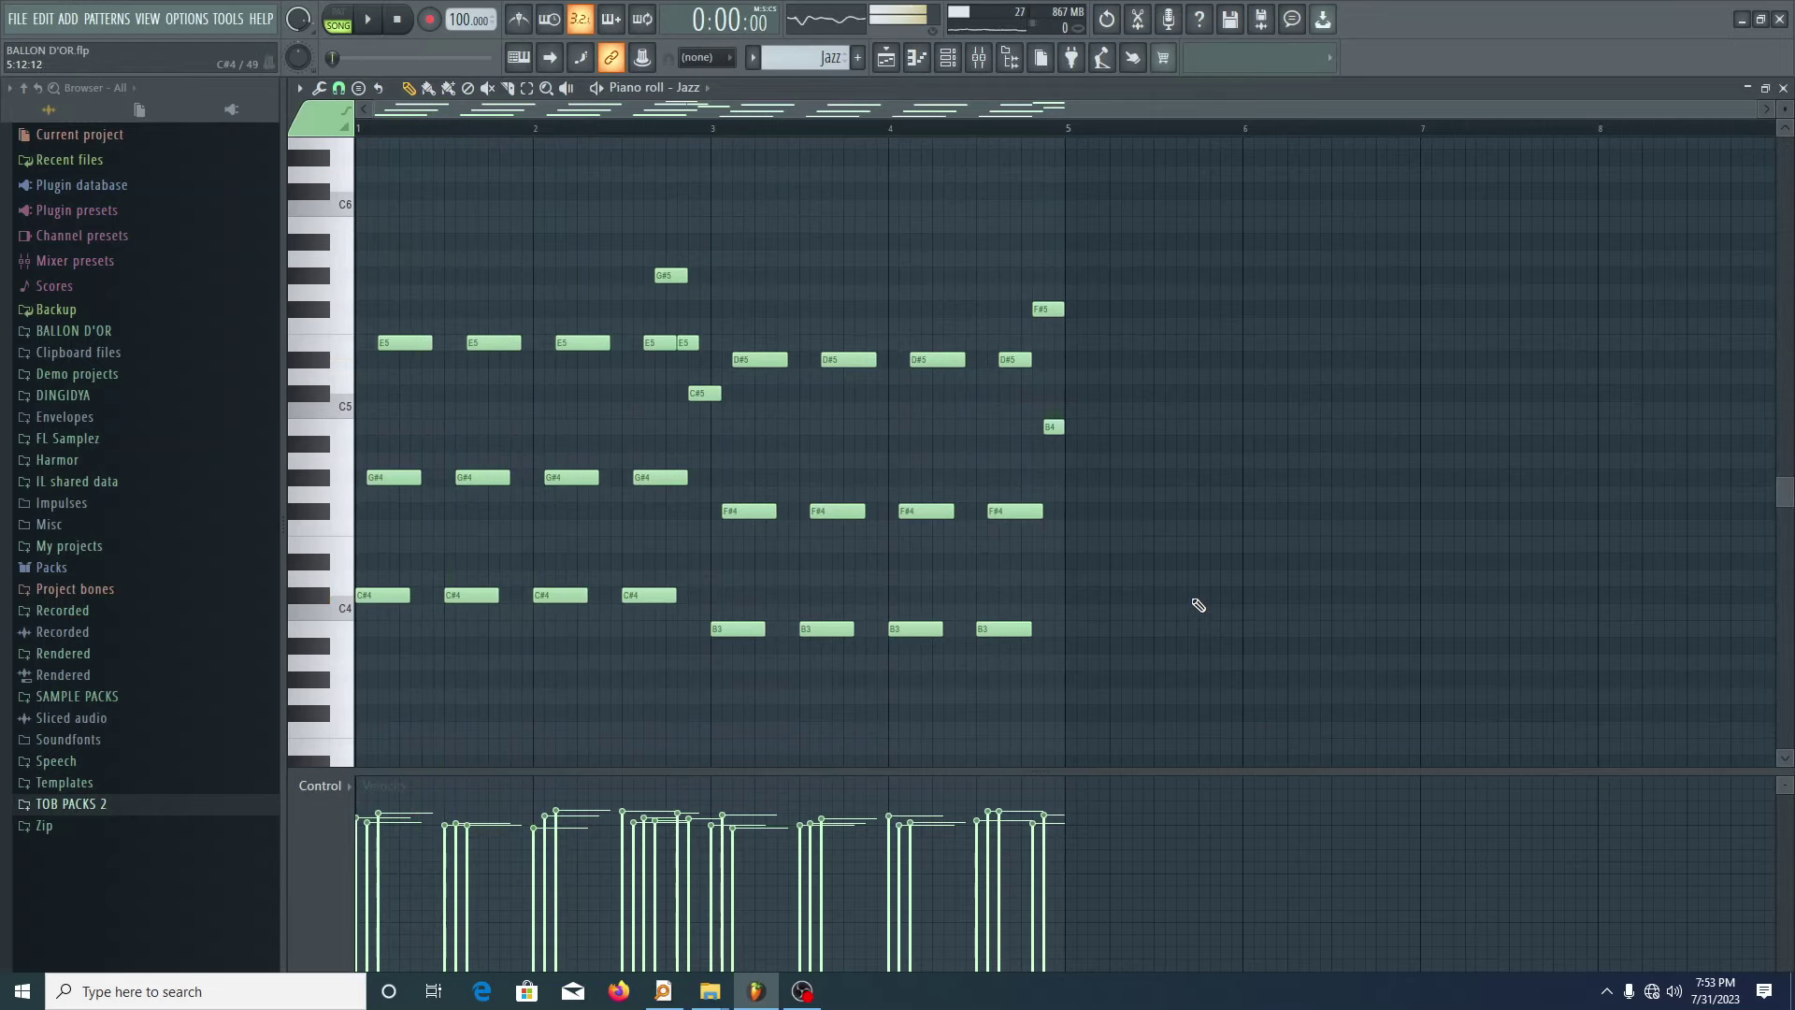
- Add test notes at bar 1: C#6, an F6 lowered to E6, and a higher note
scroll(372, 442, "up", 3)
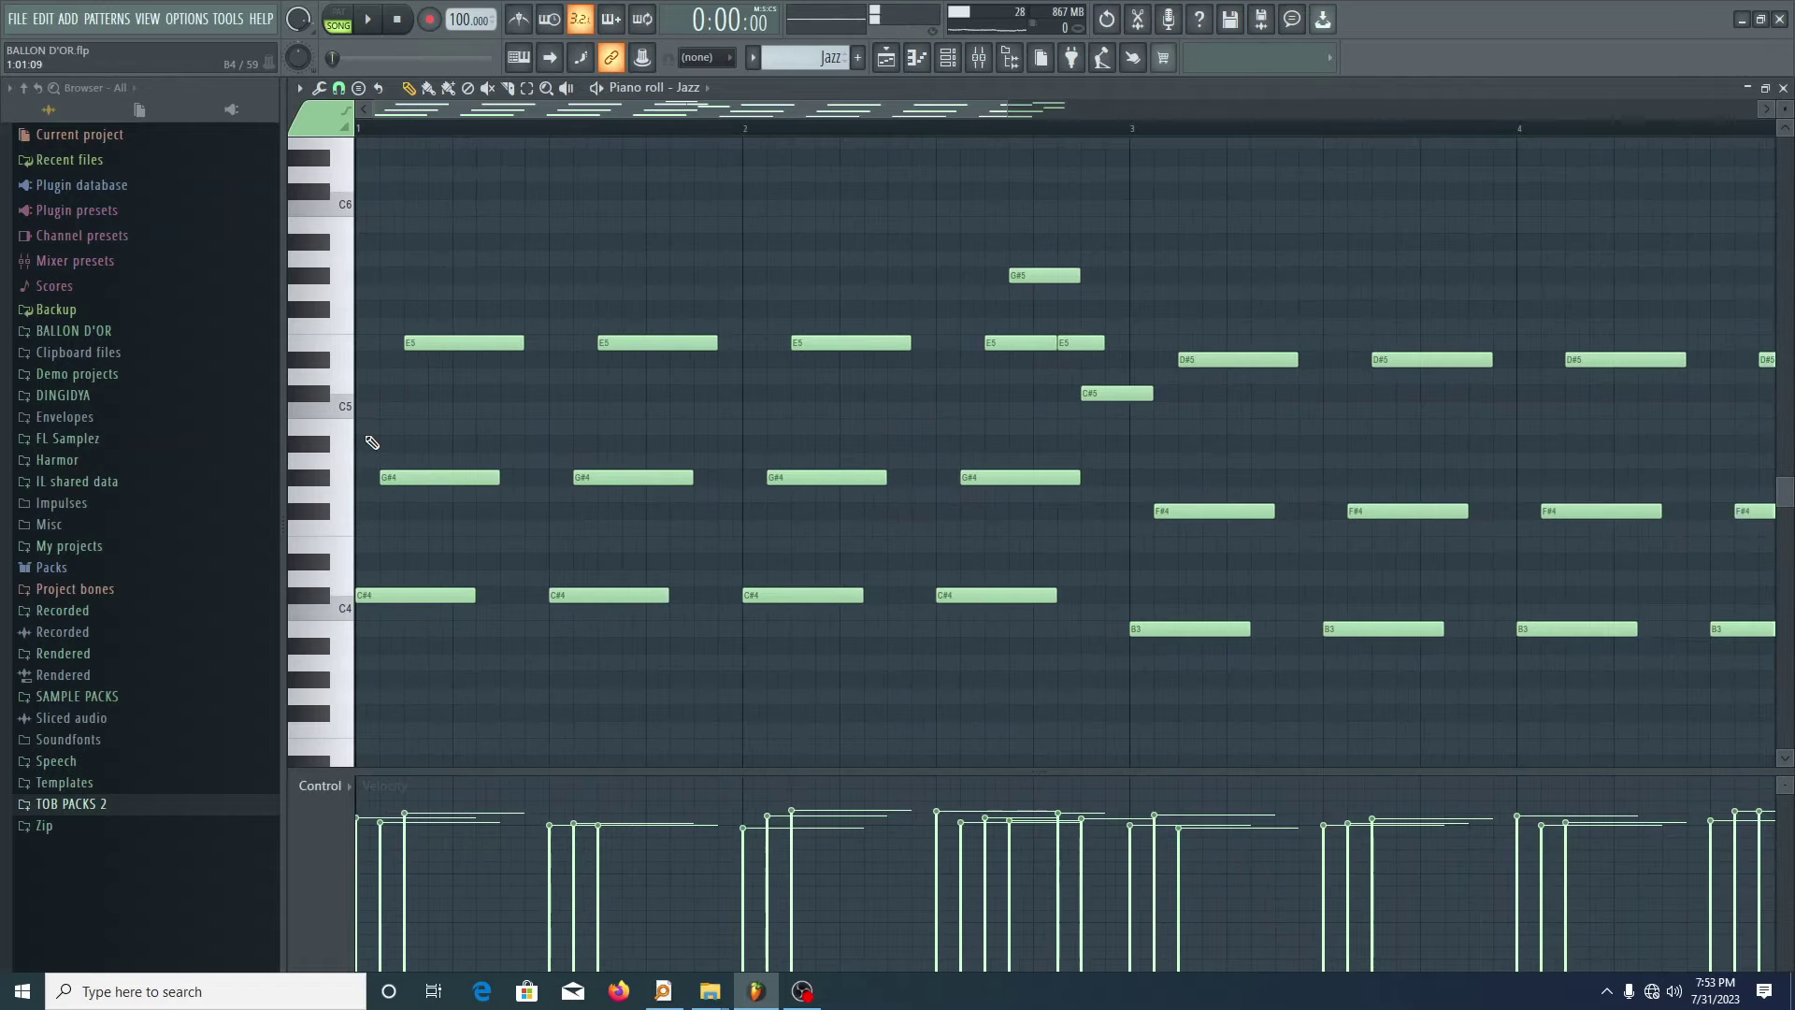
scroll(421, 481, "up", 2)
scroll(417, 573, "down", 4)
left_click(402, 544)
scroll(402, 544, "up", 1)
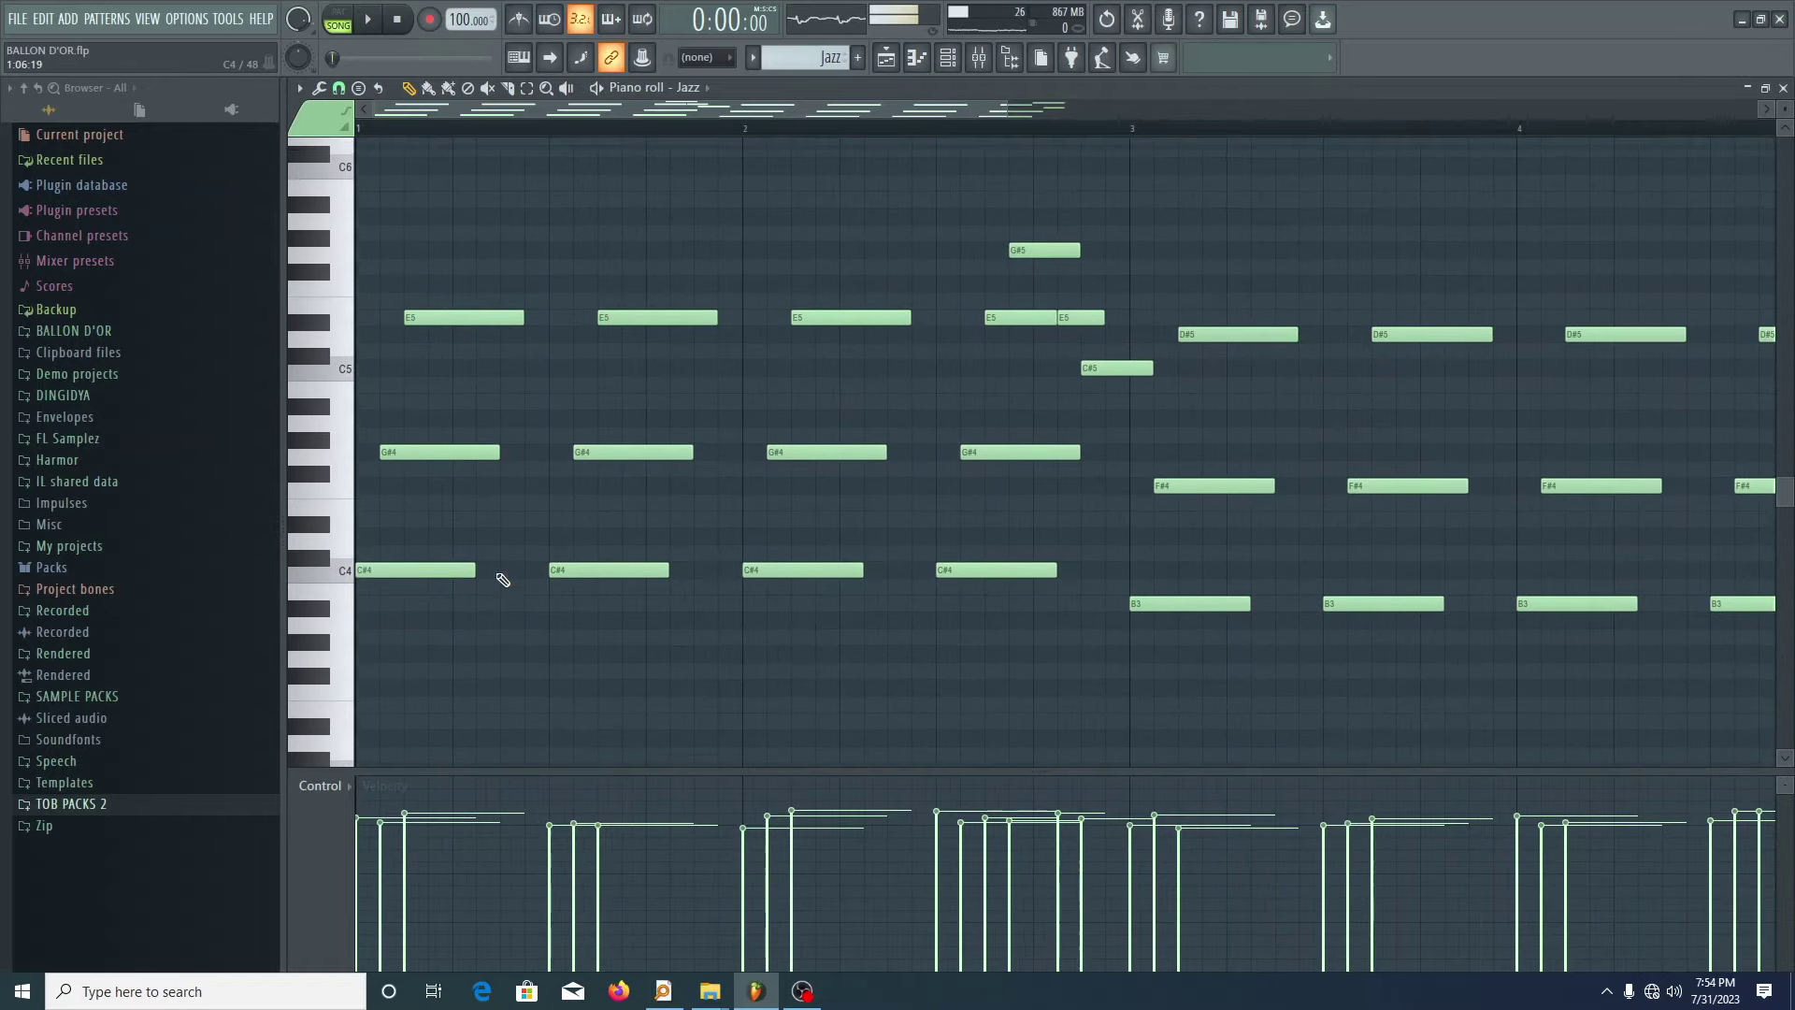
scroll(467, 486, "up", 3)
left_click(366, 294)
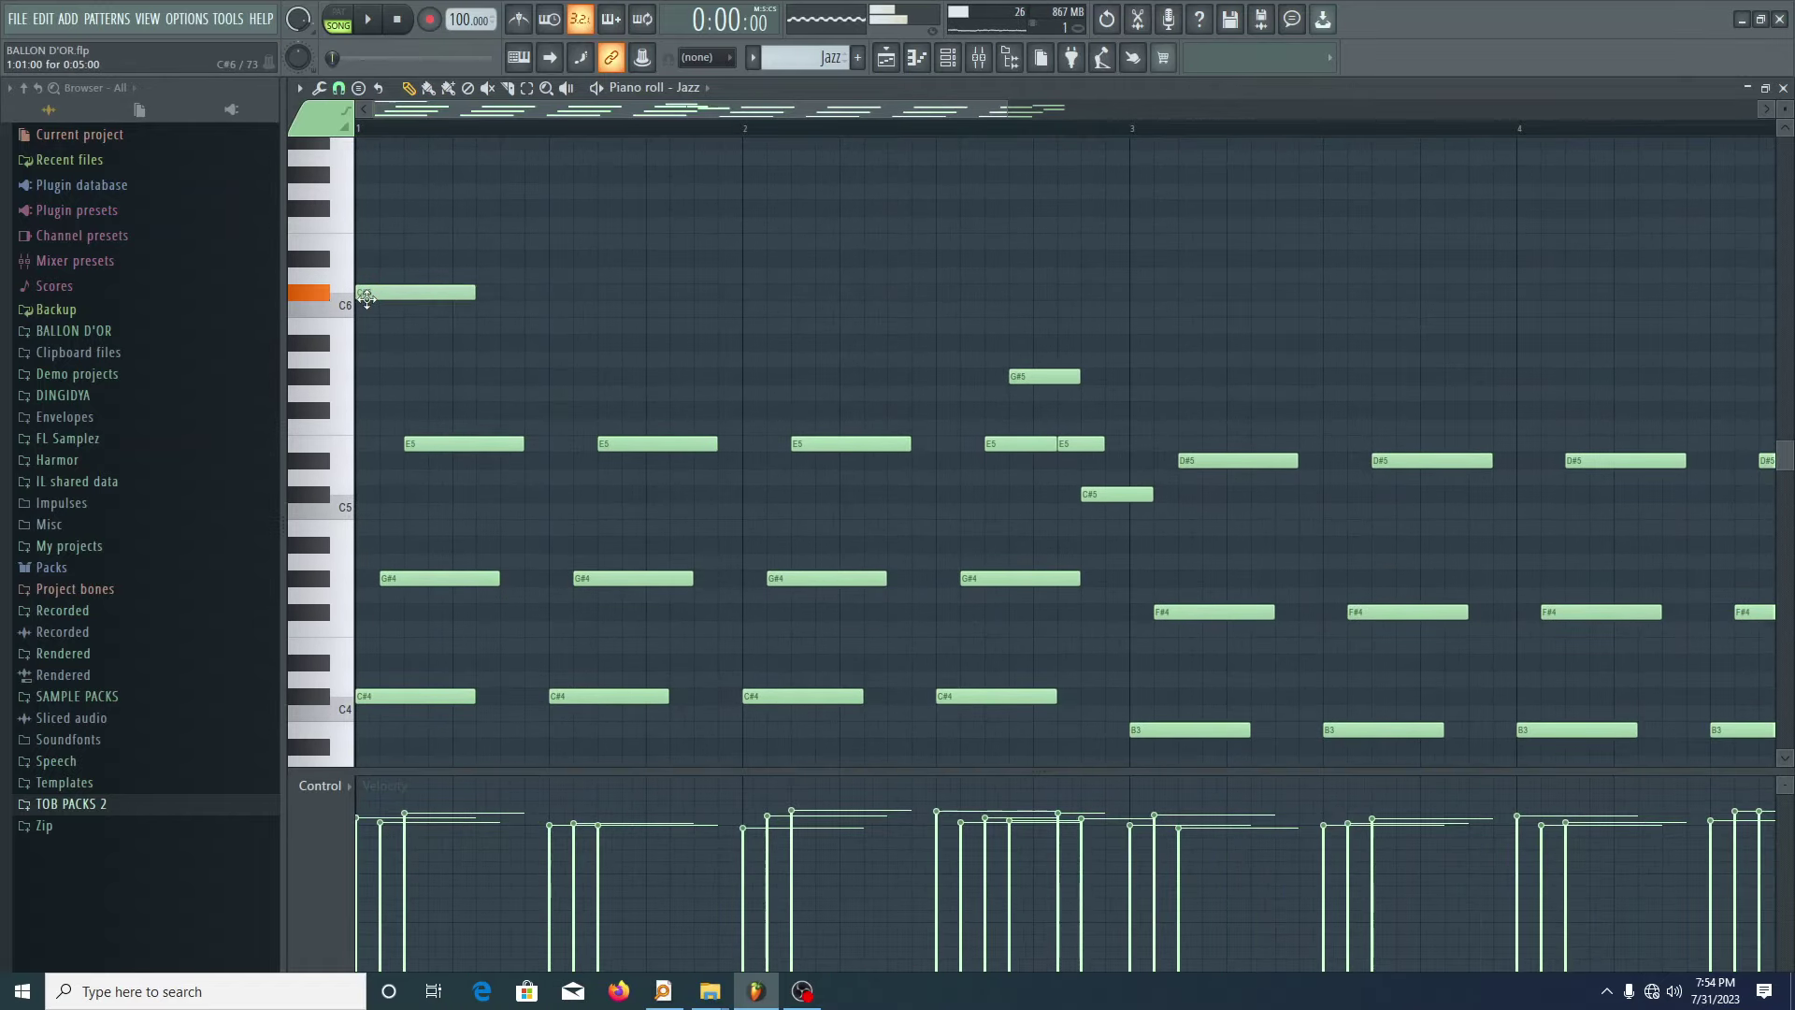
scroll(367, 297, "up", 3)
left_click(374, 325)
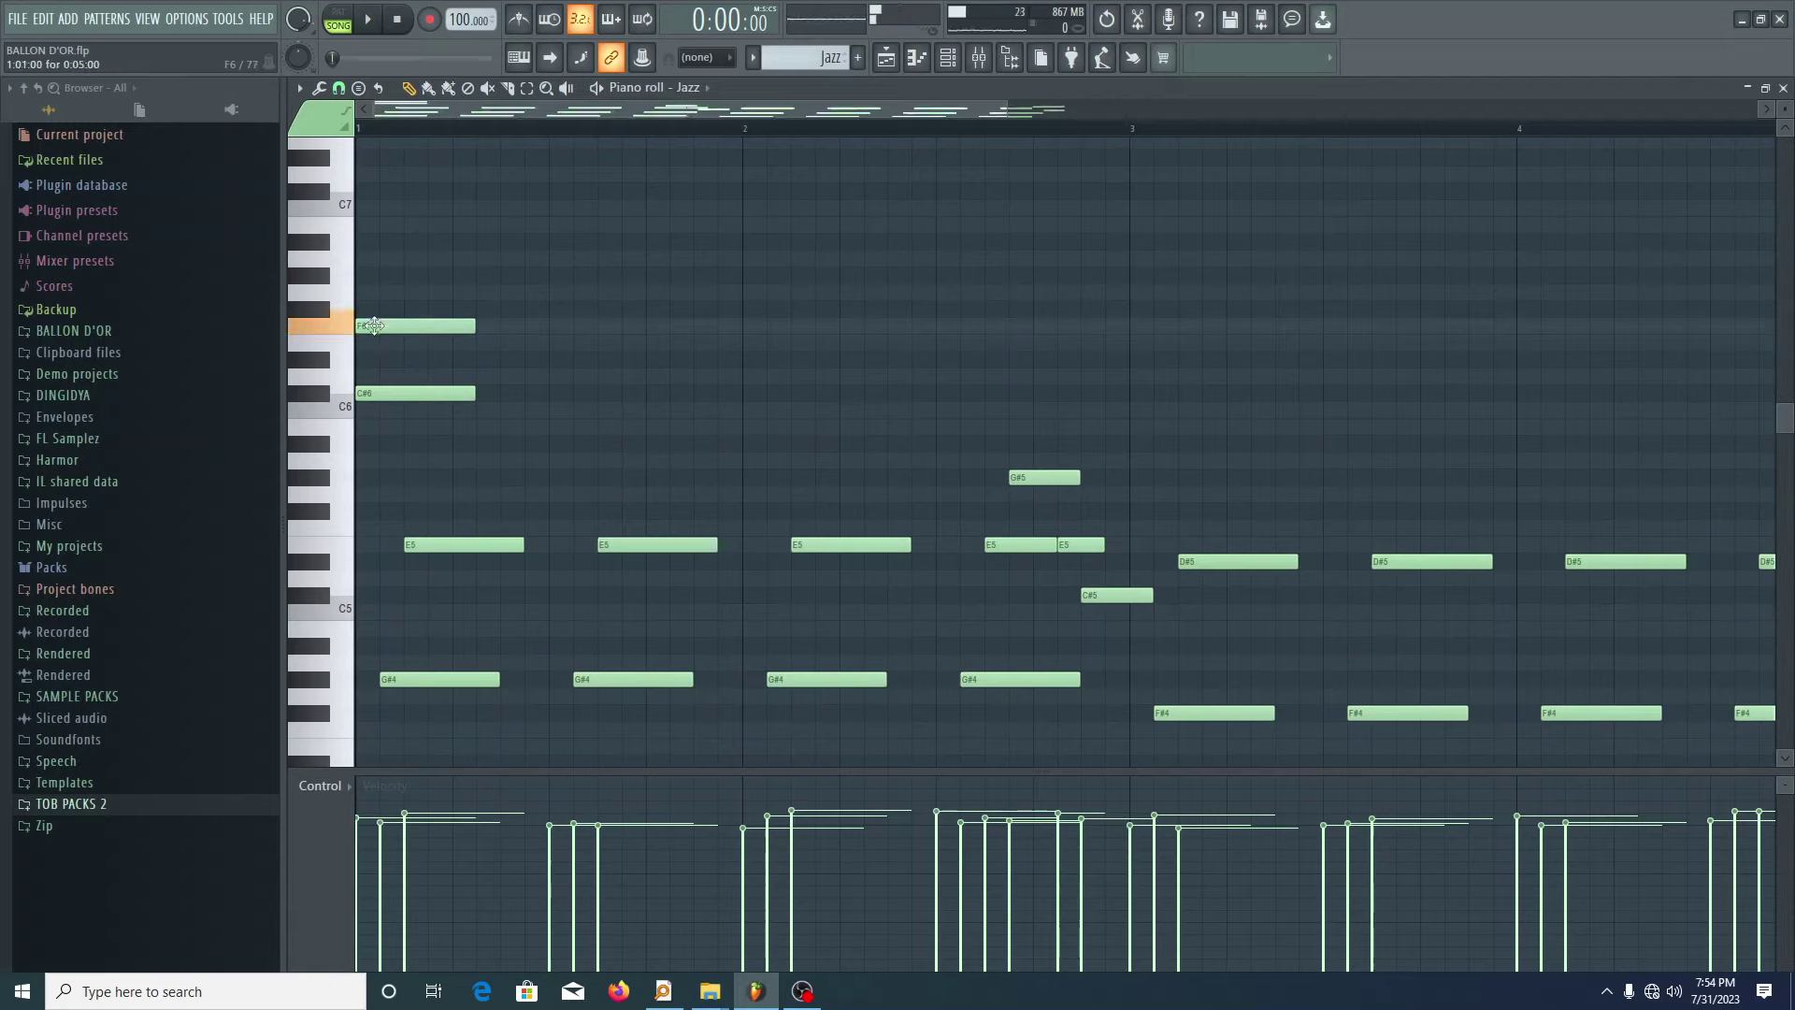
left_click_drag(374, 325, 374, 342)
left_click_drag(374, 272, 373, 167)
- Delete the three added high notes, leaving the original Jazz chord notes
right_click(381, 171)
right_click(393, 342)
right_click(388, 392)
scroll(433, 380, "down", 6)
left_click_drag(475, 283, 414, 520)
left_click(453, 509)
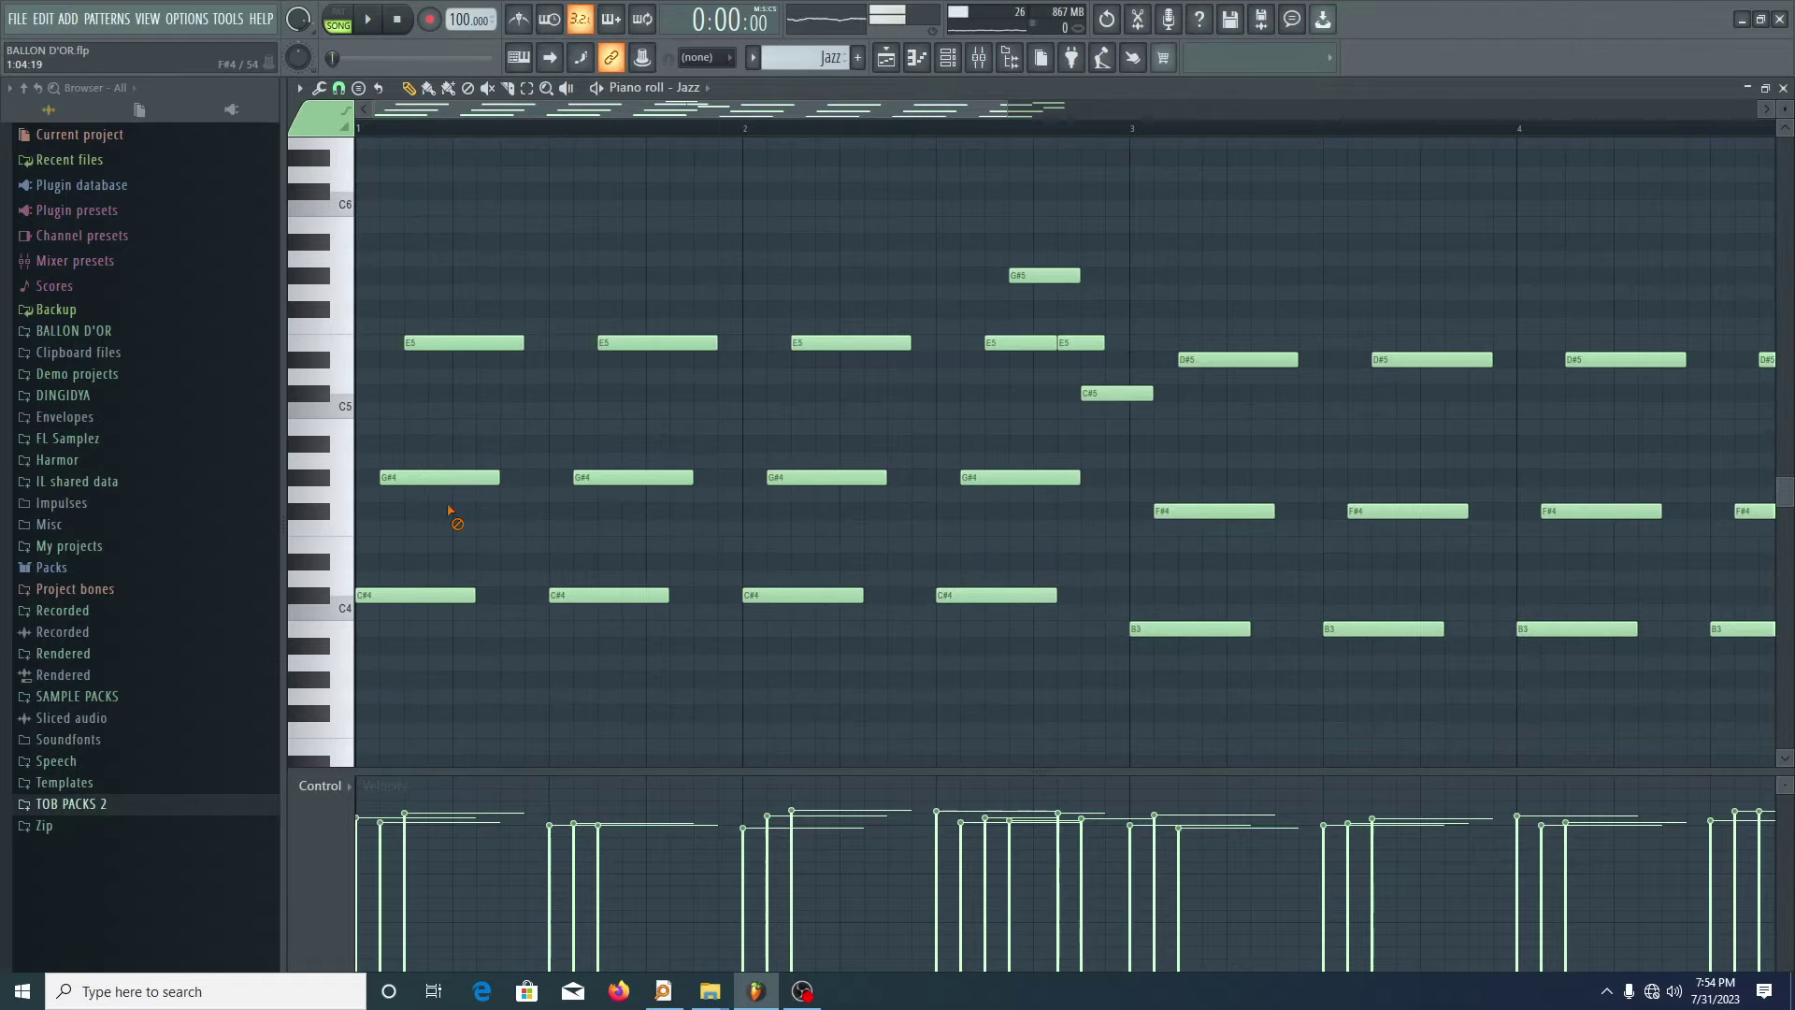
scroll(394, 576, "up", 1)
scroll(425, 568, "up", 1)
scroll(467, 561, "down", 2)
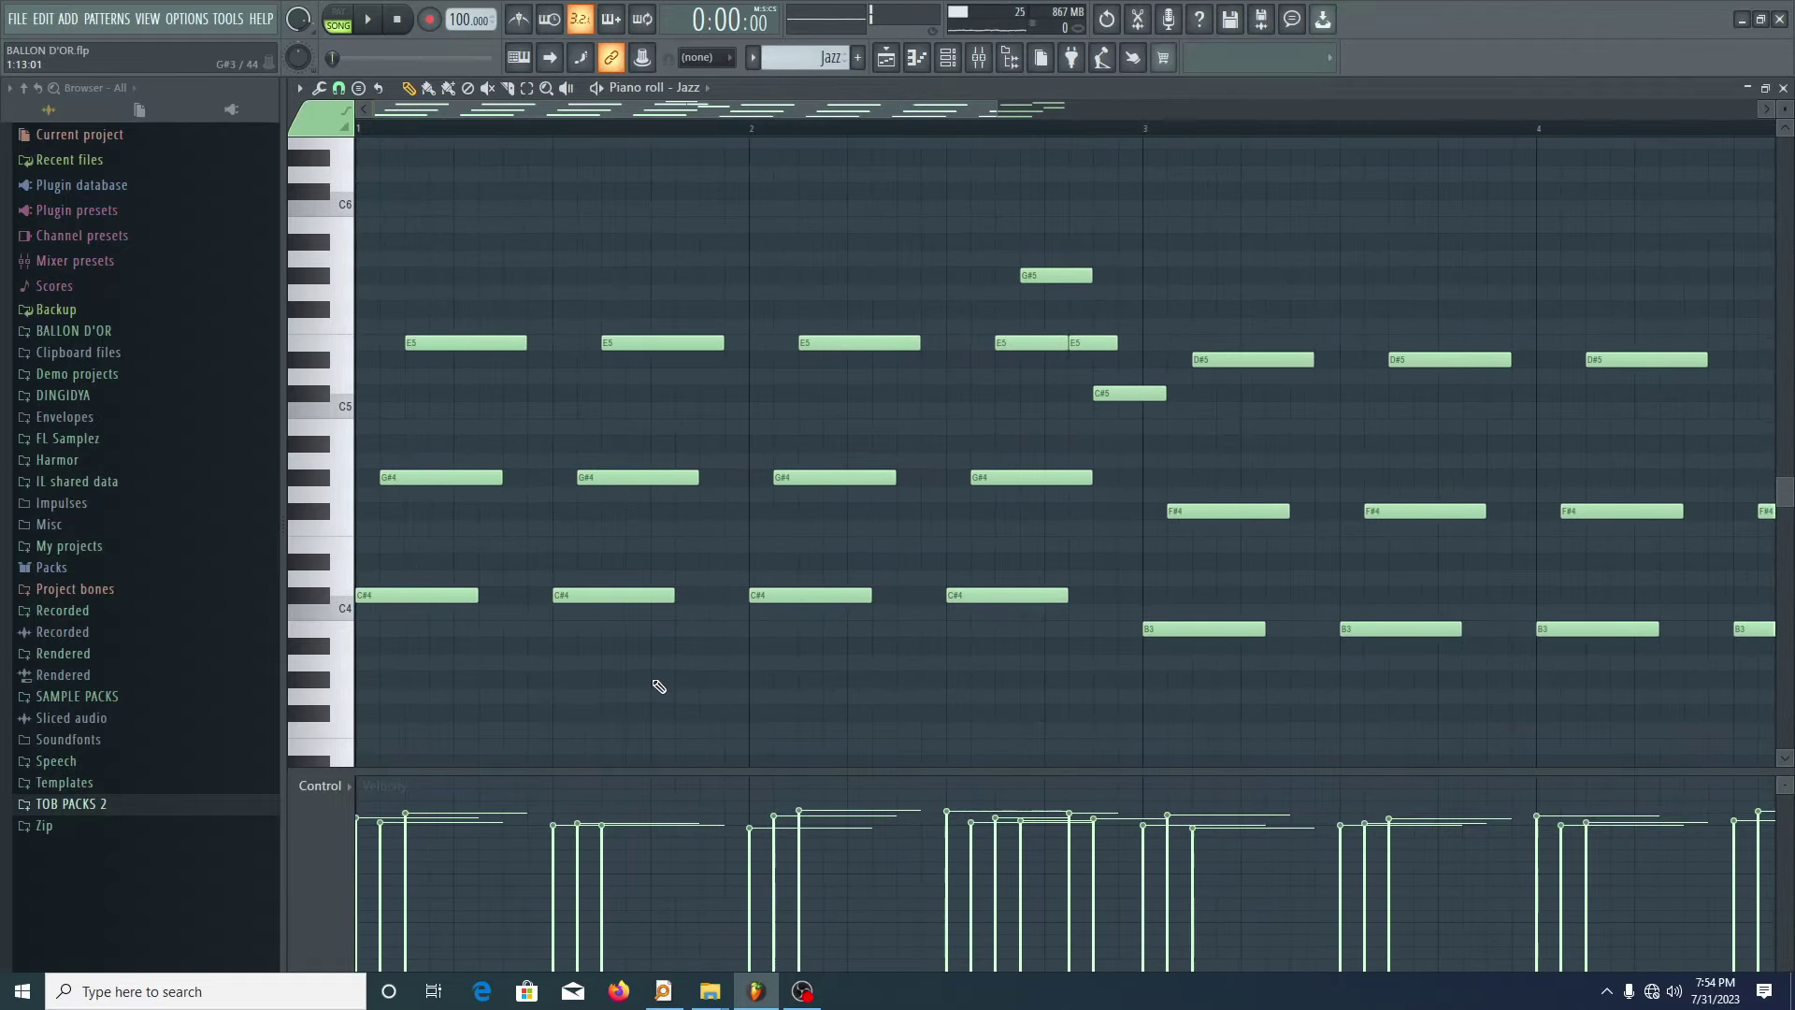
scroll(436, 655, "down", 3)
left_click(385, 694)
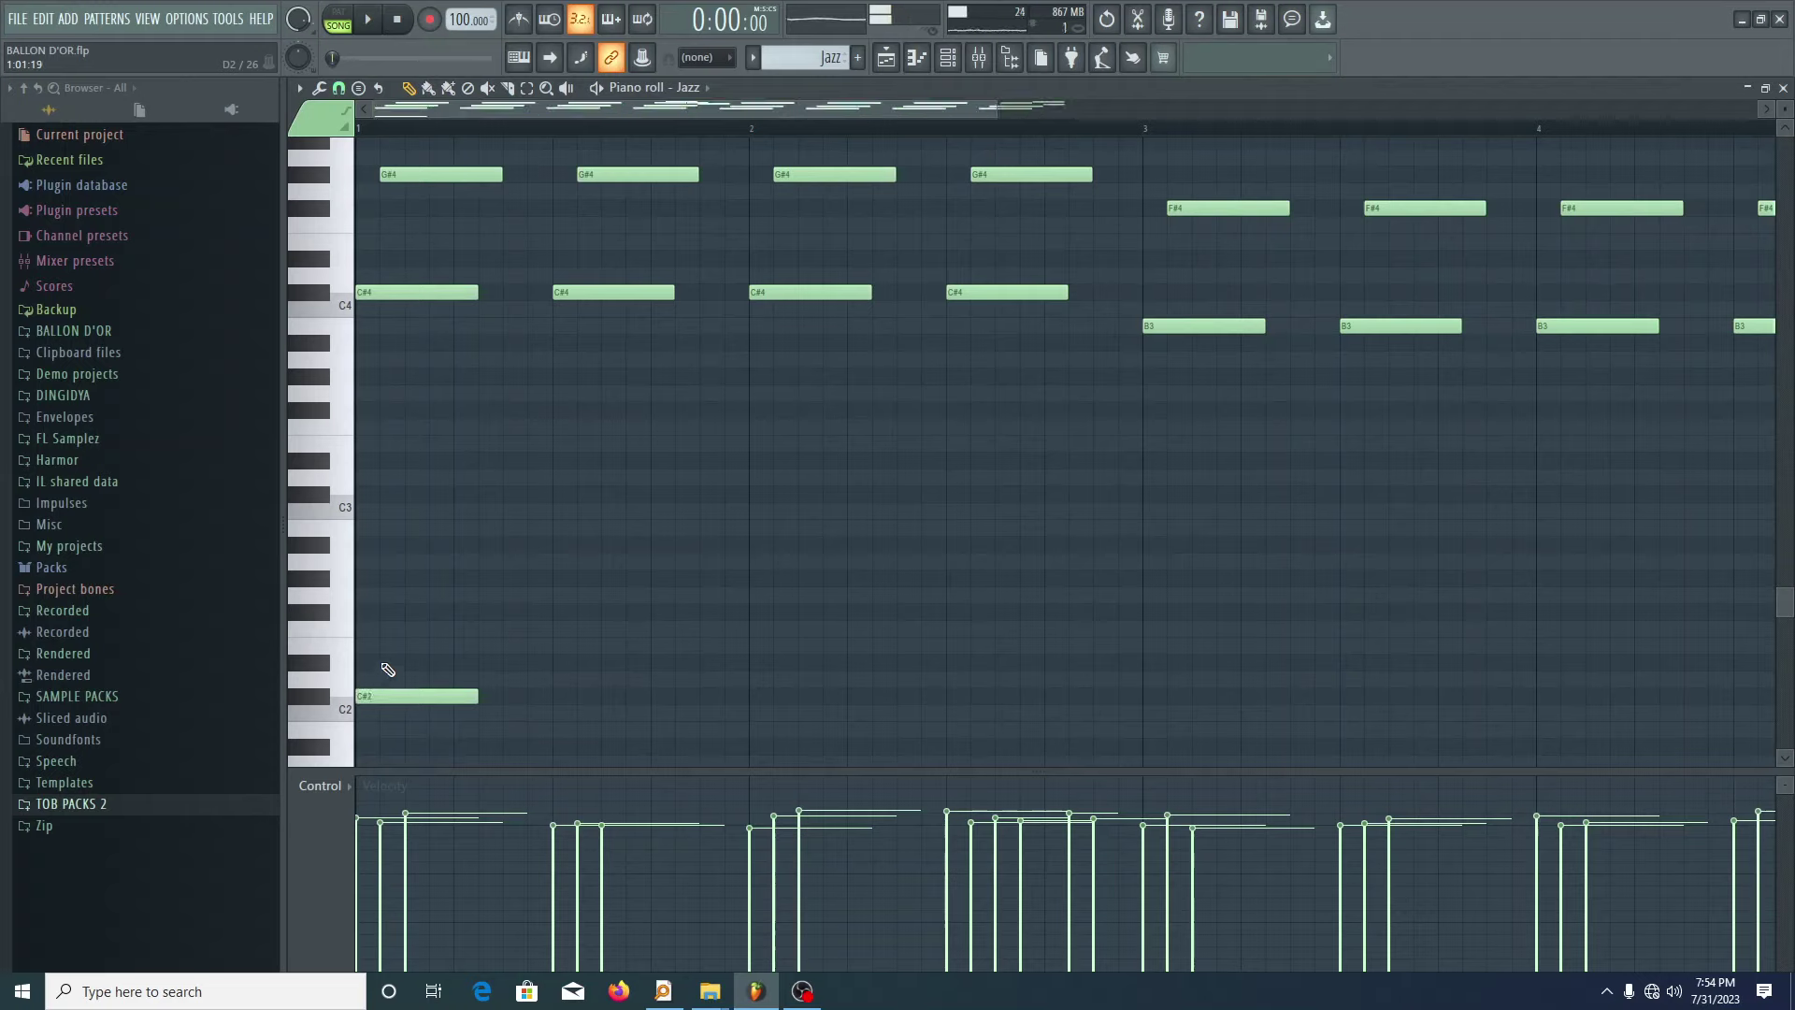
left_click(376, 645)
left_click(376, 578)
left_click_drag(372, 521, 487, 747)
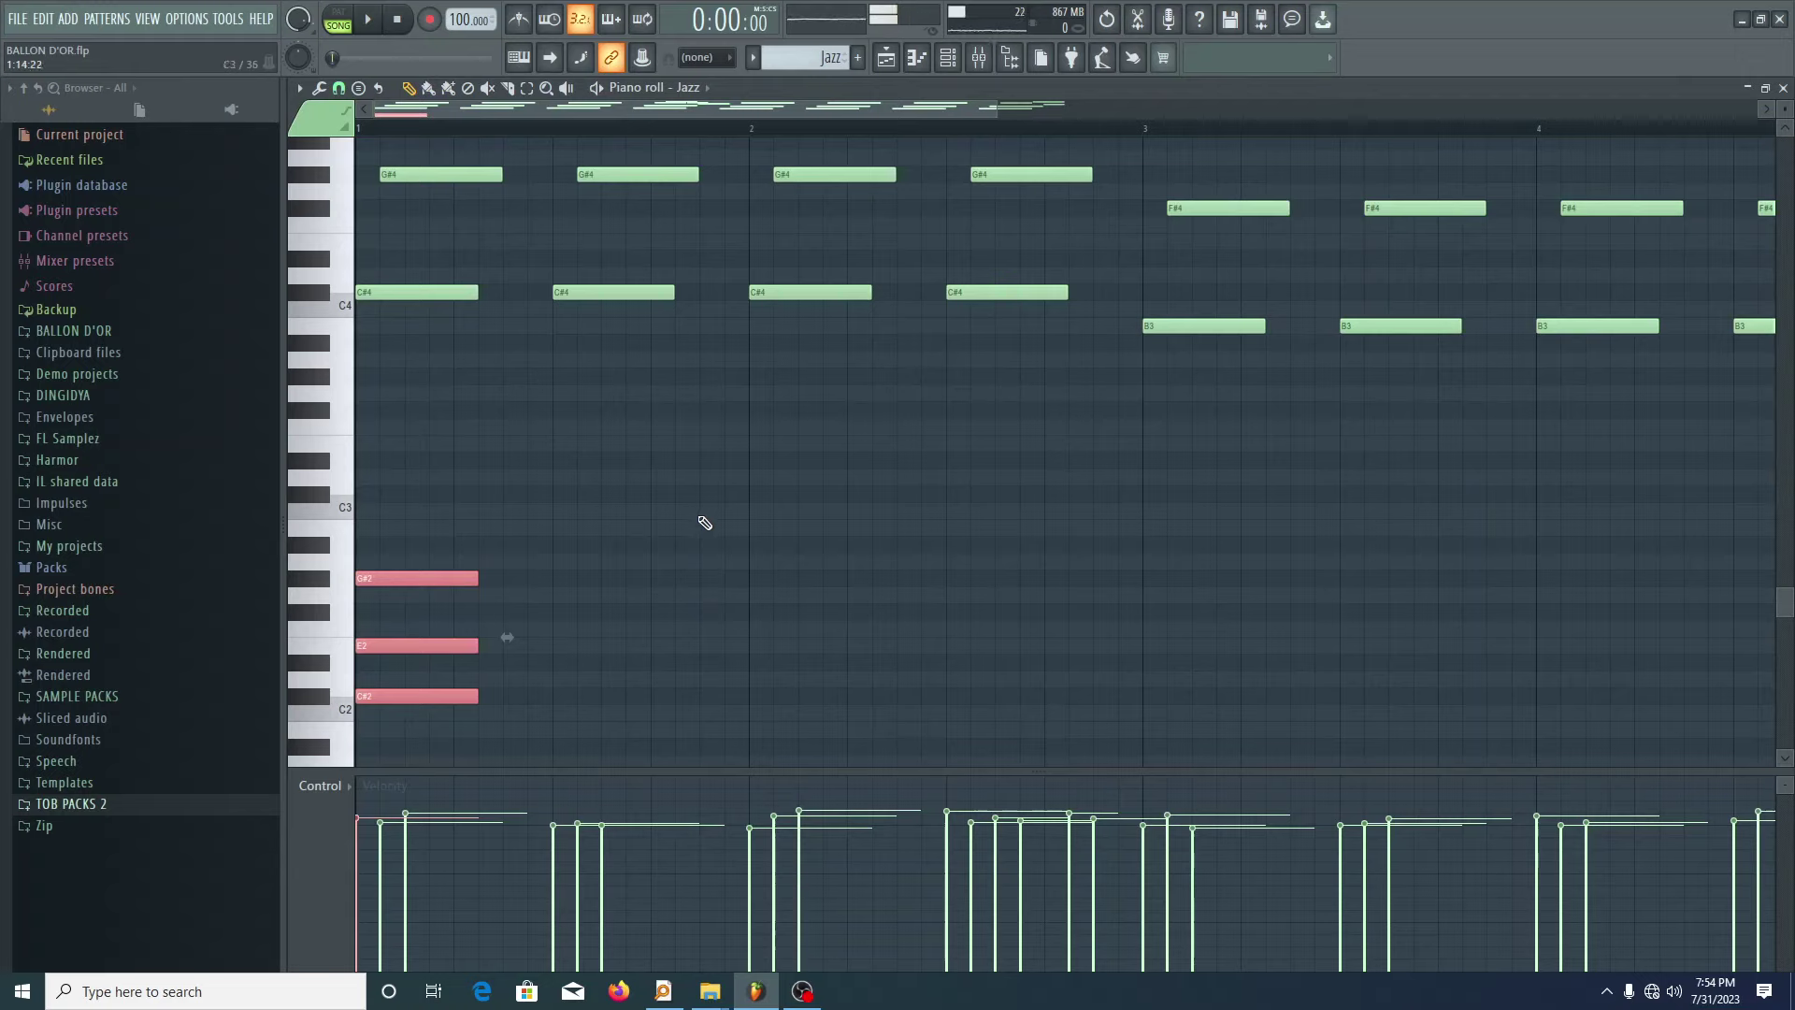
key("alt+s")
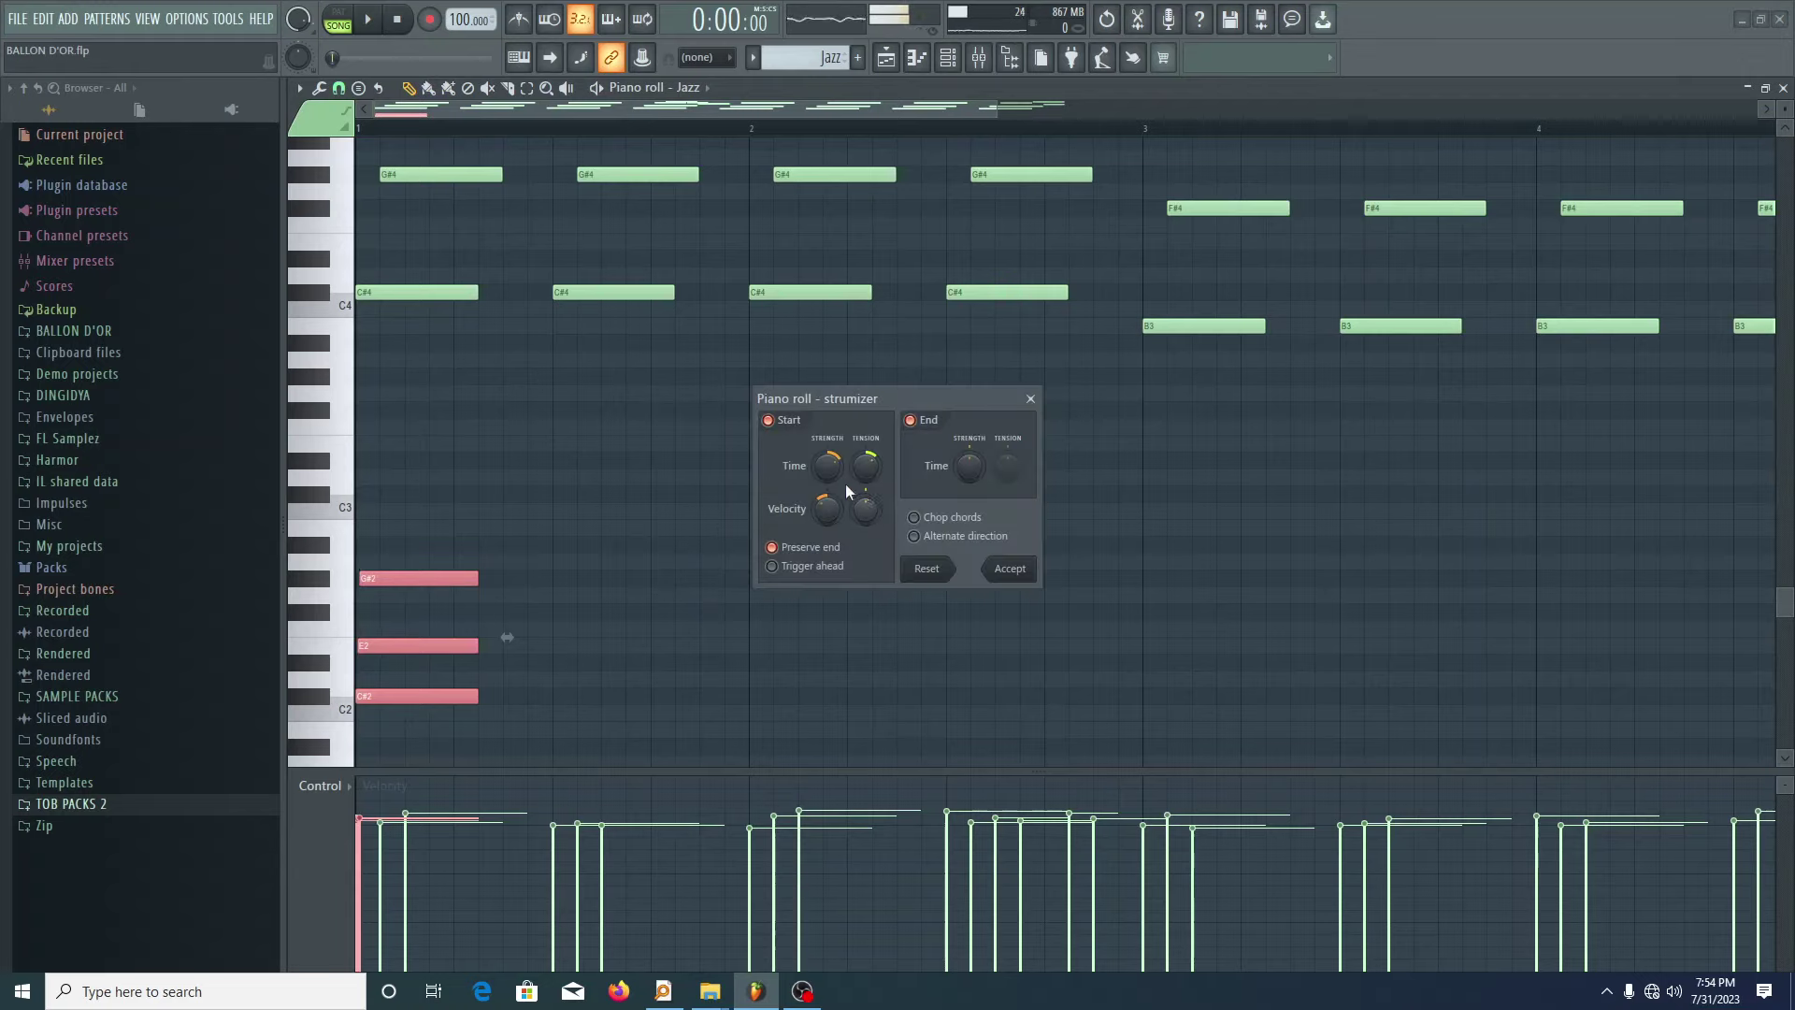
left_click_drag(828, 478, 828, 460)
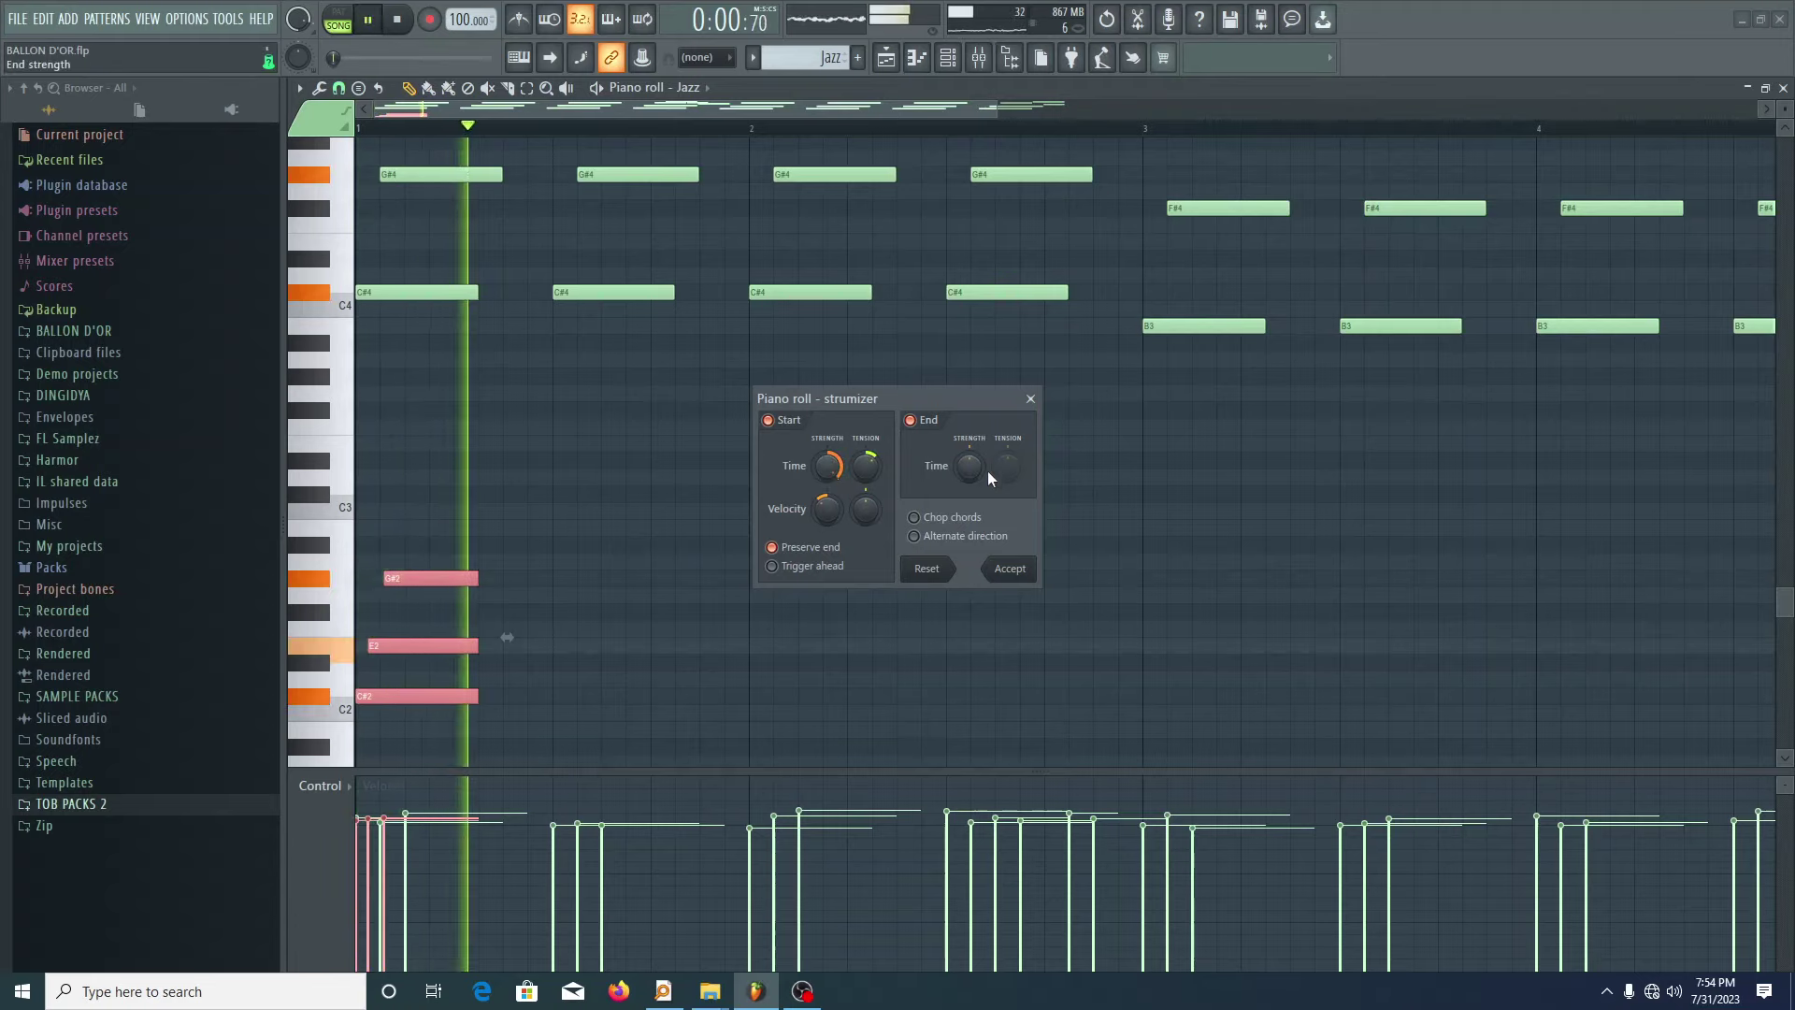
left_click(1032, 398)
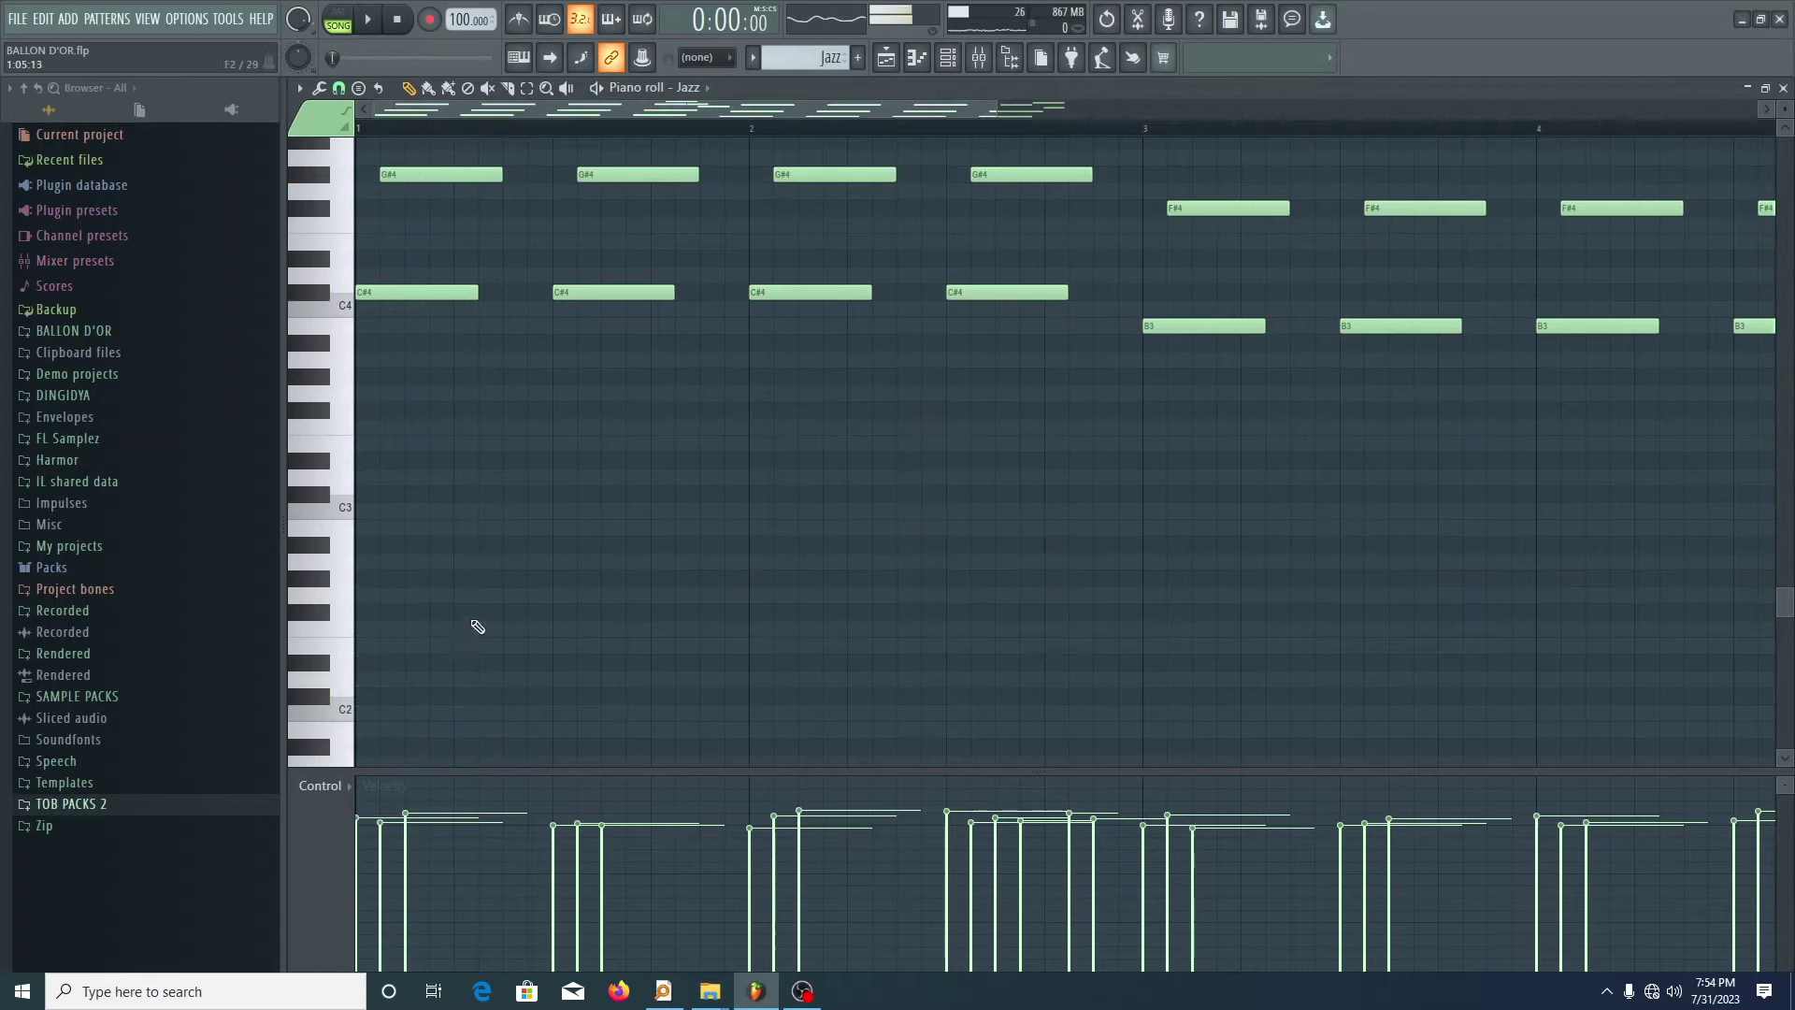
scroll(391, 619, "up", 5)
scroll(391, 619, "up", 3)
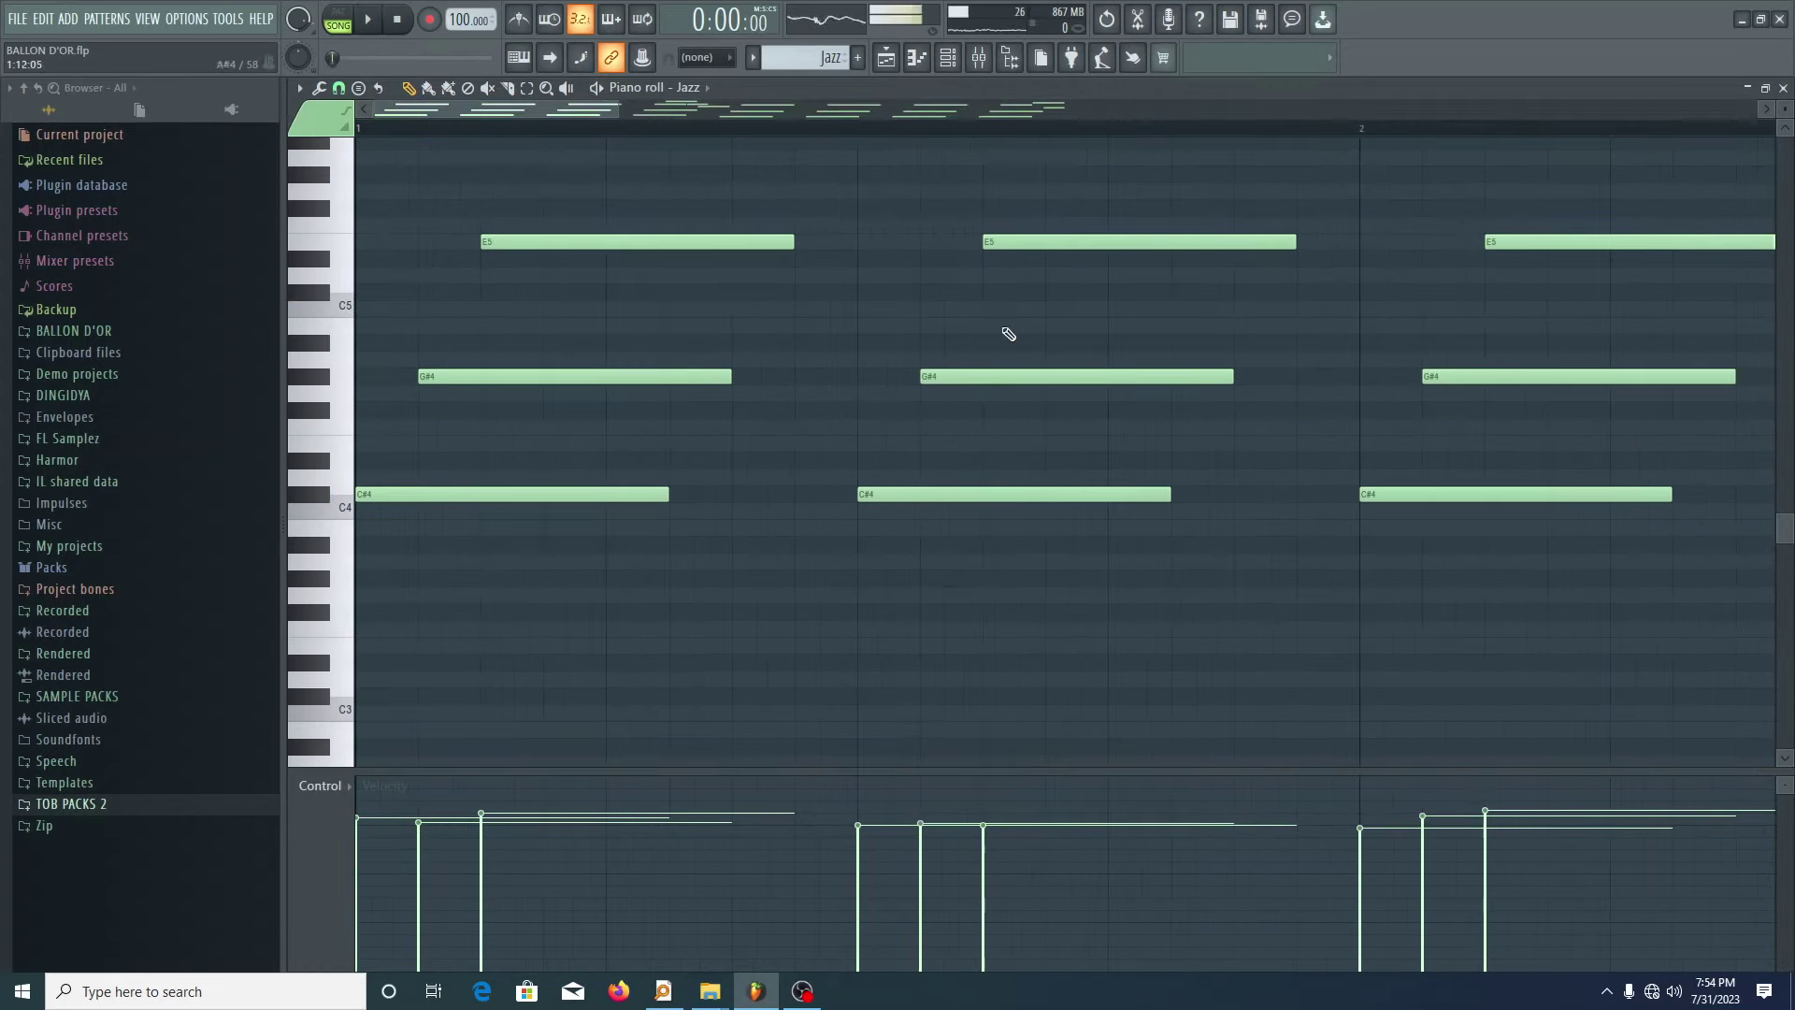
scroll(617, 587, "down", 5)
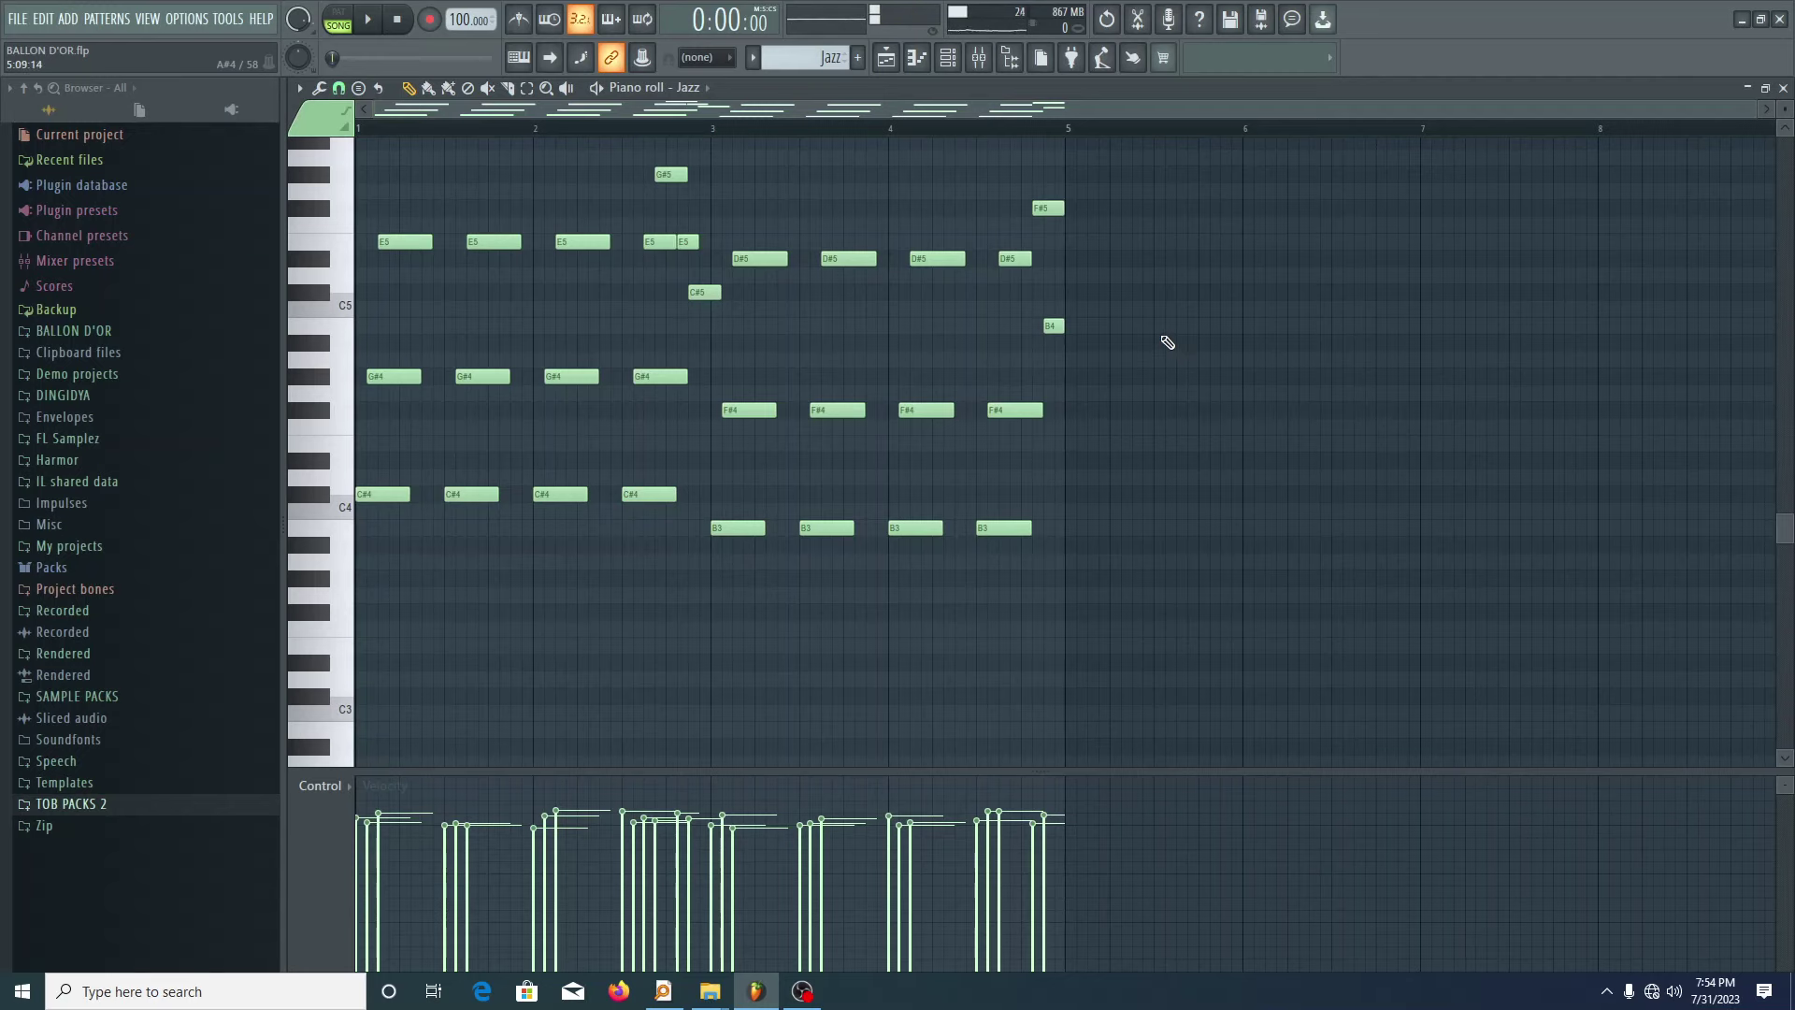
- Close the note editor, open the Jazz instrument, and browse Packs > Instruments > Guitar presets
left_click(1783, 88)
key("space")
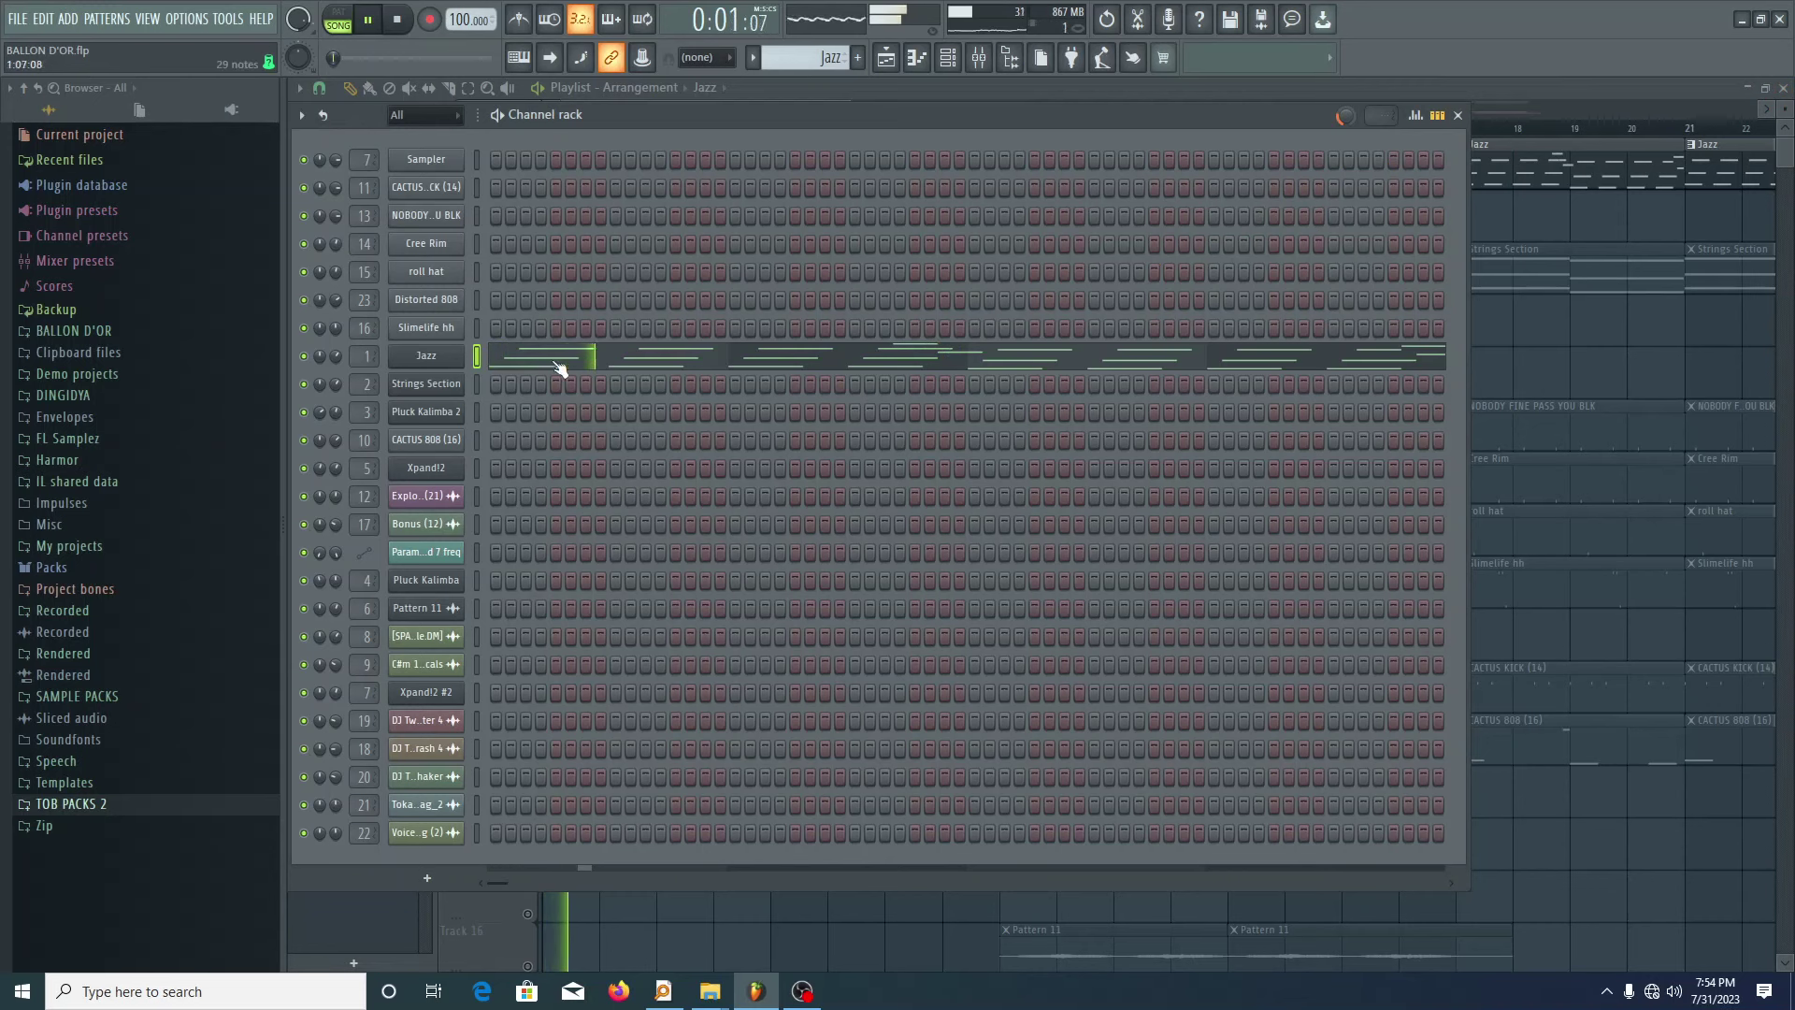
key("space")
left_click(425, 356)
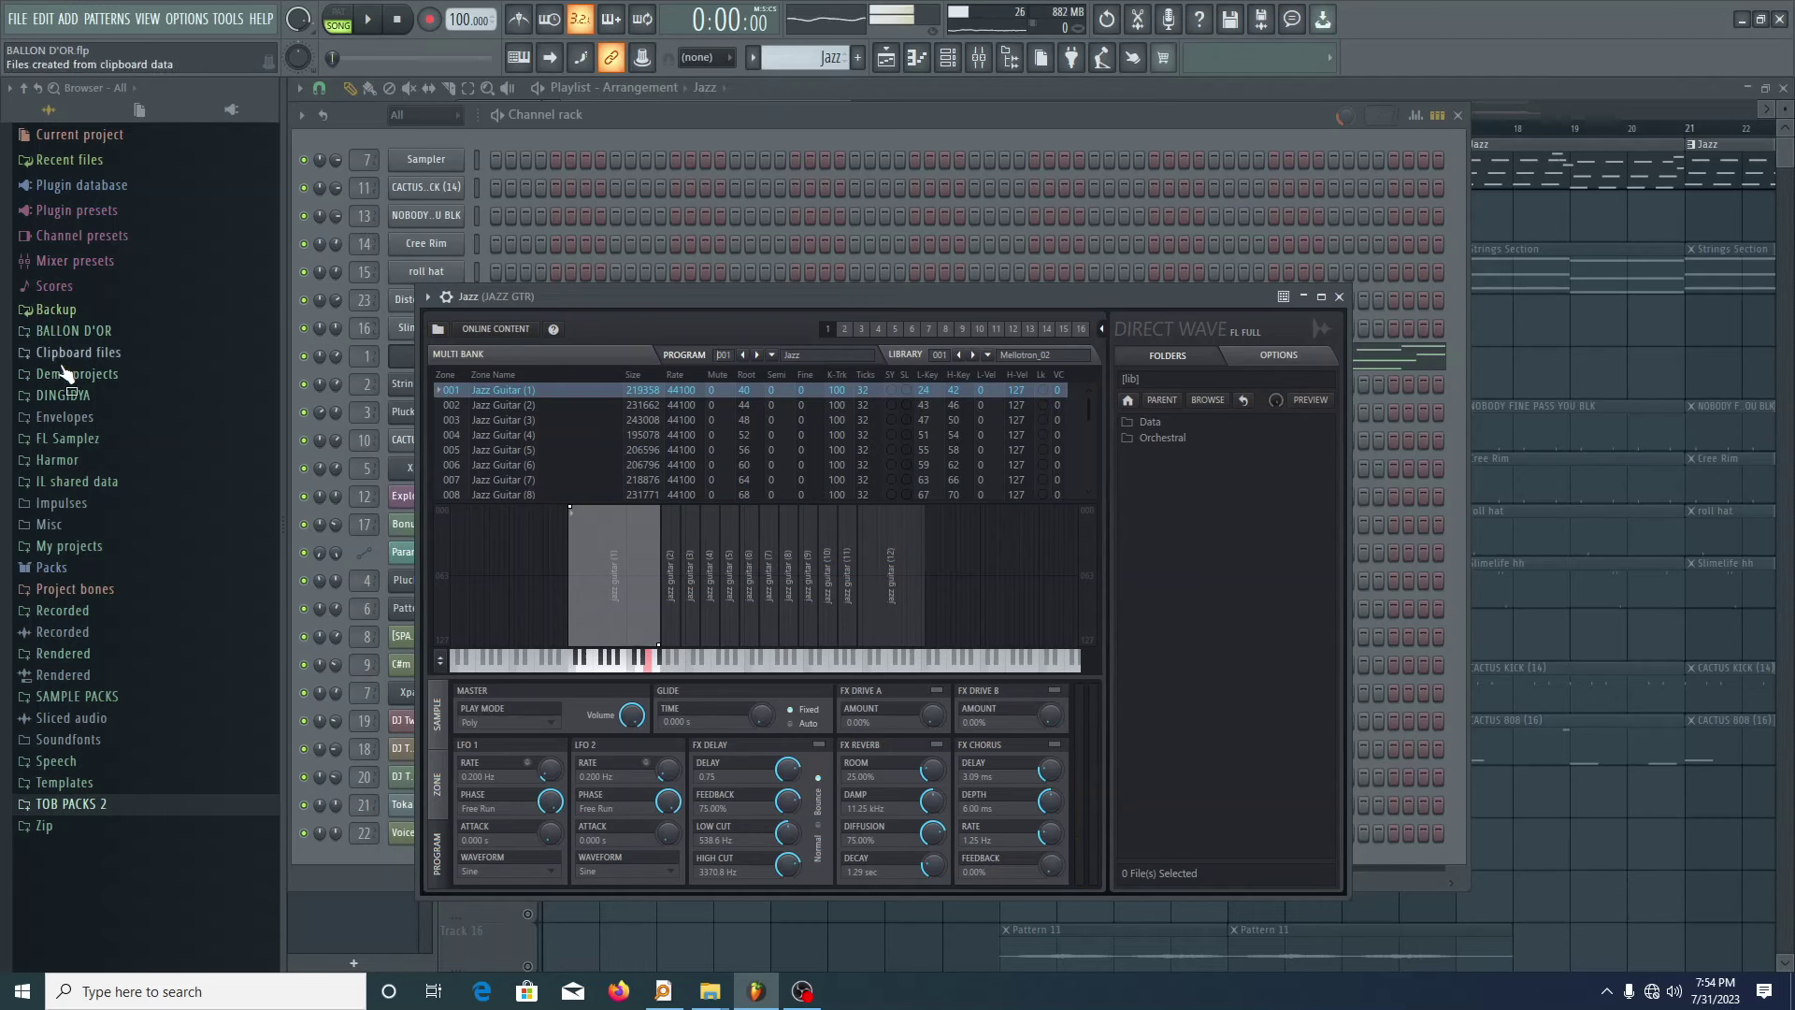
left_click(51, 568)
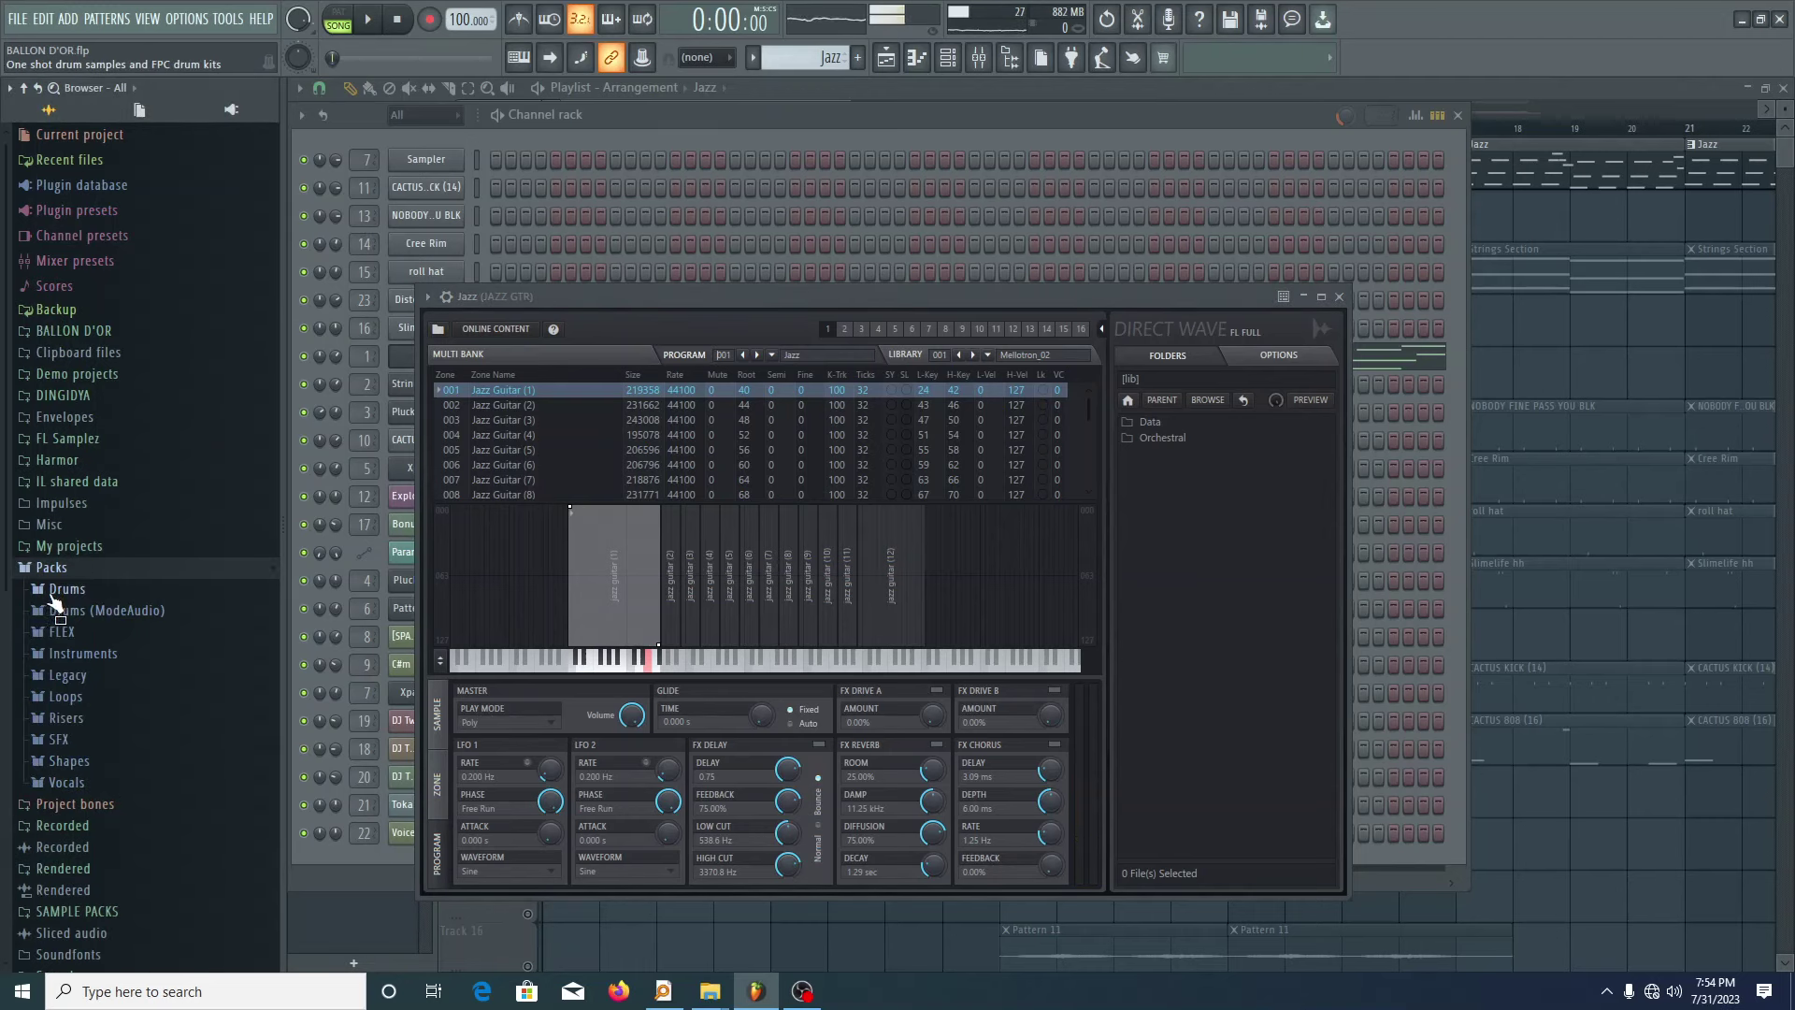
left_click(82, 653)
left_click(80, 696)
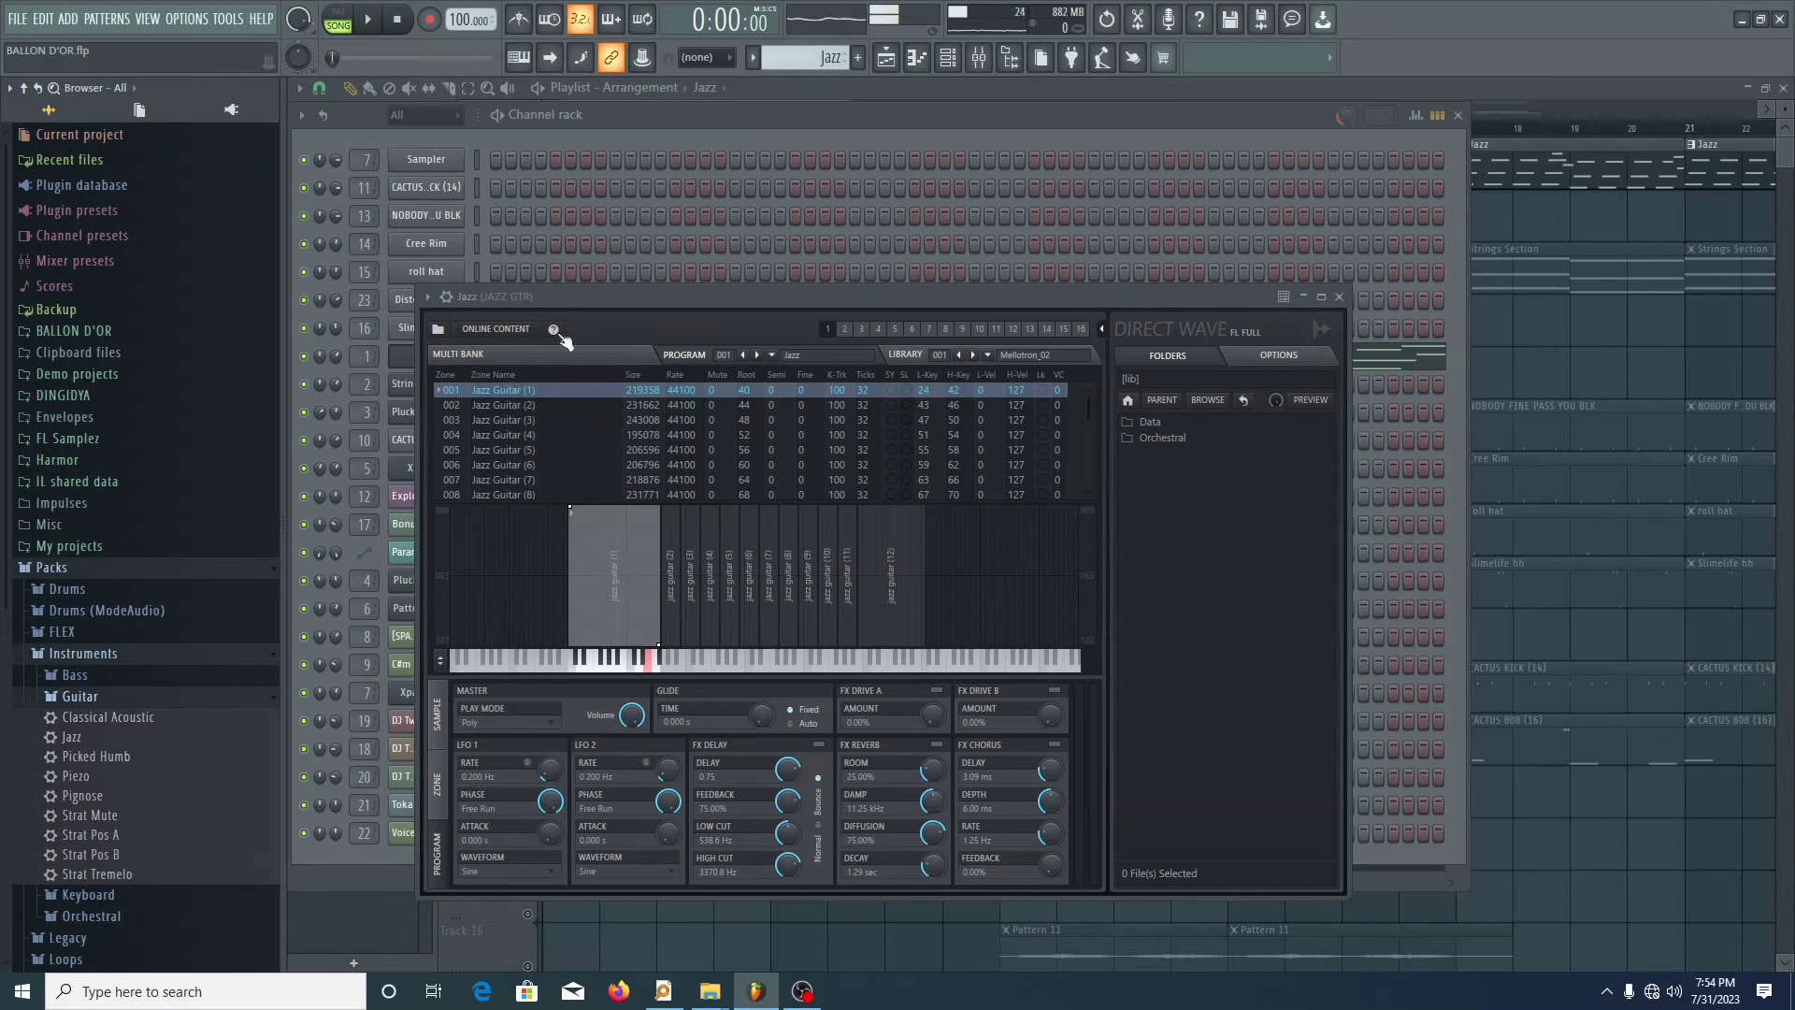
- Drag the Jazz guitar preset onto the channel rack to create Jazz #2
left_click_drag(561, 296, 1005, 123)
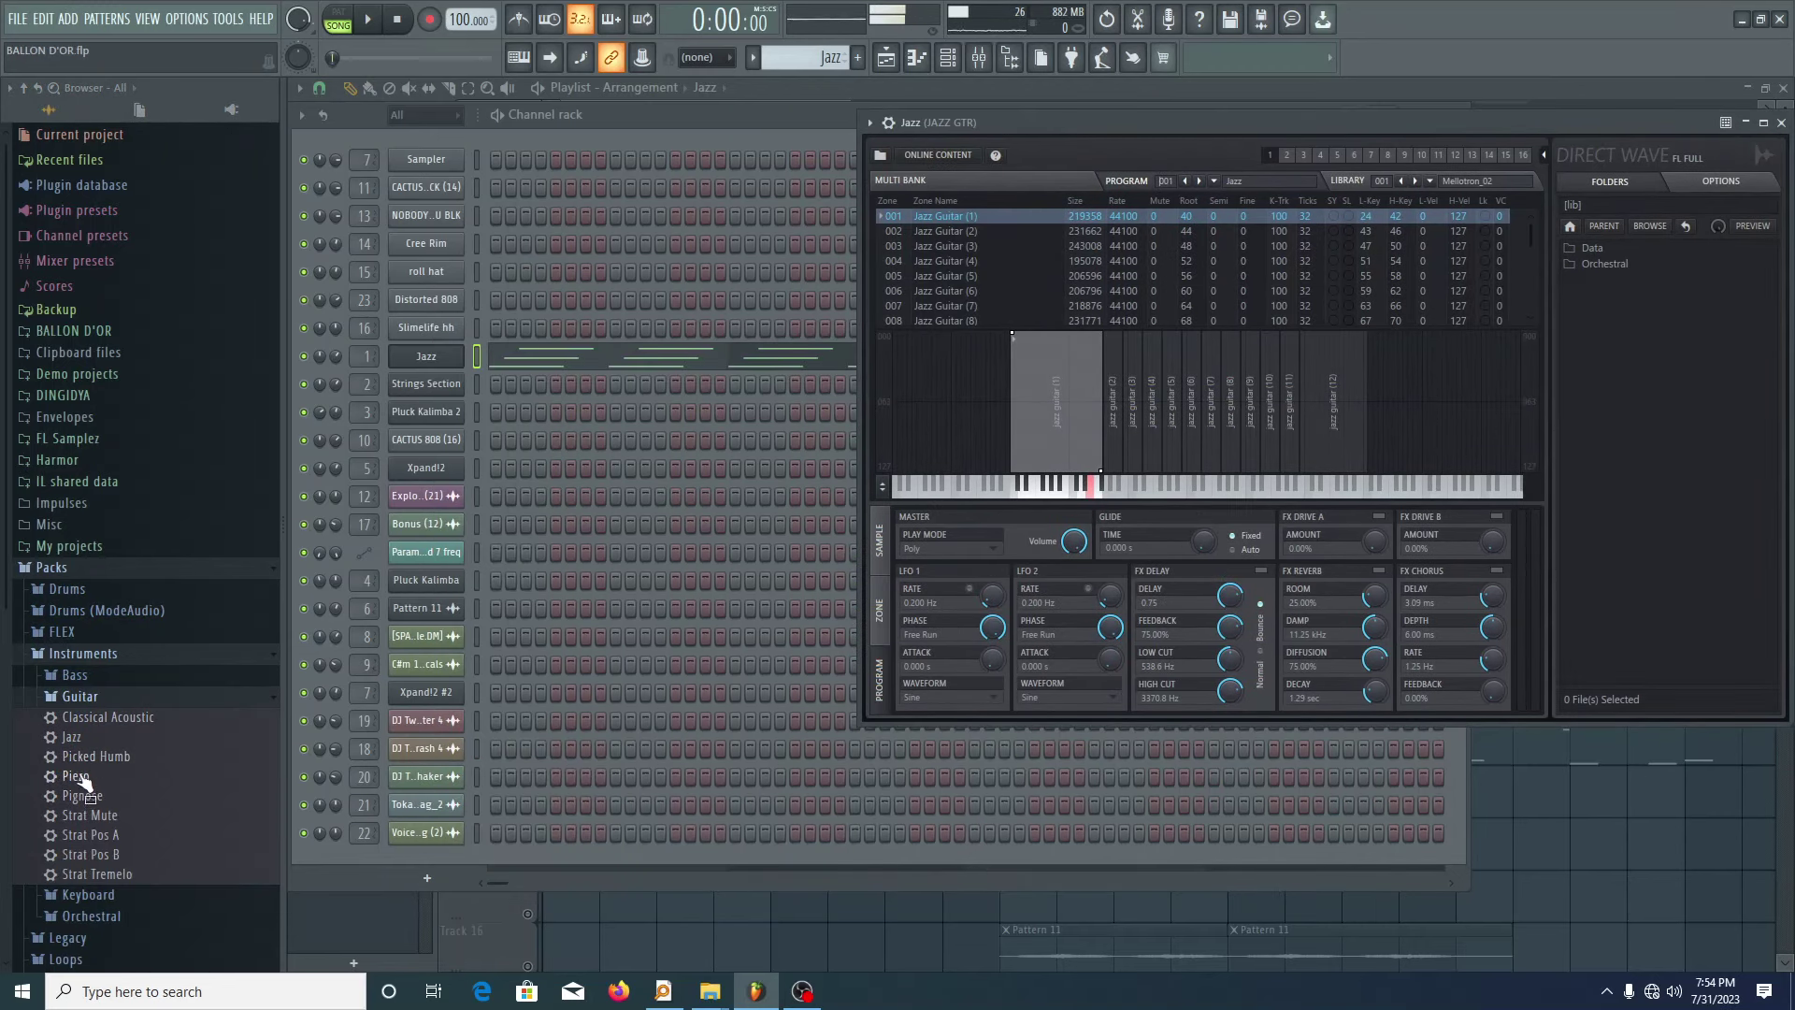
left_click_drag(71, 737, 408, 370)
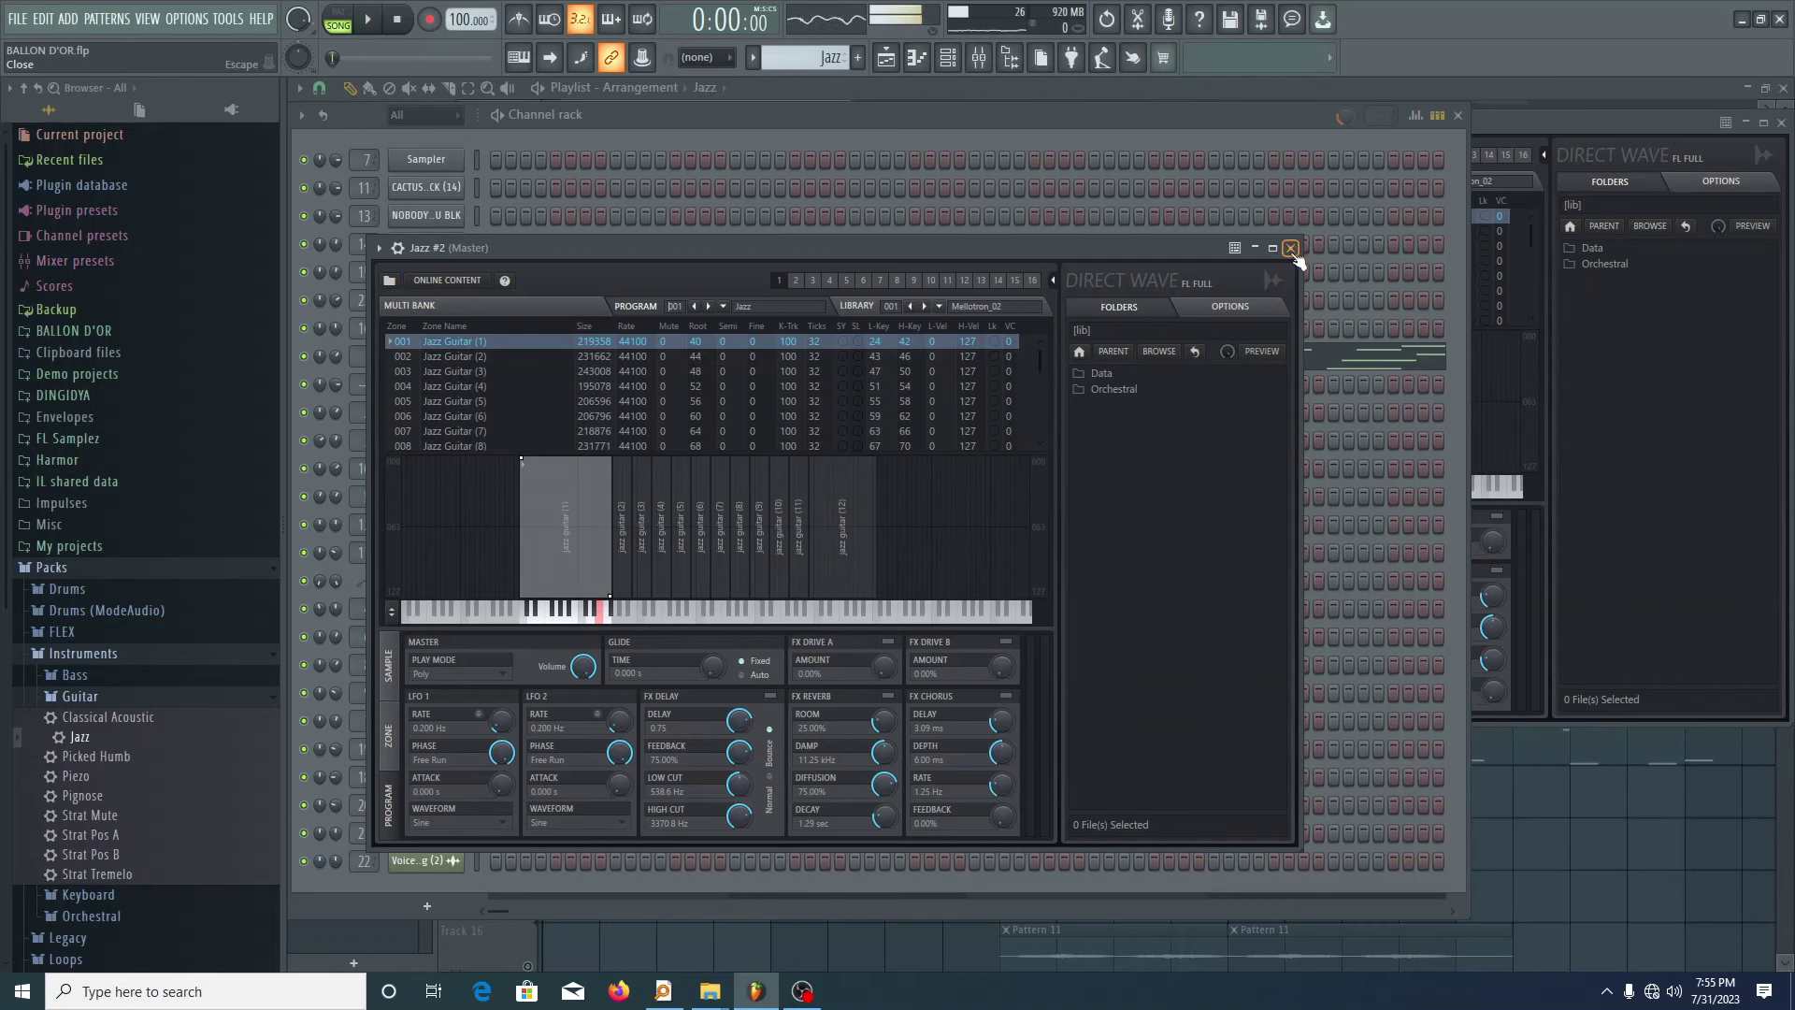
left_click(1290, 247)
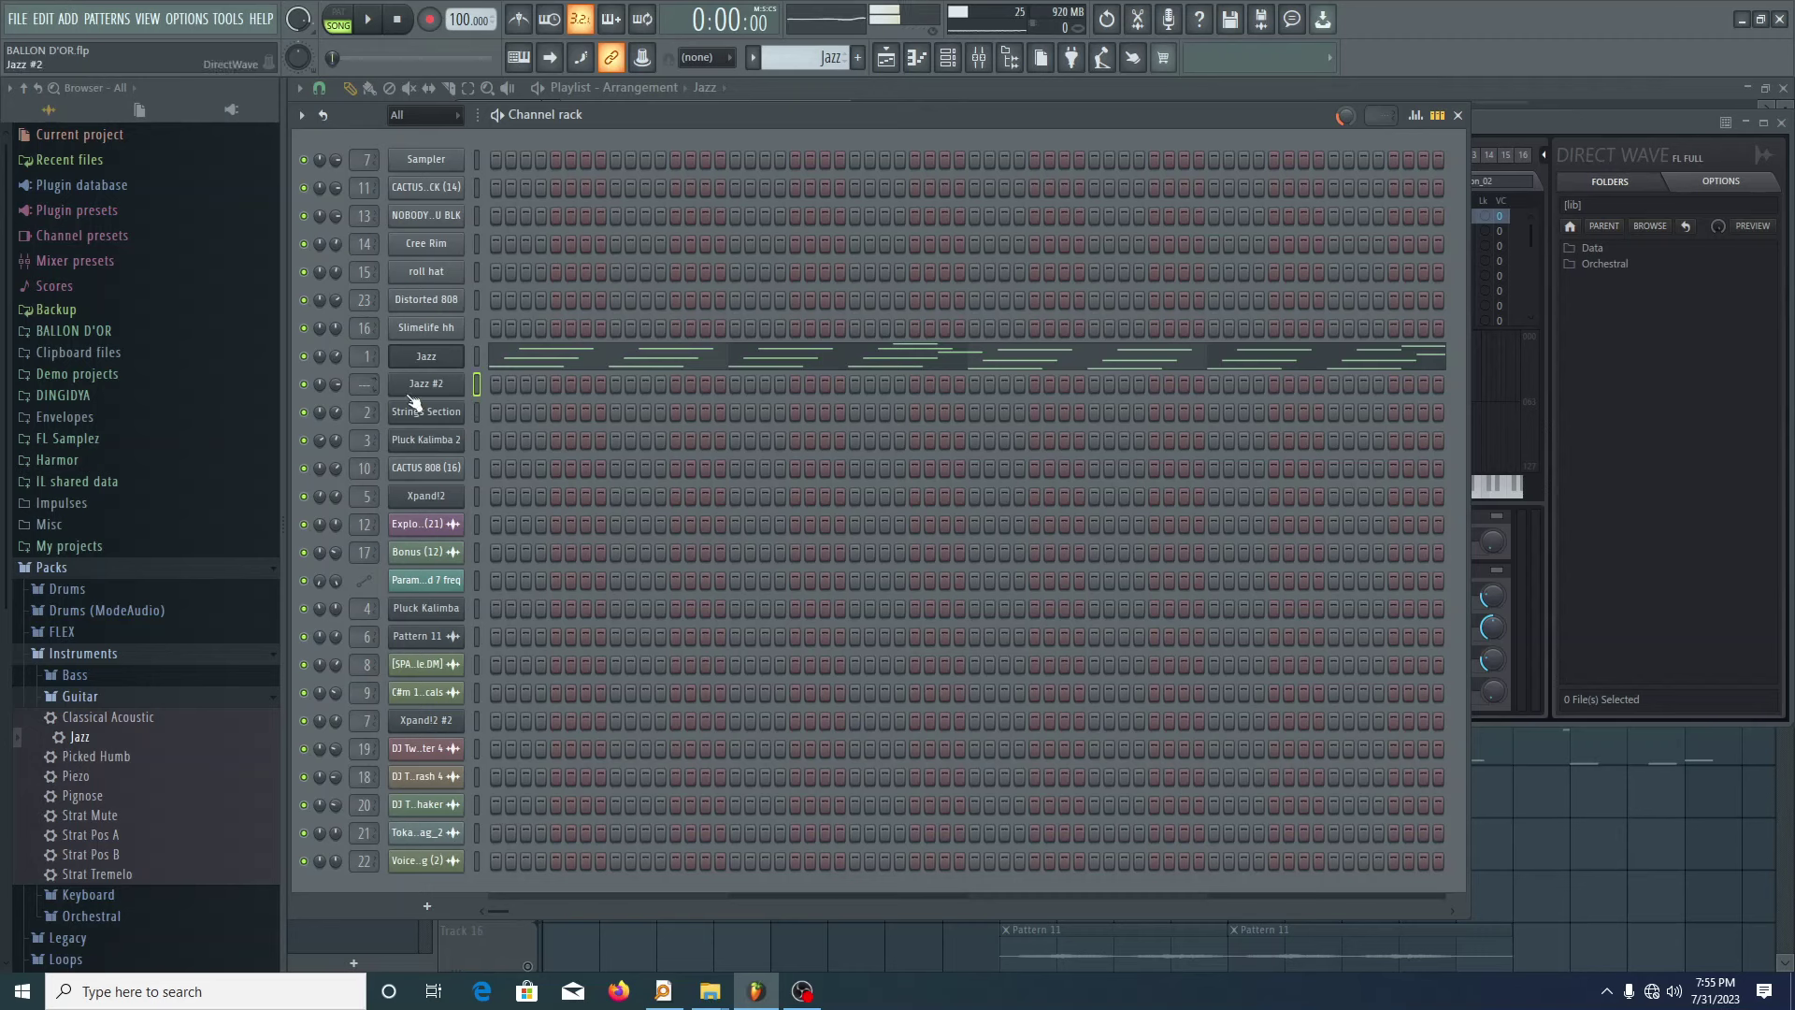
- Copy Jazz's notes into Jazz #2, mute Jazz, compare by playback, then delete Jazz #2
right_click(439, 377)
left_click(704, 371)
right_click(448, 382)
left_click(697, 421)
left_click(303, 356)
key("space")
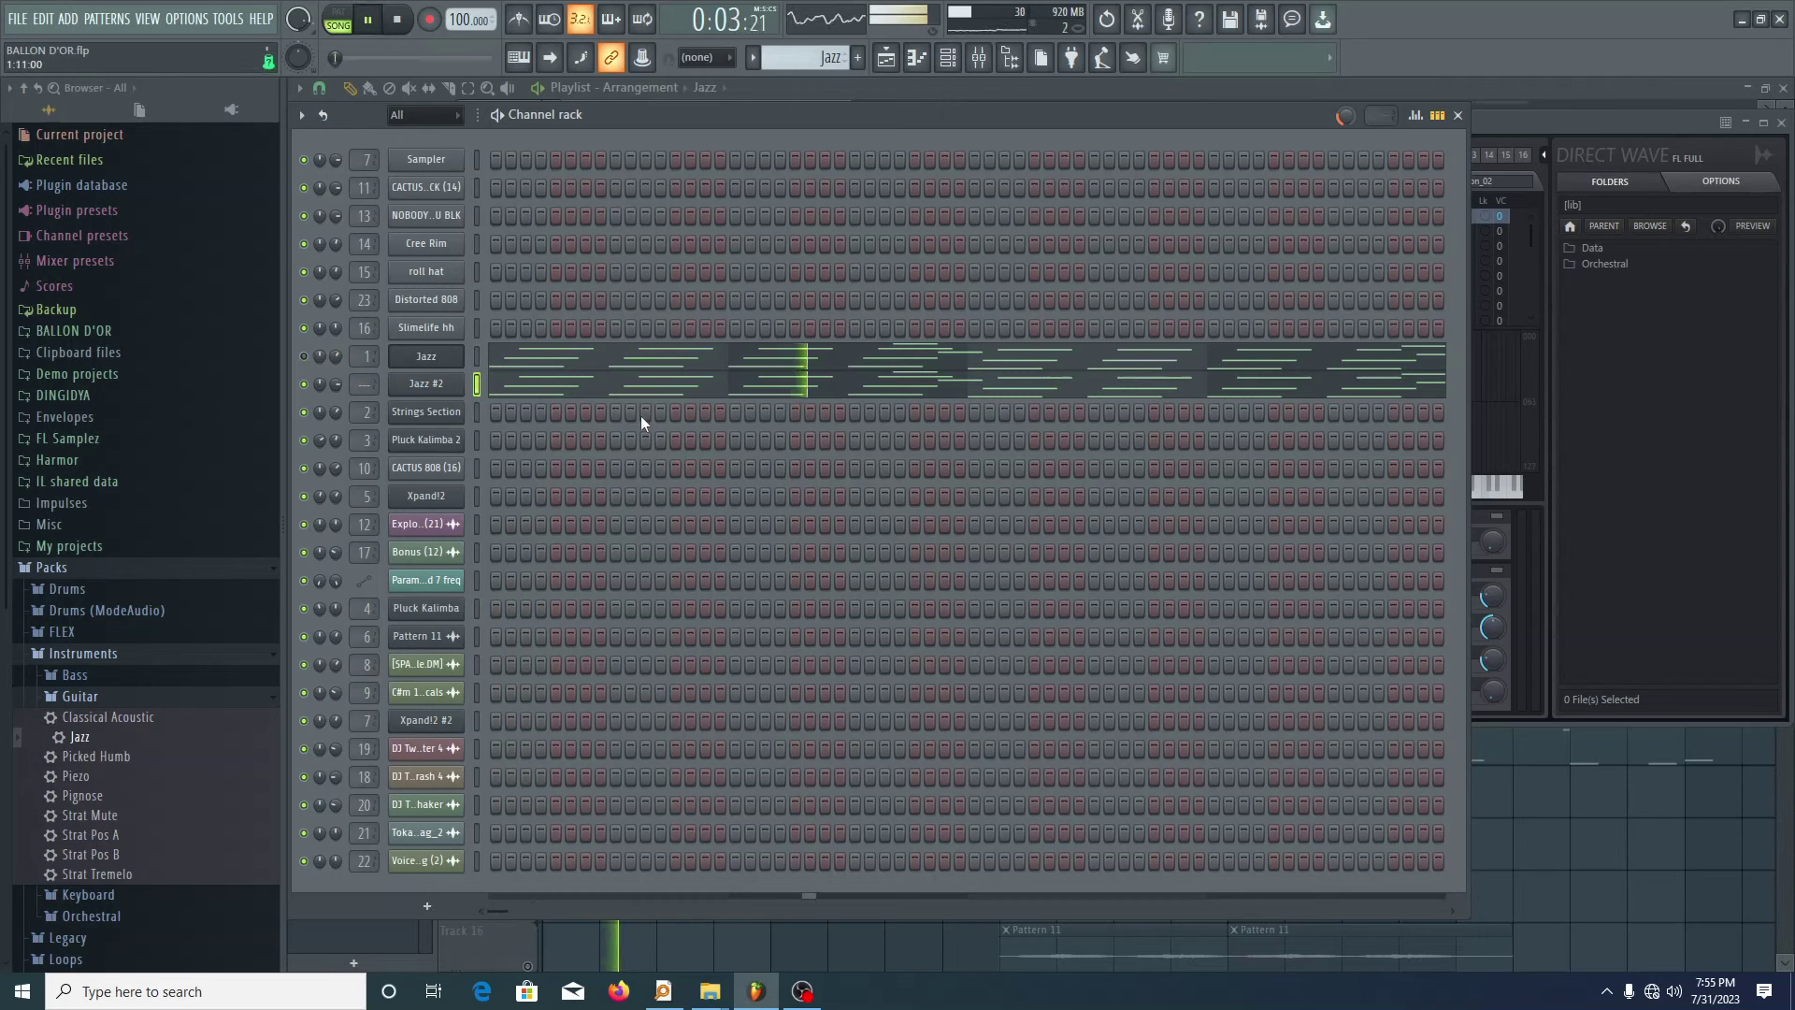
key("space")
right_click(458, 381)
left_click(496, 564)
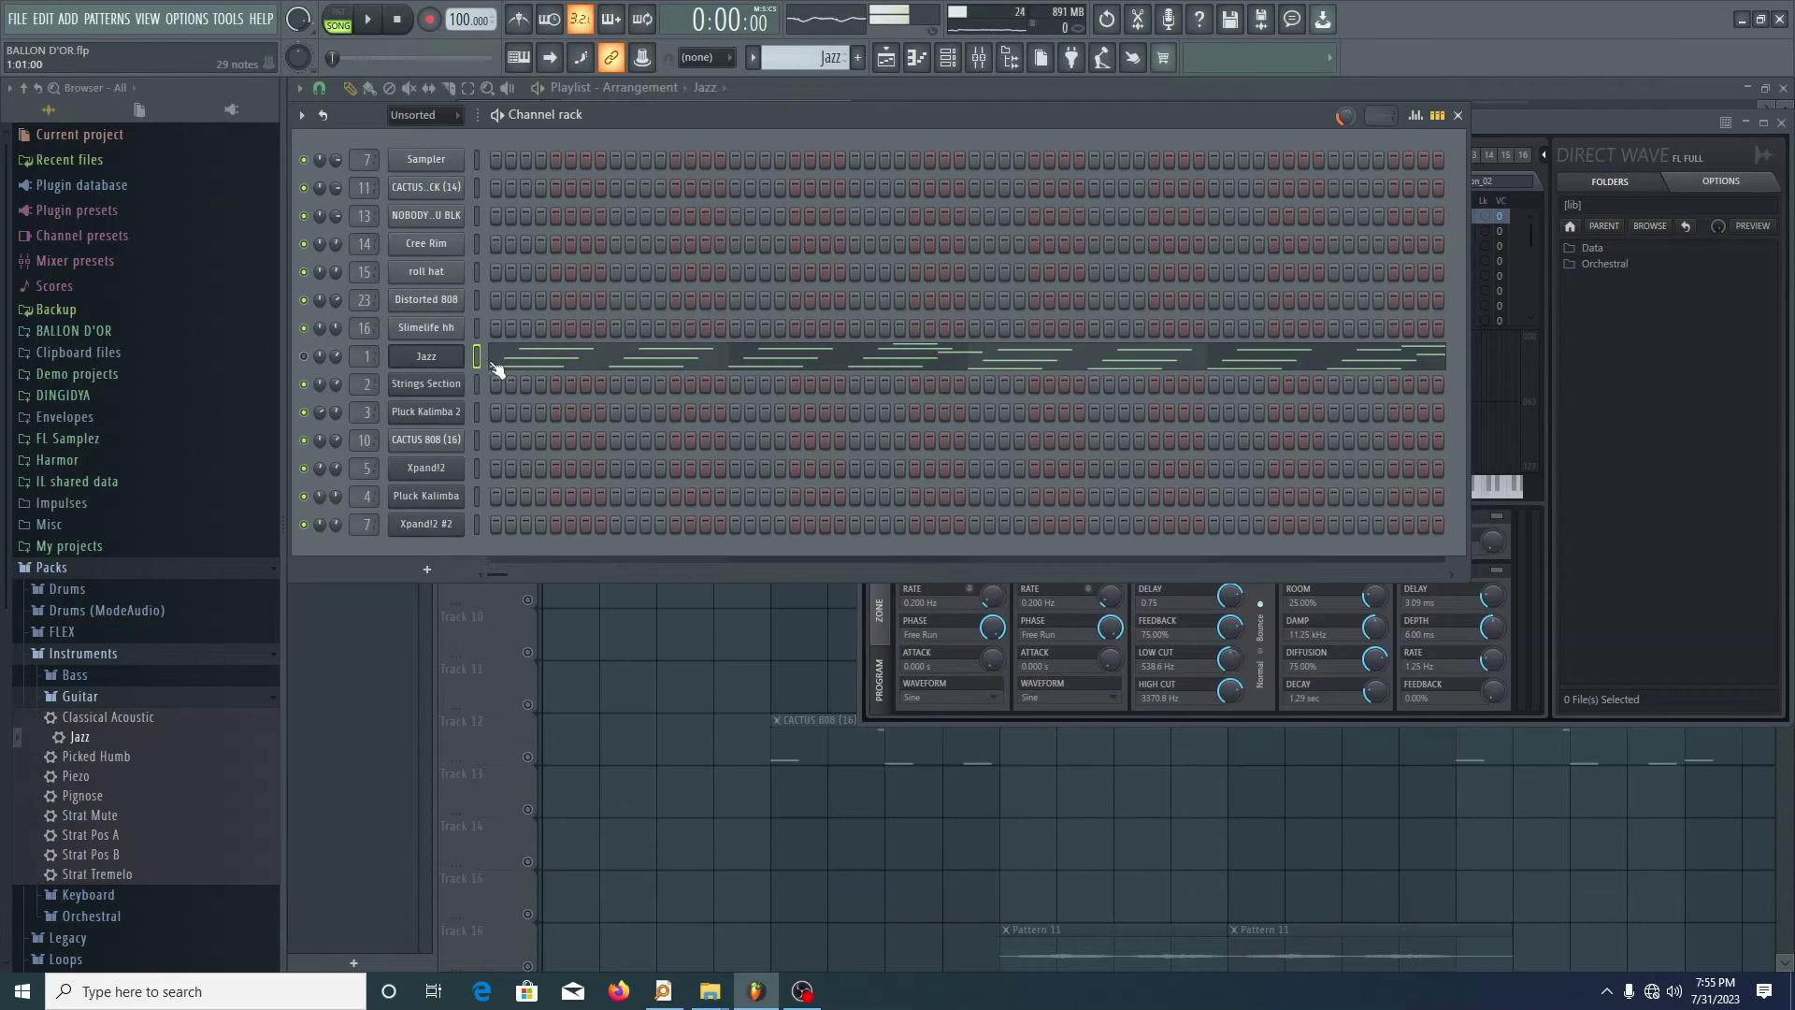
- Inspect the JAZZ GTR insert's first Fruity parametric EQ 2 in the Mixer, then start playback
left_click(905, 60)
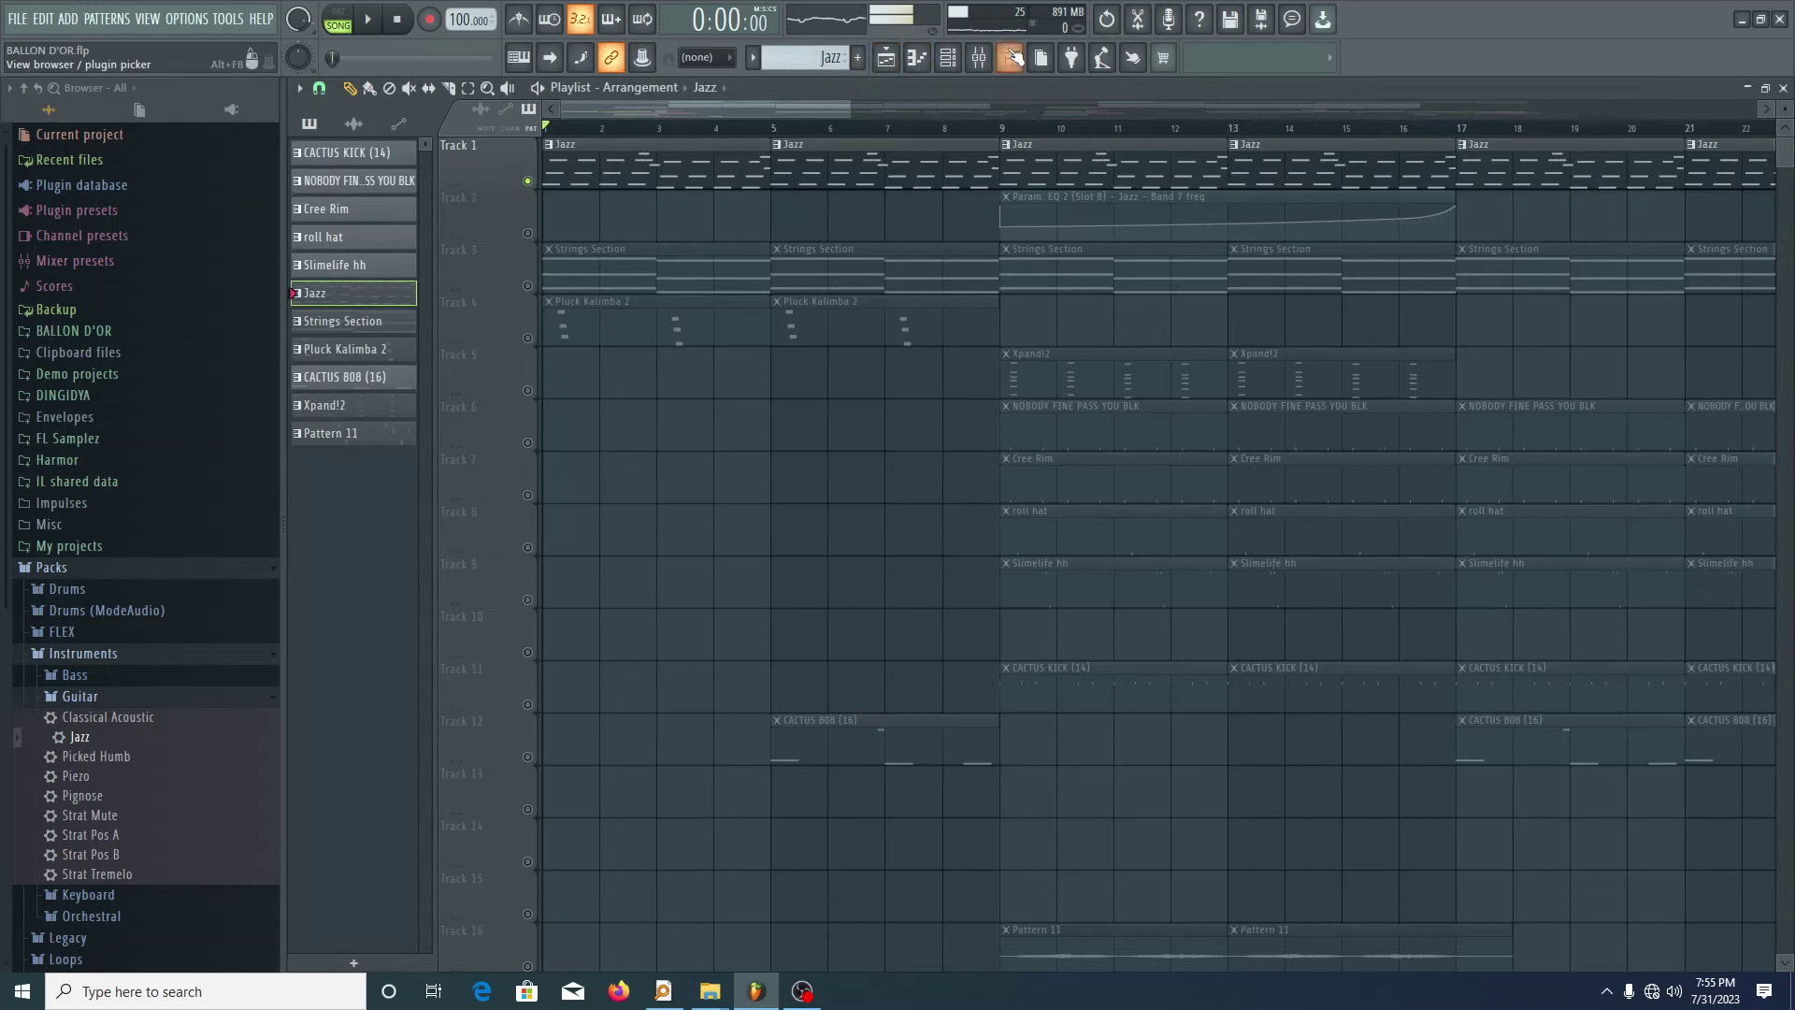
left_click(979, 58)
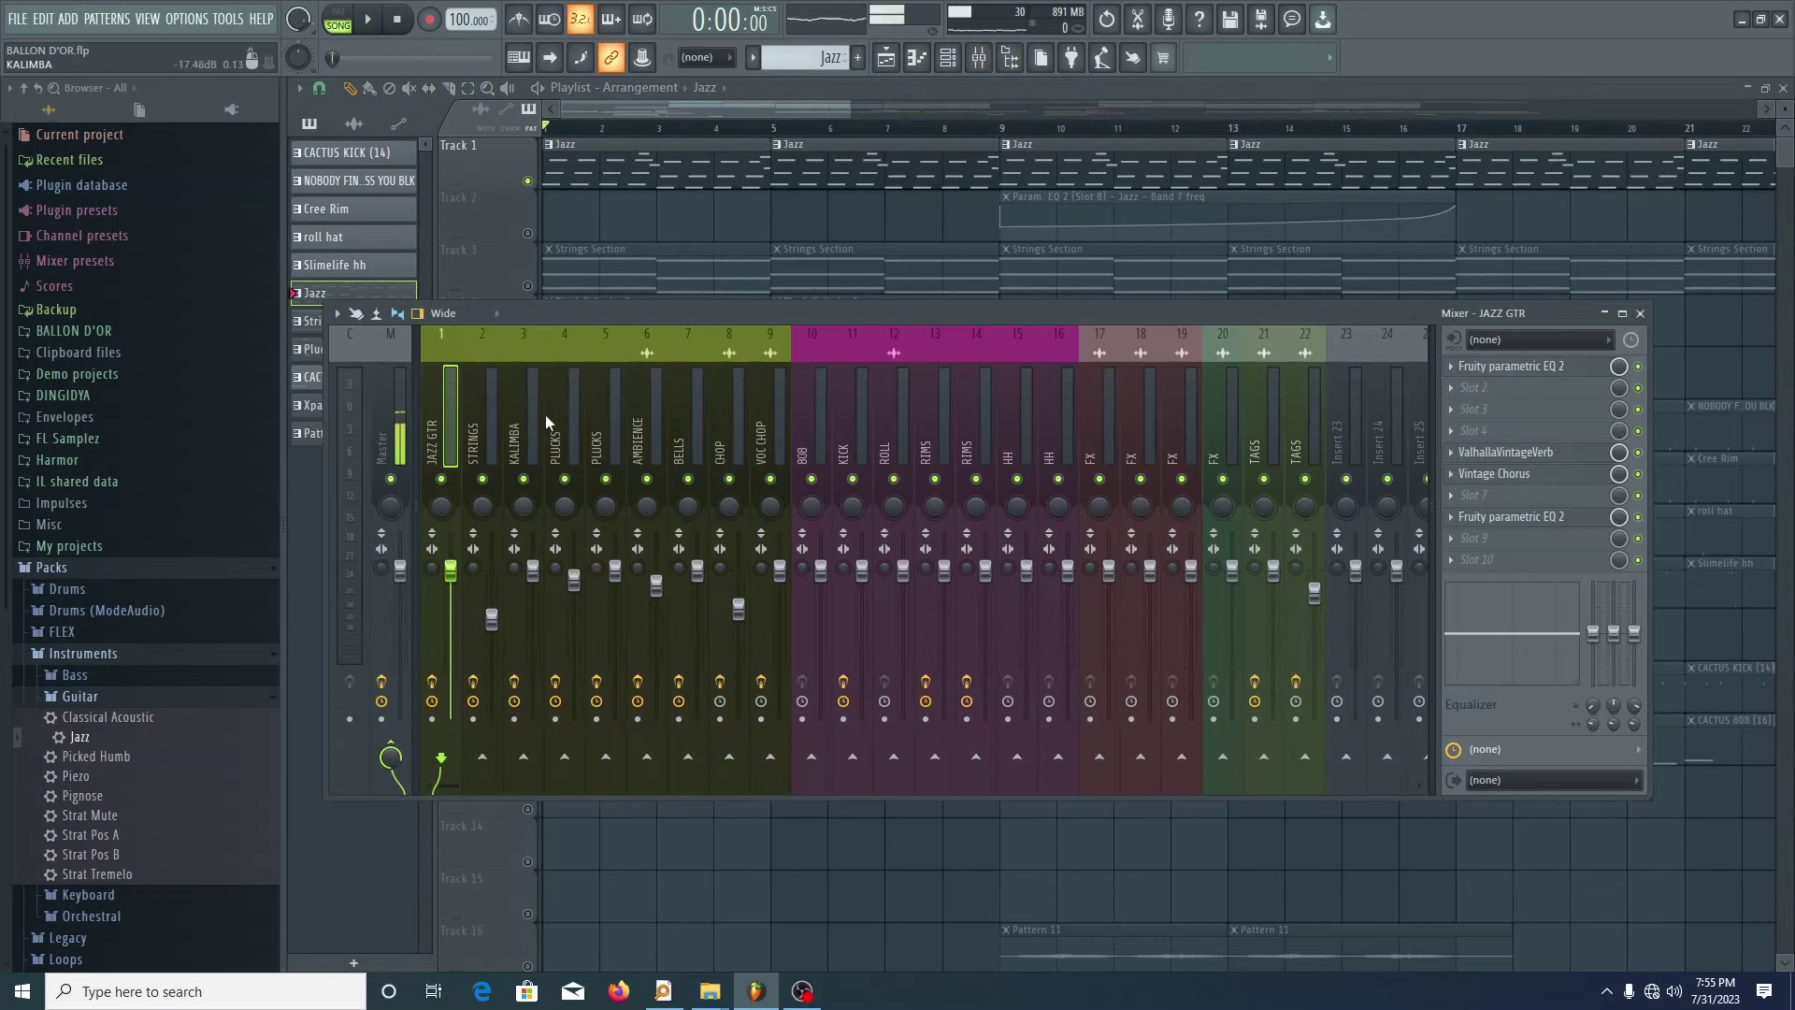
left_click(1510, 365)
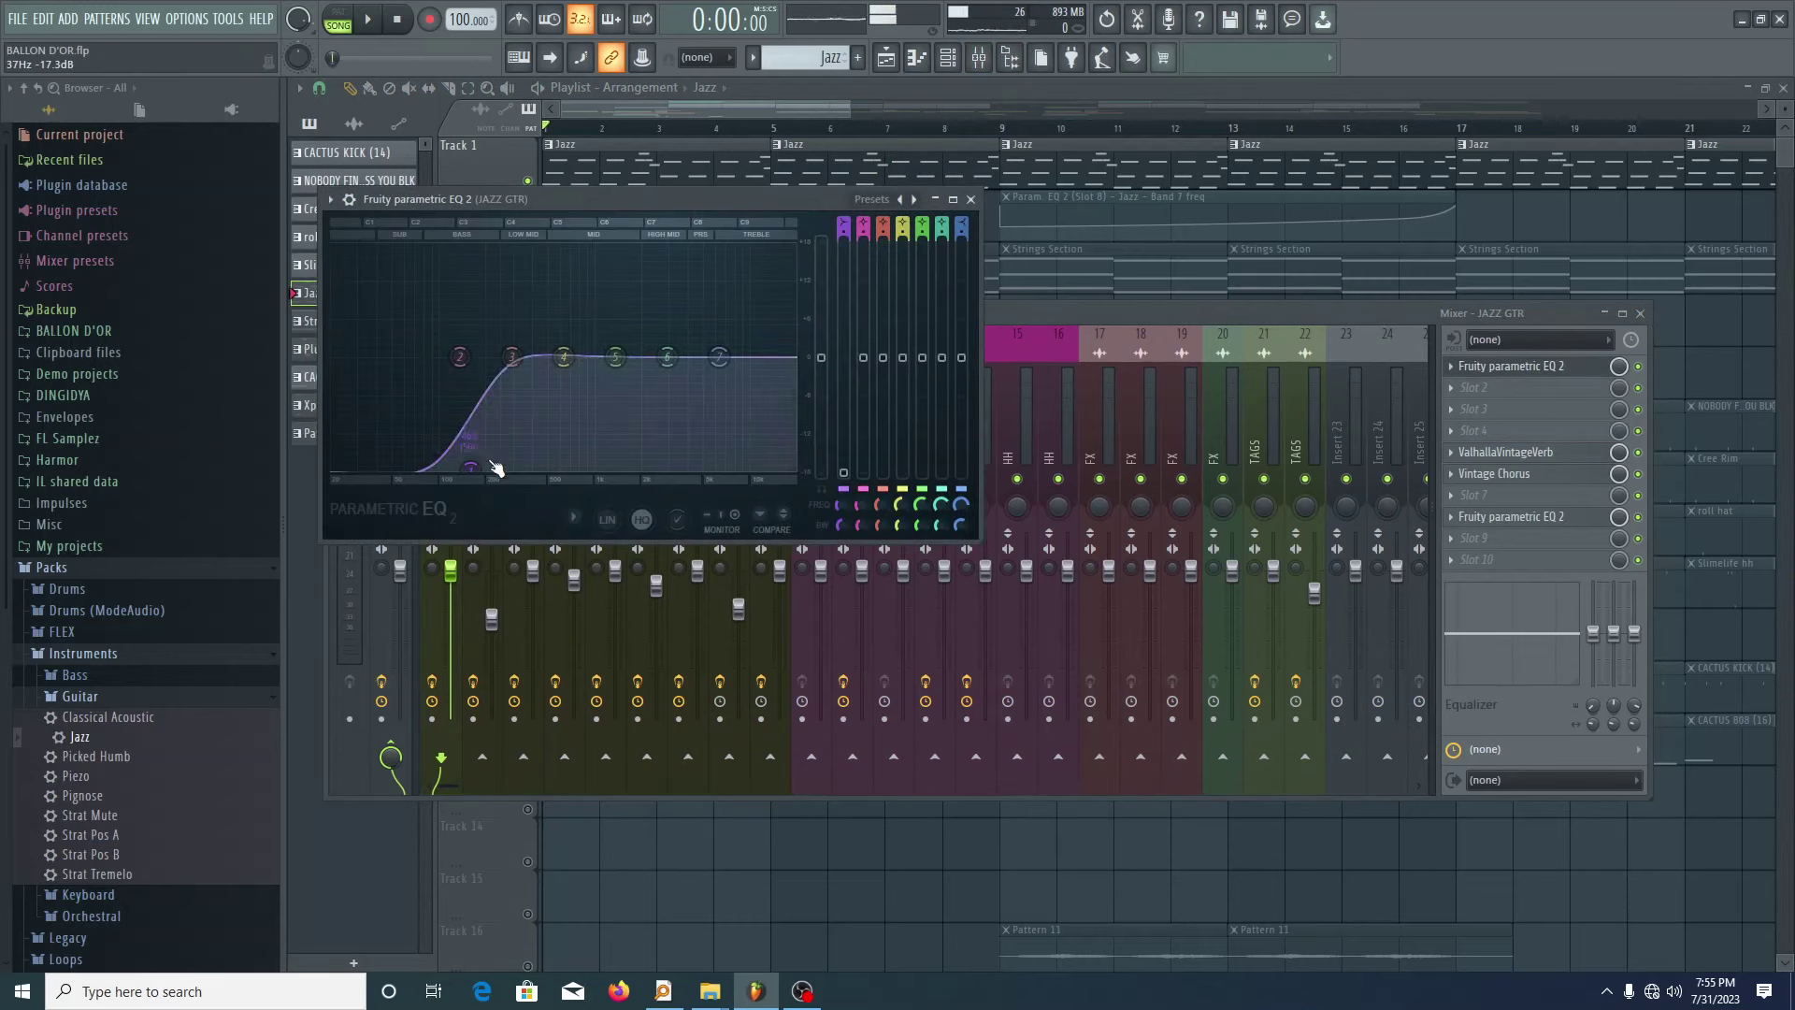
left_click(970, 199)
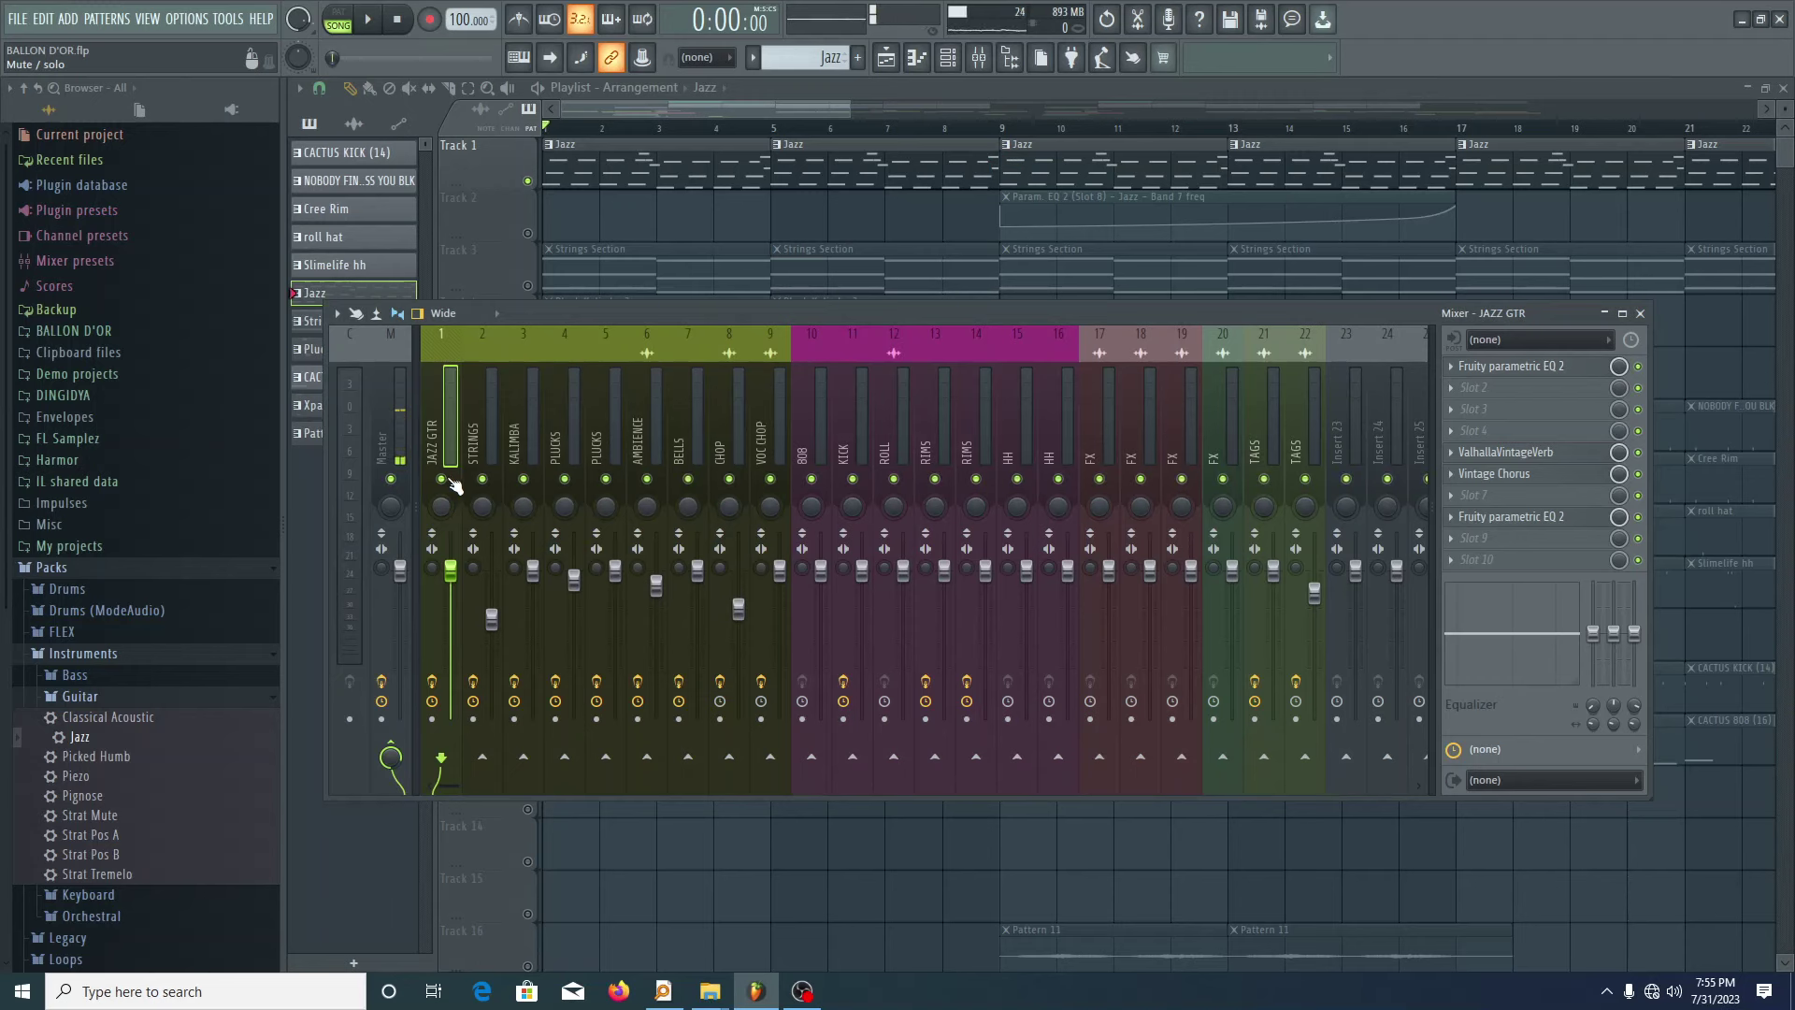
key("space")
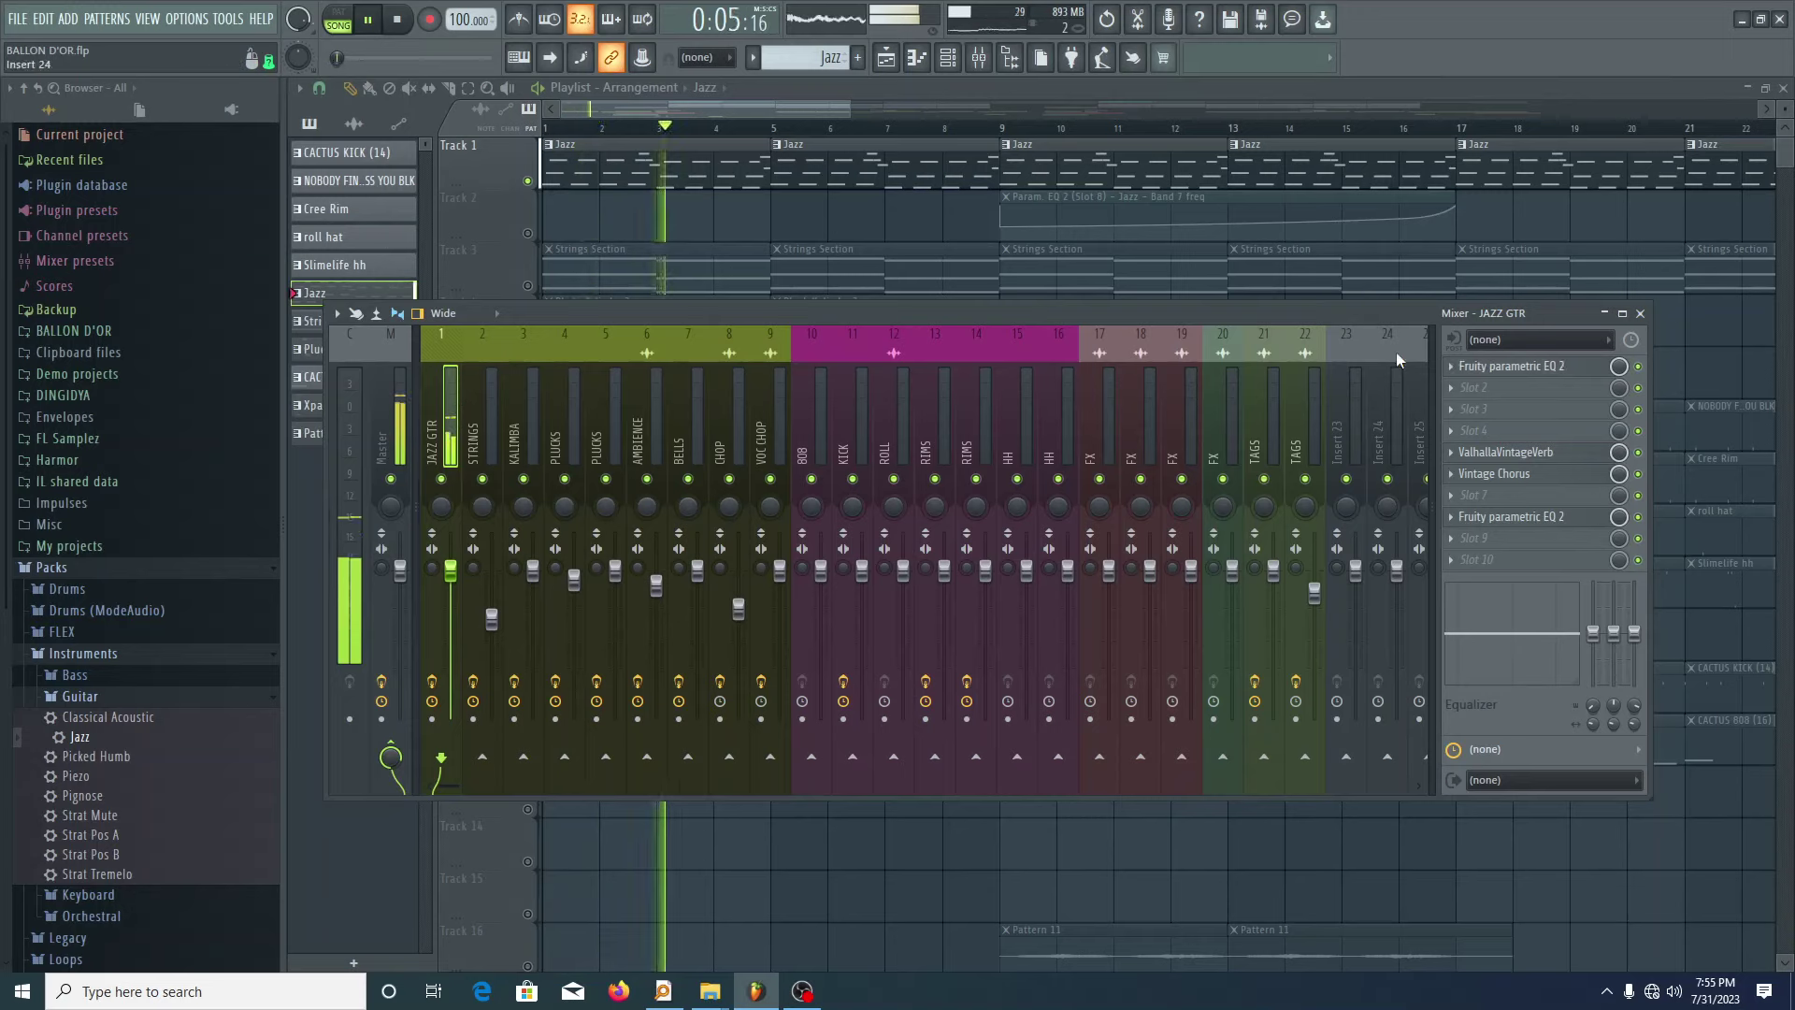
- Stop playback and inspect JAZZ GTR's ValhallaVintageVerb (15.6% mix, 4.23 s decay)
key("space")
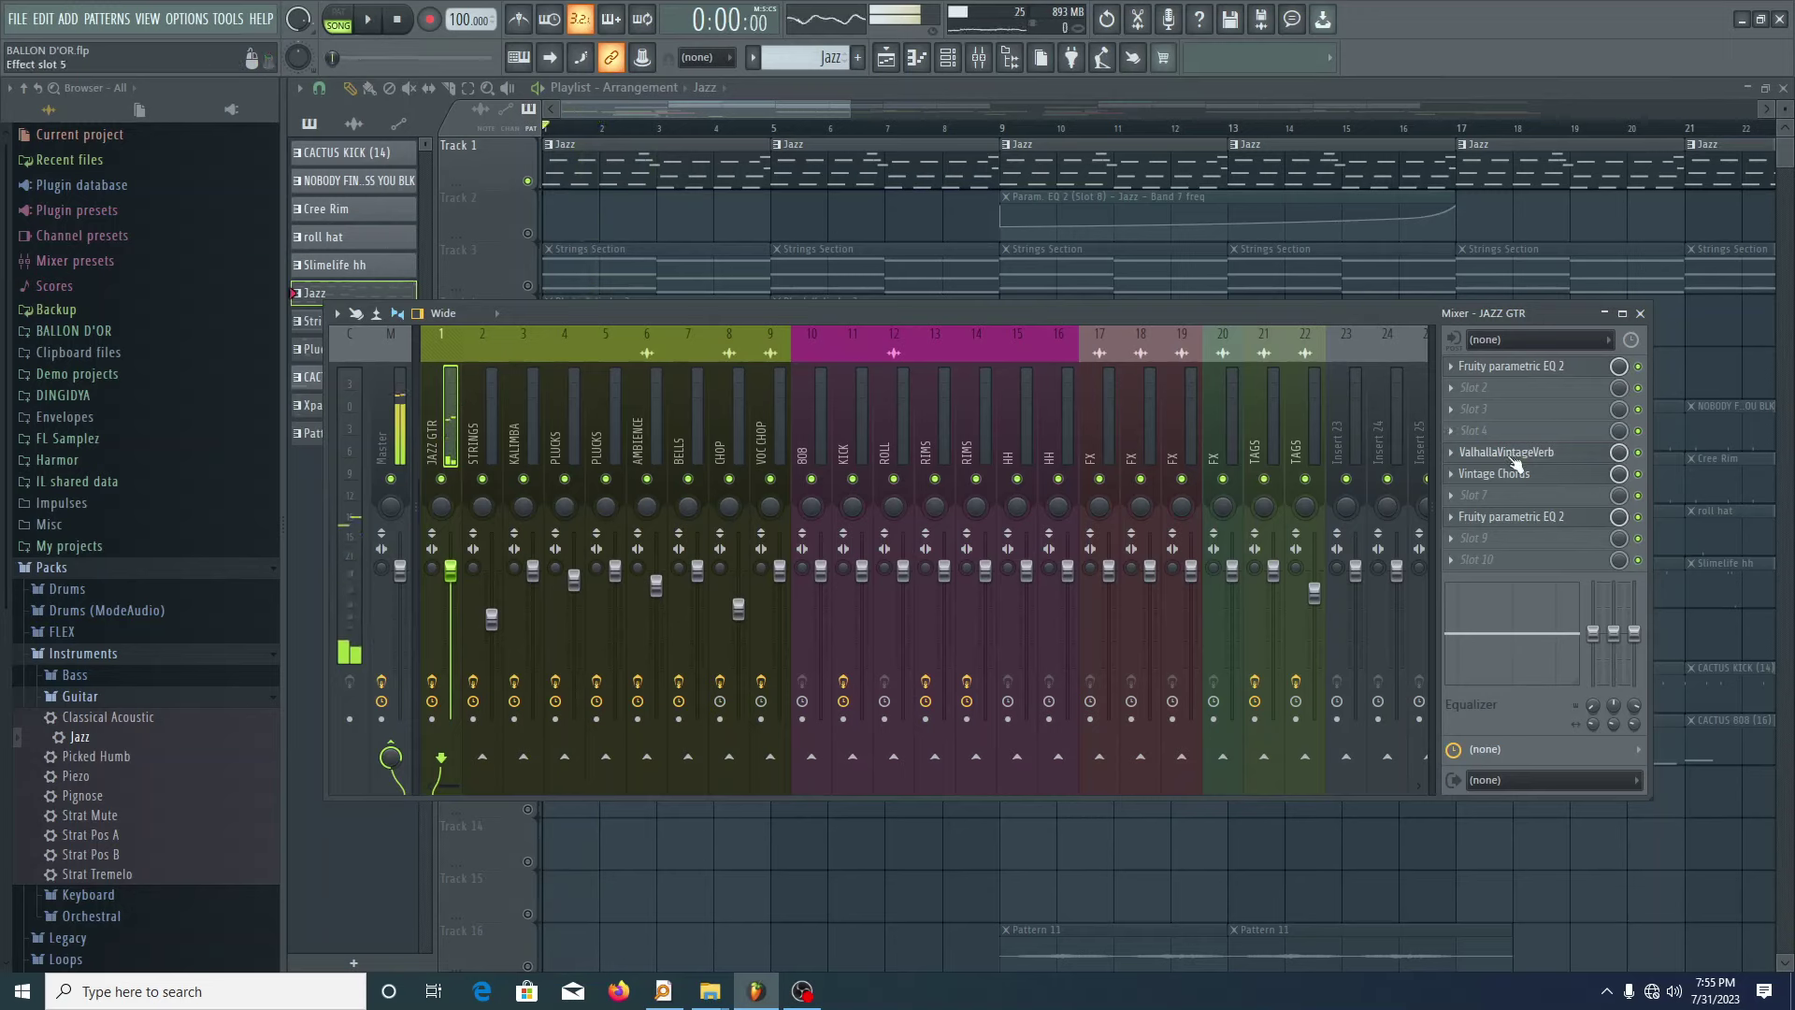
left_click(1512, 456)
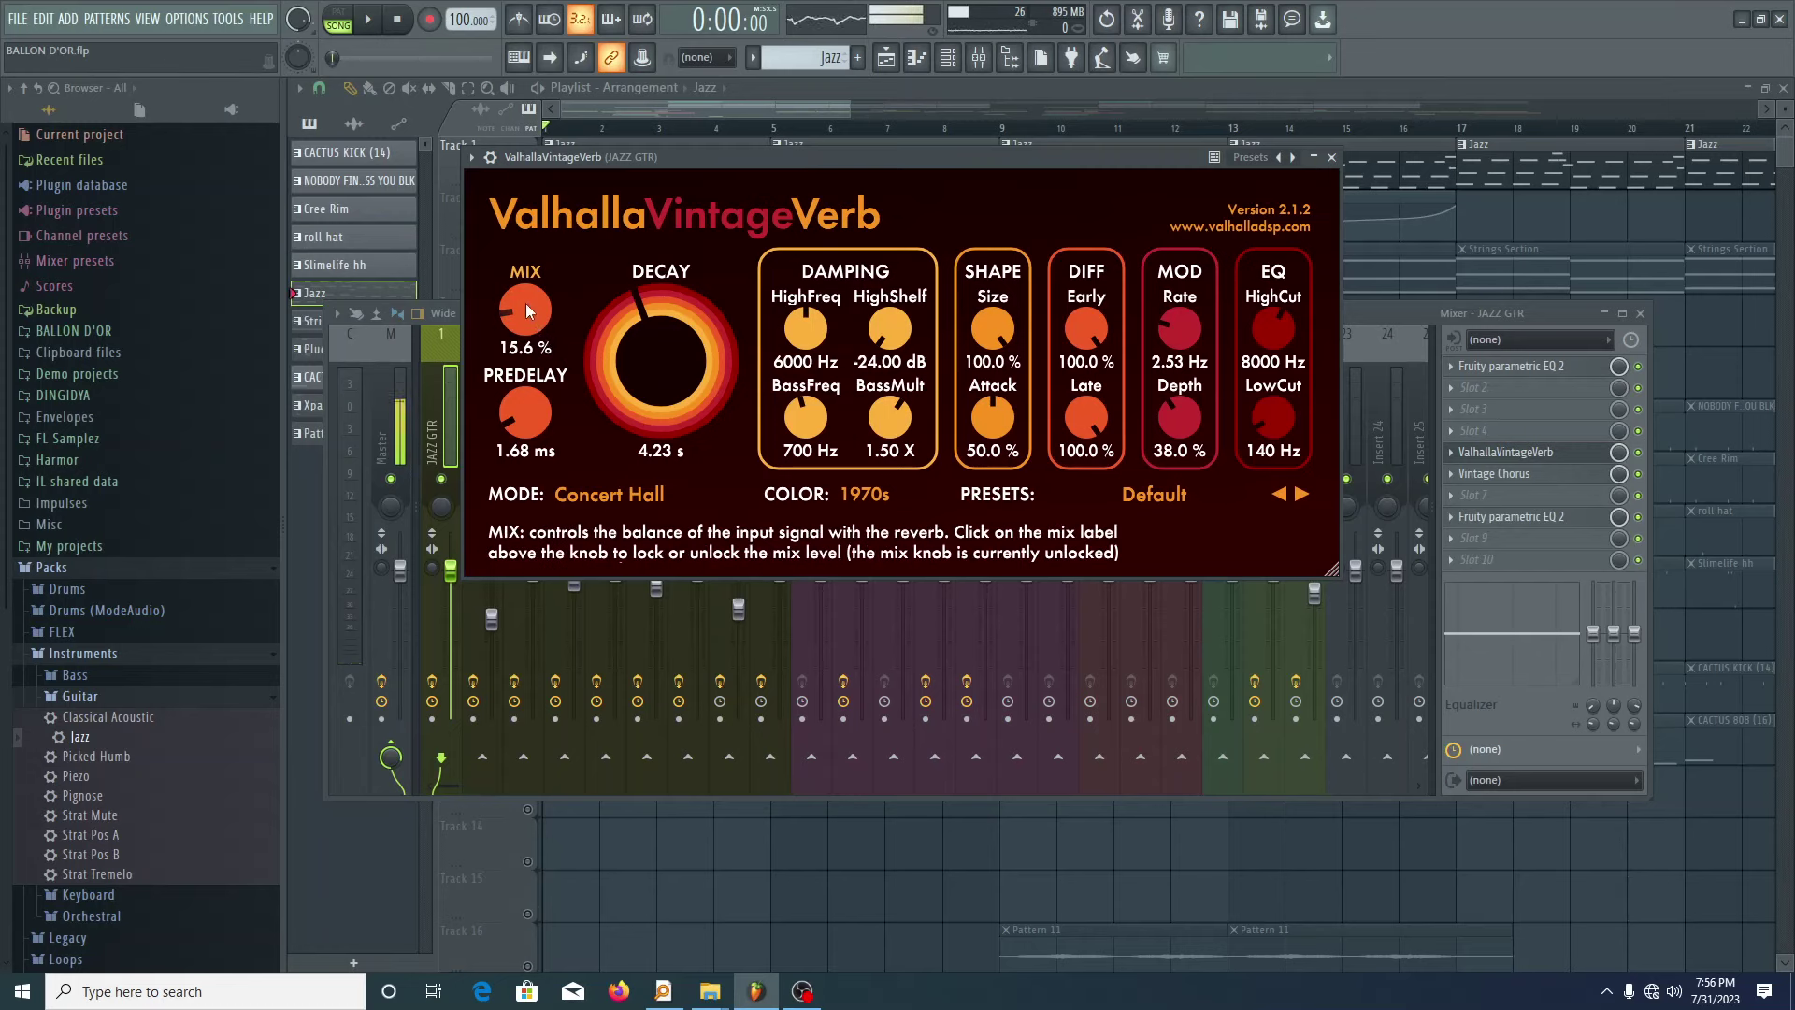
left_click(1332, 157)
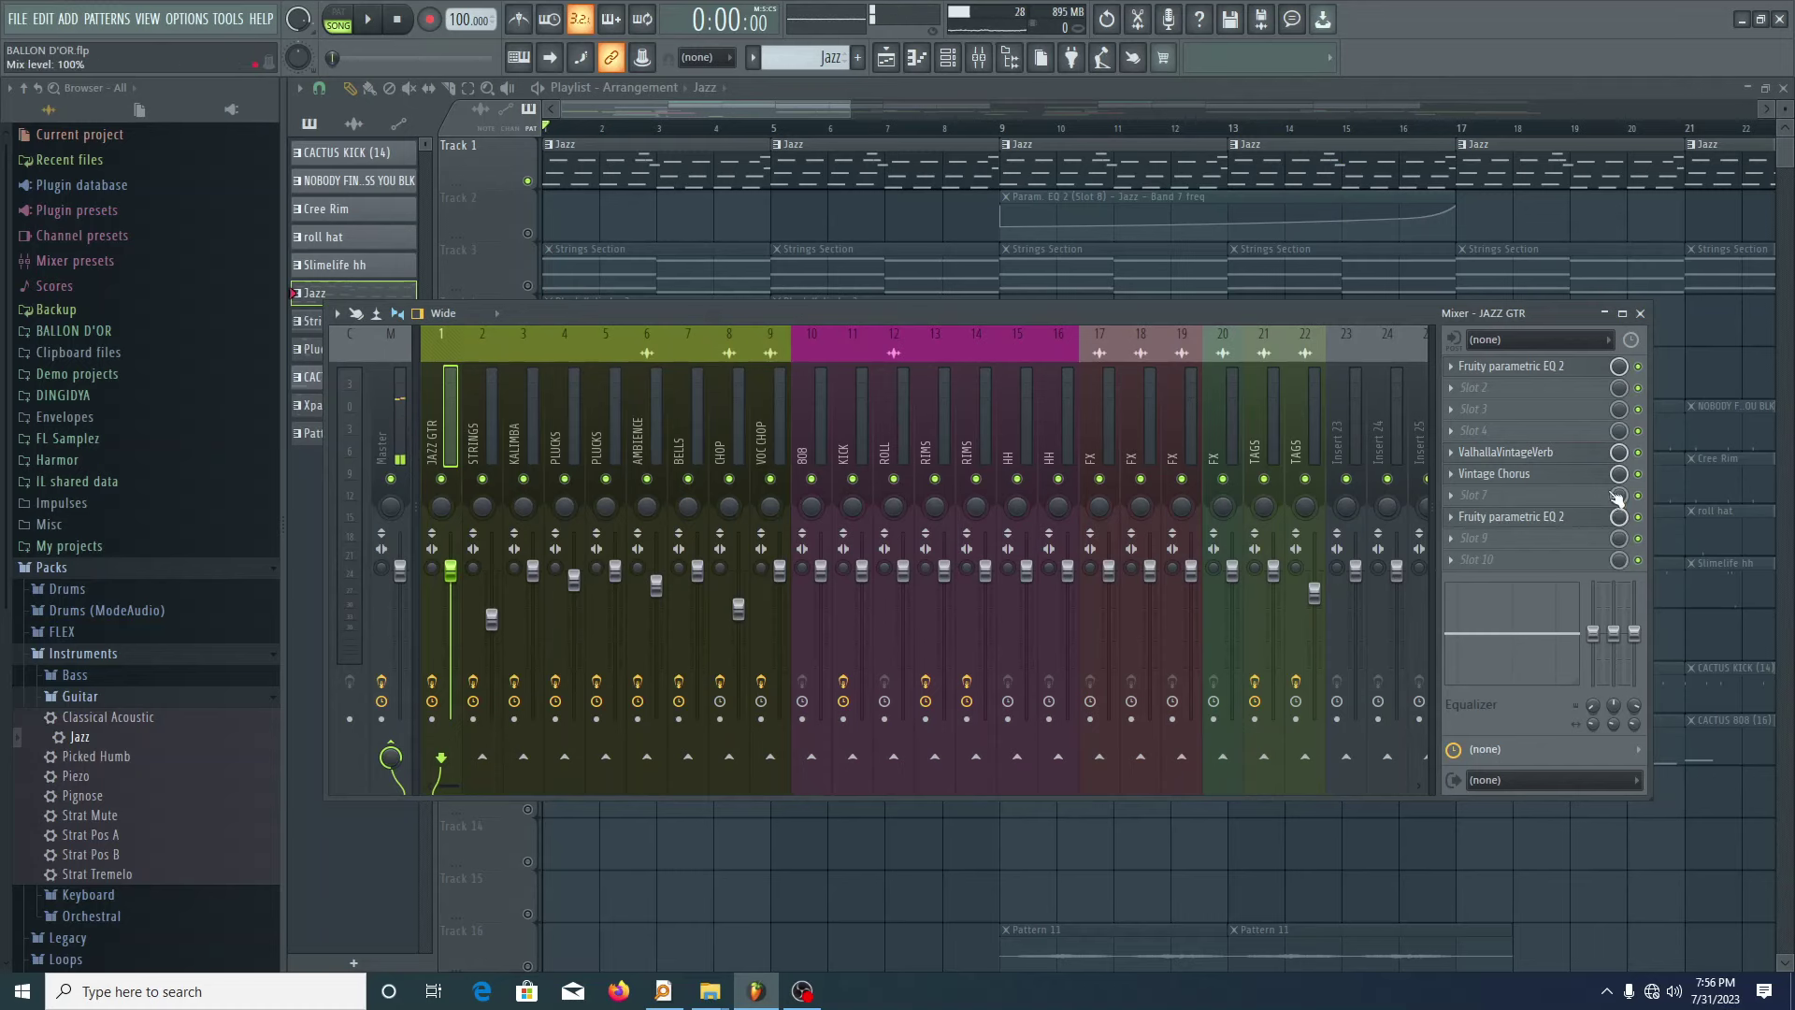
- Inspect JAZZ GTR's Vintage Chorus with its header collapsed, then view the slot 8 parametric EQ
left_click(1514, 475)
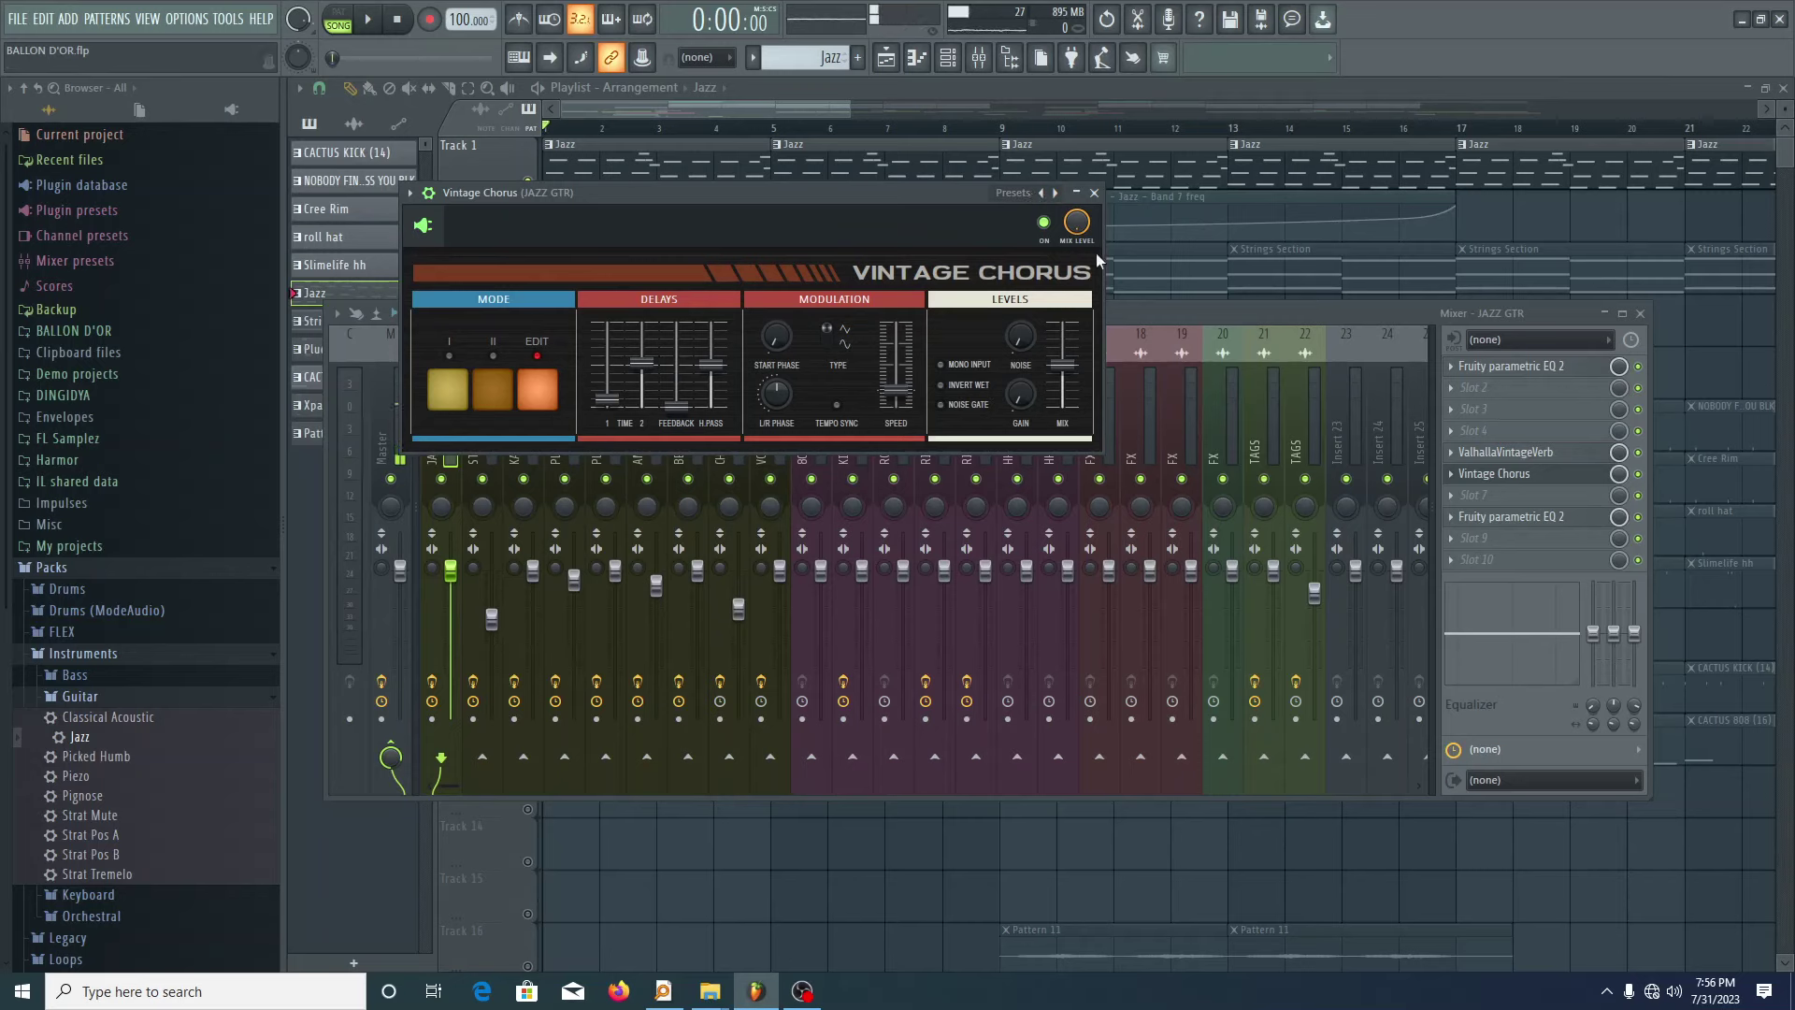
left_click(432, 195)
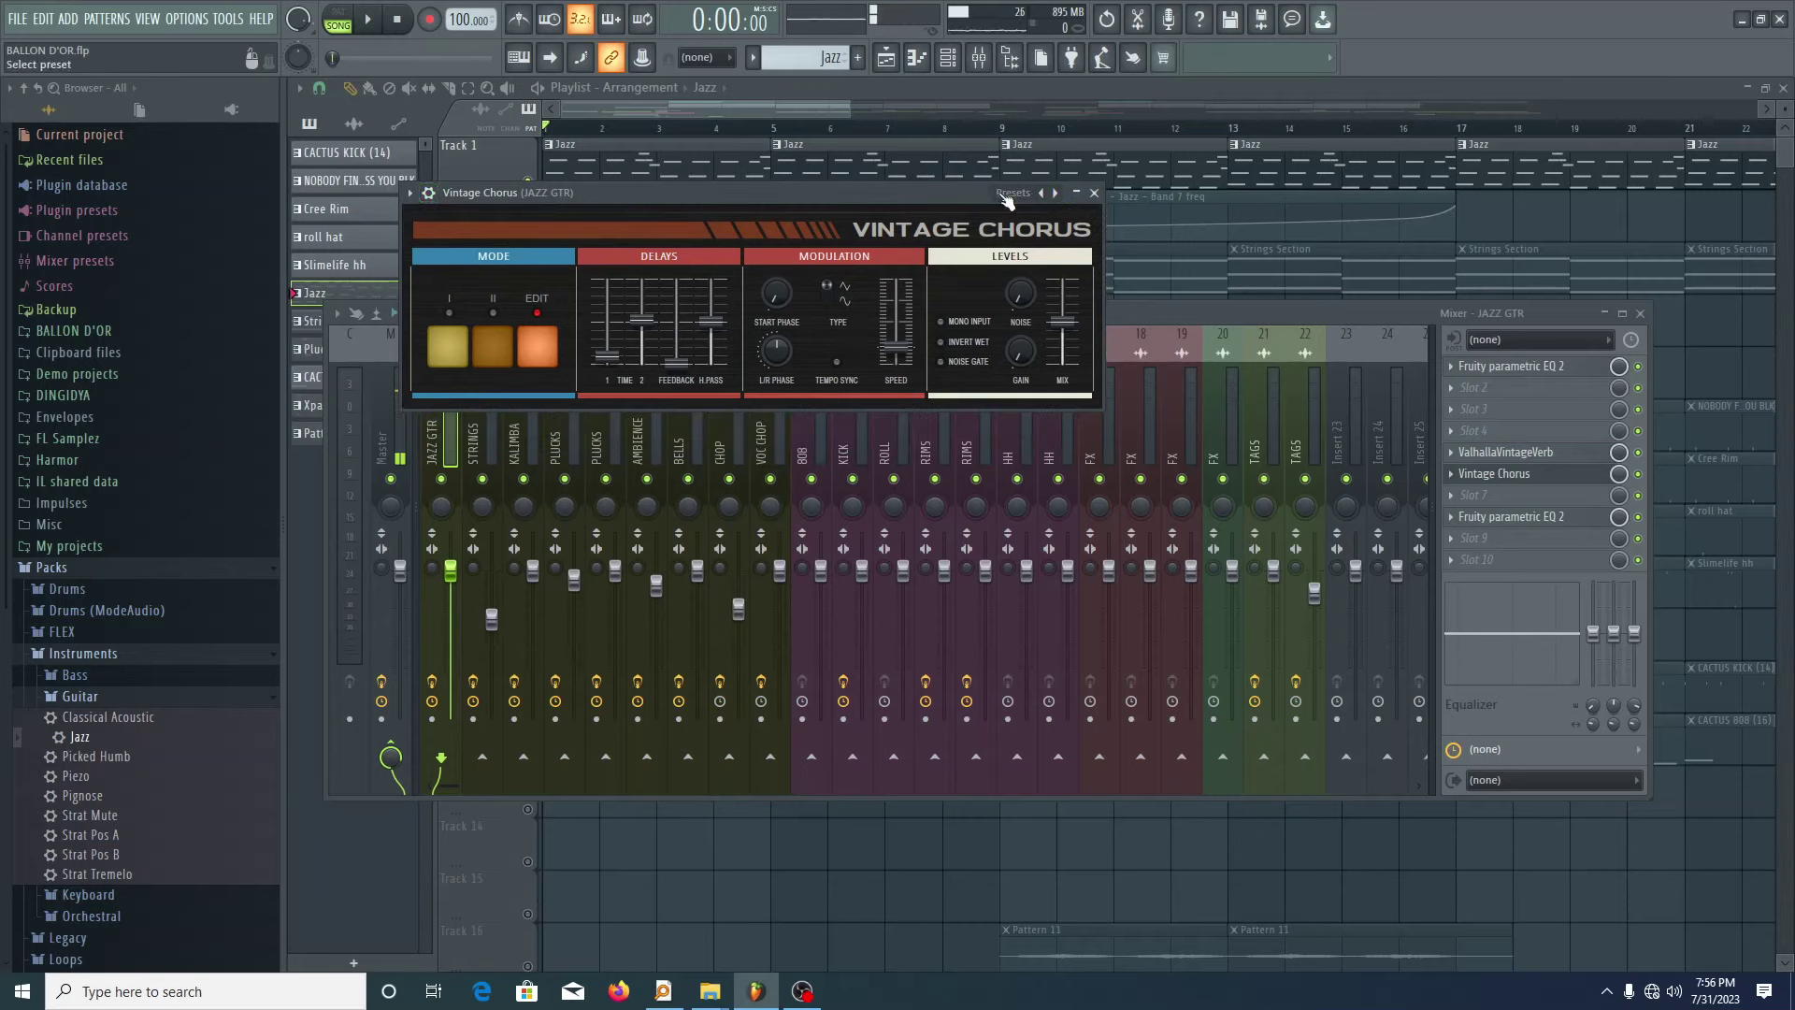
left_click(1093, 193)
left_click(1543, 520)
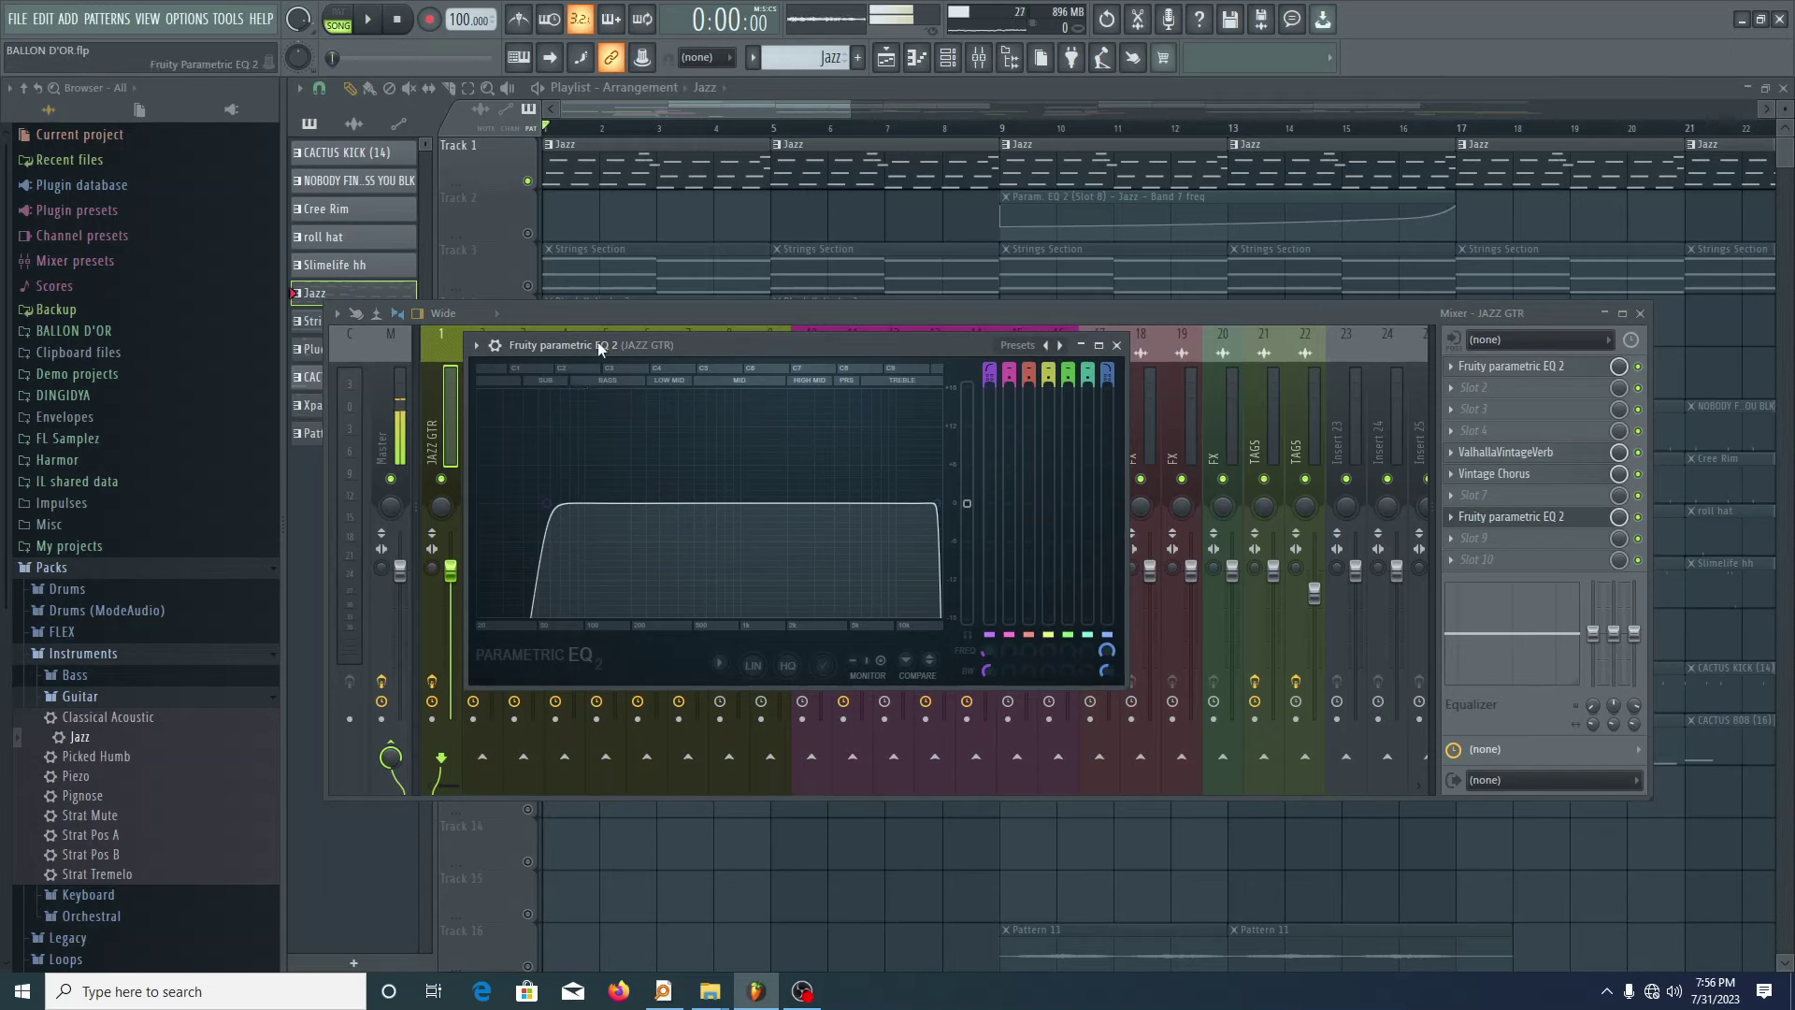
- Move the song position to bar 9 and unmute Track 2's Param EQ automation
left_click(1117, 346)
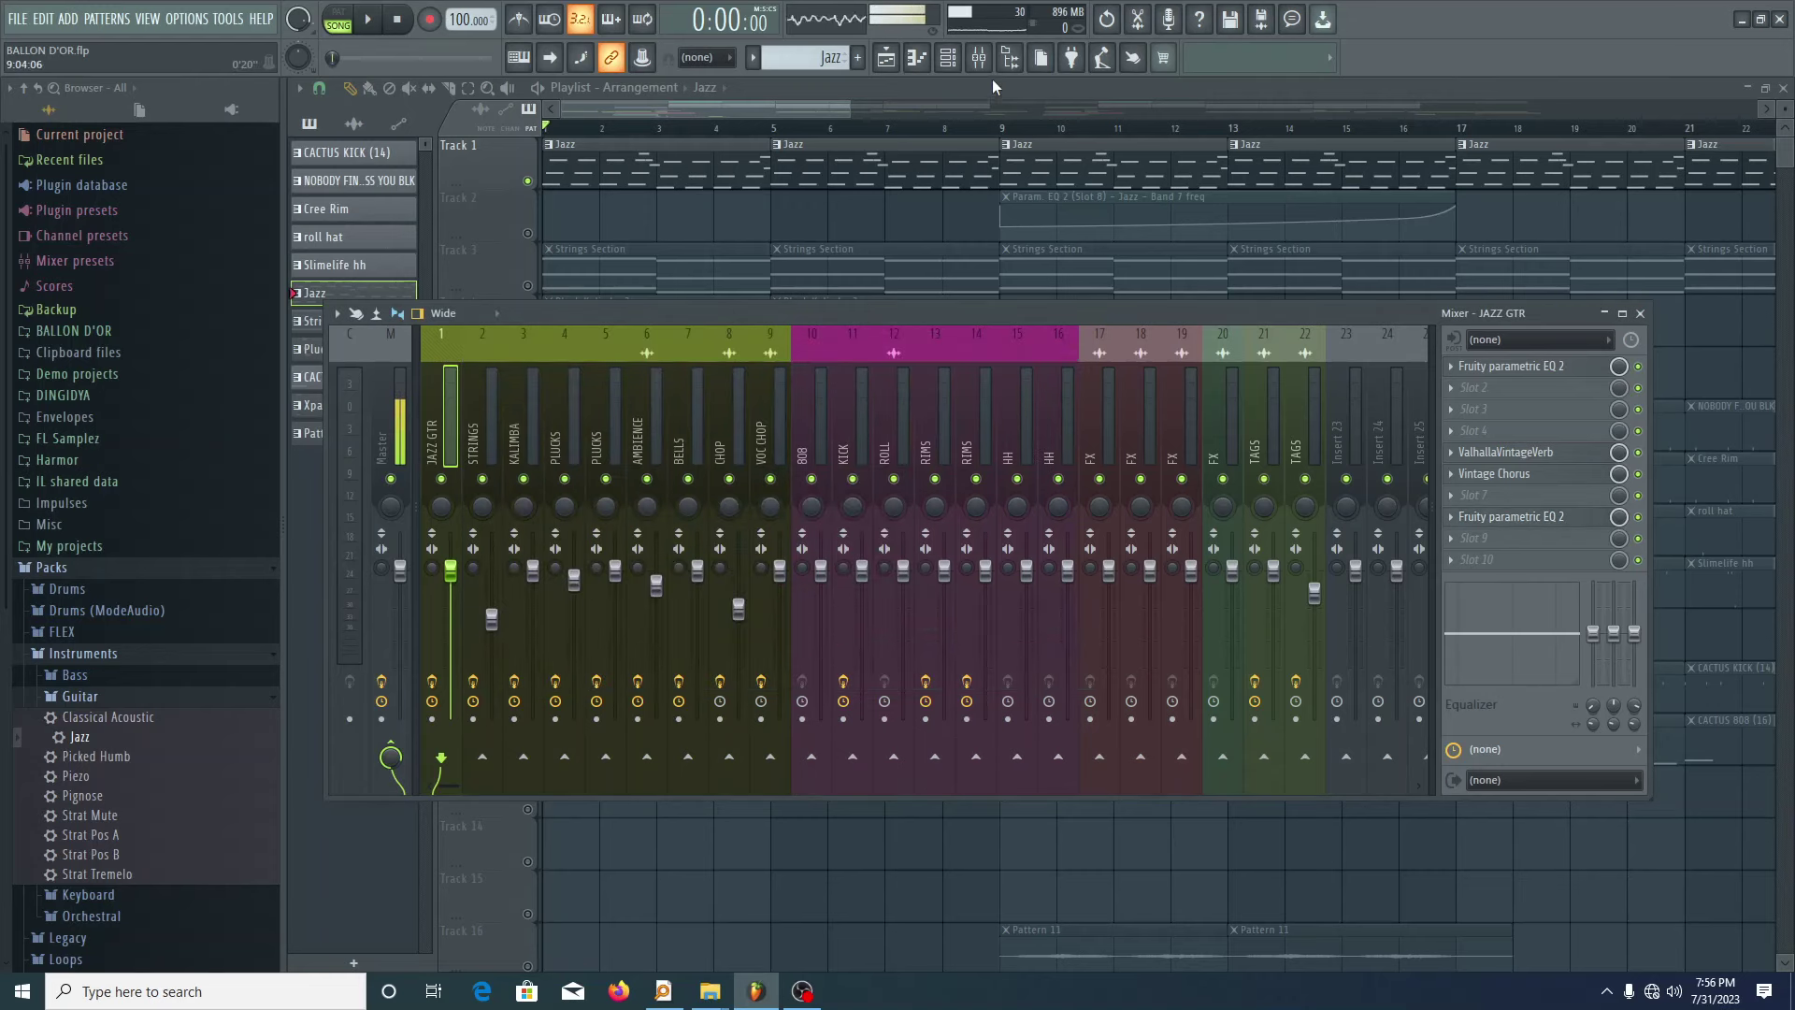
scroll(1063, 271, "down", 2)
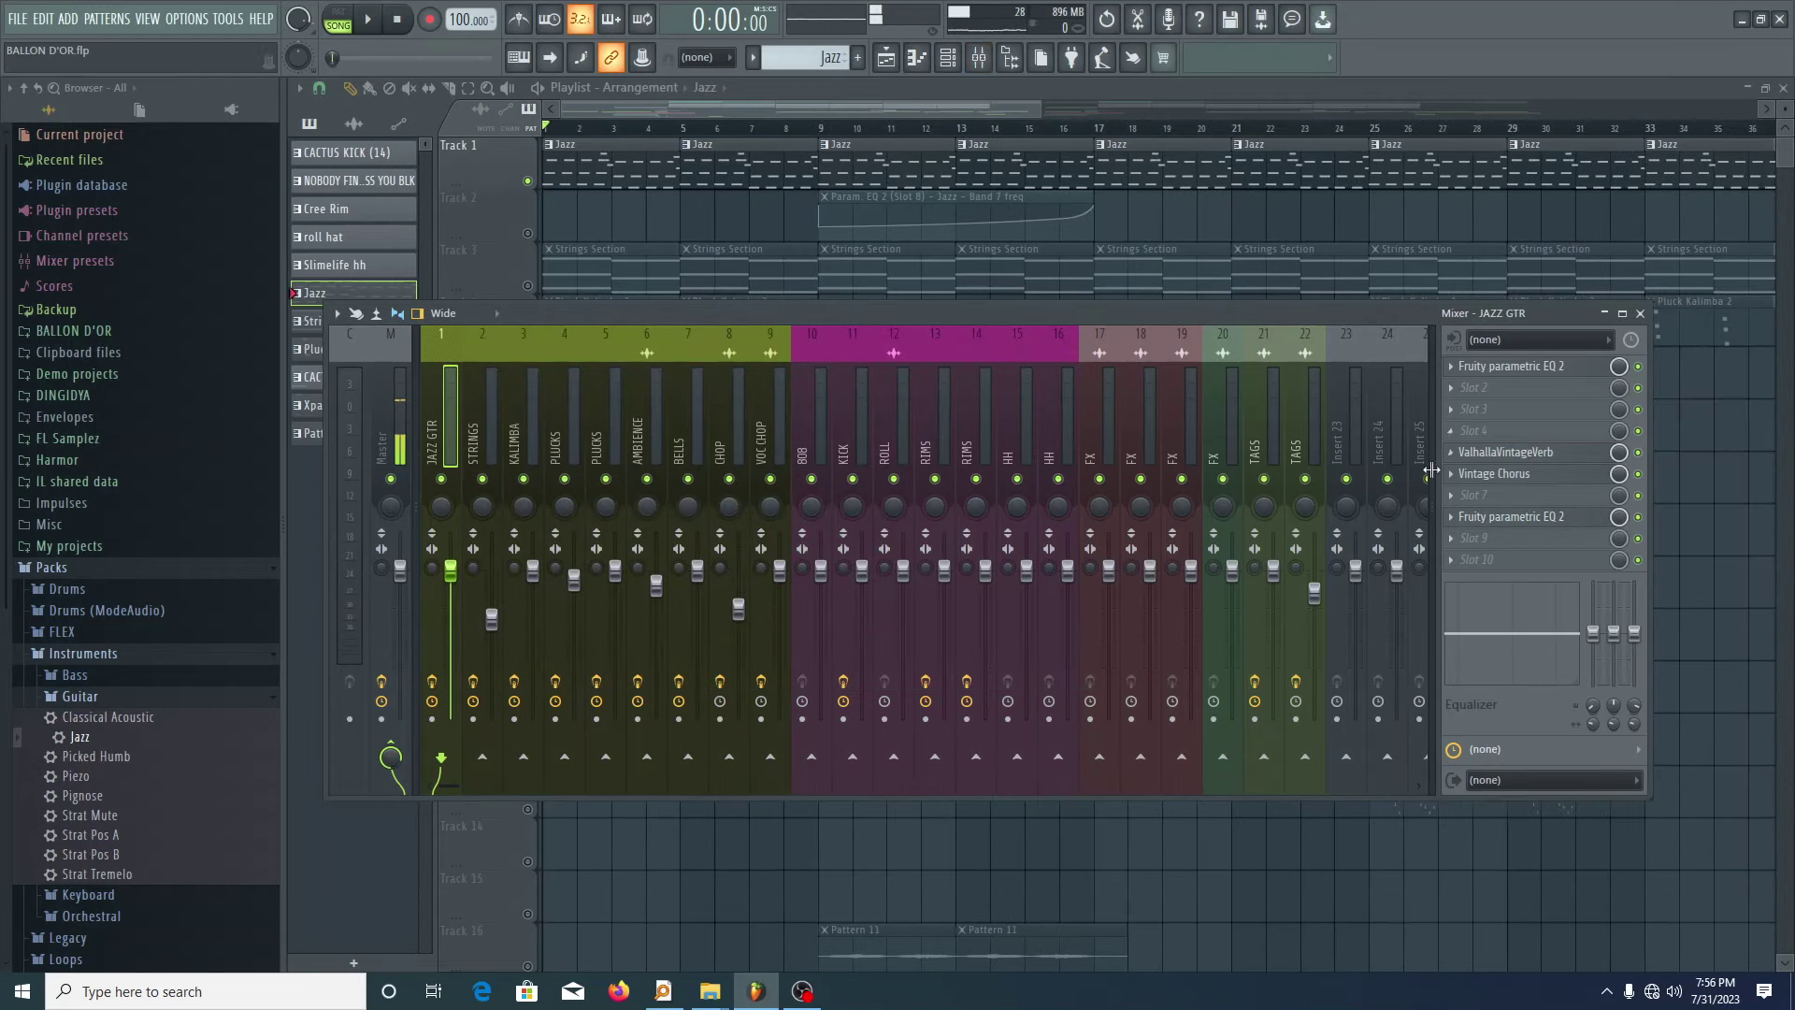
left_click(1505, 516)
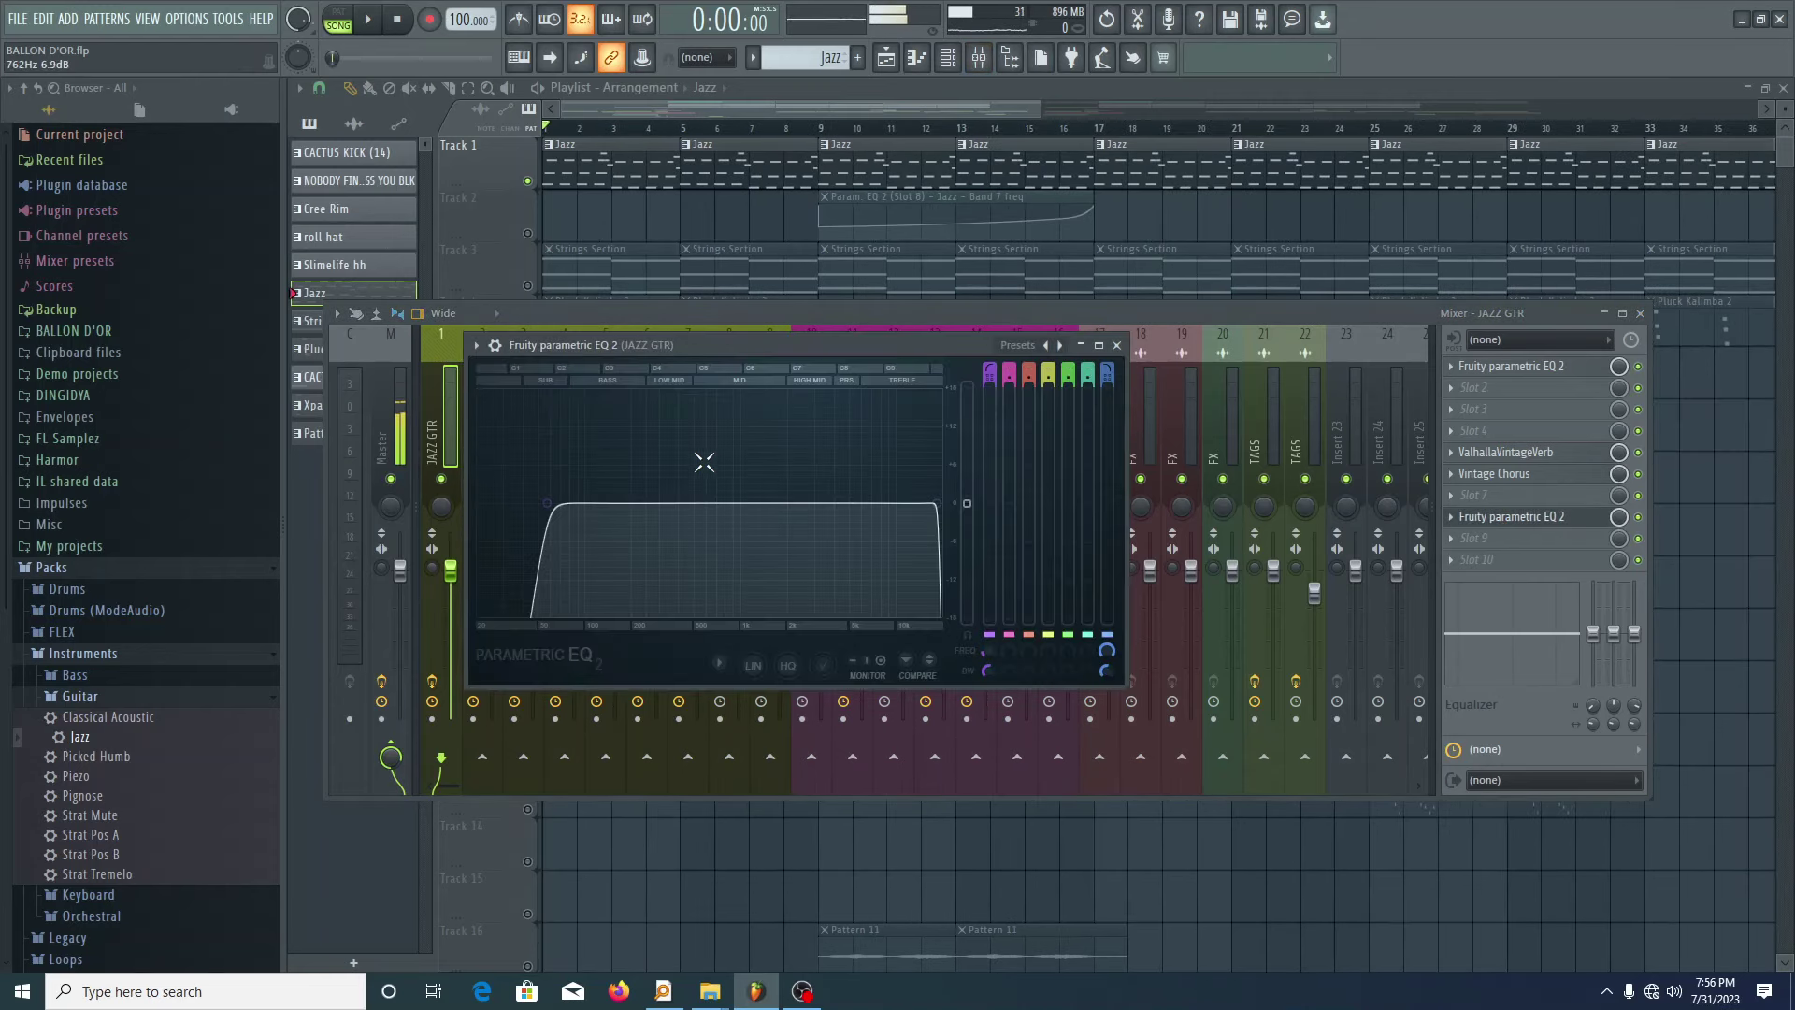
left_click(1118, 346)
left_click(827, 131)
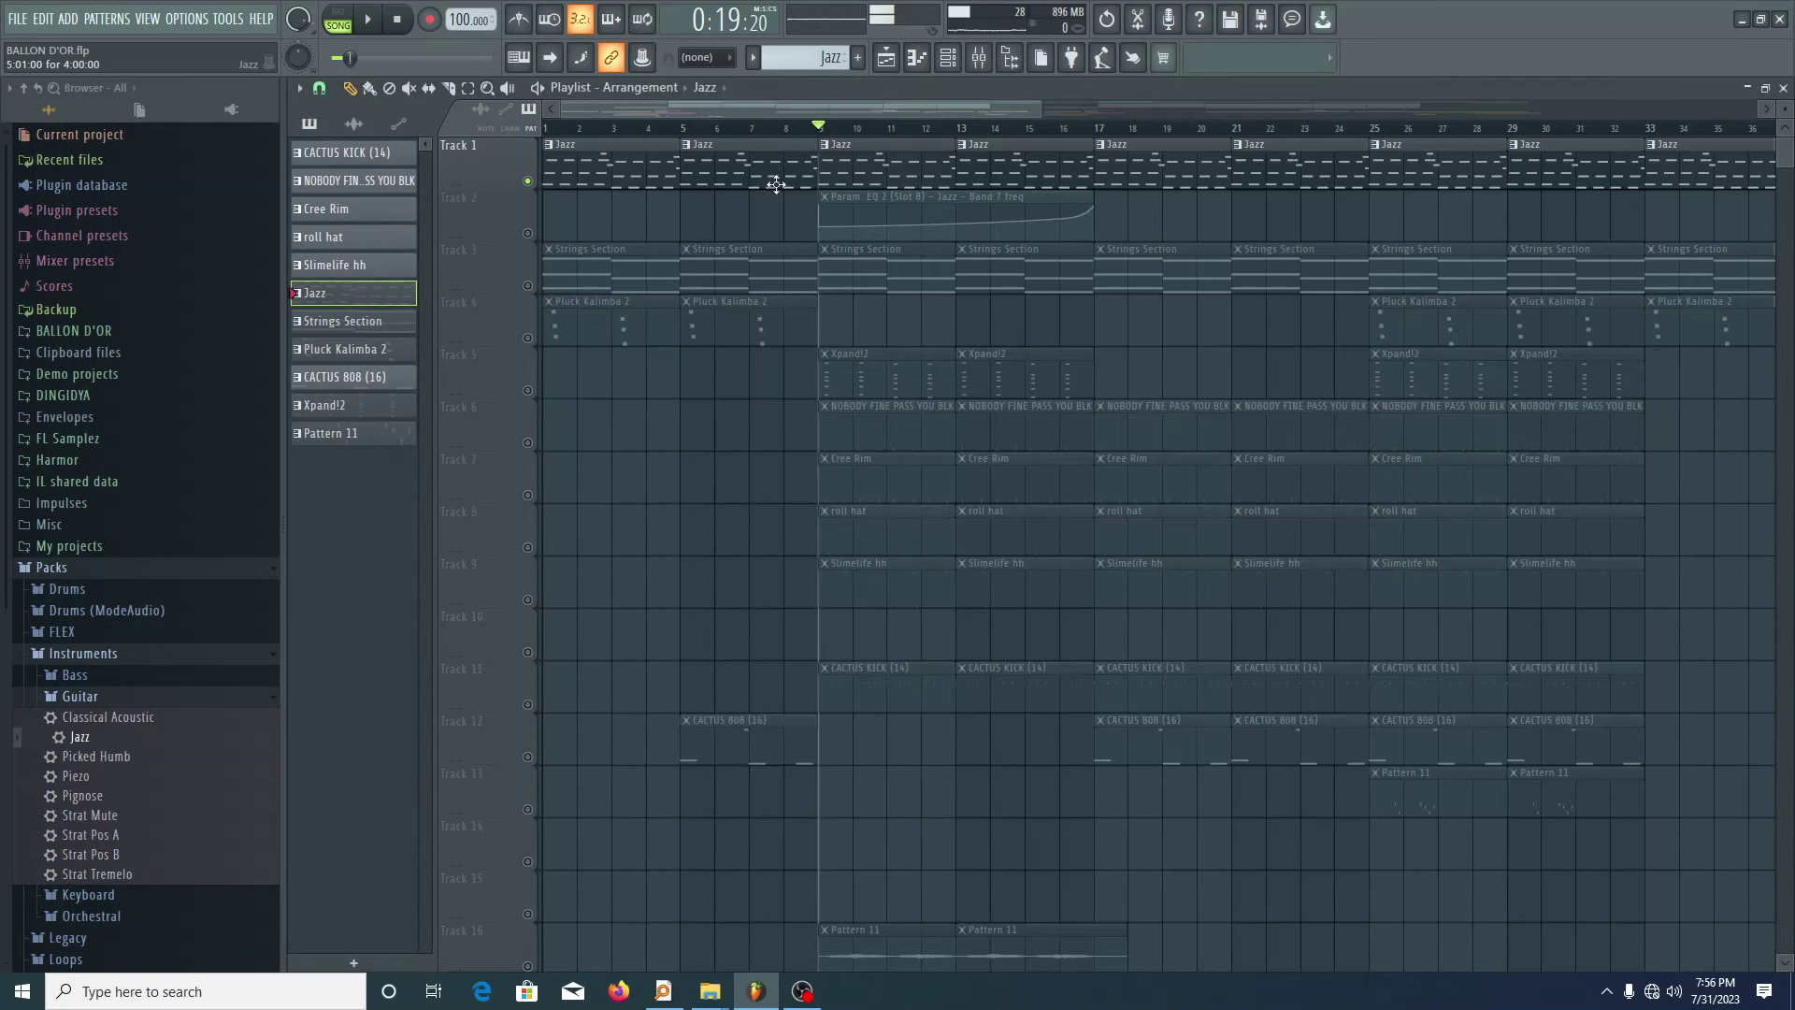
scroll(769, 188, "down", 2)
left_click(528, 234)
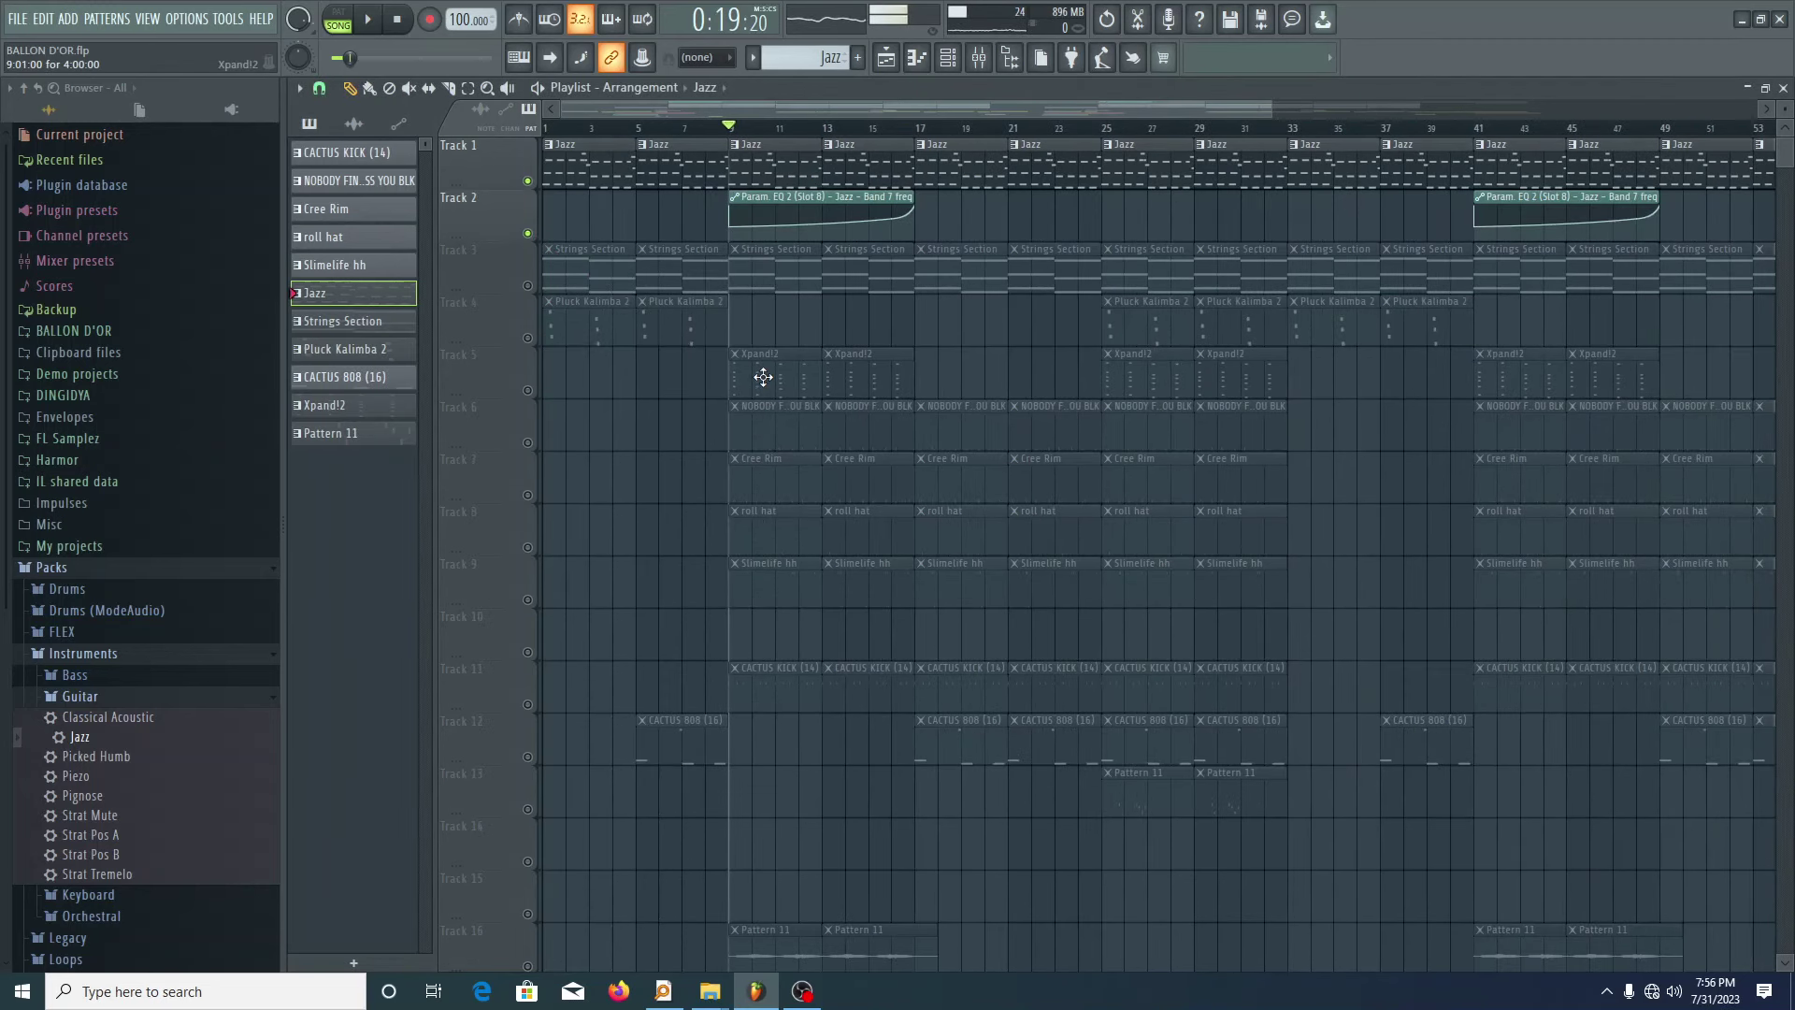
- Play from bar 9 while watching the second JAZZ GTR EQ, then close it
left_click(979, 59)
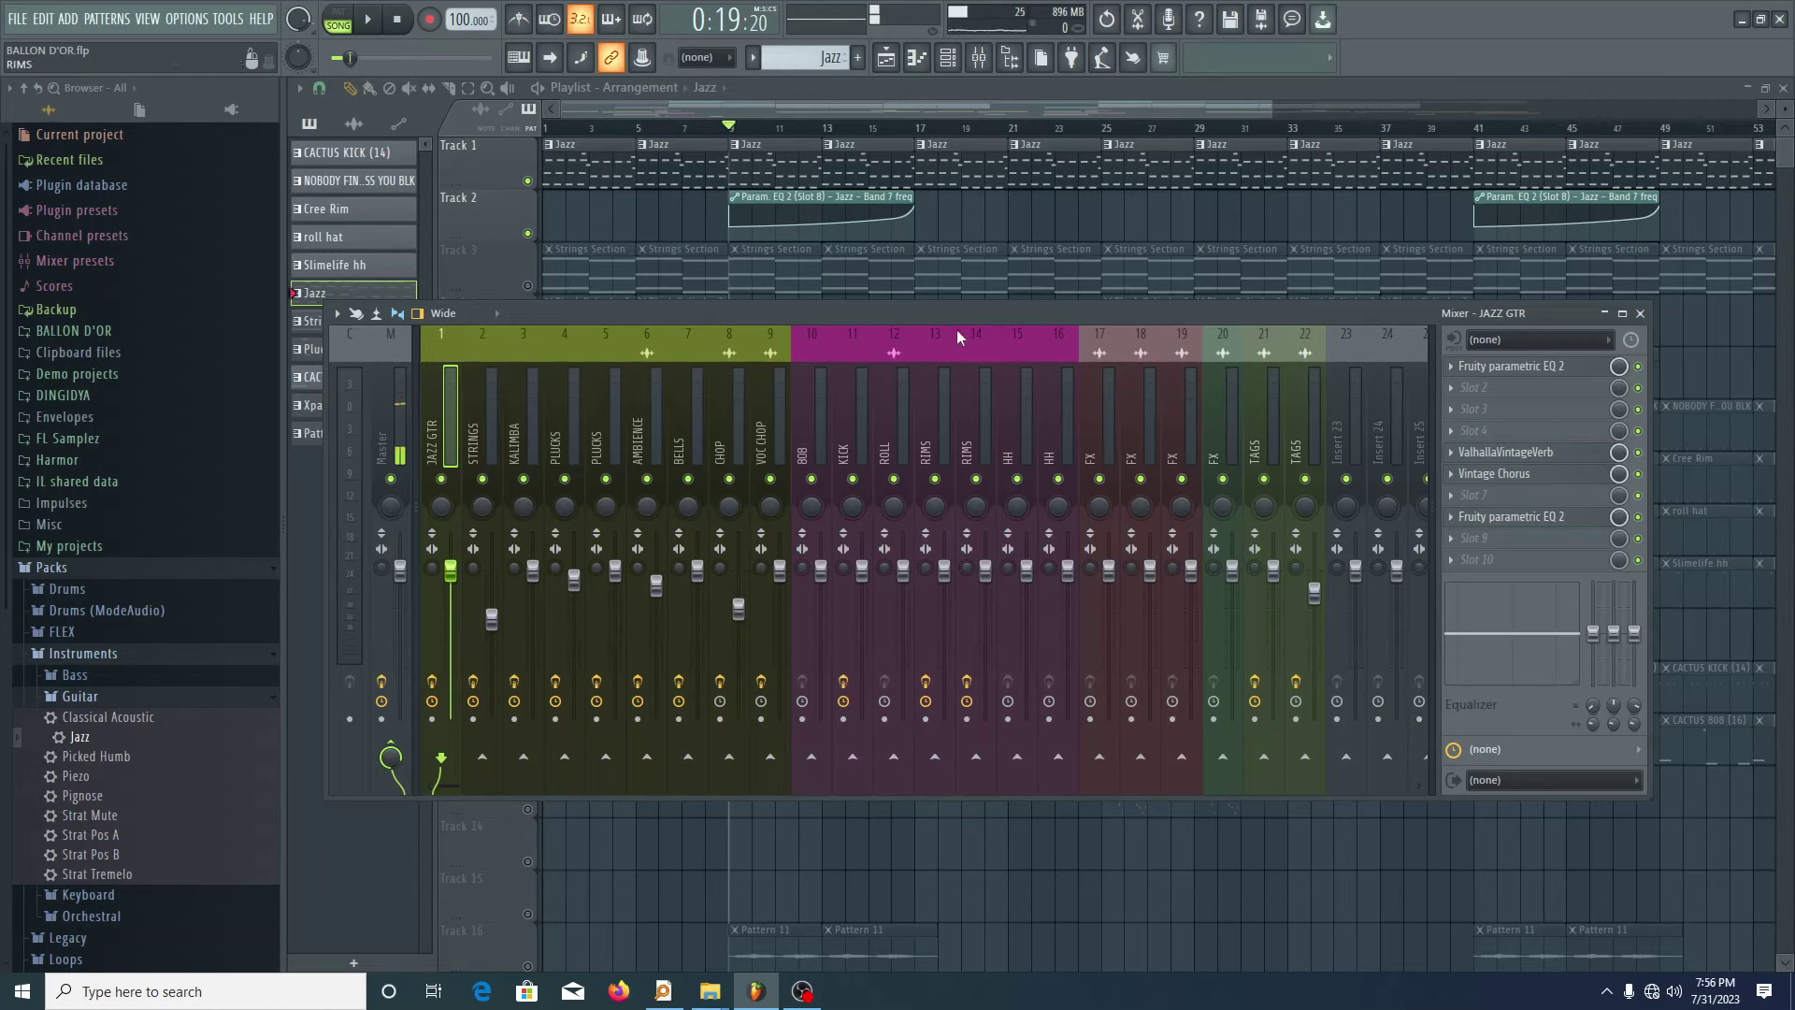
left_click(1543, 518)
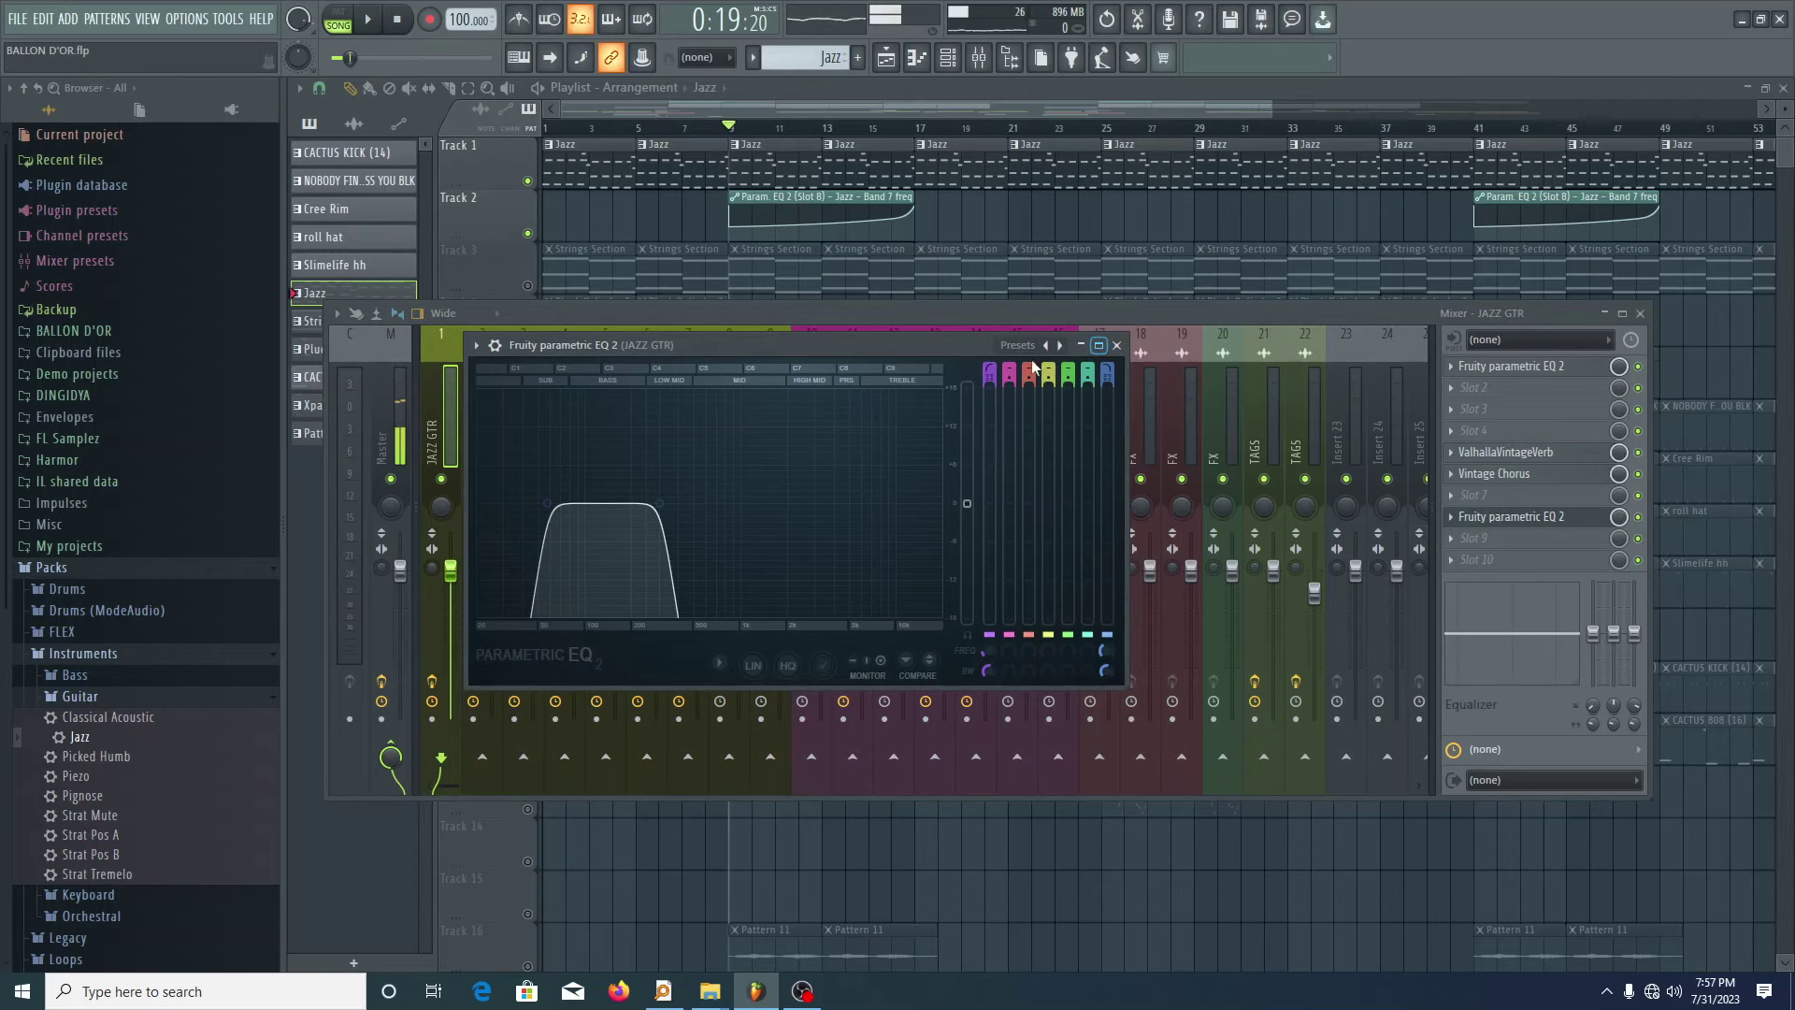
key("space")
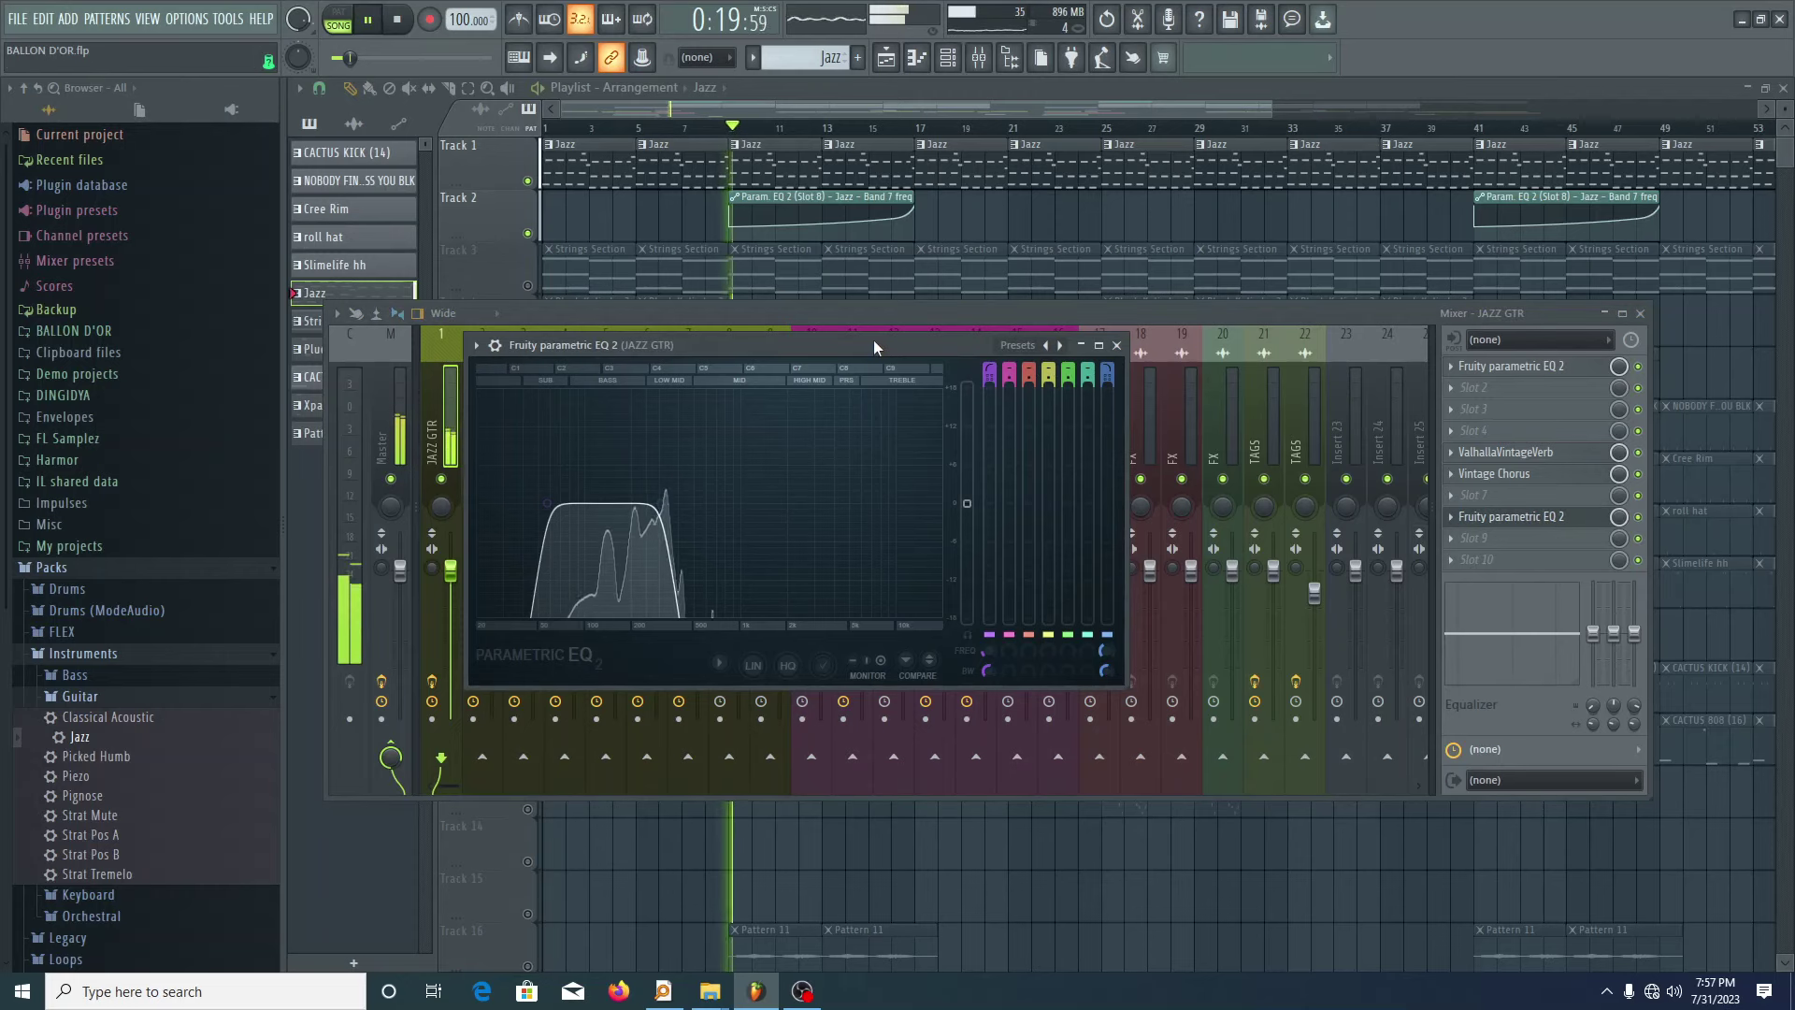
key("space")
left_click(1116, 345)
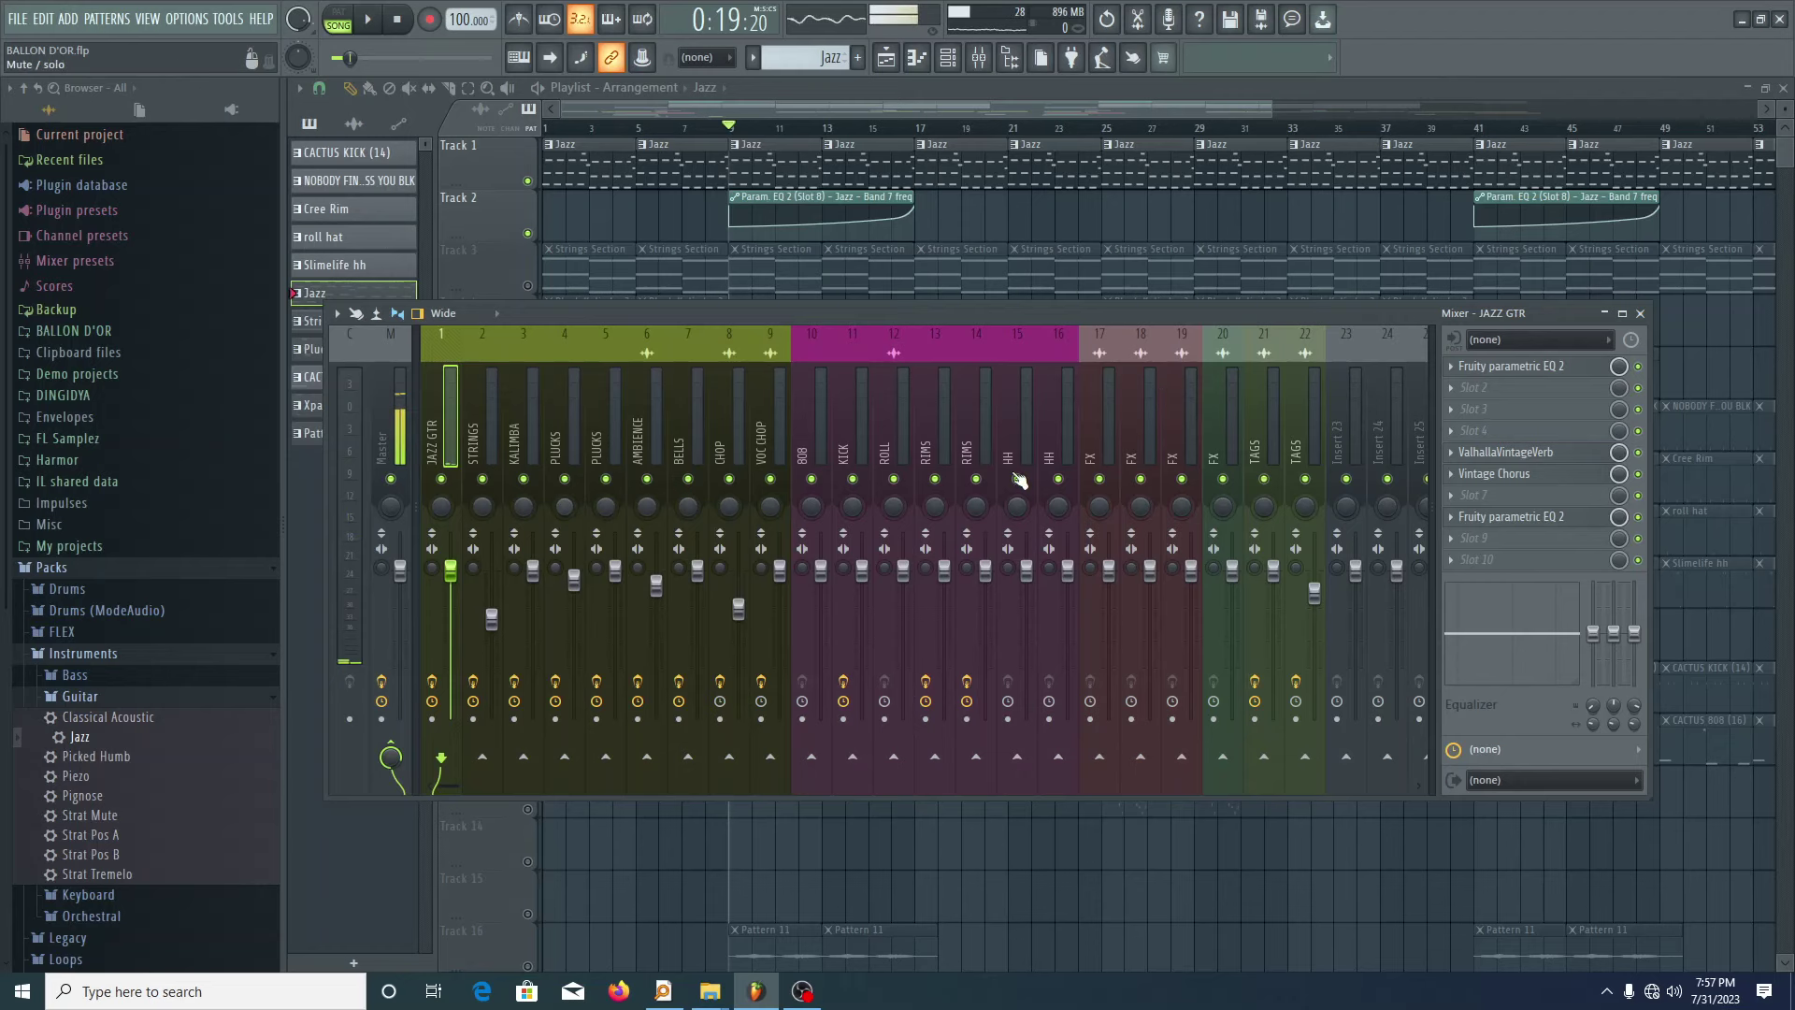
- Close the mixer, solo Track 3's Strings Section, and select the Strings Section channel
left_click(1639, 314)
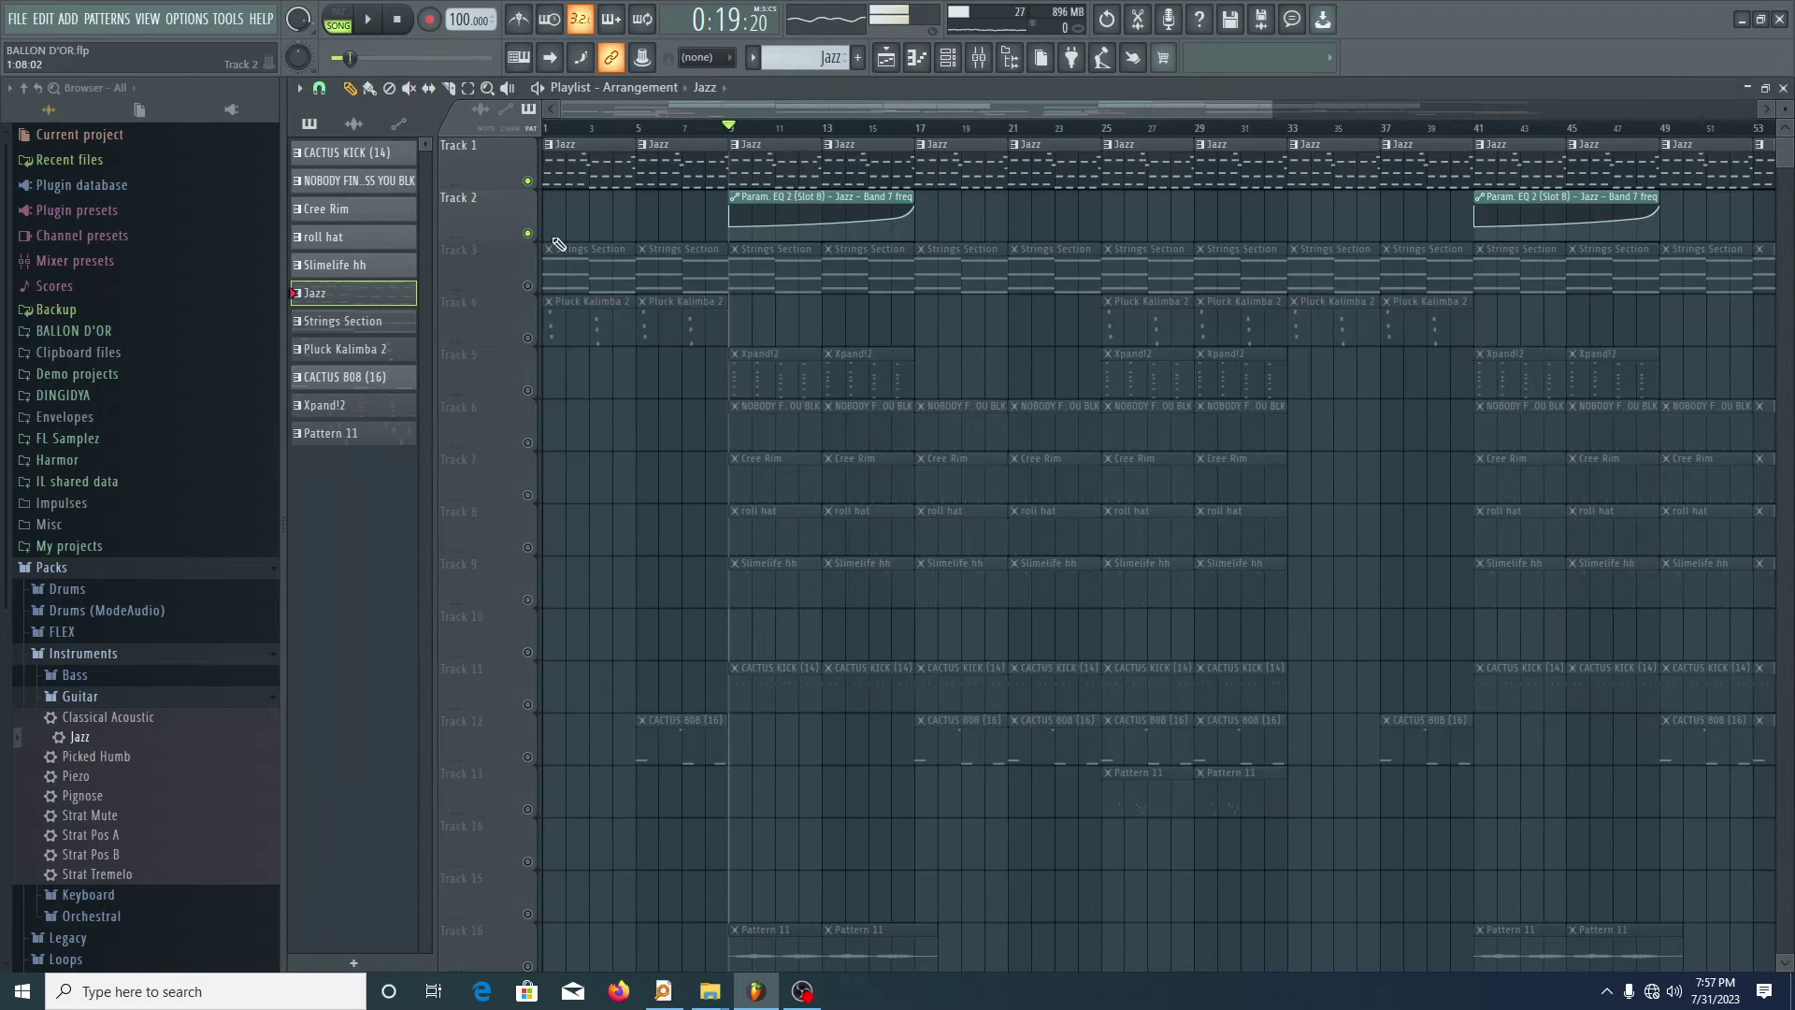
scroll(408, 464, "down", 2)
scroll(547, 291, "up", 3)
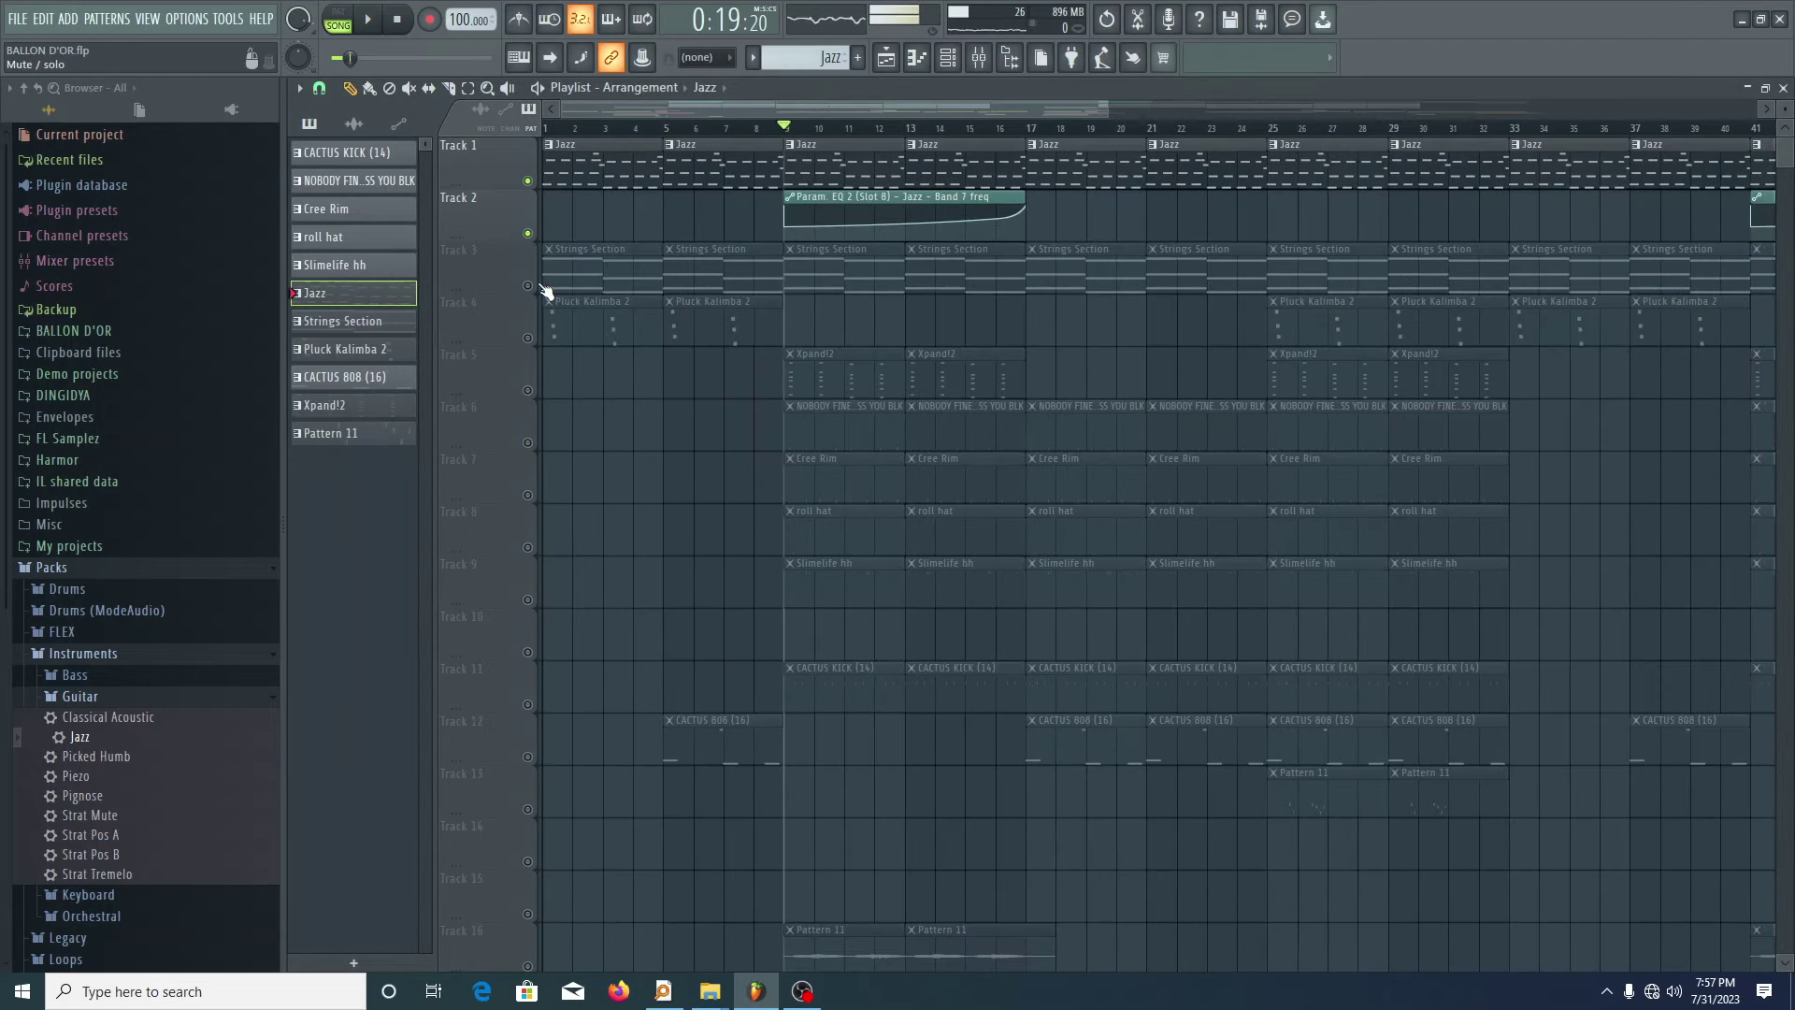
right_click(529, 286)
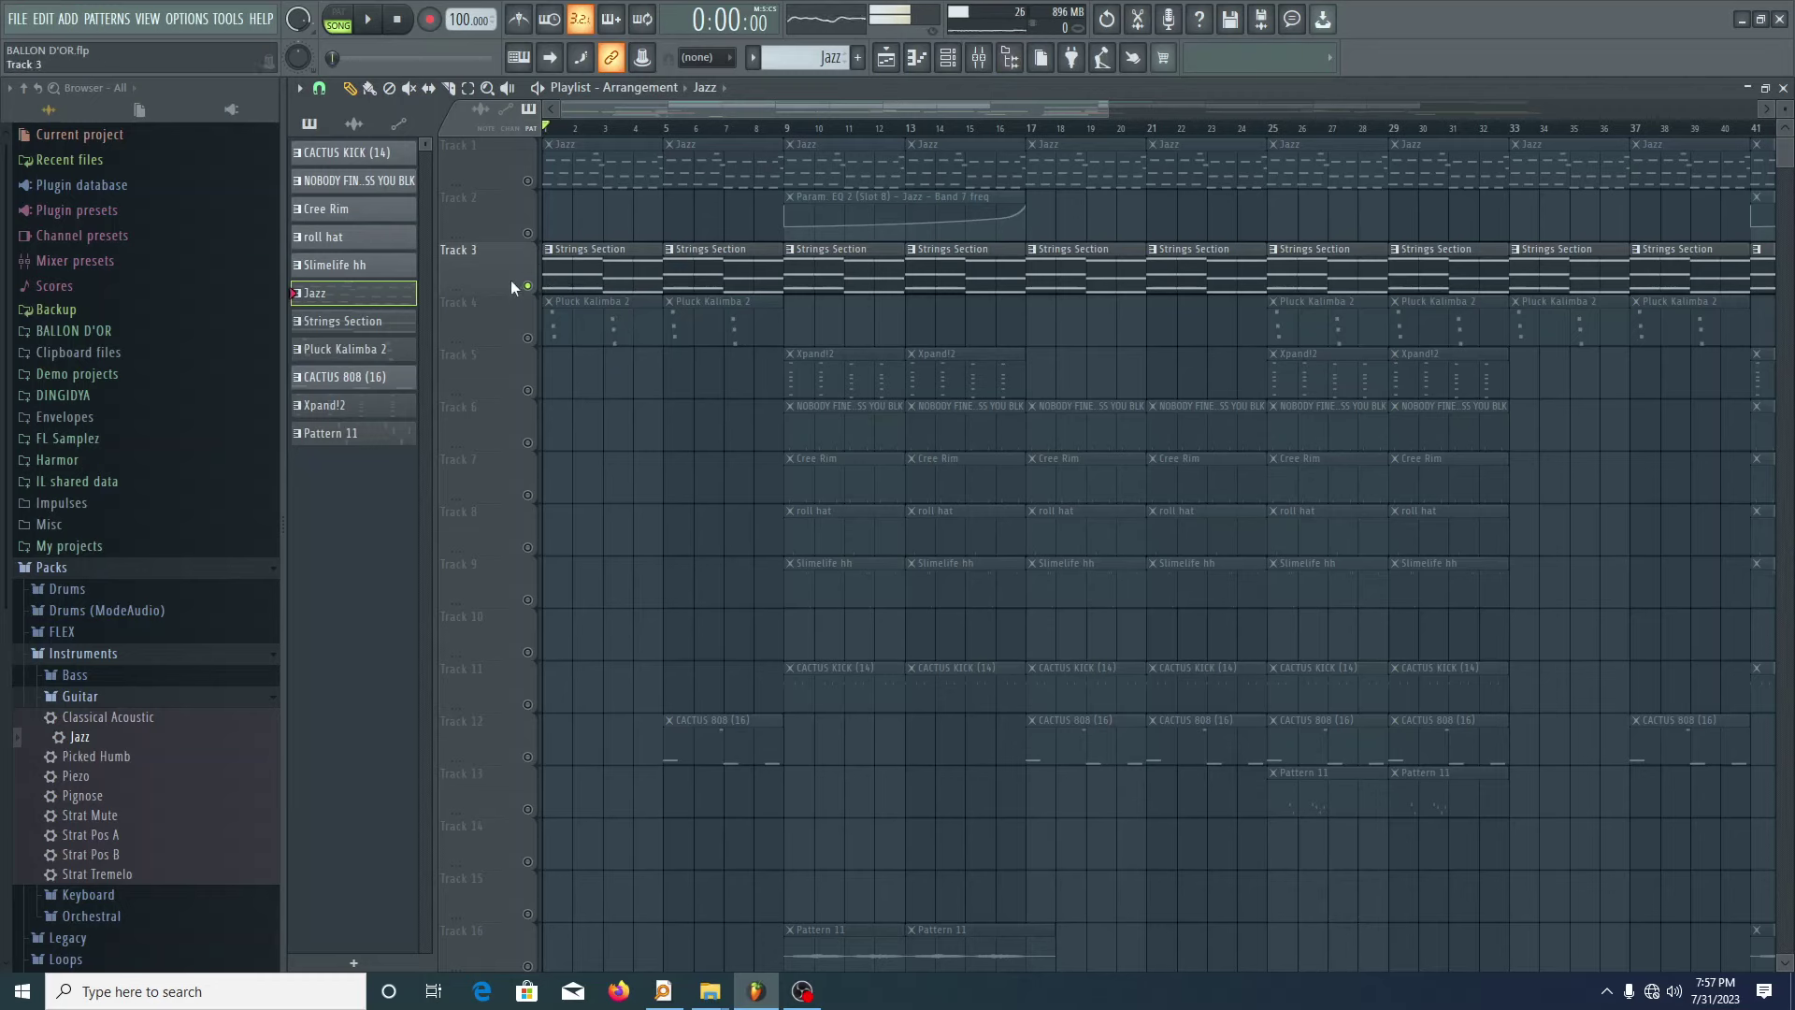
left_click(948, 60)
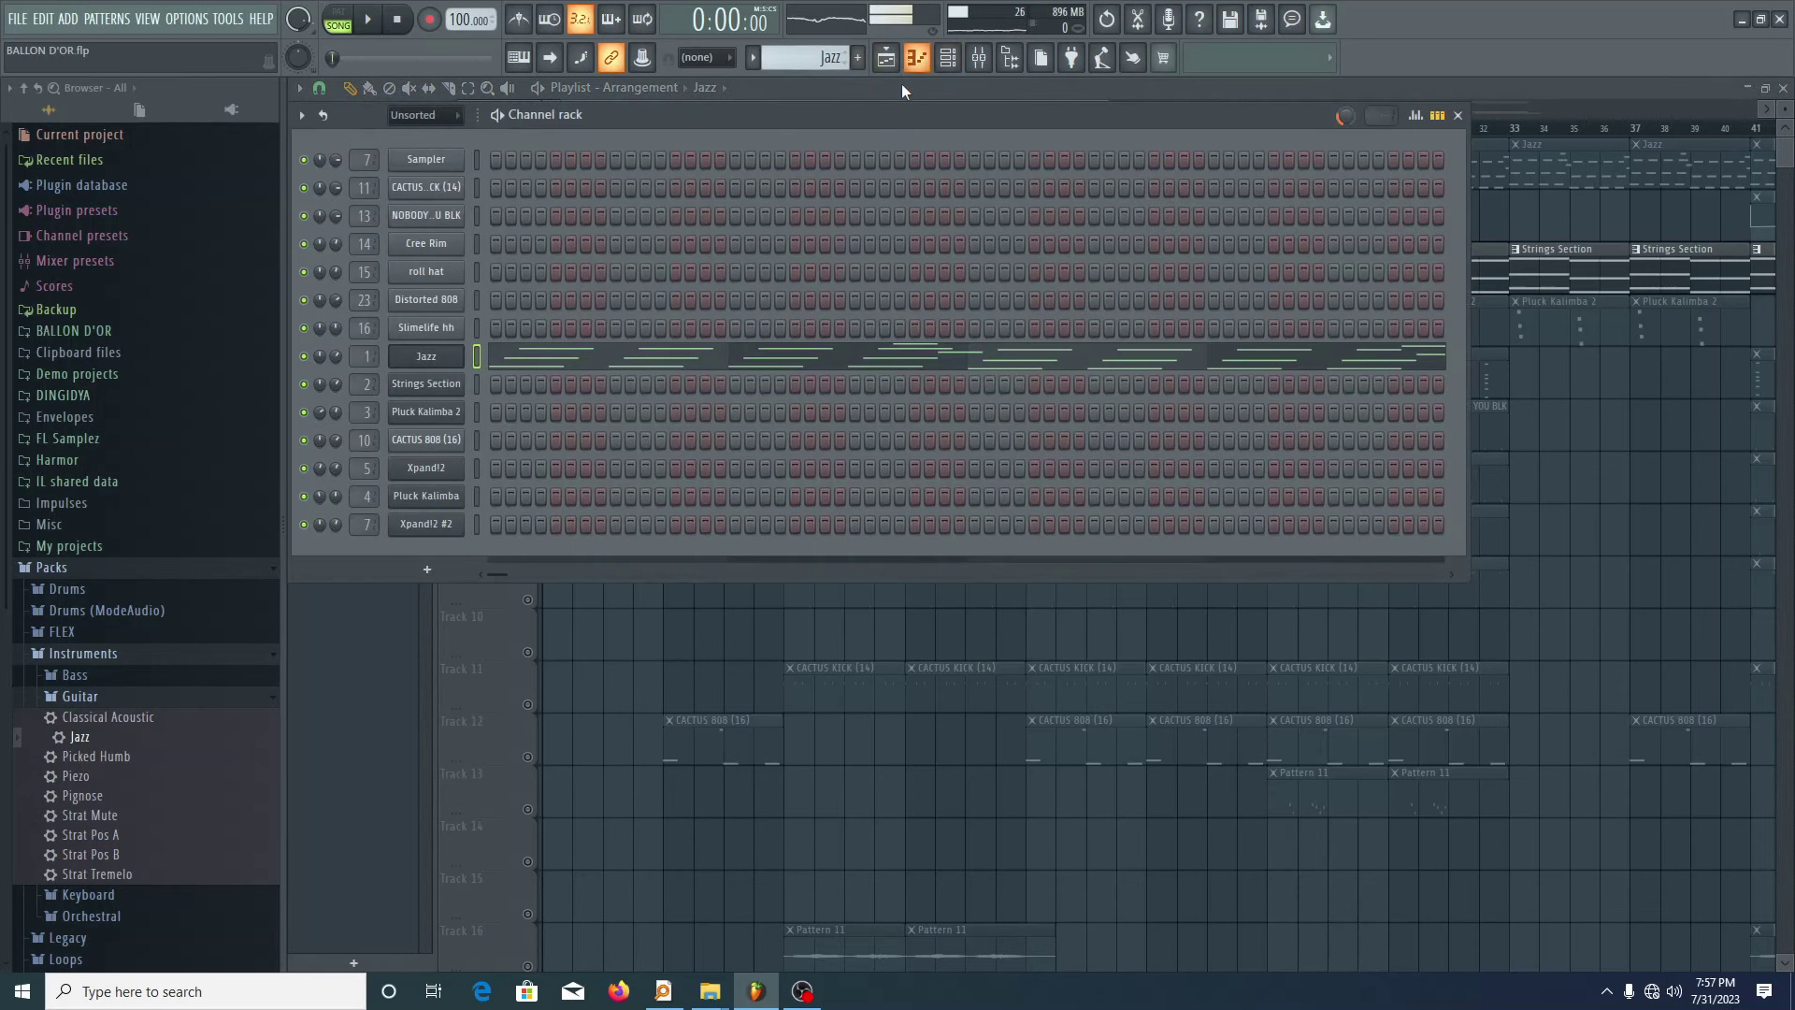
left_click(887, 58)
left_click(623, 265)
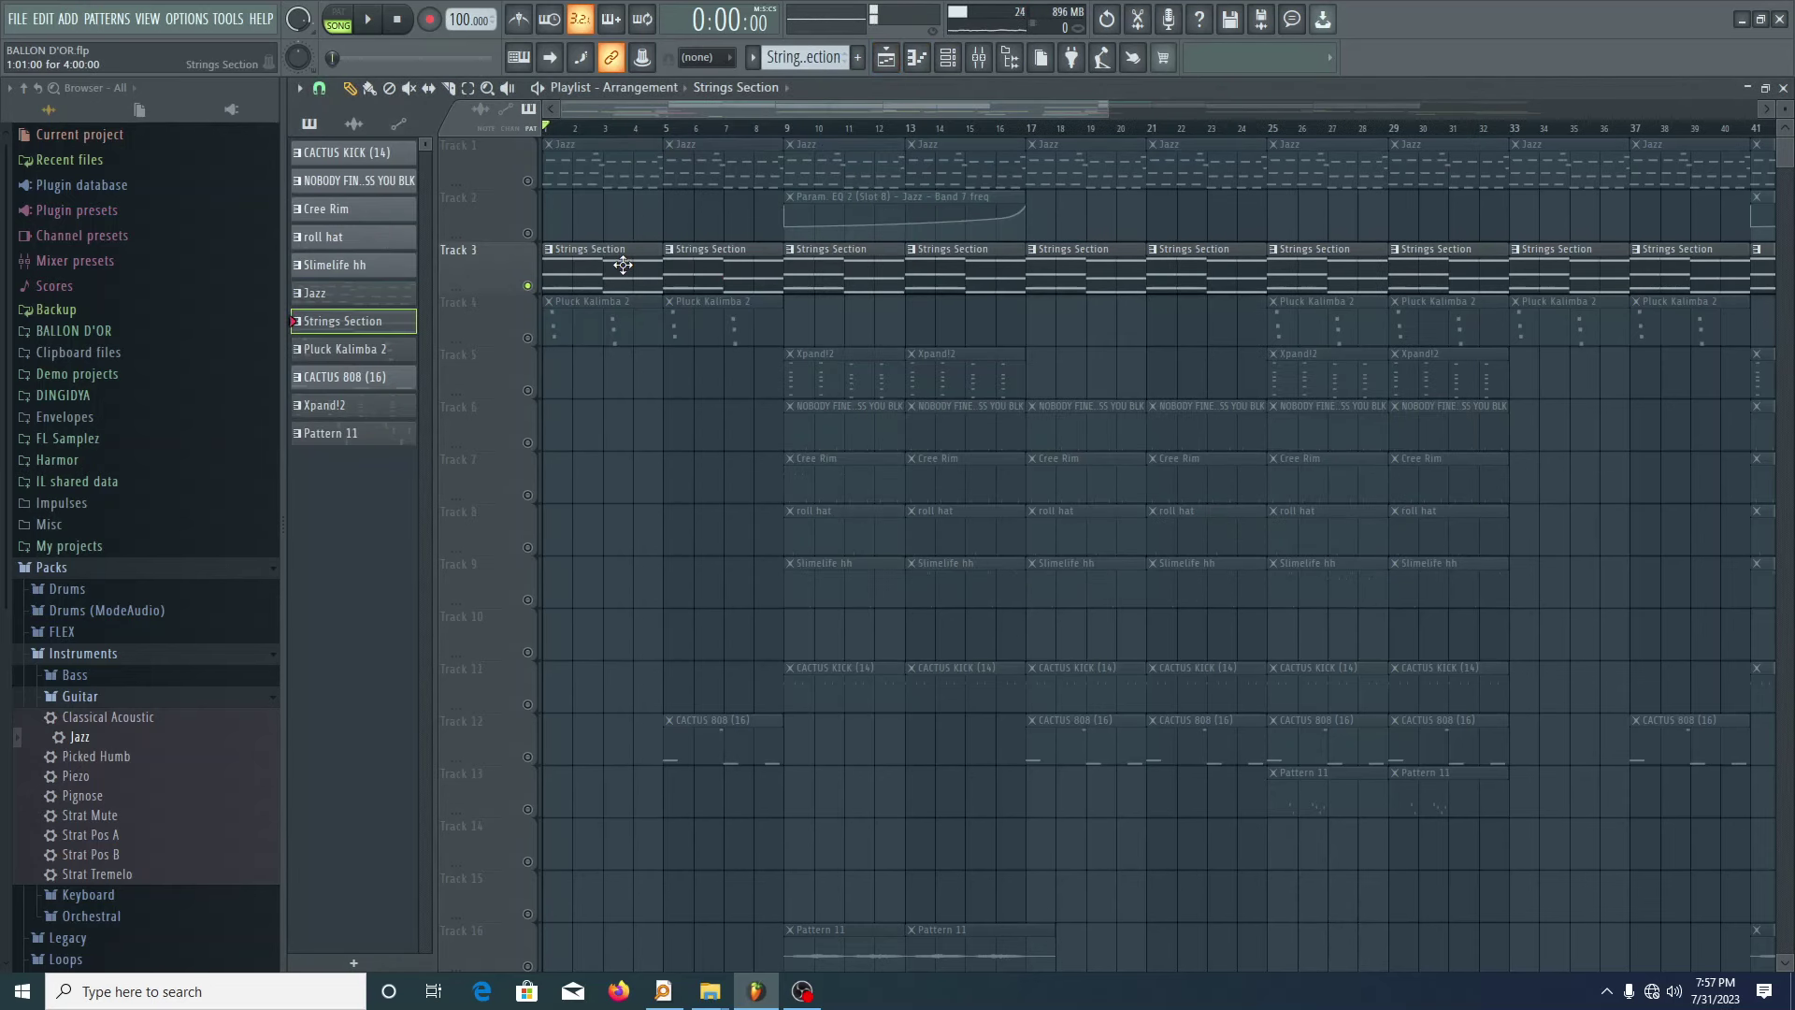
left_click(949, 58)
left_click(478, 384)
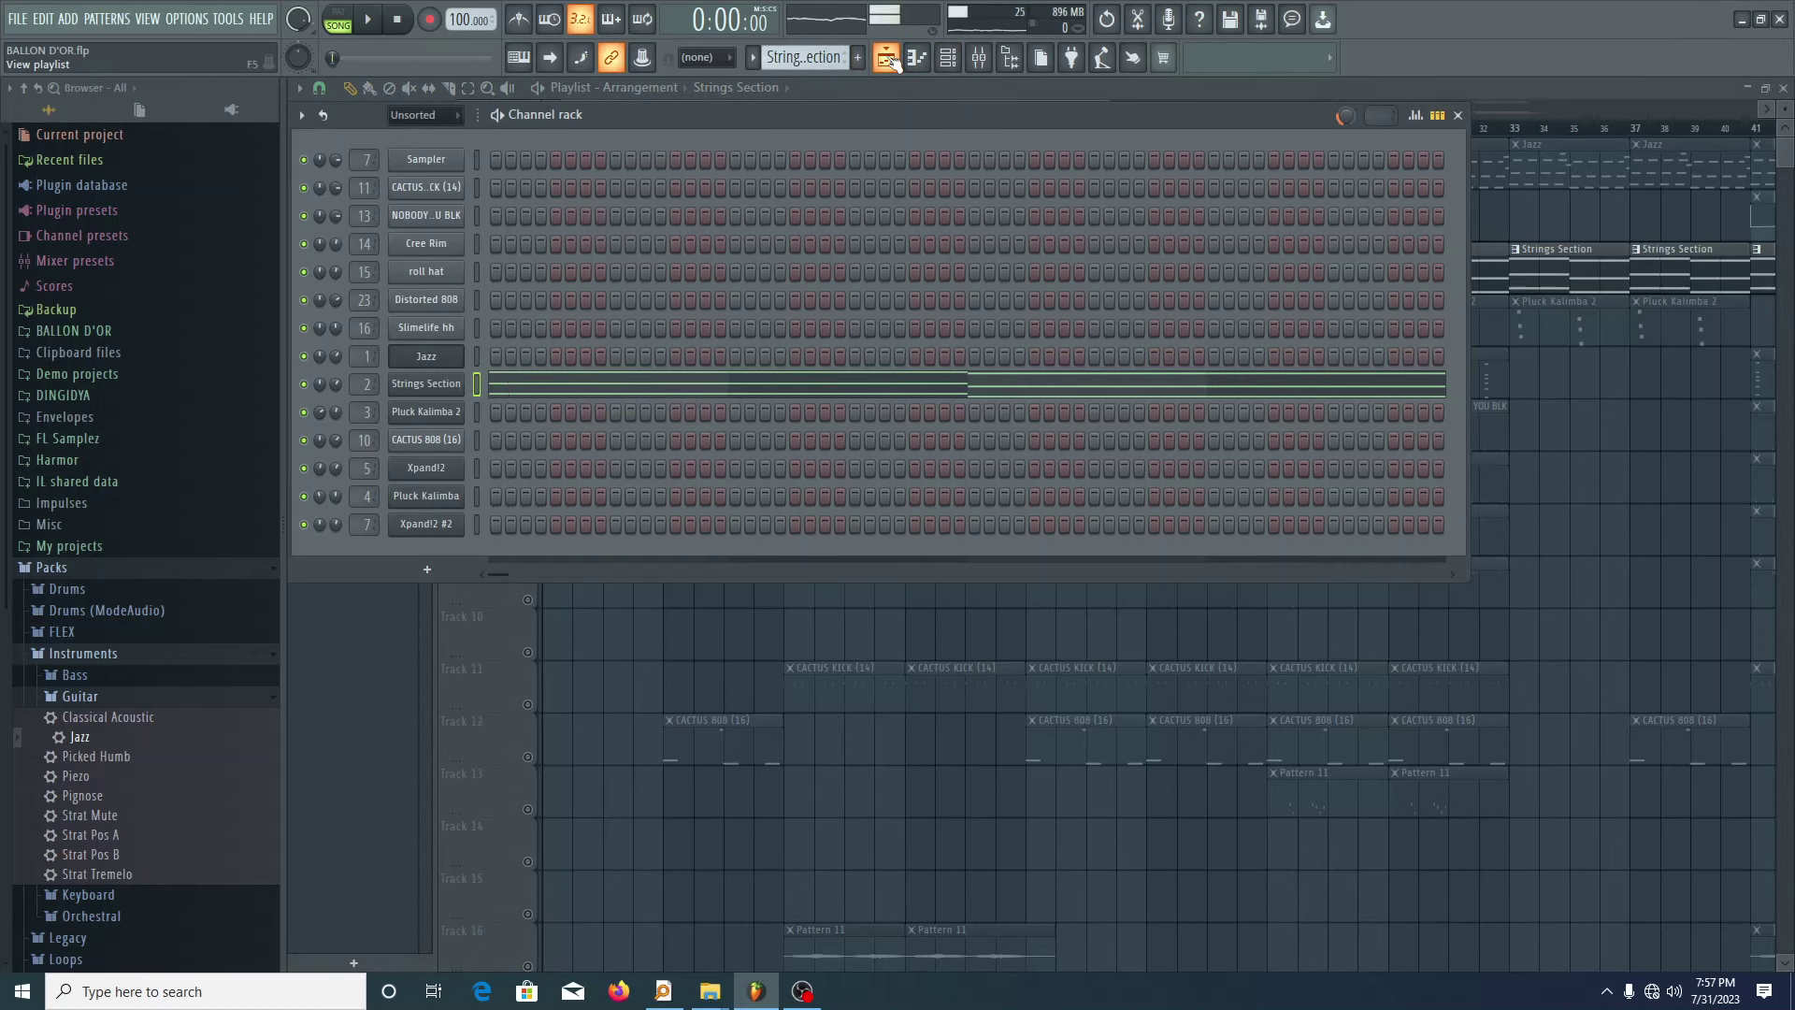
- Audition the Strings Section chords (C#4–G#4–E5, B3–F#4–D#5) in the piano roll, then close it
left_click(528, 392)
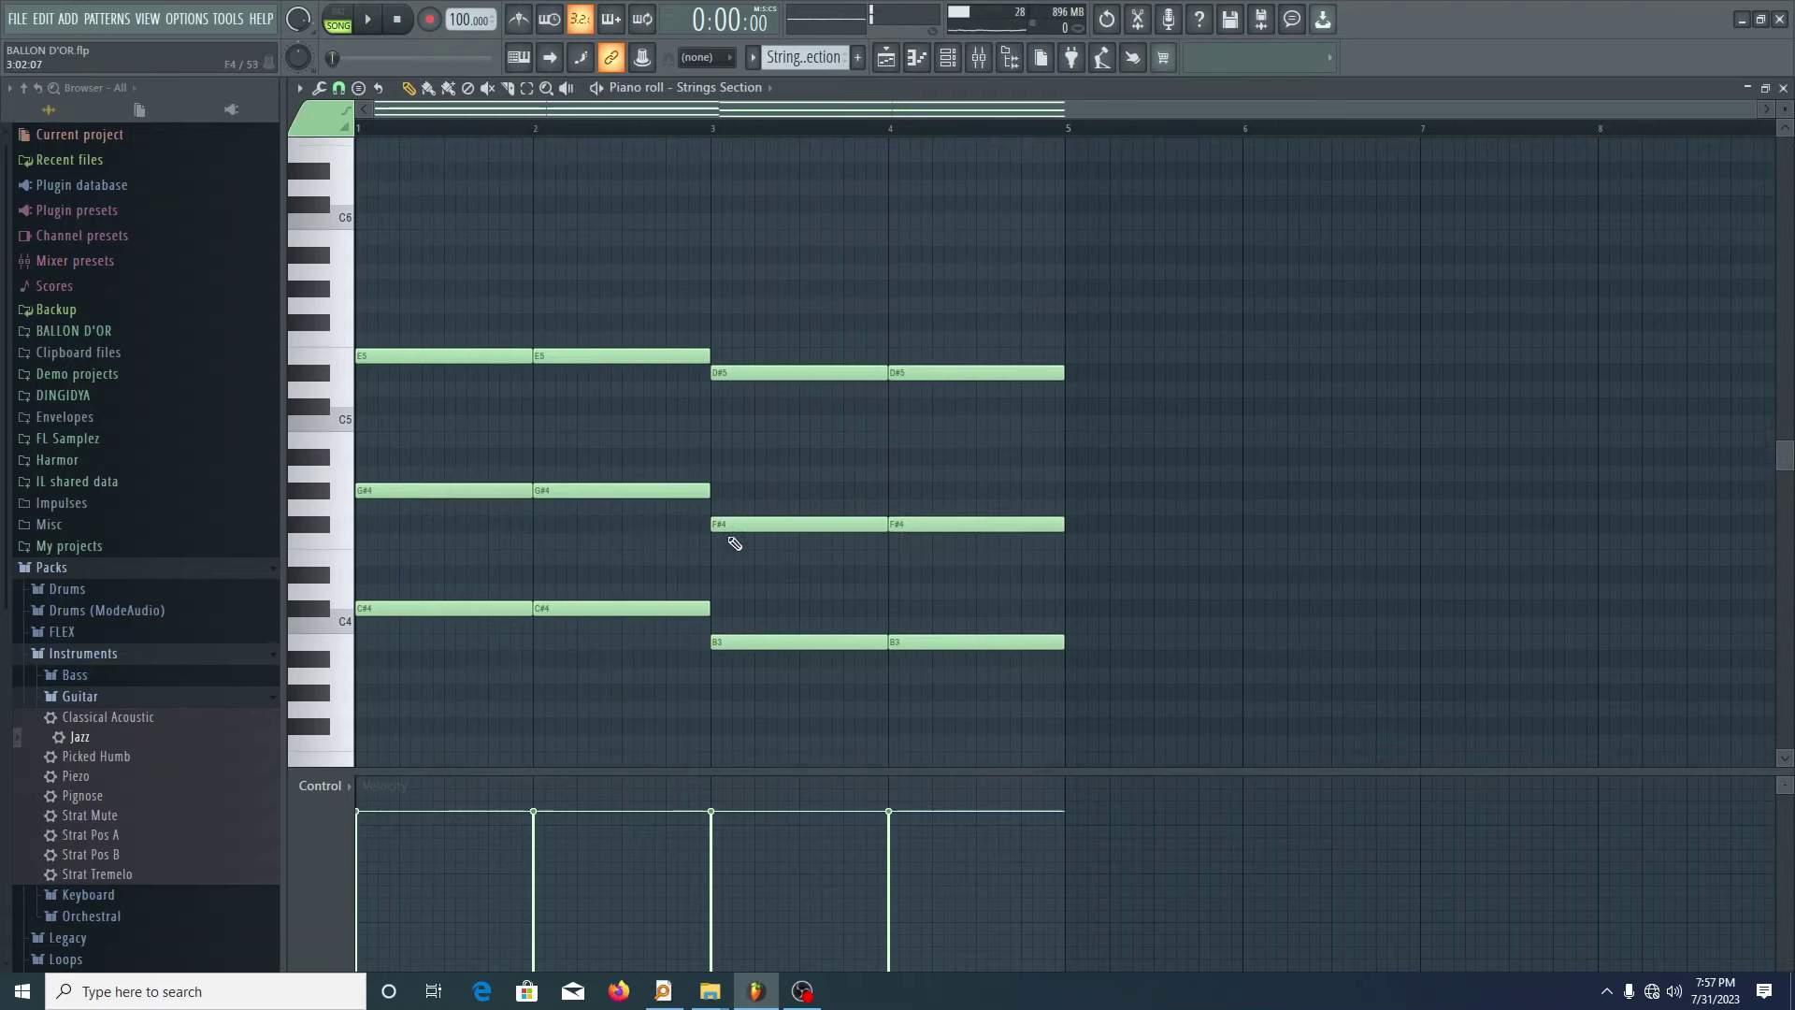
scroll(981, 300, "down", 6)
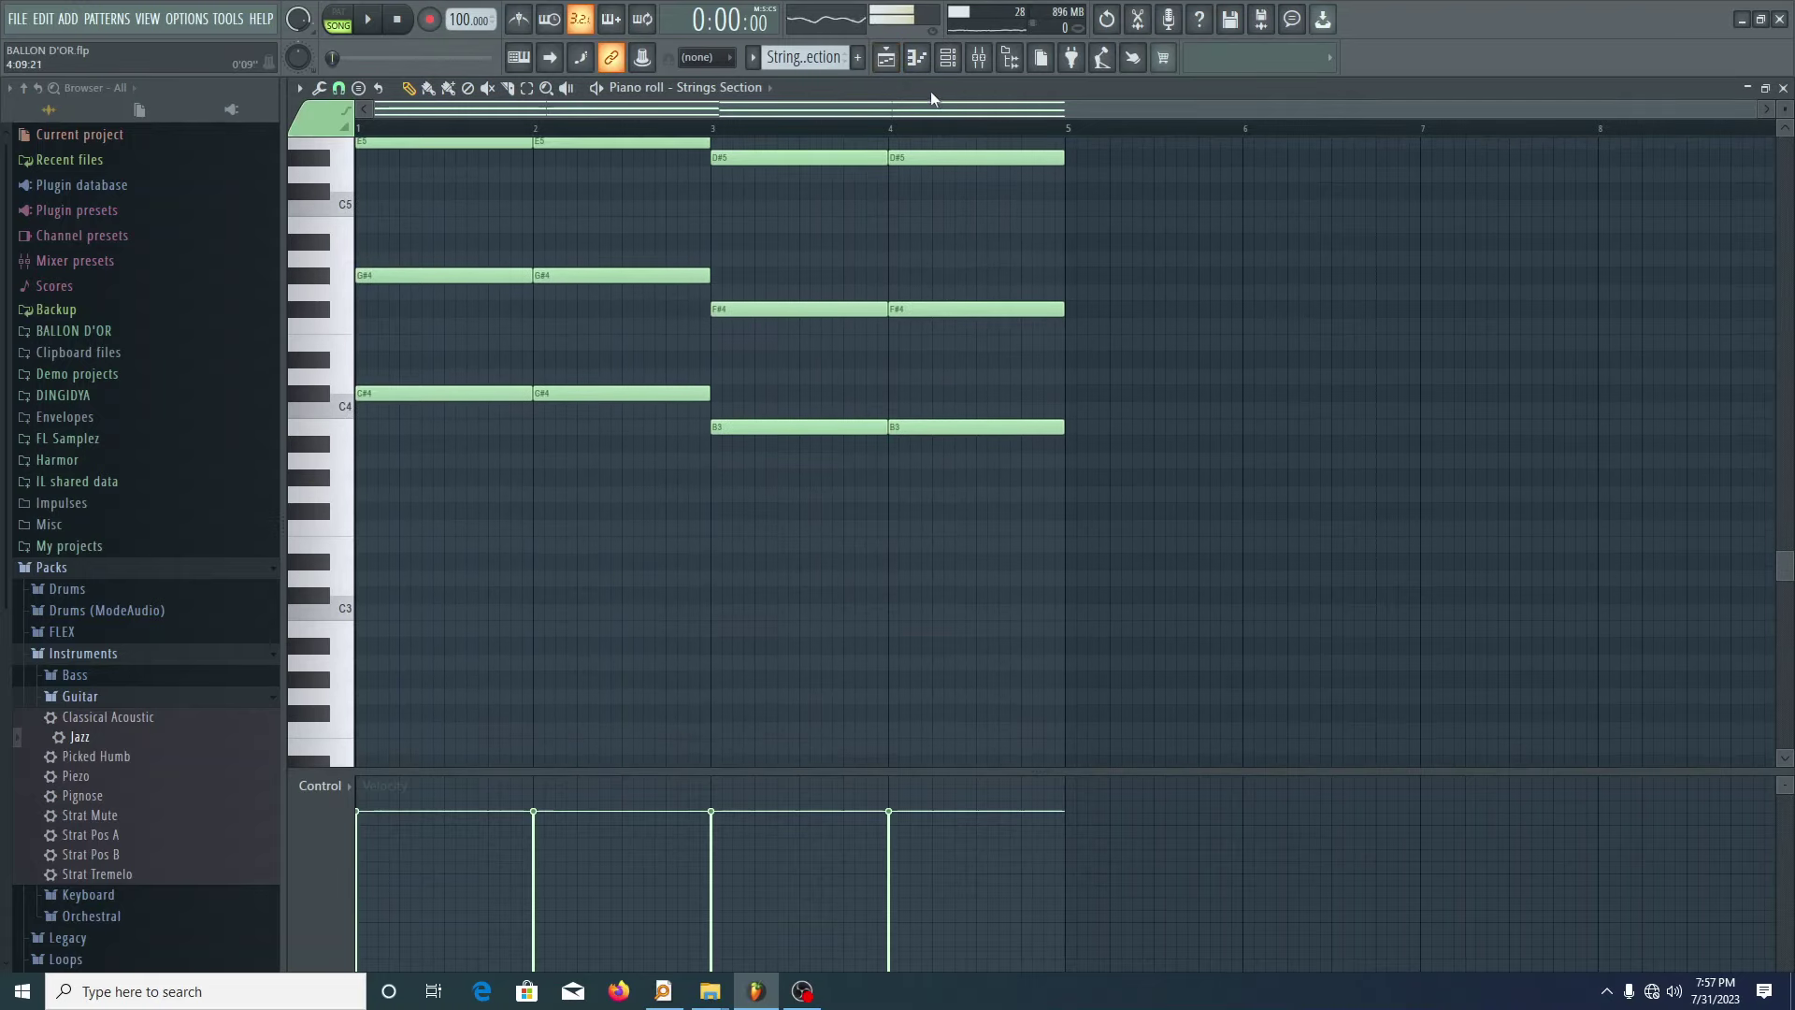
scroll(1095, 315, "up", 2)
scroll(1095, 315, "up", 2)
key("space")
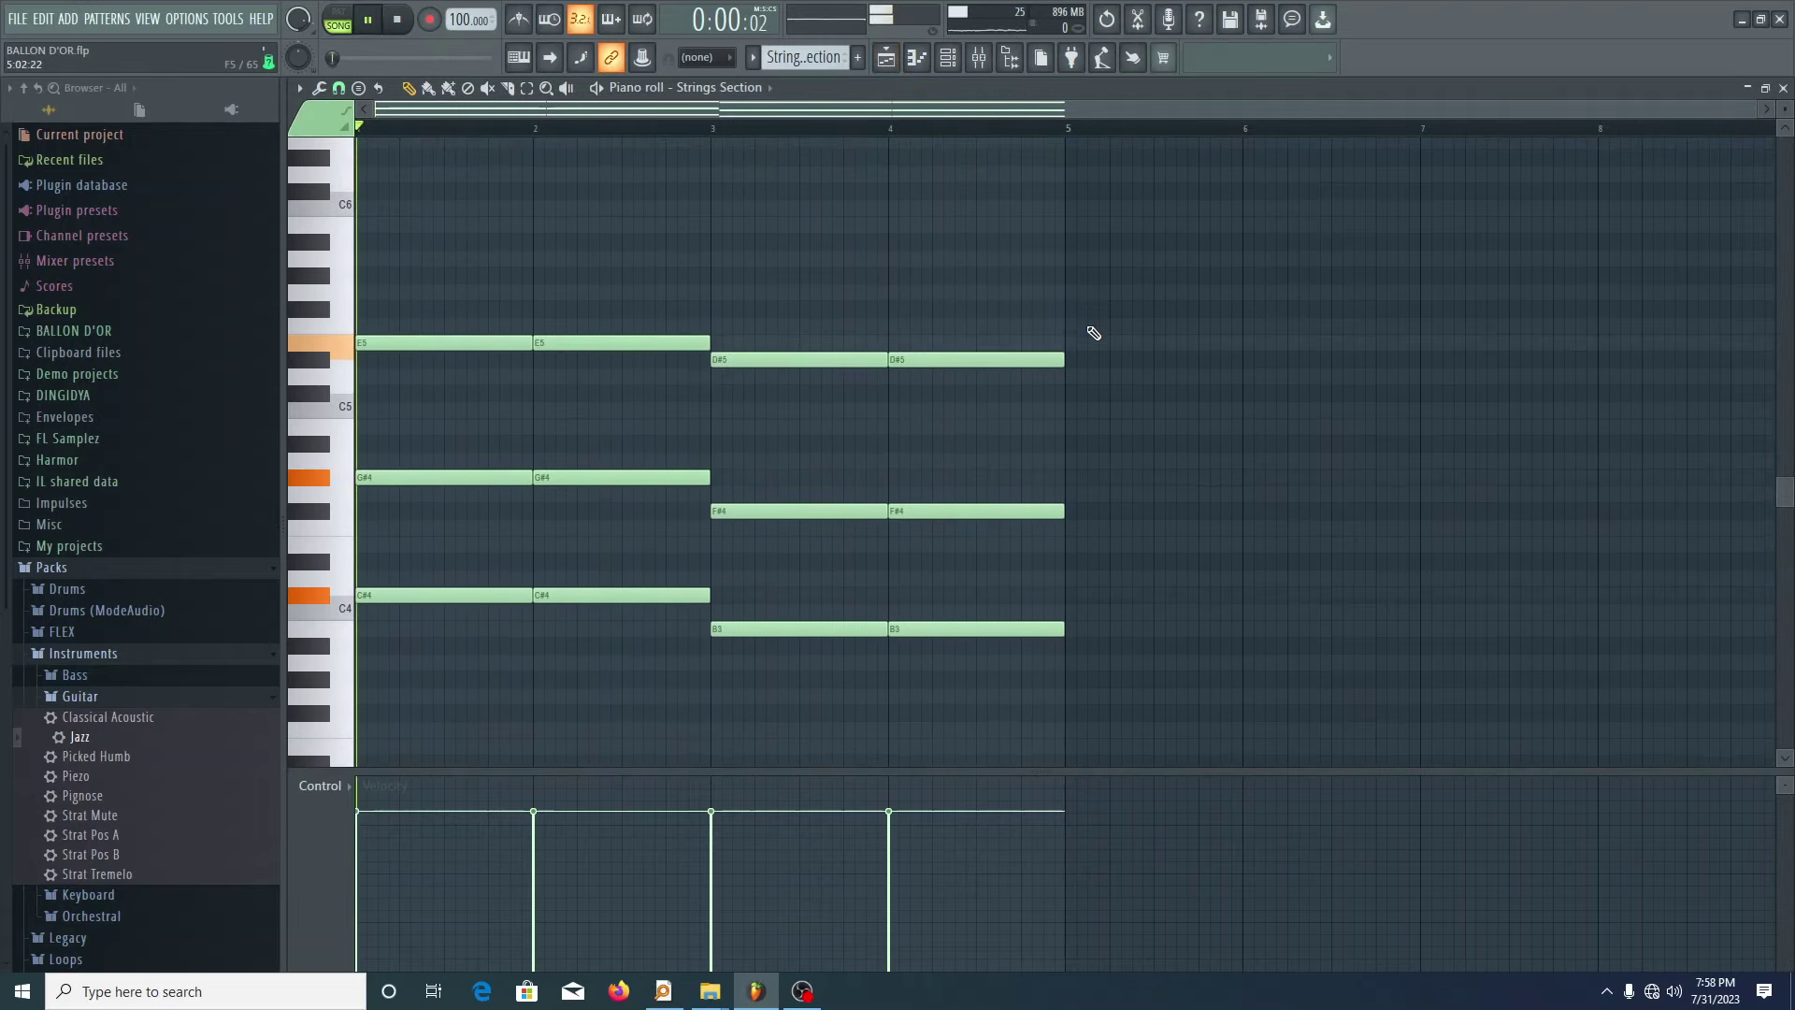
key("space")
left_click(1782, 88)
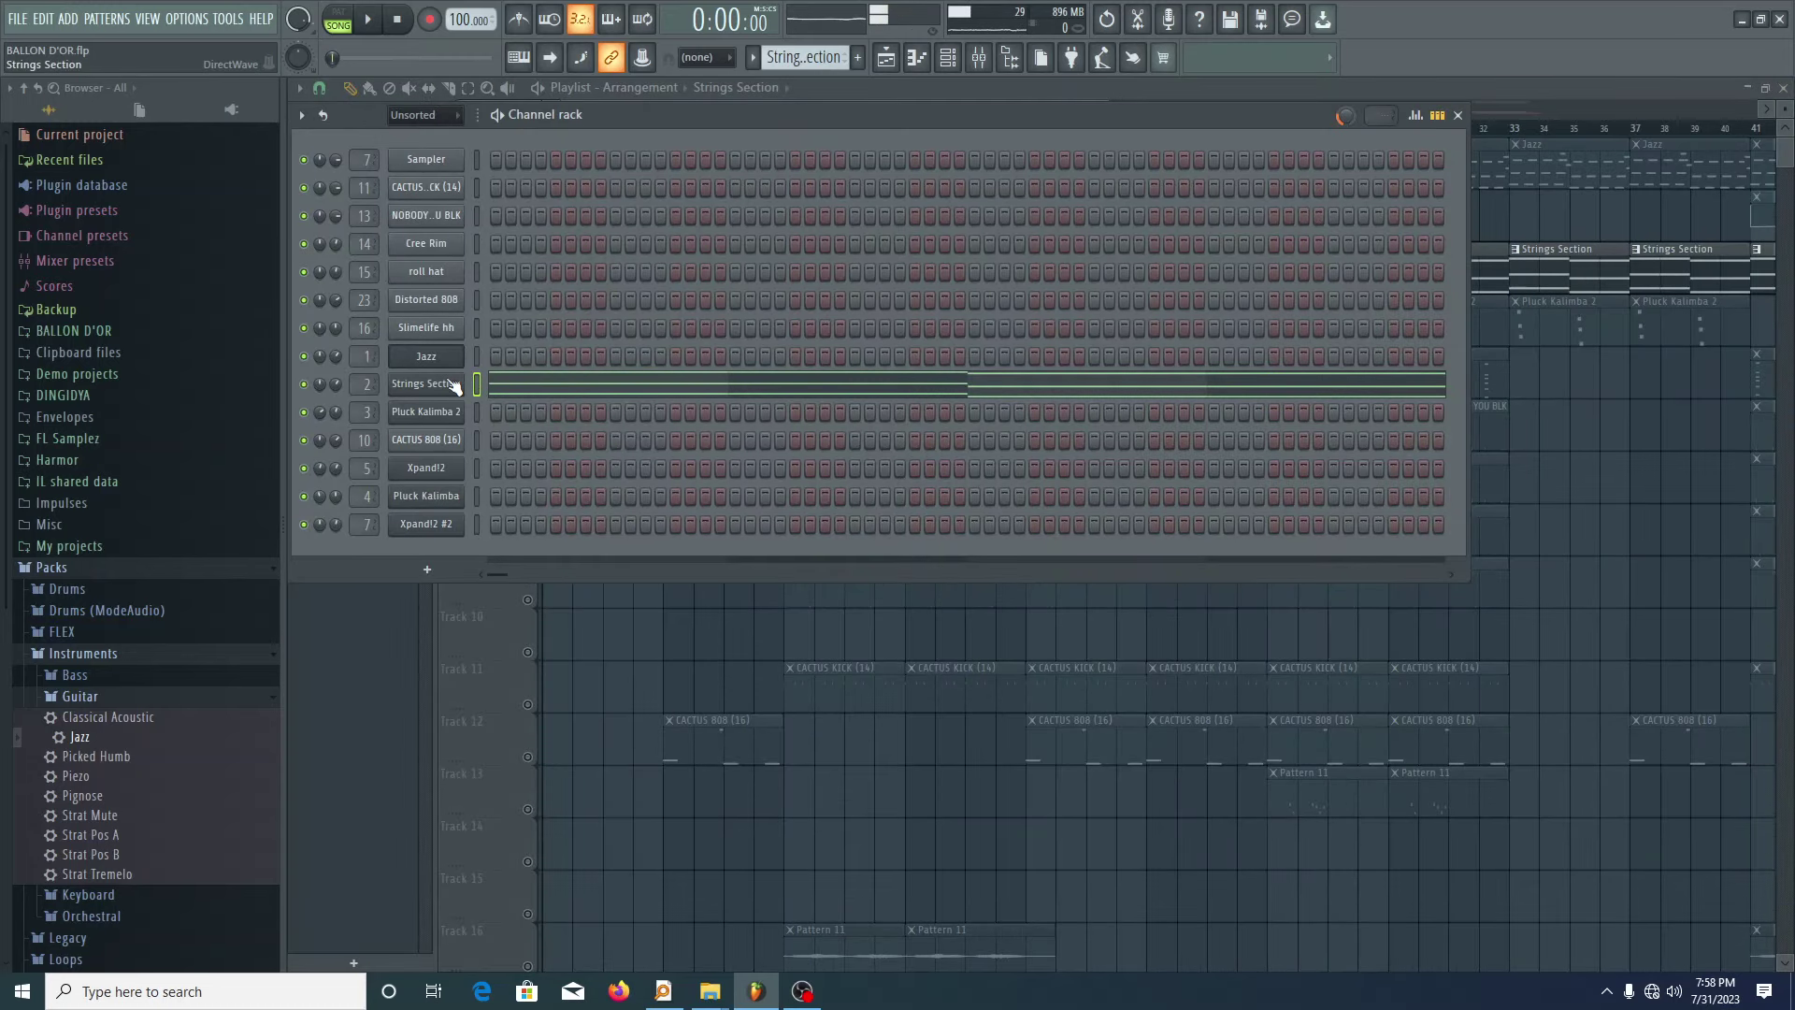
- Inspect each STRINGS effect: Vintage Chorus, two parametric EQs, Stereo Enhancer, Fruity Reeverb 2
left_click(981, 60)
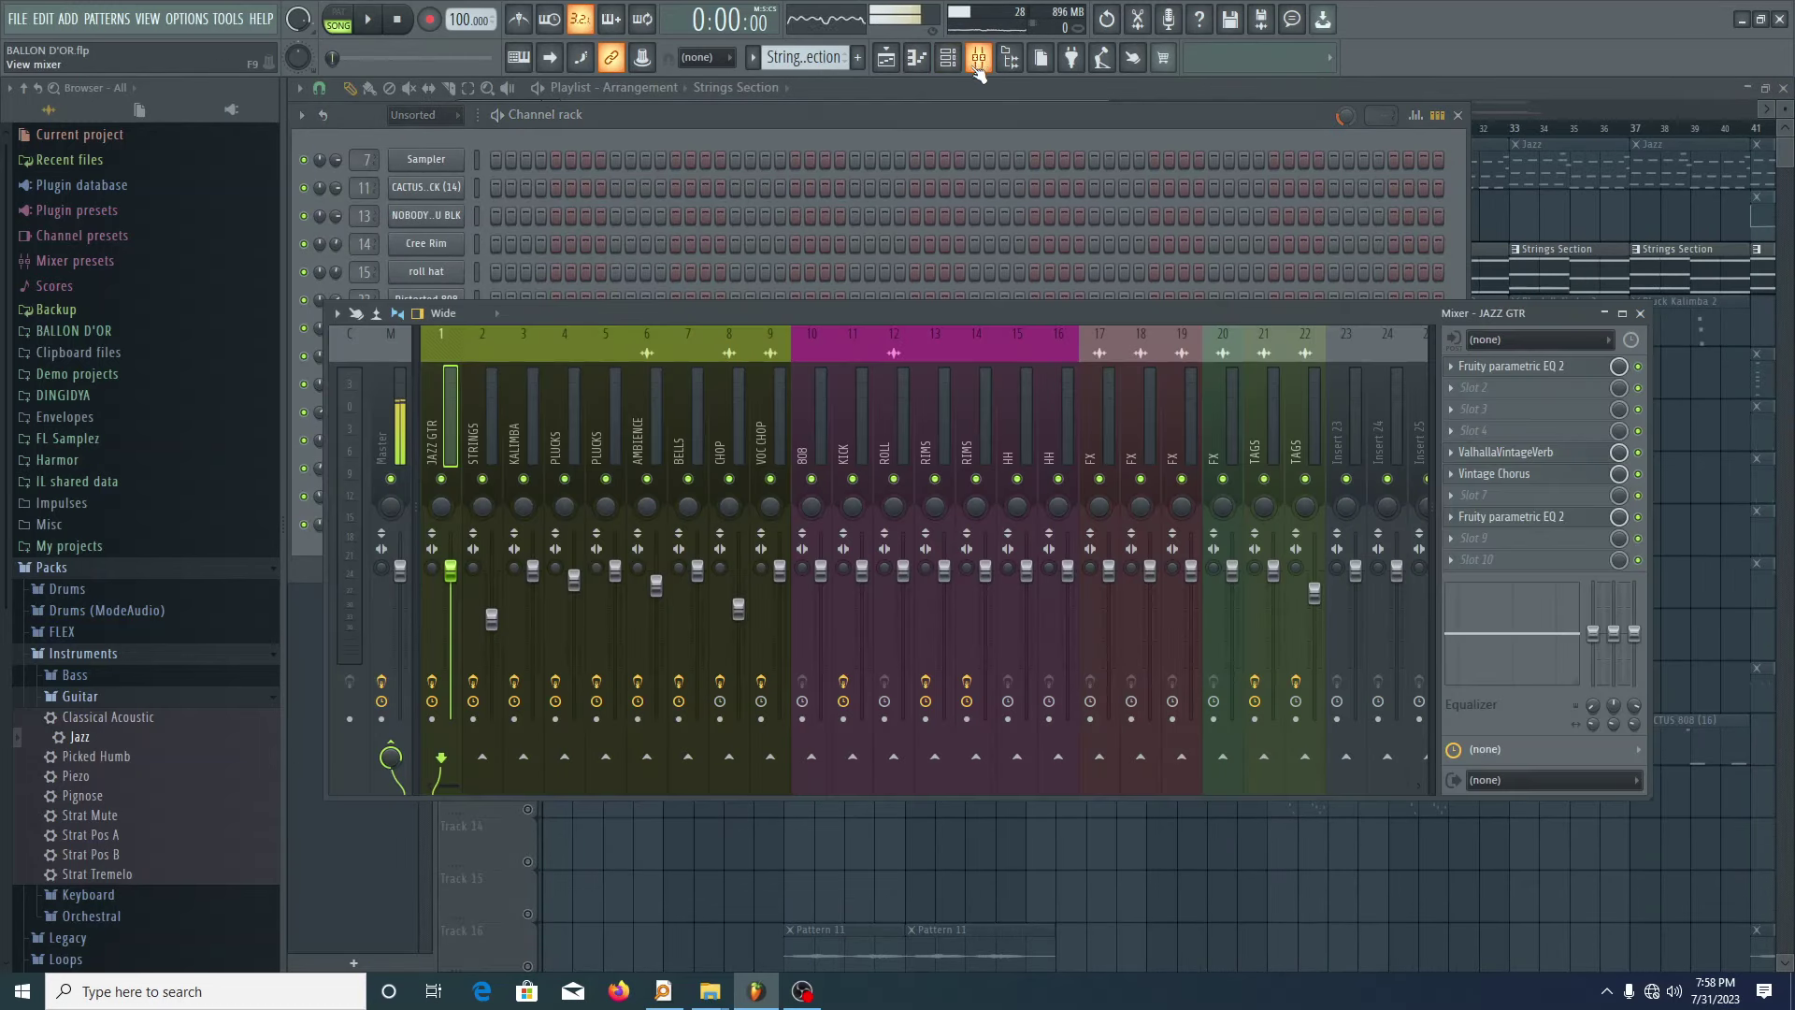
left_click(472, 408)
left_click(1519, 435)
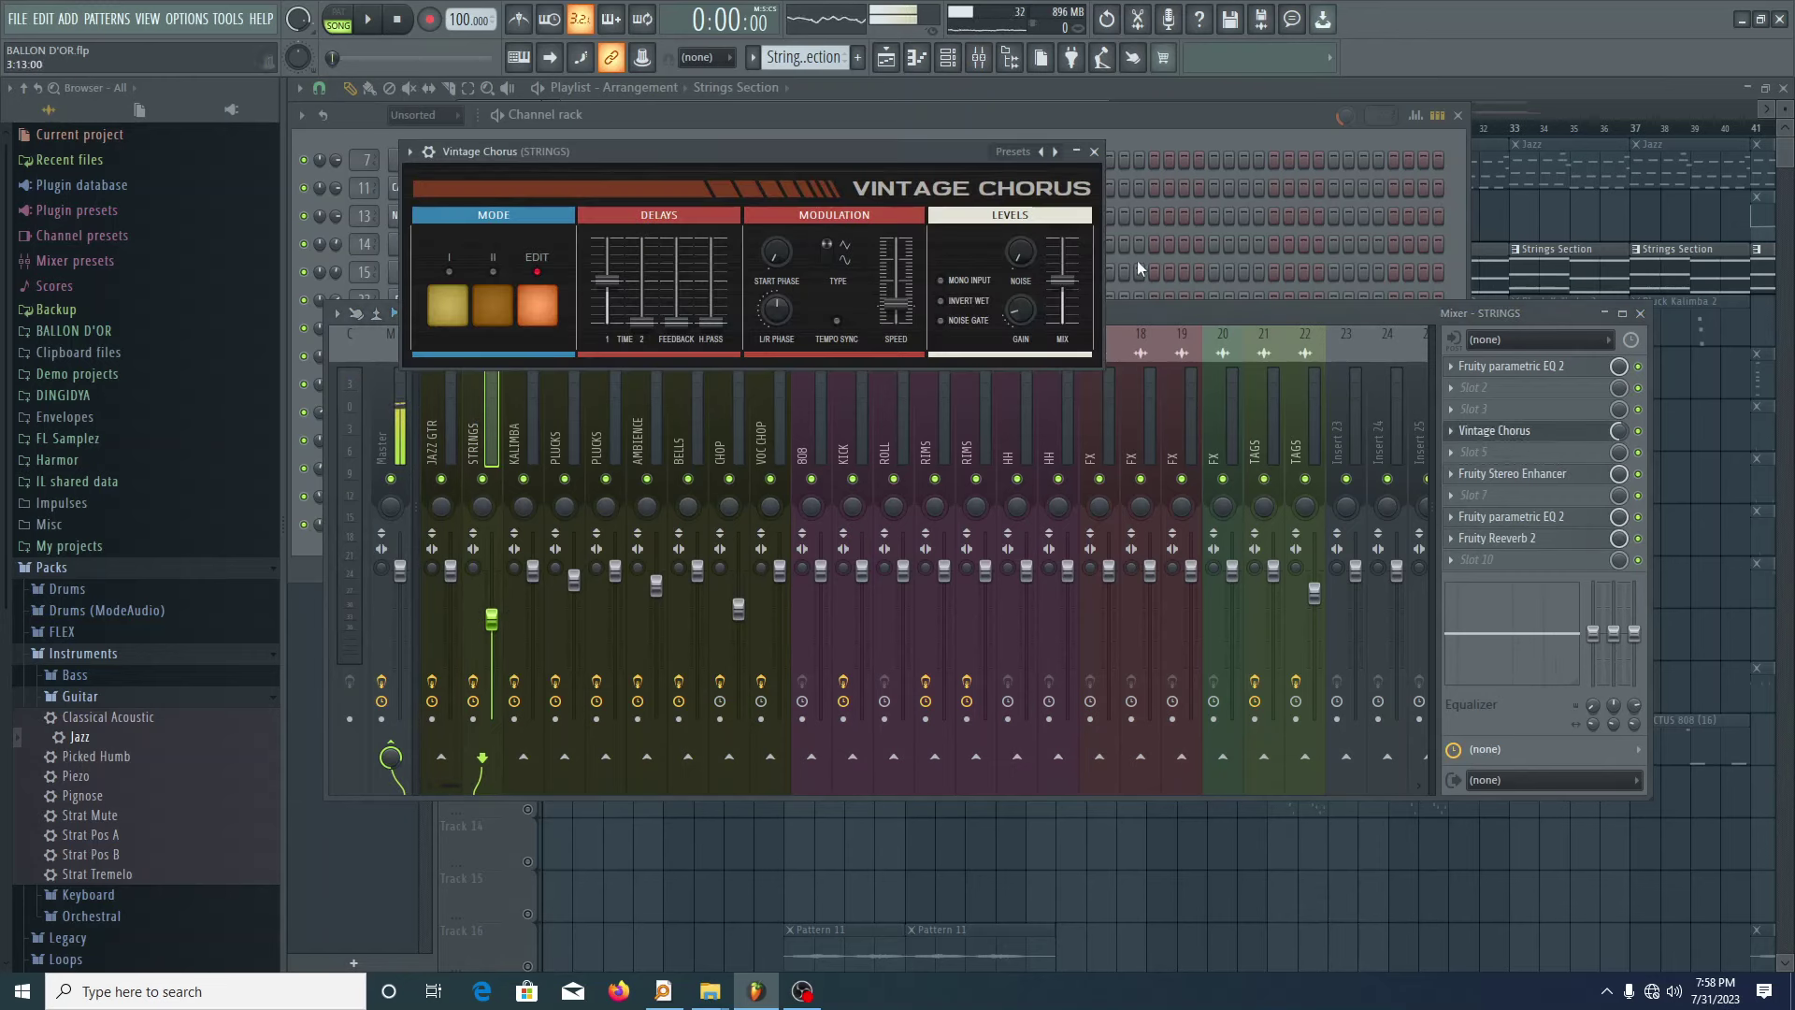
left_click(1093, 152)
left_click(1533, 366)
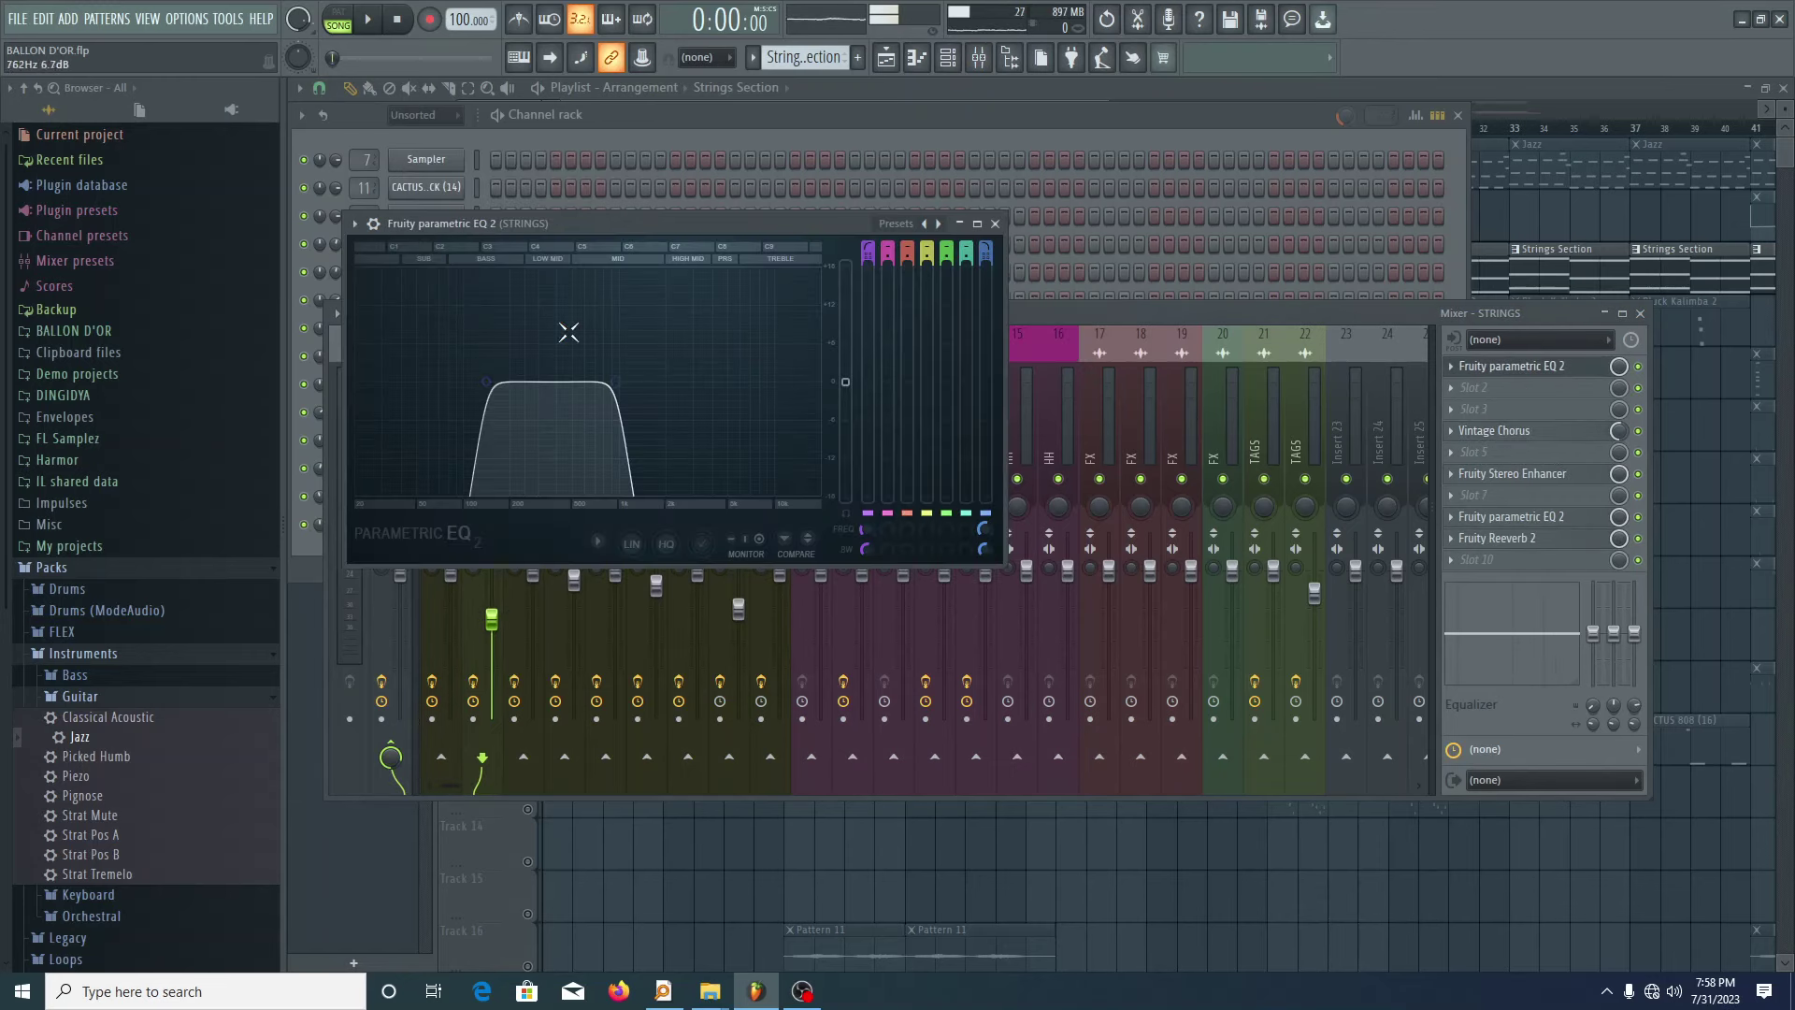
left_click(995, 224)
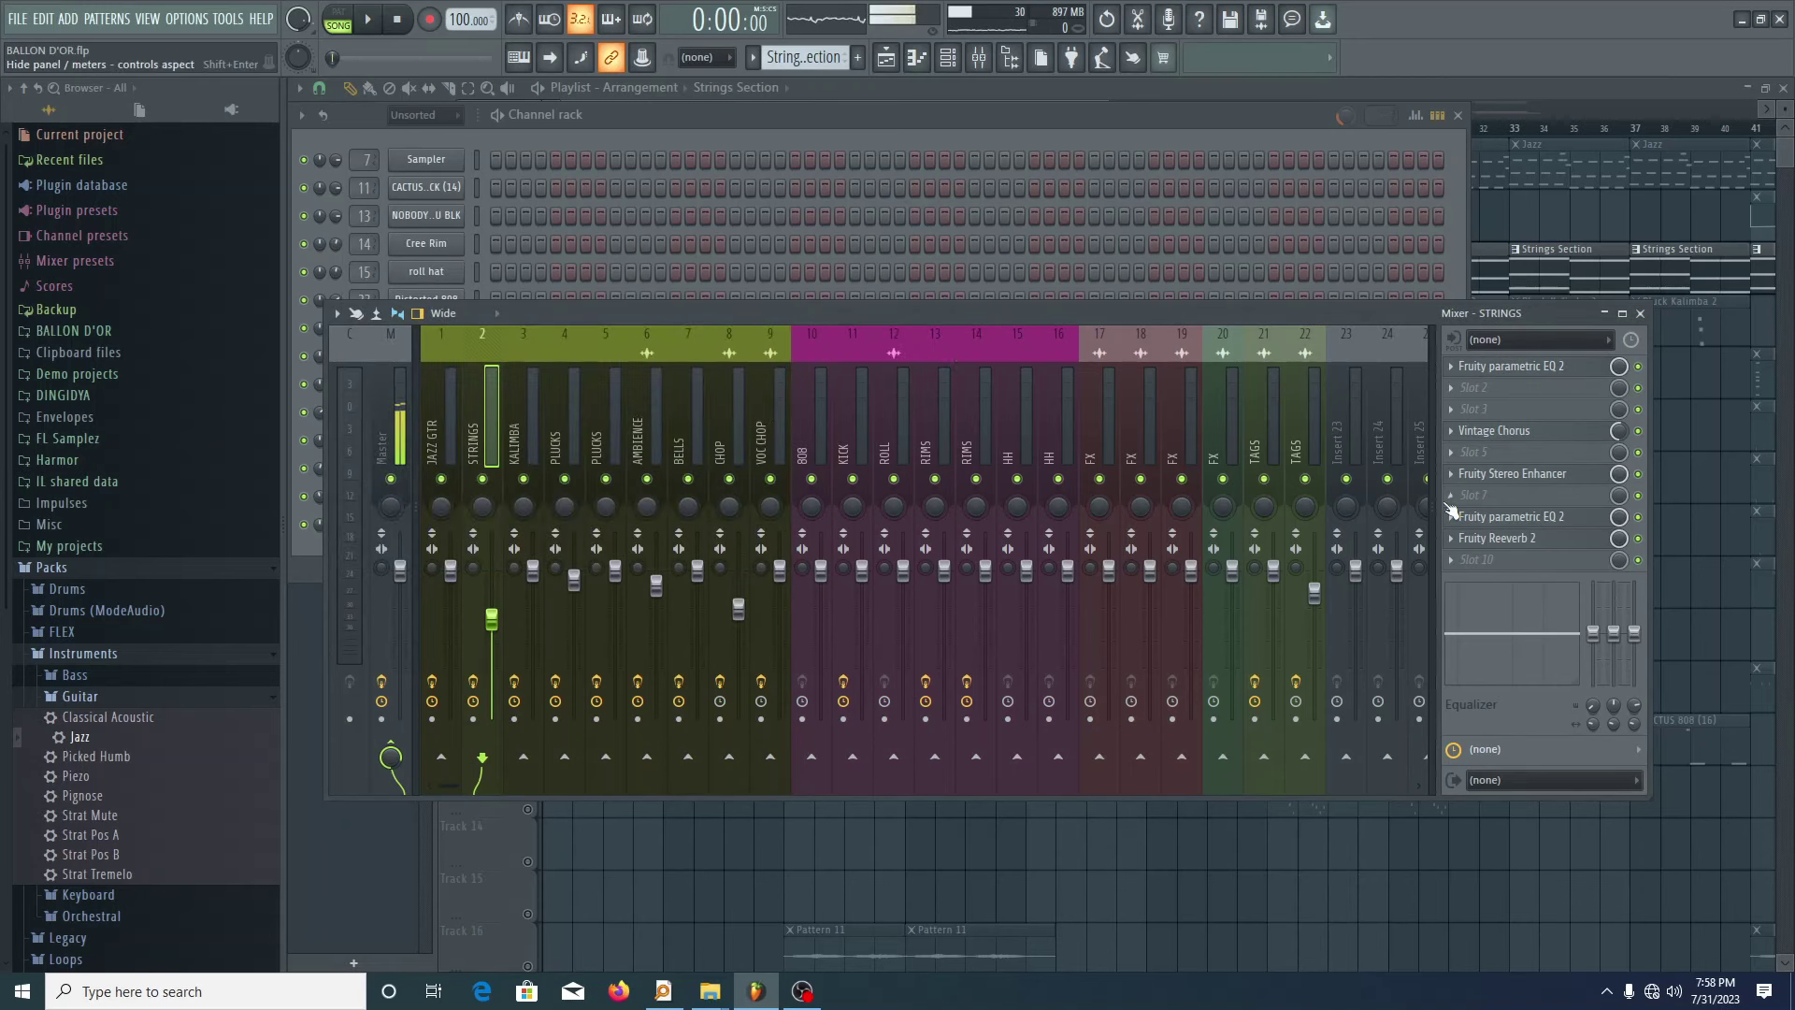
left_click(1515, 474)
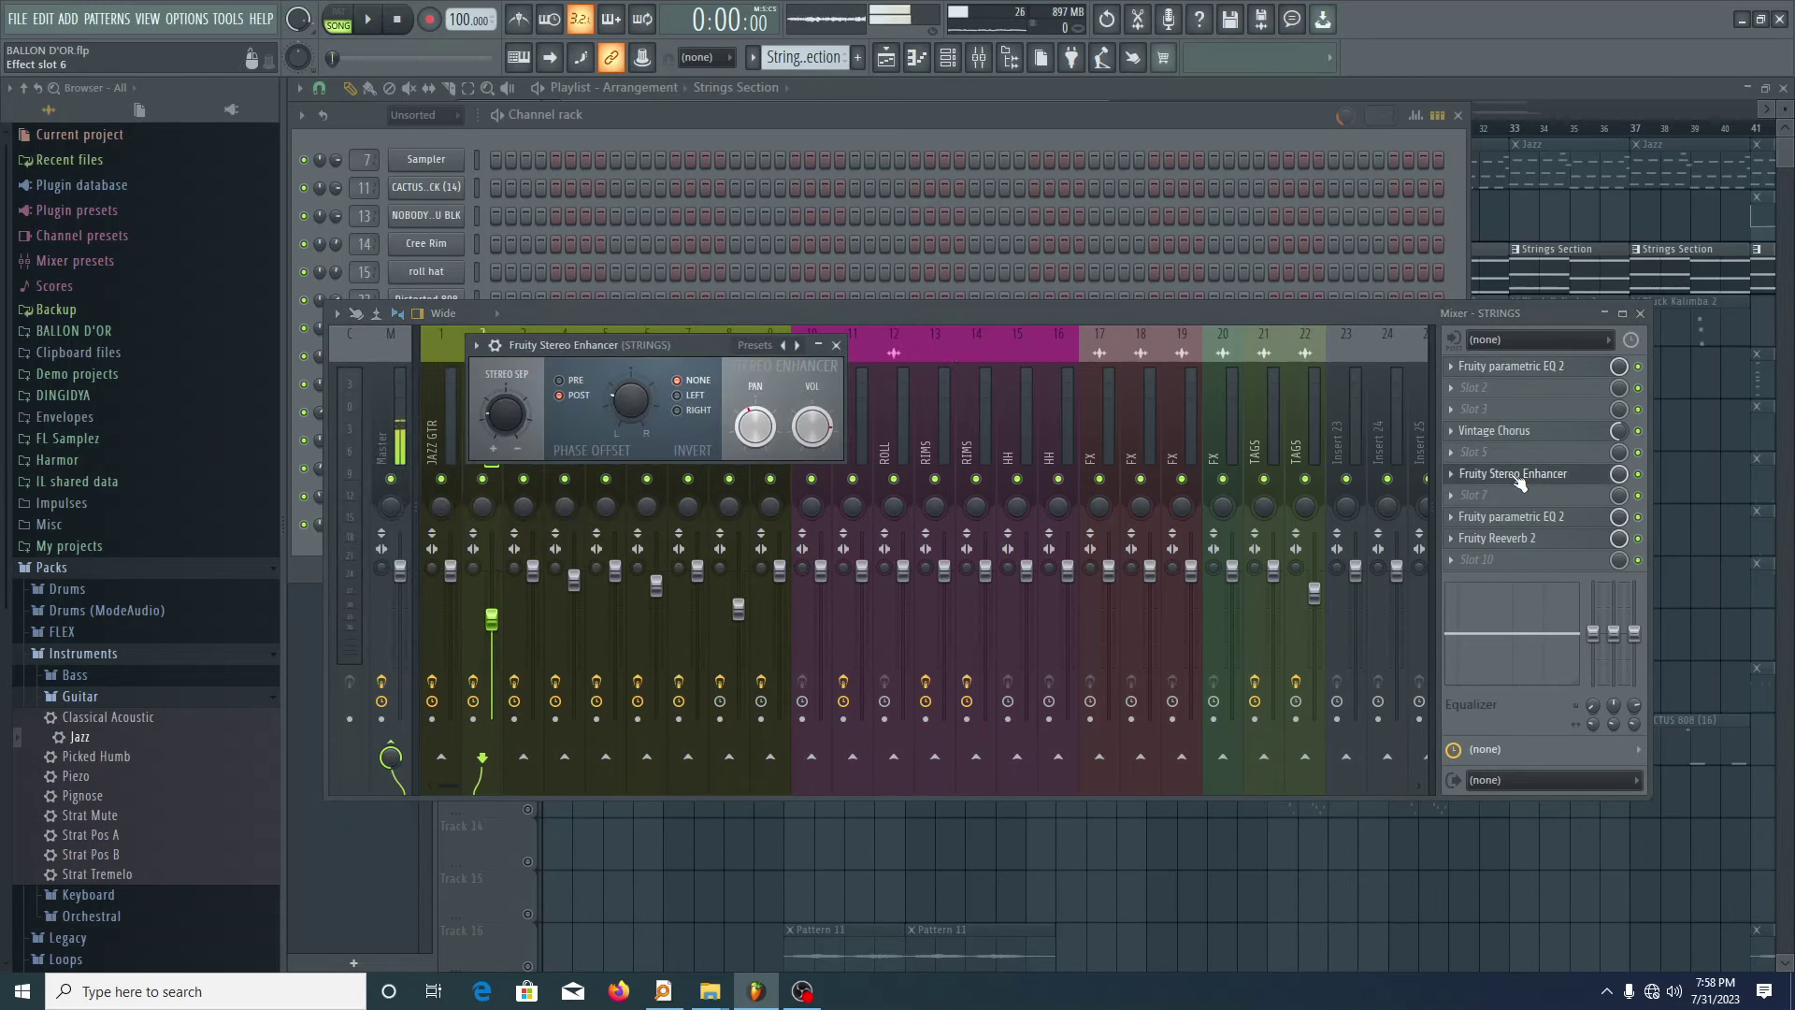
left_click(836, 346)
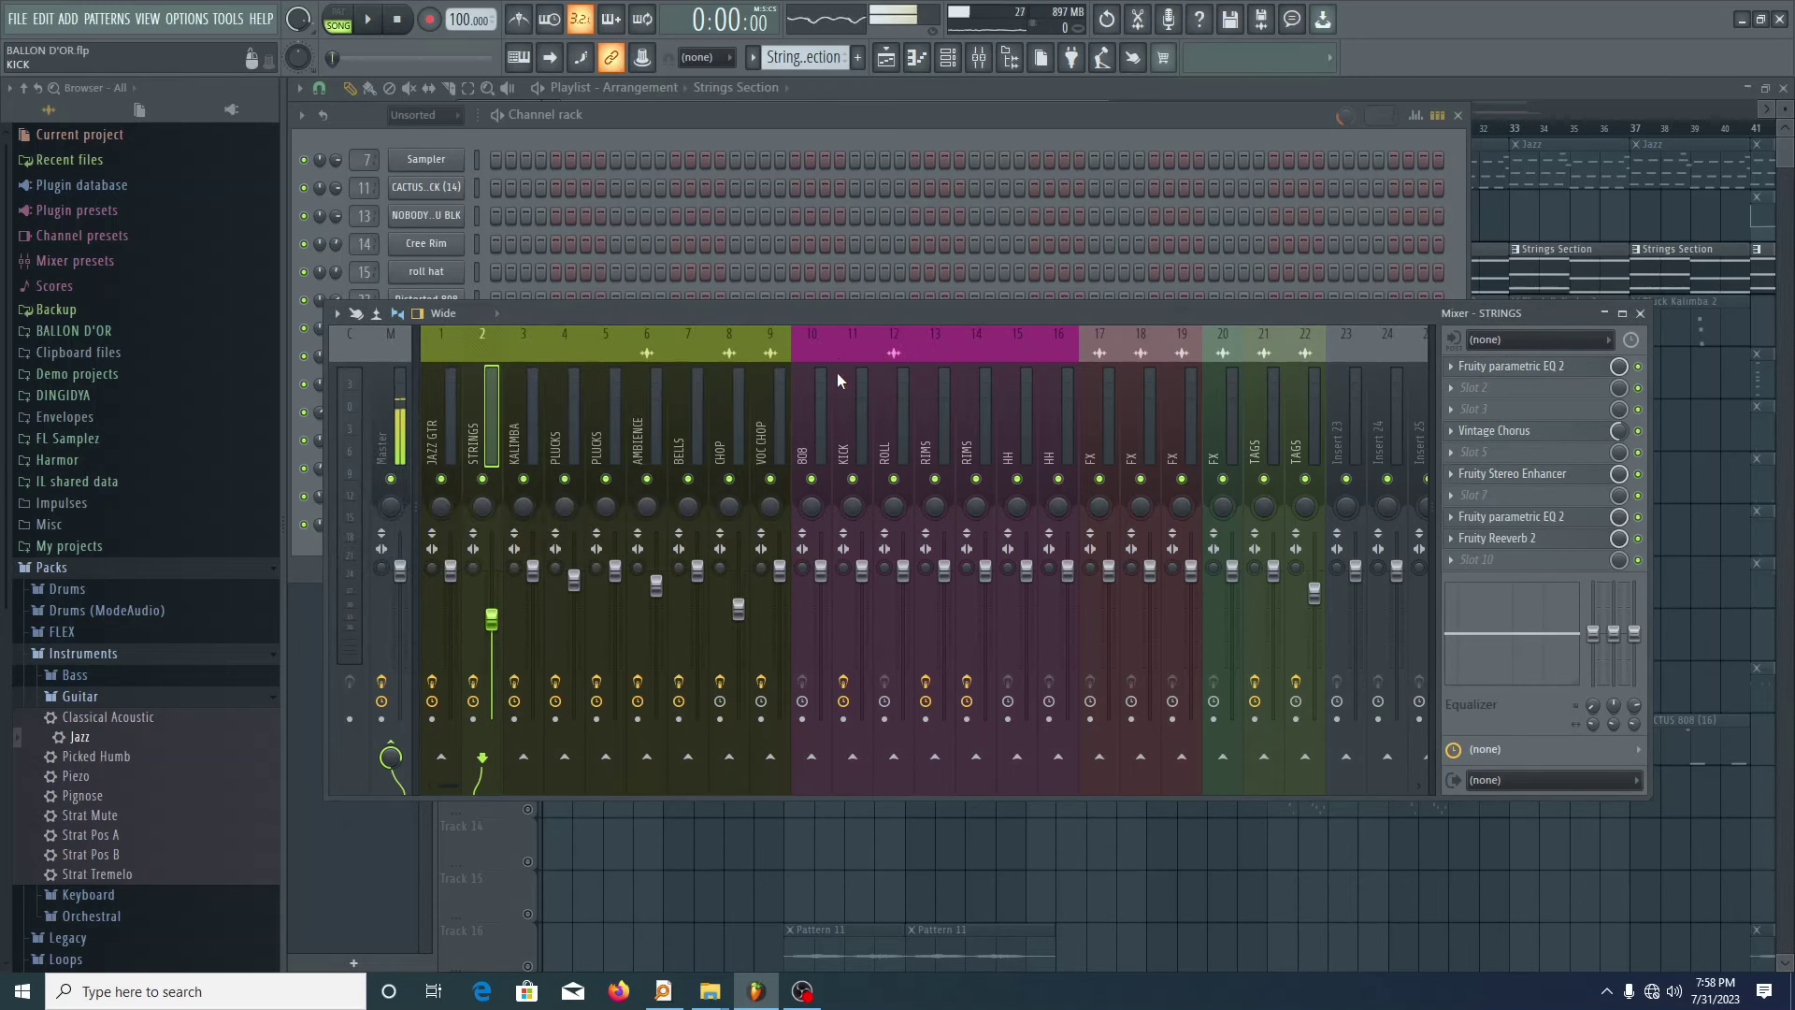
left_click(1506, 520)
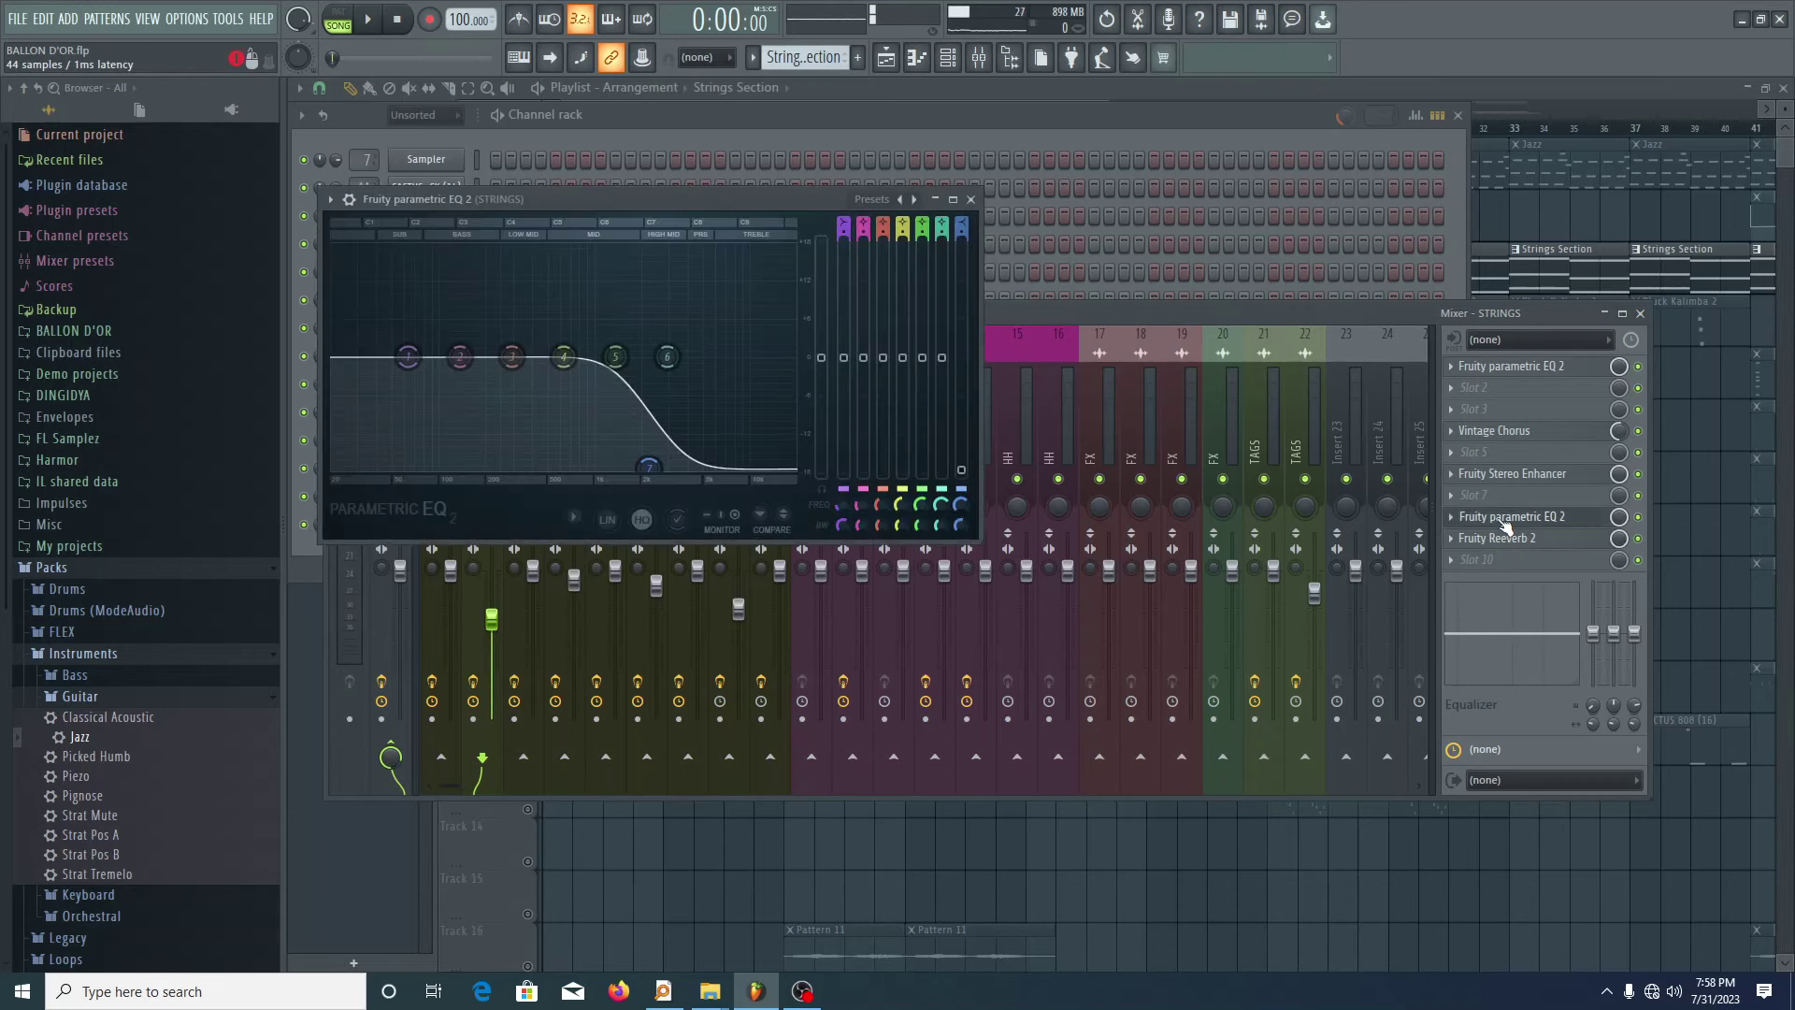
left_click(1510, 520)
left_click(1506, 539)
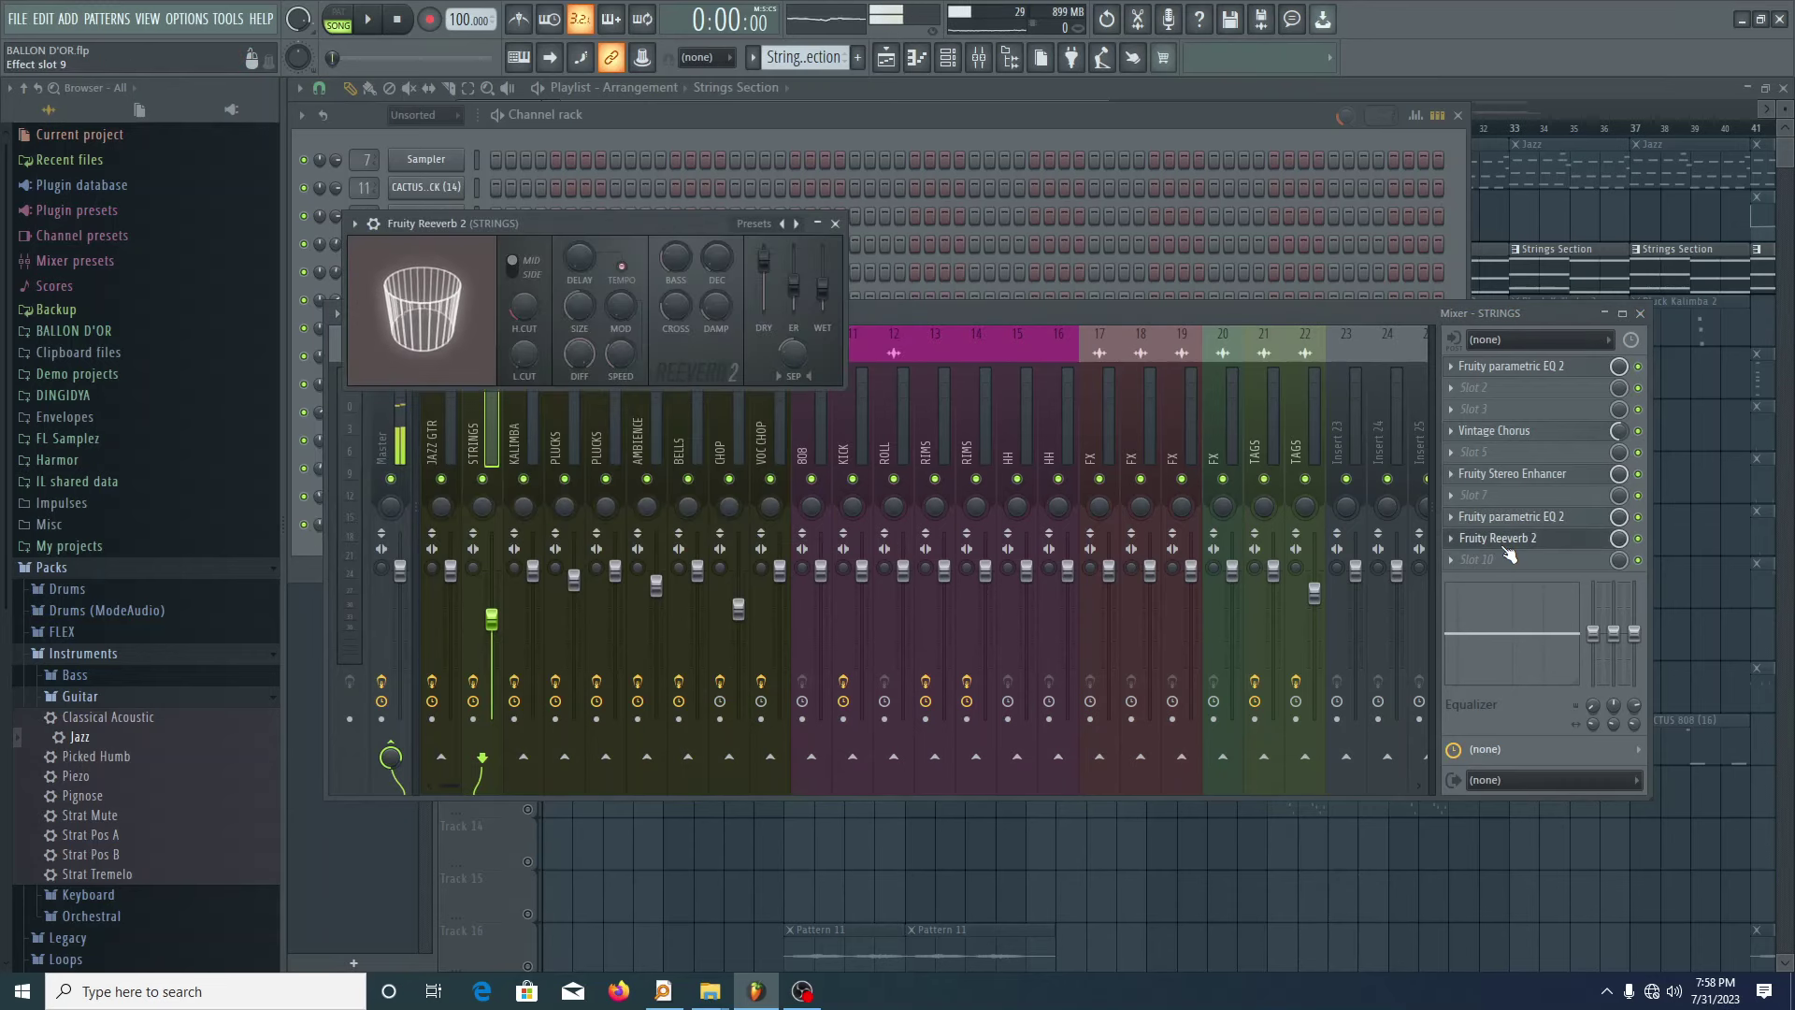
left_click(835, 224)
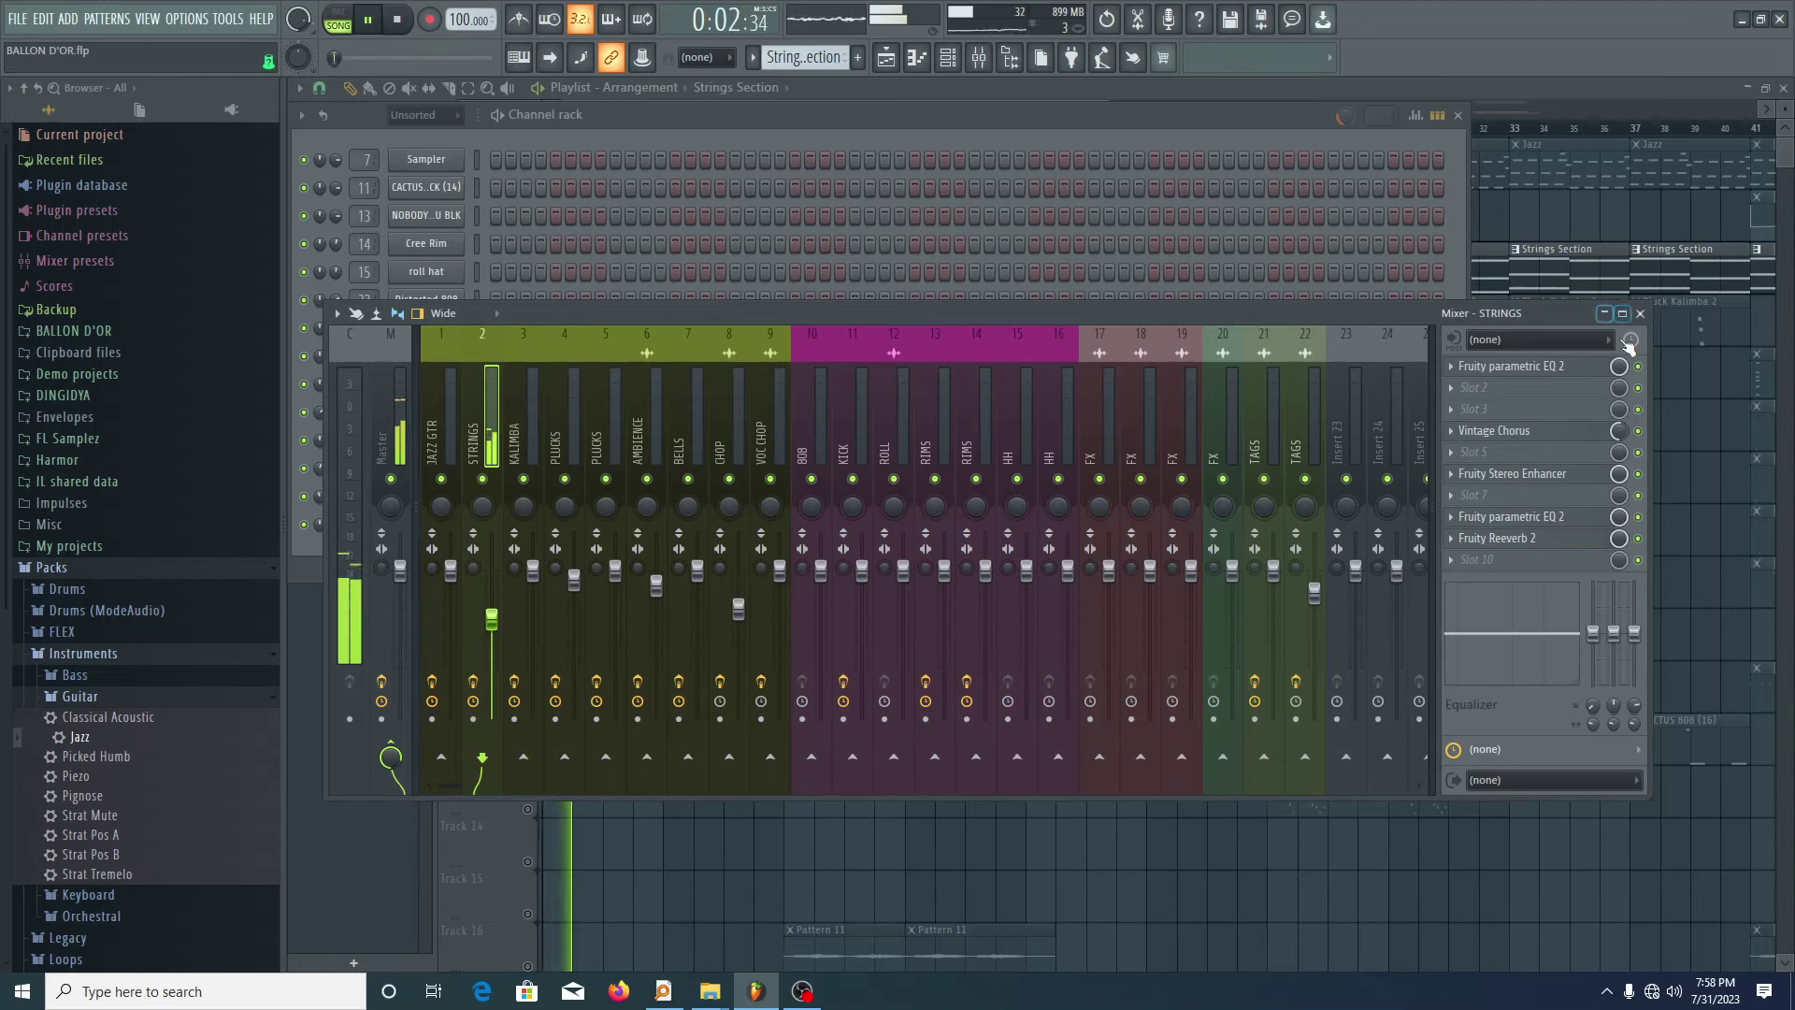
- Enable all the effect slots on the STRINGS insert
key("space")
right_click(1638, 389)
left_click(1645, 401)
key("space")
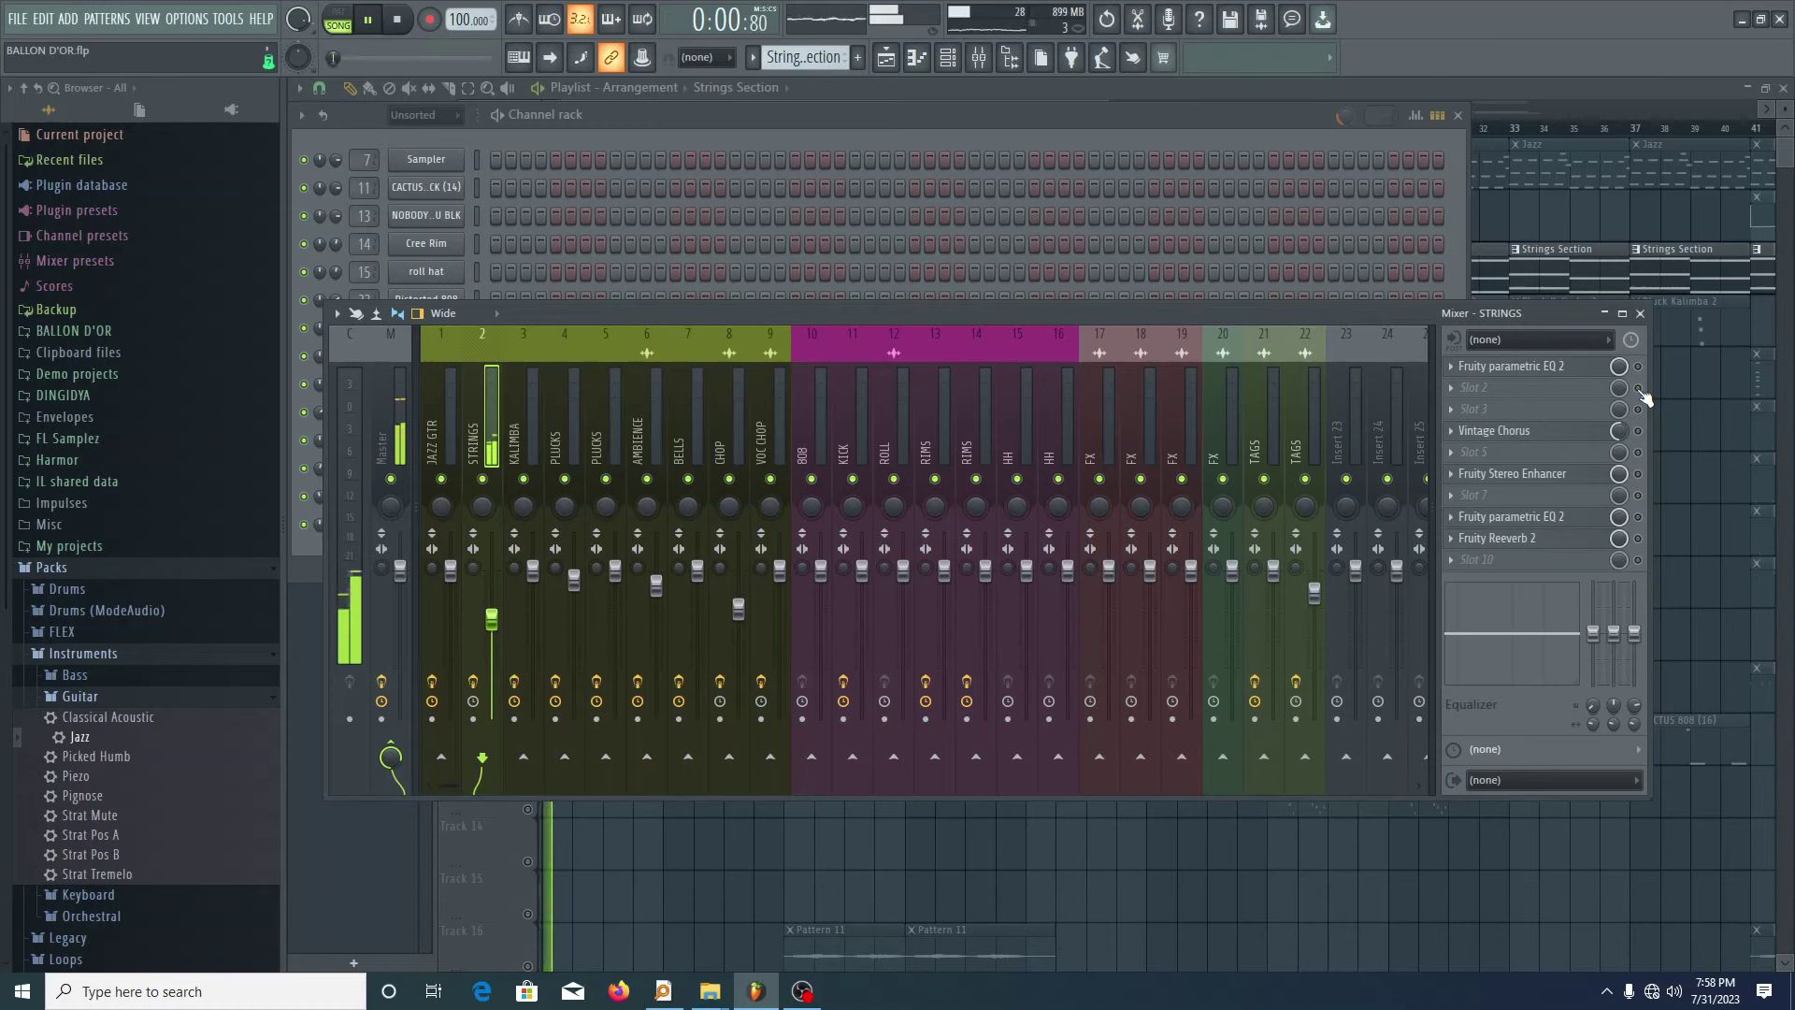
right_click(1643, 393)
left_click(1644, 401)
right_click(1641, 393)
left_click(1645, 401)
right_click(1642, 394)
left_click(1645, 400)
- Close the mixer and channel rack, unmute Track 1, and play the full arrangement
left_click(1640, 314)
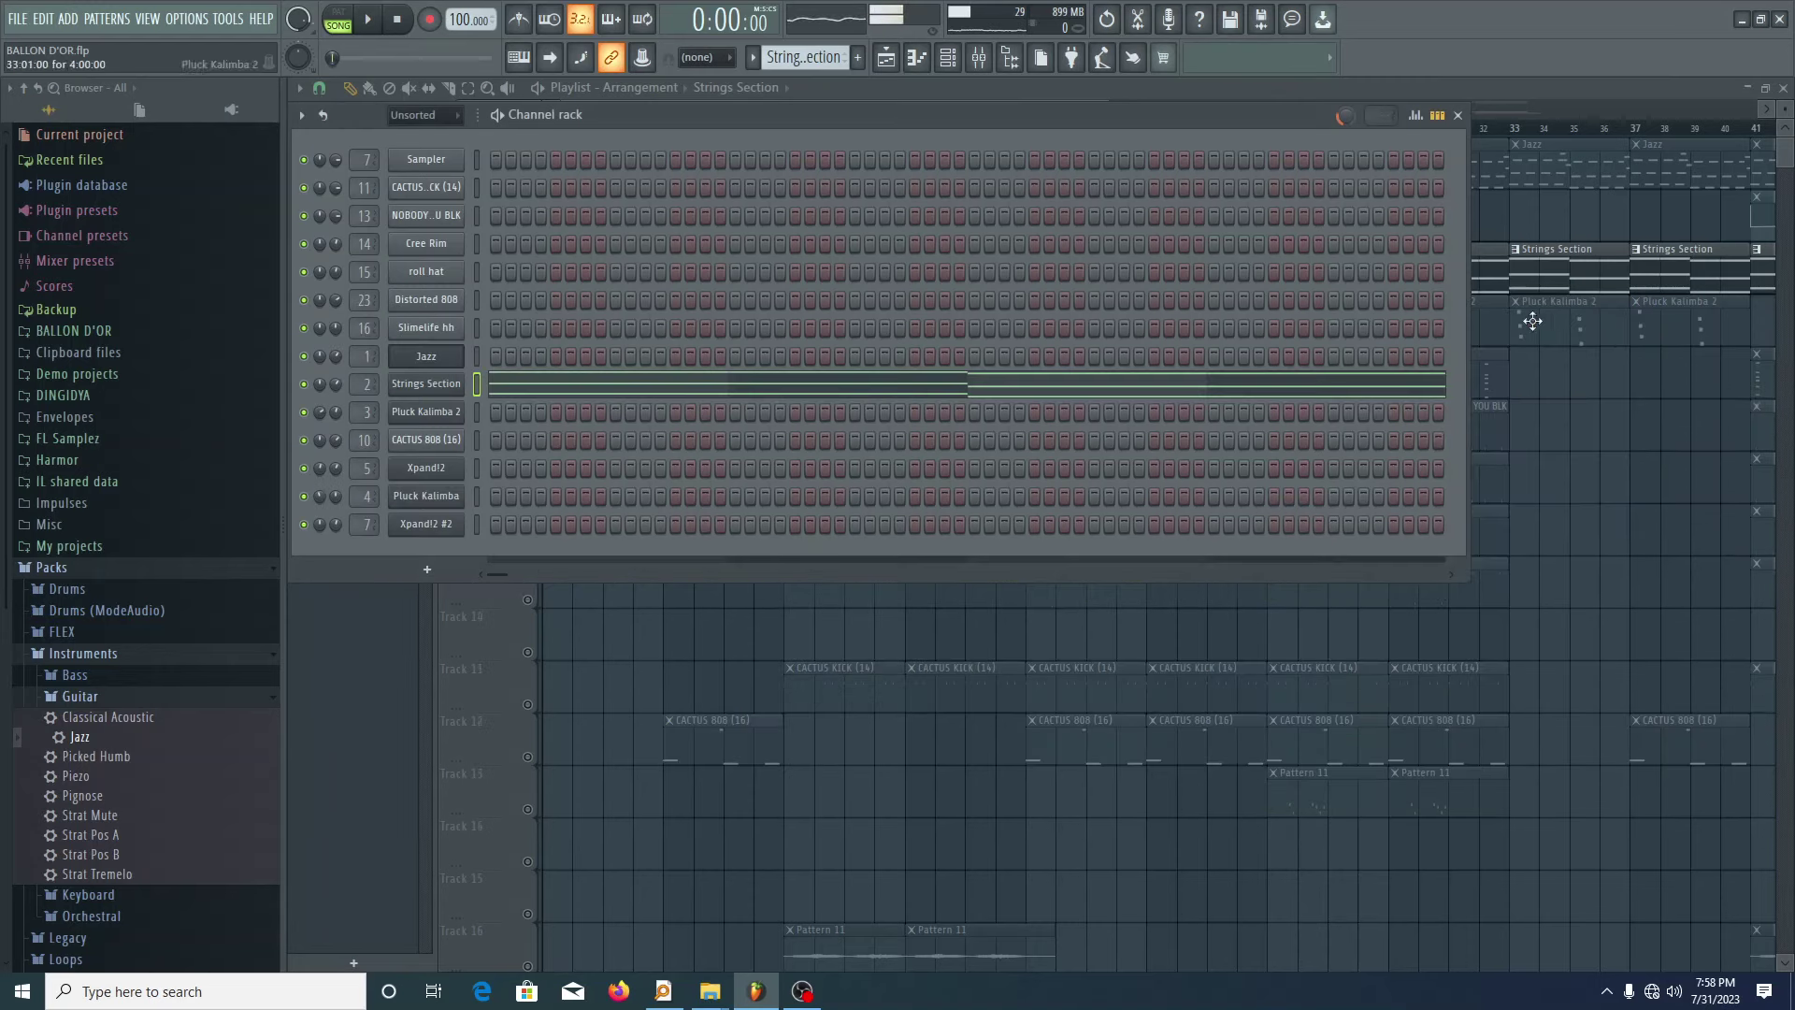
key("space")
left_click(1459, 115)
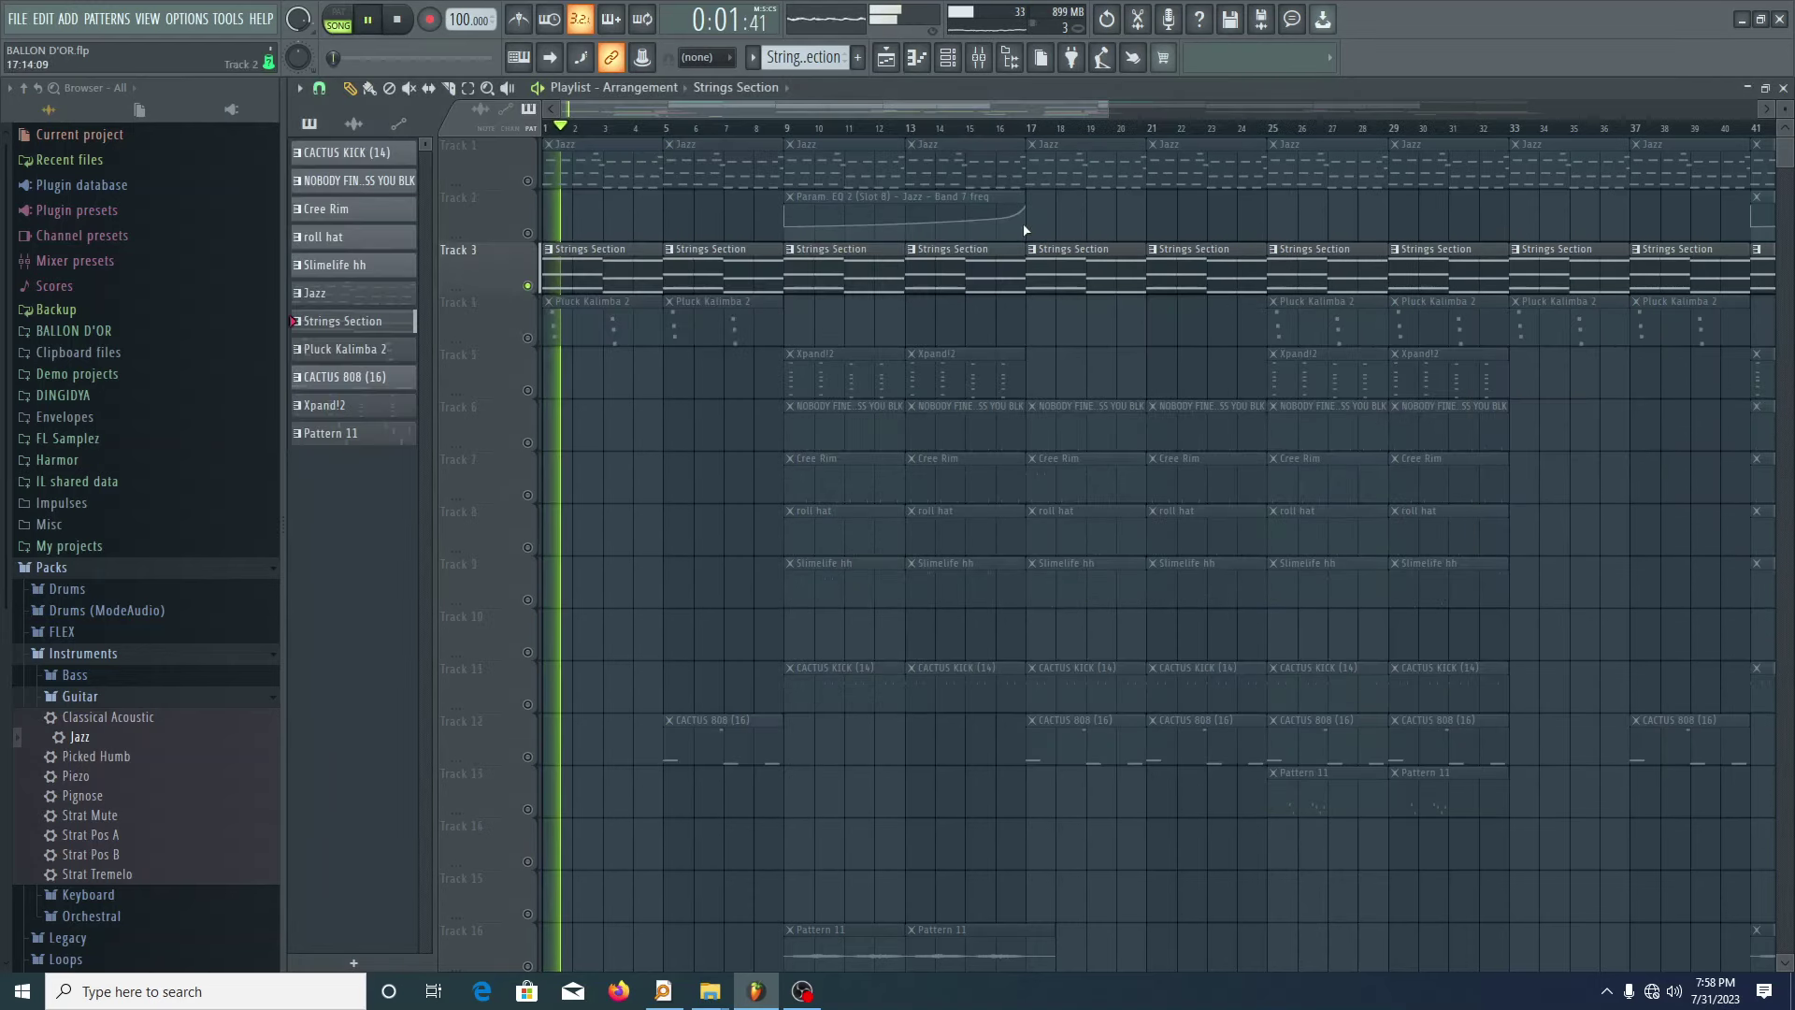
key("space")
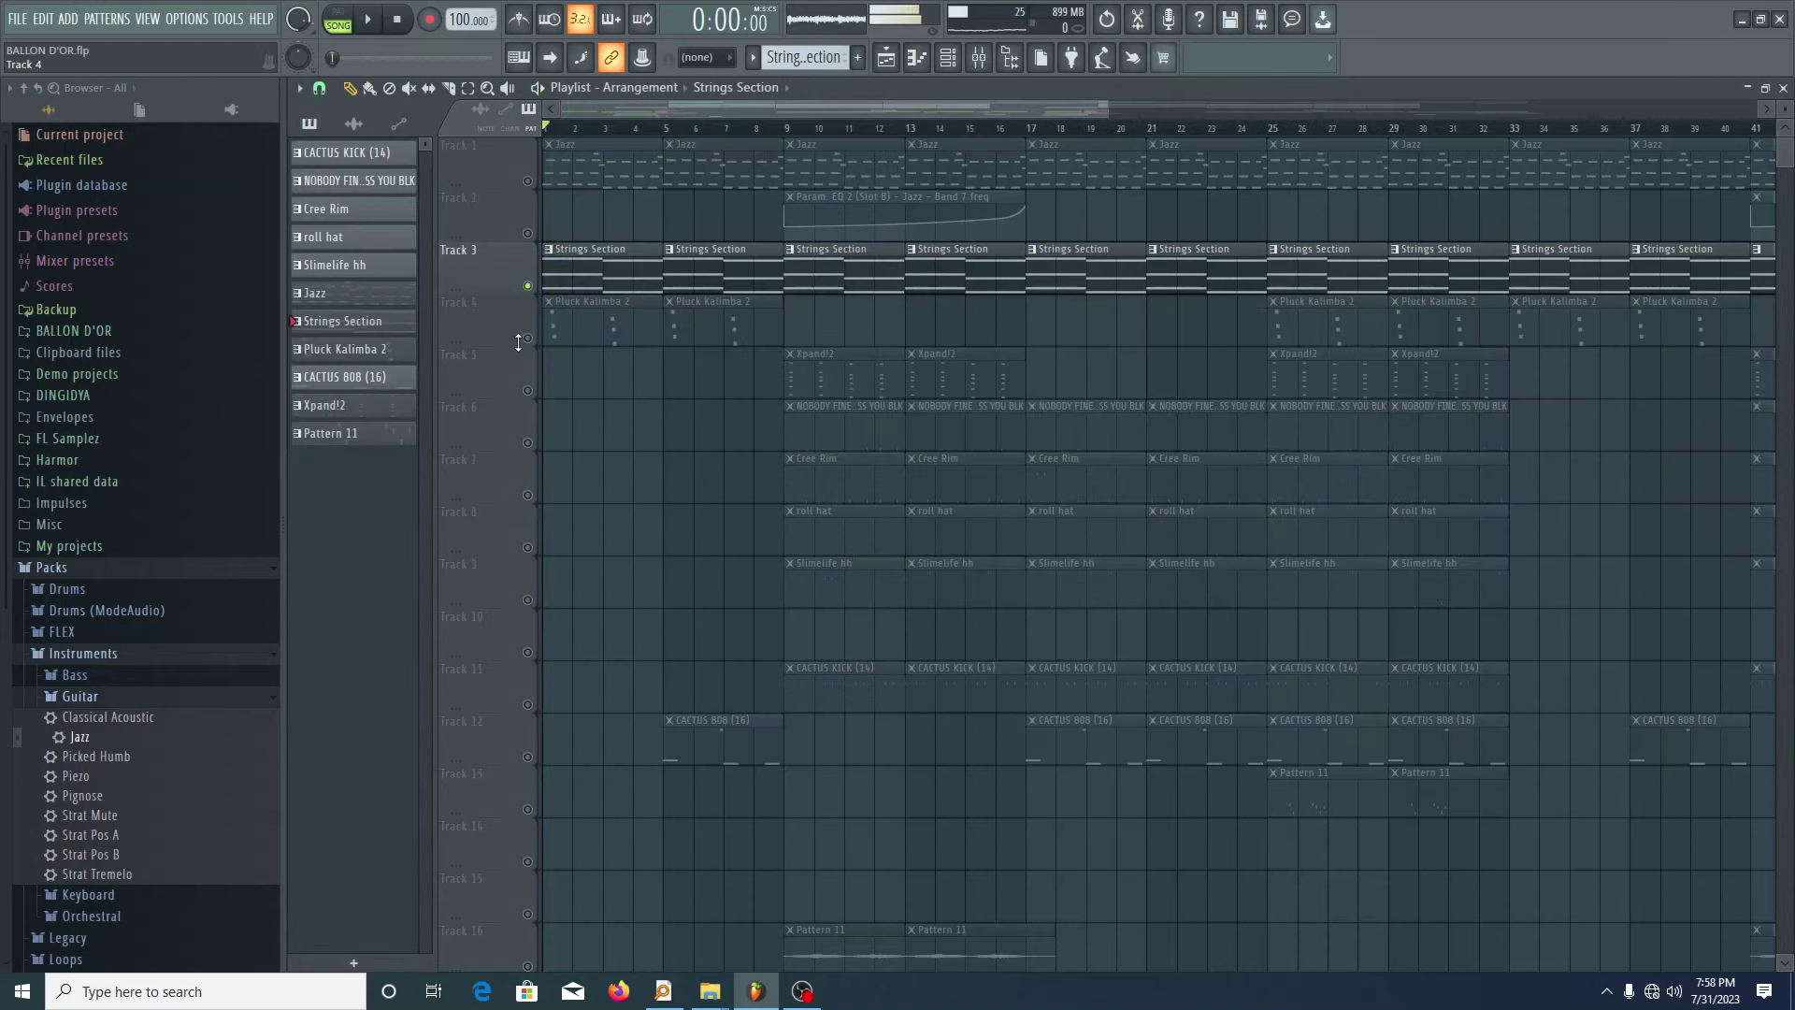
left_click(527, 181)
key("space")
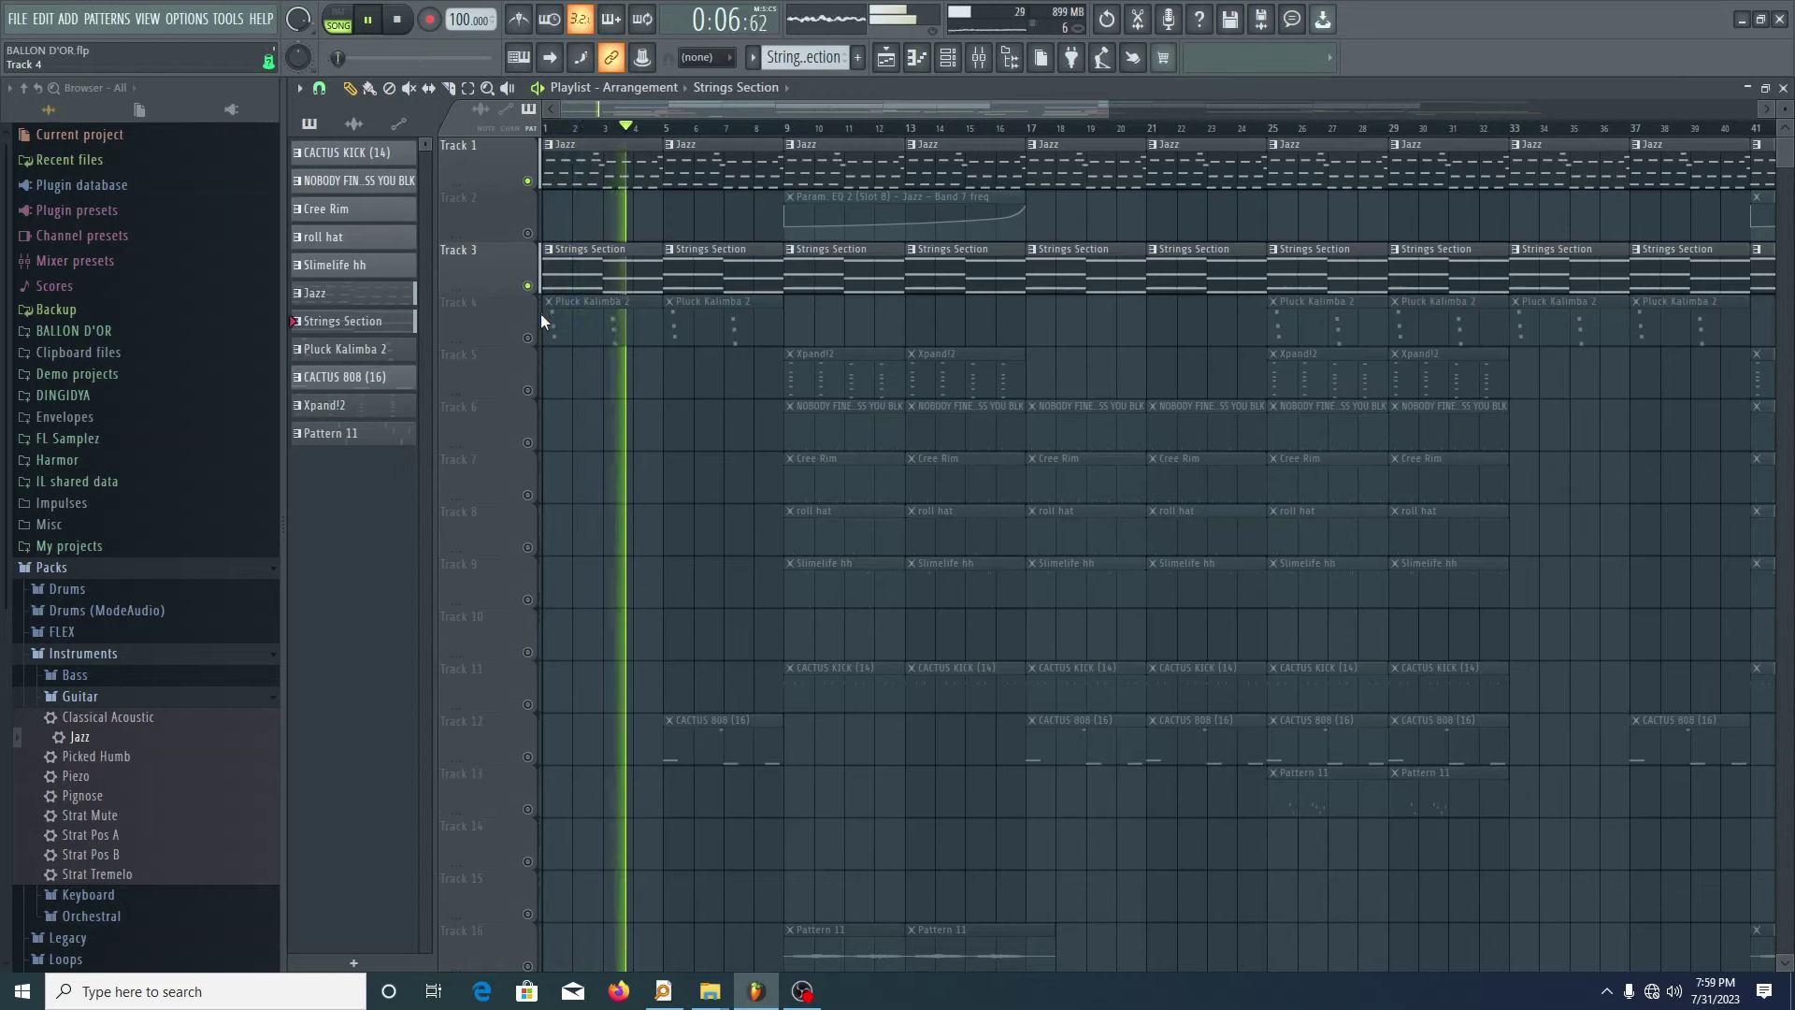
- Stop playback and solo Track 4 with the Pluck Kalimba 2 pattern selected
key("space")
right_click(527, 338)
left_click(599, 303)
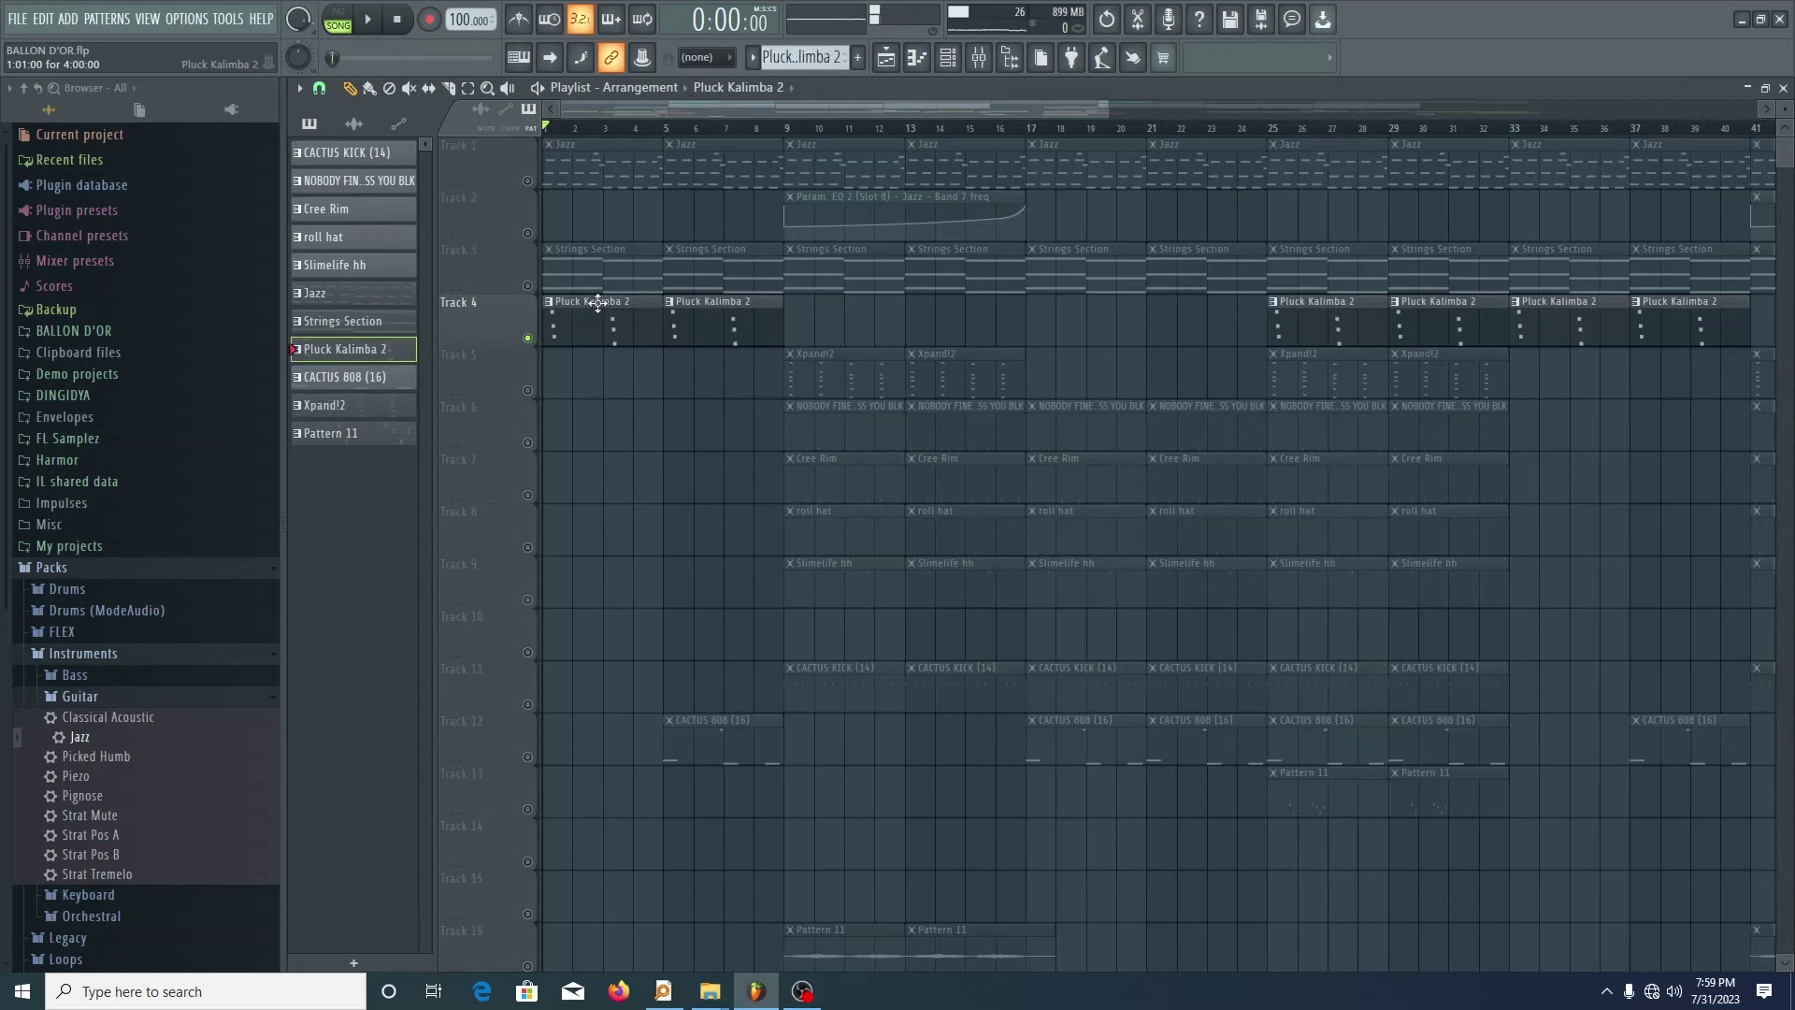
- View the Pluck Kalimba 2 instrument, then bring up the plugin list for a new channel
left_click(947, 58)
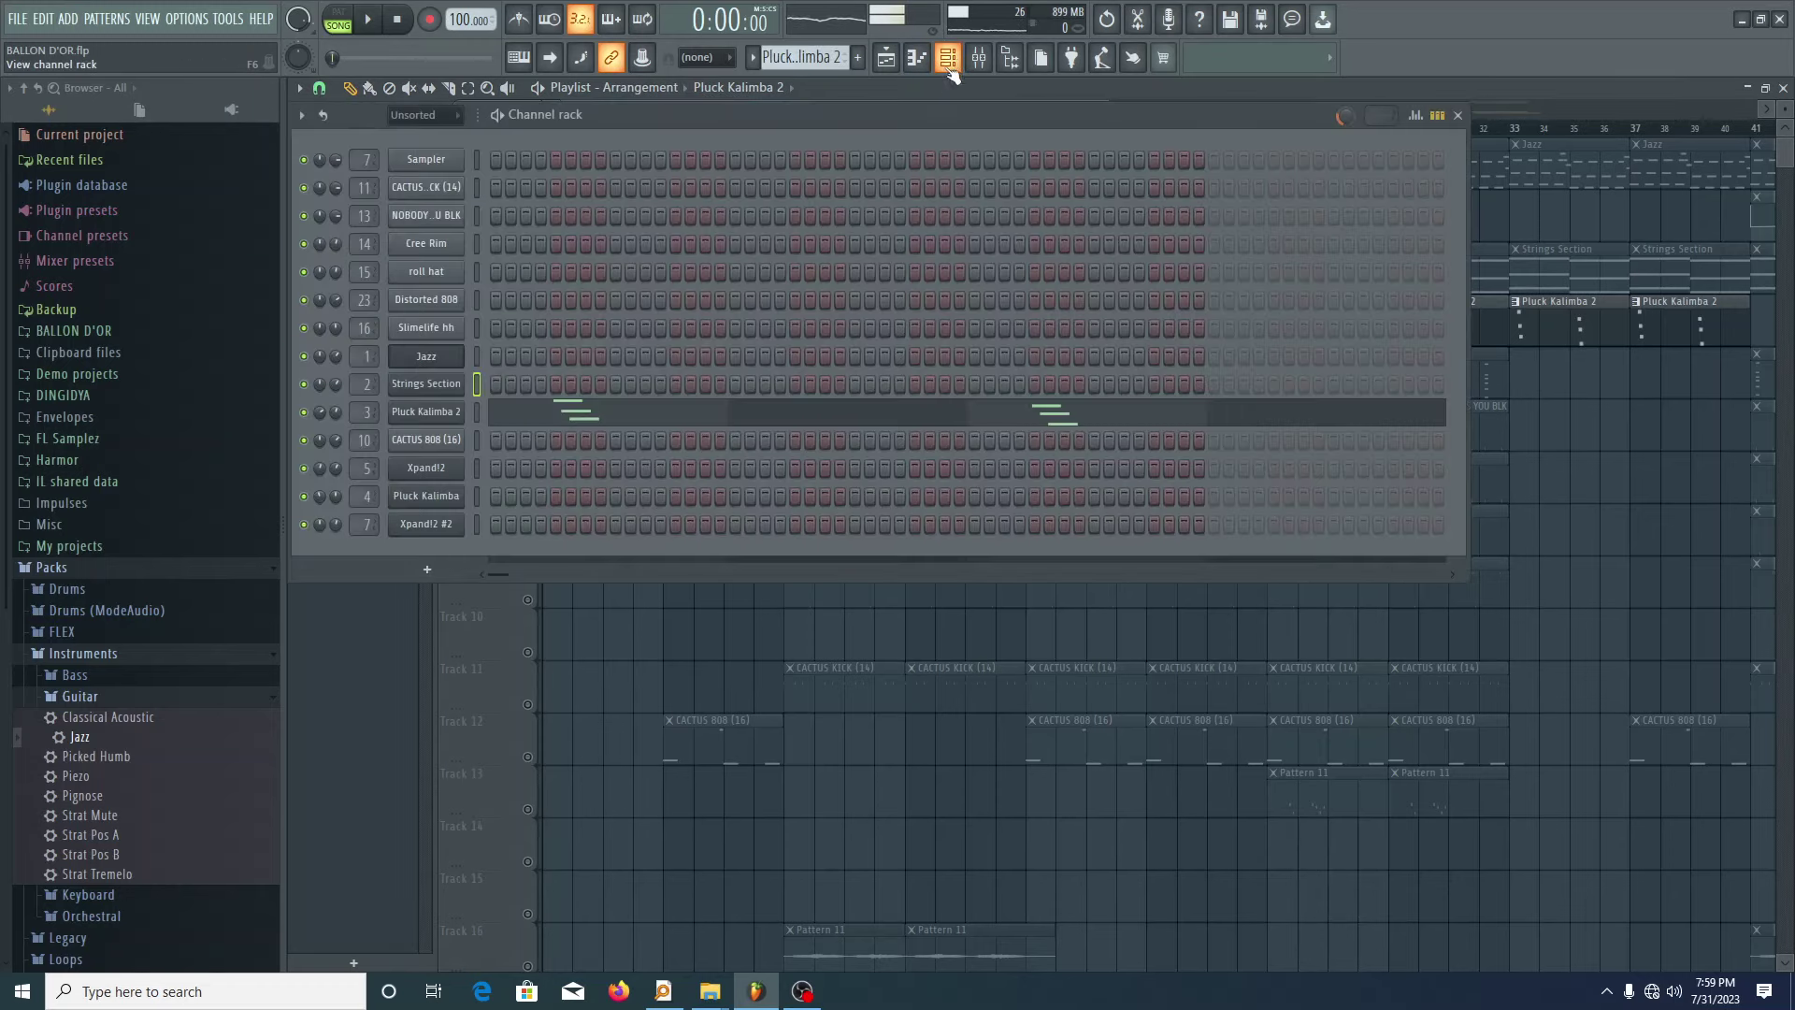
left_click(426, 411)
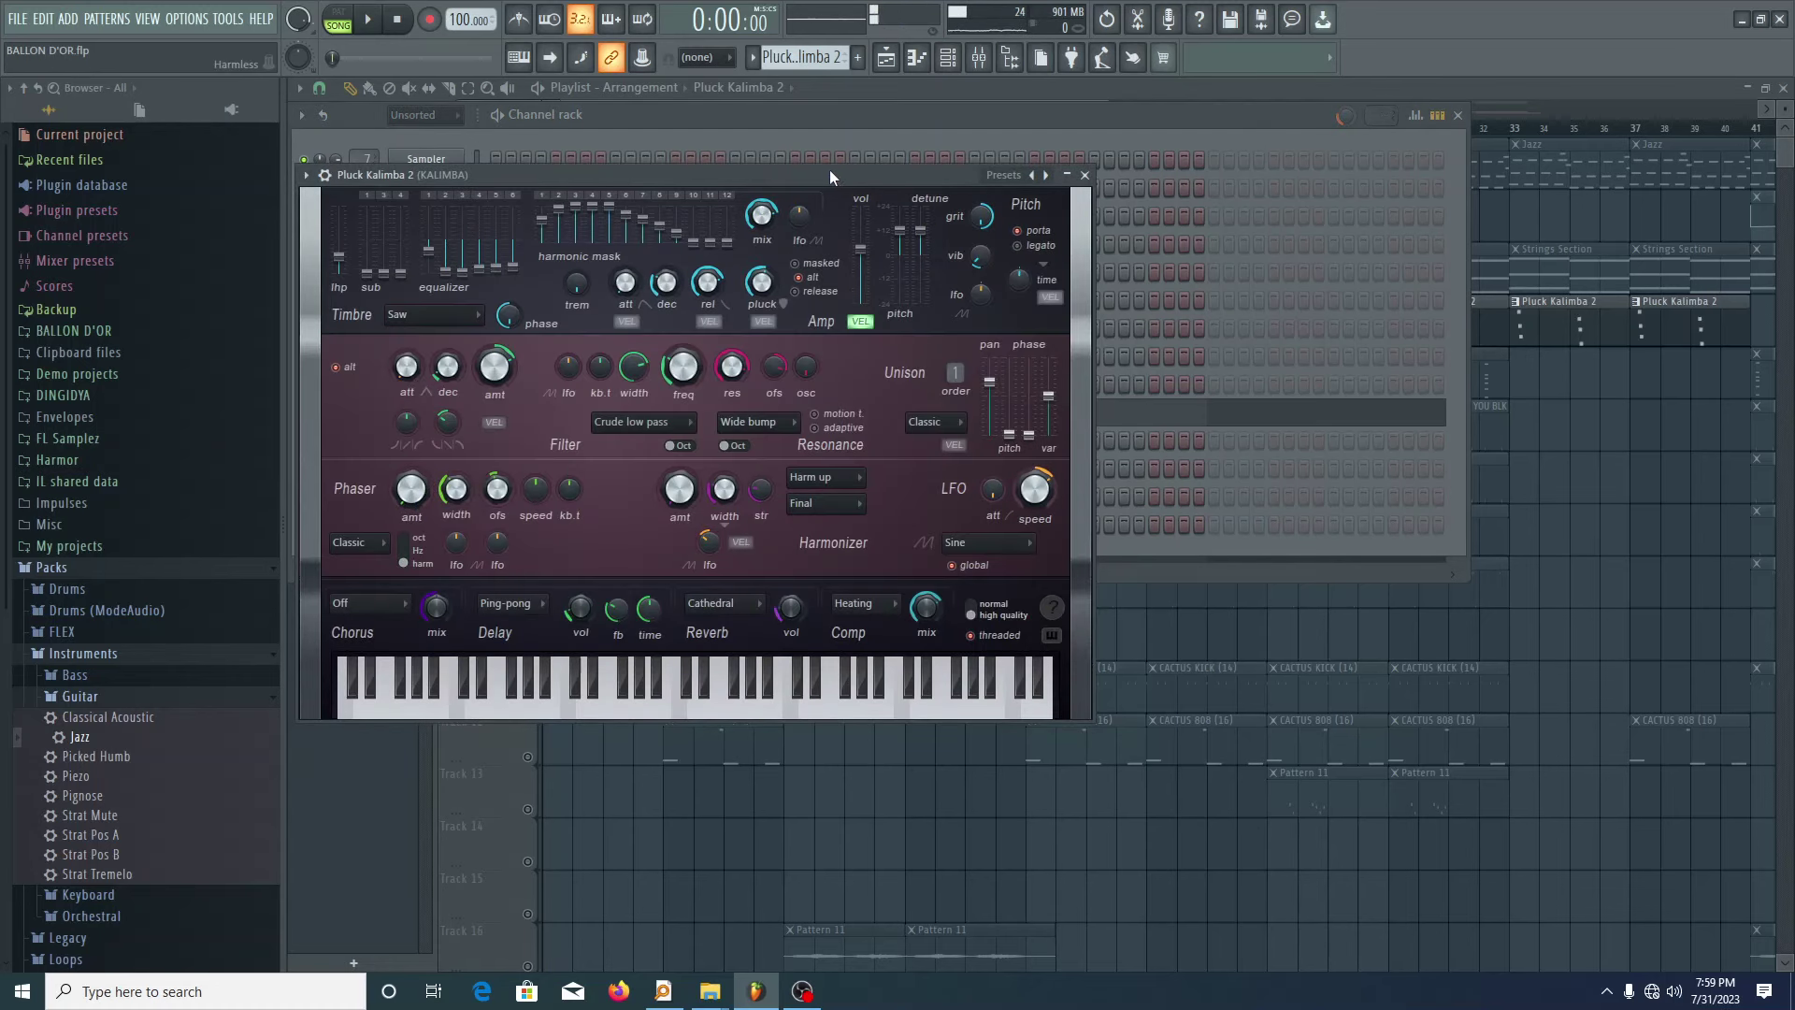
left_click_drag(838, 167, 915, 169)
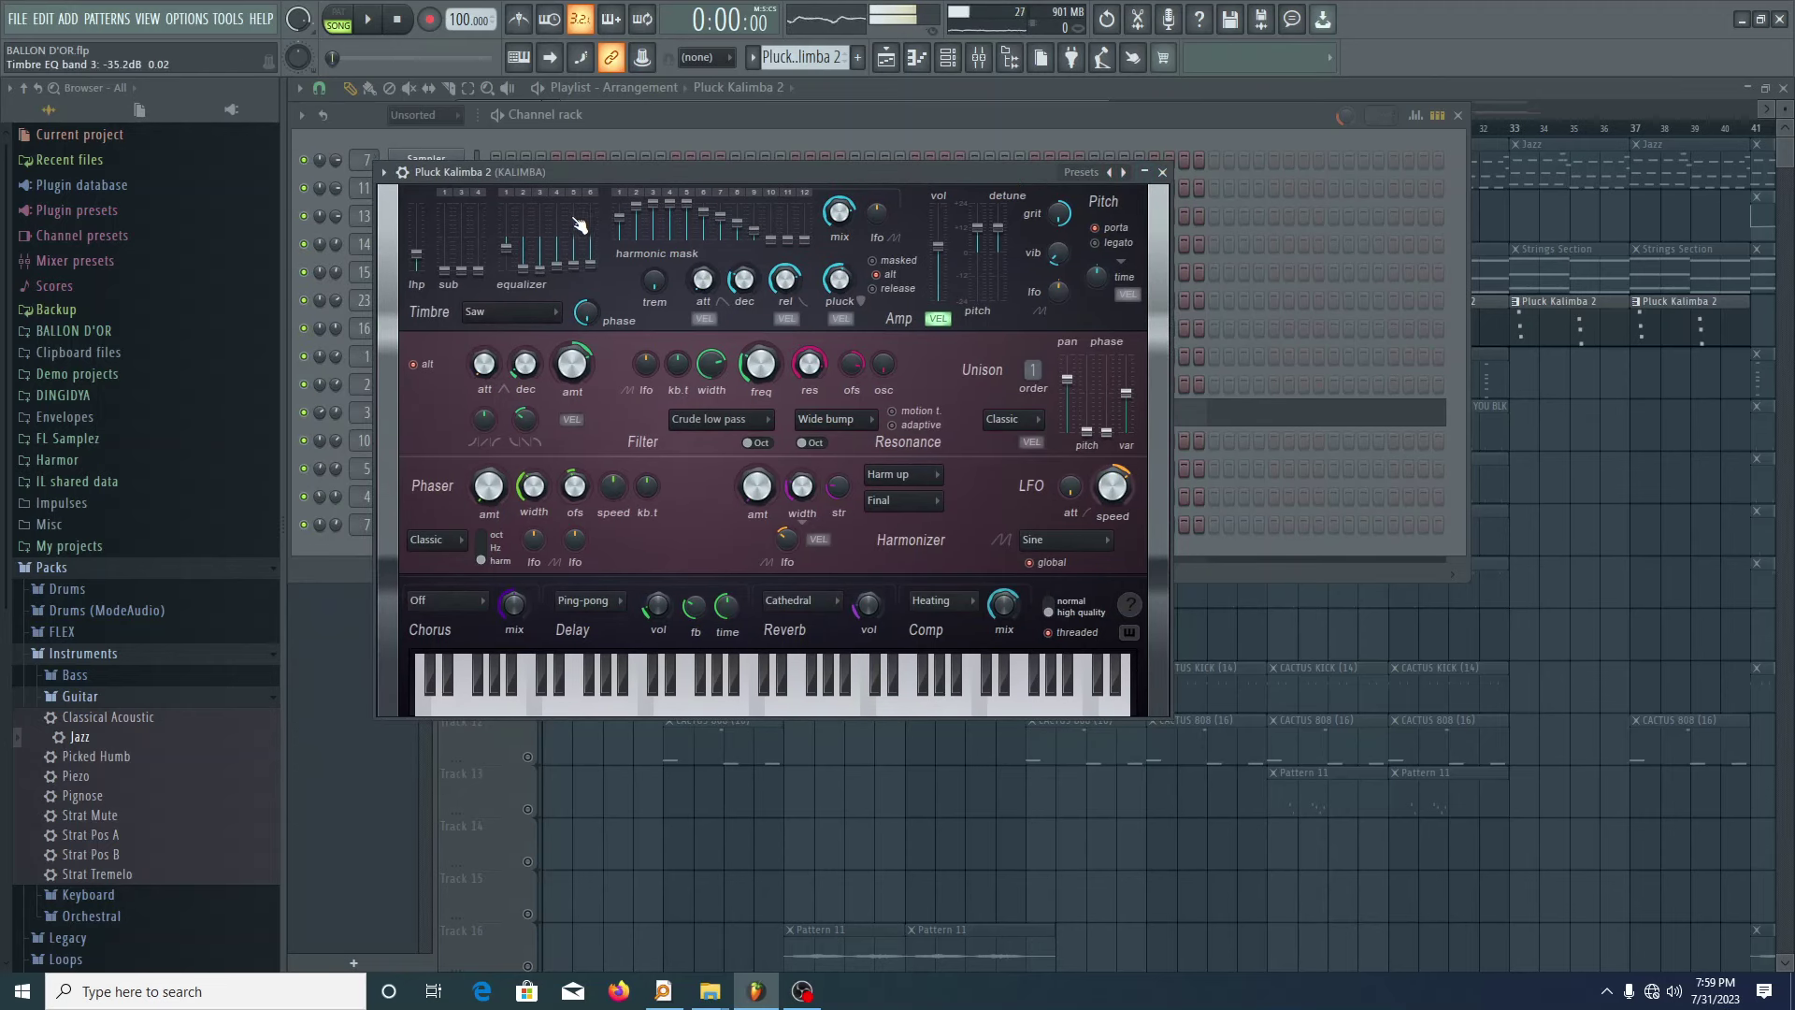
left_click(1163, 172)
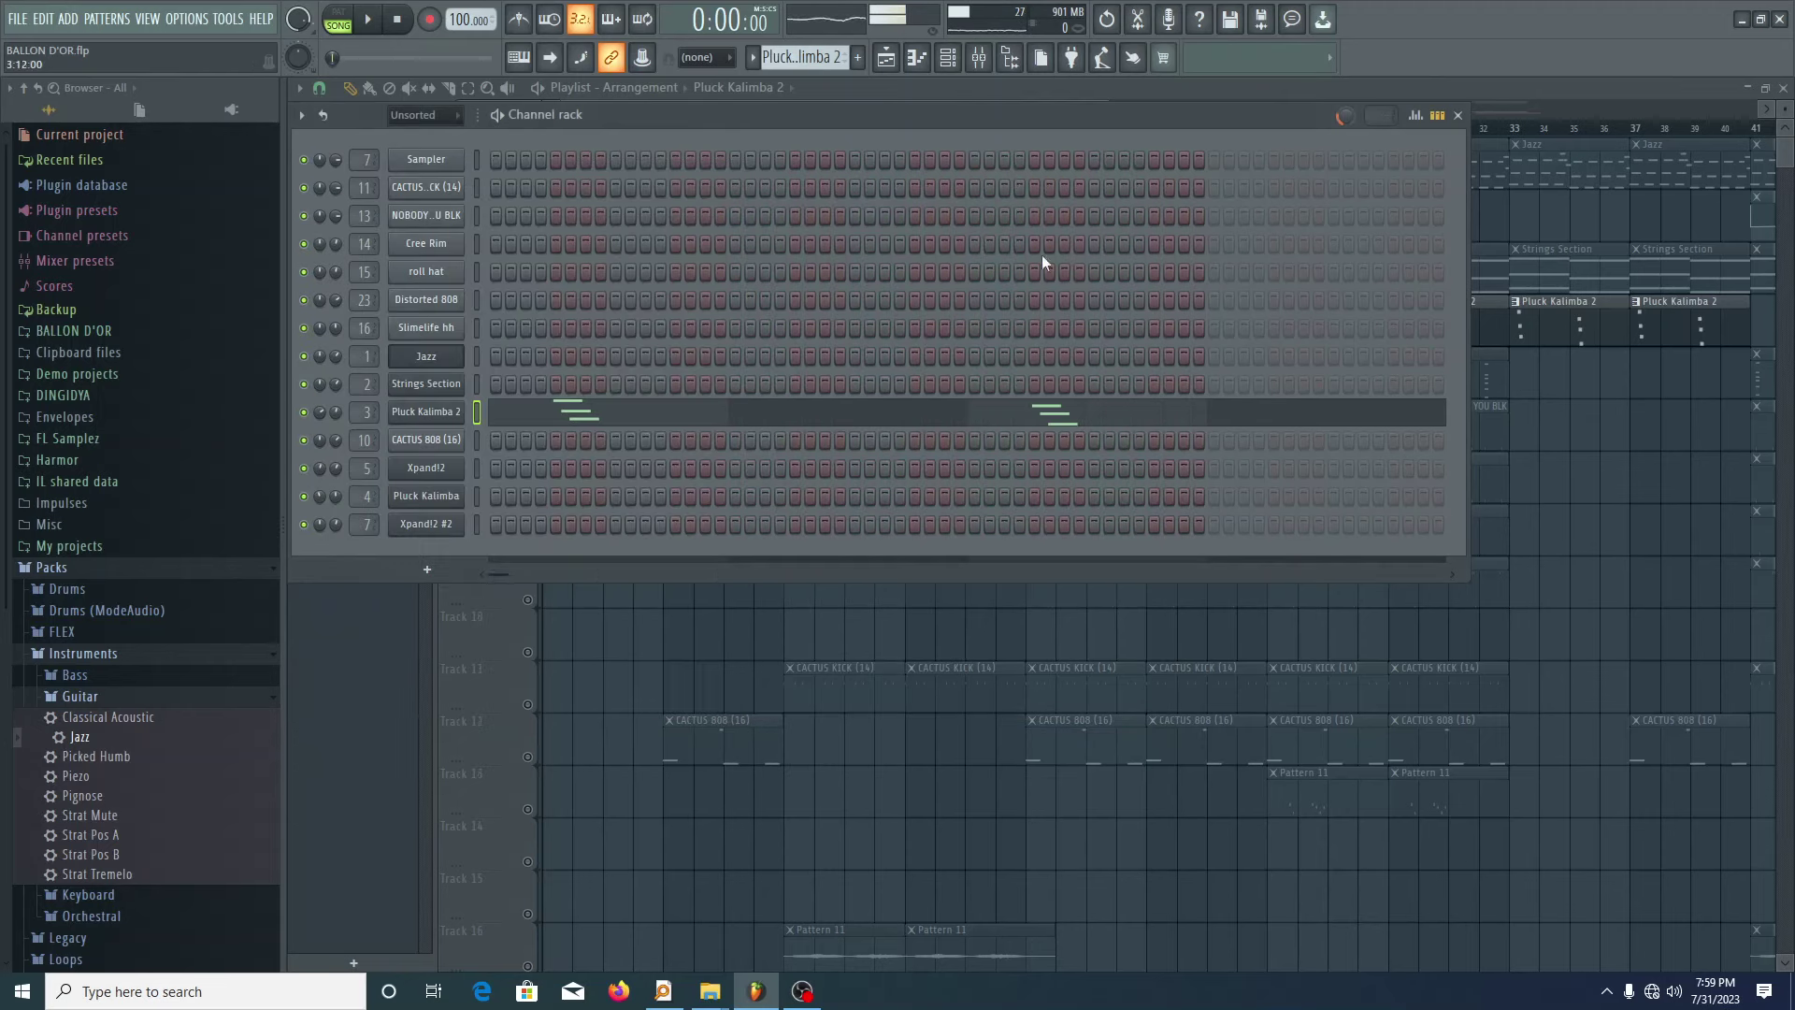
left_click(435, 570)
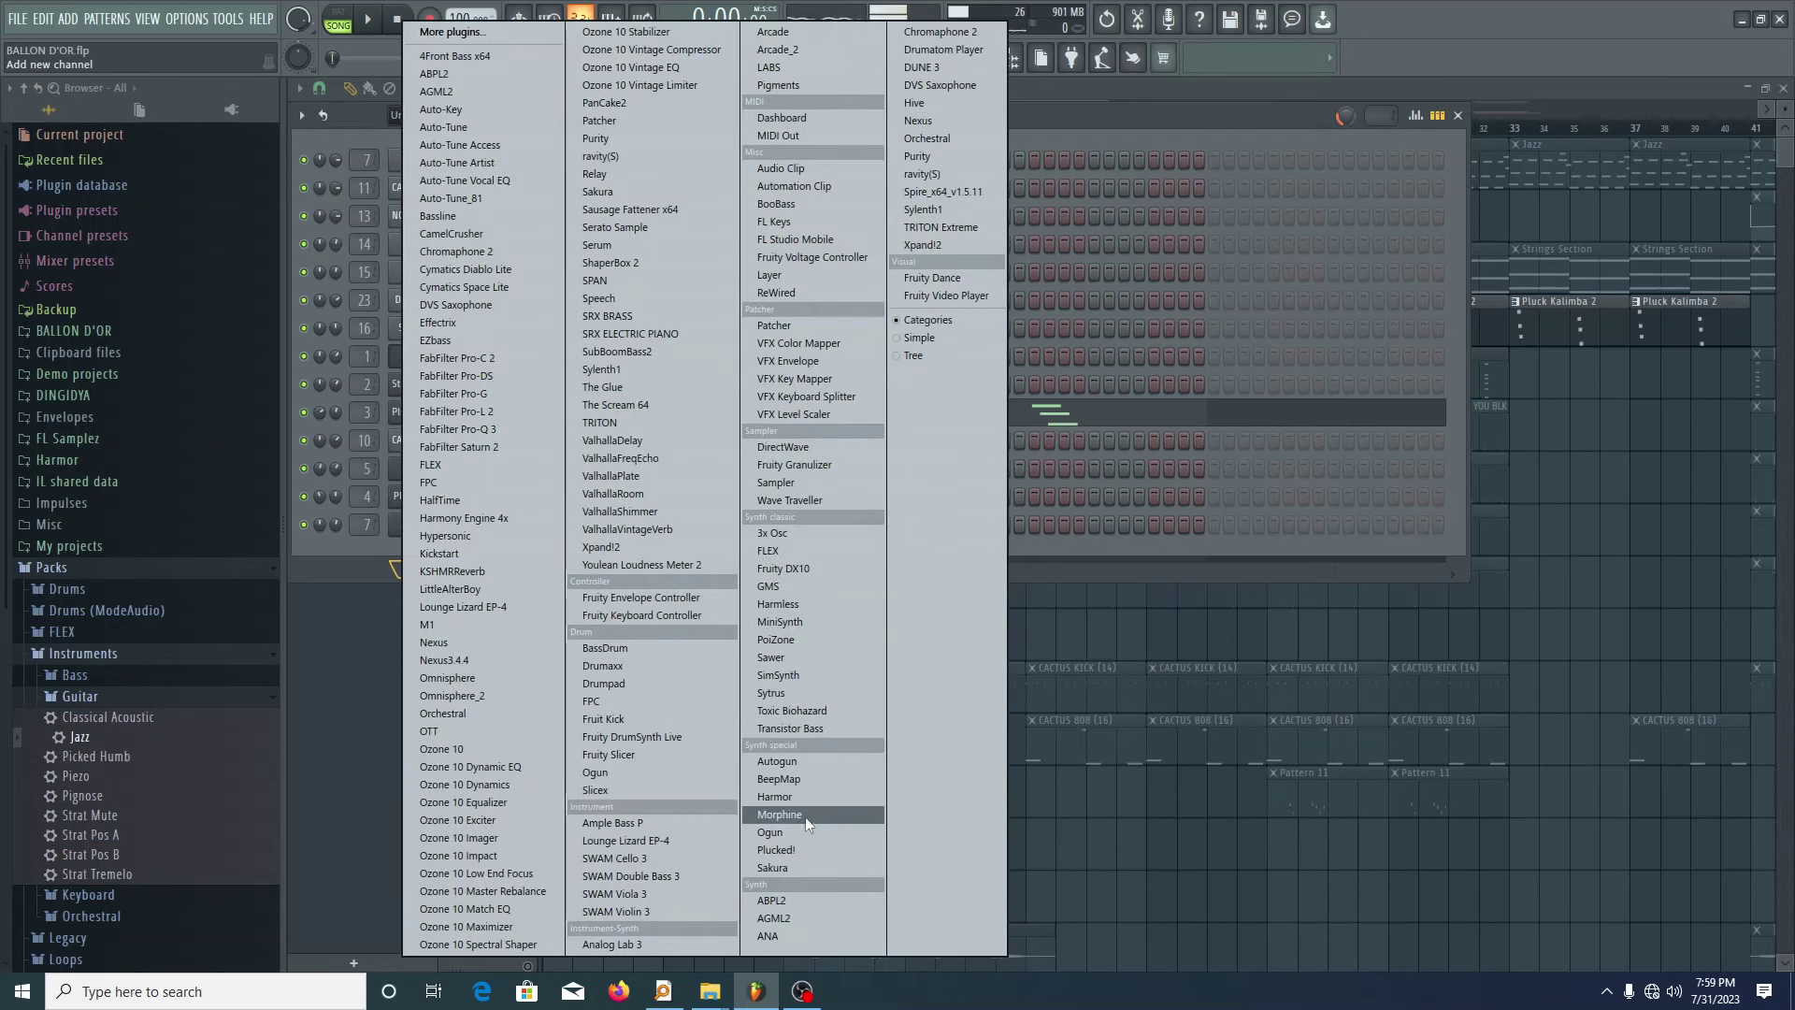
- Add a Harmor channel, browse its preset list, then close and delete it
left_click(791, 798)
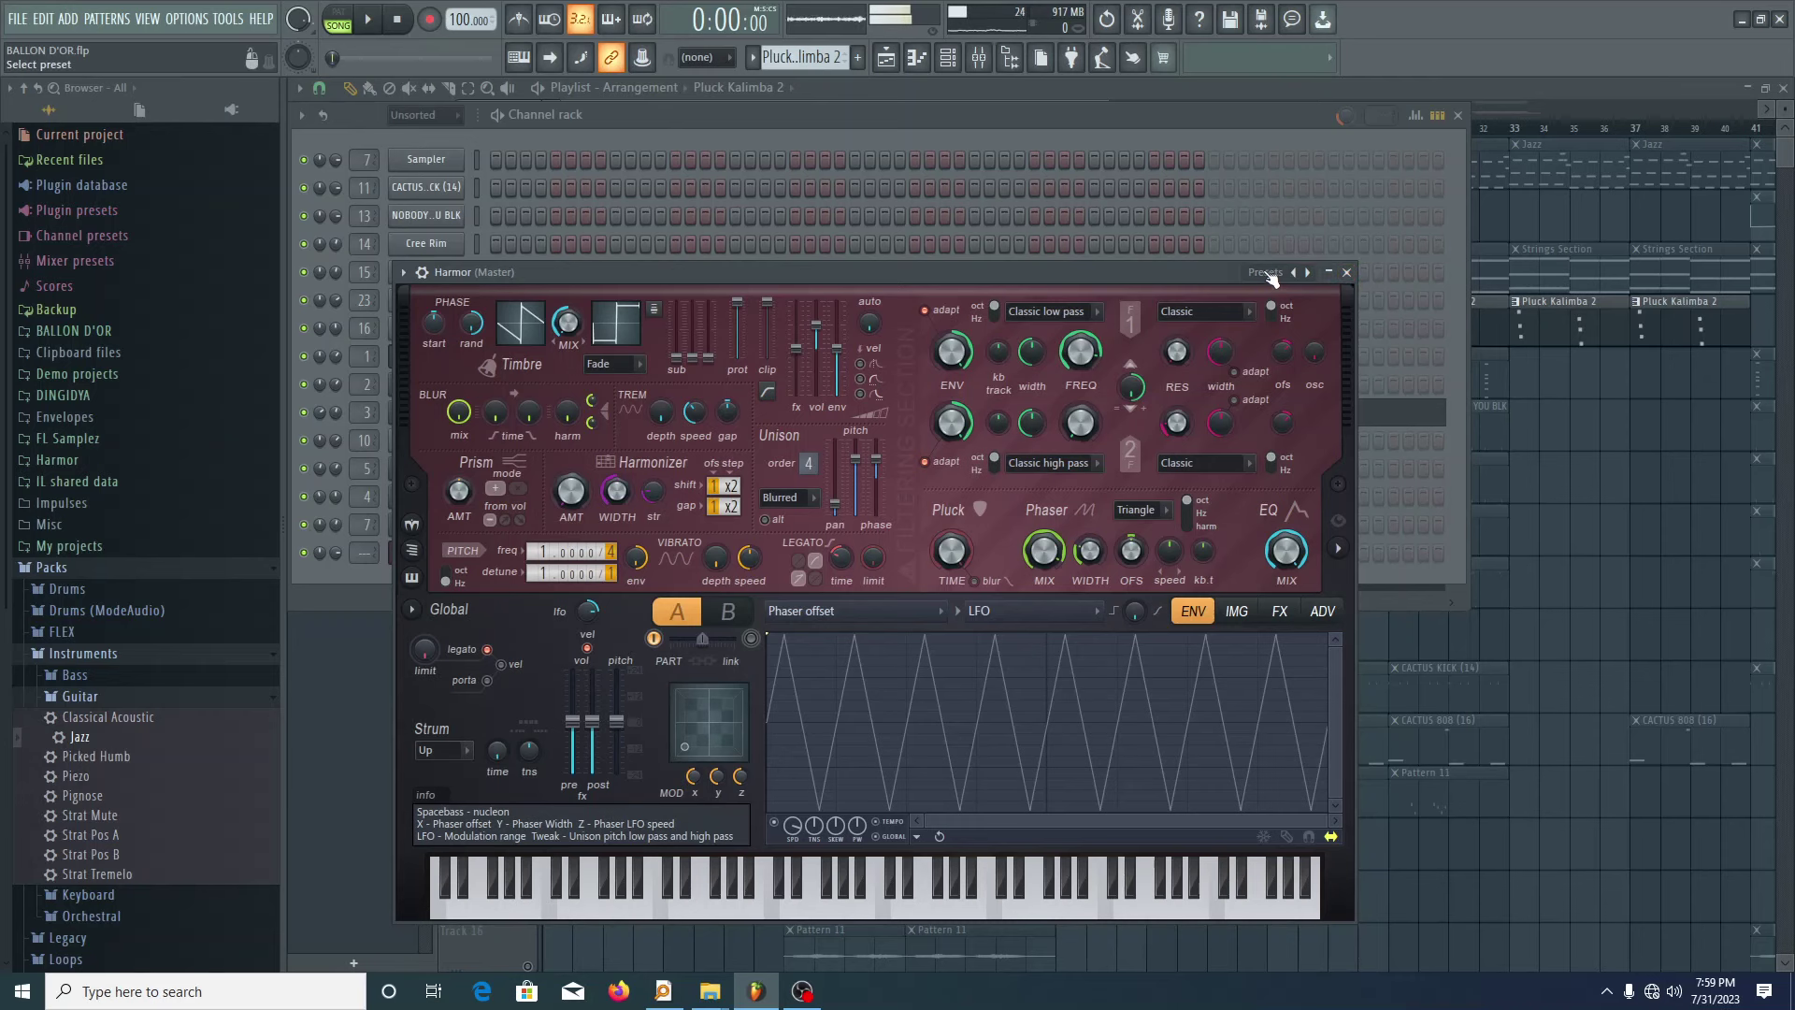
left_click(1268, 273)
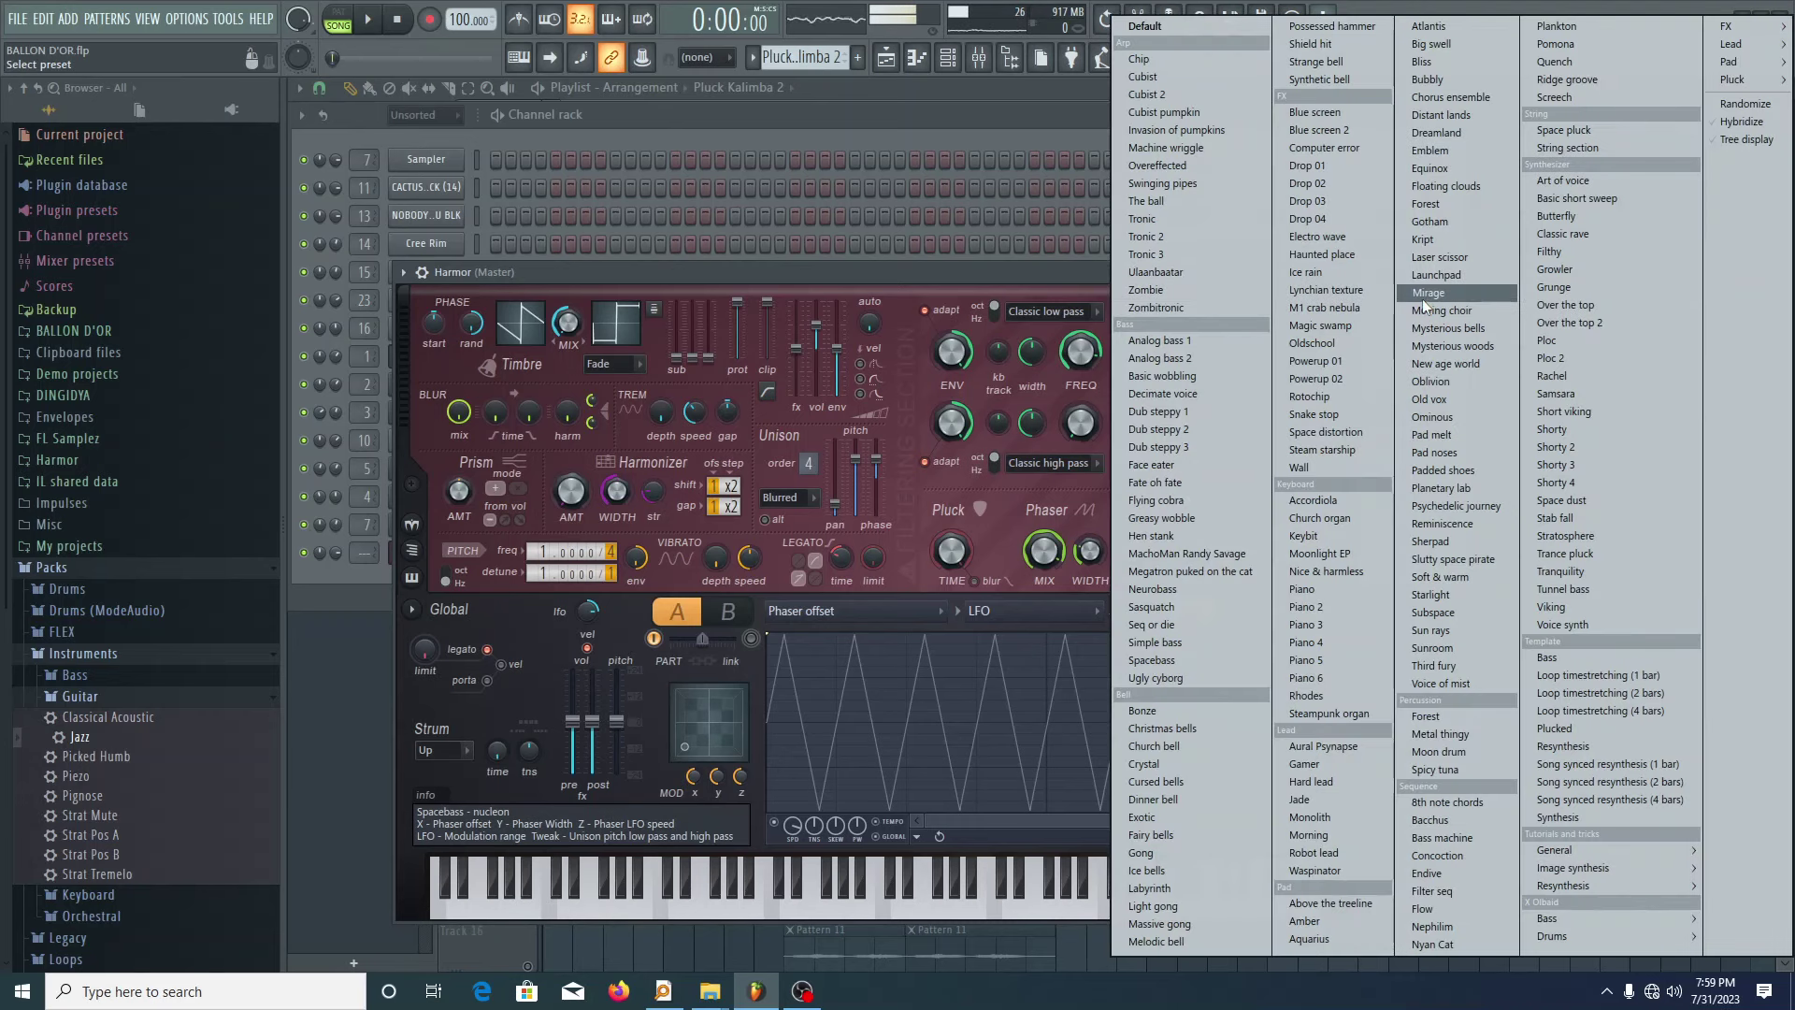
left_click(999, 277)
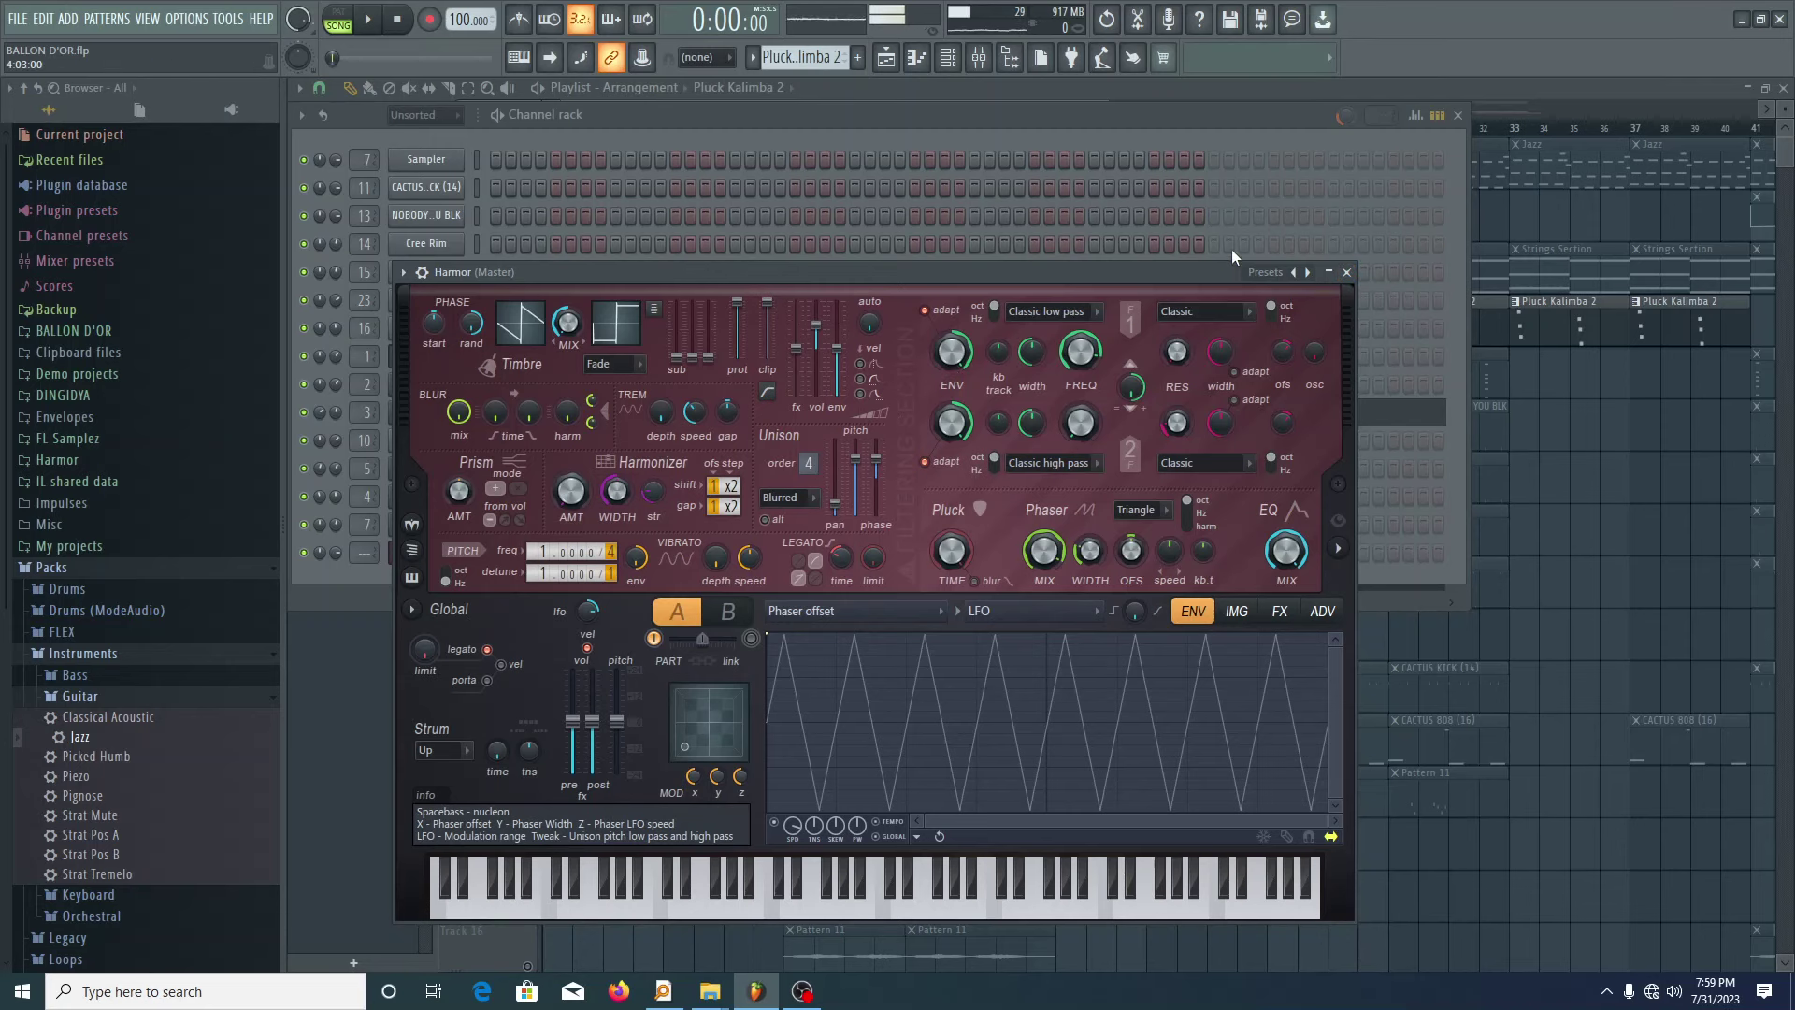
left_click(1346, 273)
right_click(465, 553)
left_click(557, 727)
- Show all channels and open Pluck Kalimba 2, leaving its preset unchanged
left_click(412, 114)
left_click(406, 135)
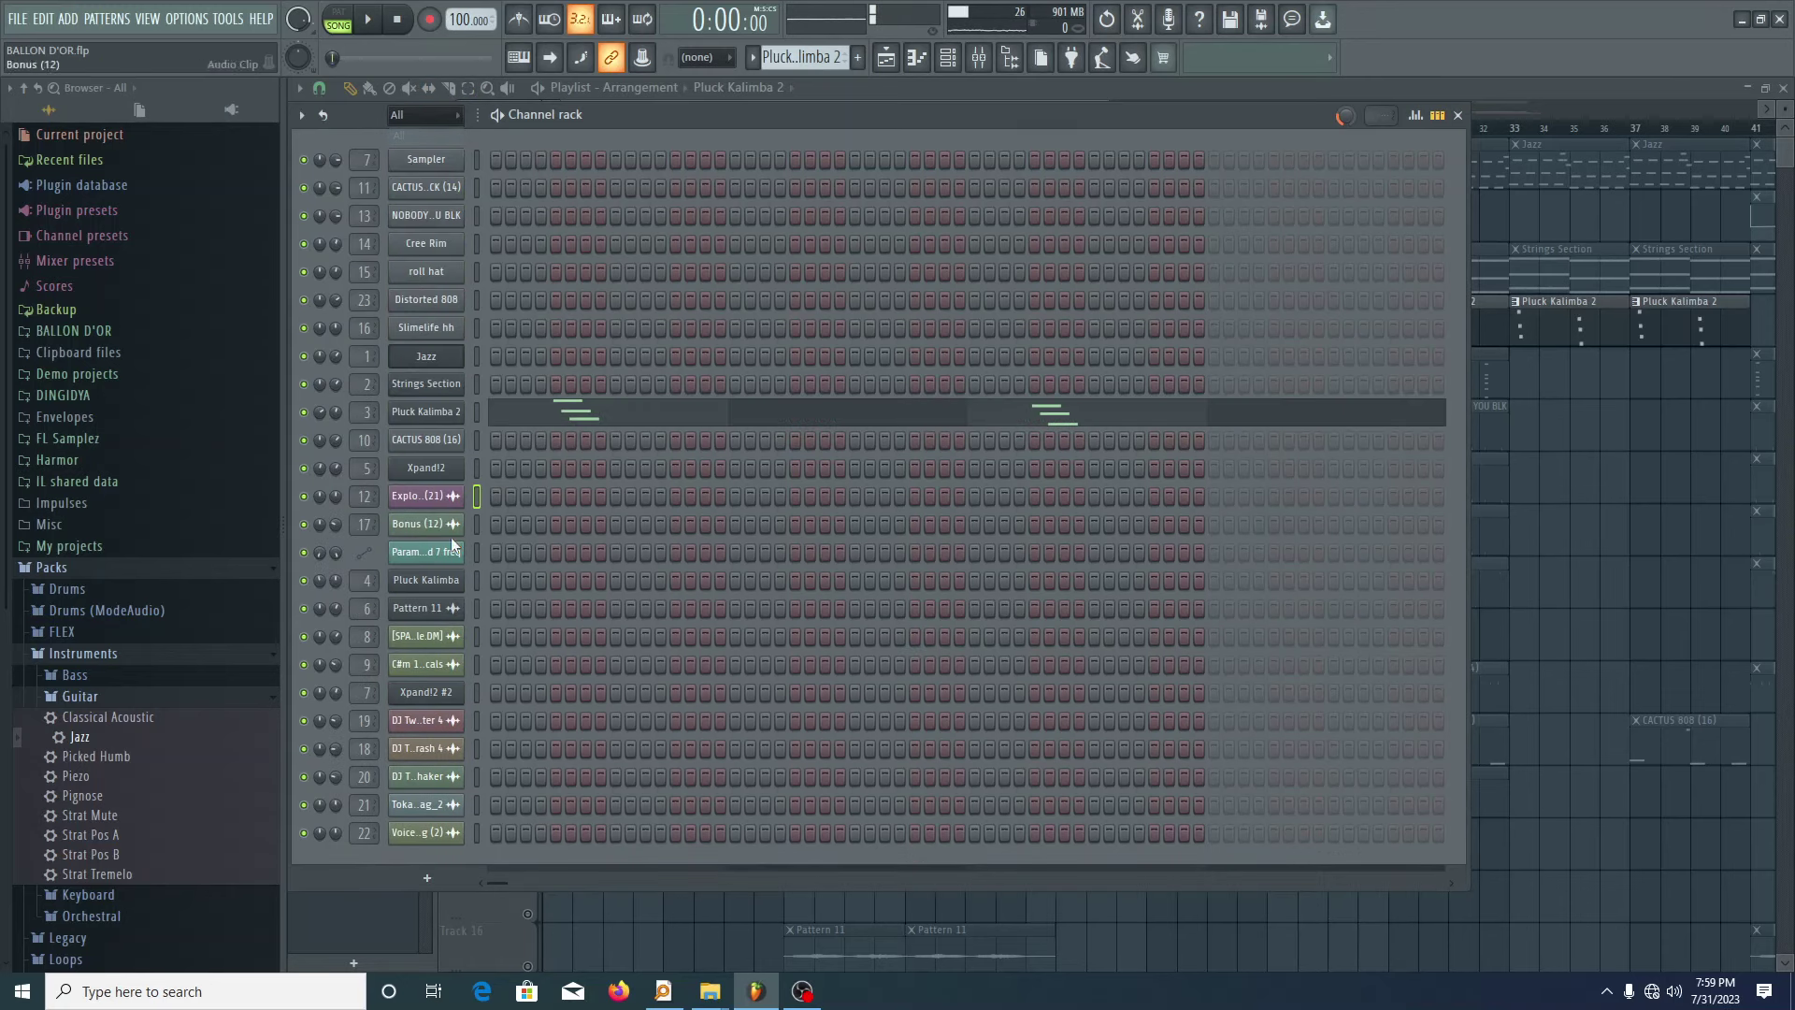
left_click(420, 413)
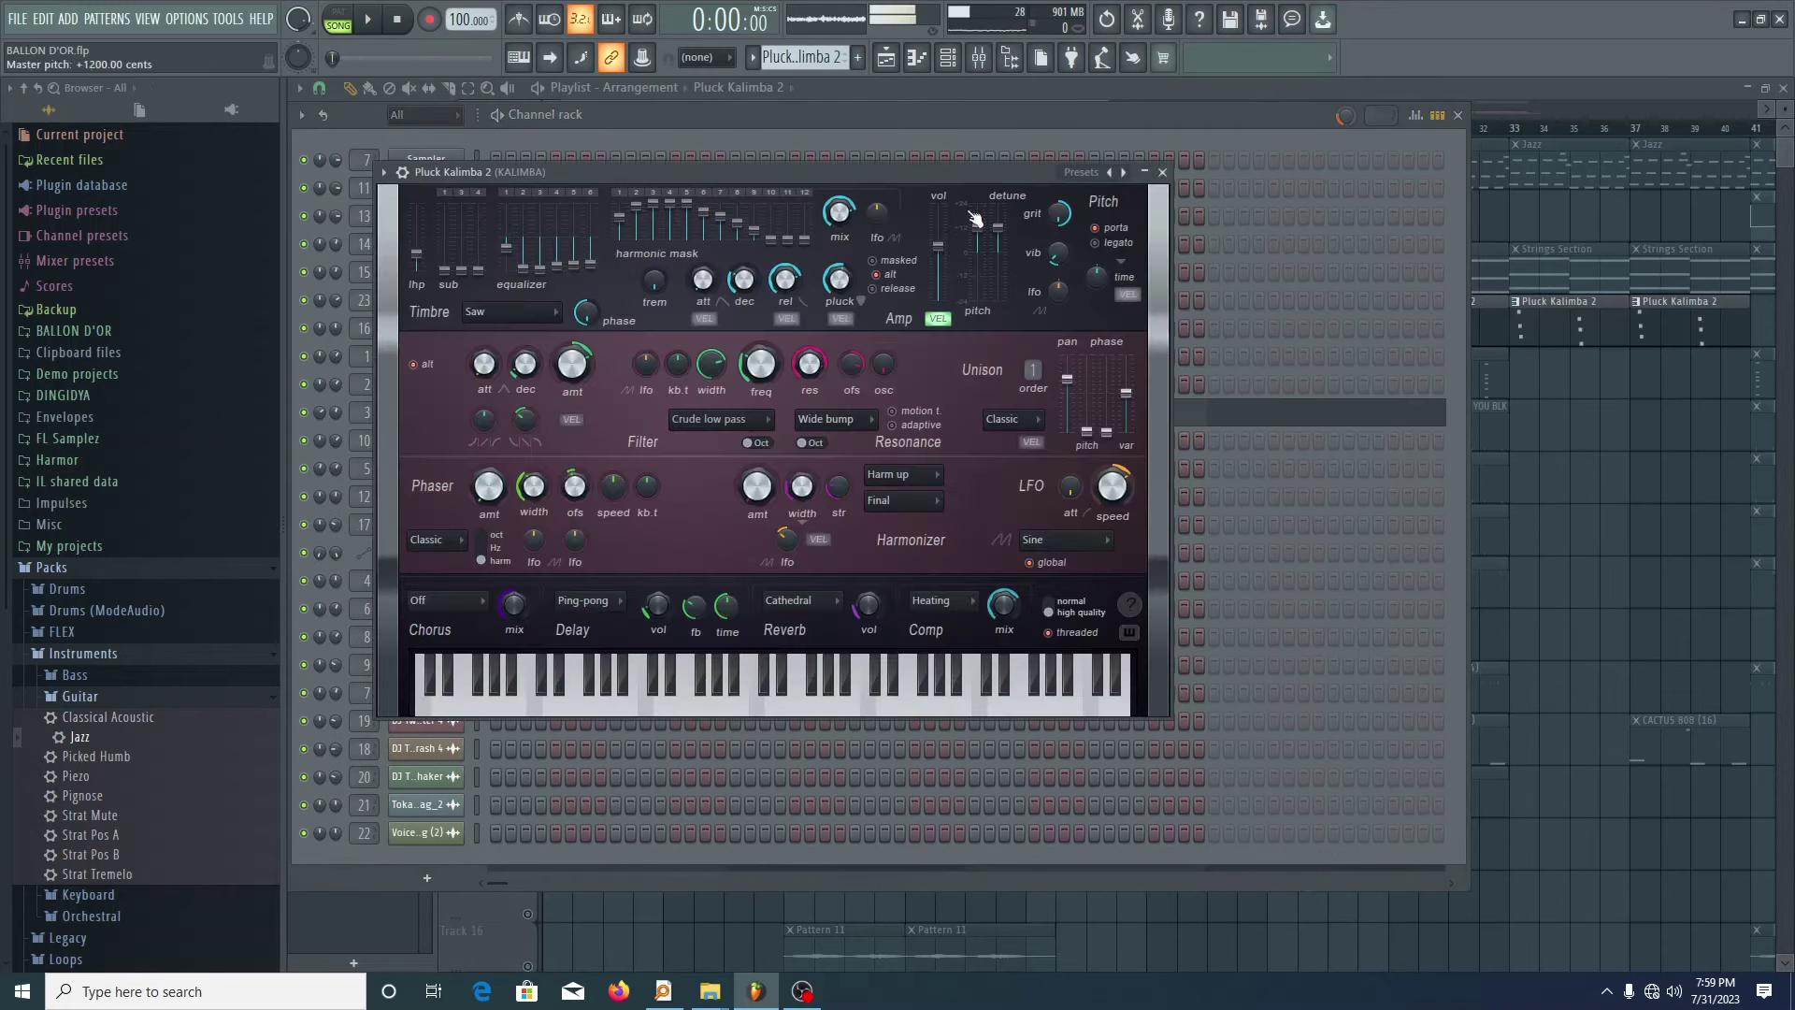
left_click(1081, 172)
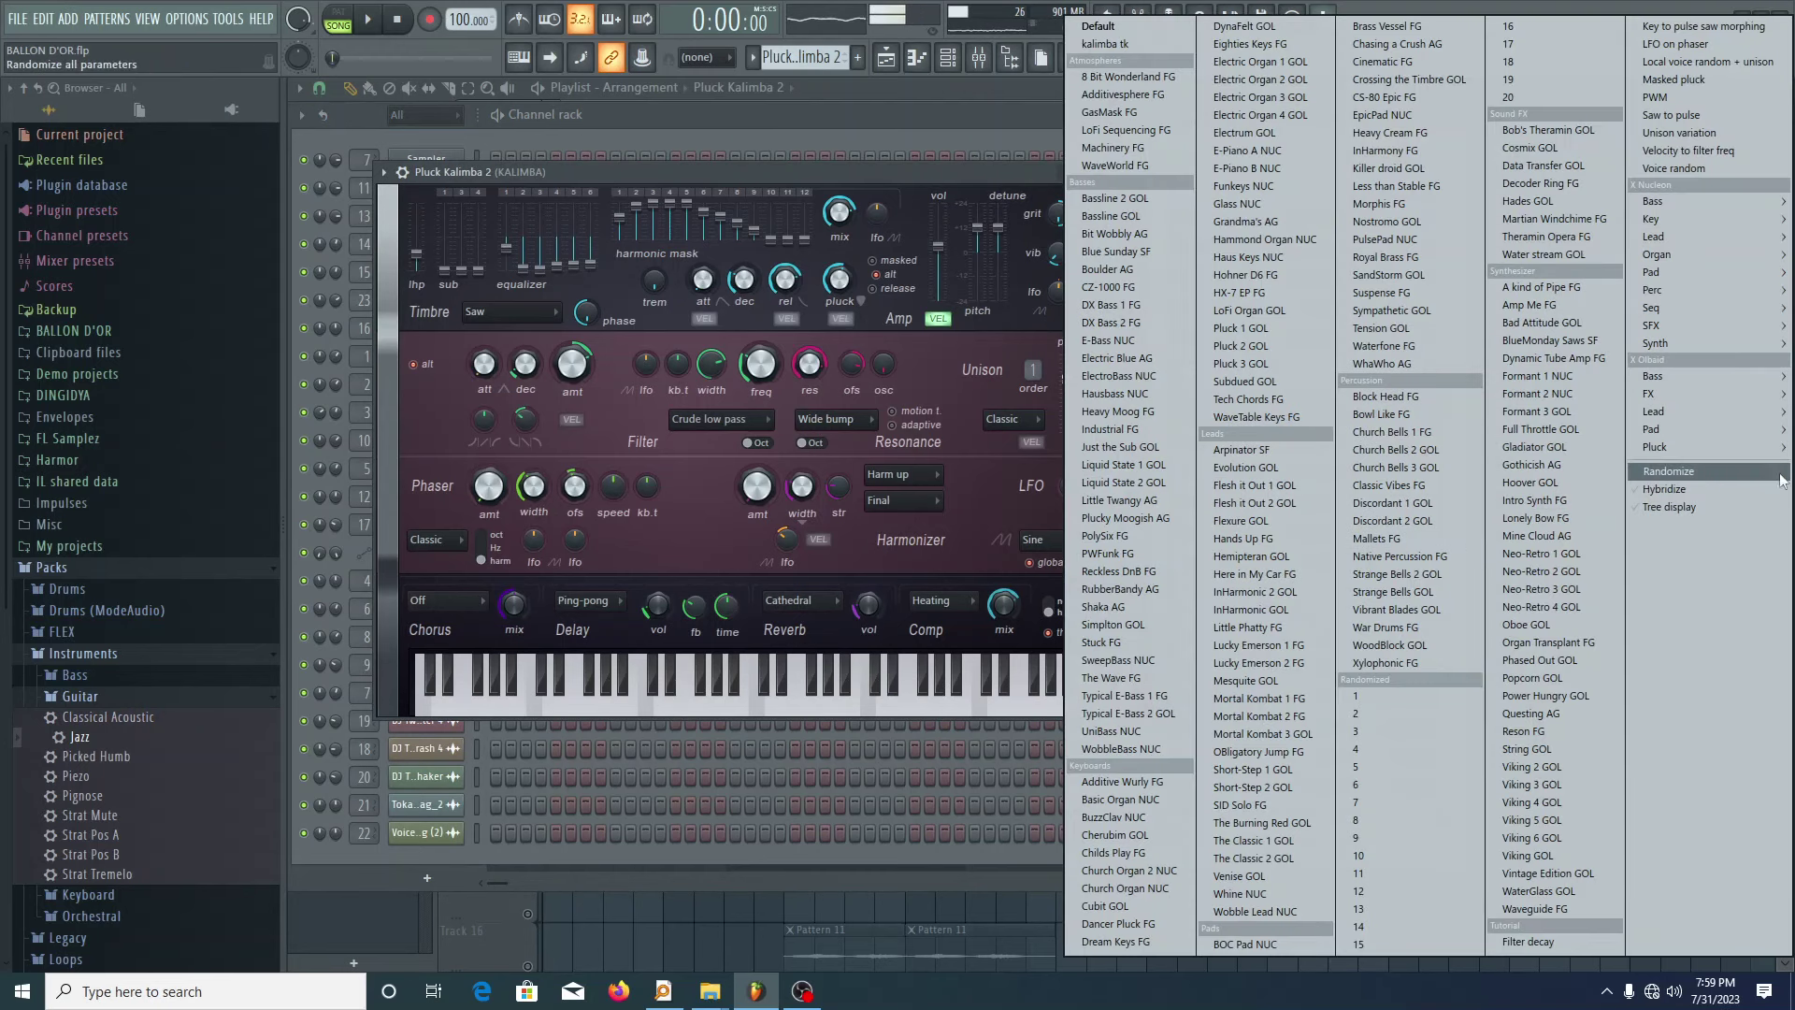
mouse_move(1671, 453)
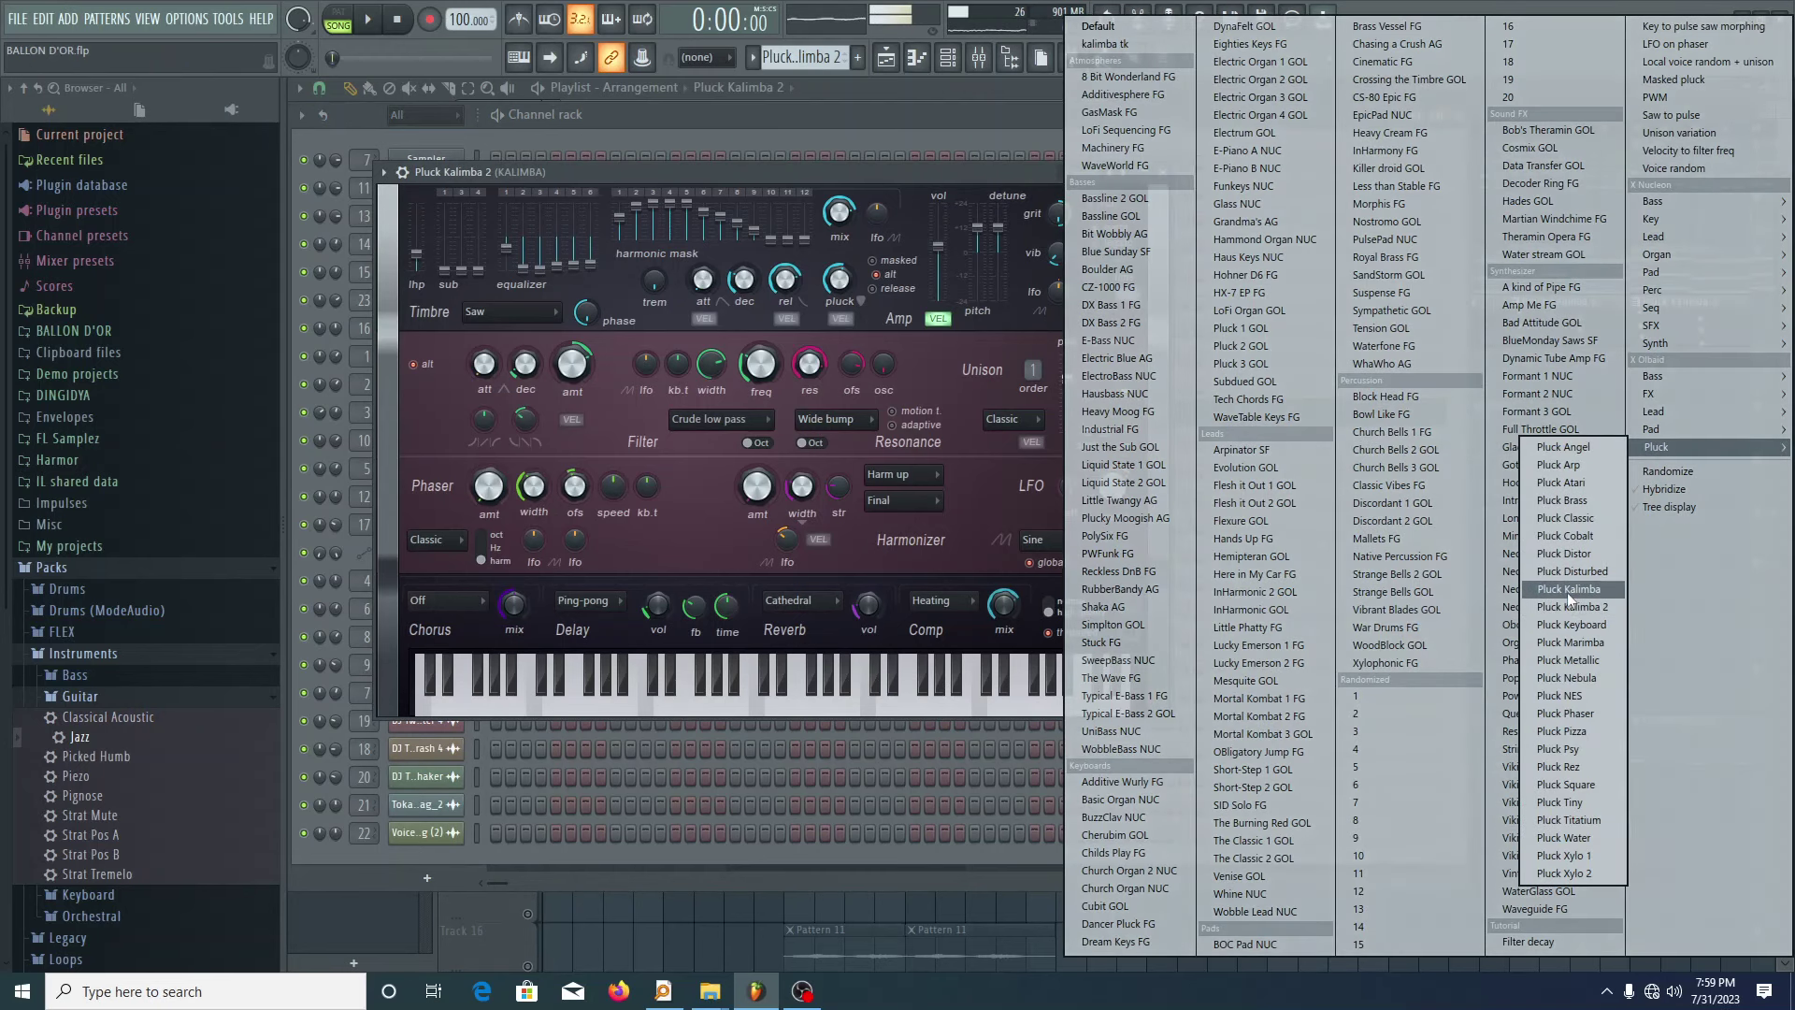
left_click(951, 169)
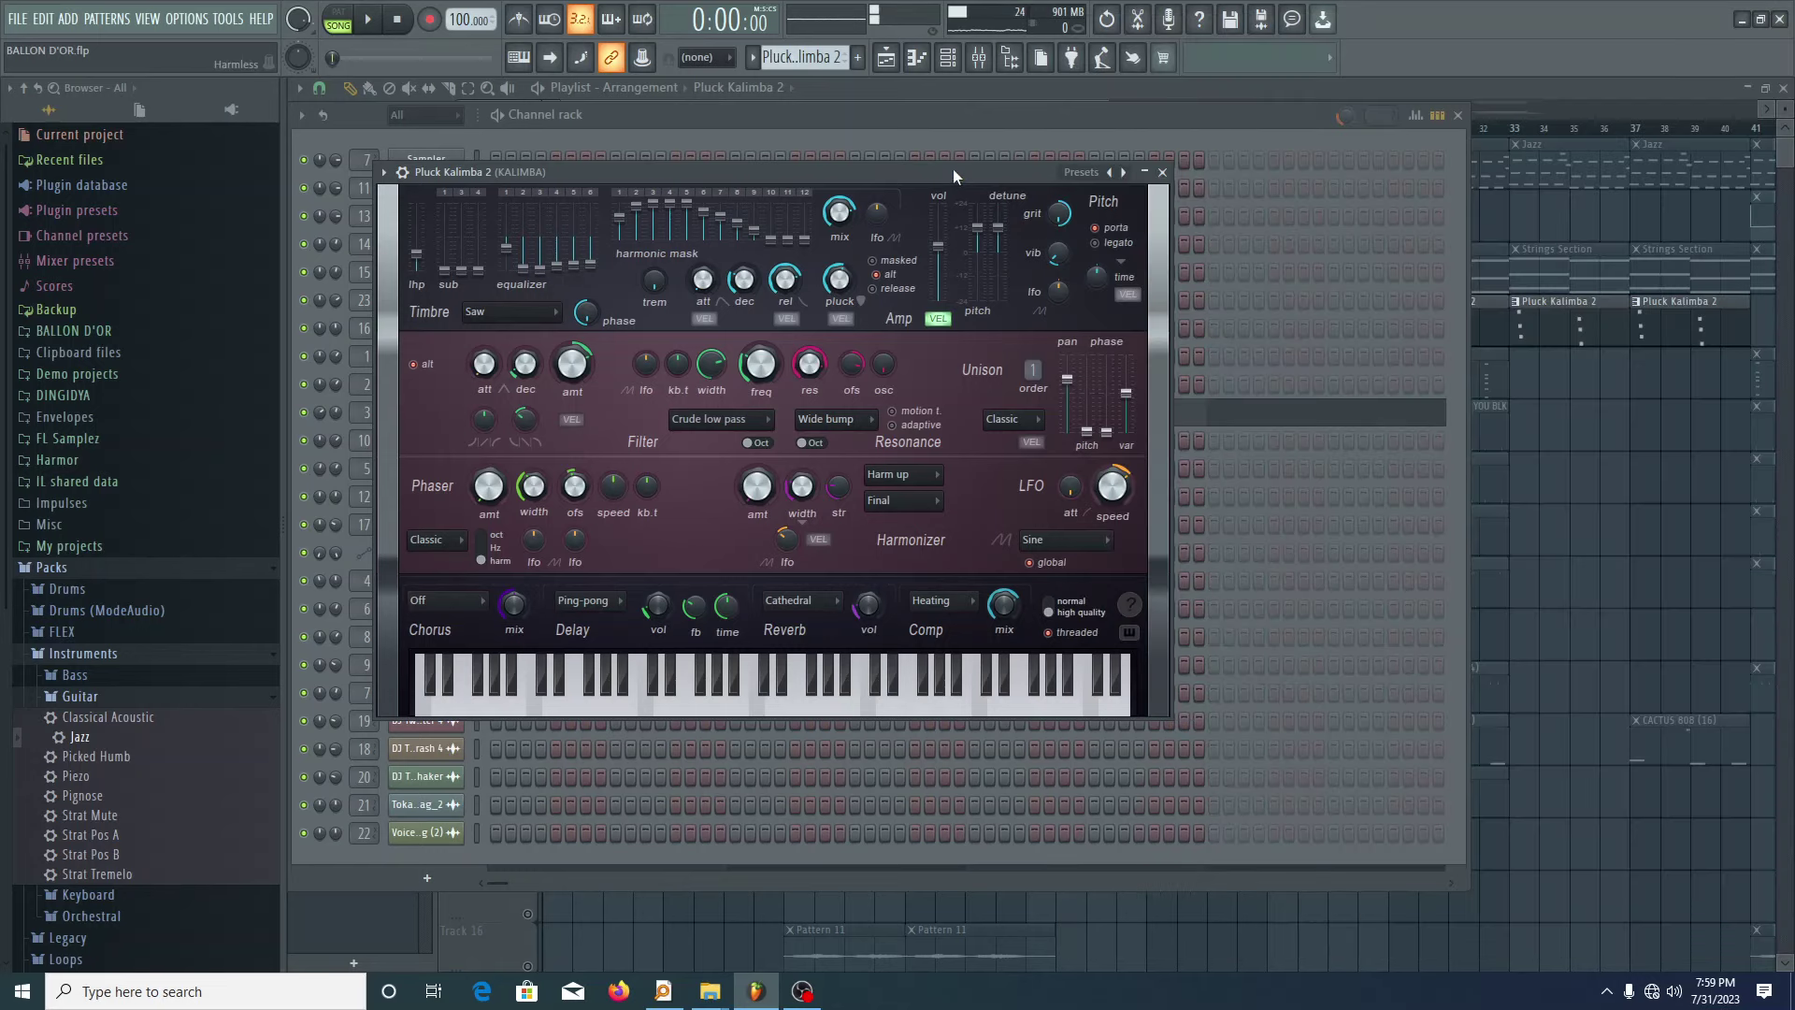
left_click(1160, 173)
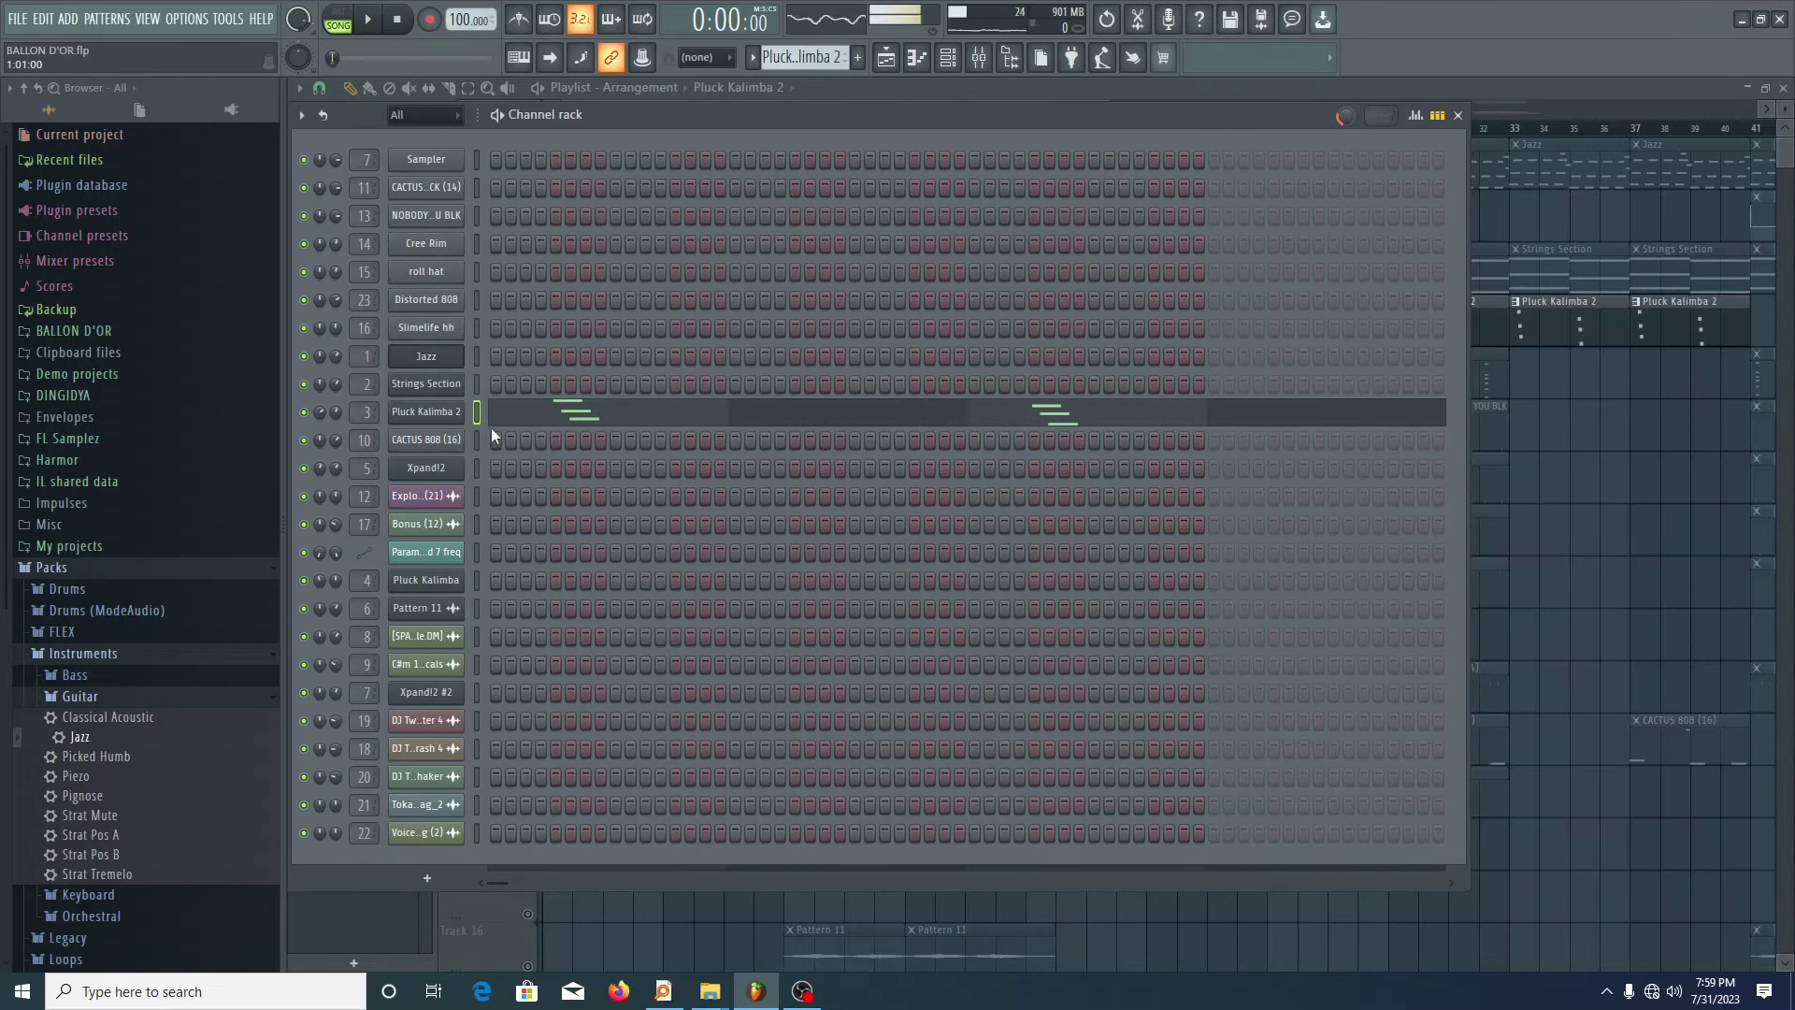
- Open the Pluck Kalimba 2 notes in the piano roll and zoom in on them
left_click(516, 415)
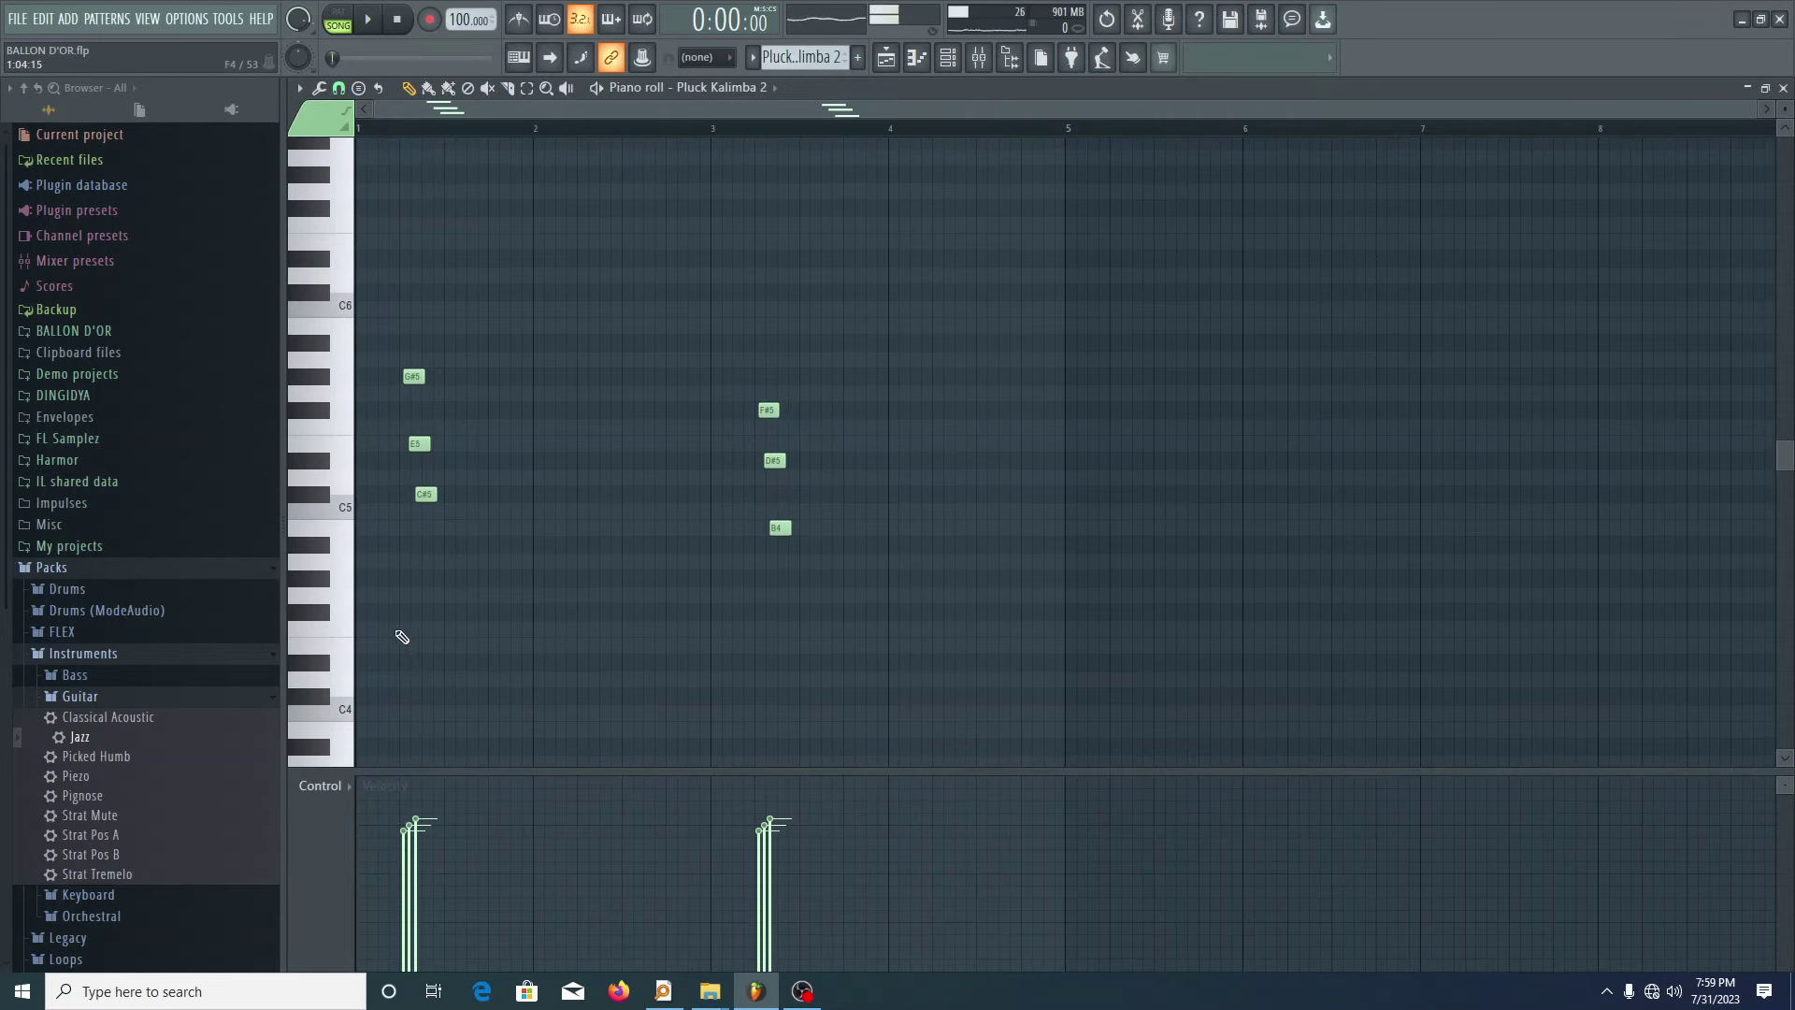
scroll(681, 589, "up", 3)
scroll(613, 602, "down", 1)
scroll(396, 558, "up", 2)
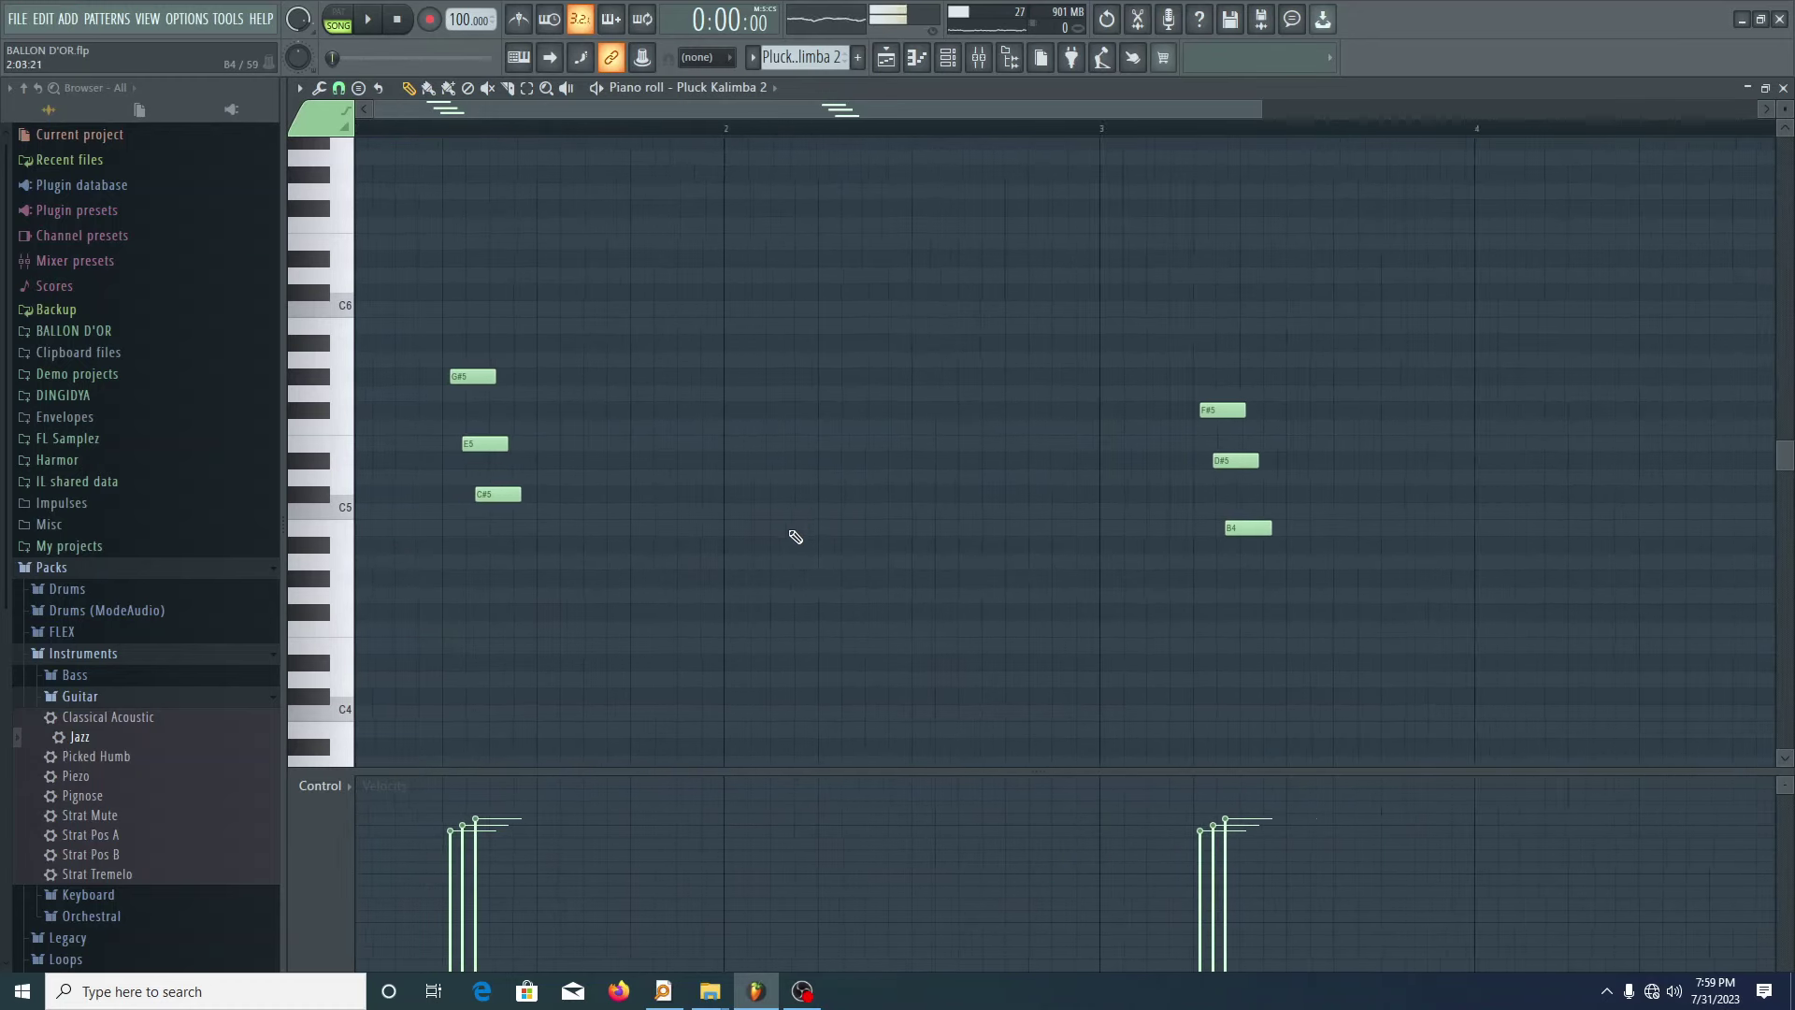
scroll(791, 539, "down", 1)
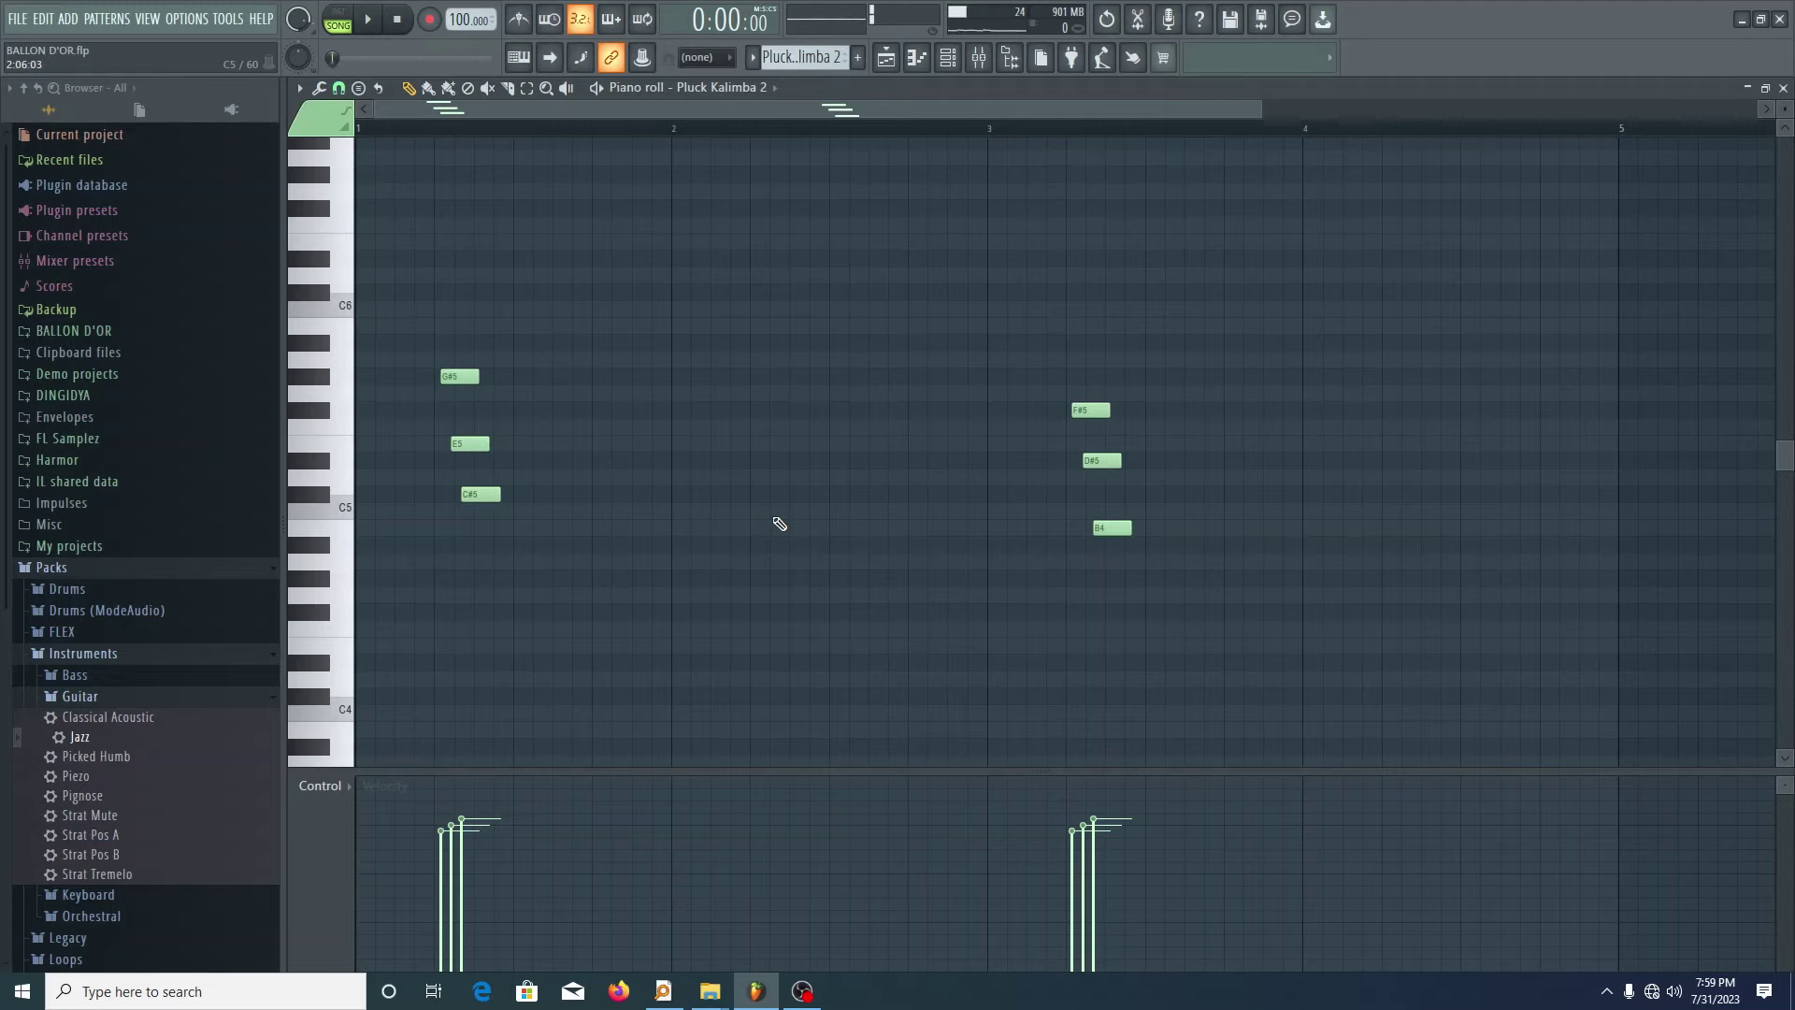
- Play the arrangement while viewing the Kalimba notes, then stop and close the piano roll
left_click(885, 57)
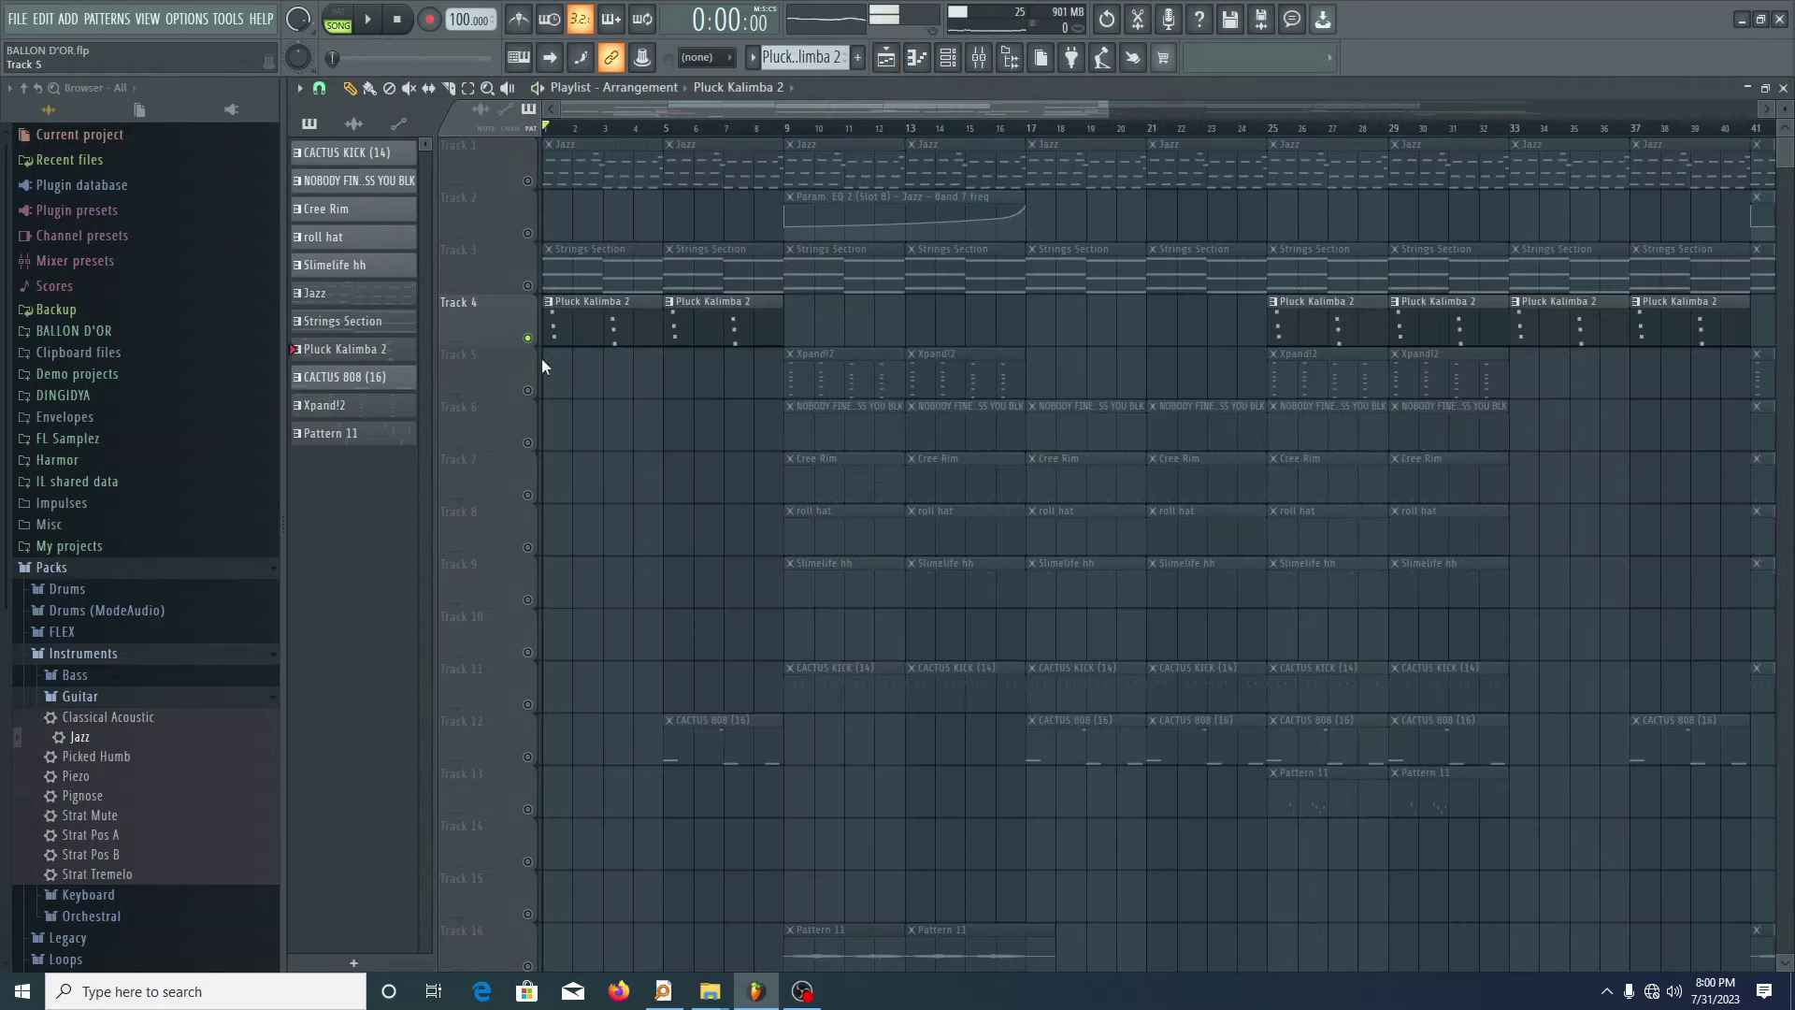
key("space")
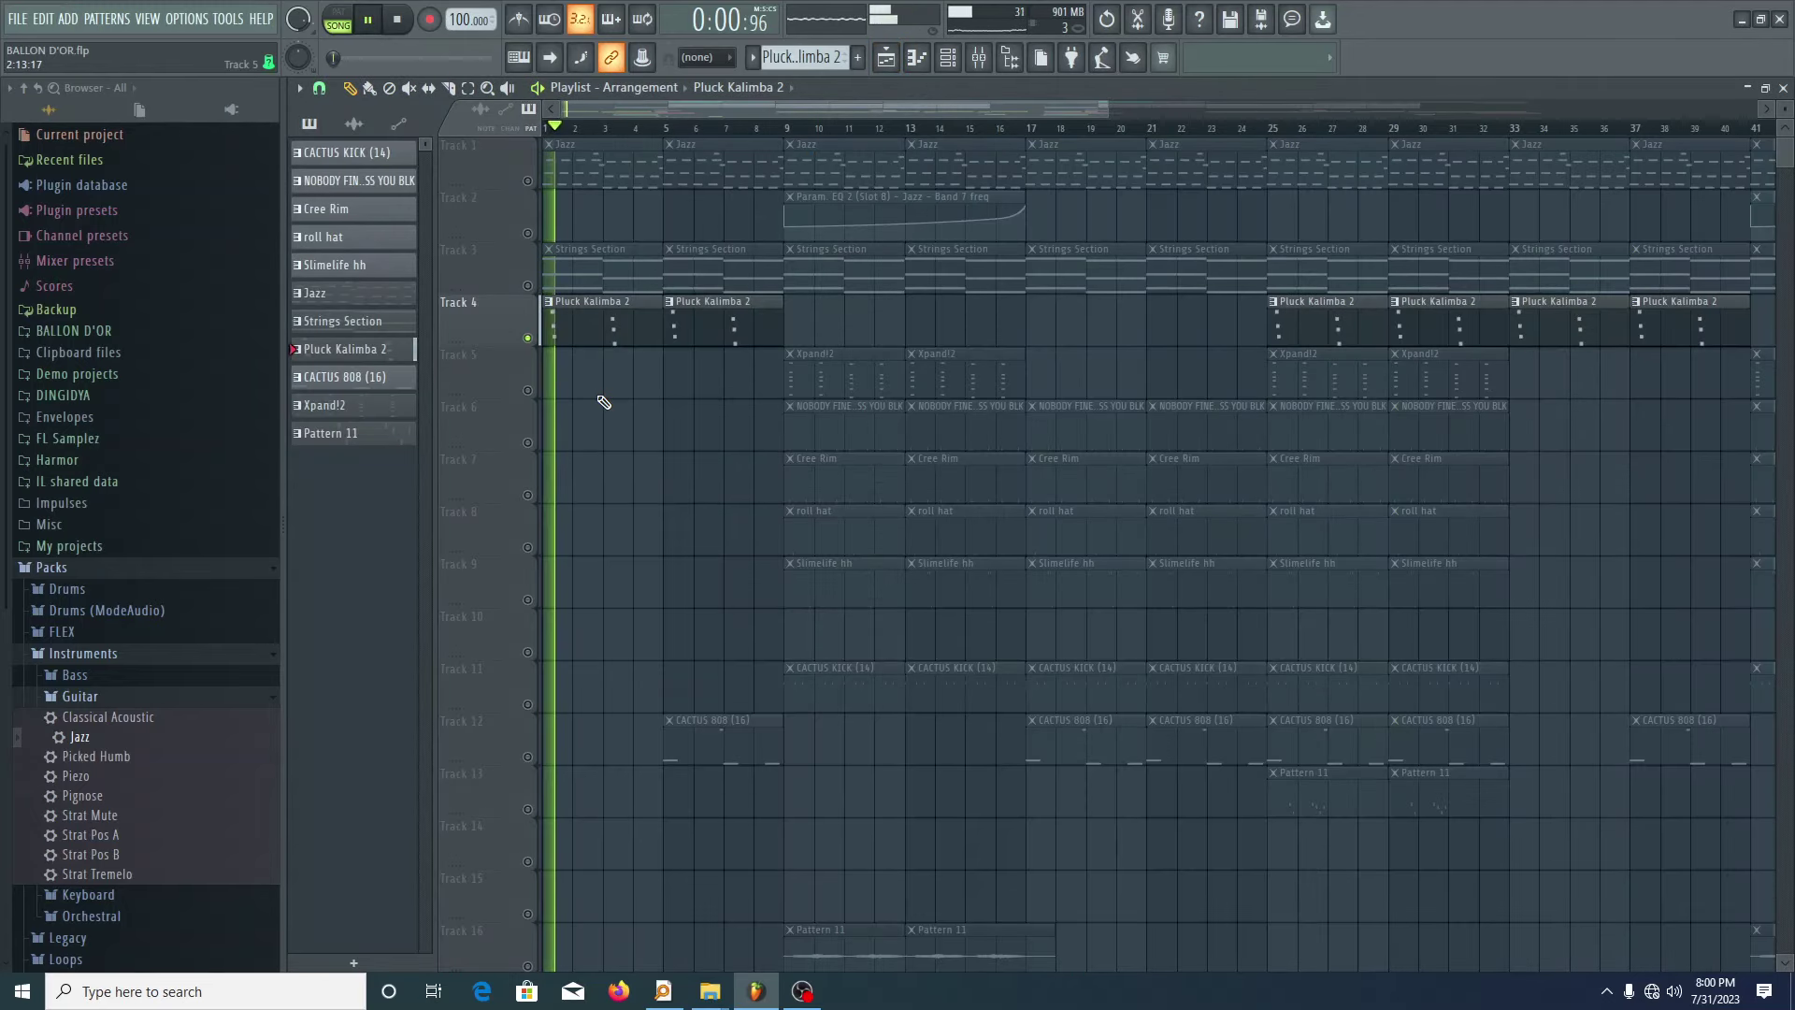
left_click(916, 57)
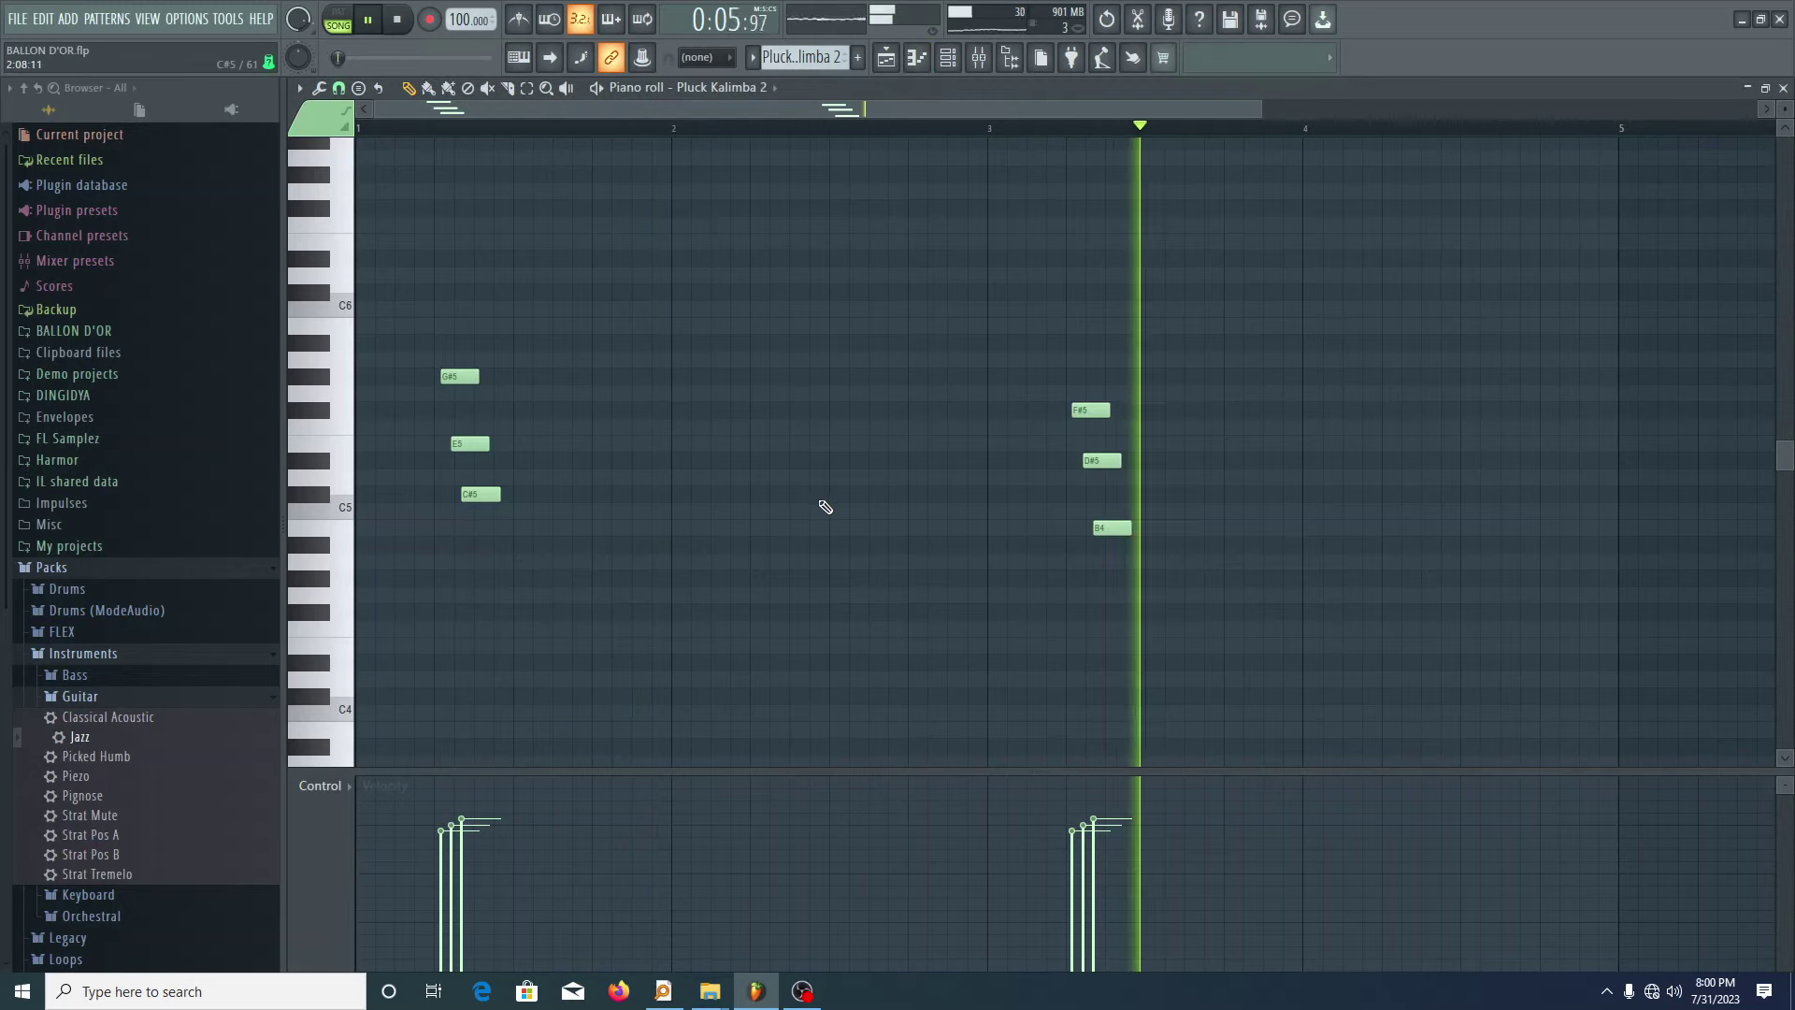
key("space")
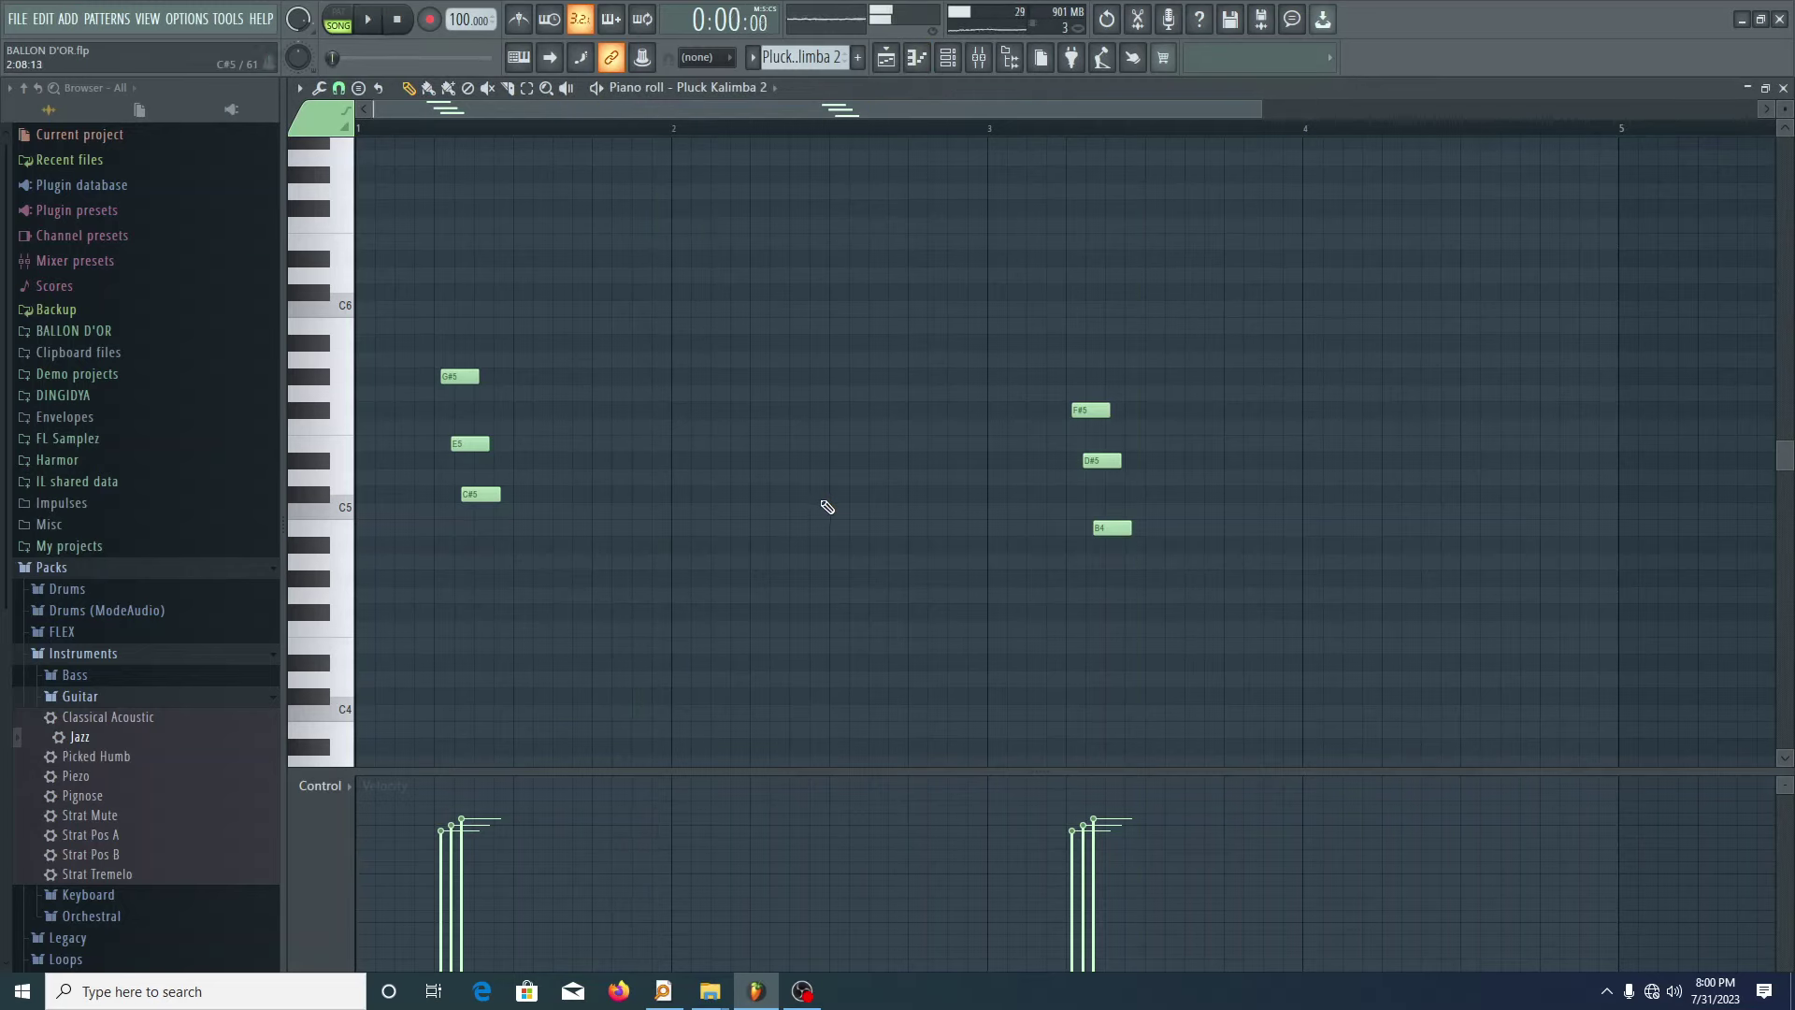
left_click(1784, 88)
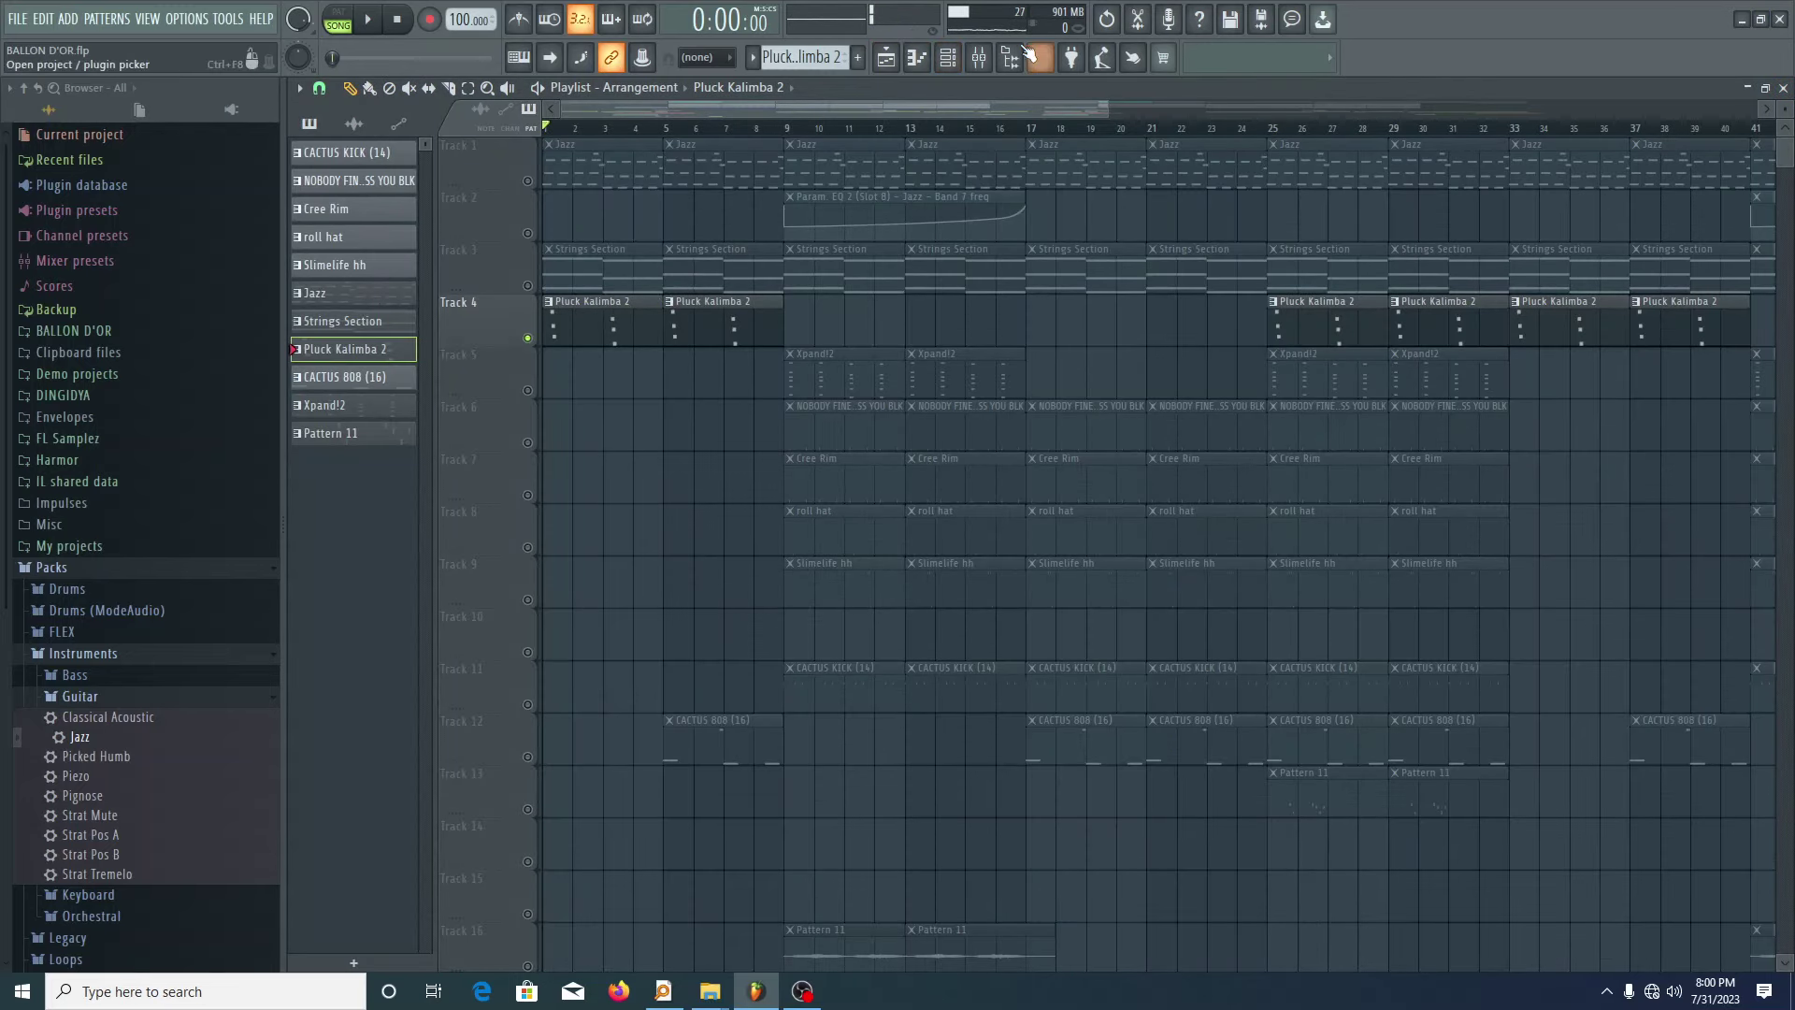
- Inspect the KALIMBA insert's ValhallaVintageVerb and Fruity parametric EQ 2, then close both
left_click(980, 58)
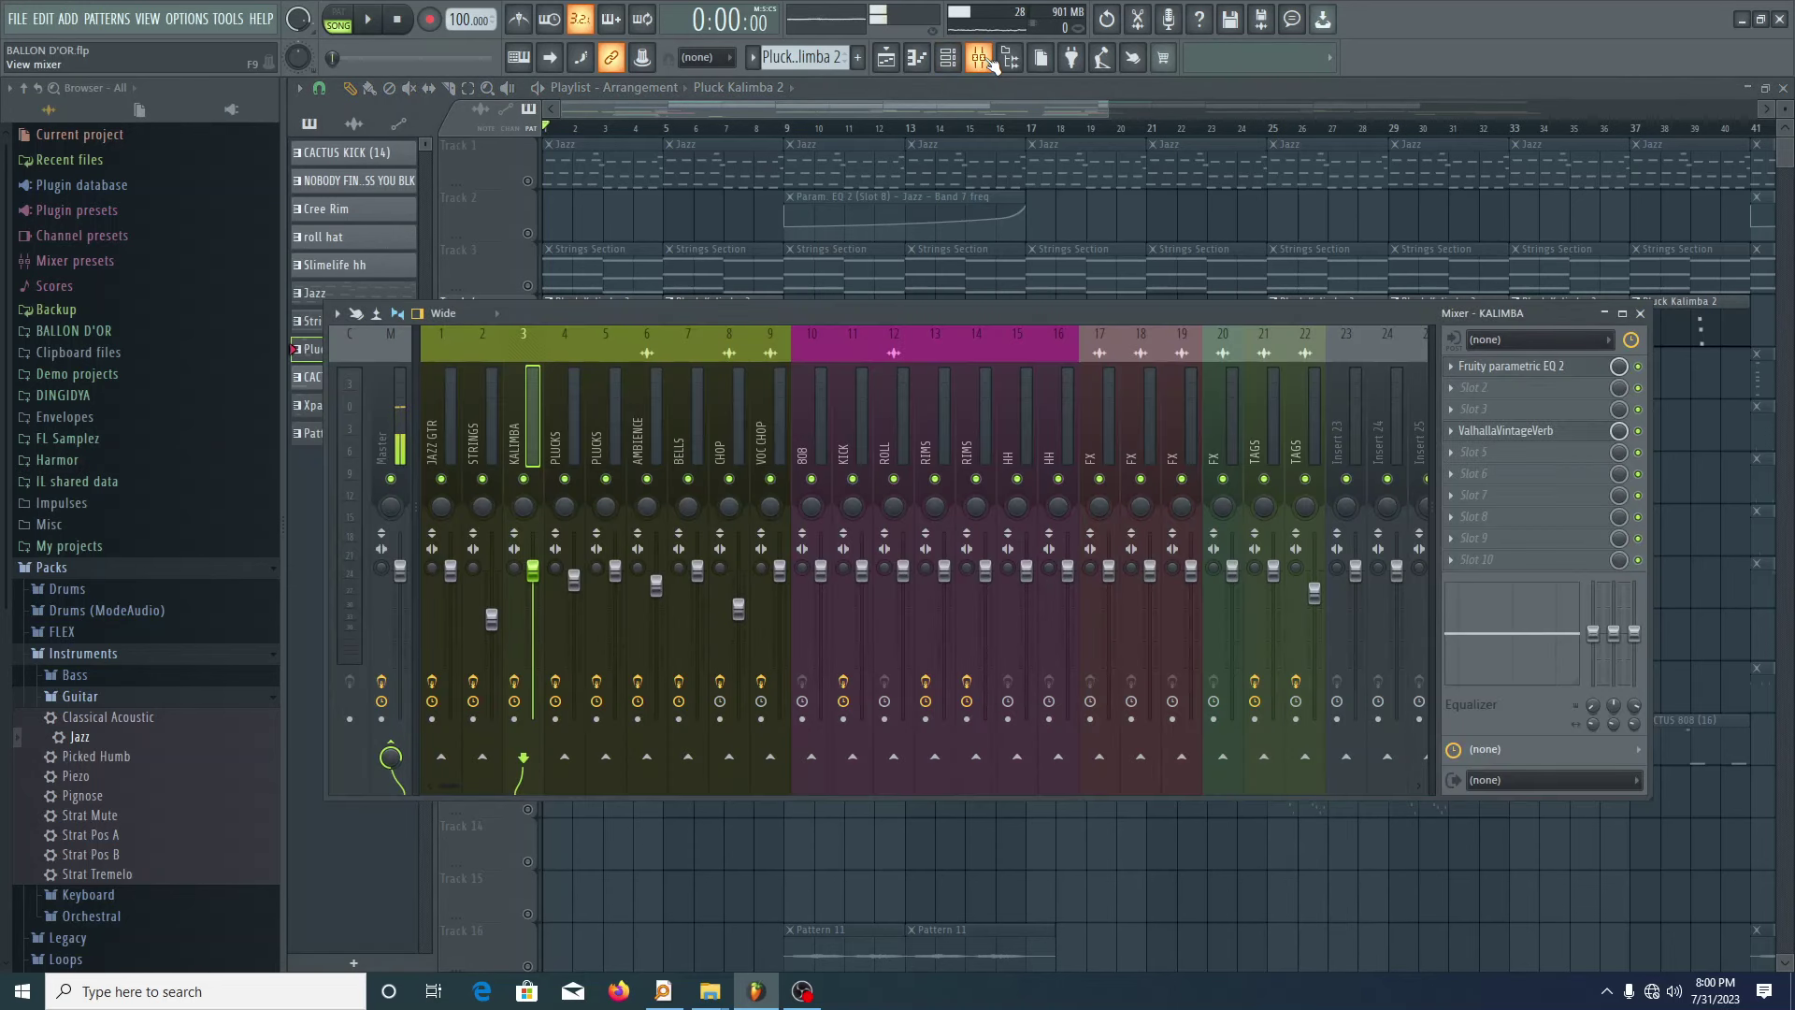
key("space")
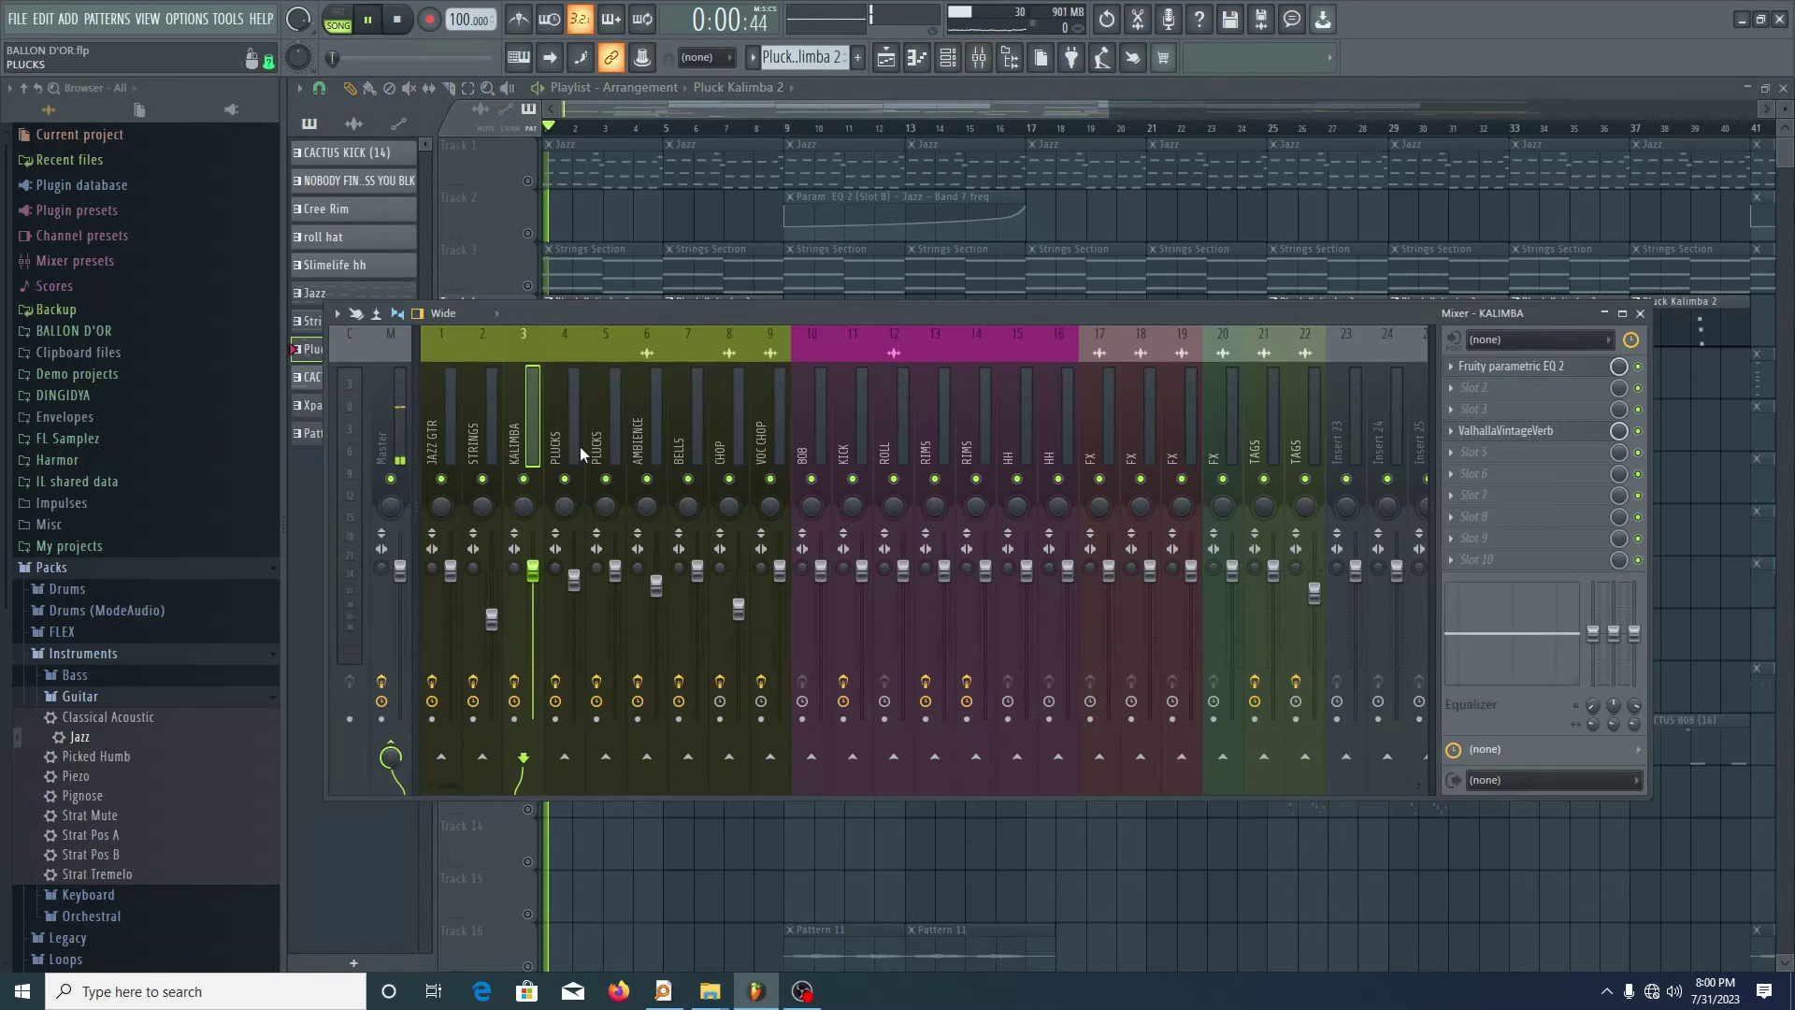
left_click(1596, 428)
key("space")
left_click(1509, 419)
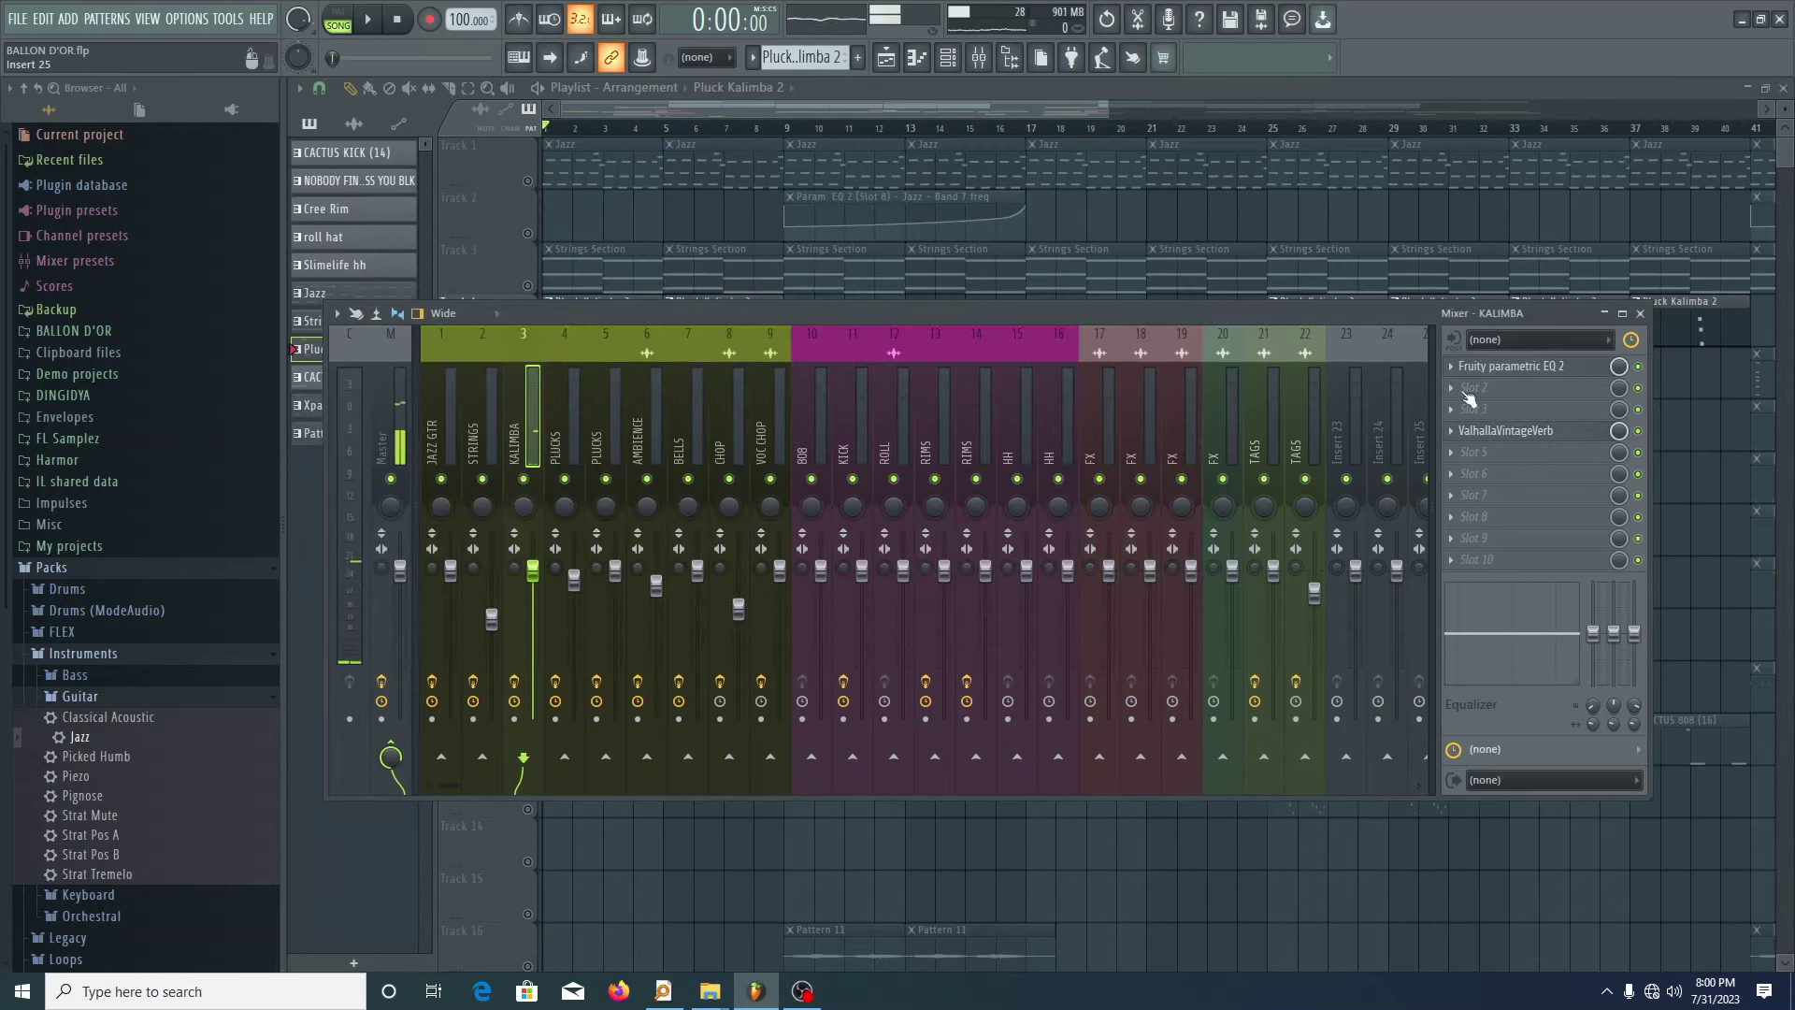
left_click(1533, 367)
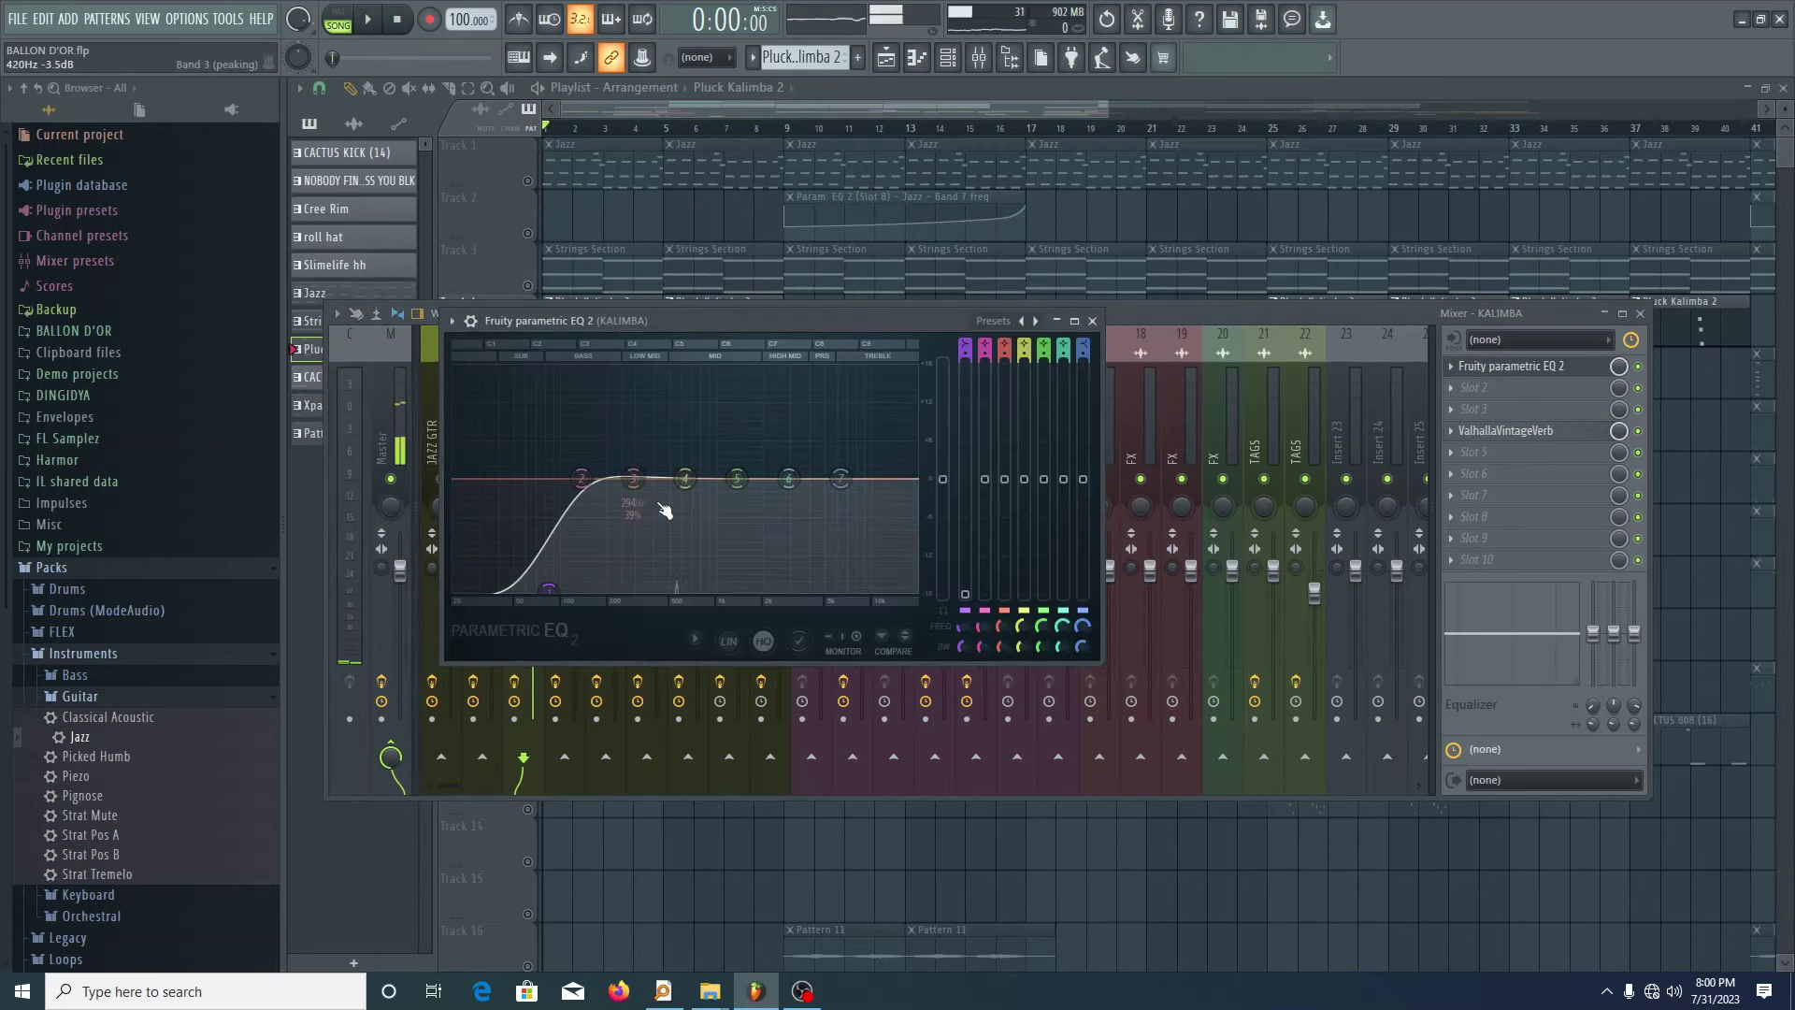
left_click(1092, 321)
key("space")
- Unmute Track 3 (Strings Section) and Track 1 (Jazz), then play from the start
key("F9")
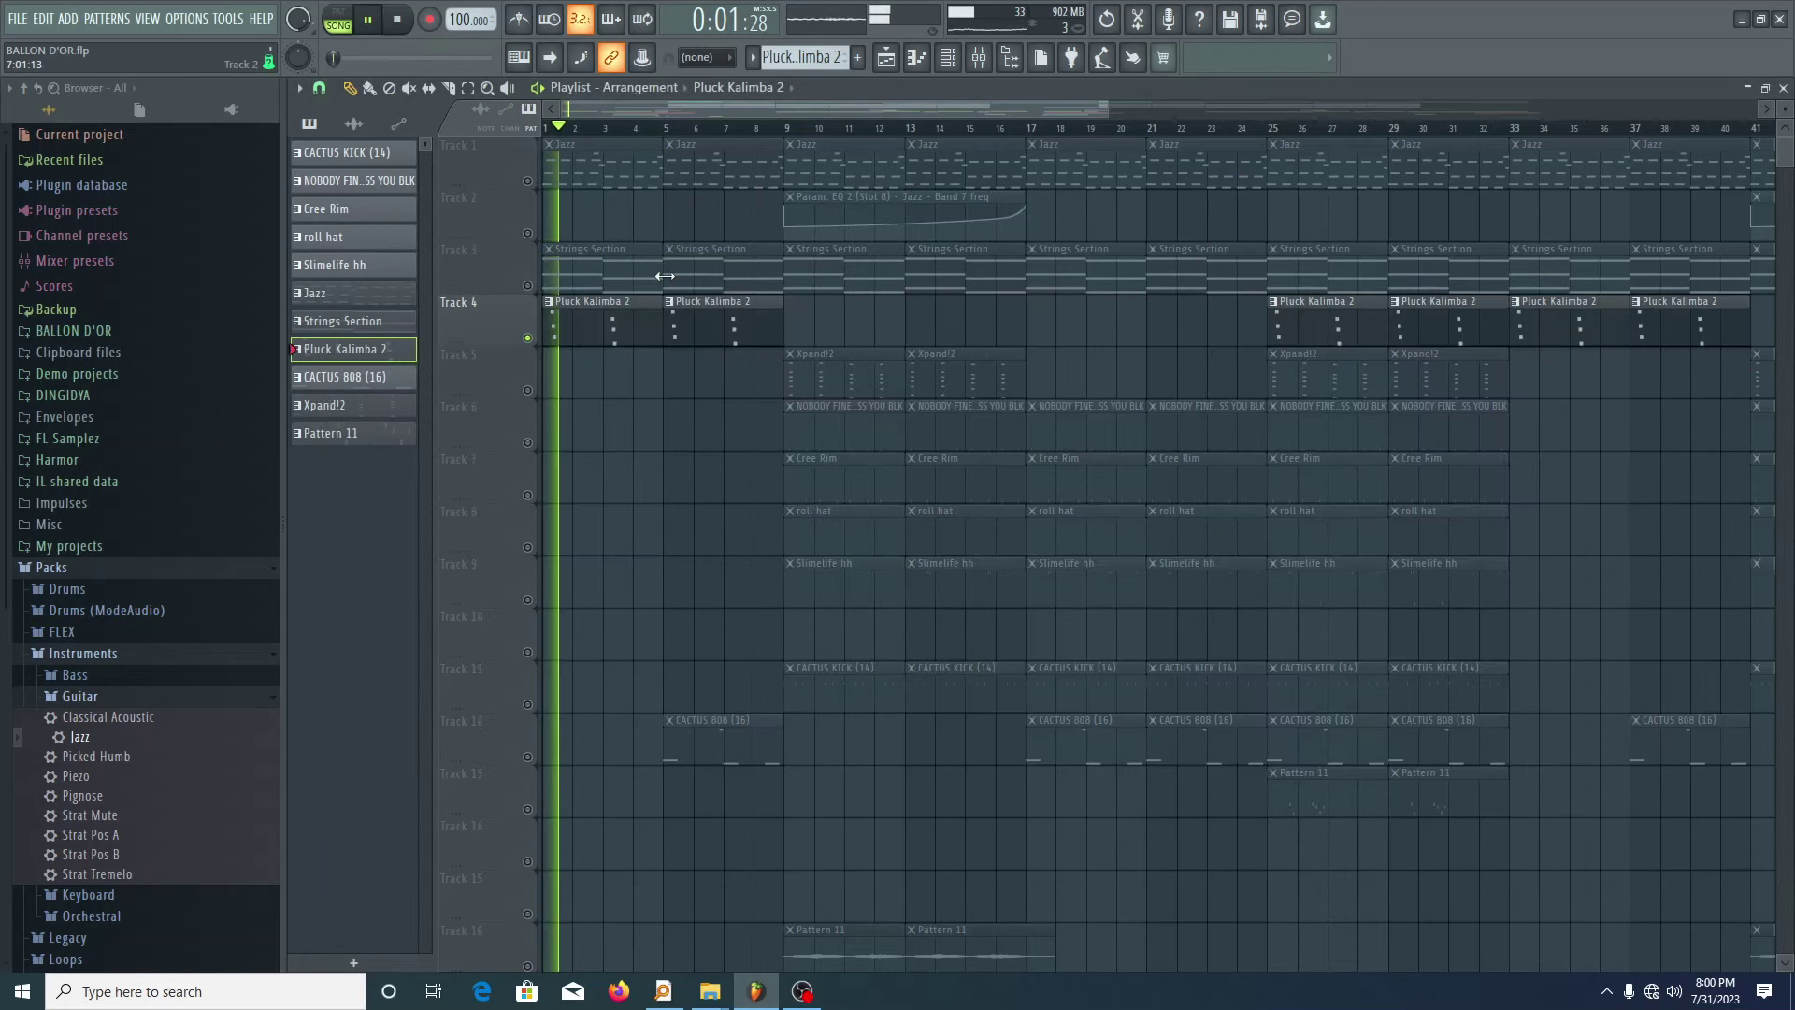
key("space")
left_click(527, 286)
left_click(527, 180)
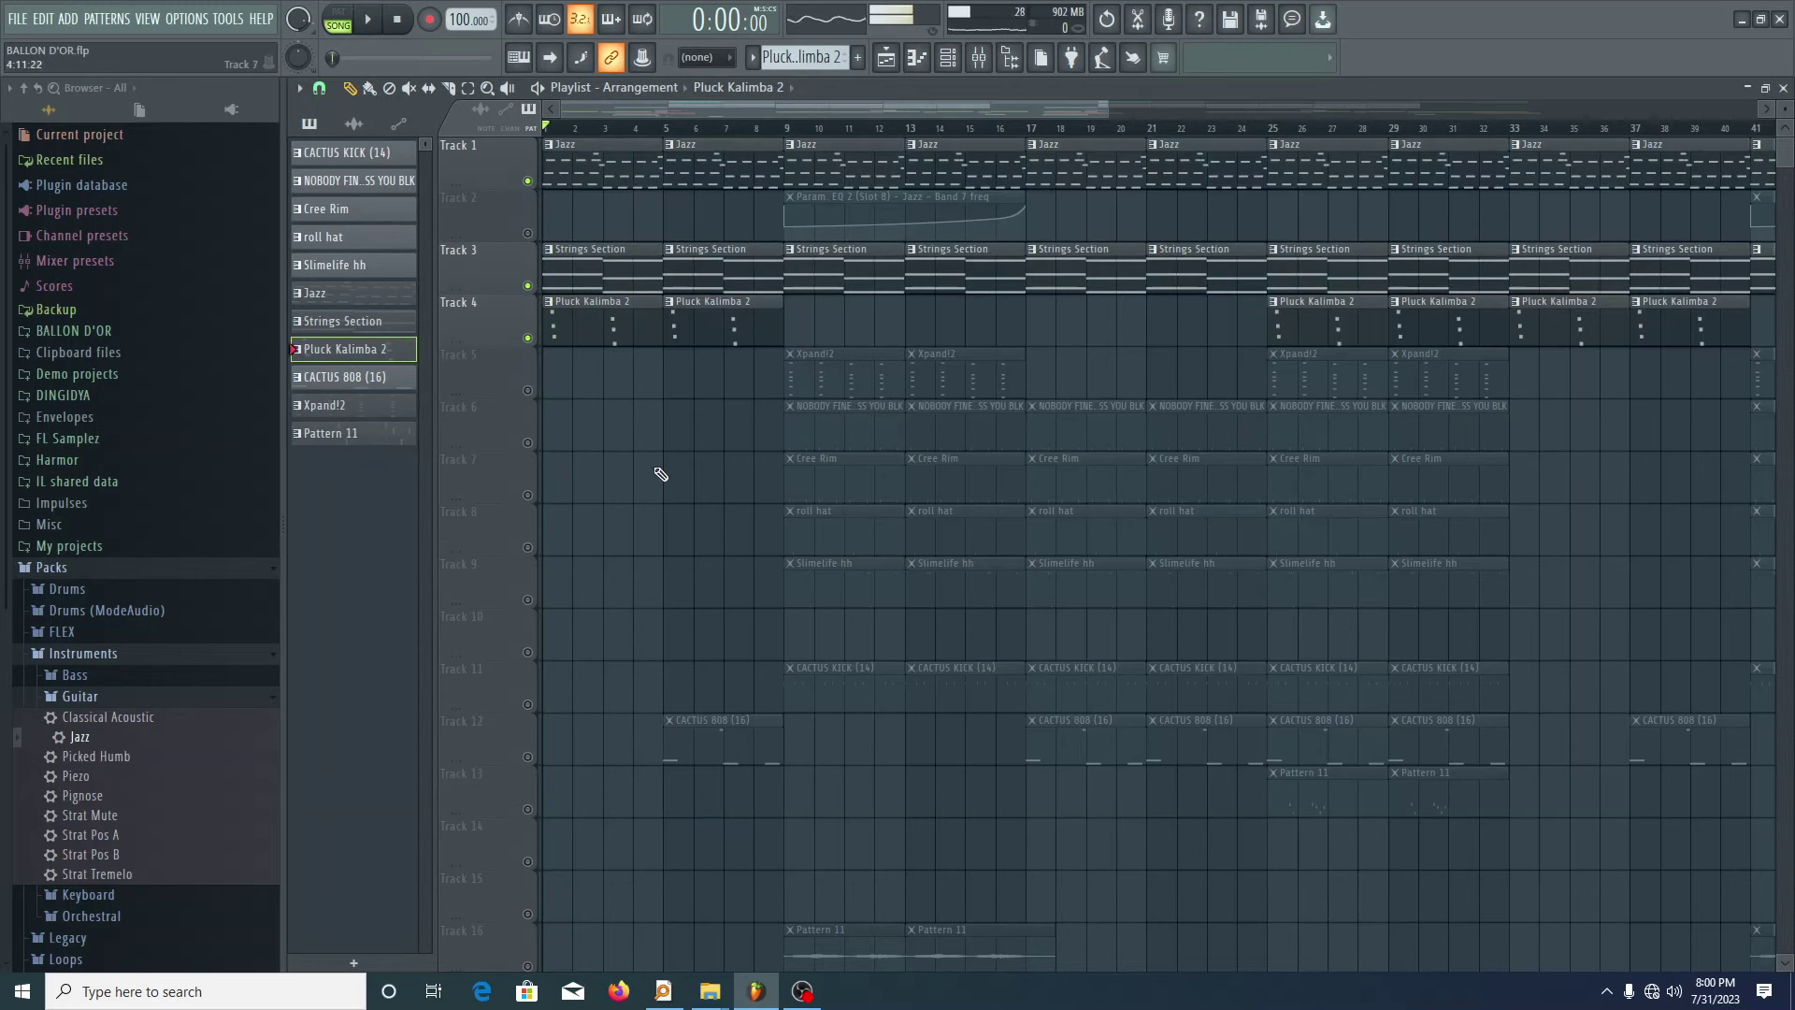
key("space")
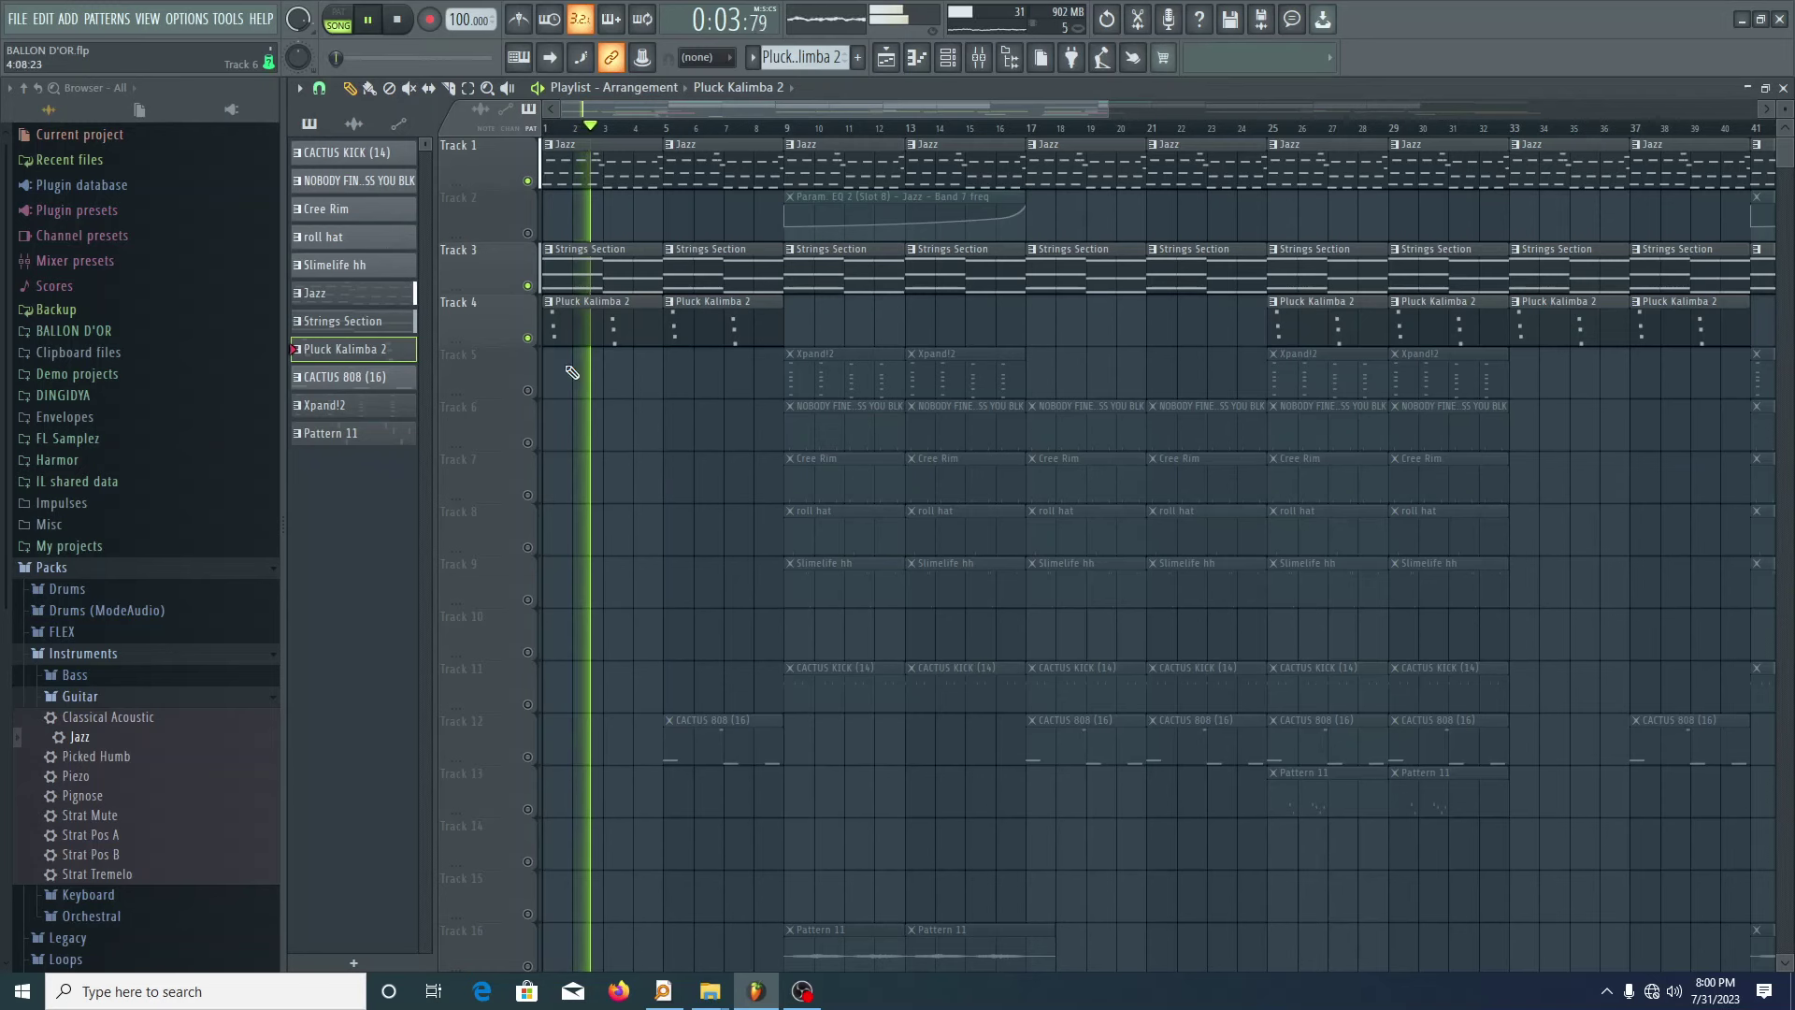
- Check the mixer during playback, close it, and stop the song
key("F9")
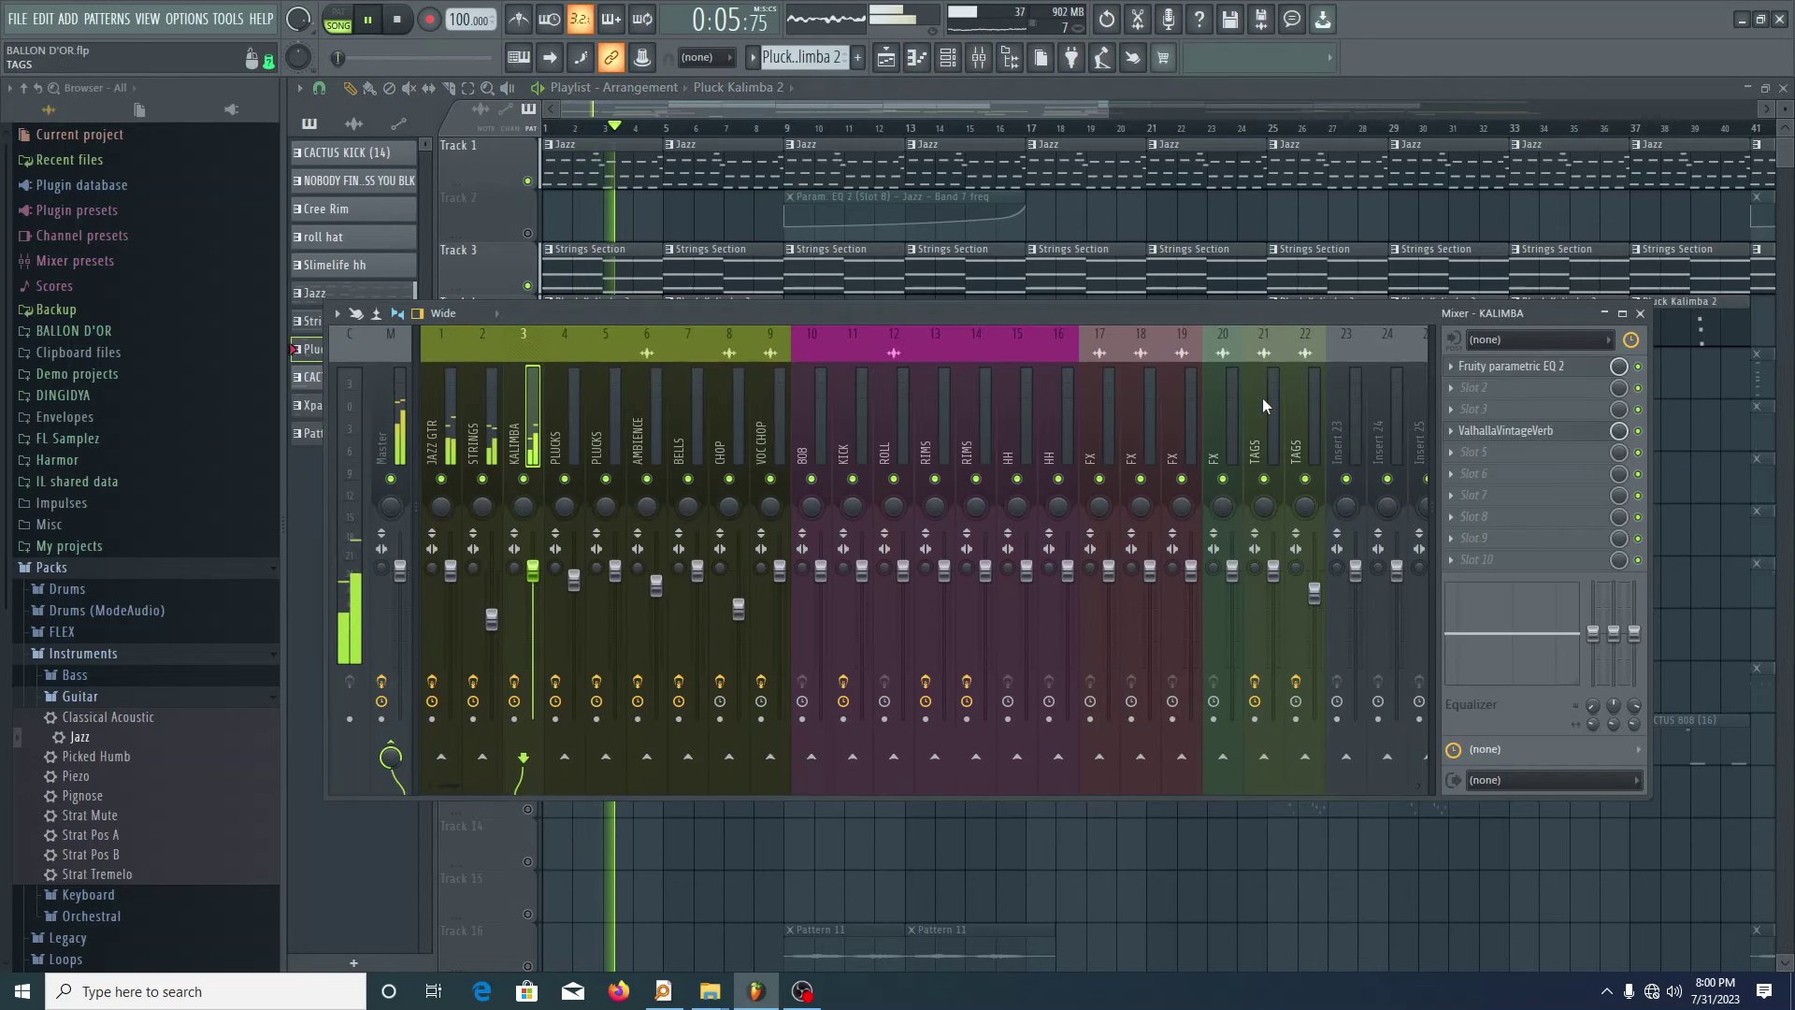
scroll(1262, 396, "right", 4)
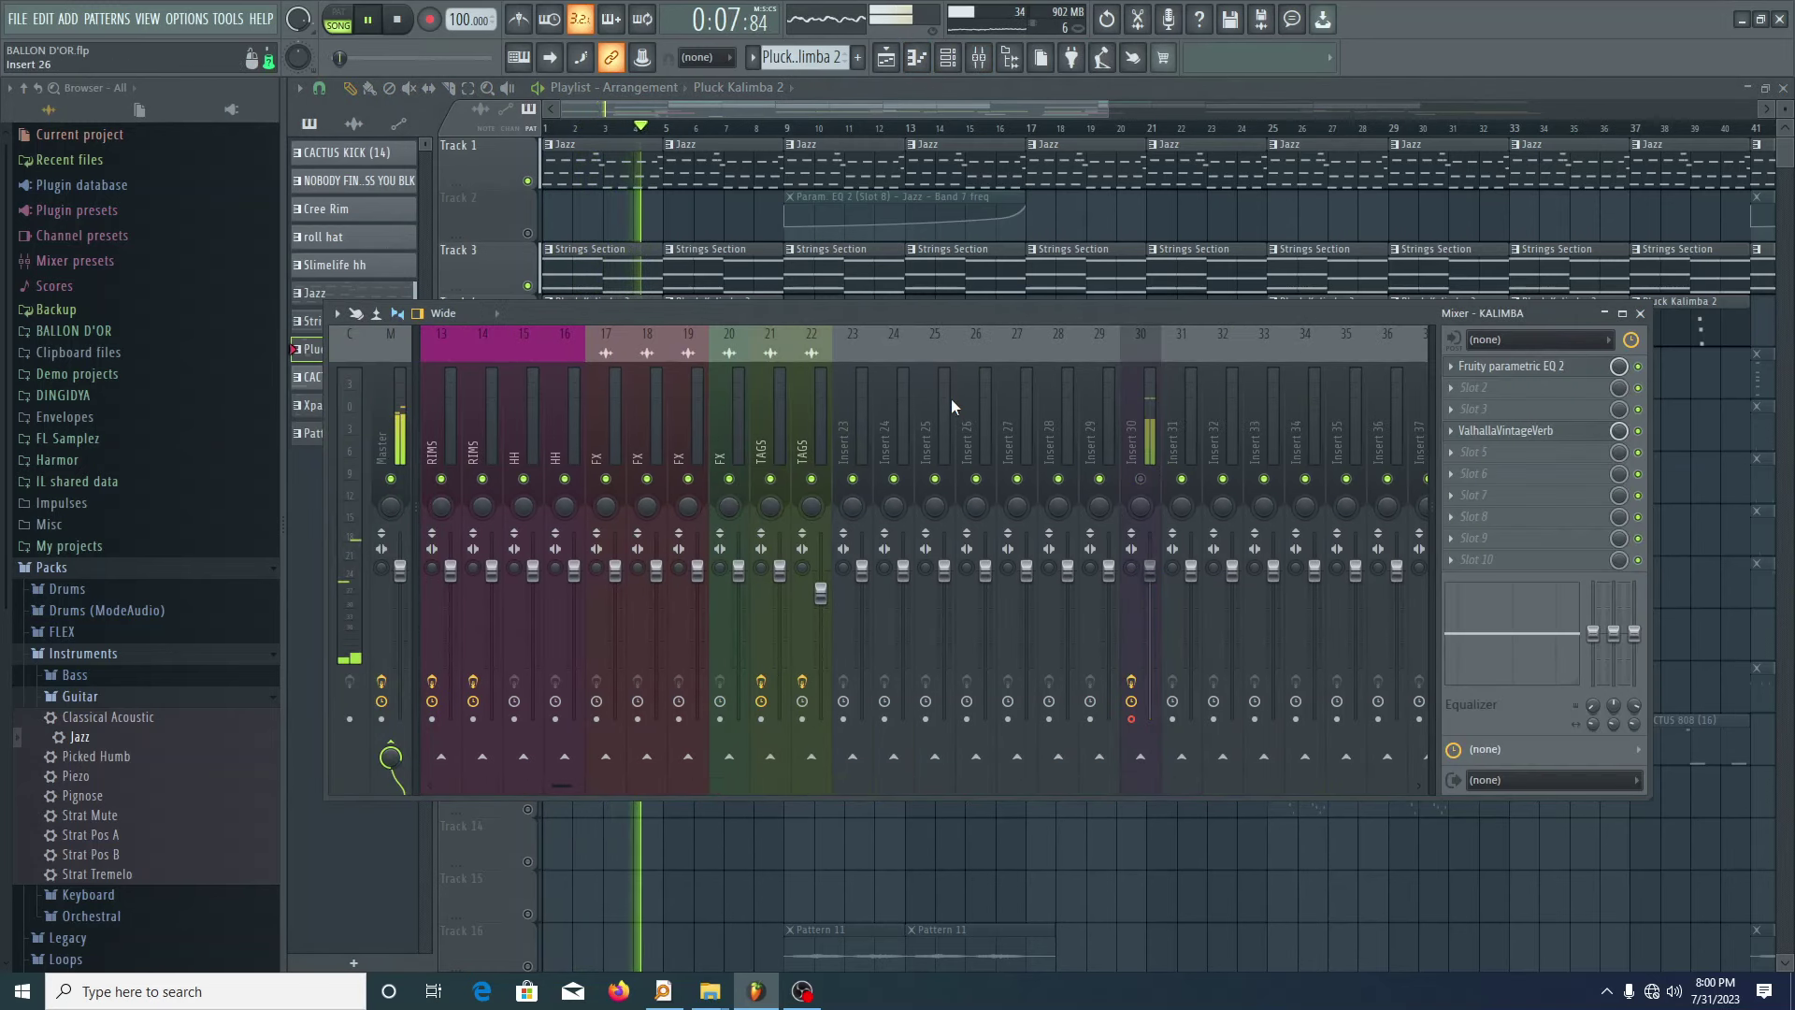
scroll(621, 430, "left", 3)
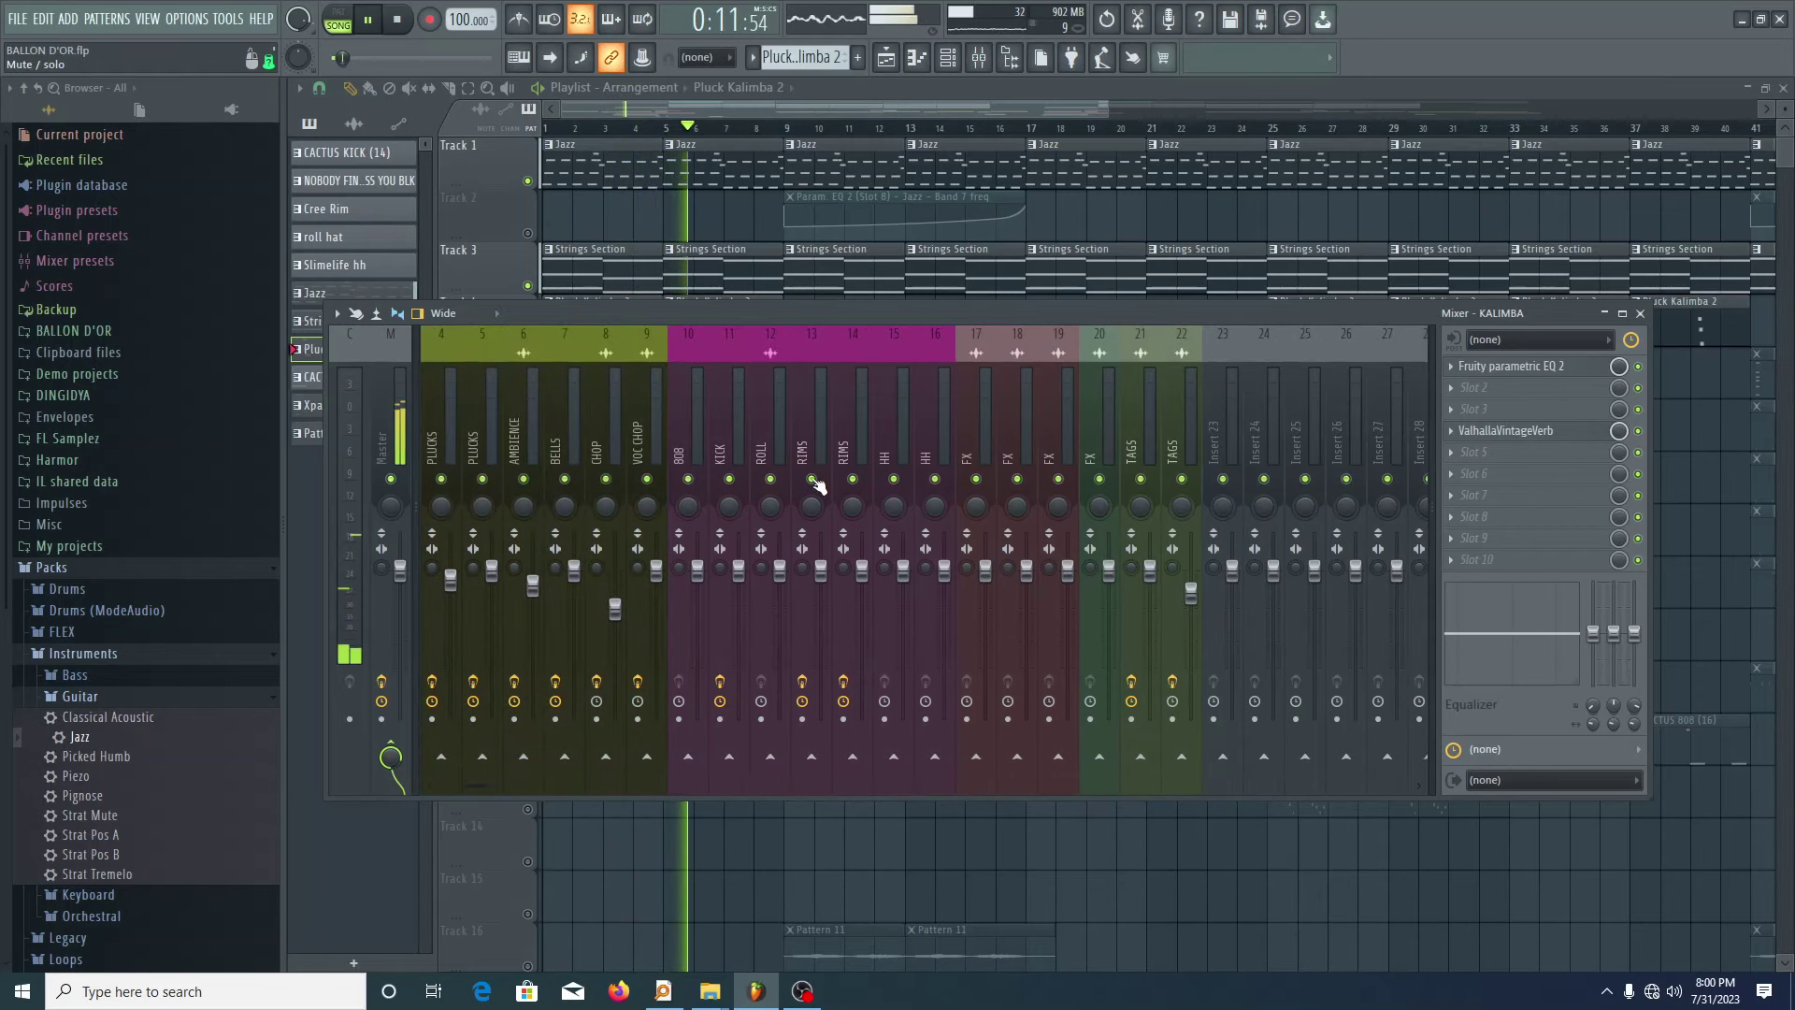
left_click(983, 92)
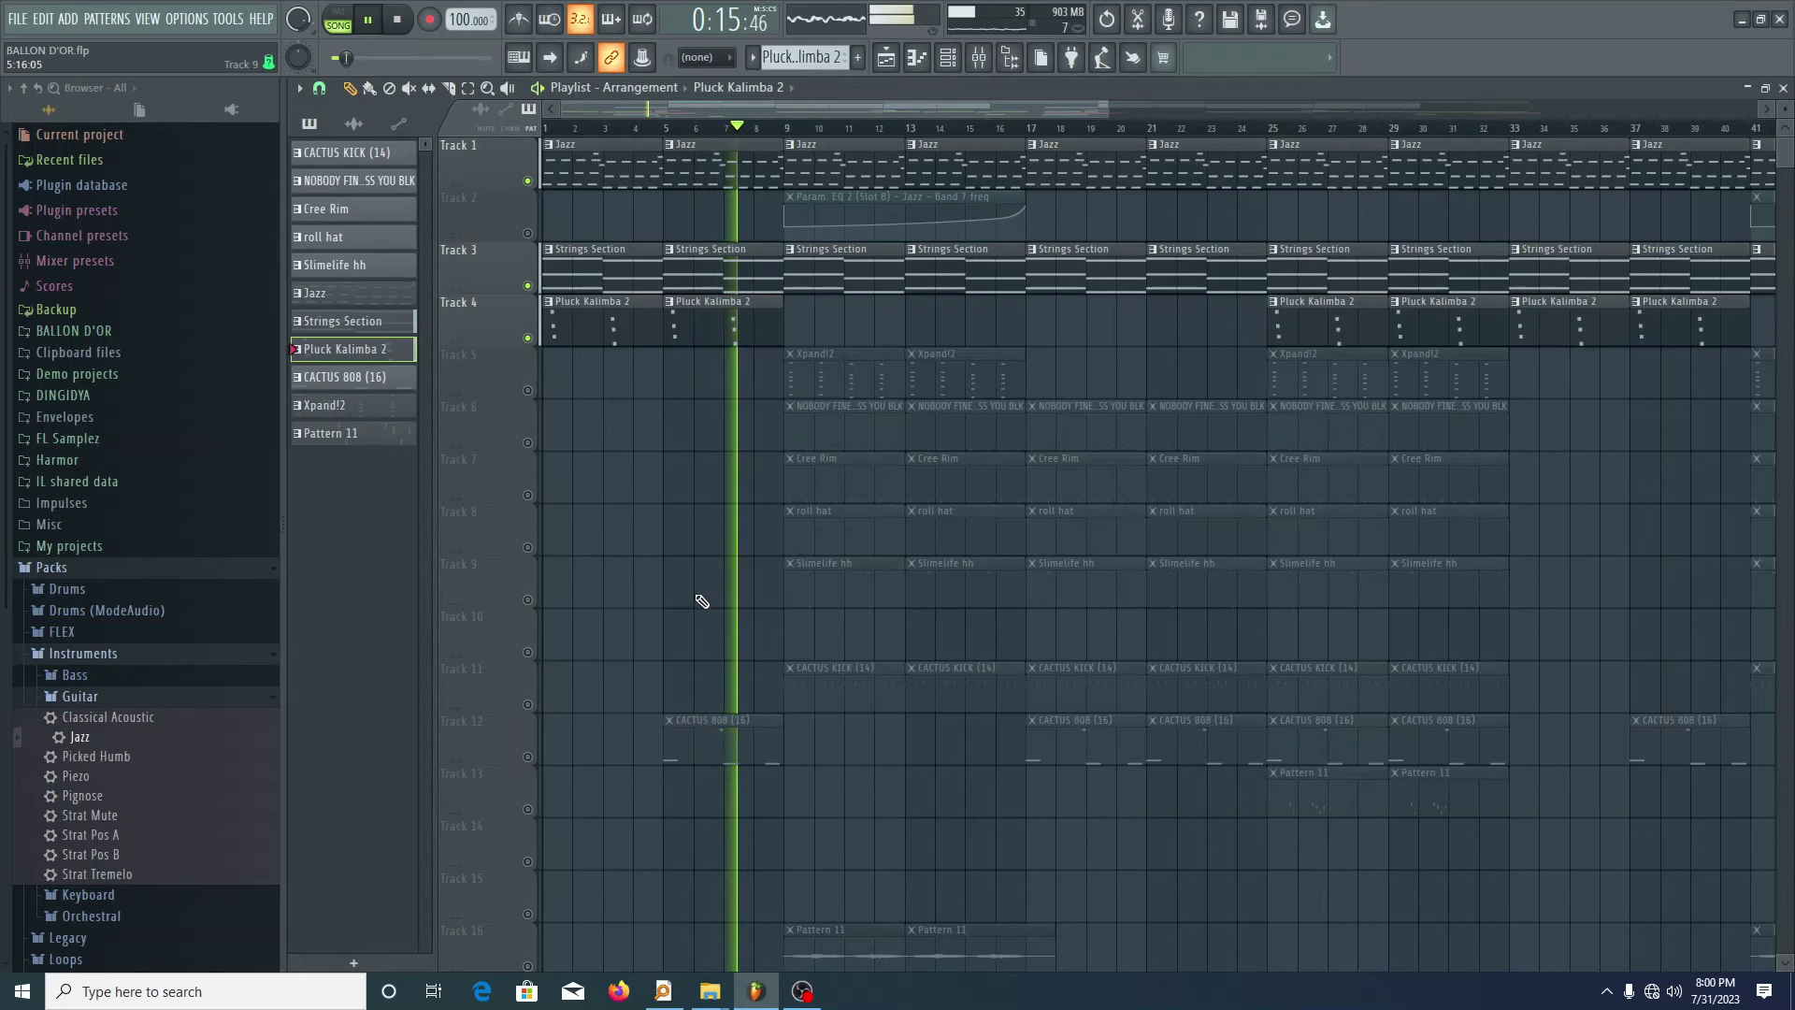
key("space")
scroll(701, 606, "down", 2)
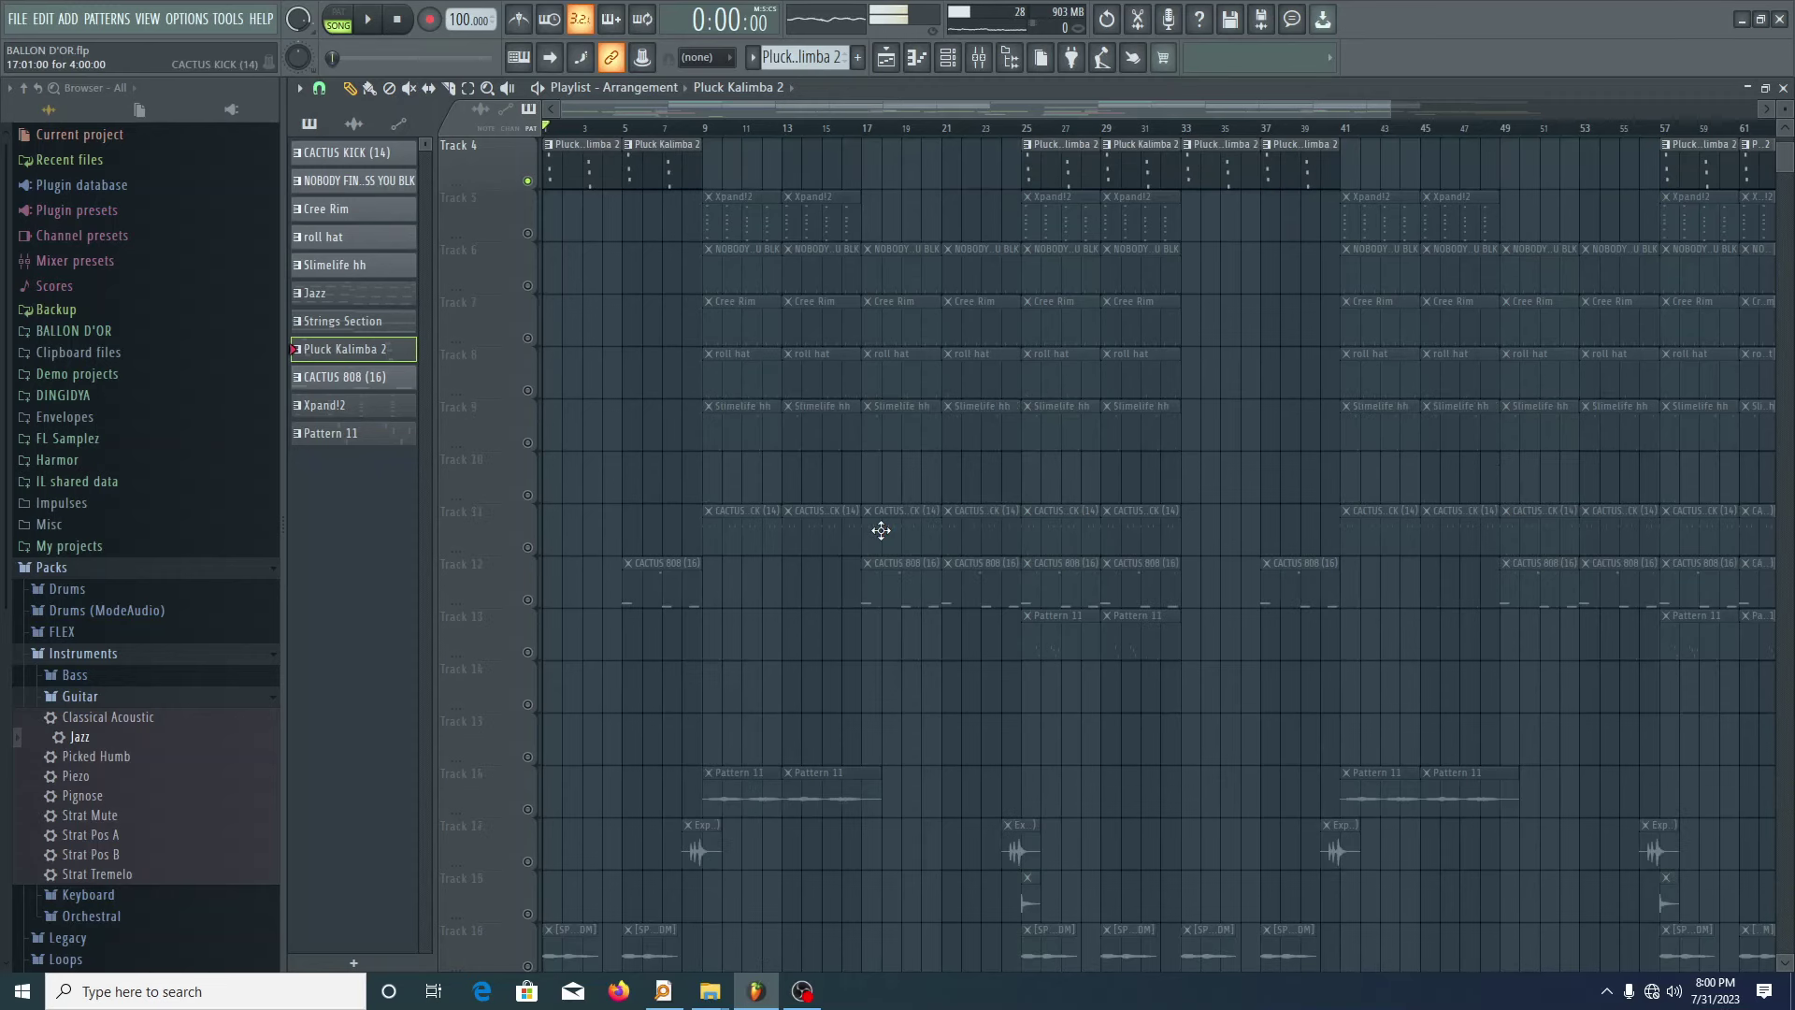
scroll(882, 530, "down", 1)
scroll(822, 529, "up", 2)
- Solo Track 5's Xpand!2 from bar 9 and play its pattern in the channel rack
left_click(528, 338)
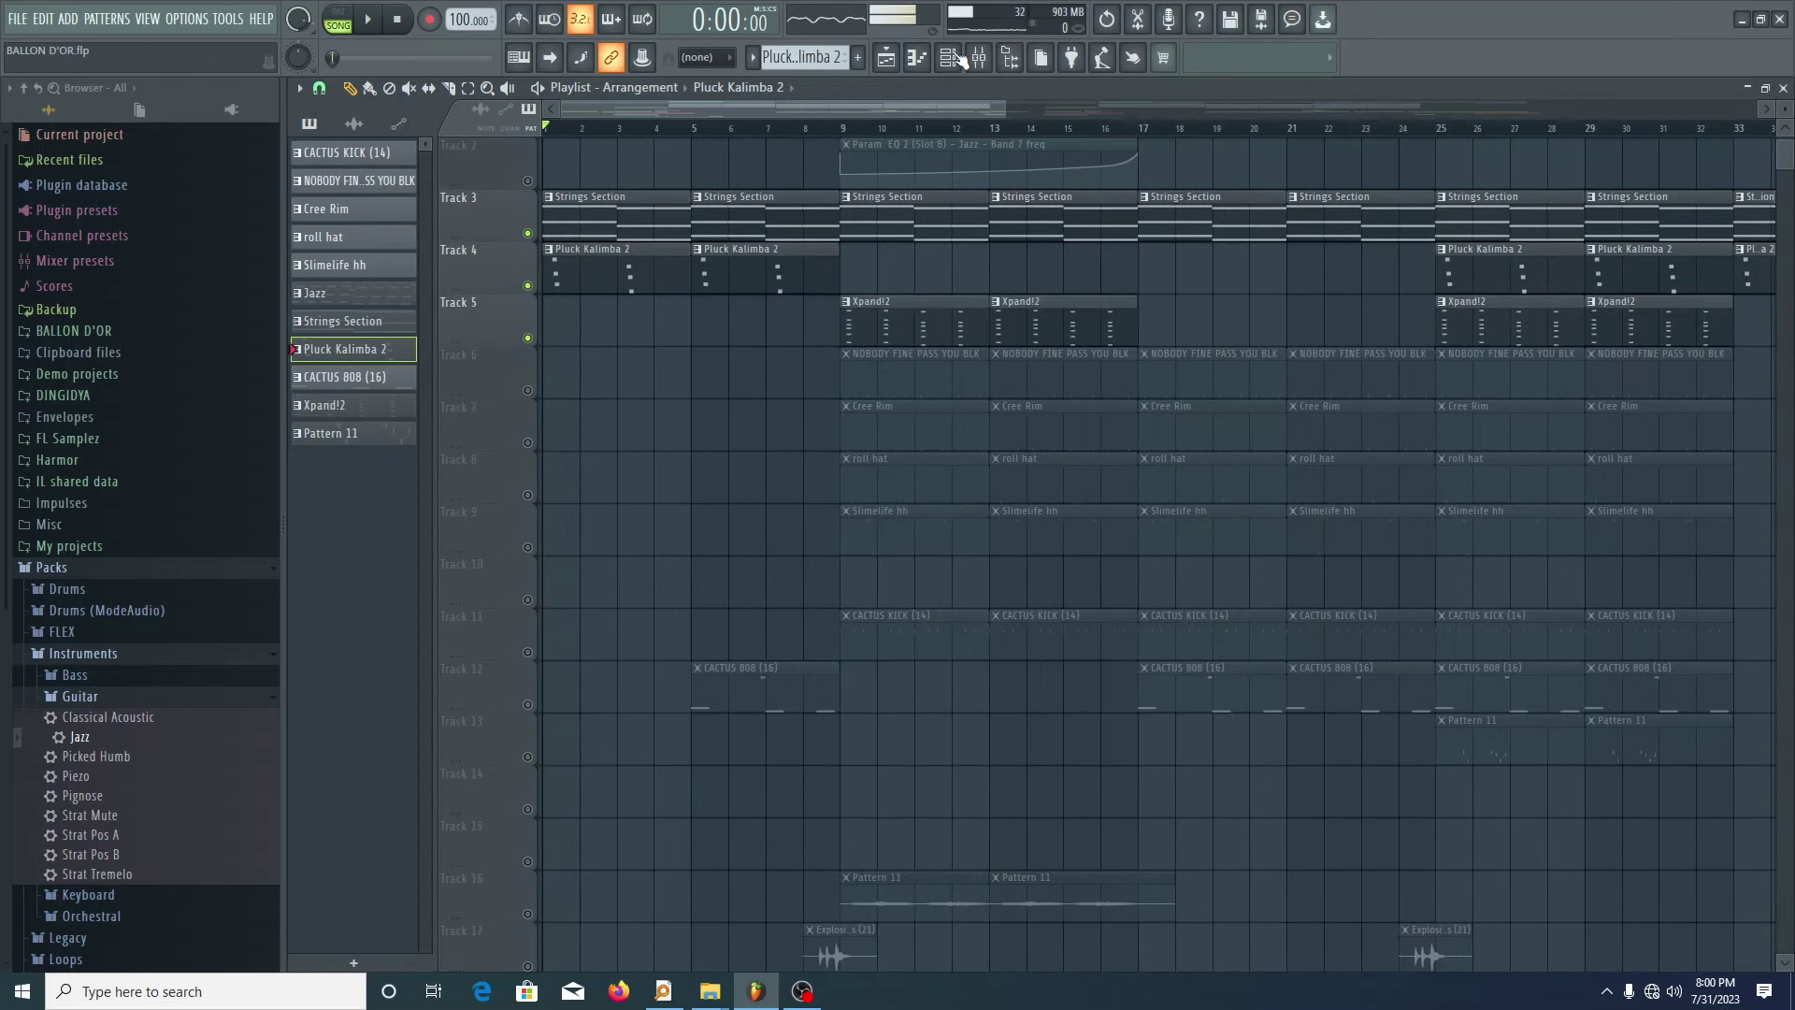
left_click(846, 128)
right_click(528, 338)
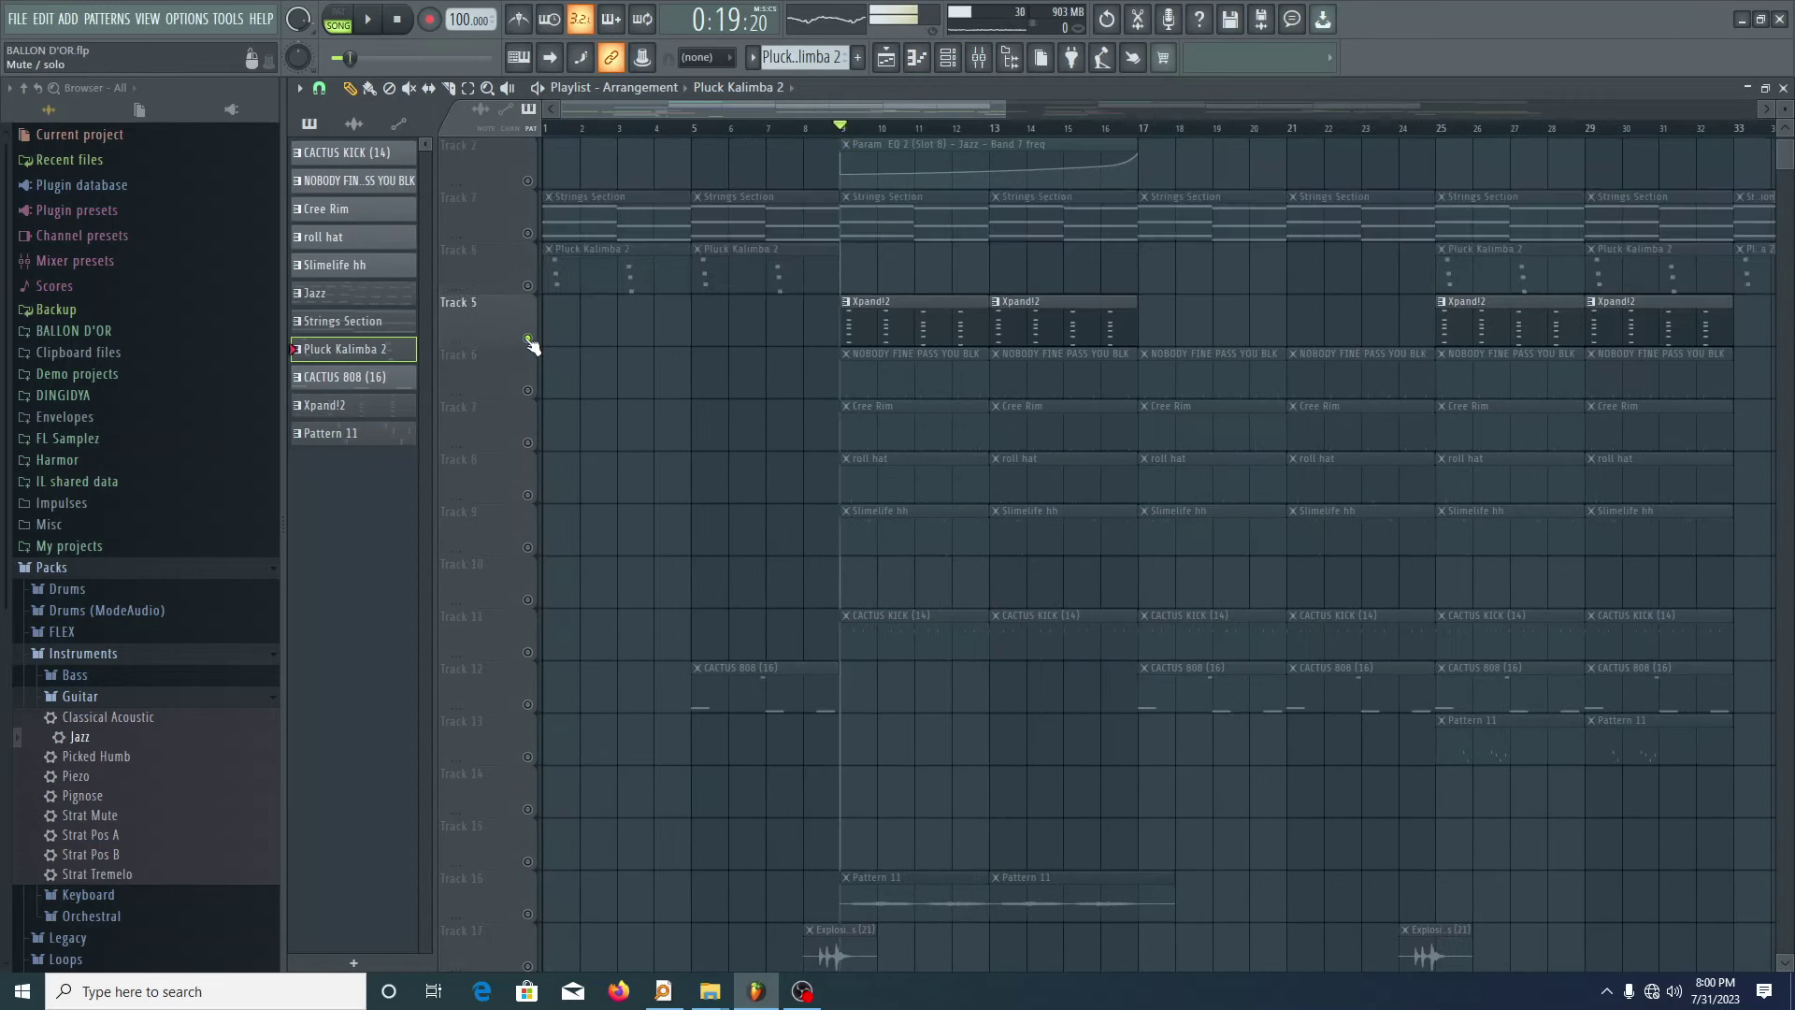
left_click(883, 312)
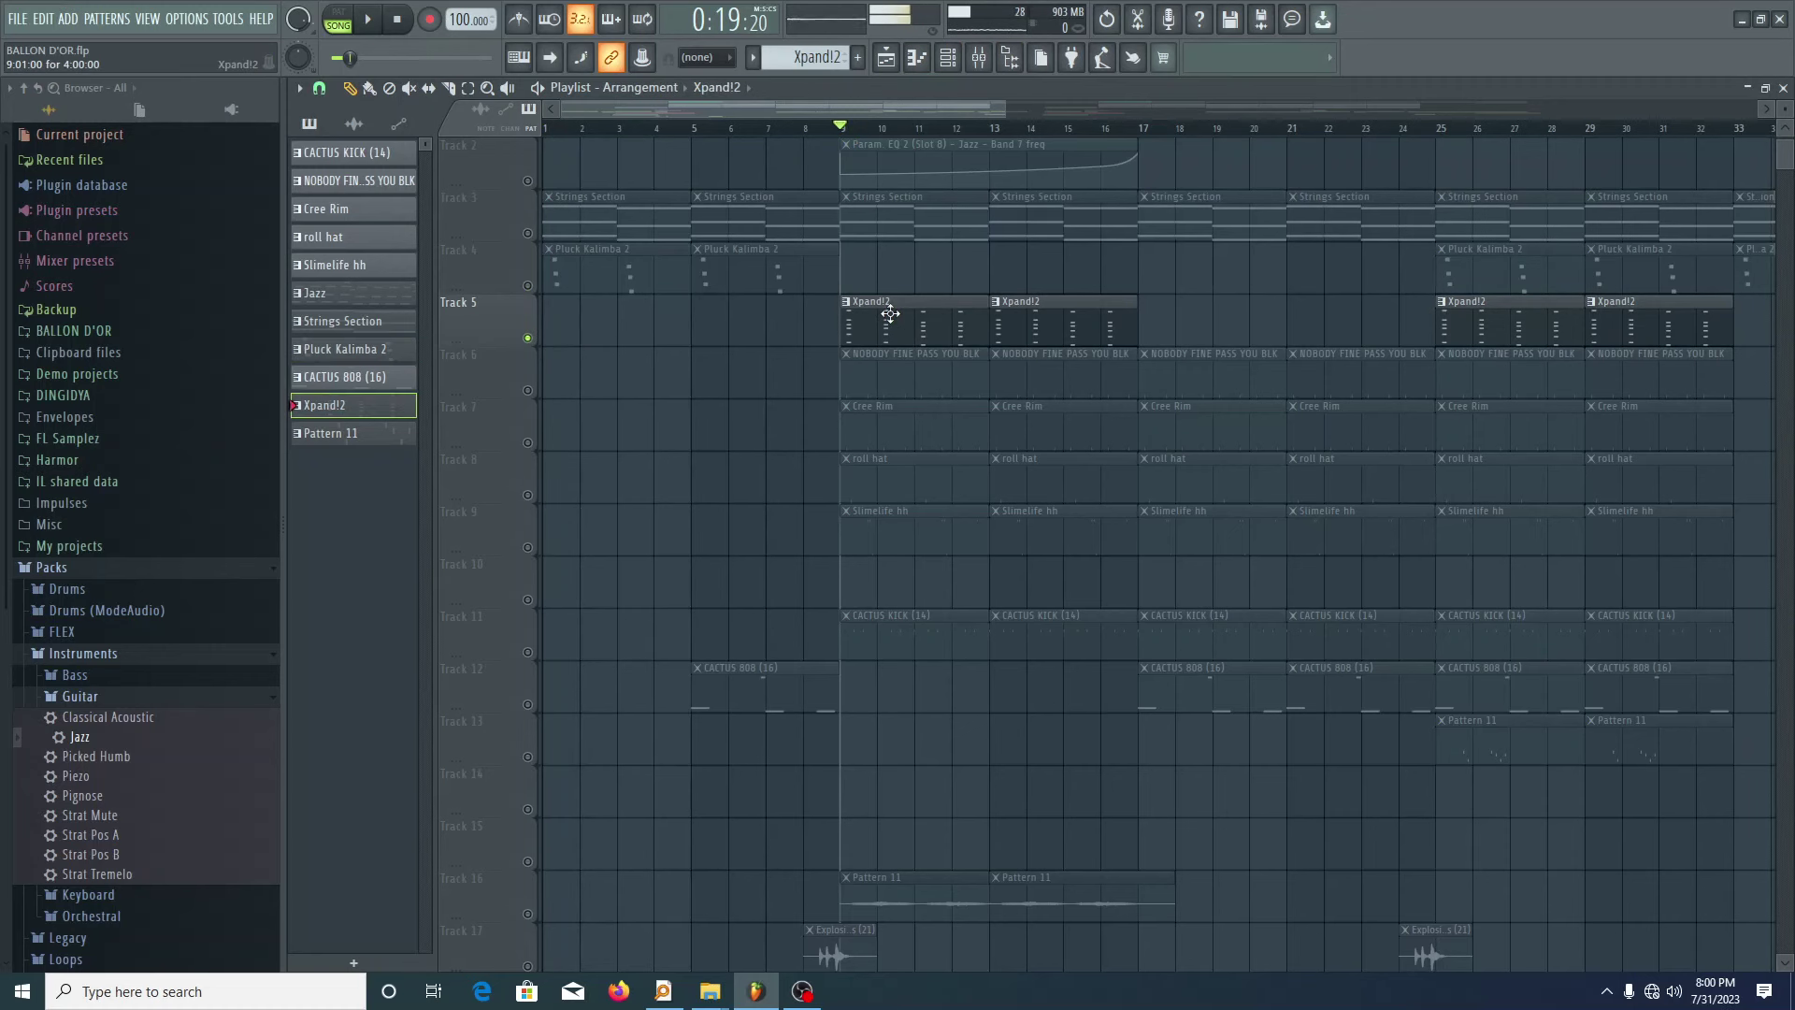
left_click(950, 59)
key("space")
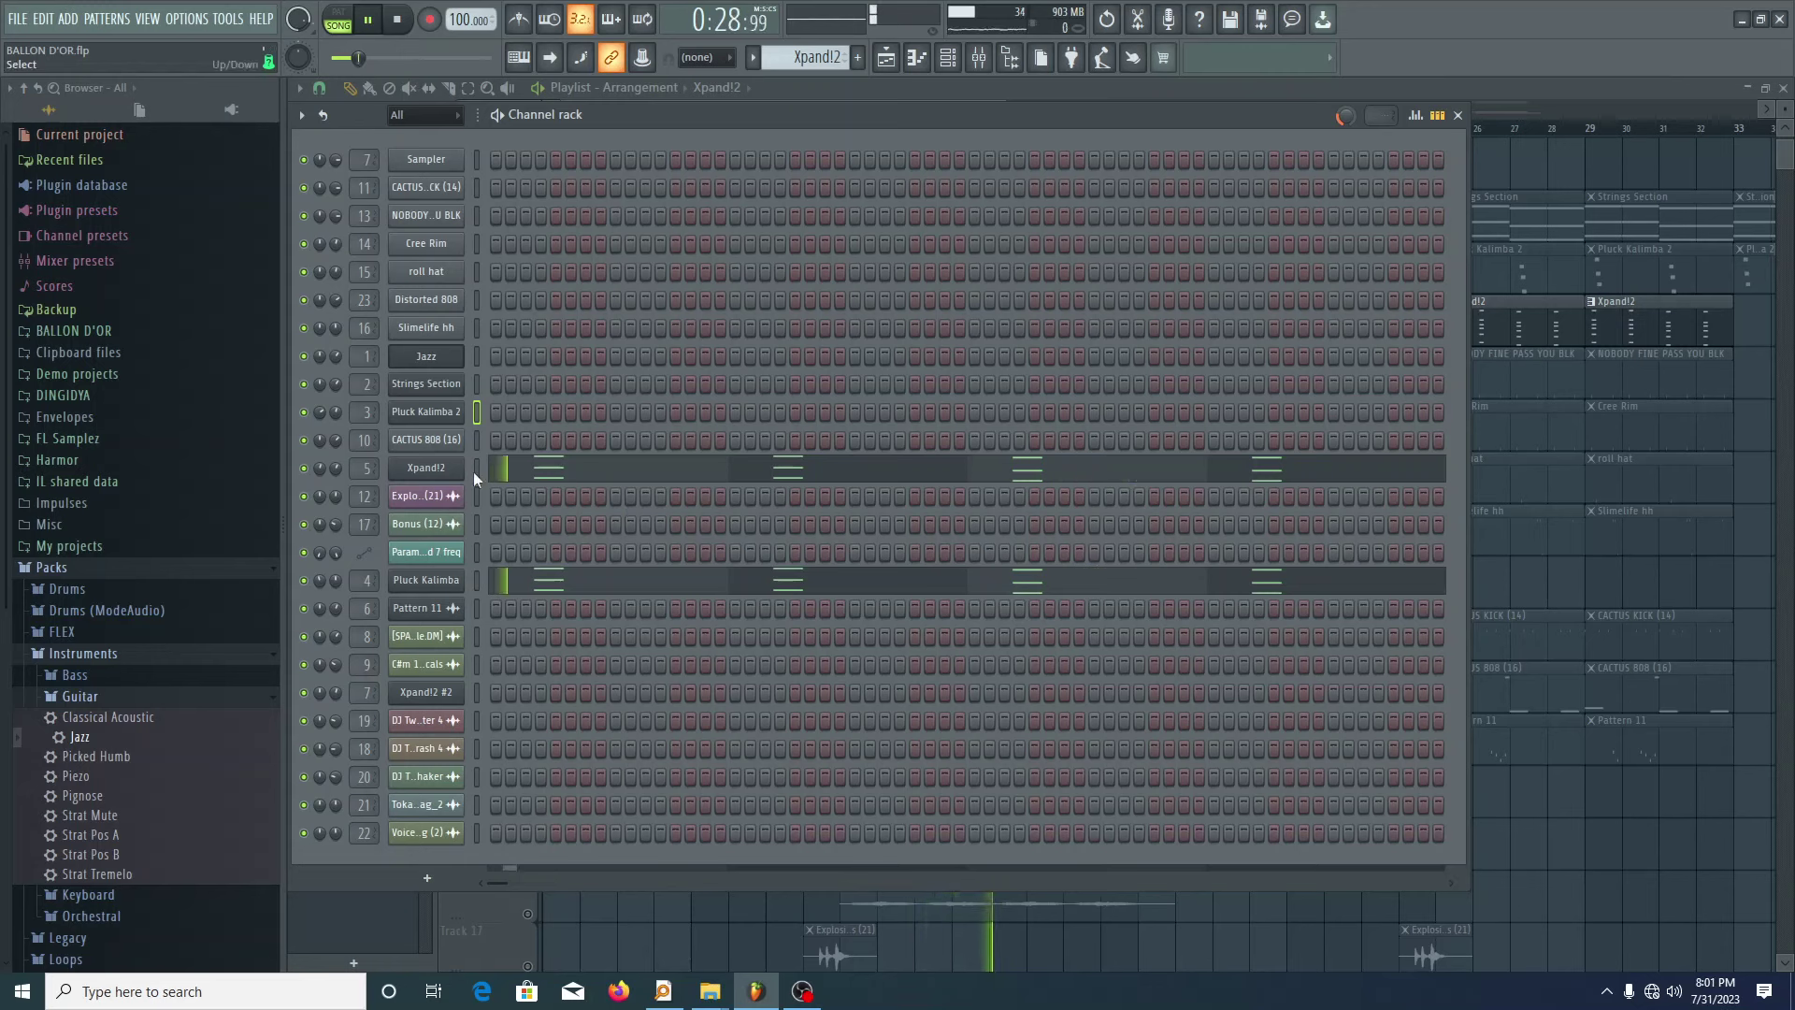
- Open Xpand!2, browse its preset categories, and keep the 13 Benin preset
left_click(474, 469)
key("space")
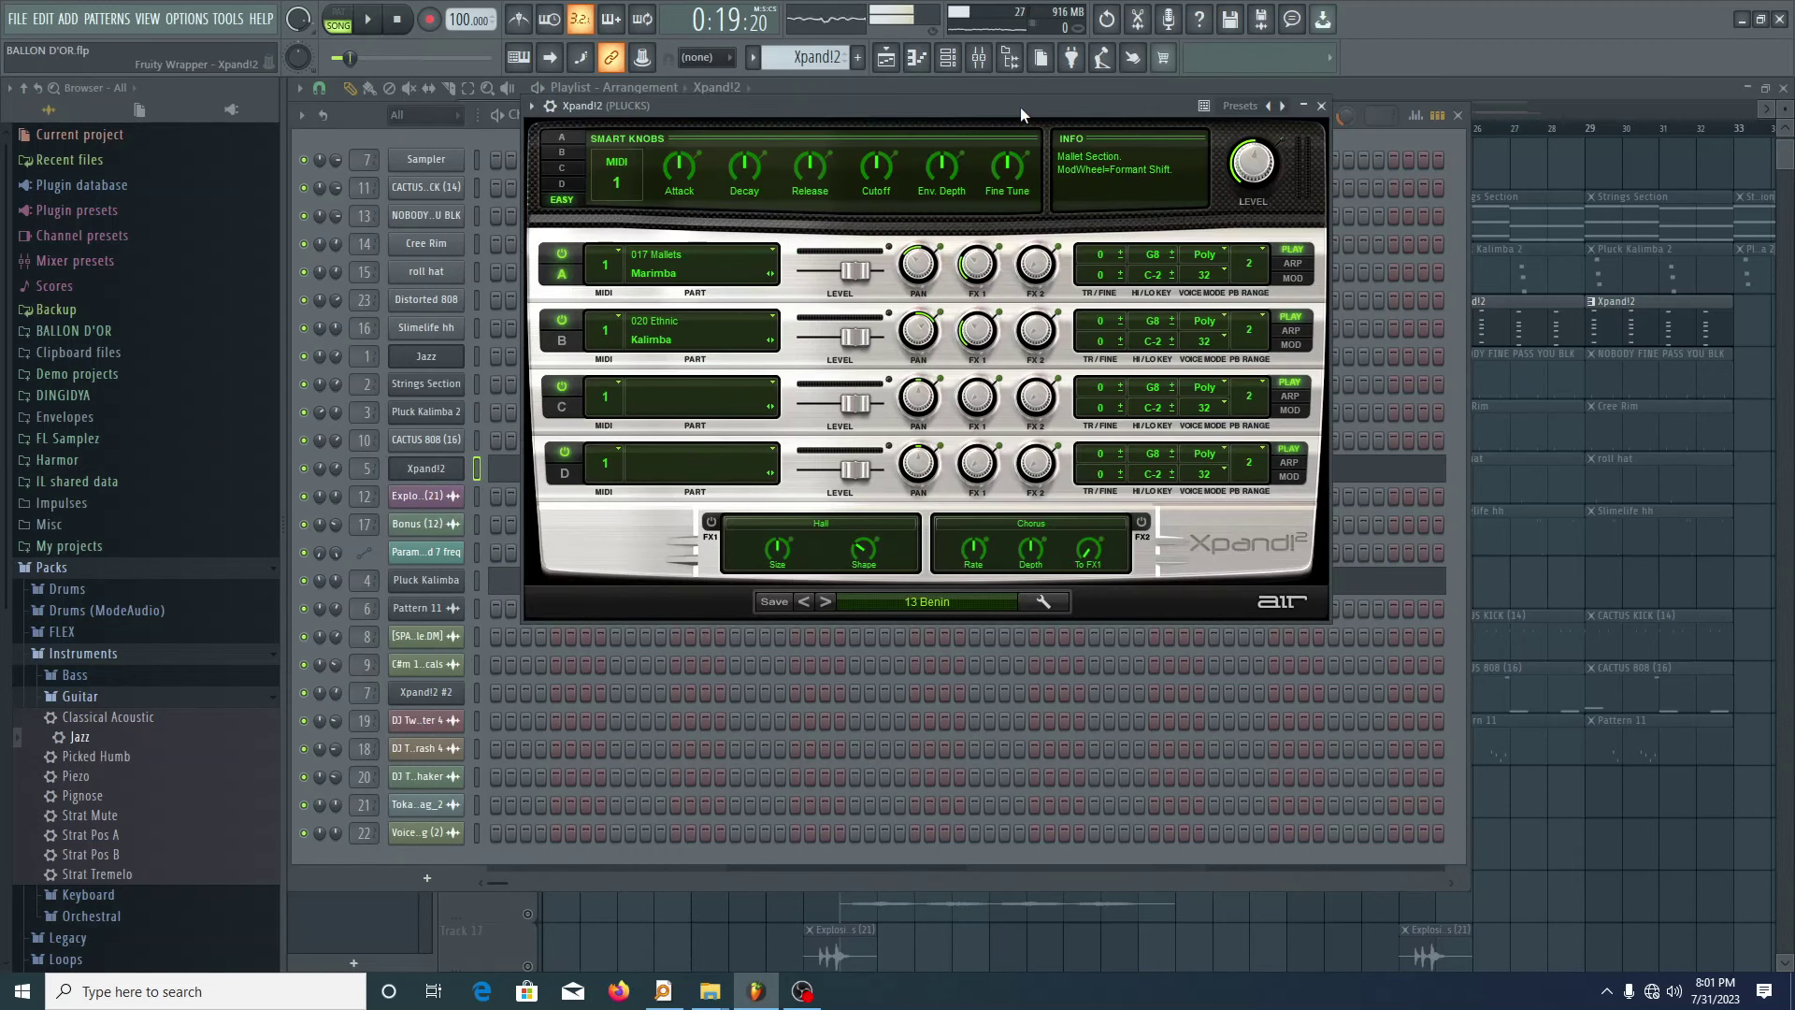
left_click_drag(1018, 106, 976, 114)
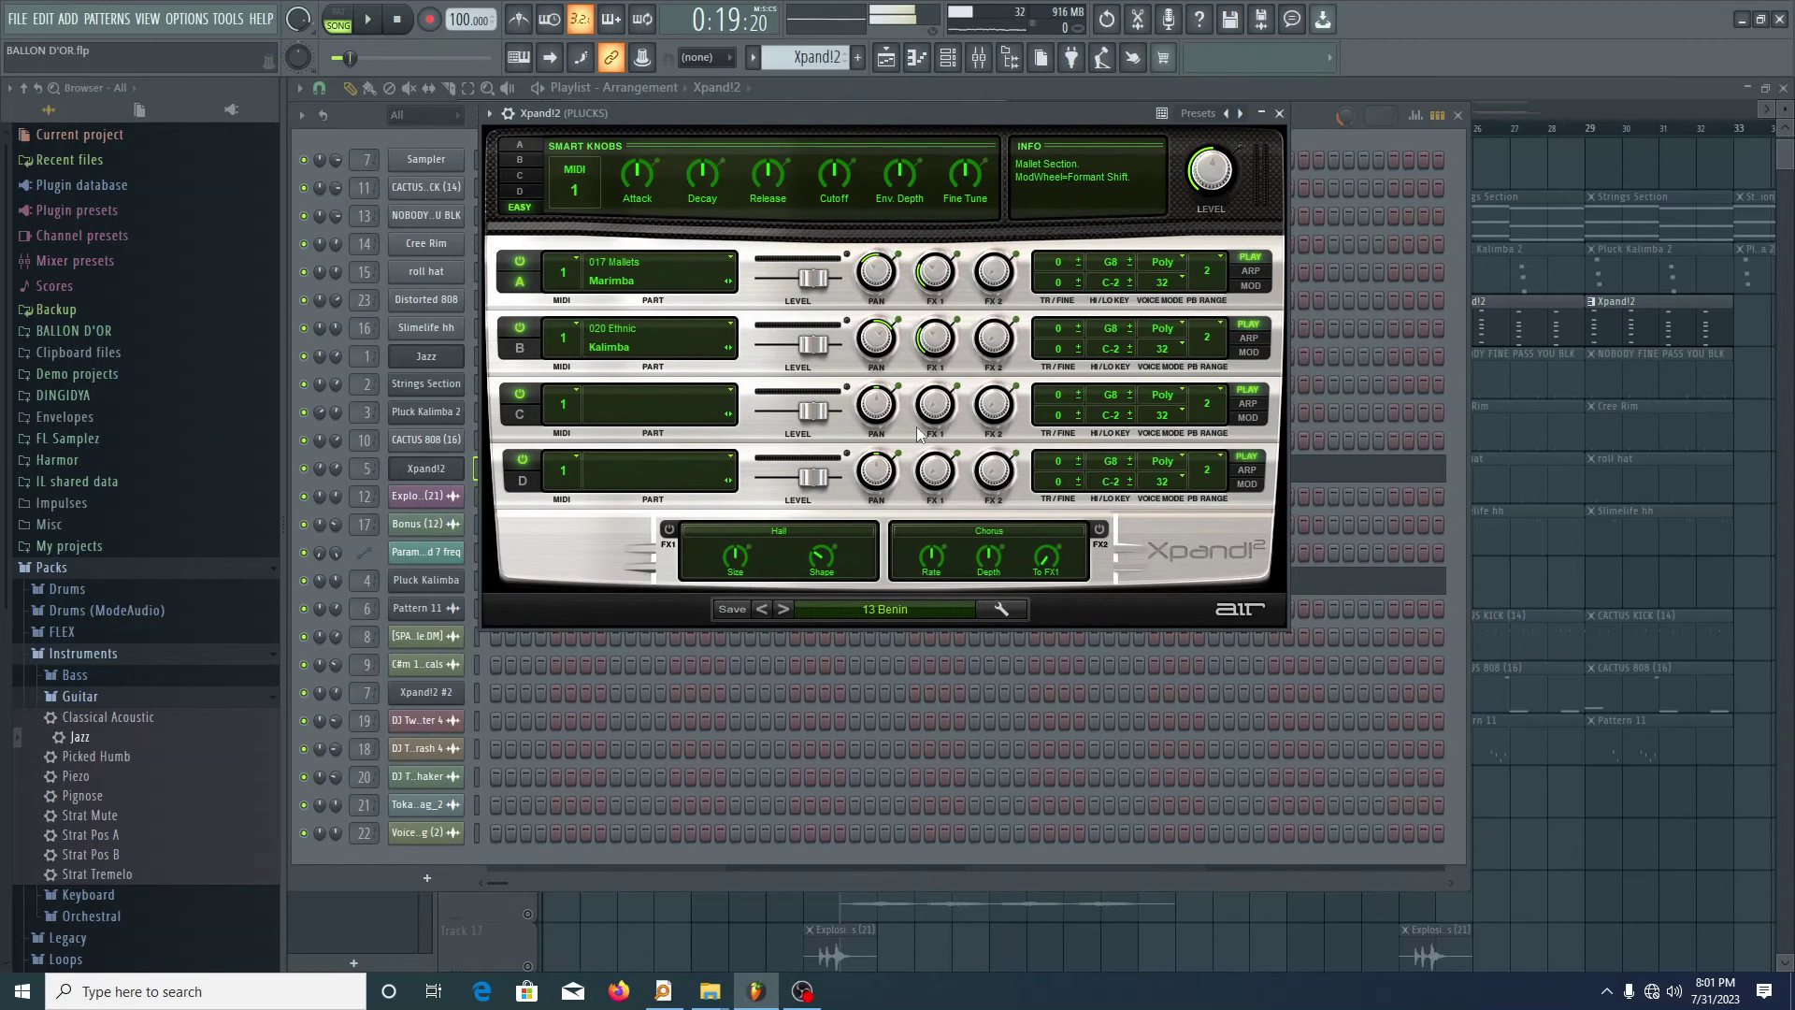
left_click(869, 609)
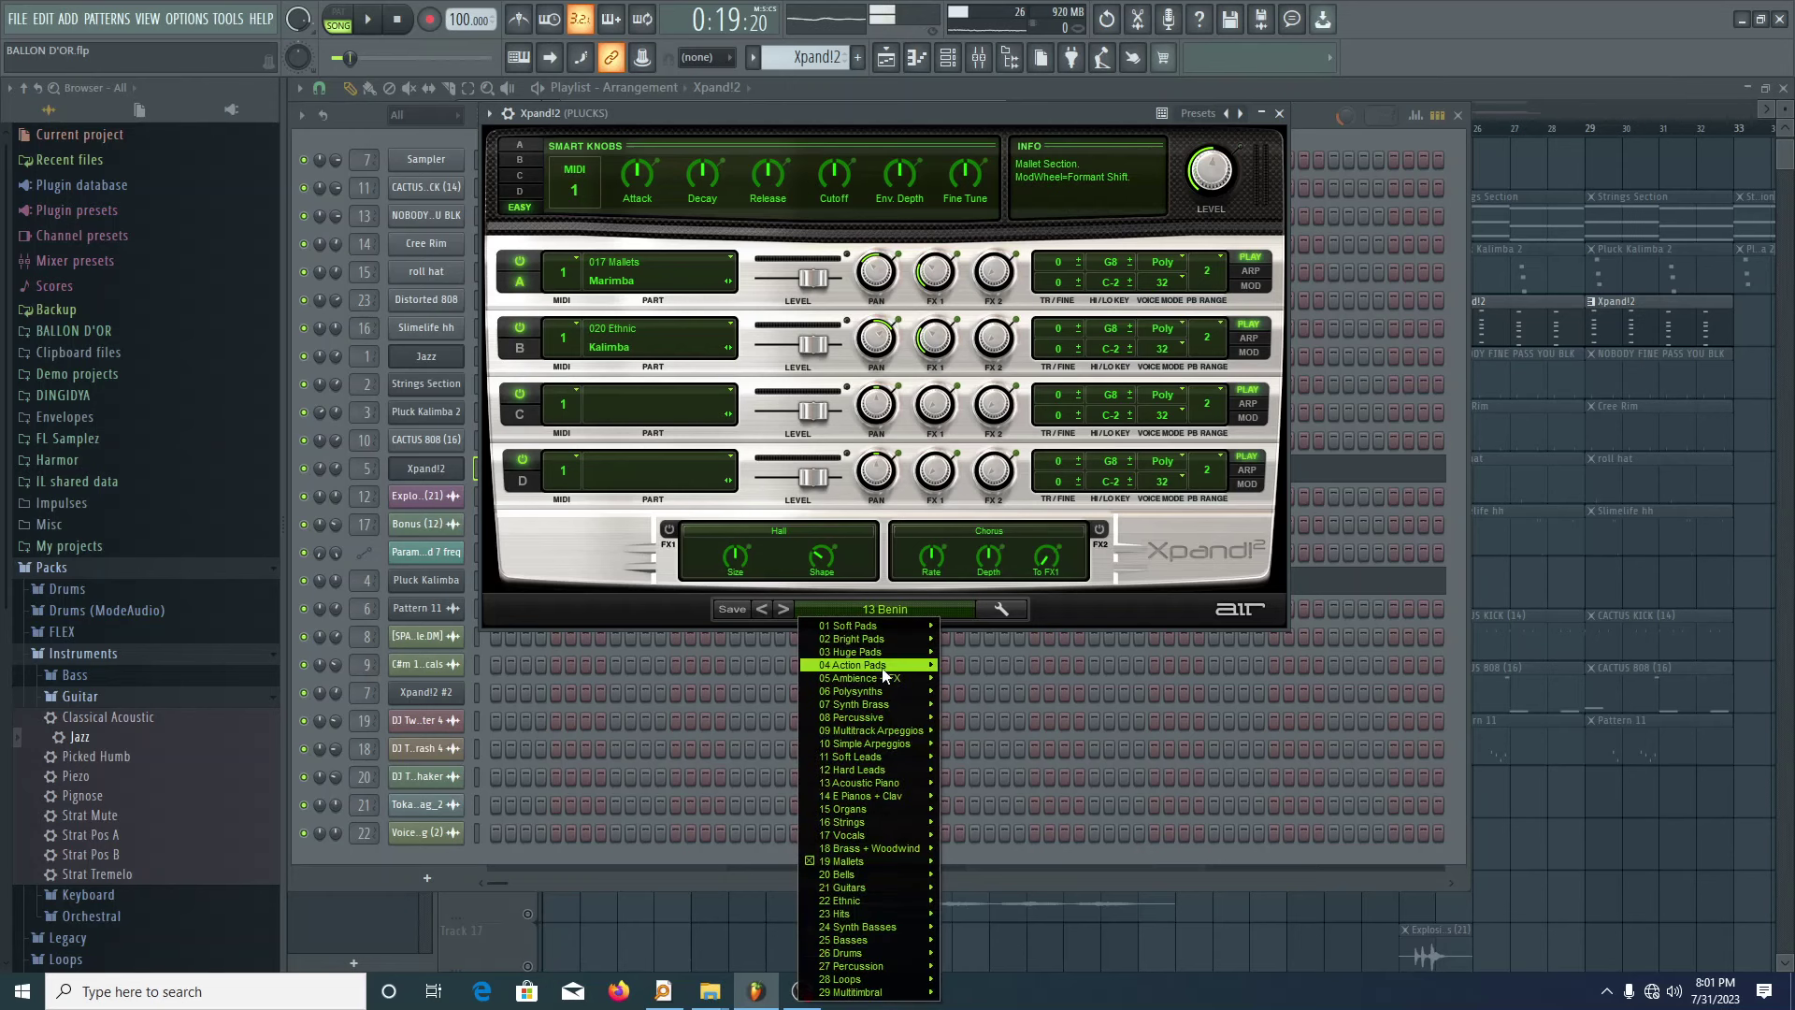
mouse_move(850, 862)
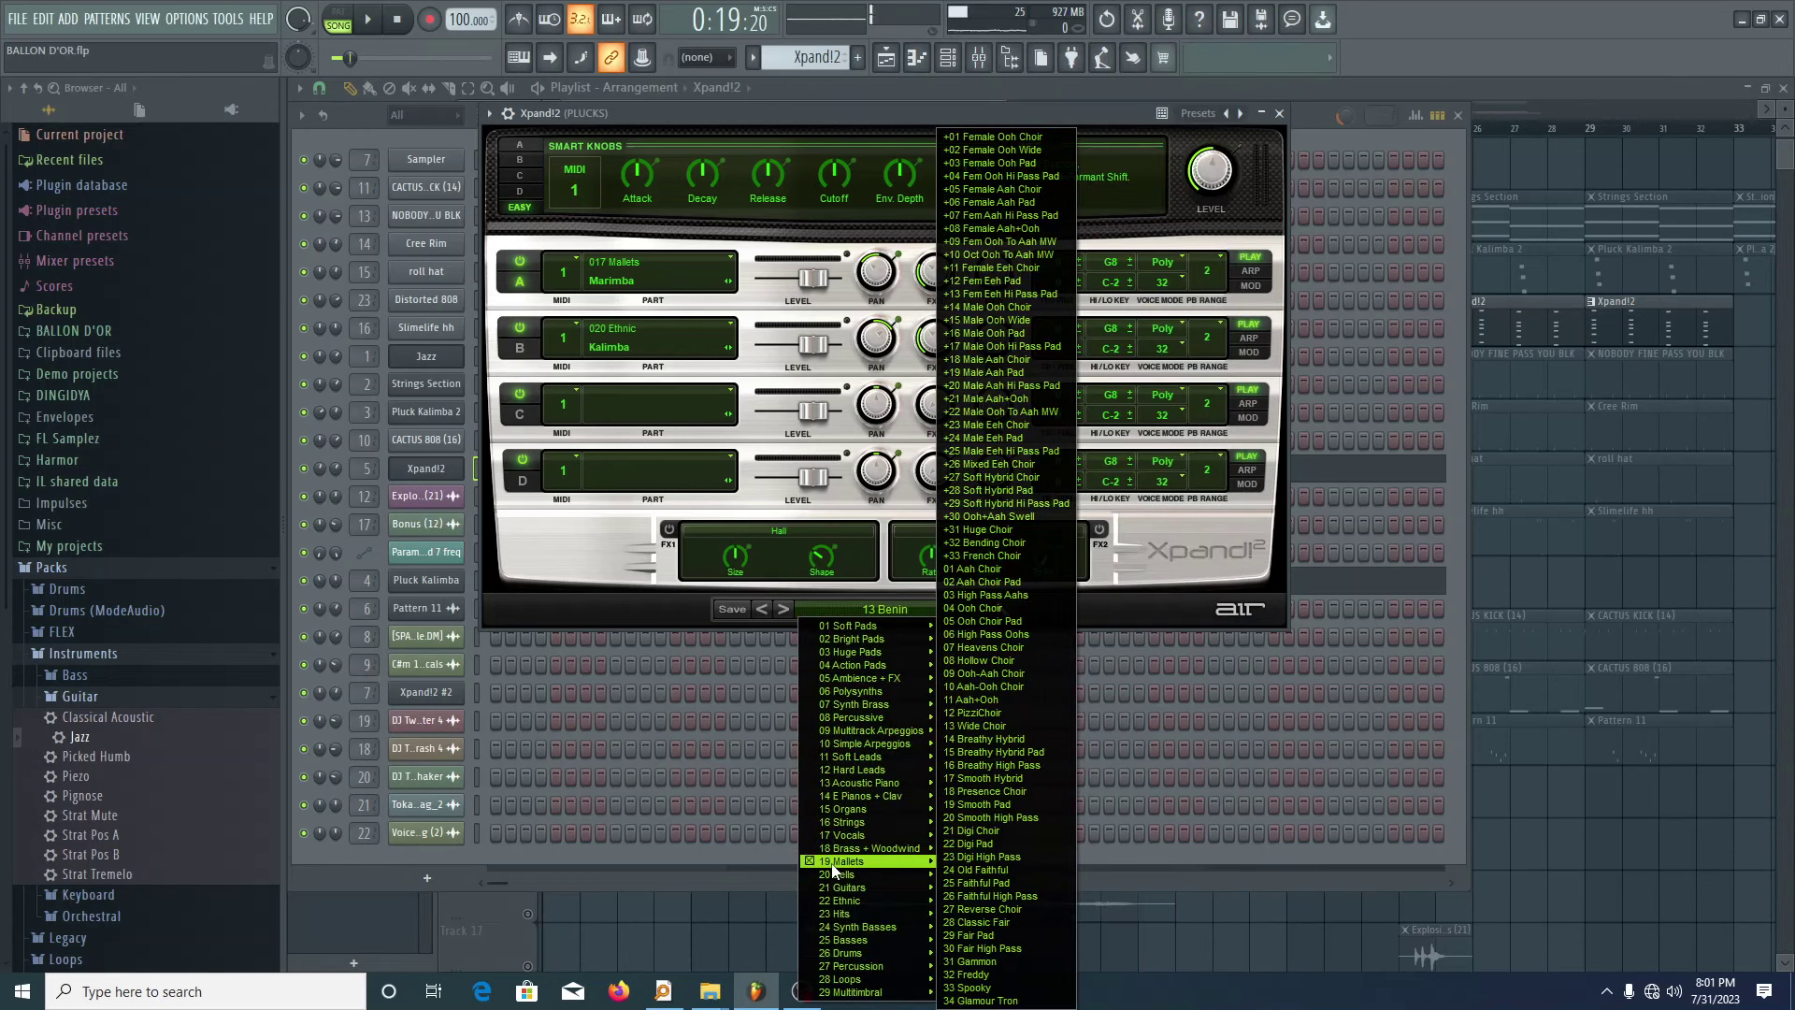
left_click(567, 558)
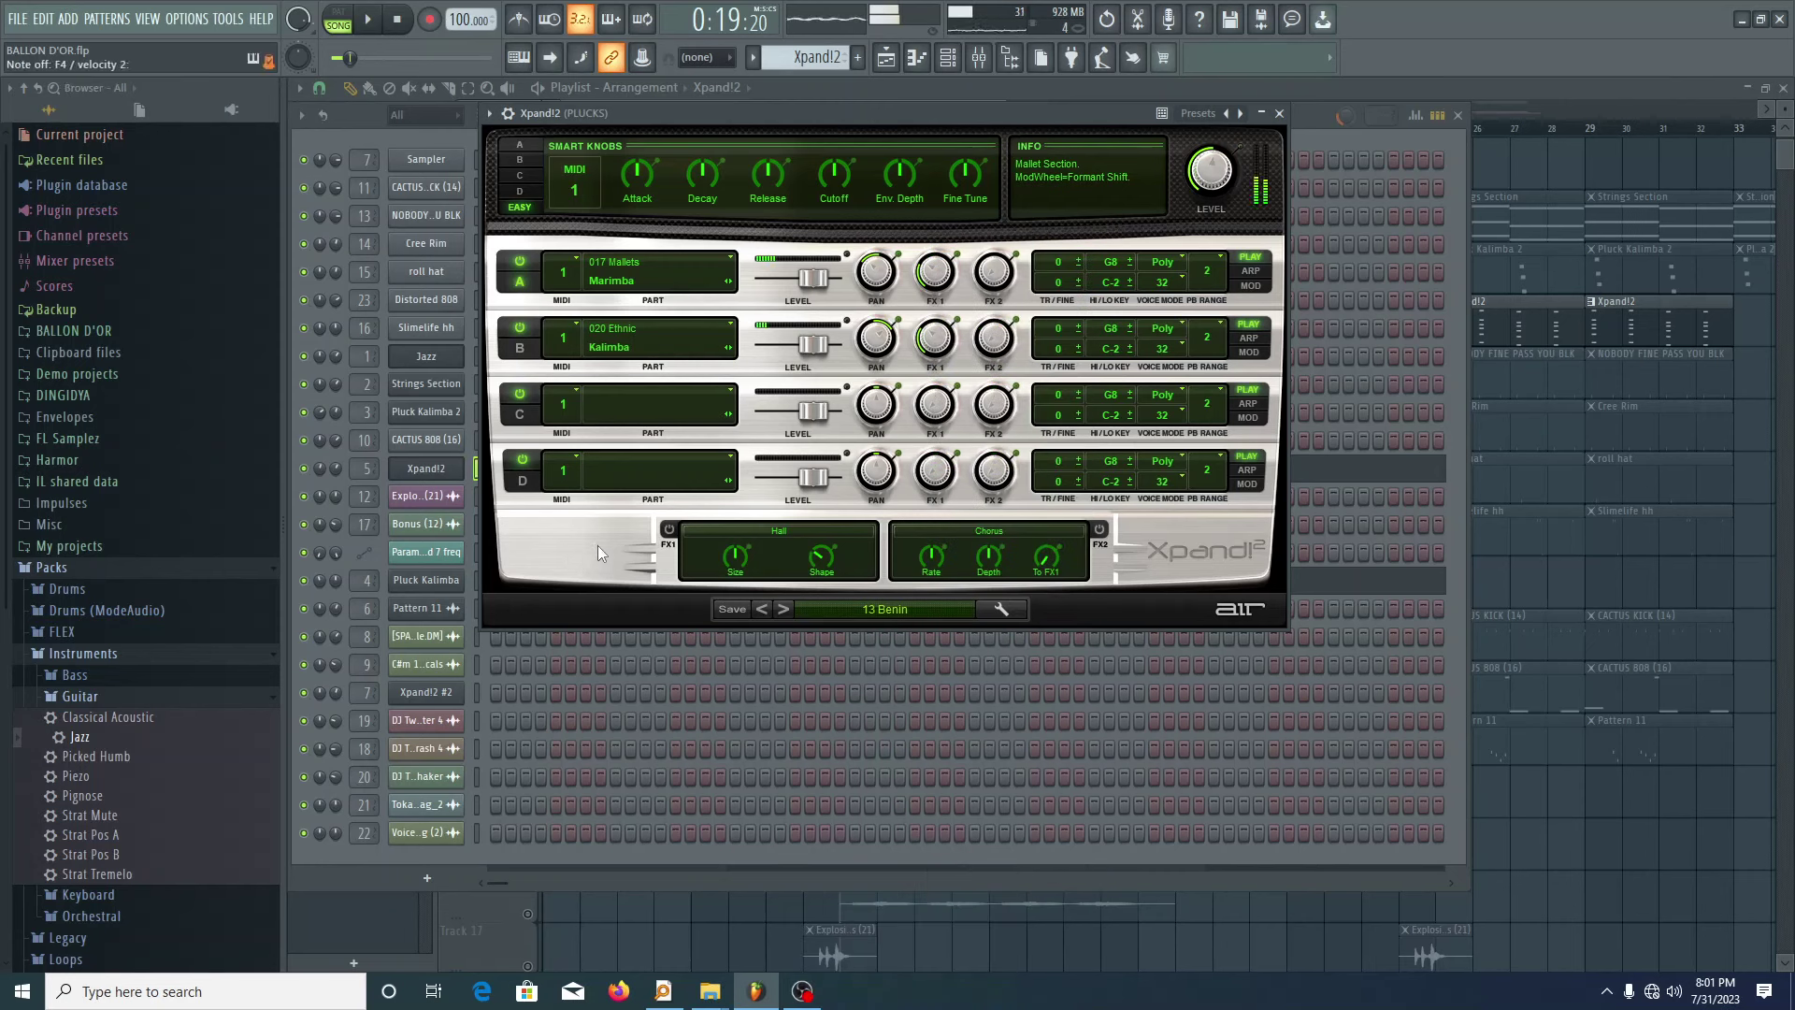
- View Pluck Kalimba's settings, move it directly below Xpand!2 with Alt+Up, and play
left_click(1279, 114)
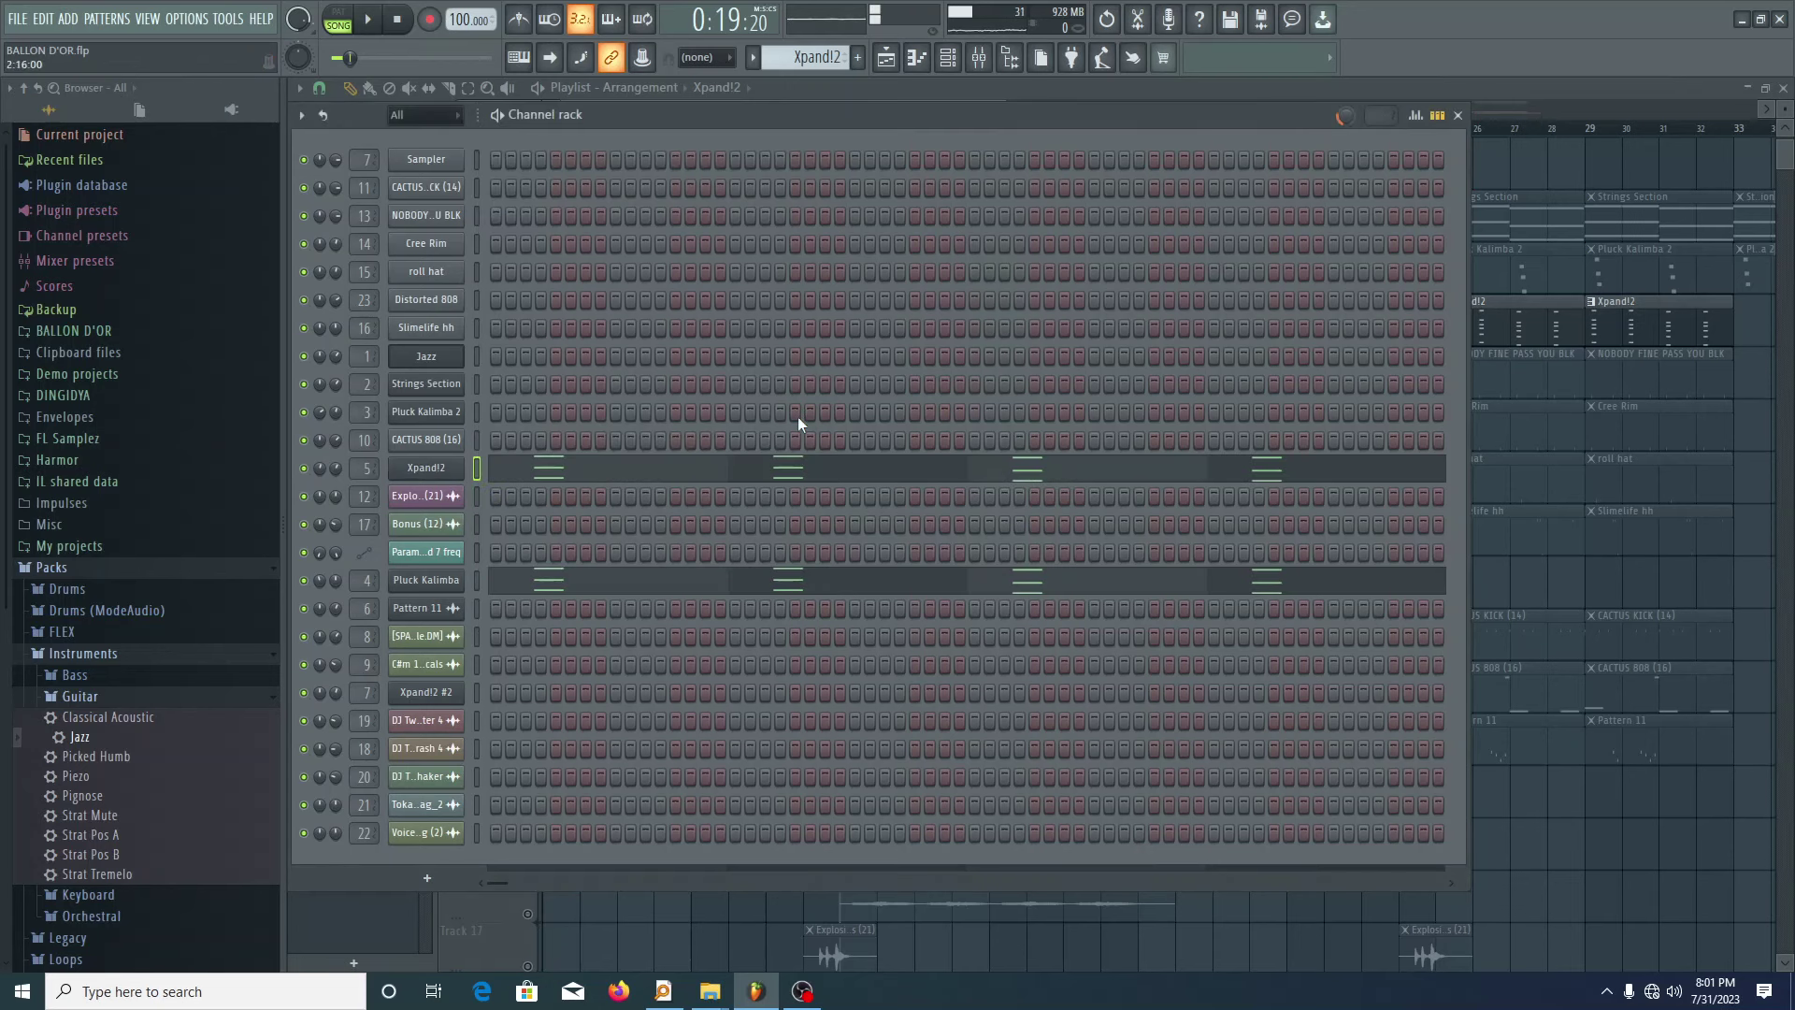
left_click(458, 581)
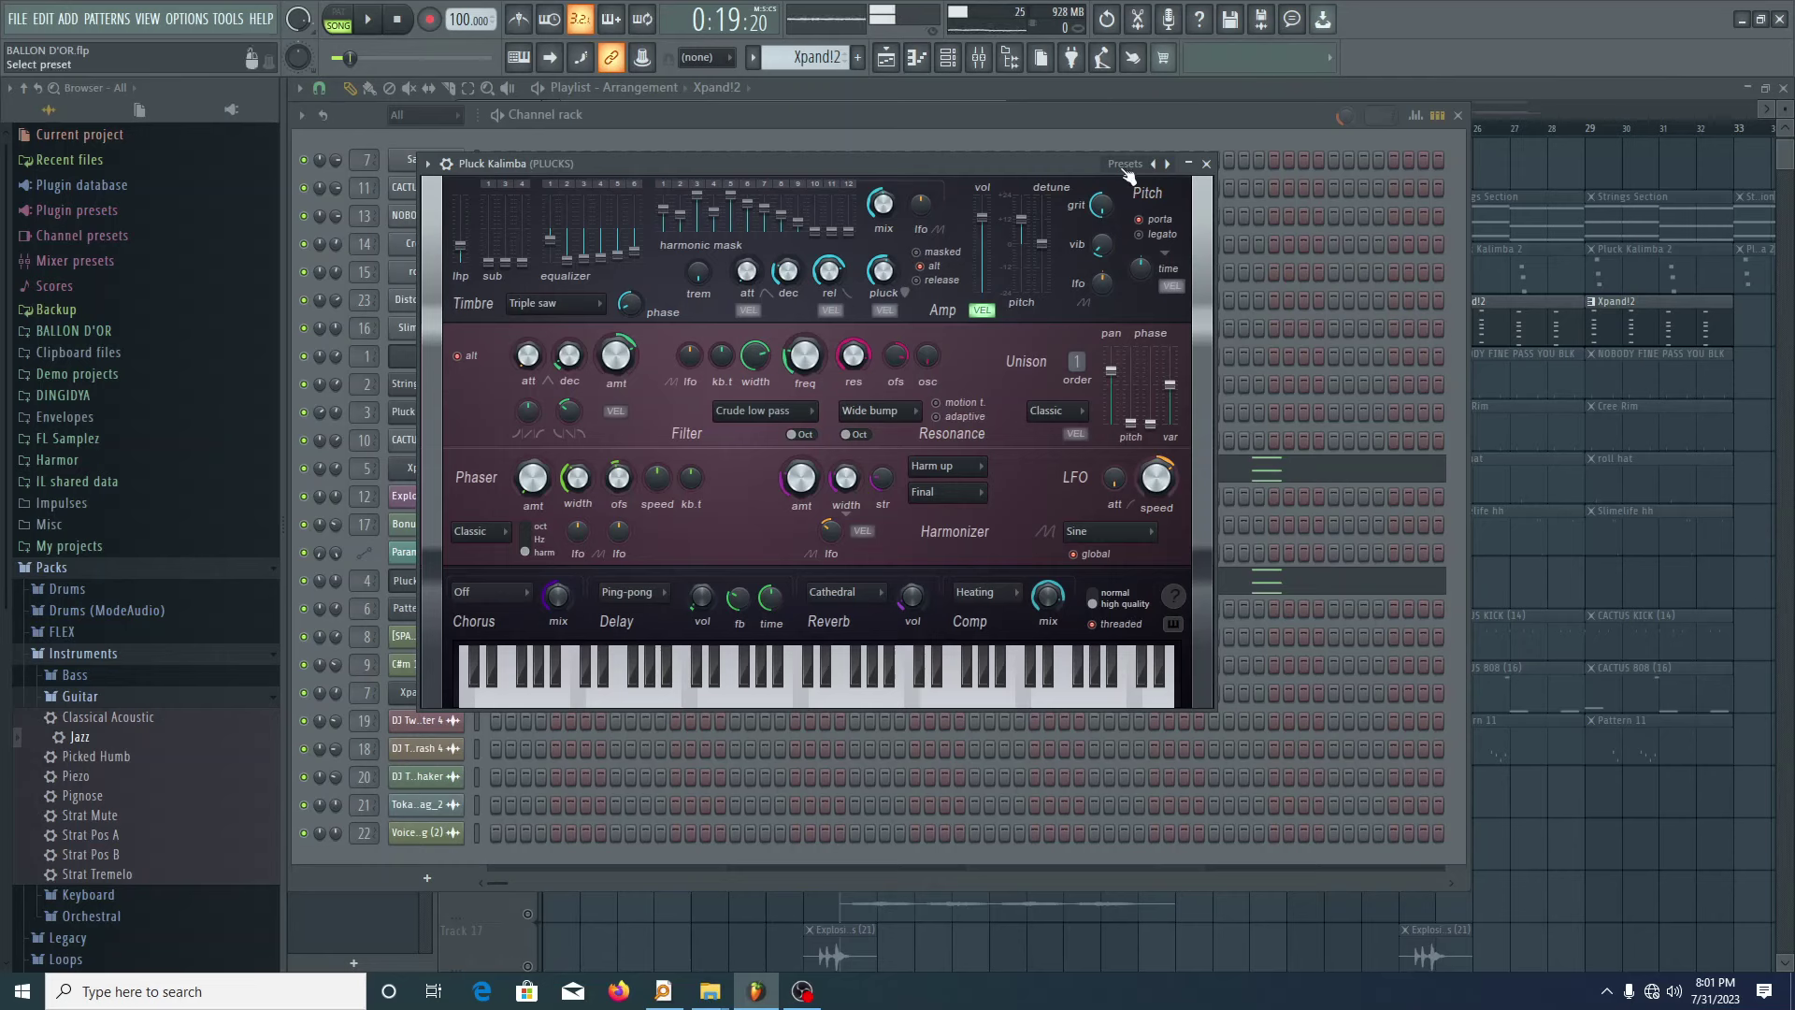
left_click(1206, 165)
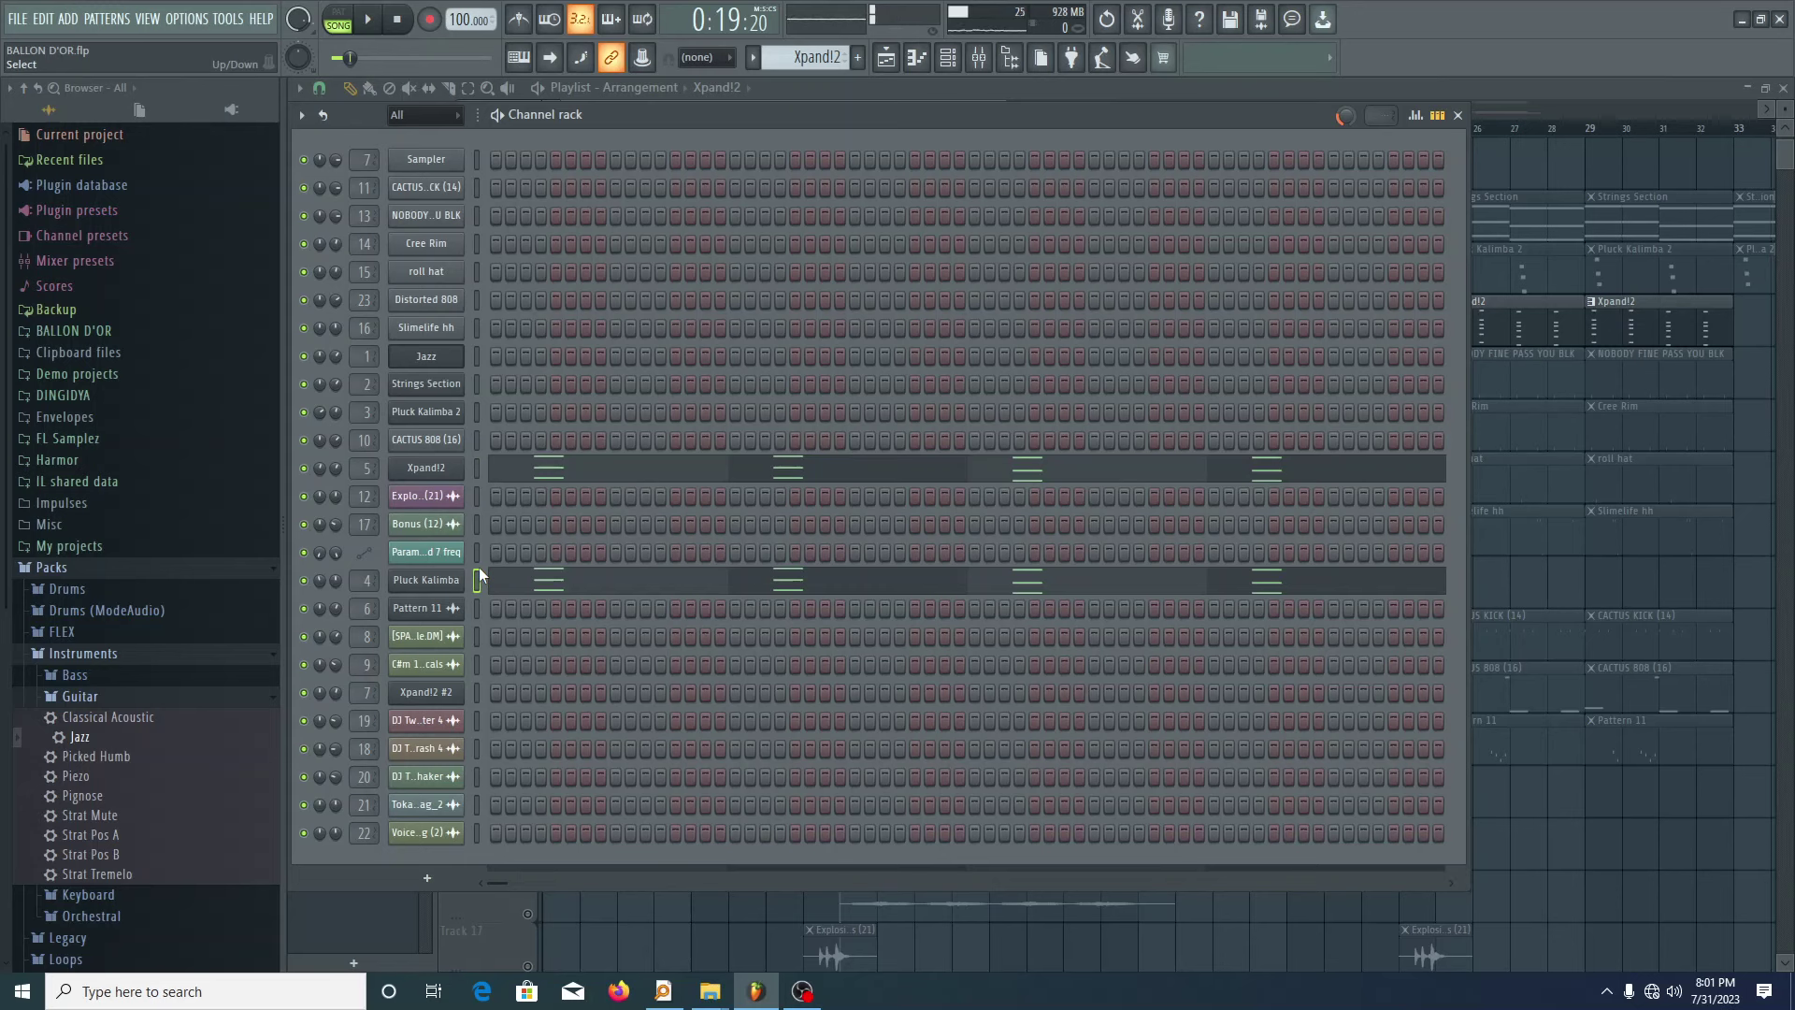
key("alt+Up")
key("alt+Up")
key("alt+Up")
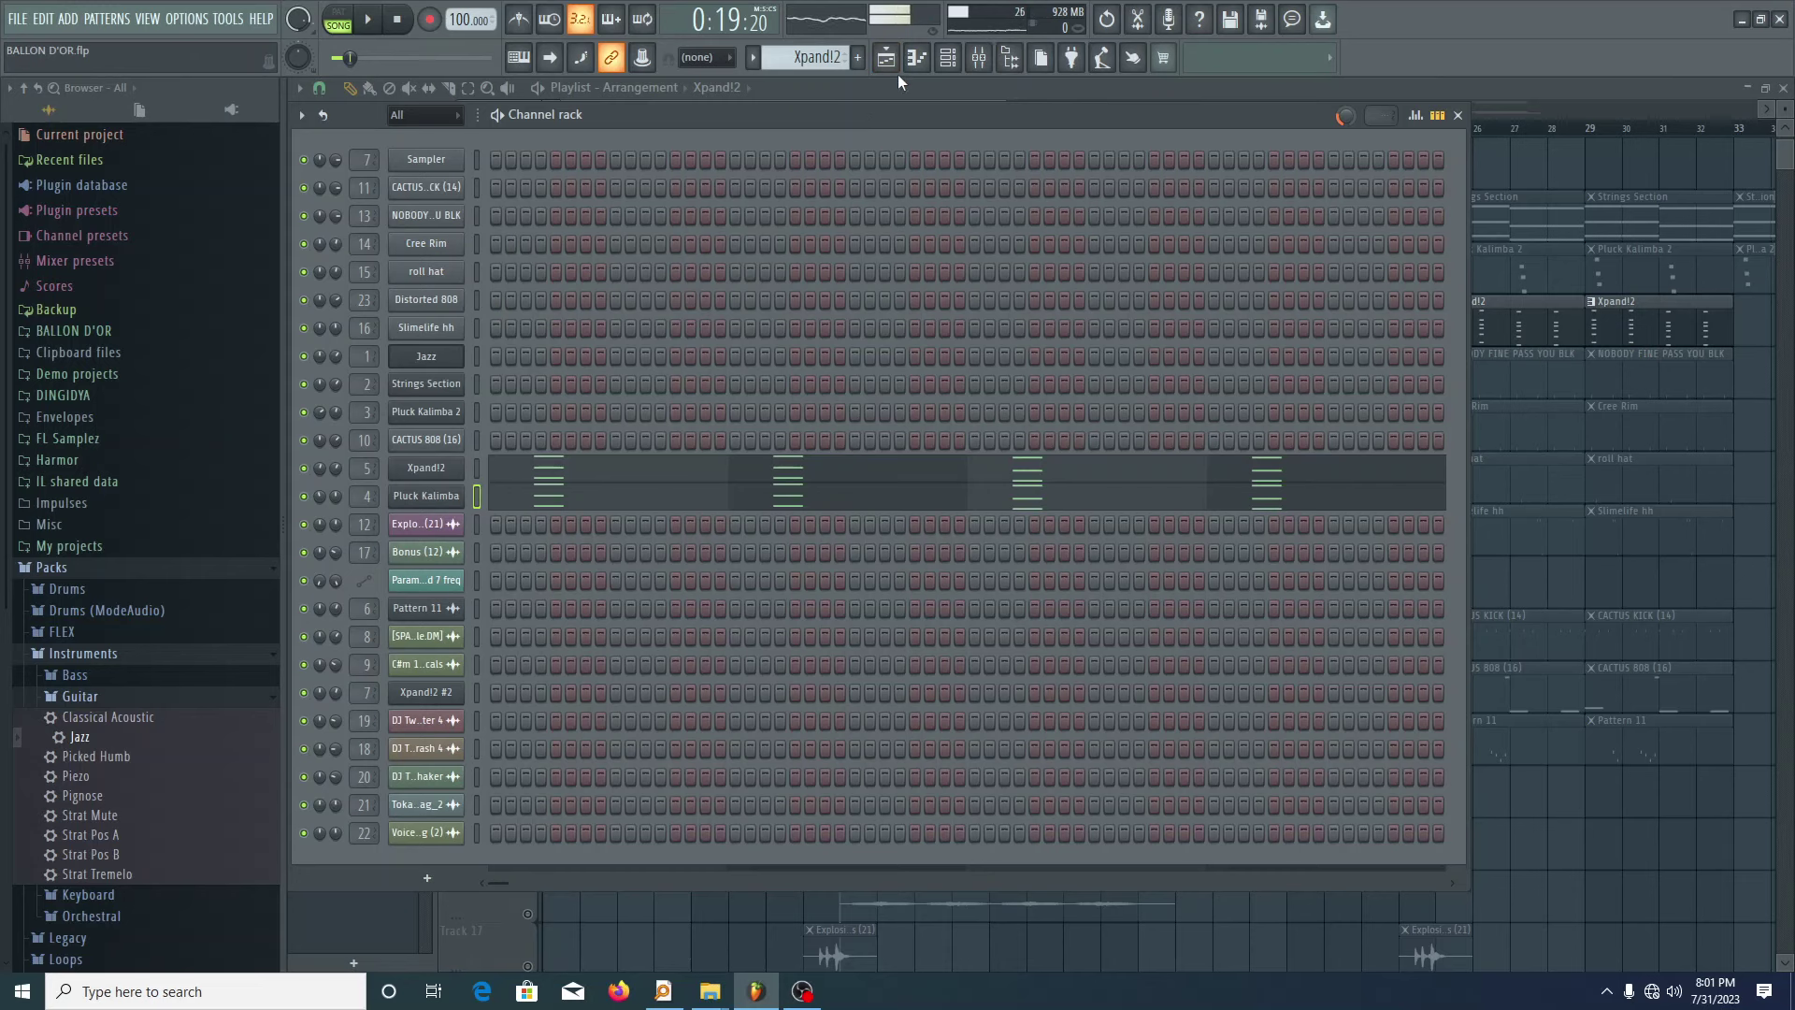
key("space")
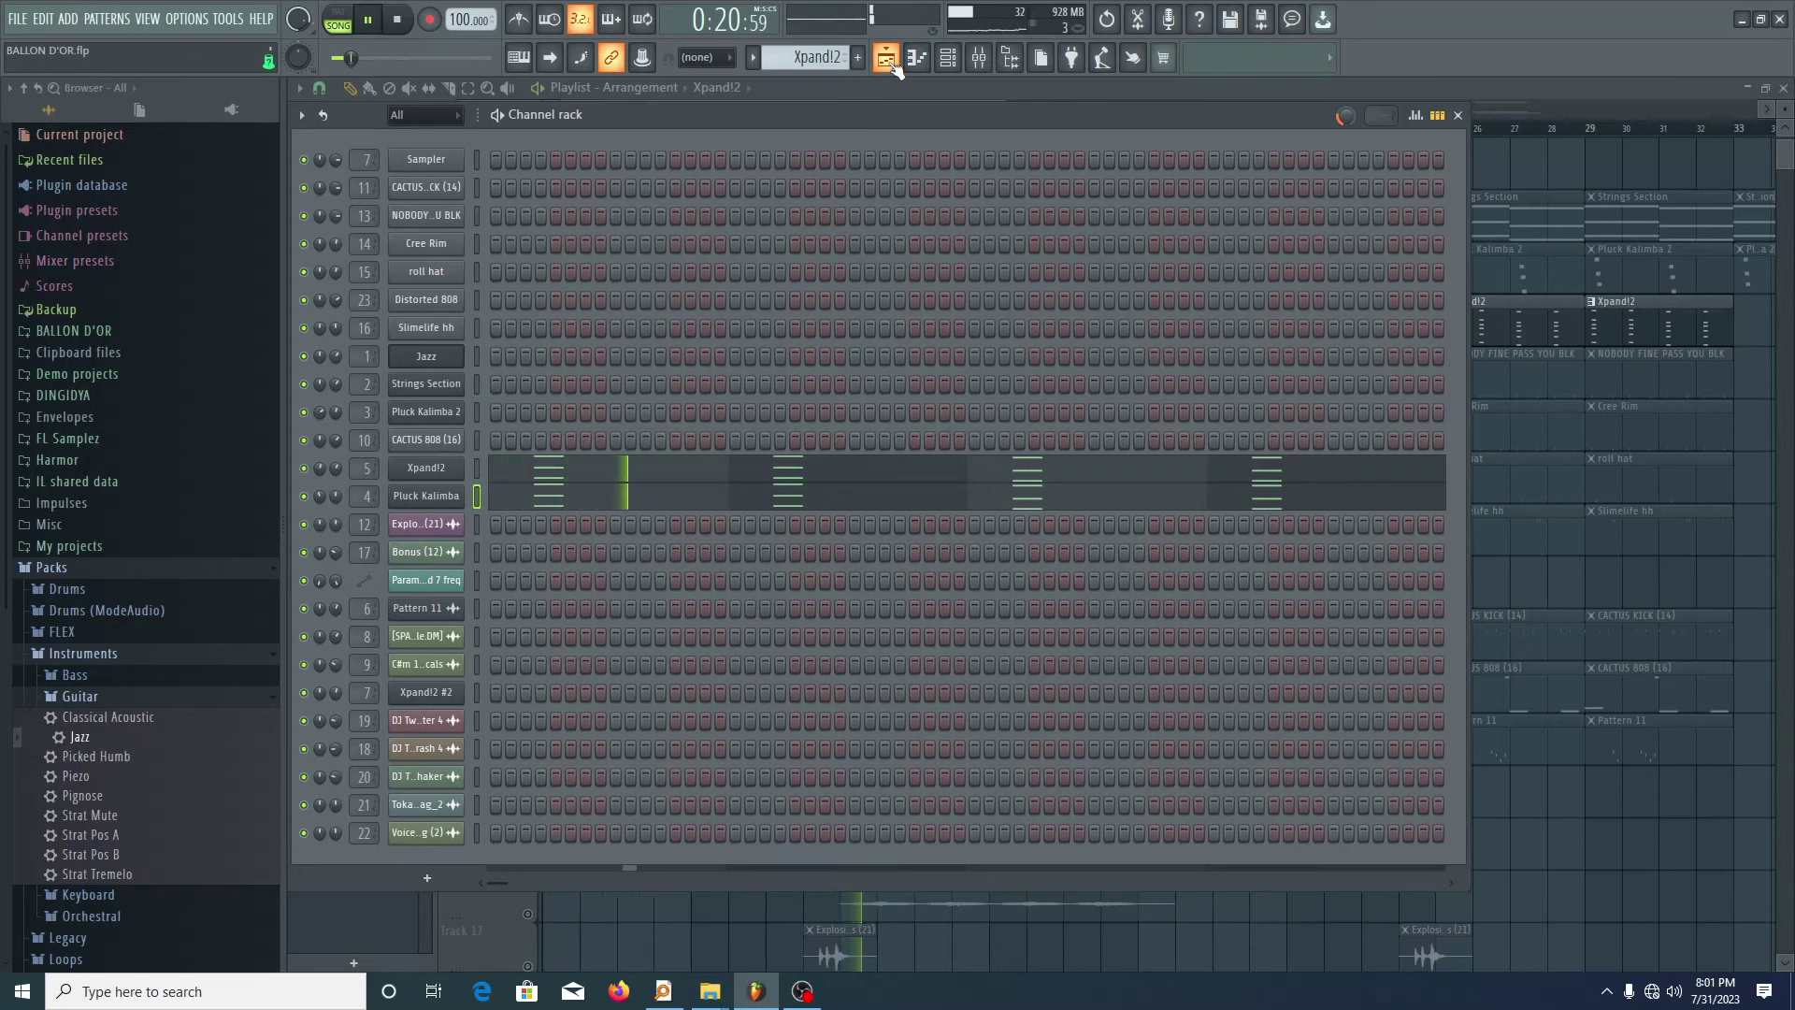
- View Fruity parametric EQ 2 on both PLUCKS mixer inserts, then close the mixer
left_click(888, 60)
left_click(979, 57)
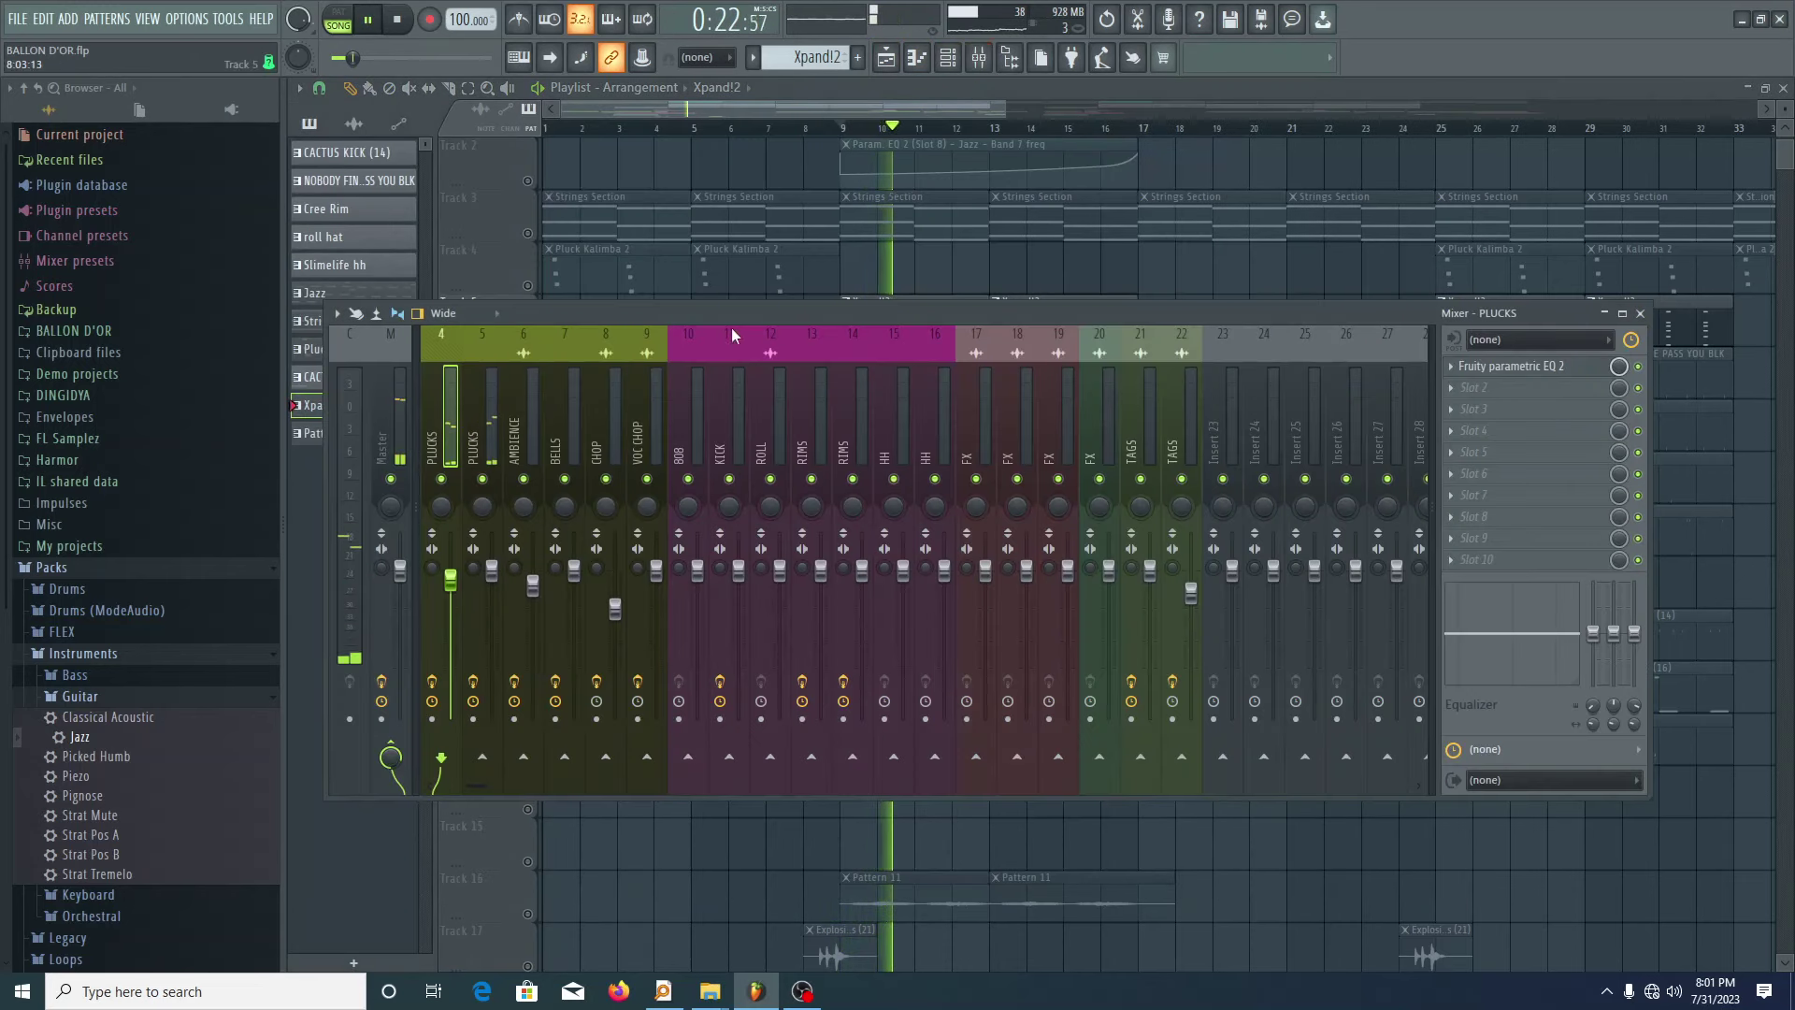
scroll(926, 416, "left", 3)
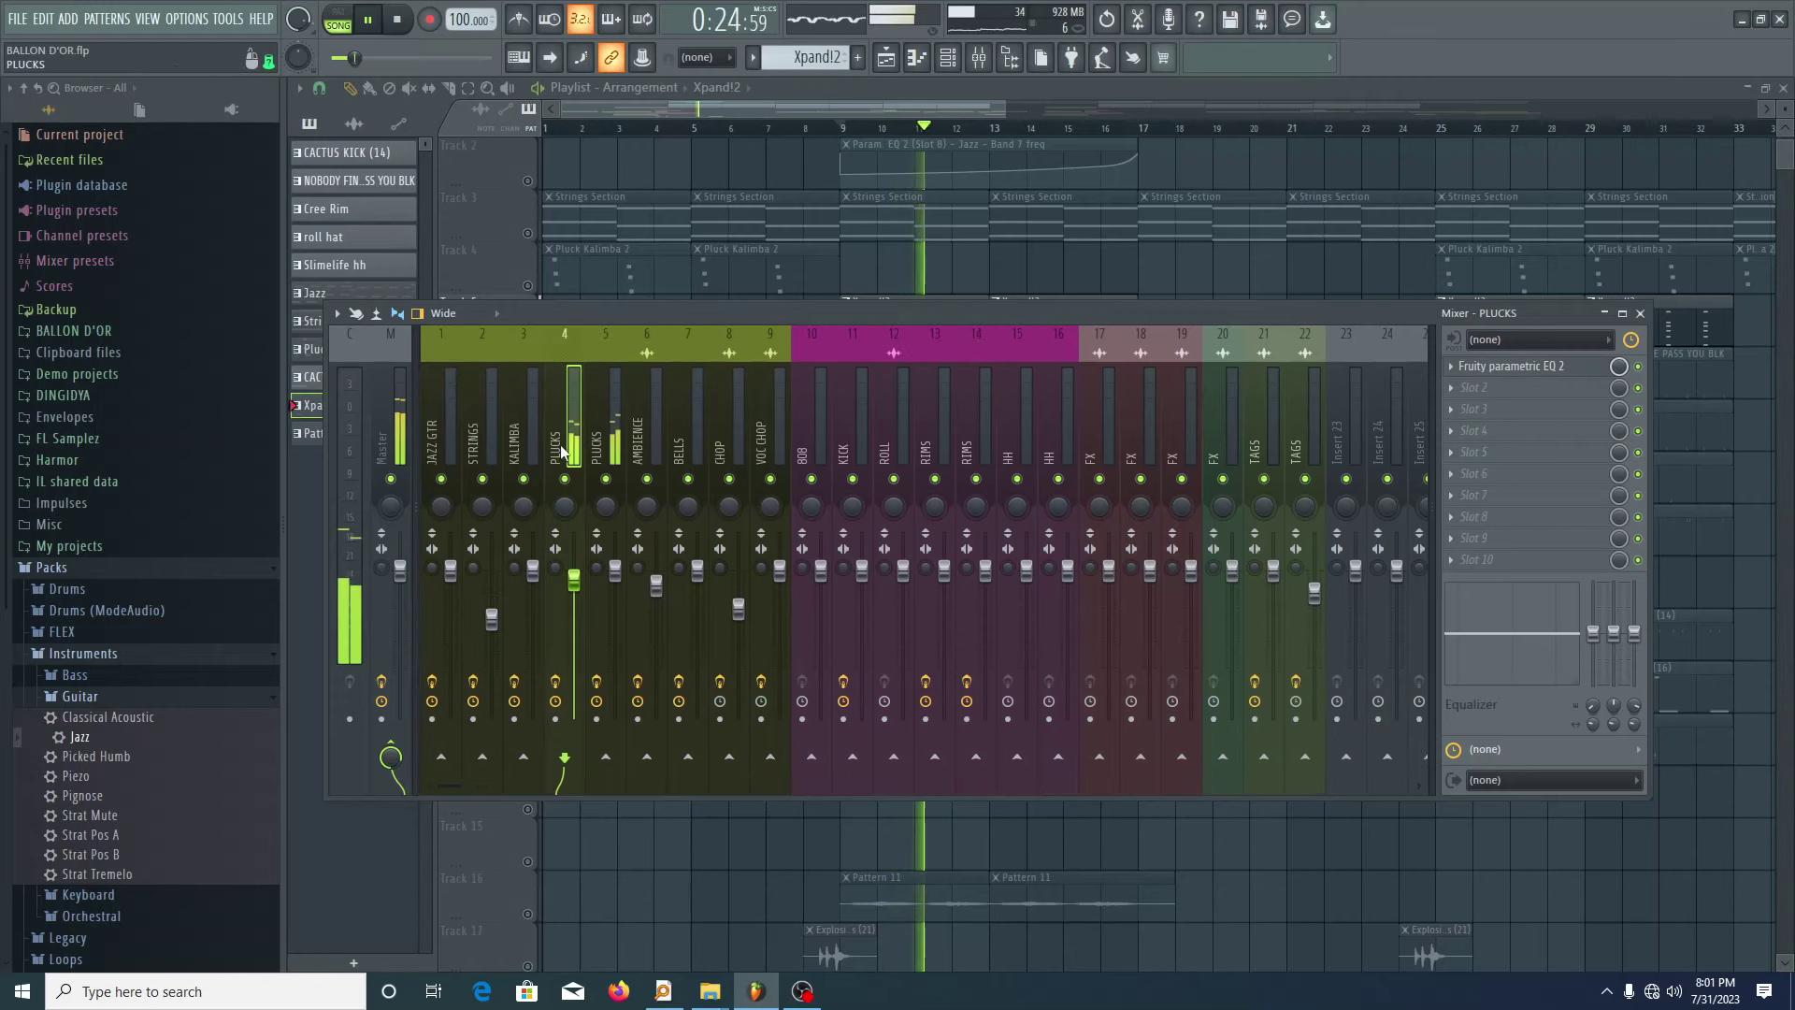
left_click(1511, 366)
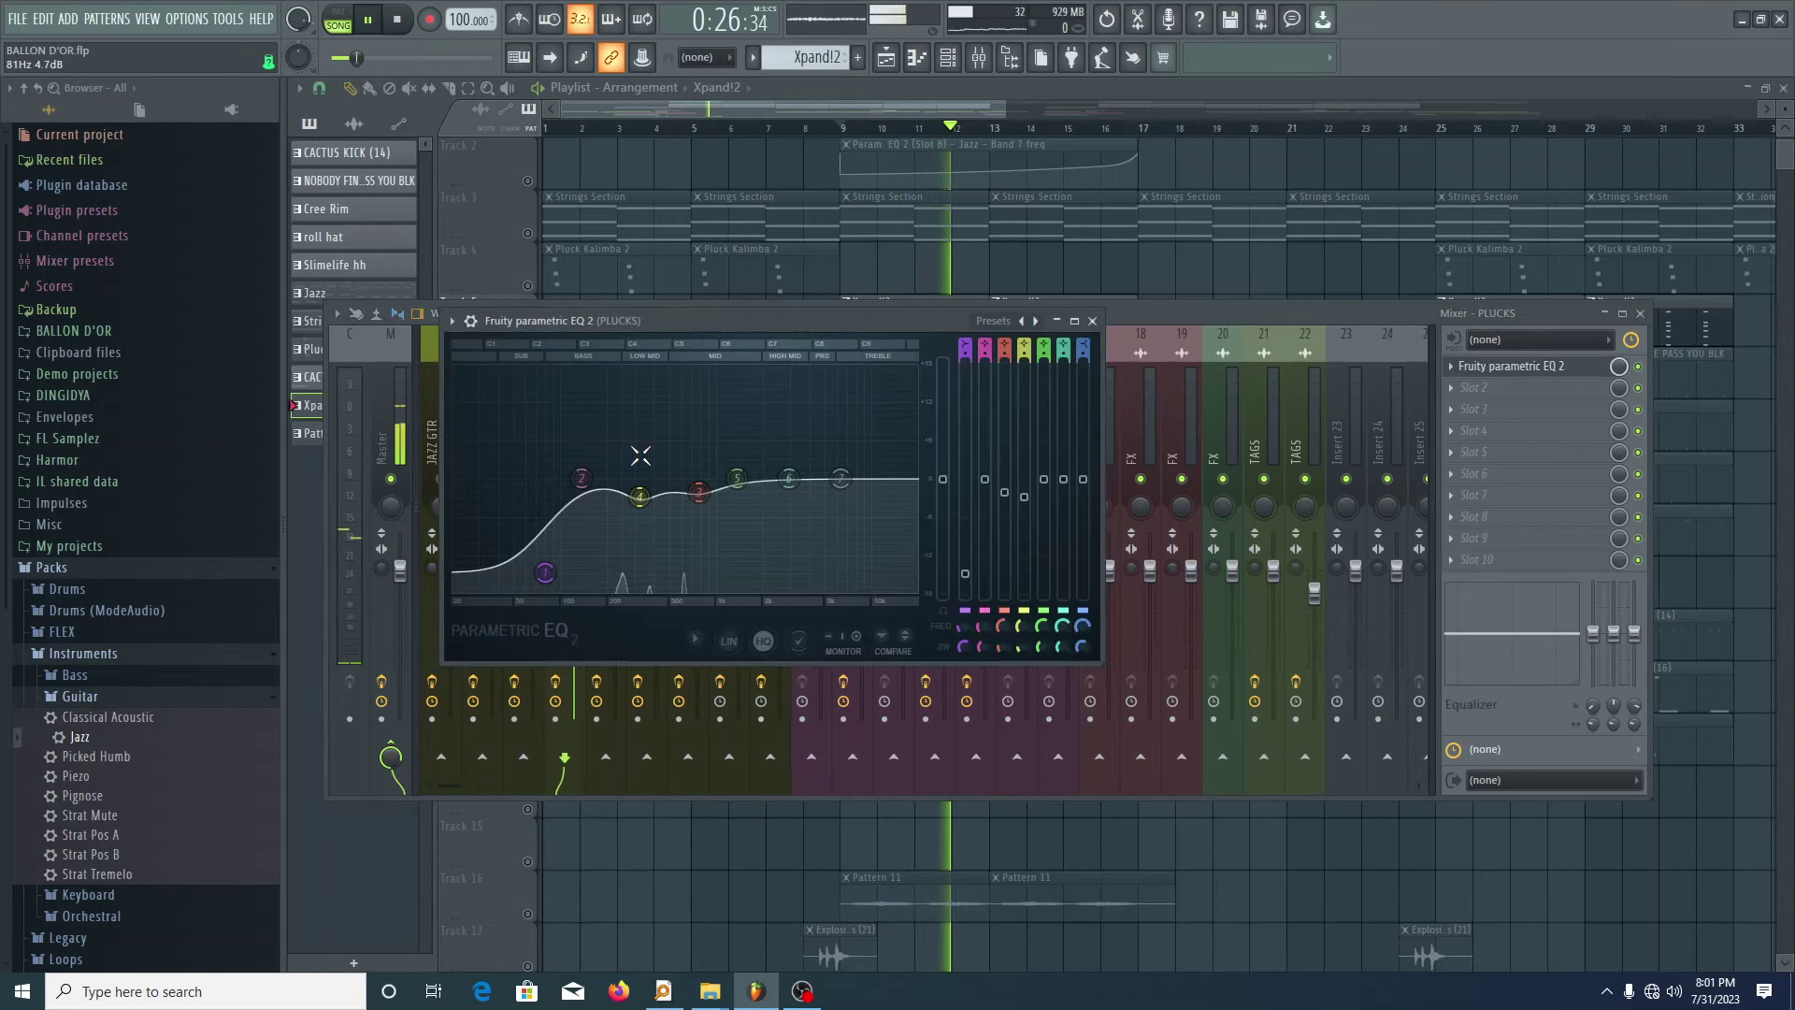
left_click(1092, 321)
left_click(614, 448)
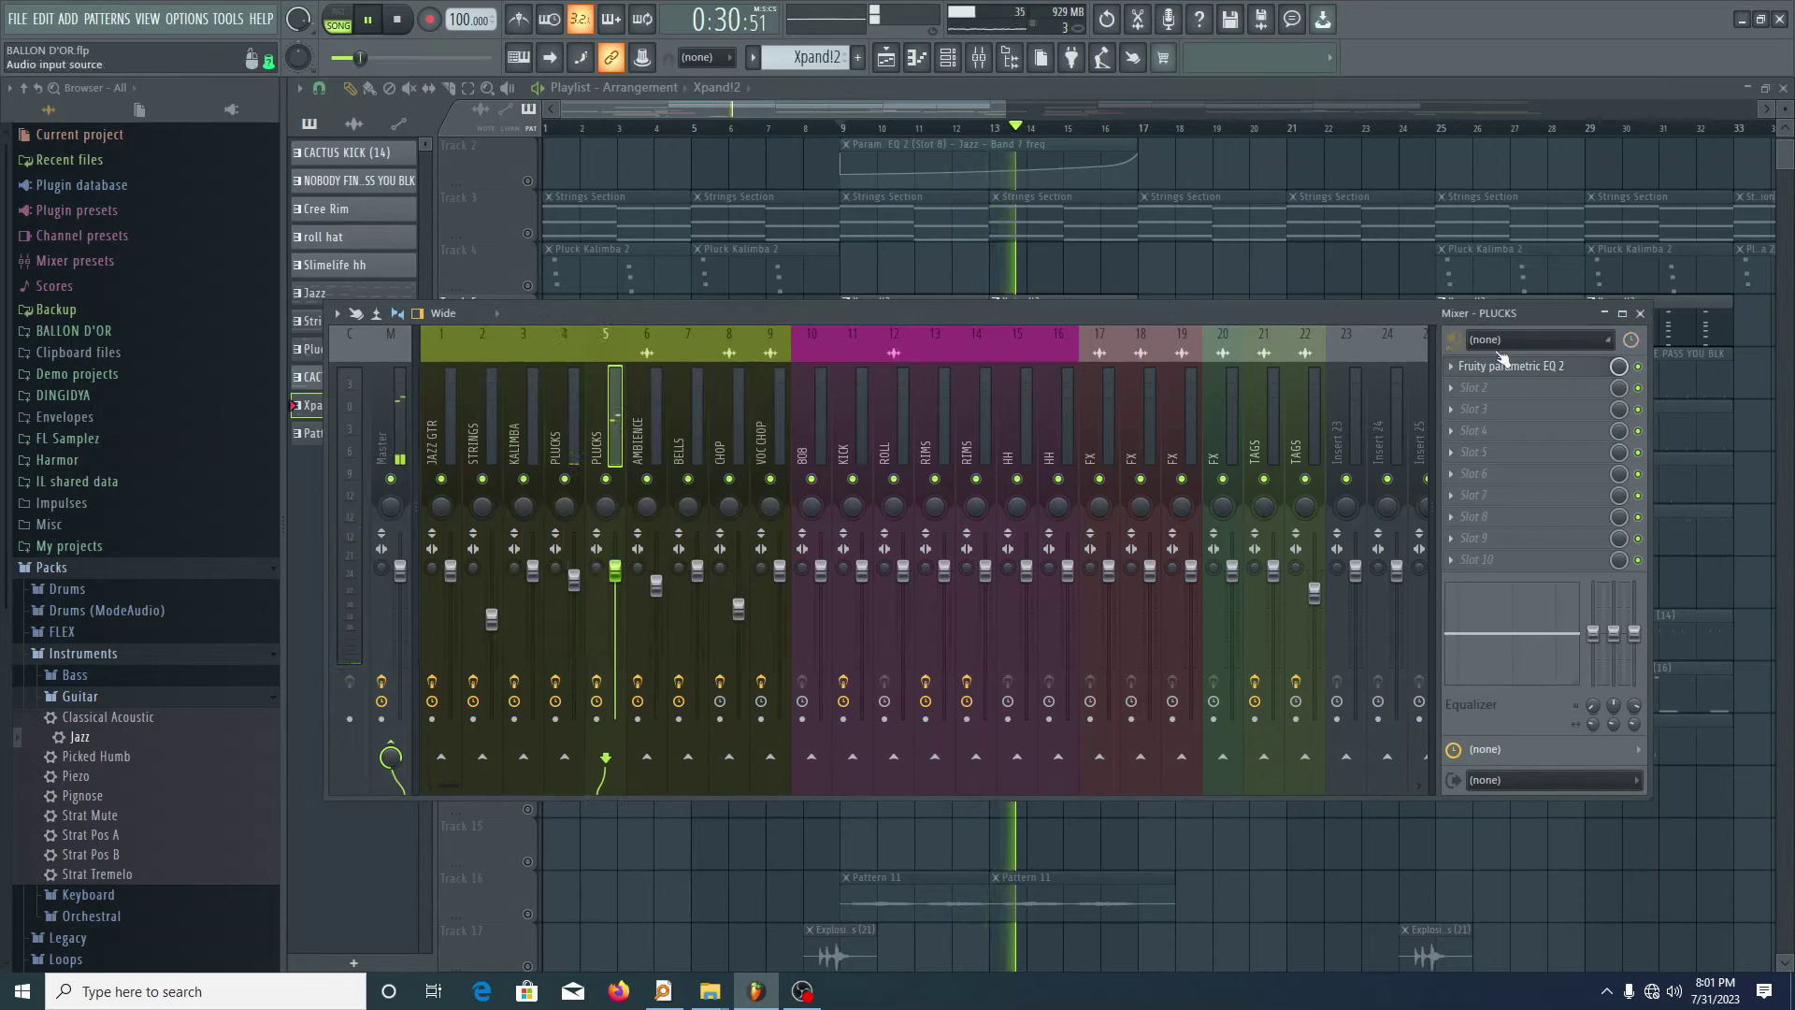
left_click(1500, 359)
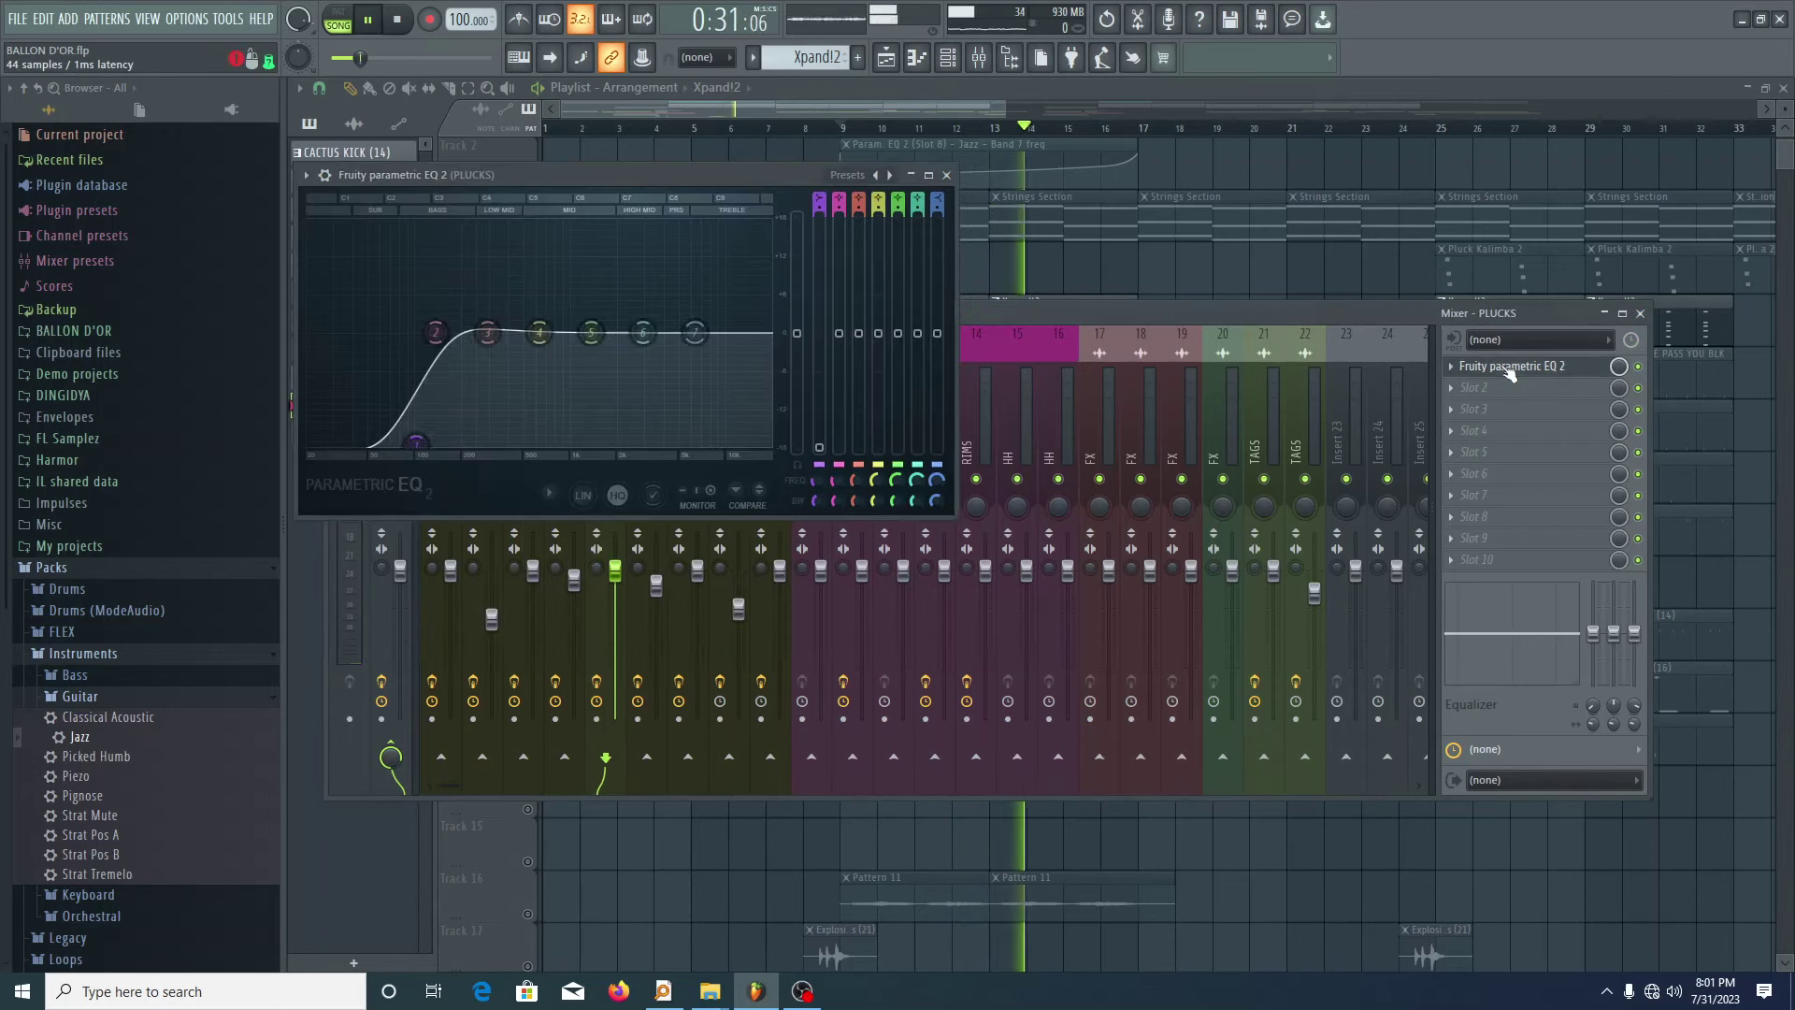
left_click(946, 175)
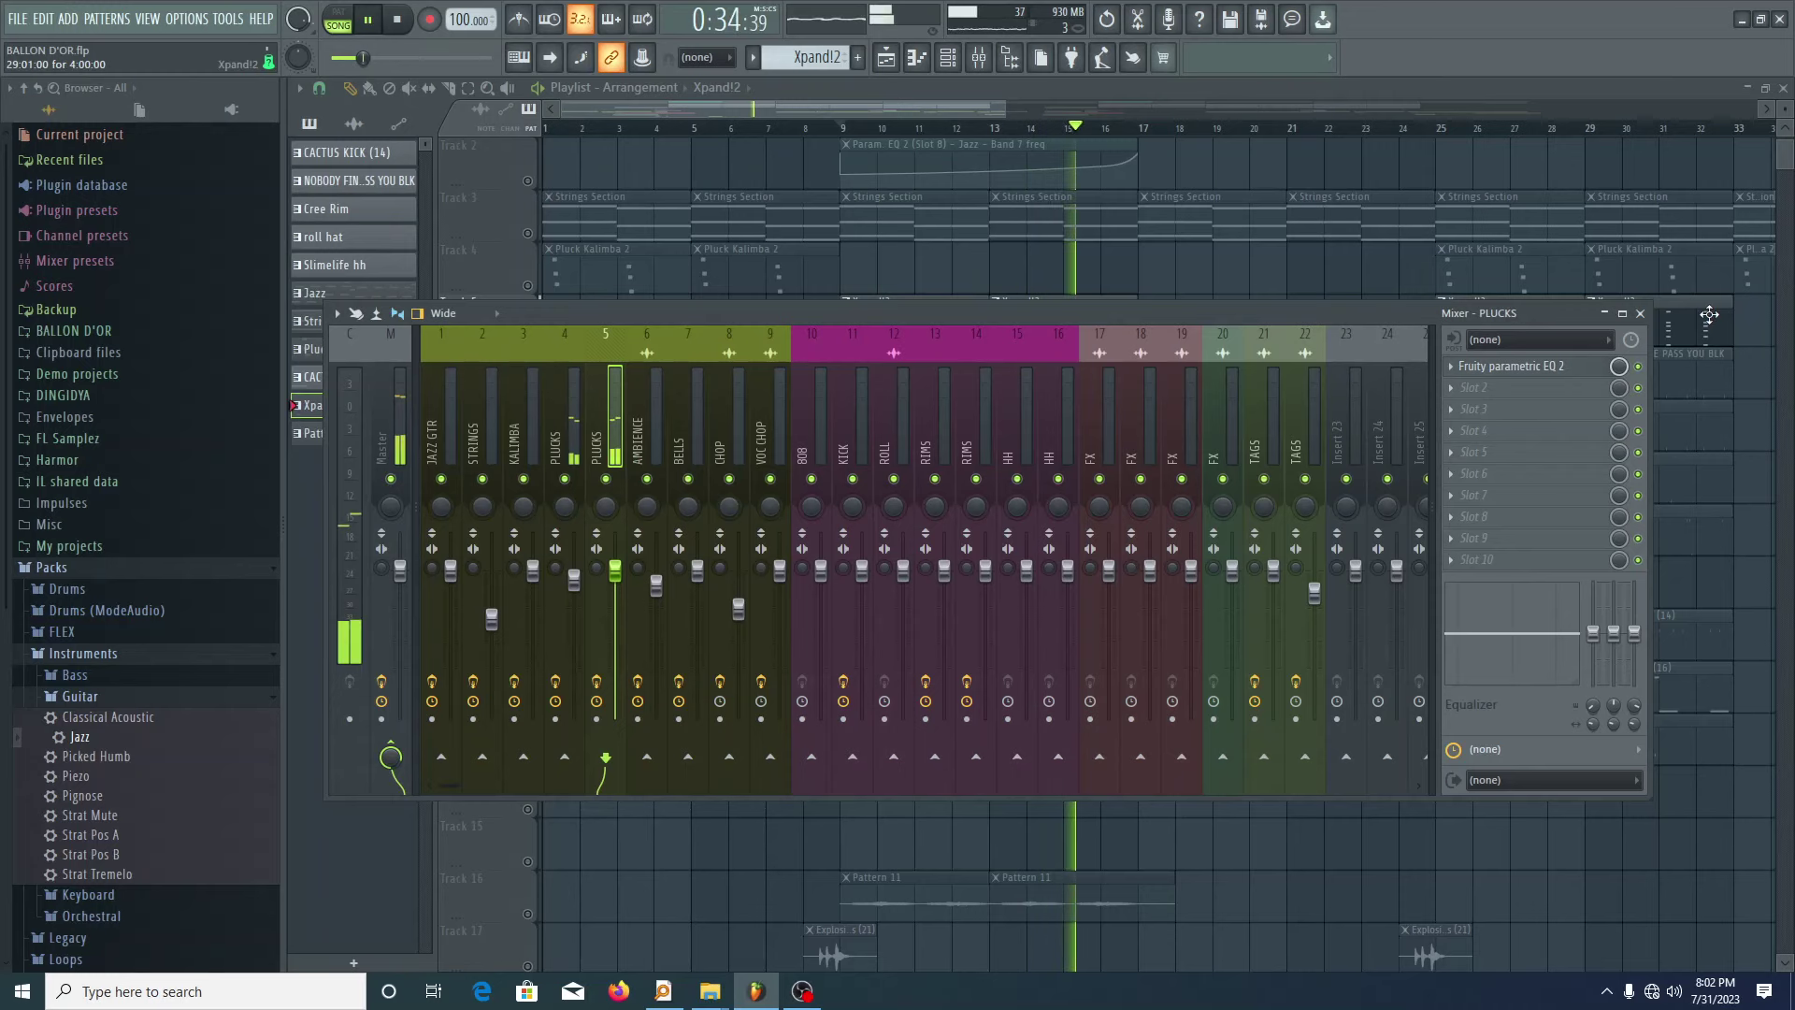
key("space")
left_click(1640, 314)
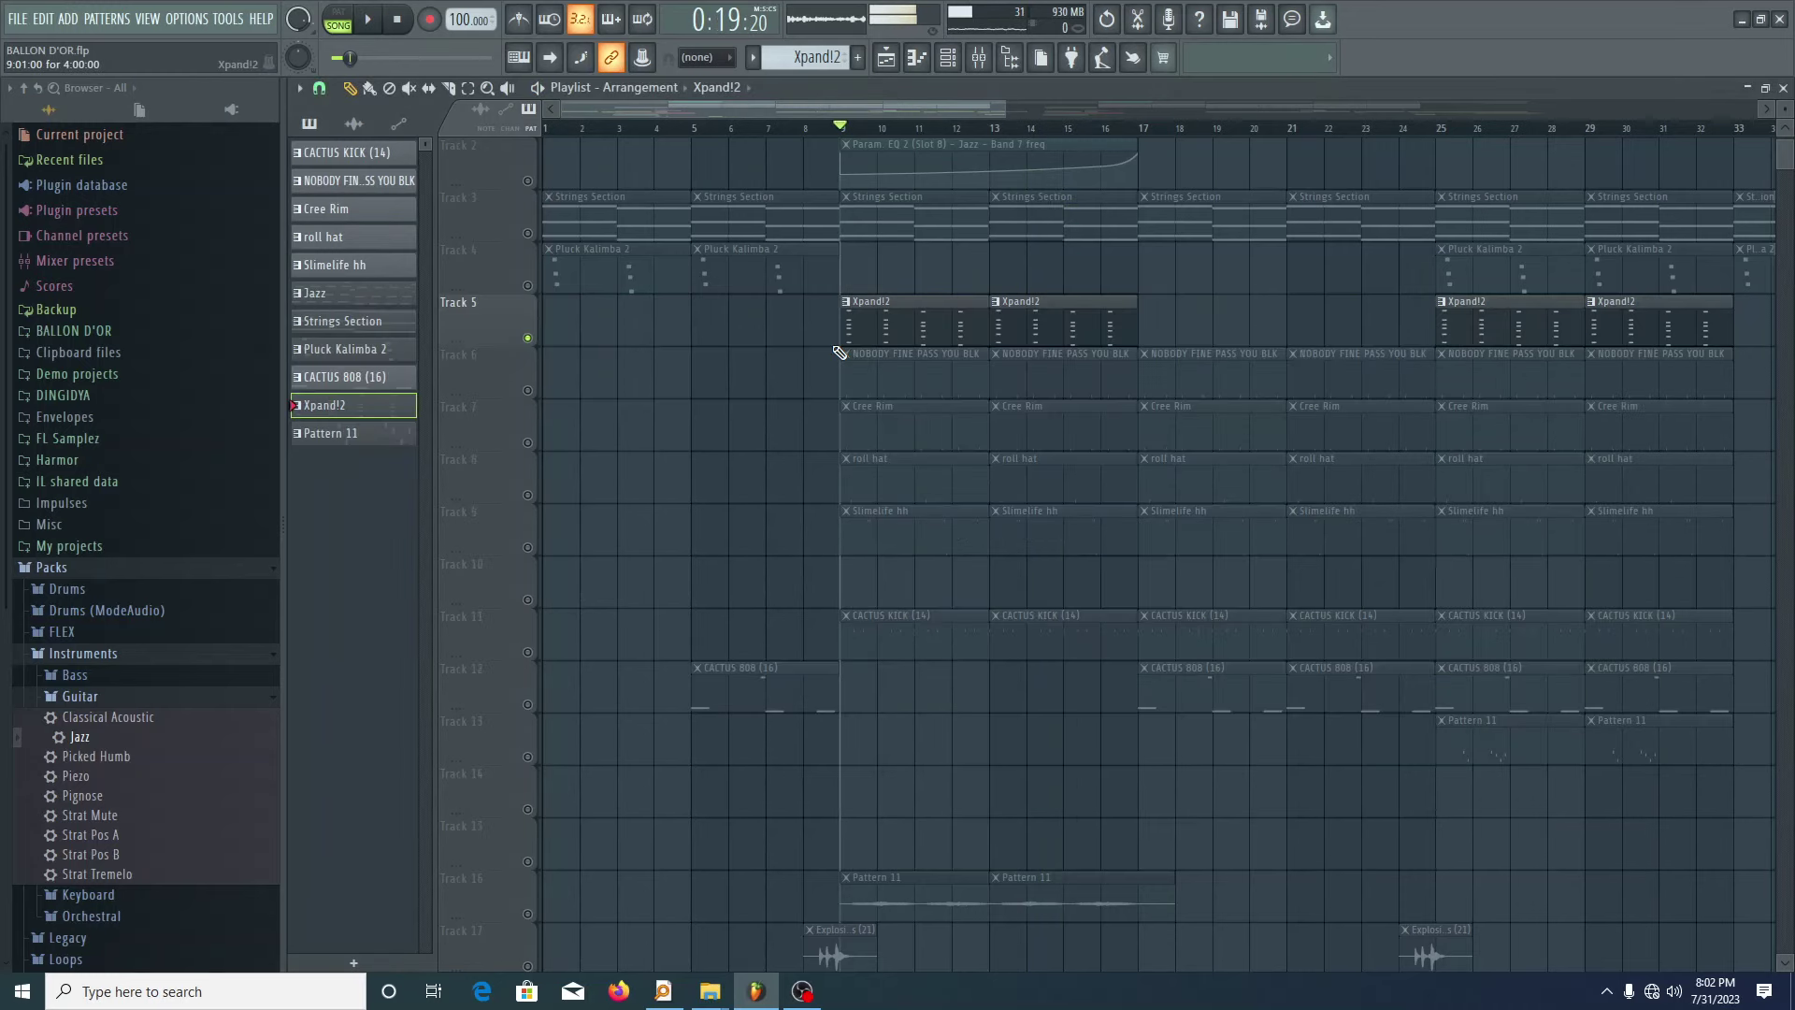
- Play the song from bar 25 with Track 13's Pattern 11 selected
scroll(753, 449, "down", 2, "ctrl")
scroll(842, 458, "down", 1)
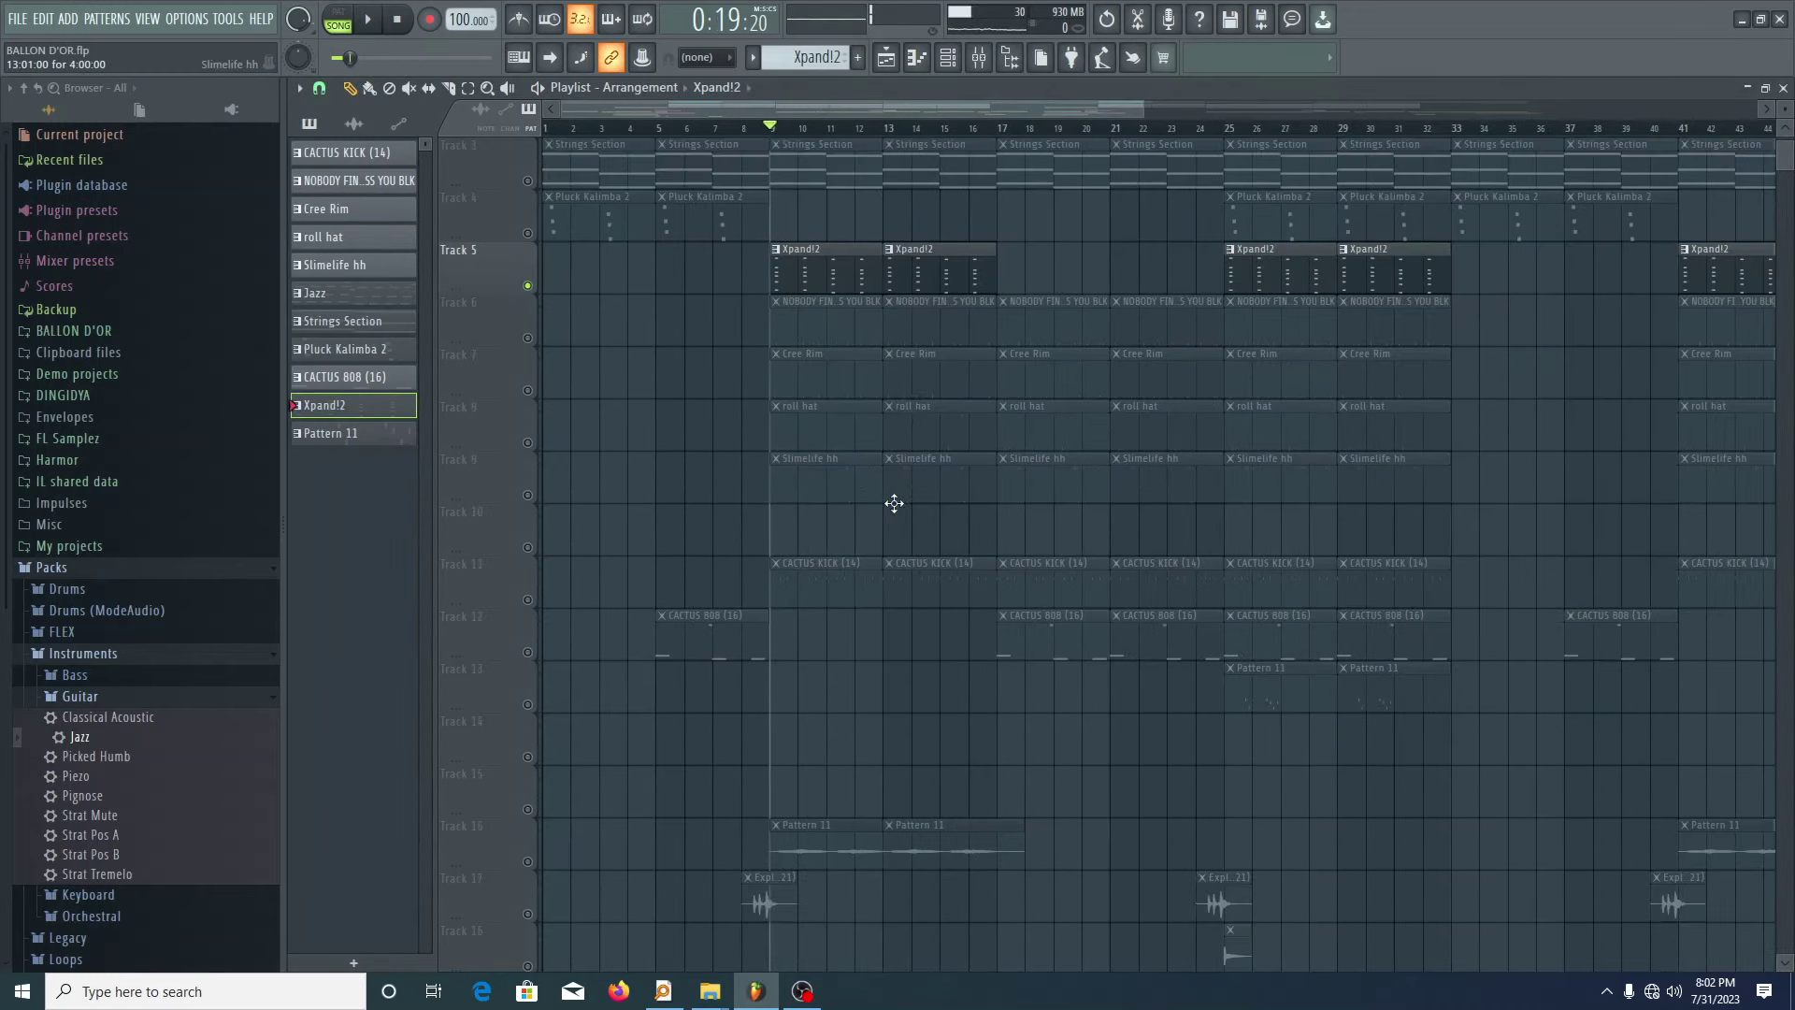
scroll(895, 504, "down", 2, "ctrl")
scroll(857, 537, "down", 7)
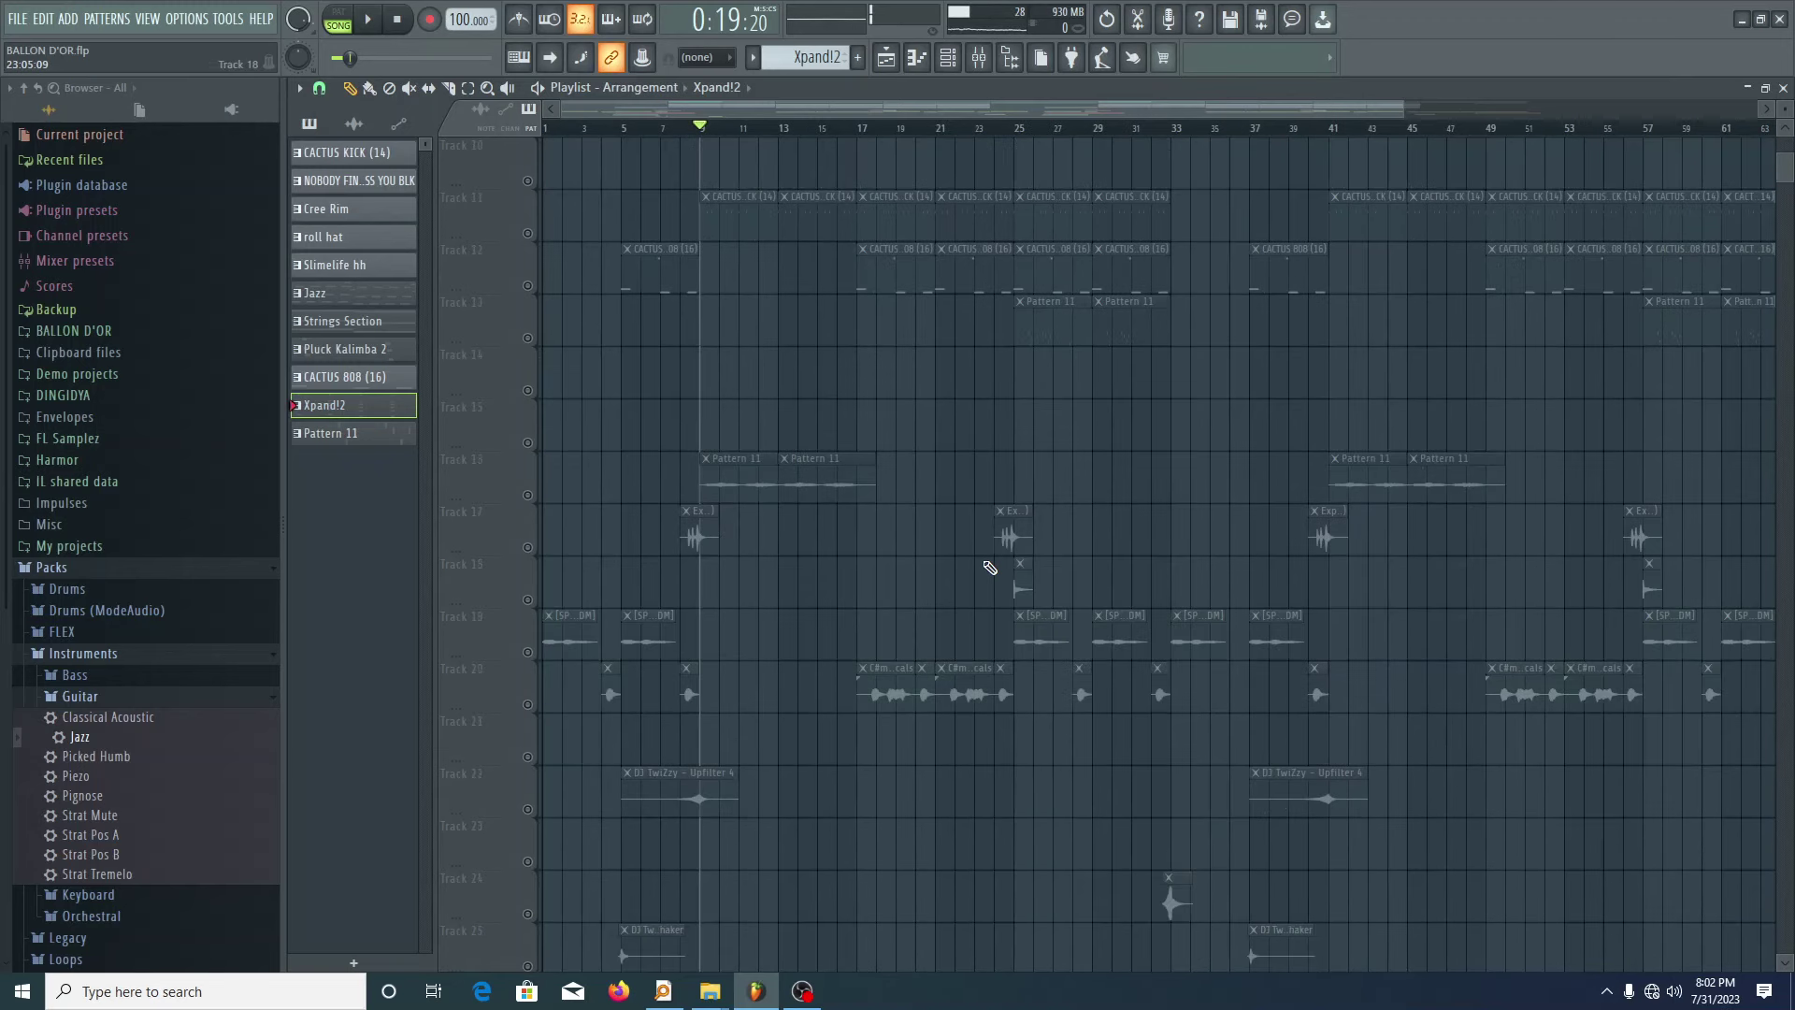
scroll(1046, 513, "up", 8)
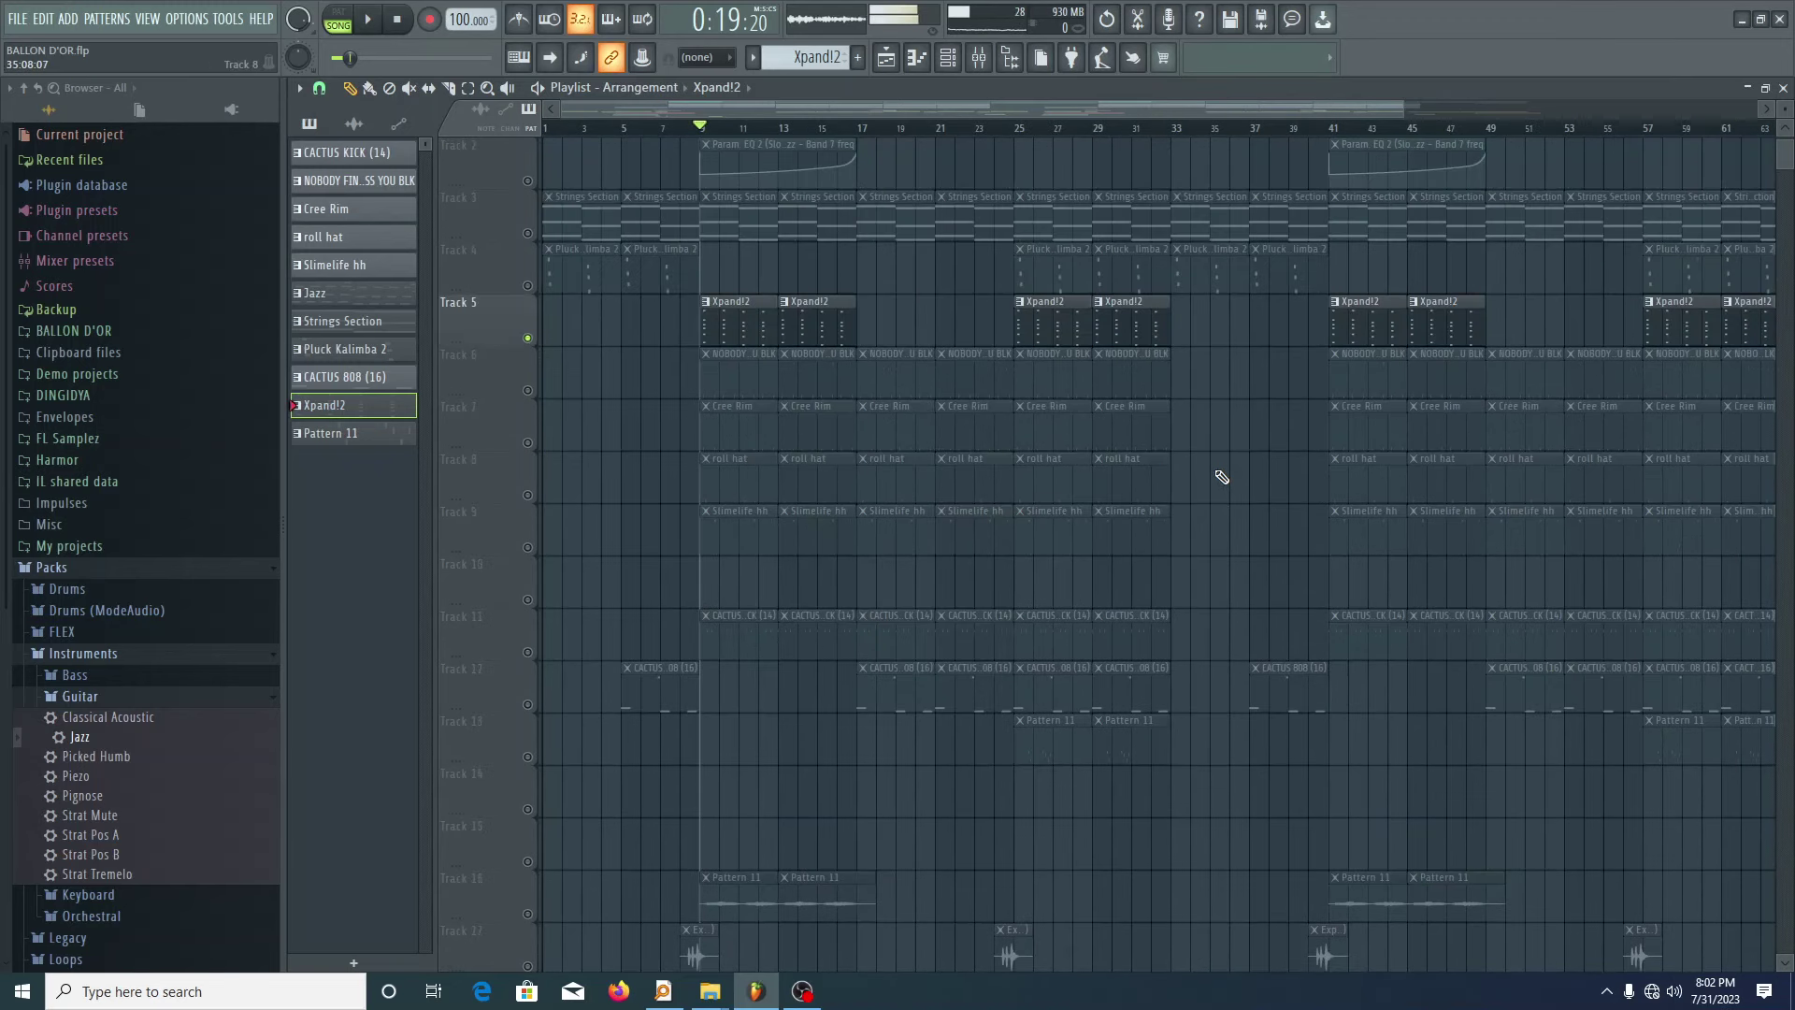
scroll(1021, 501, "down", 2, "ctrl")
scroll(909, 579, "down", 4)
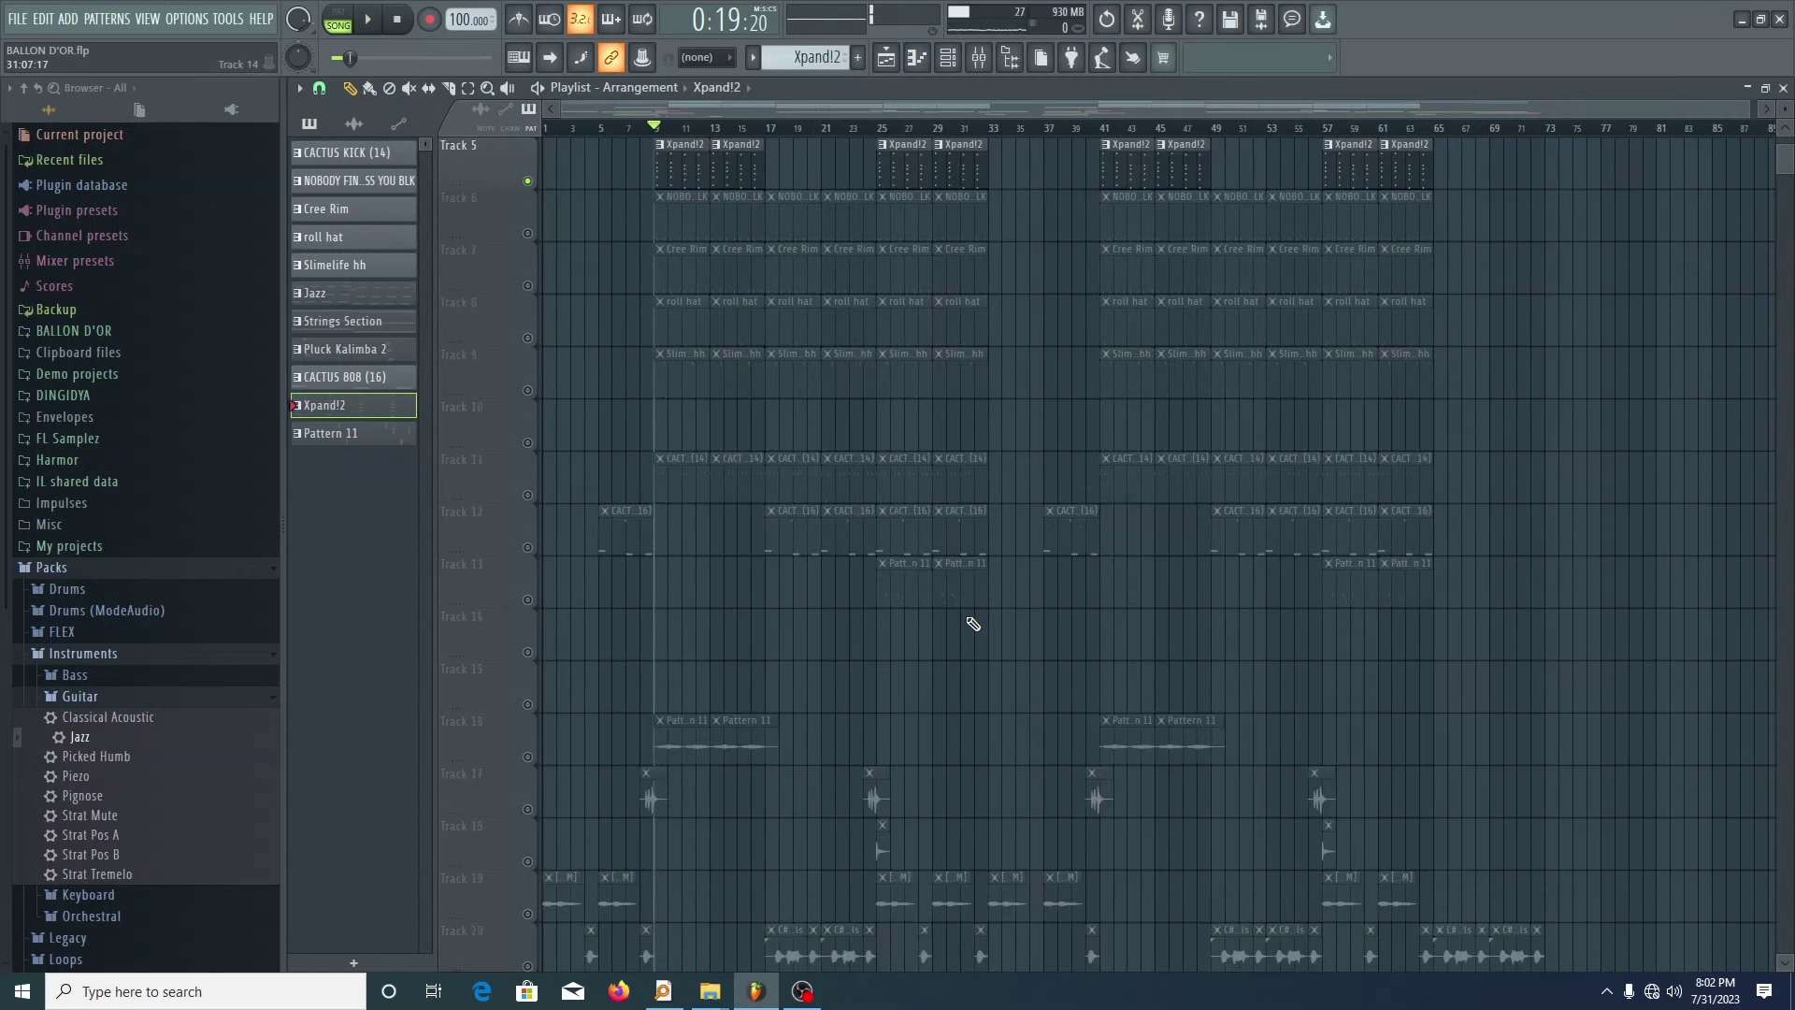
scroll(924, 637, "up", 2, "ctrl")
left_click(829, 129)
left_click(872, 525)
key("space")
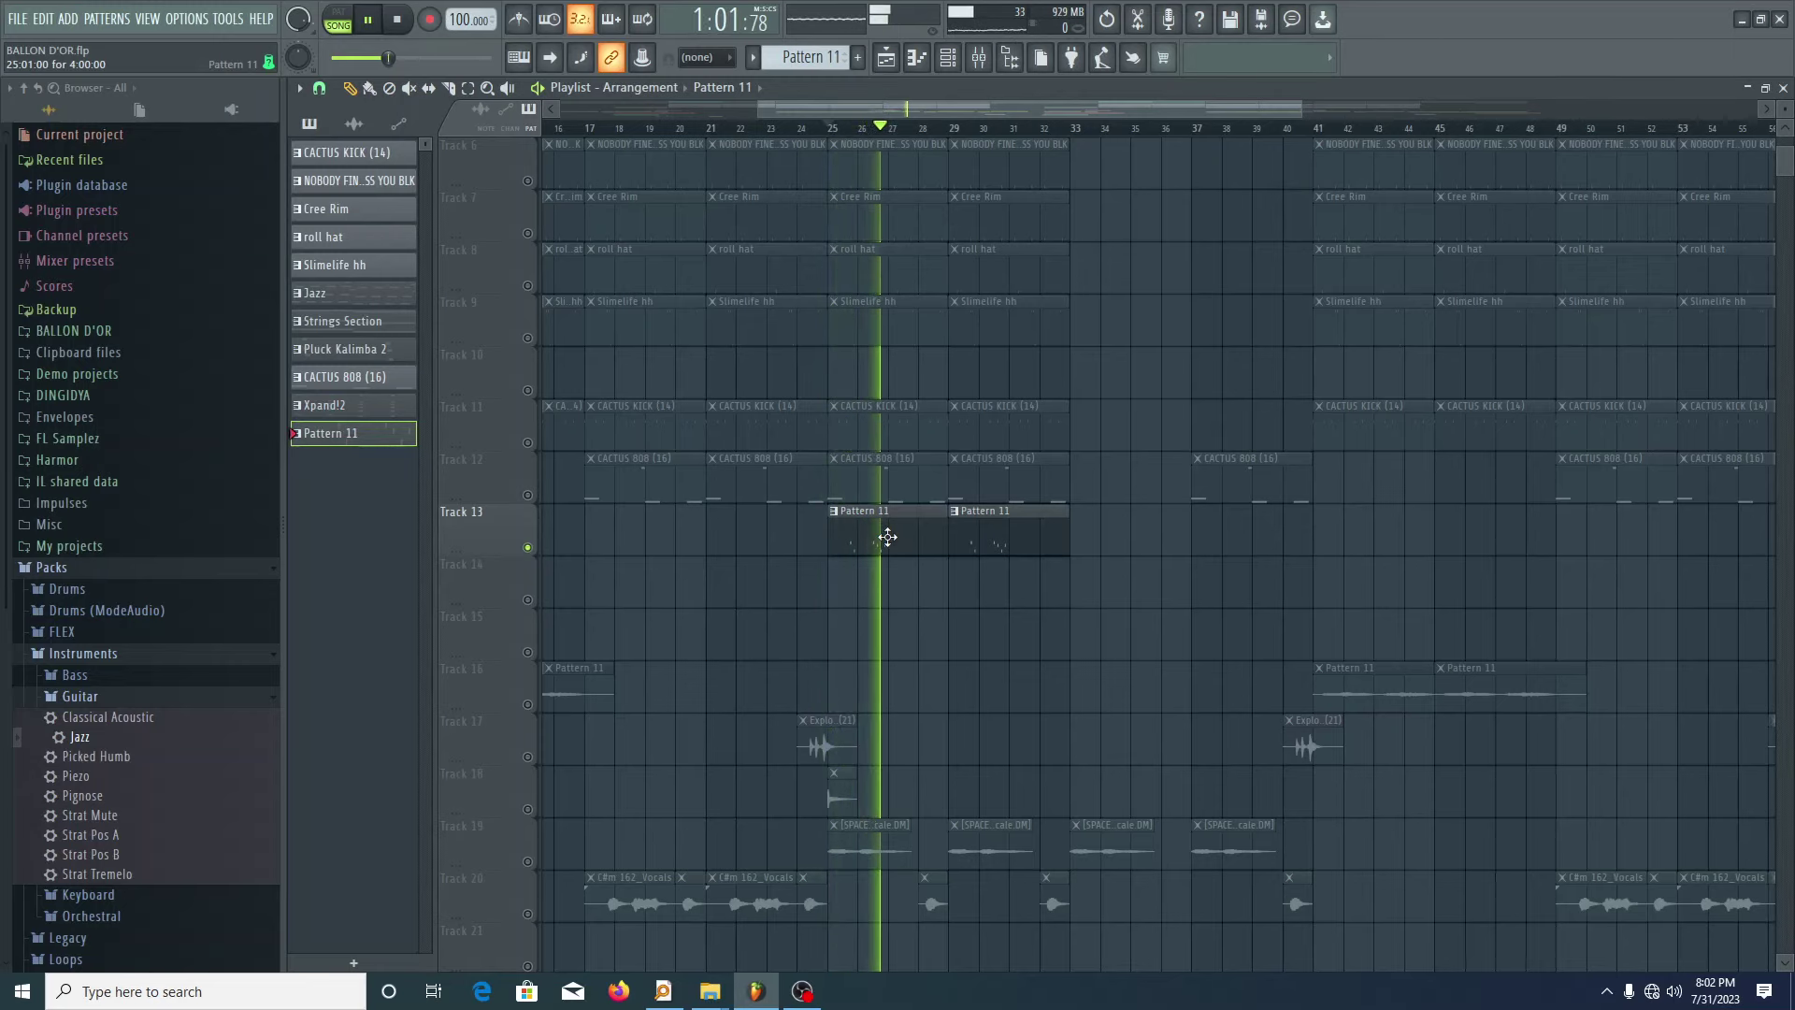
- Stop playback and browse Xpand!2 #2's presets, keeping 12 X-Mas Support
key("space")
key("F6")
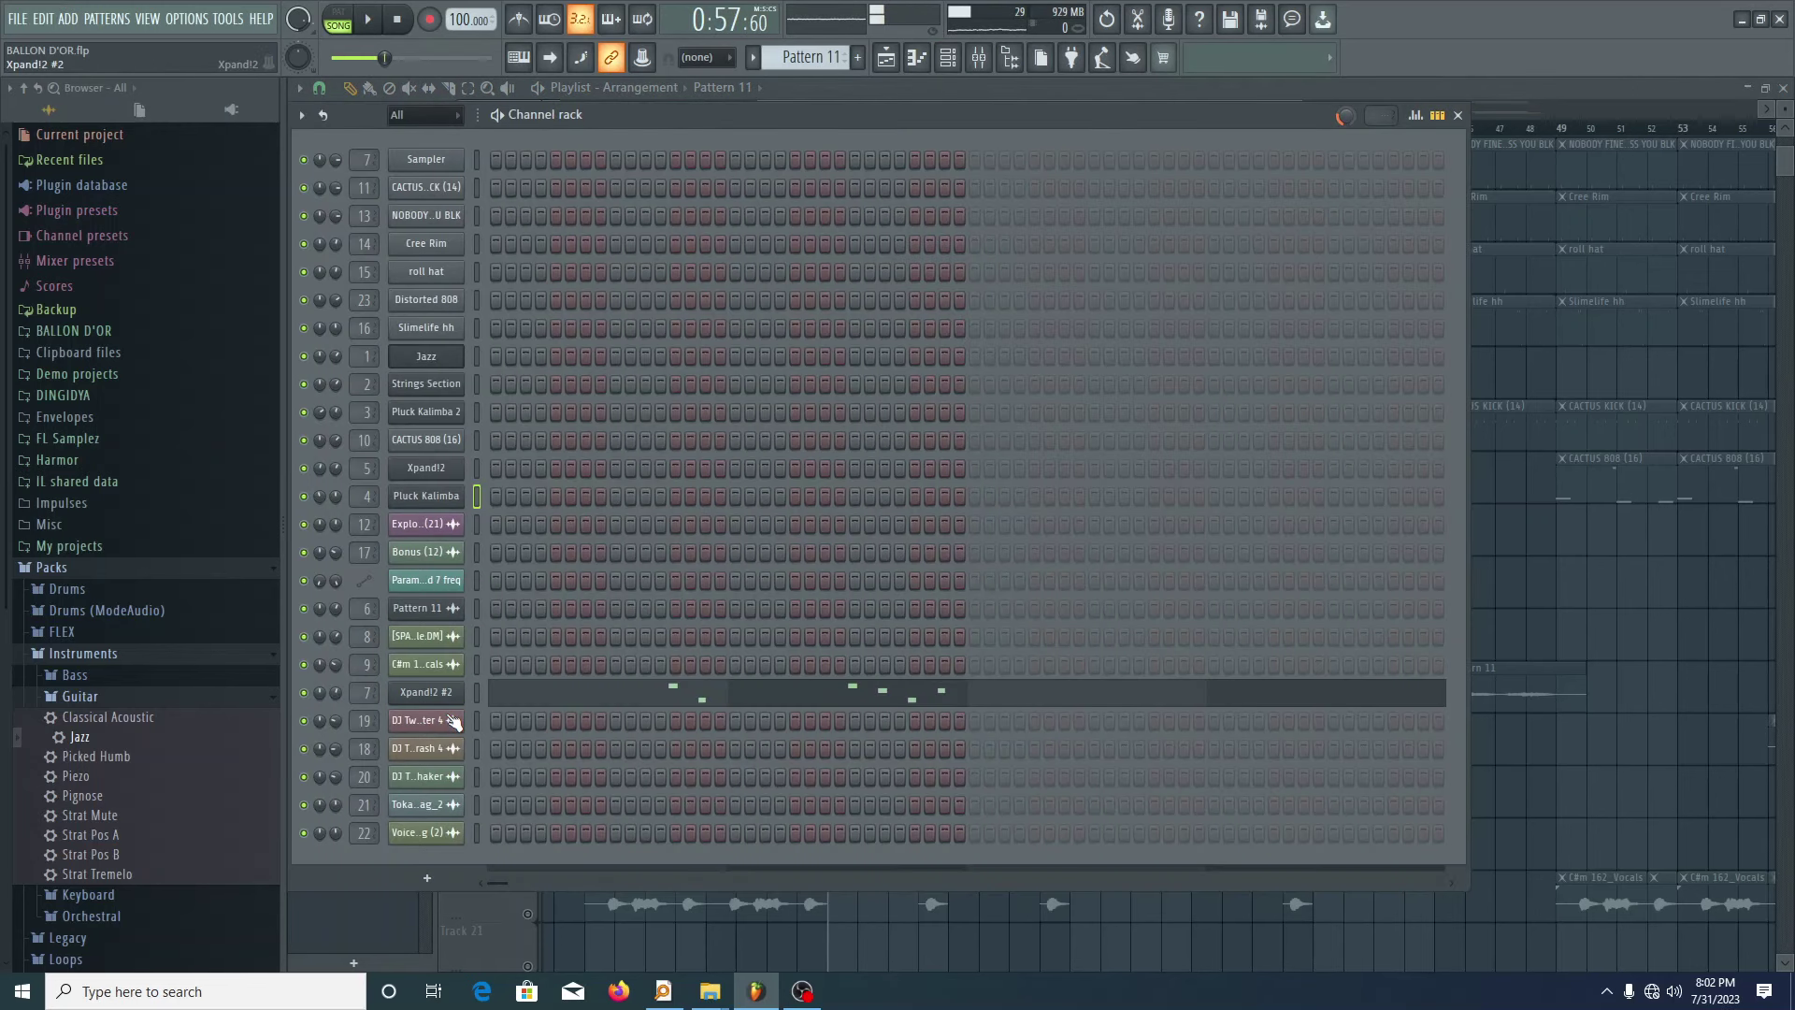
left_click(447, 701)
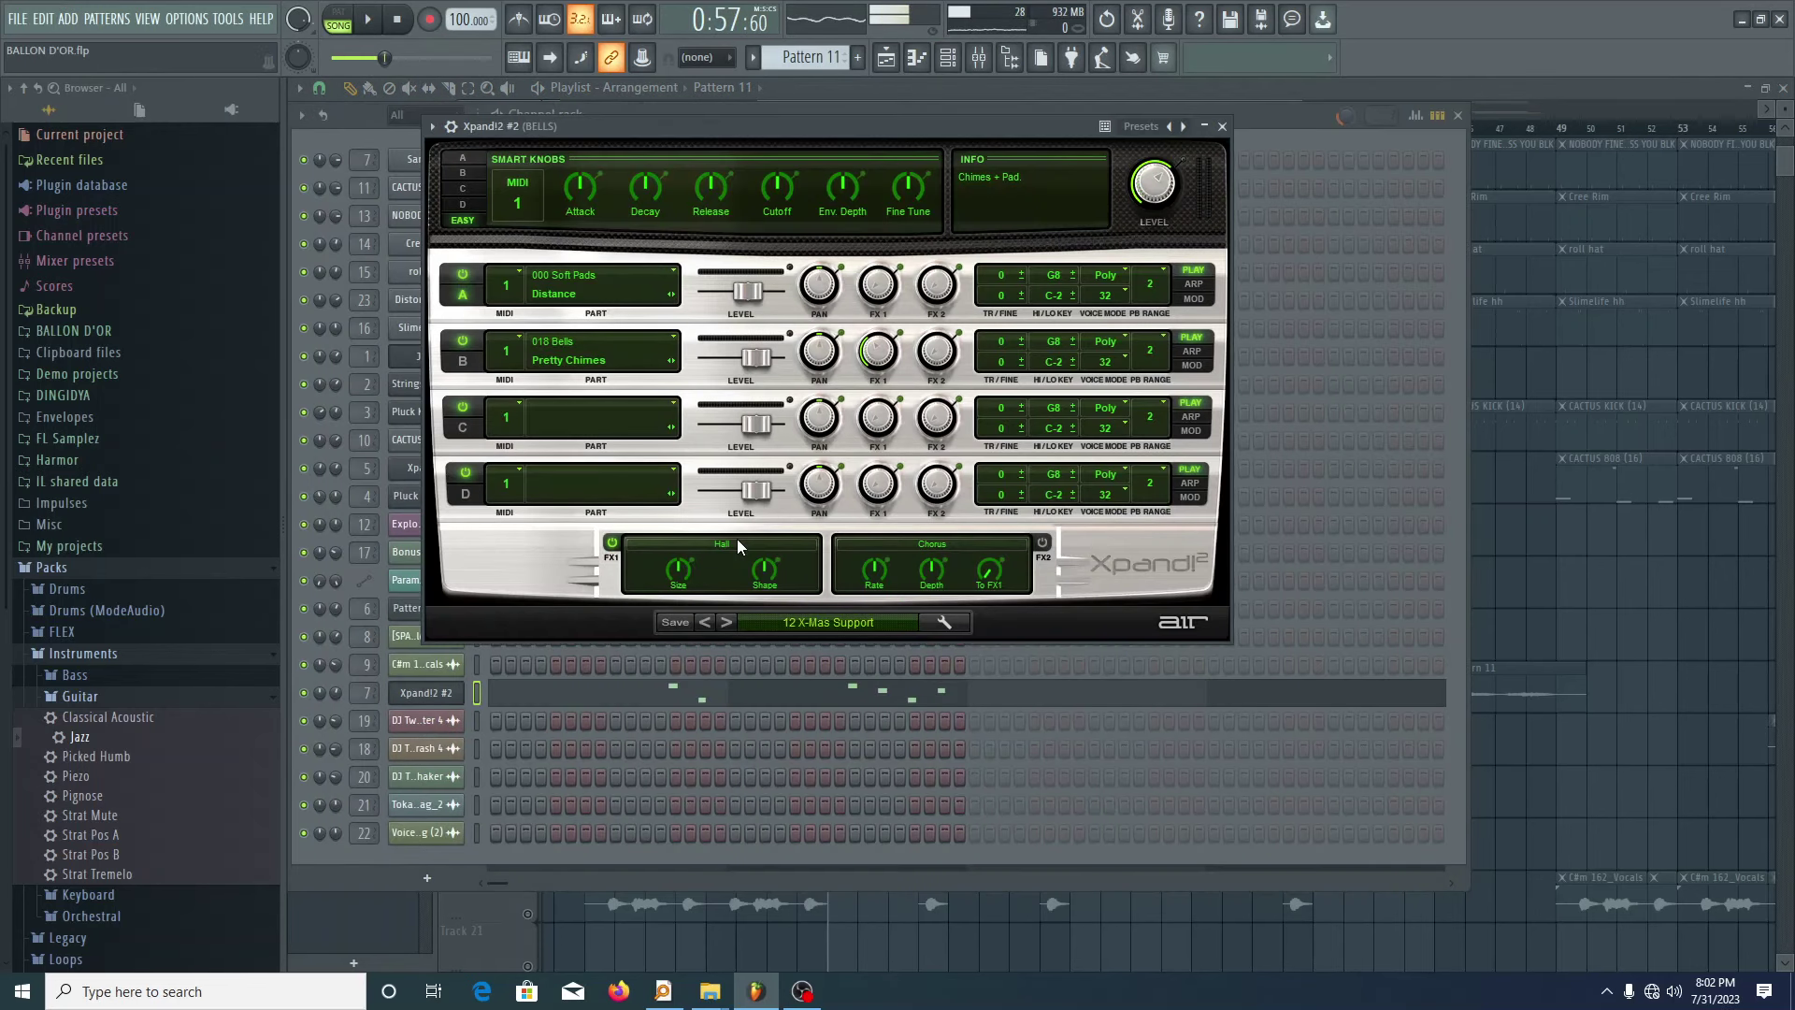
left_click(806, 630)
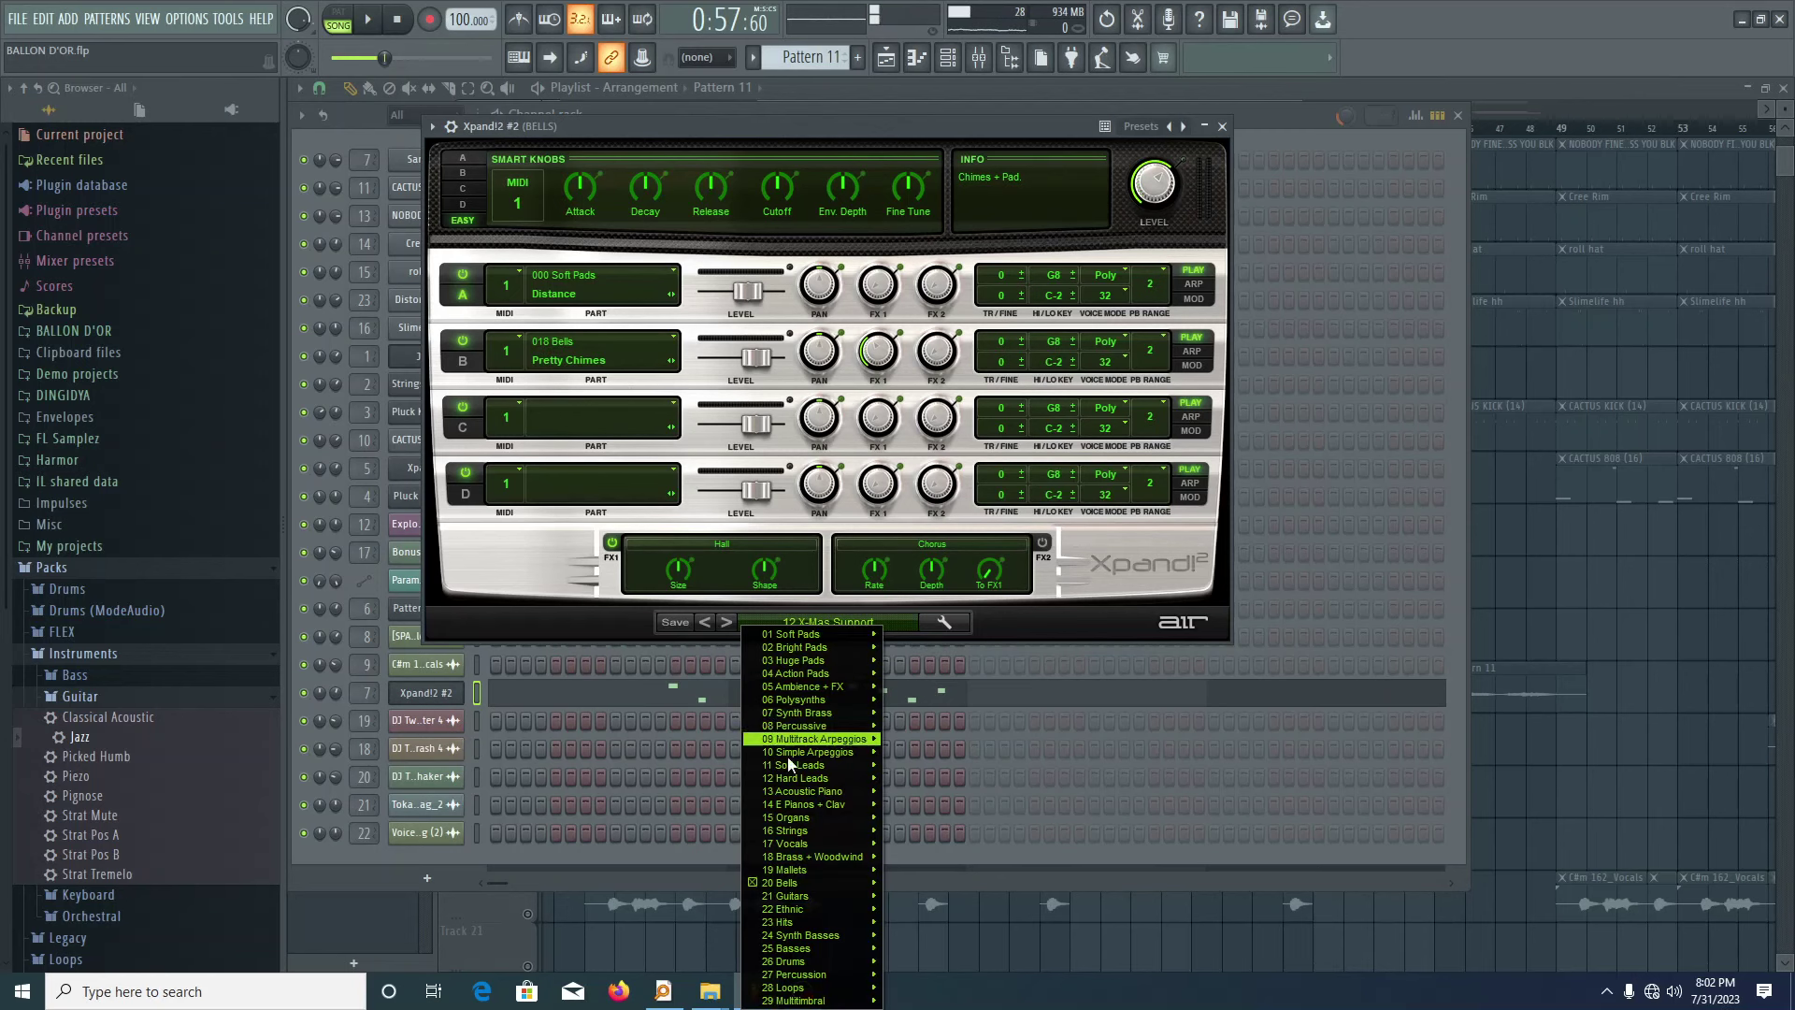
mouse_move(775, 884)
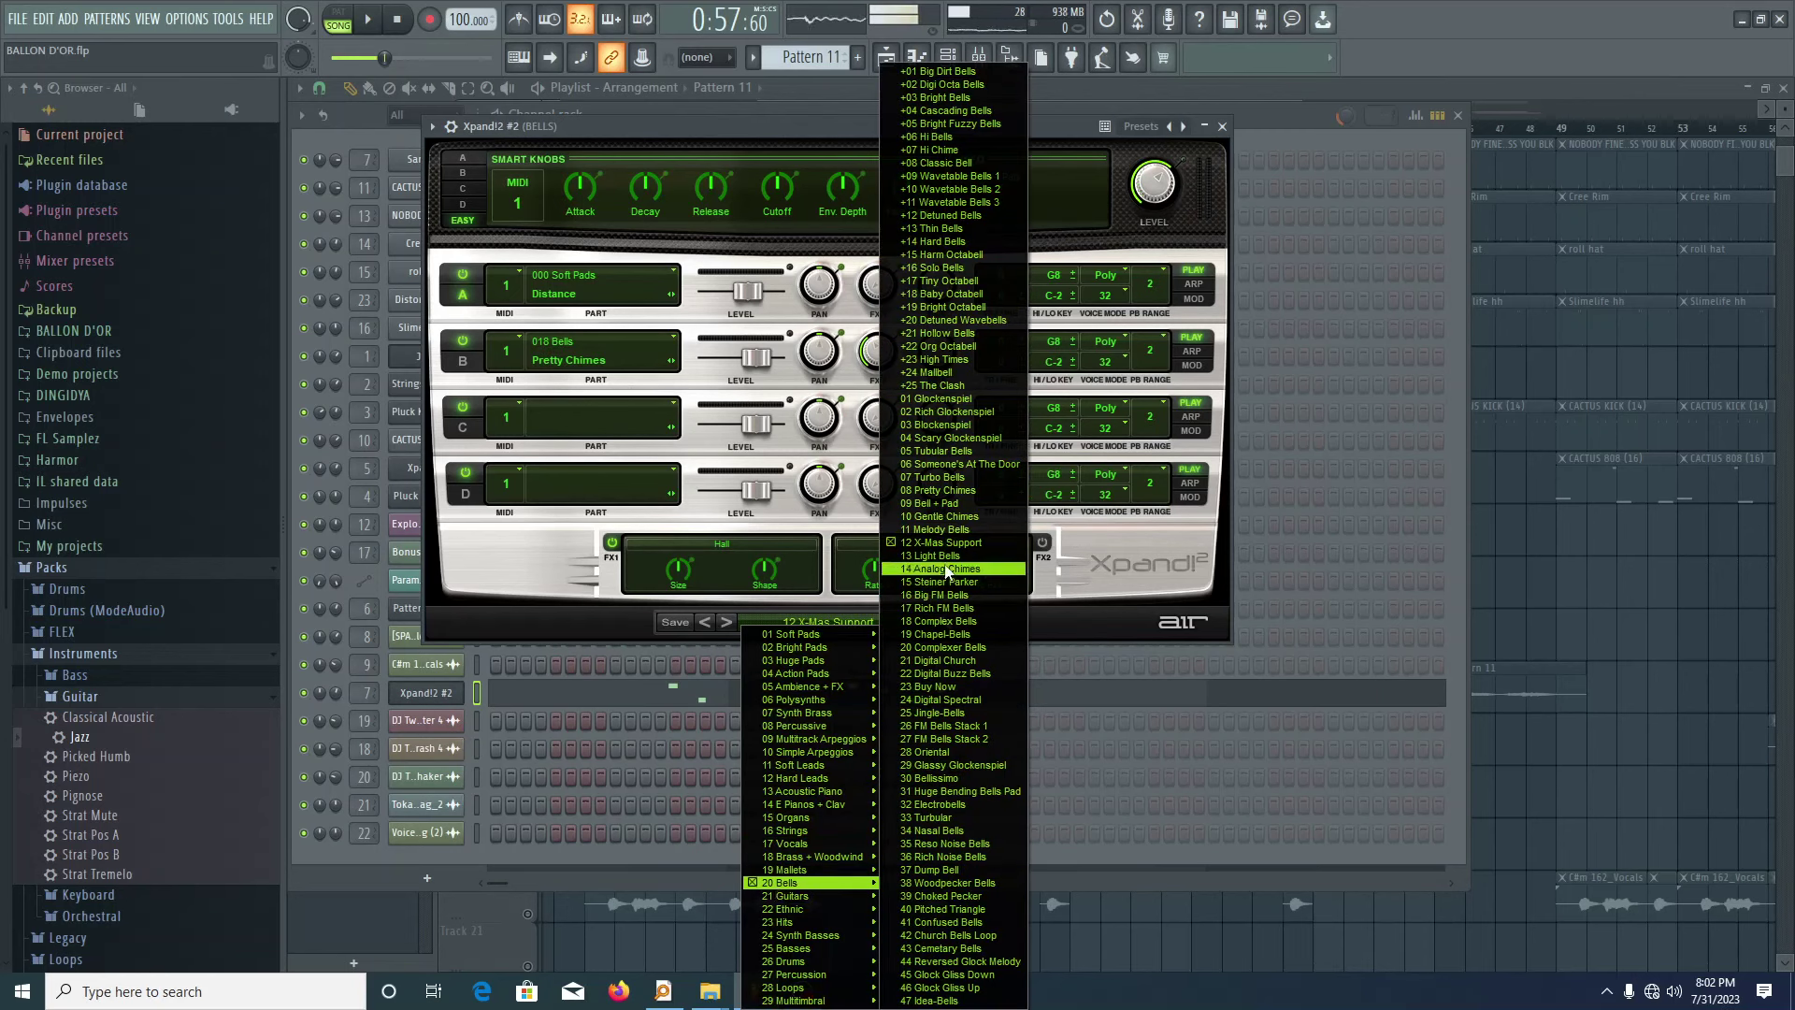
left_click(790, 130)
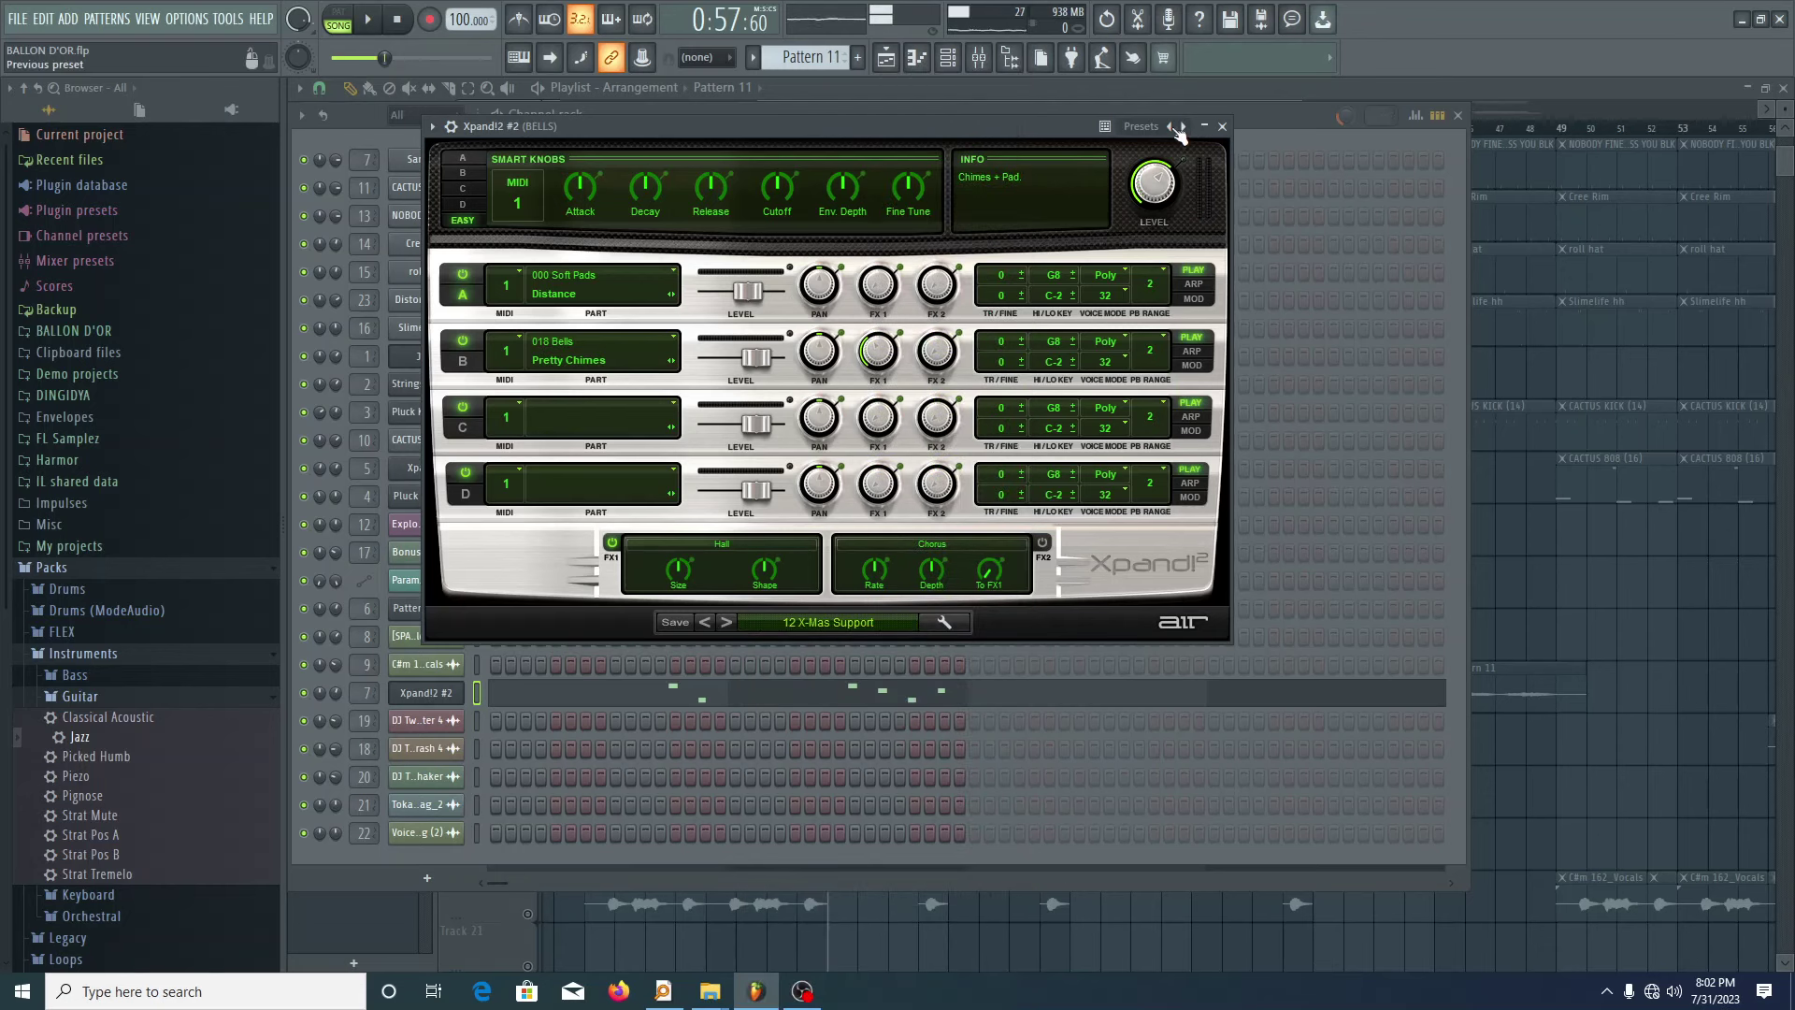
left_click(1222, 126)
- Unmute Tracks 5 through 1 and play the full song with all layers, then stop
left_click(1457, 115)
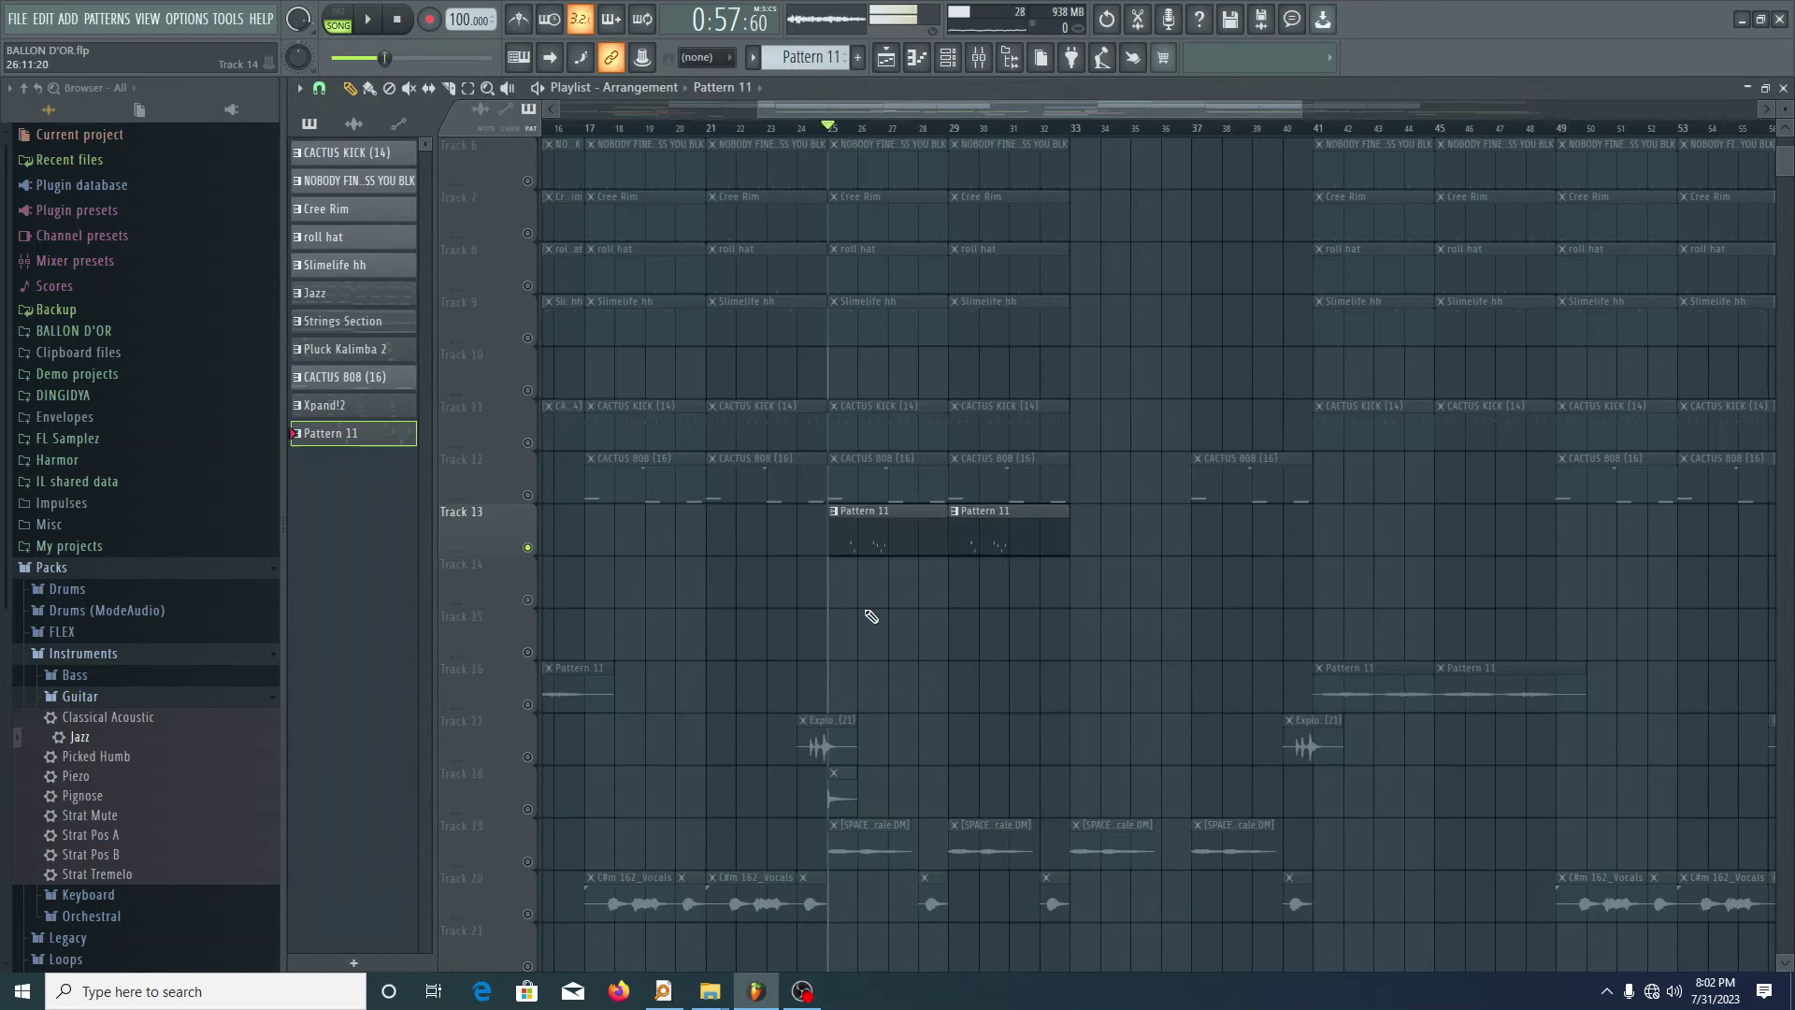
scroll(922, 586, "up", 5)
left_click(527, 390)
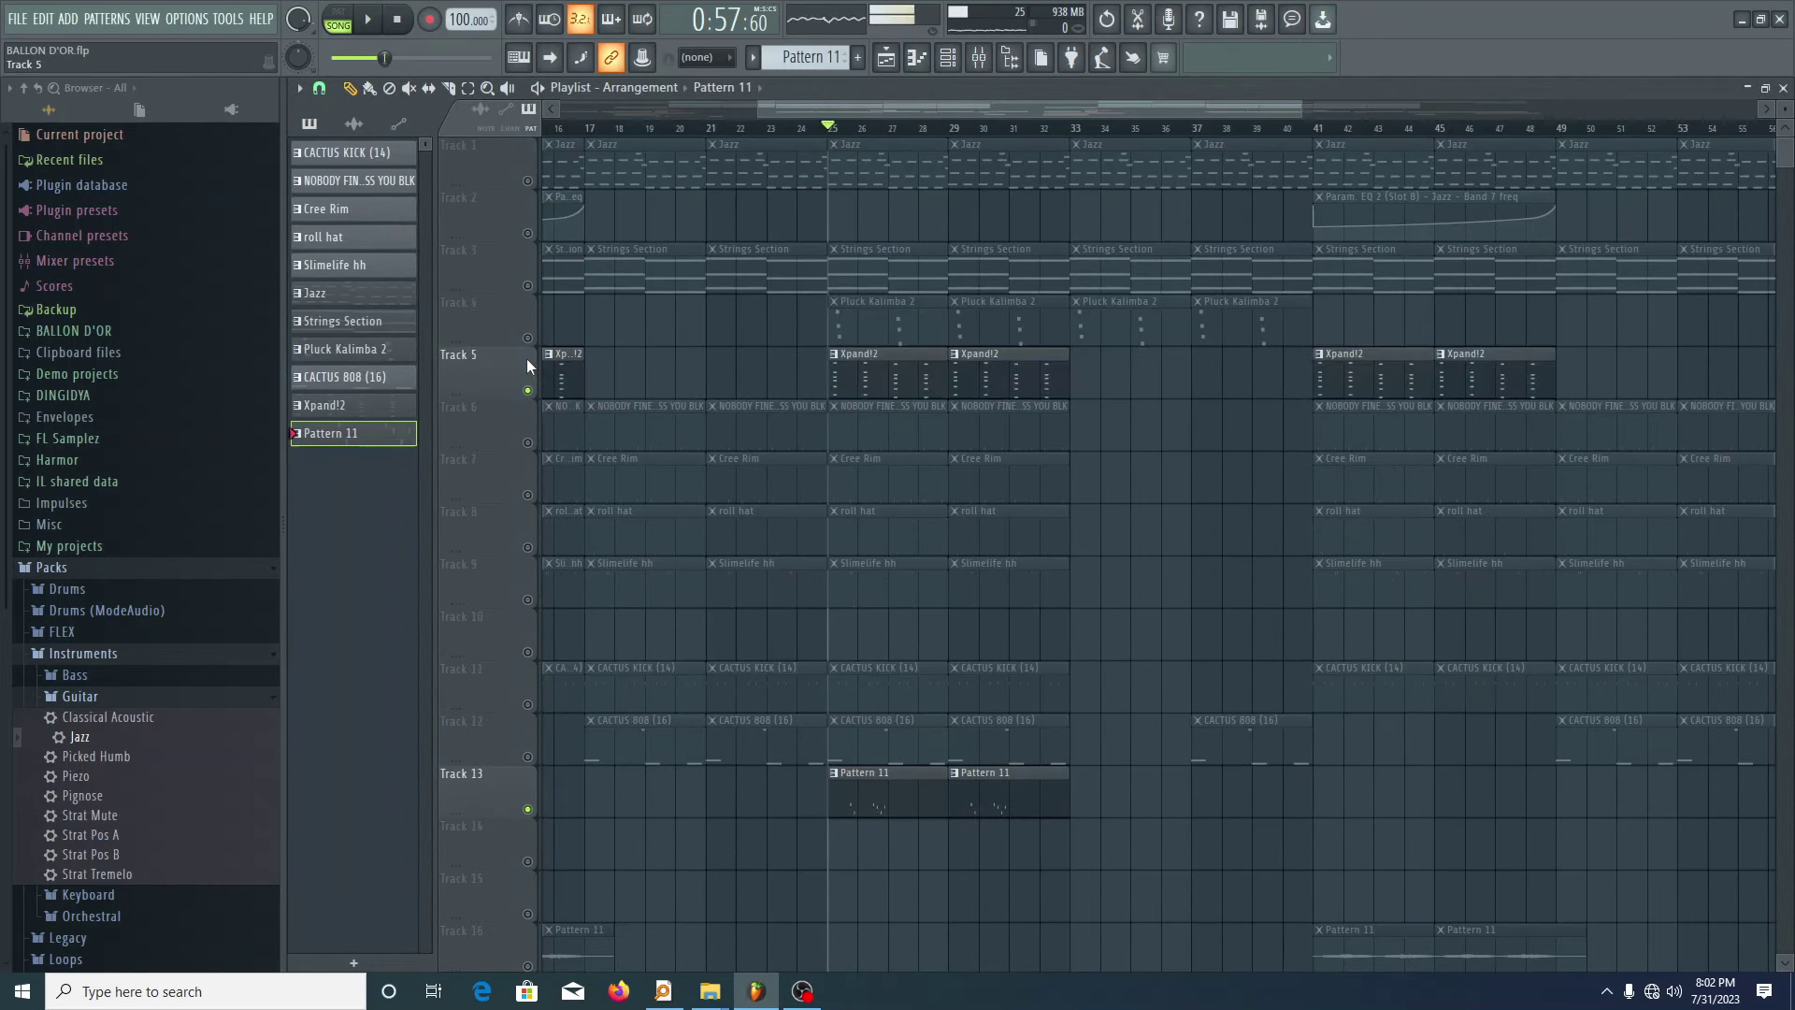
left_click(527, 337)
left_click(527, 286)
left_click(527, 232)
left_click(527, 180)
key("space")
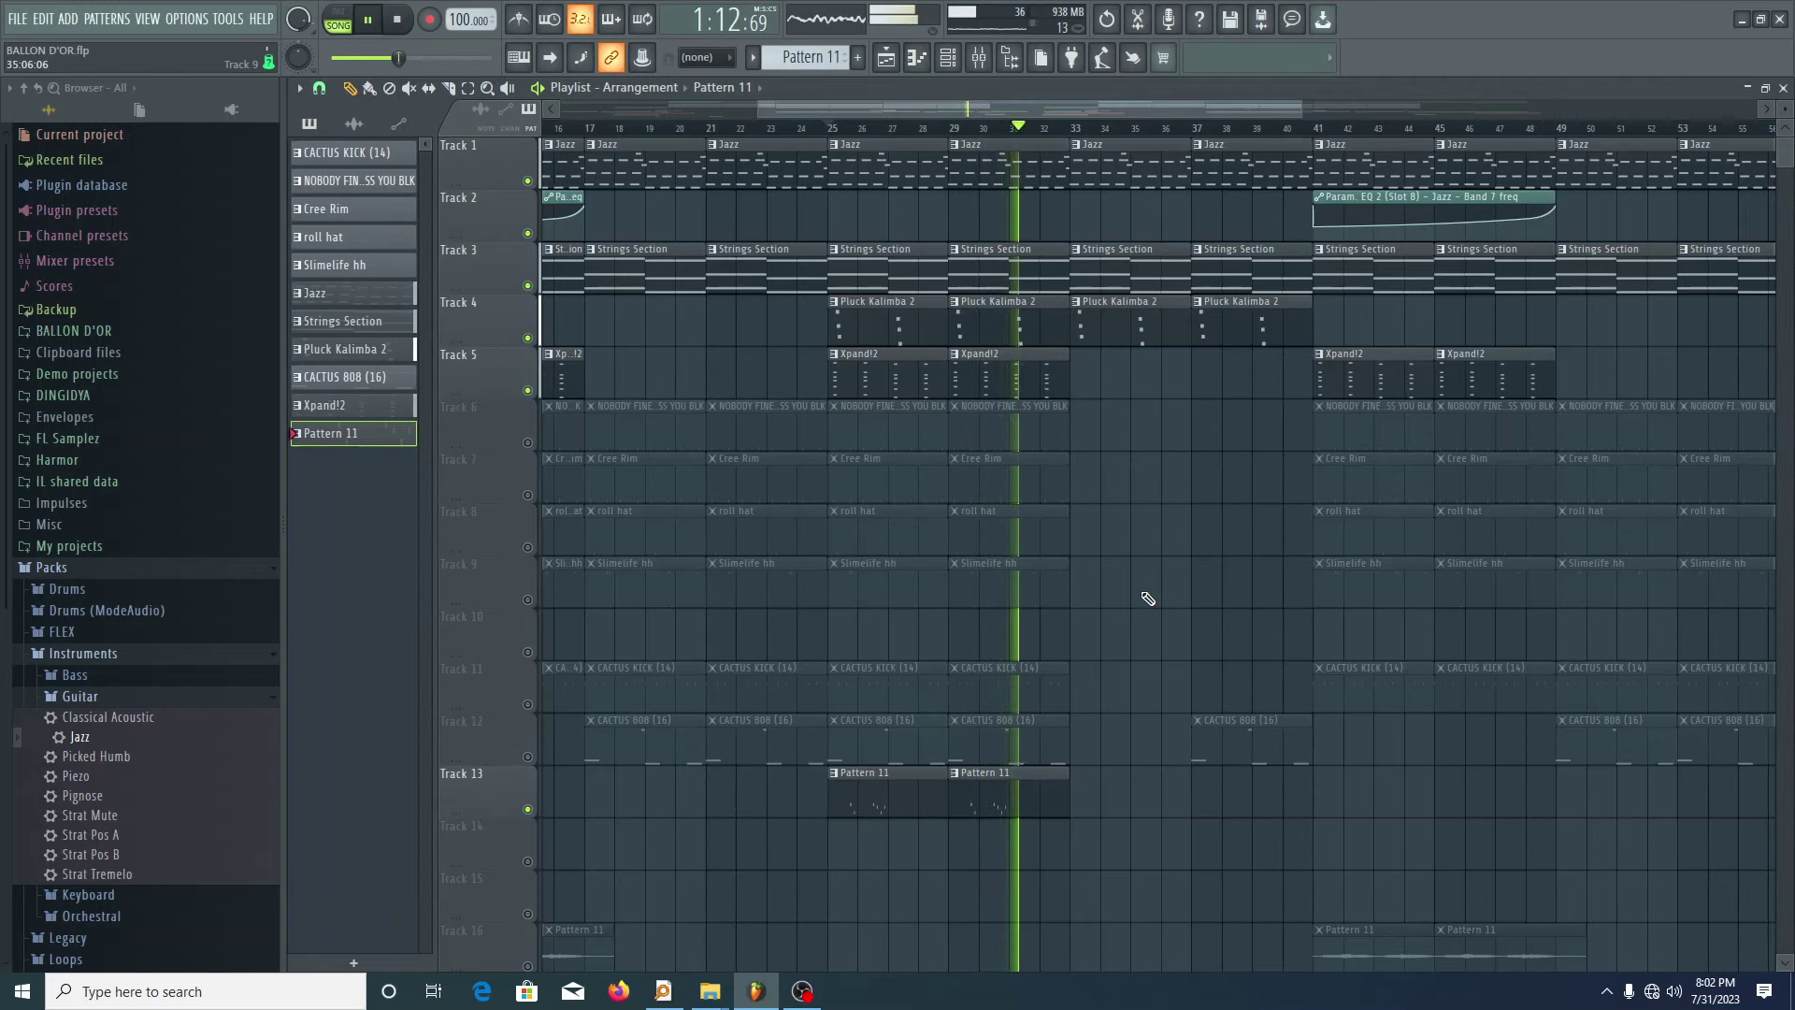
key("space")
scroll(963, 667, "down", 3)
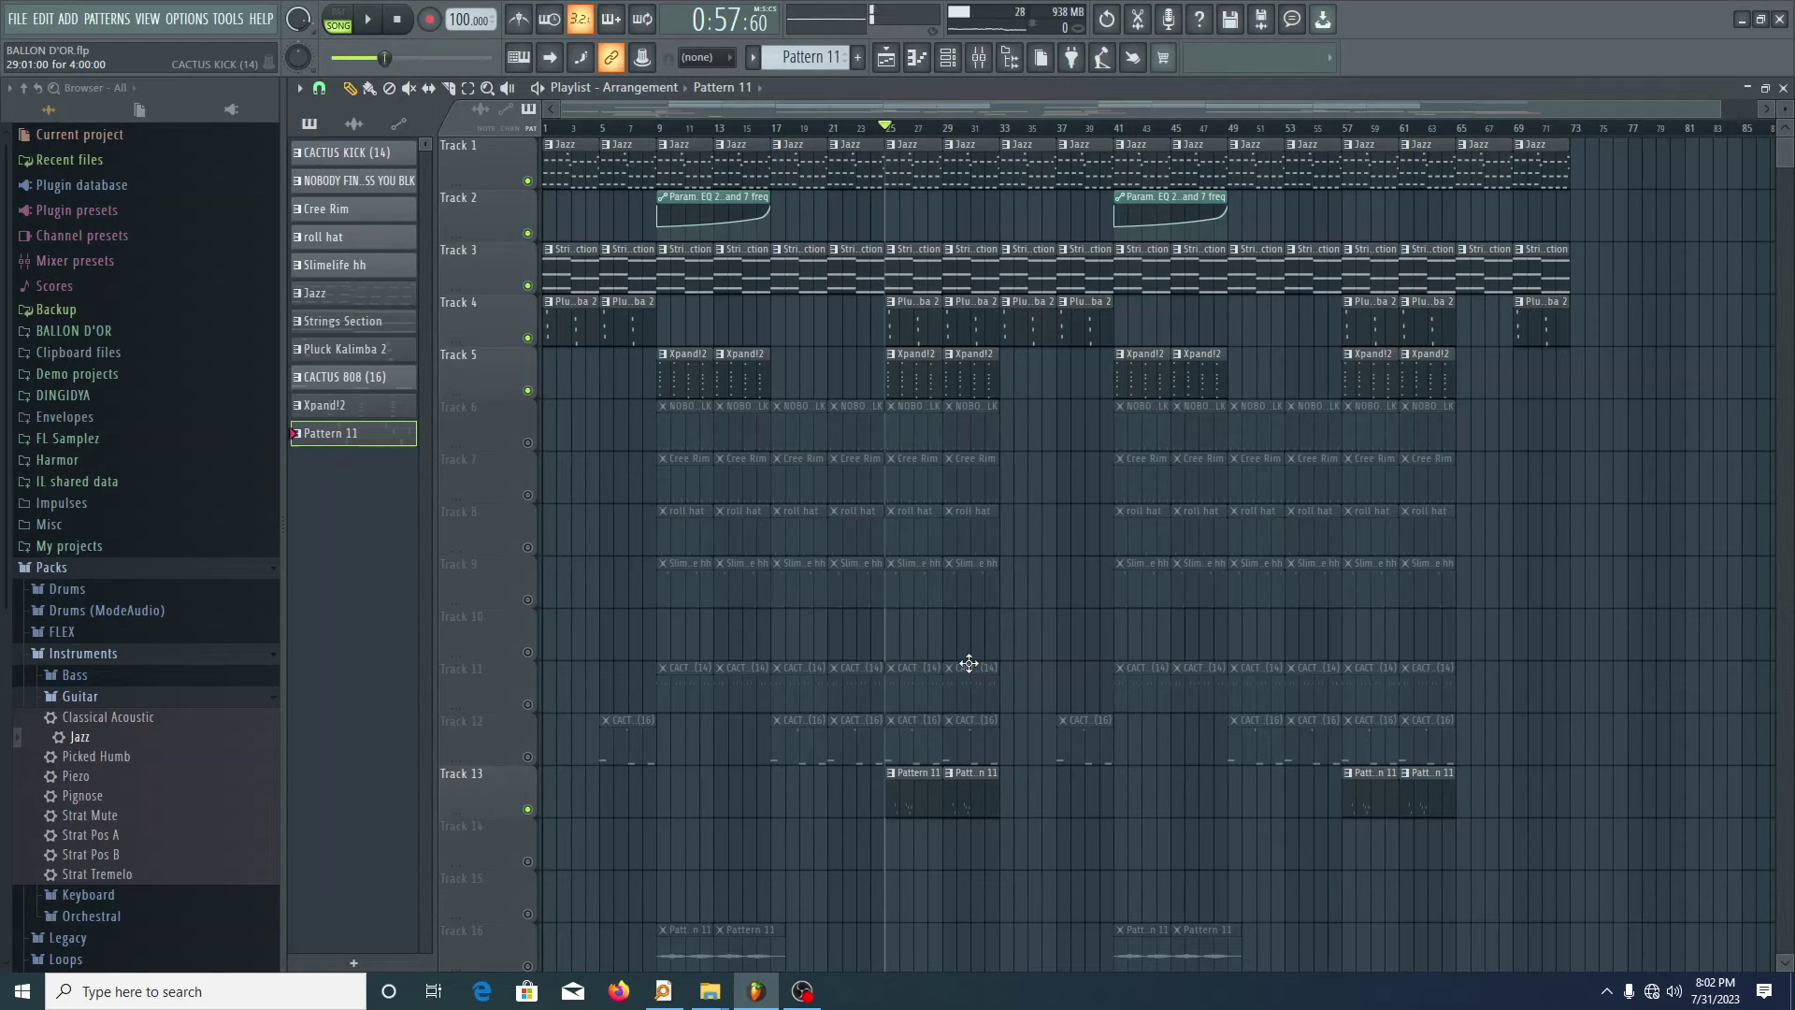
- Move the song position back to bar 9 and unsolo Track 16 so all tracks play
left_click(664, 130)
scroll(683, 439, "down", 2)
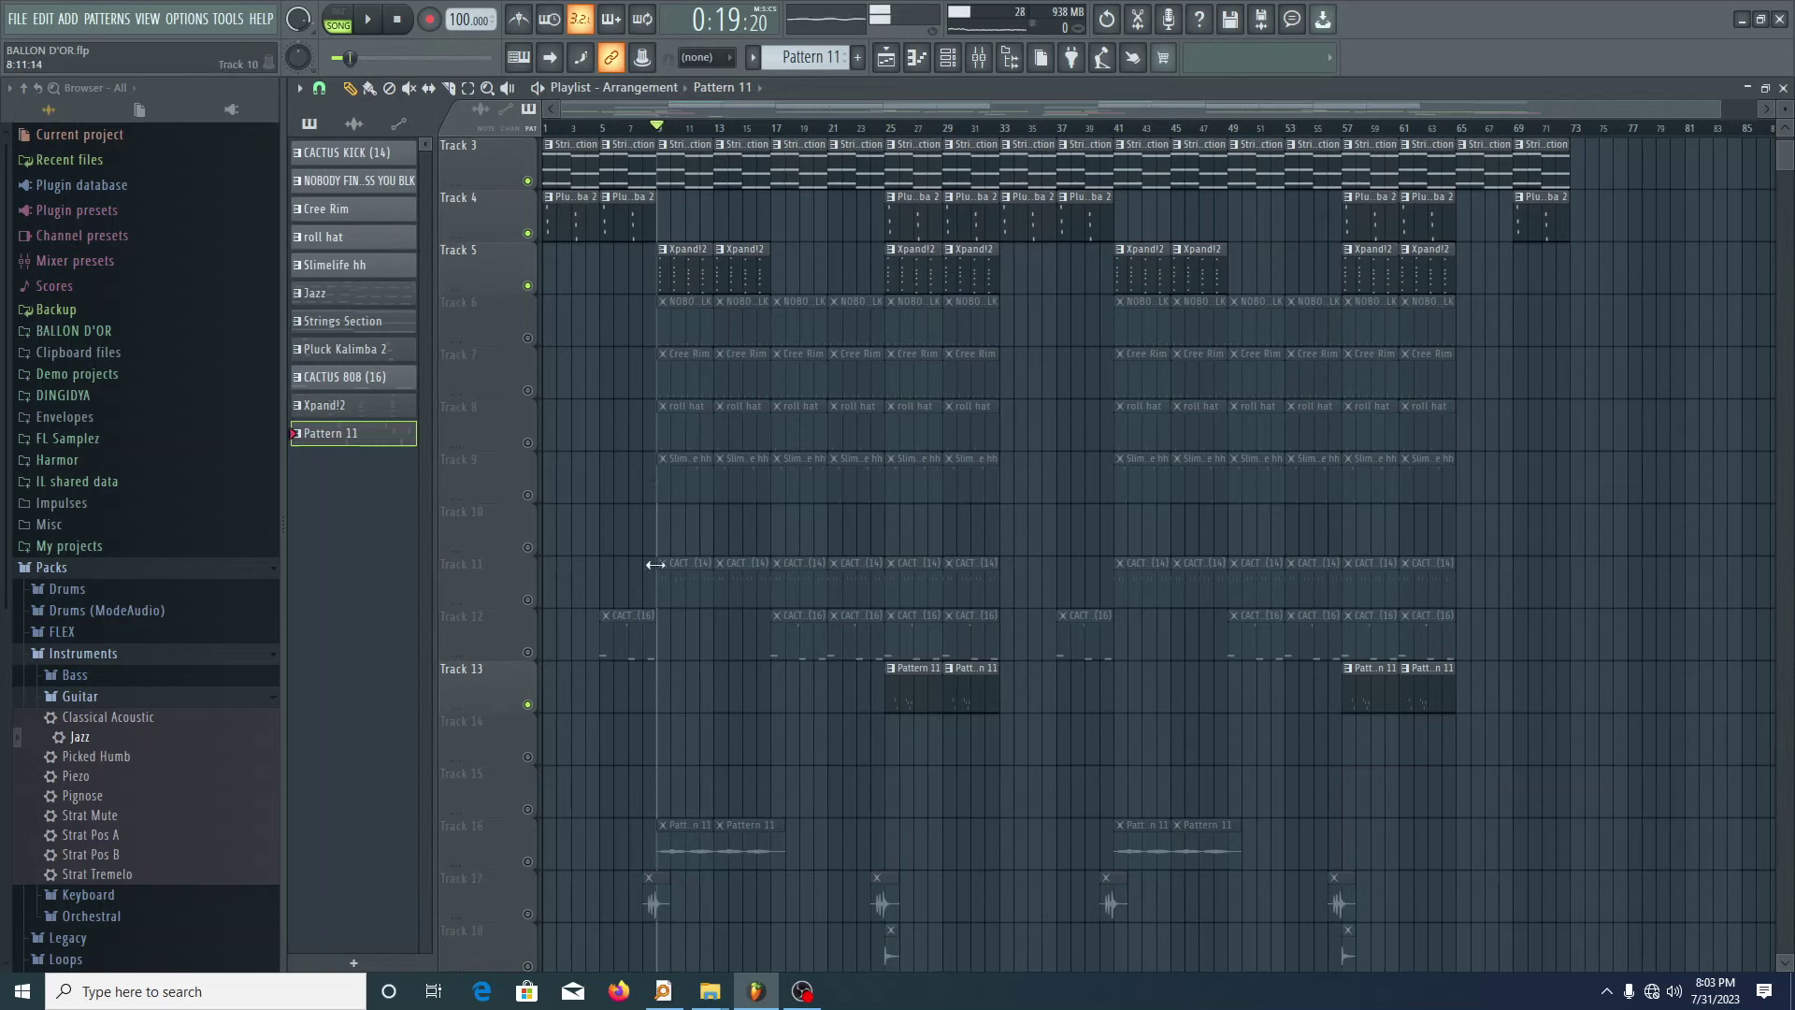
scroll(625, 655, "down", 2)
scroll(623, 696, "up", 2, "ctrl")
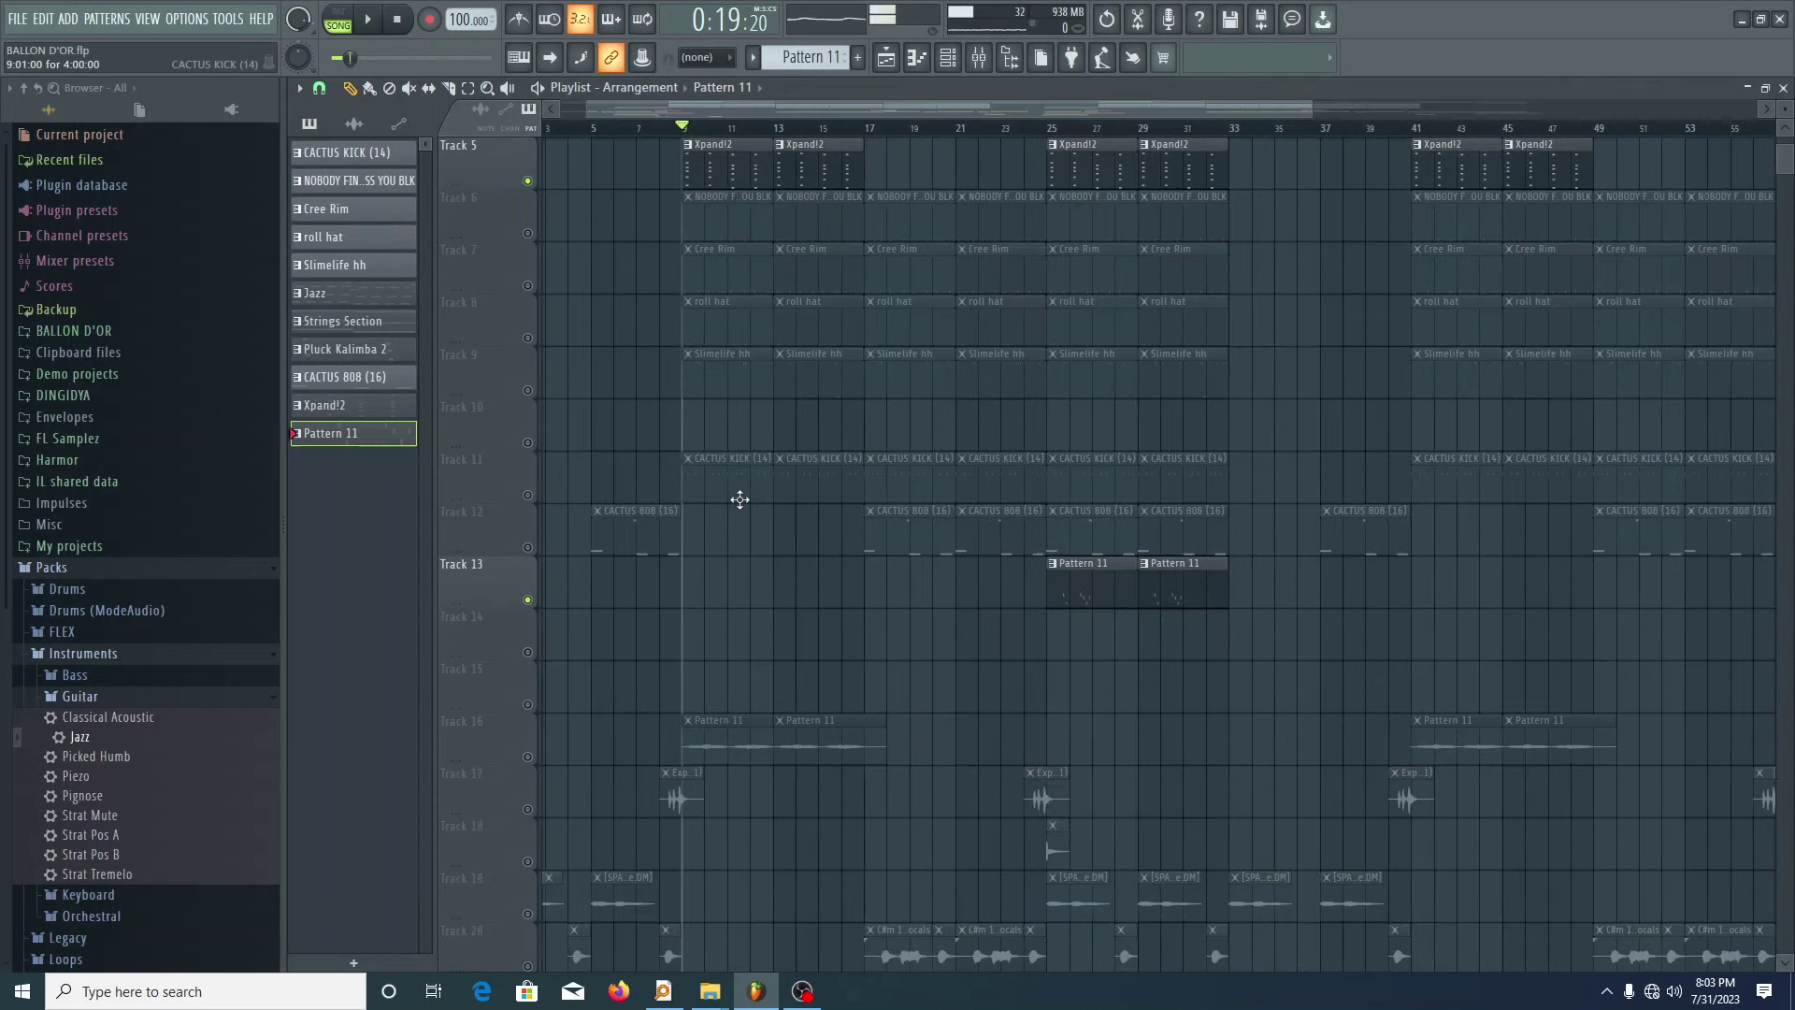
scroll(710, 533, "down", 3)
scroll(598, 598, "up", 2, "ctrl")
left_click(534, 603)
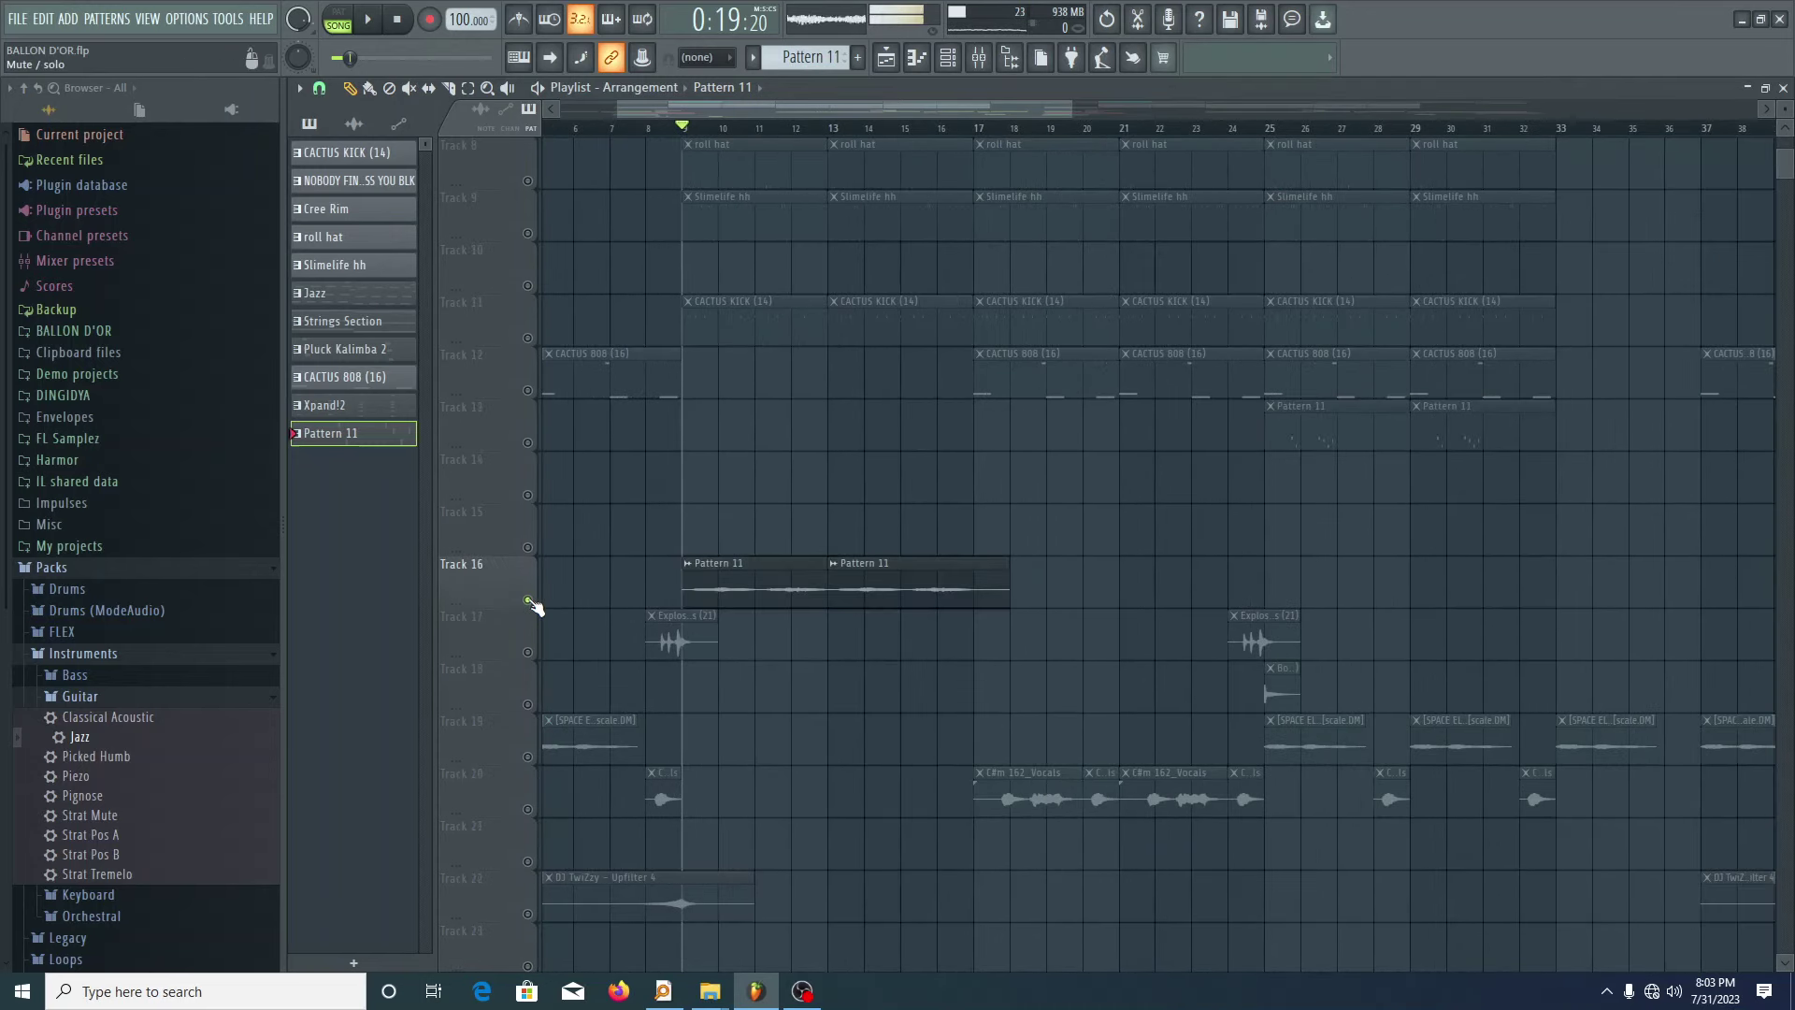
scroll(537, 606, "down", 4, "ctrl")
right_click(534, 603)
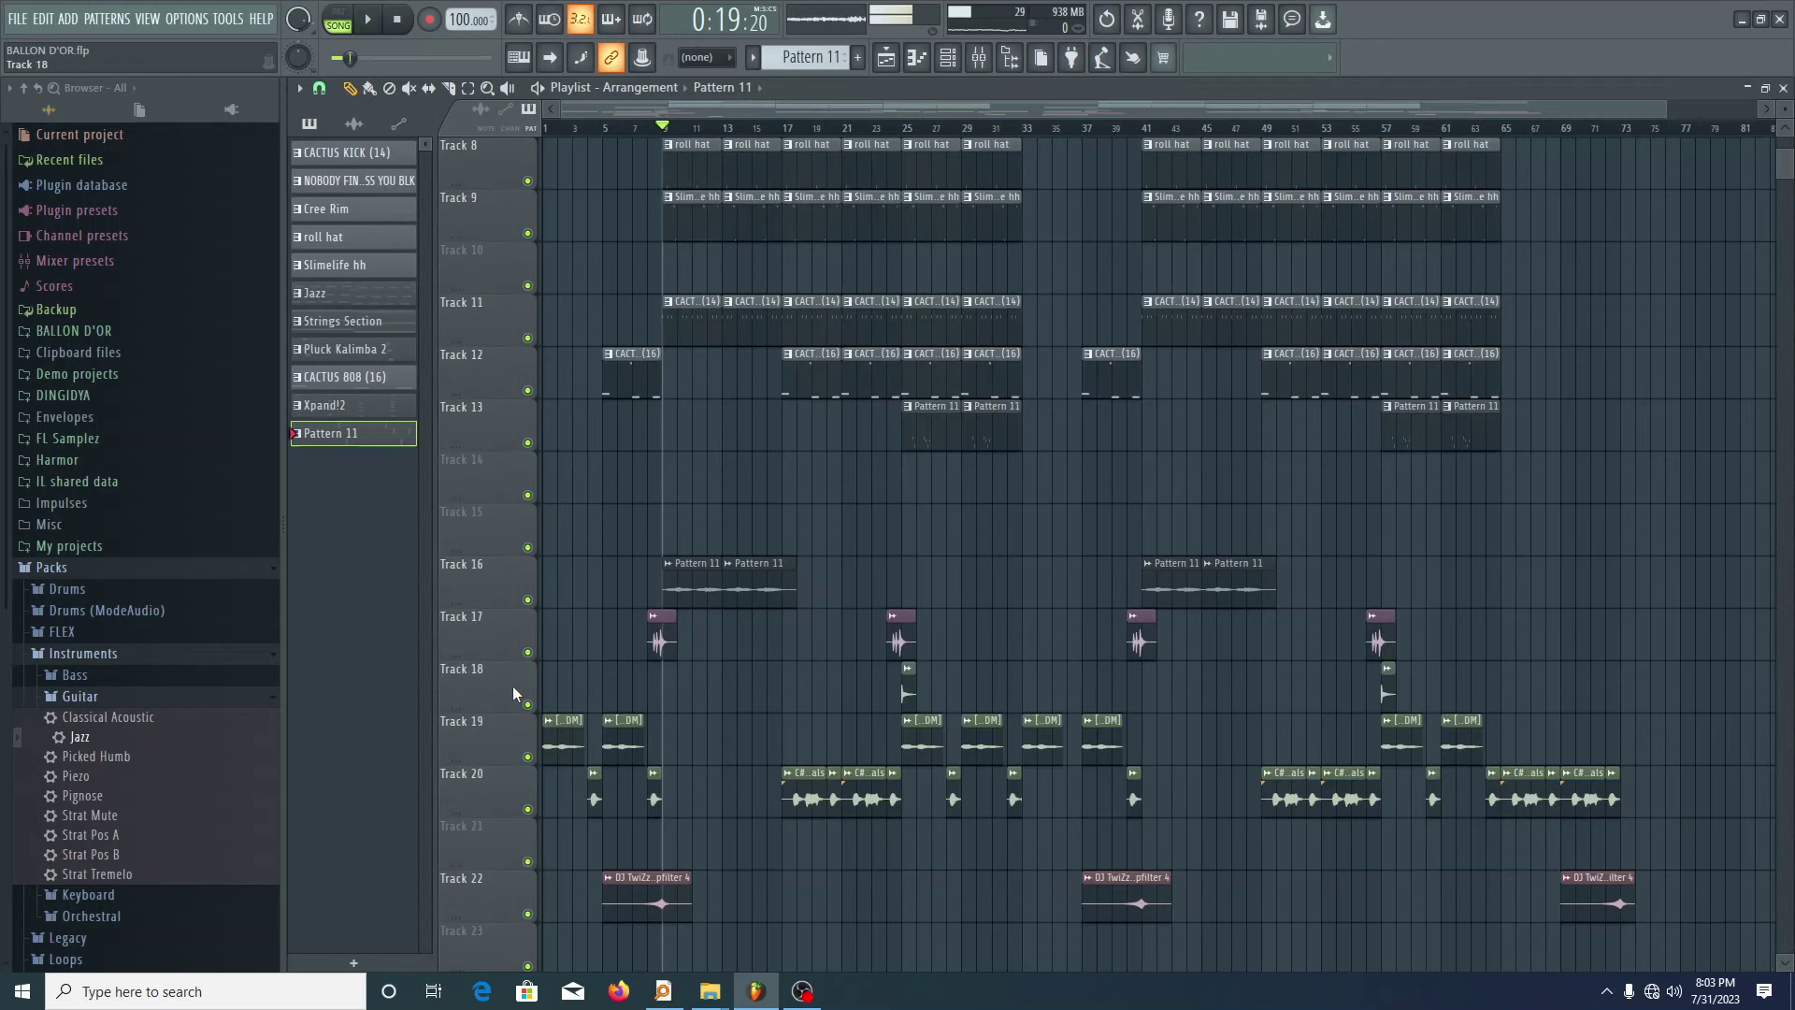
scroll(665, 505, "up", 3, "ctrl")
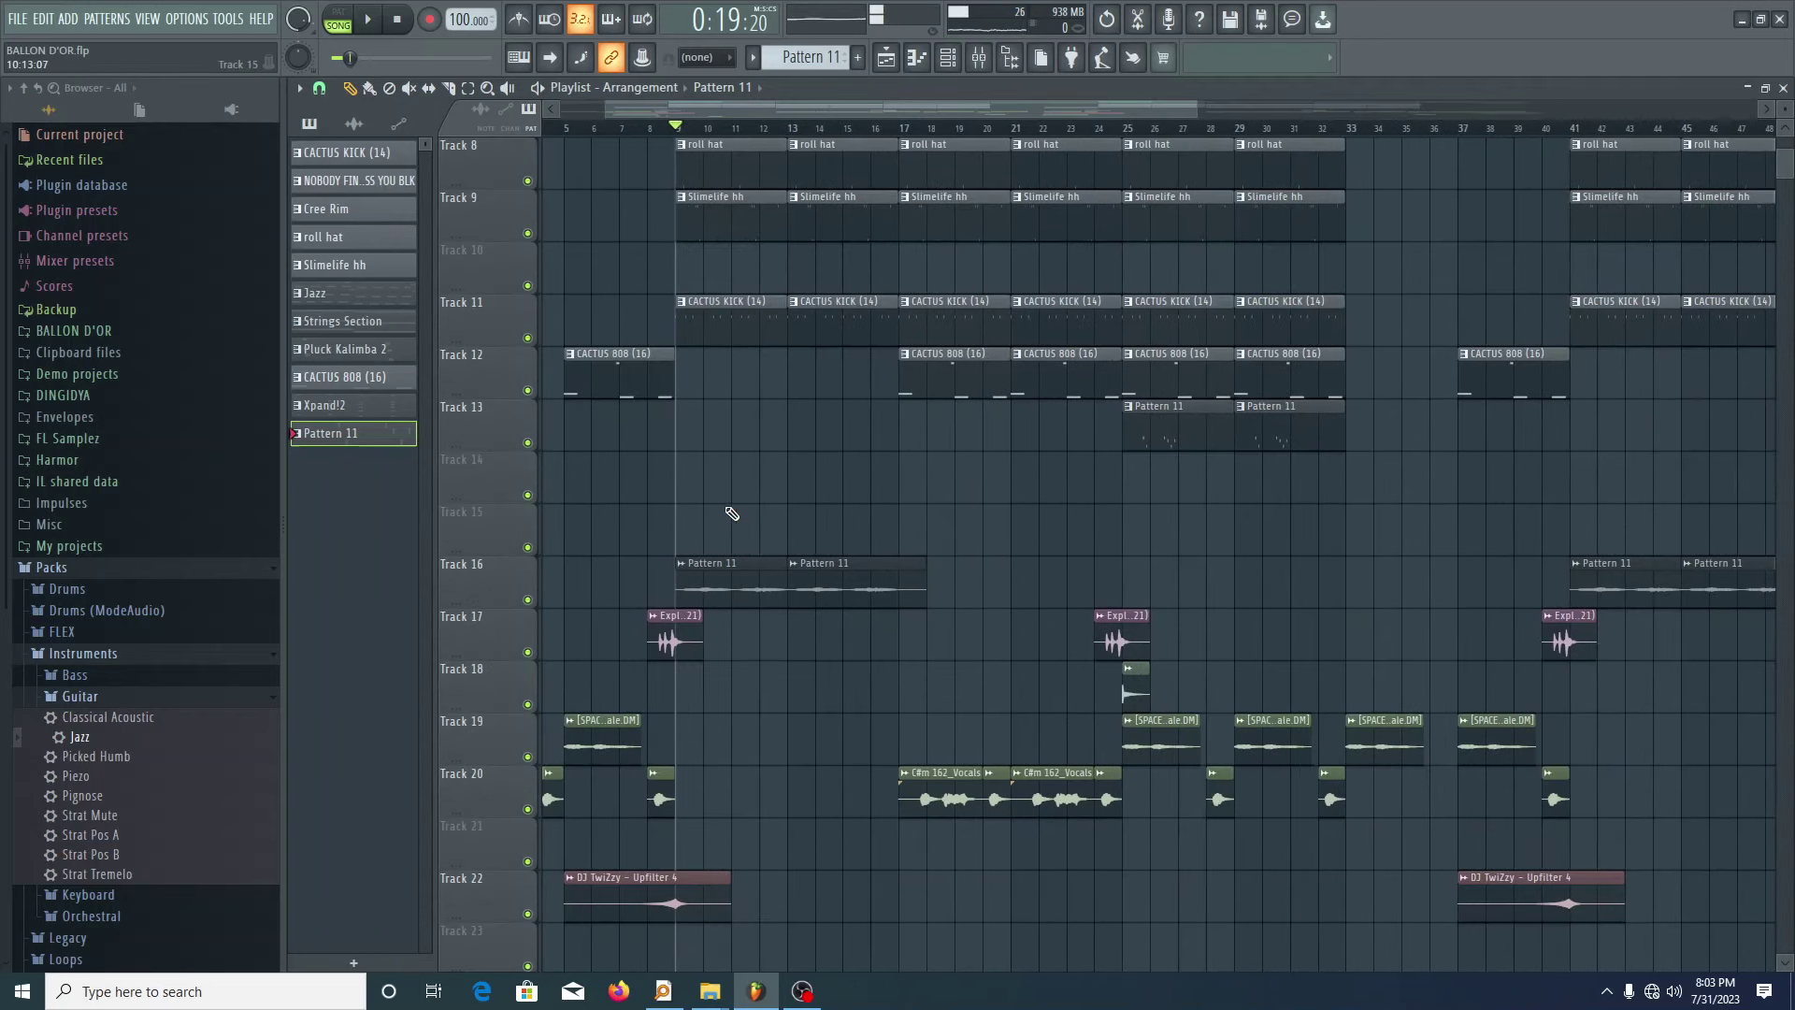
- Colour Track 16's Pattern 11 clip dark olive green (#4D7628)
left_click(689, 574)
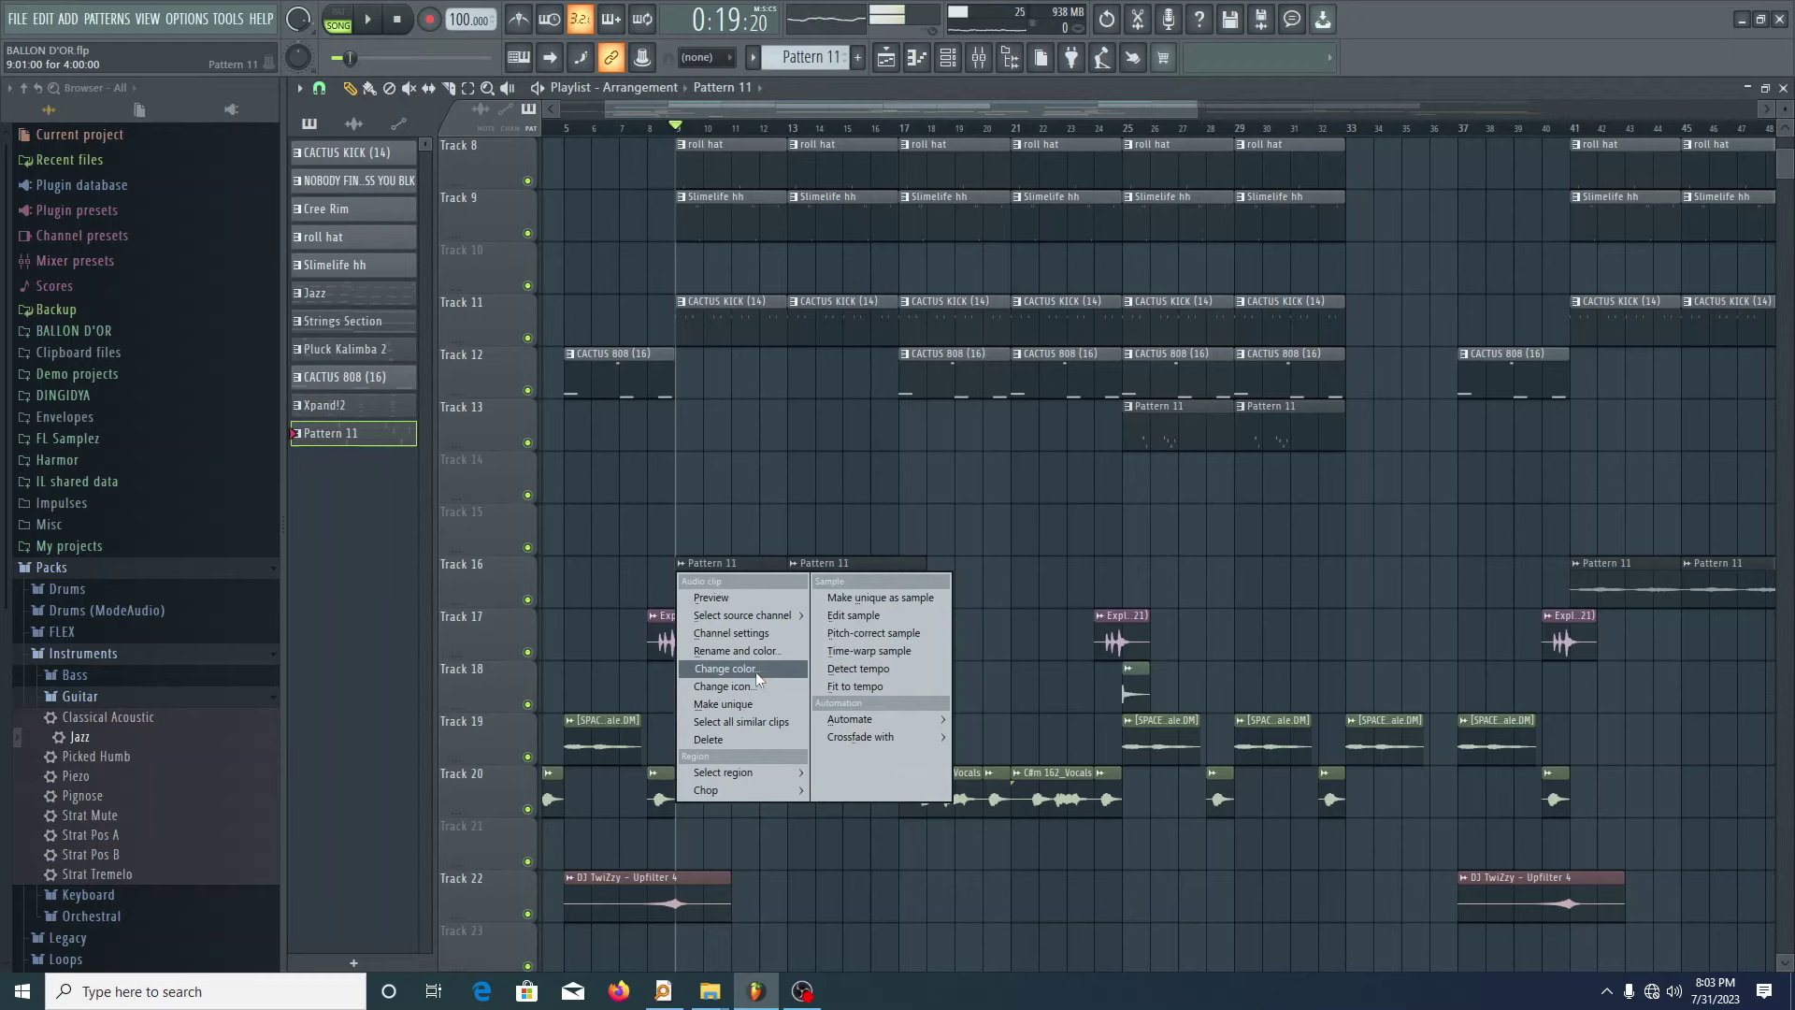
left_click(754, 670)
left_click_drag(911, 675, 932, 692)
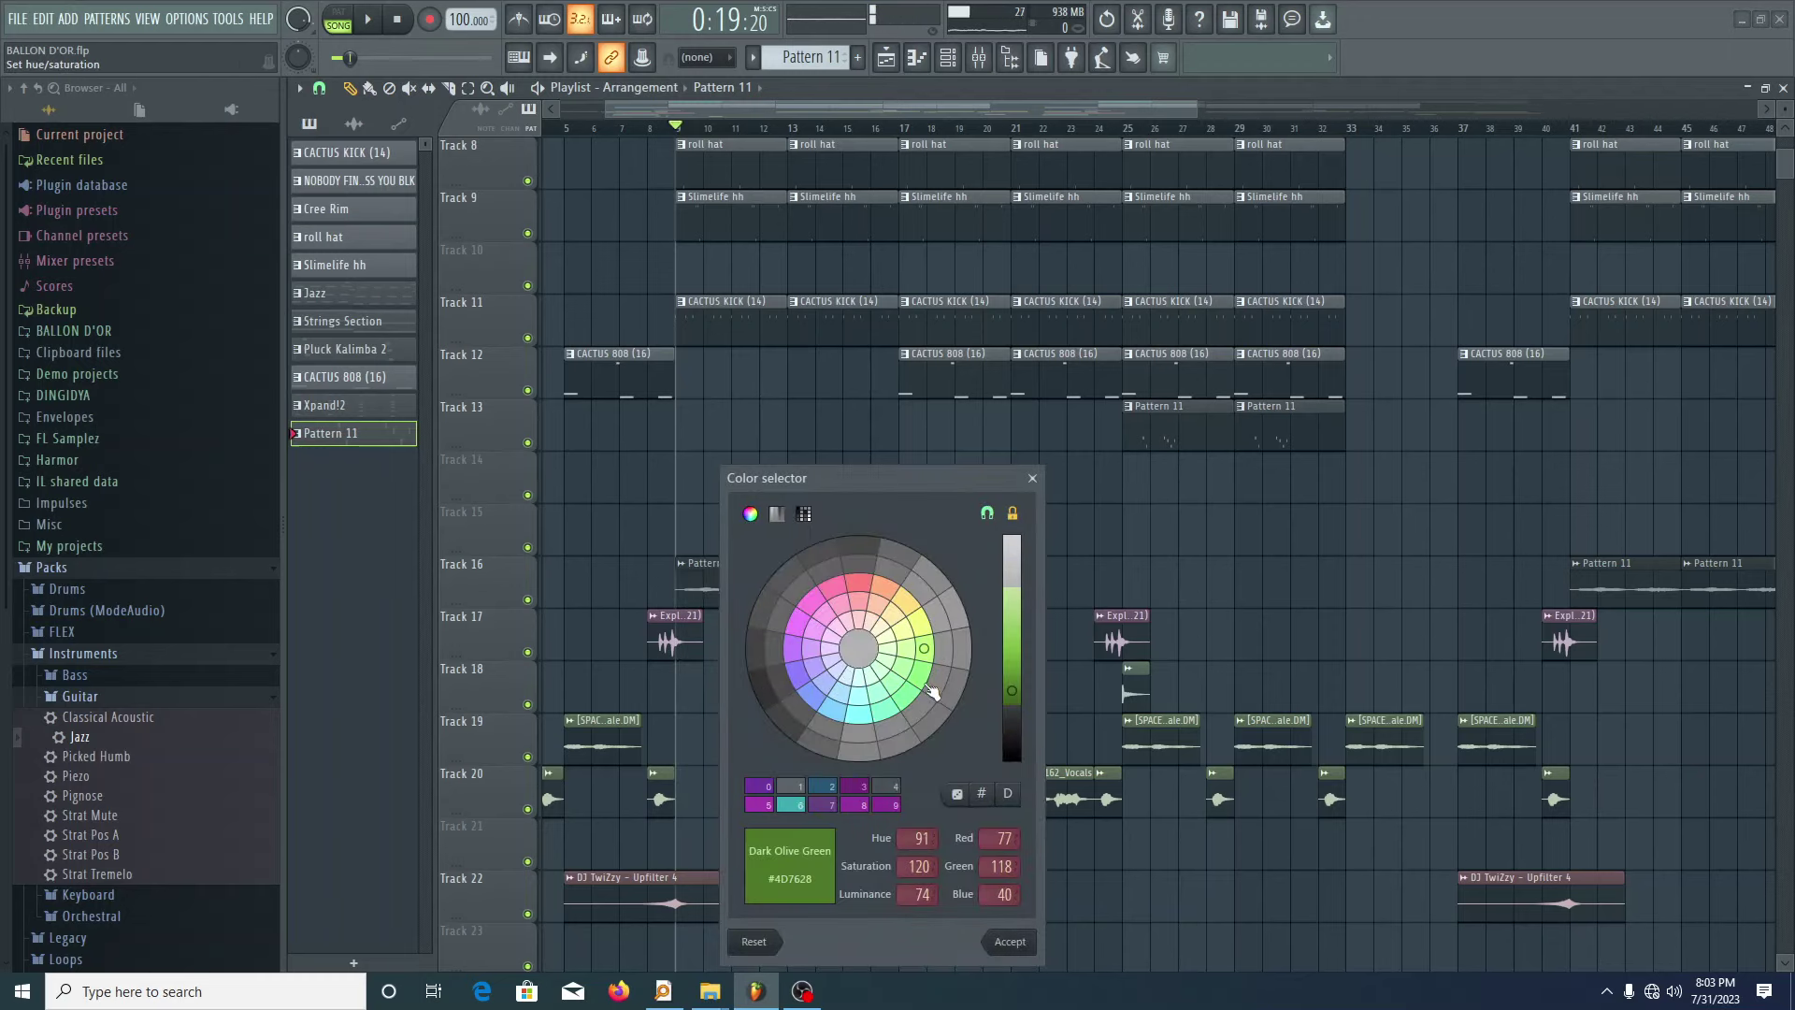
key("Return")
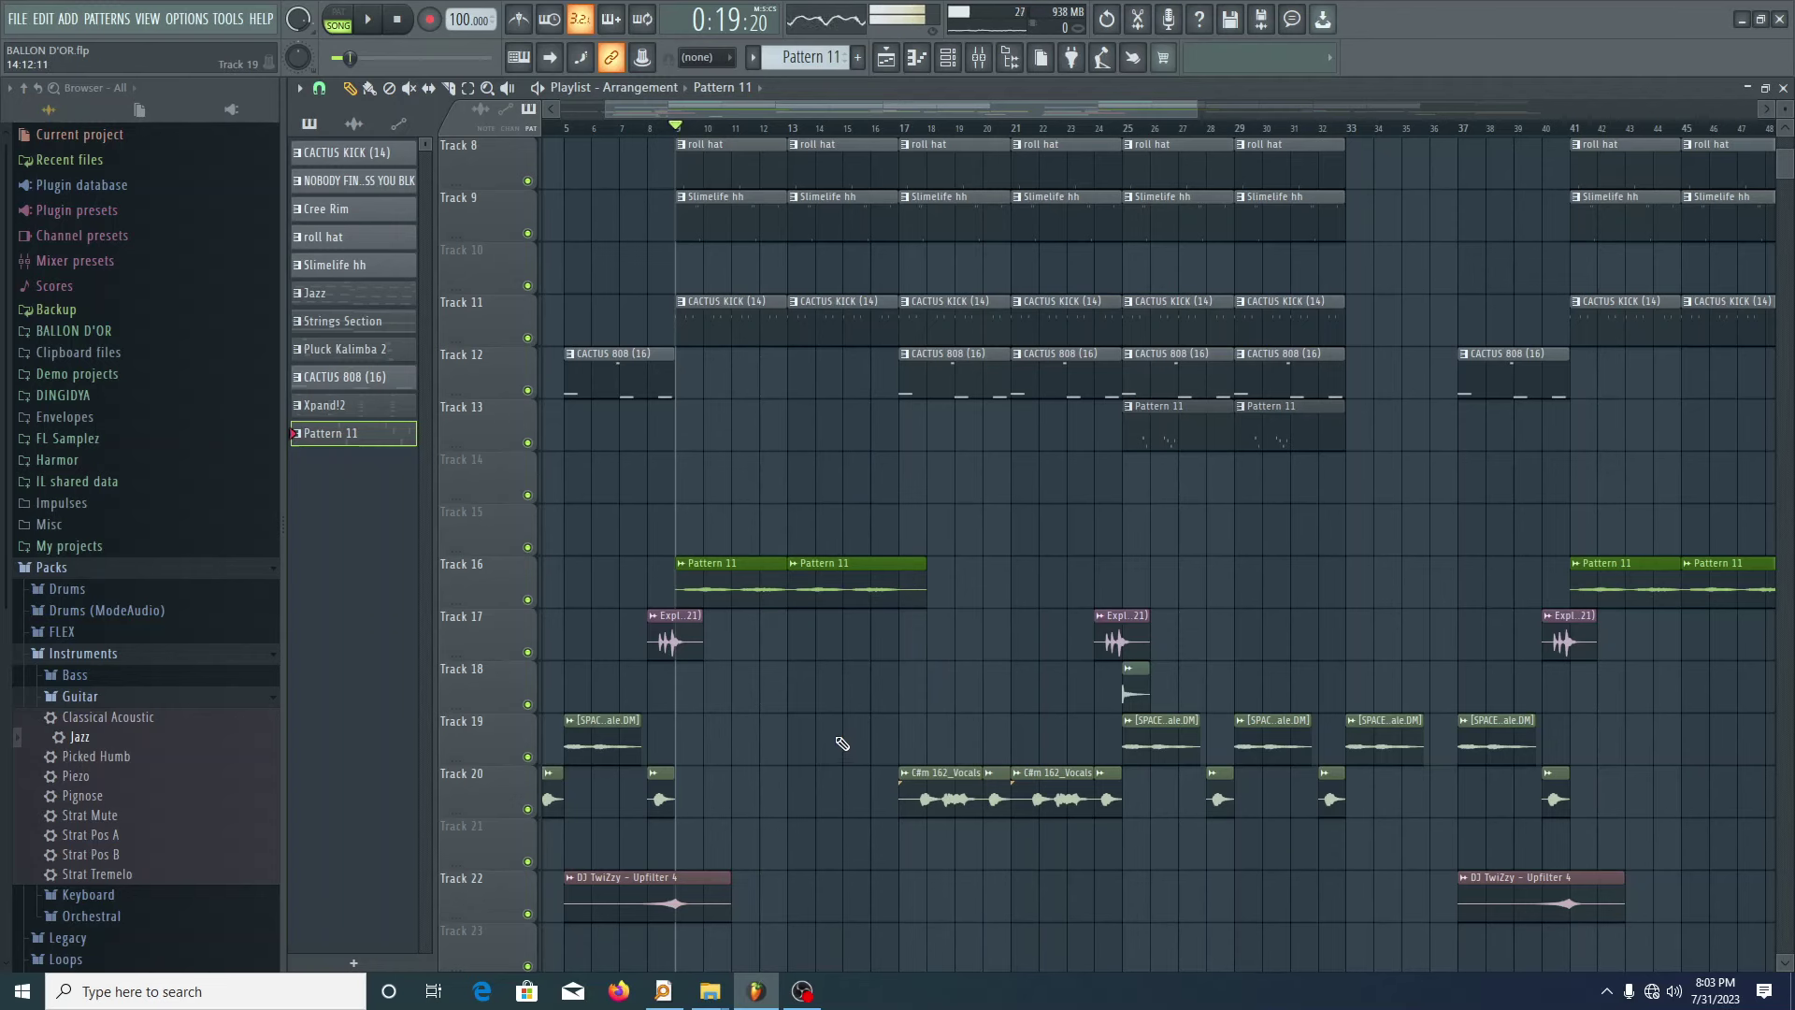
scroll(787, 533, "down", 2)
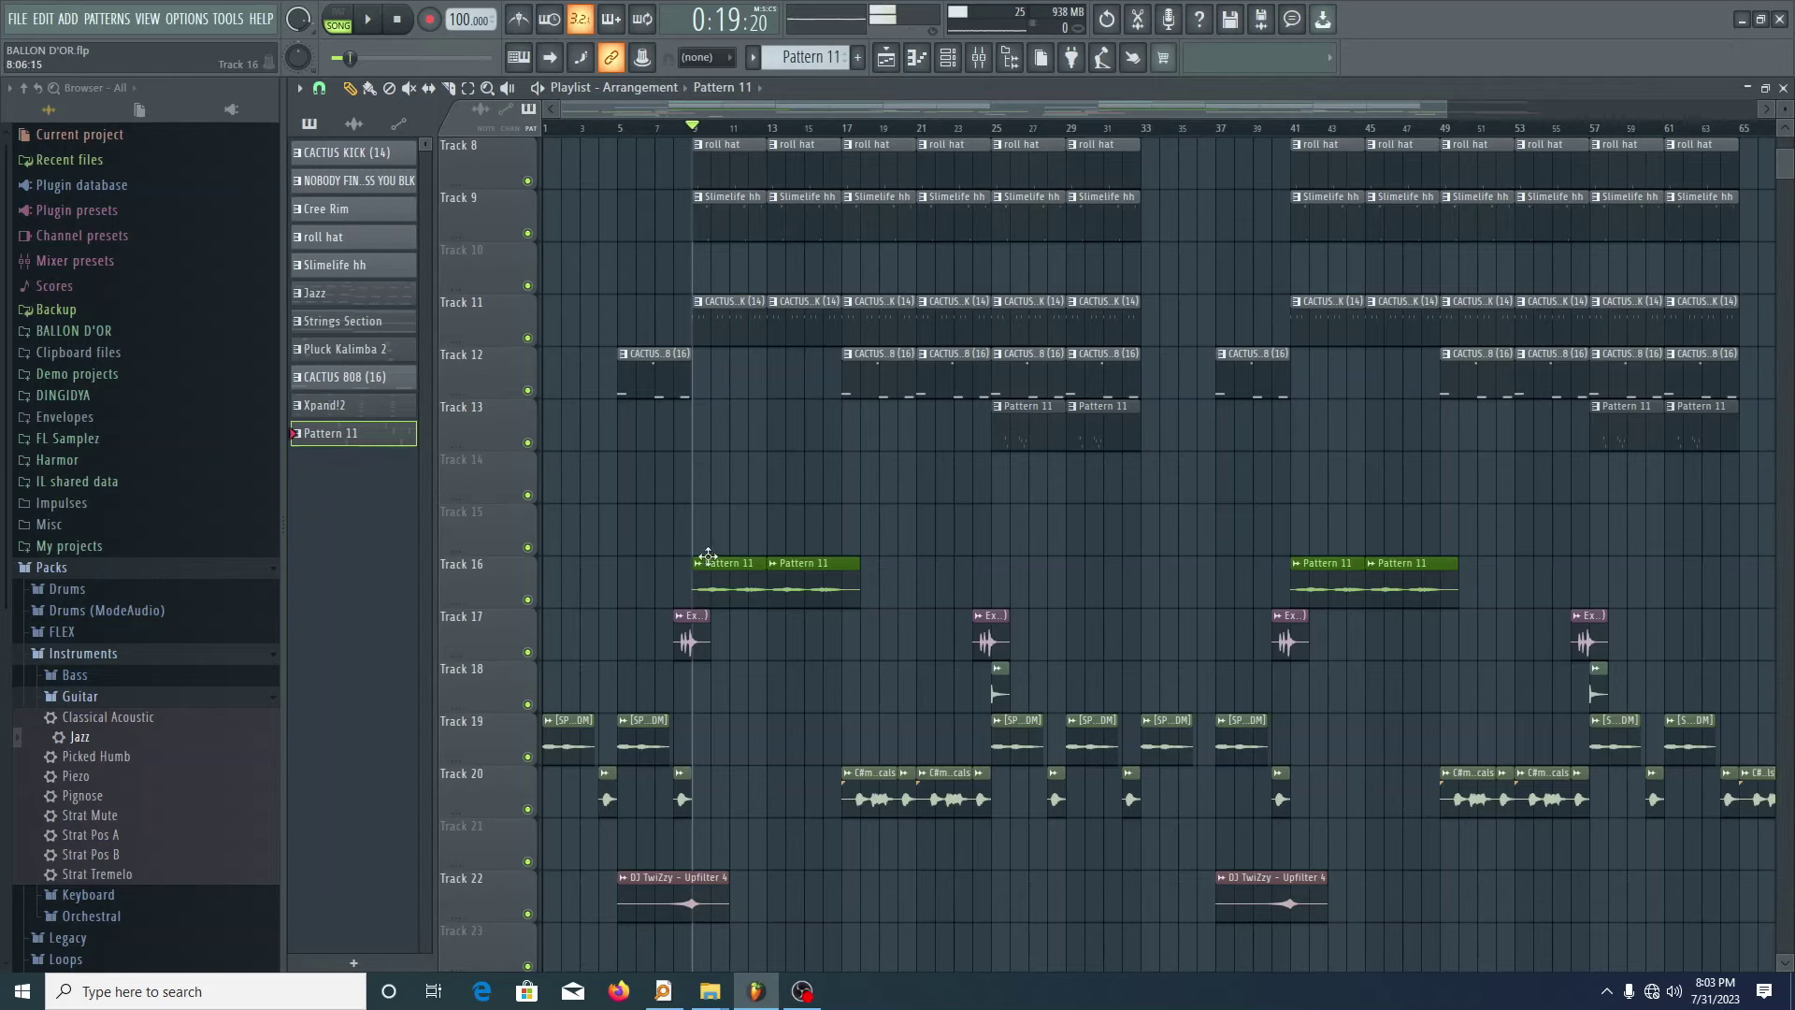
- Solo Track 16 again, then play and stop it to hear it alone
right_click(527, 599)
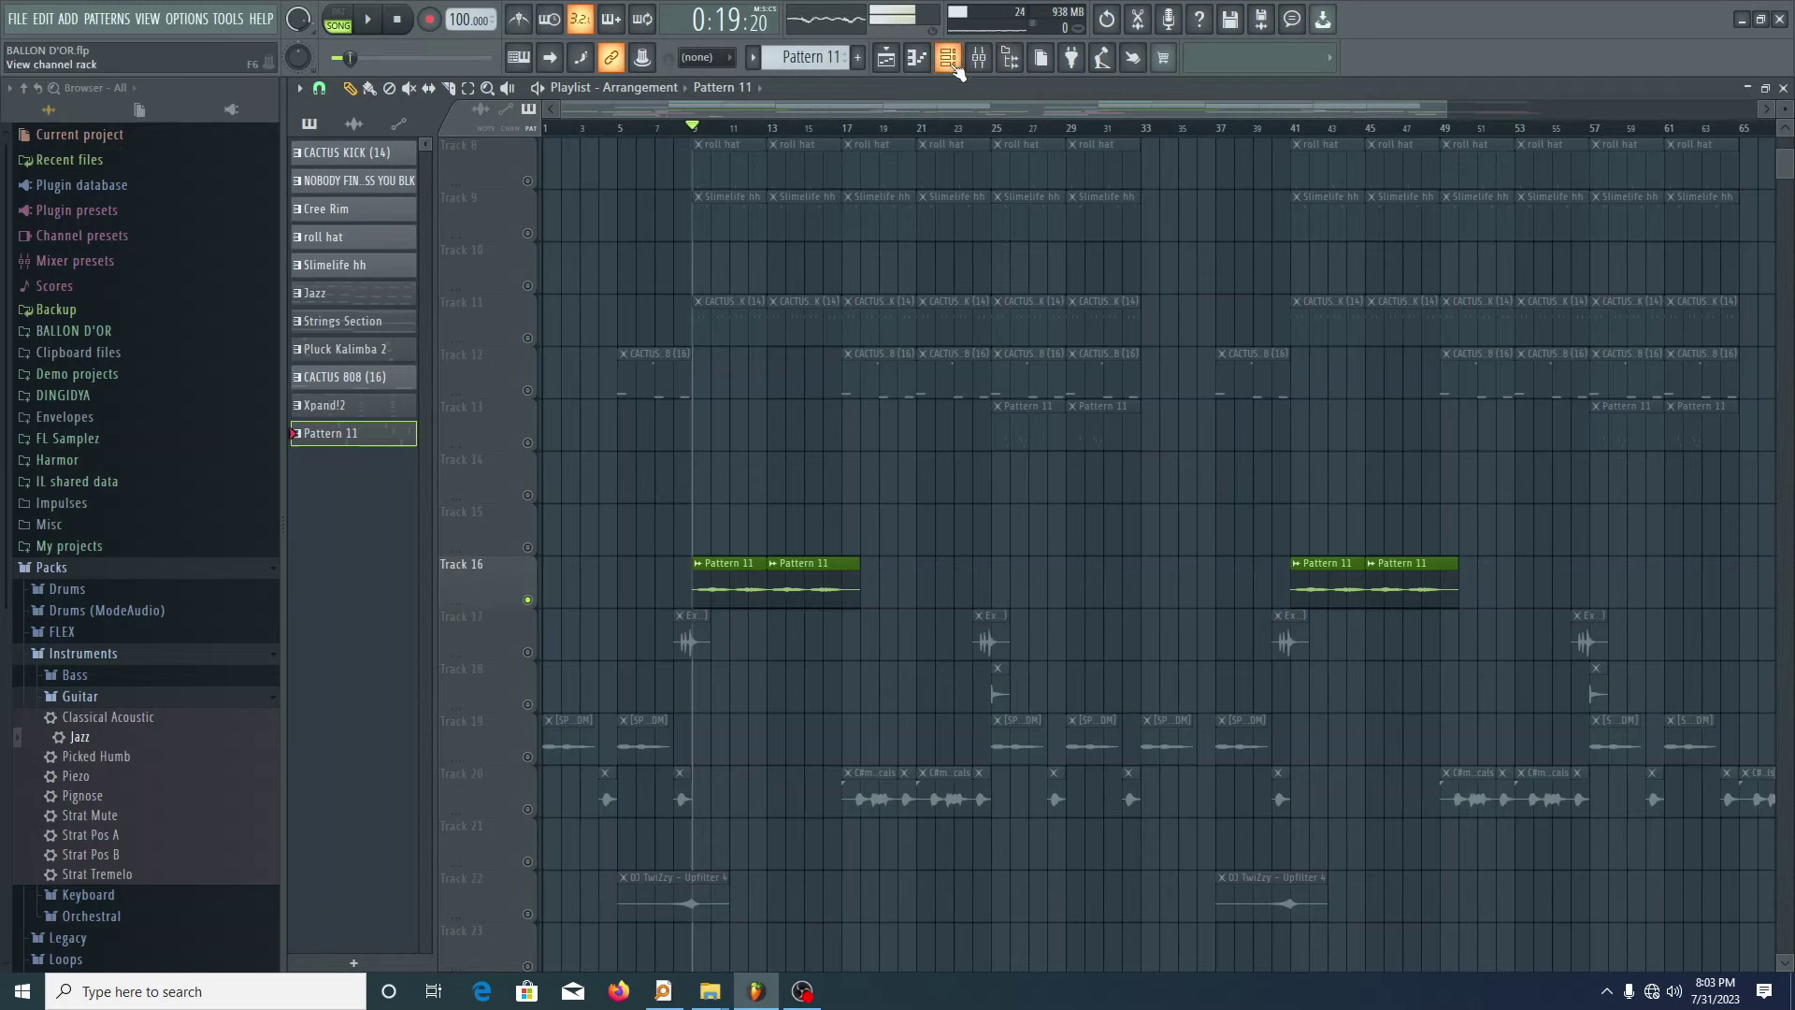
key("space")
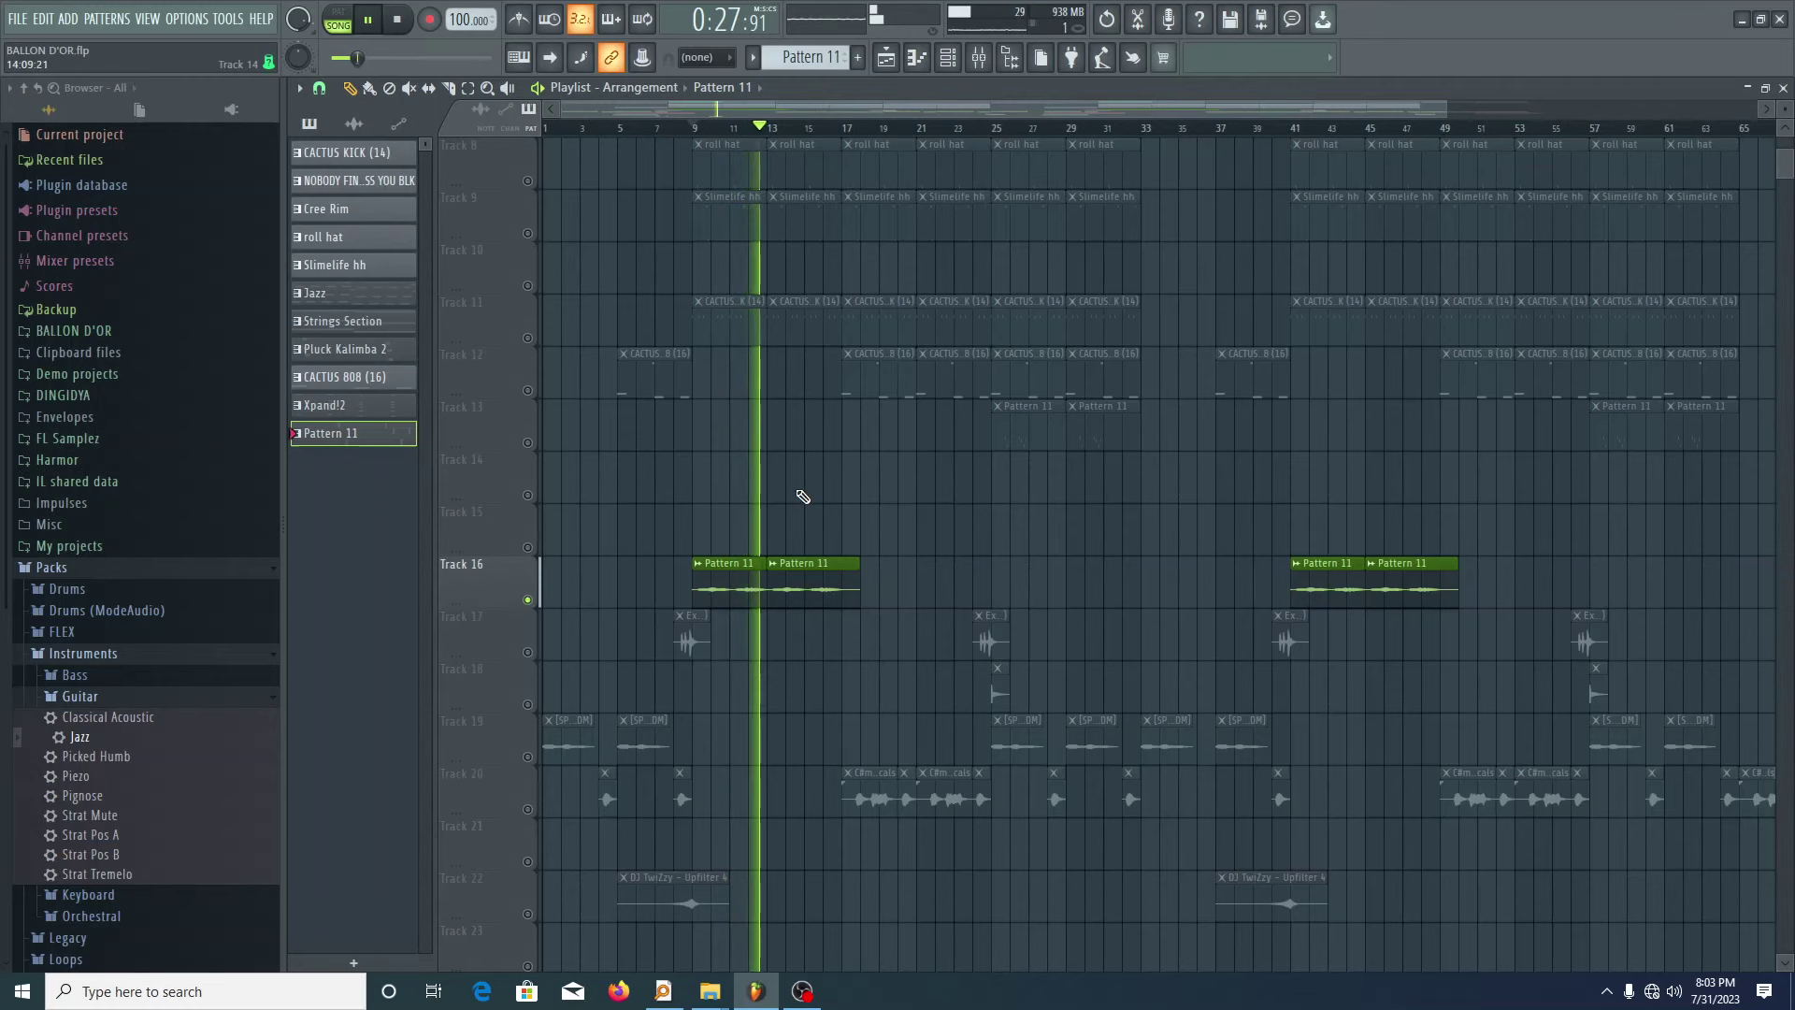
key("space")
scroll(795, 493, "up", 7)
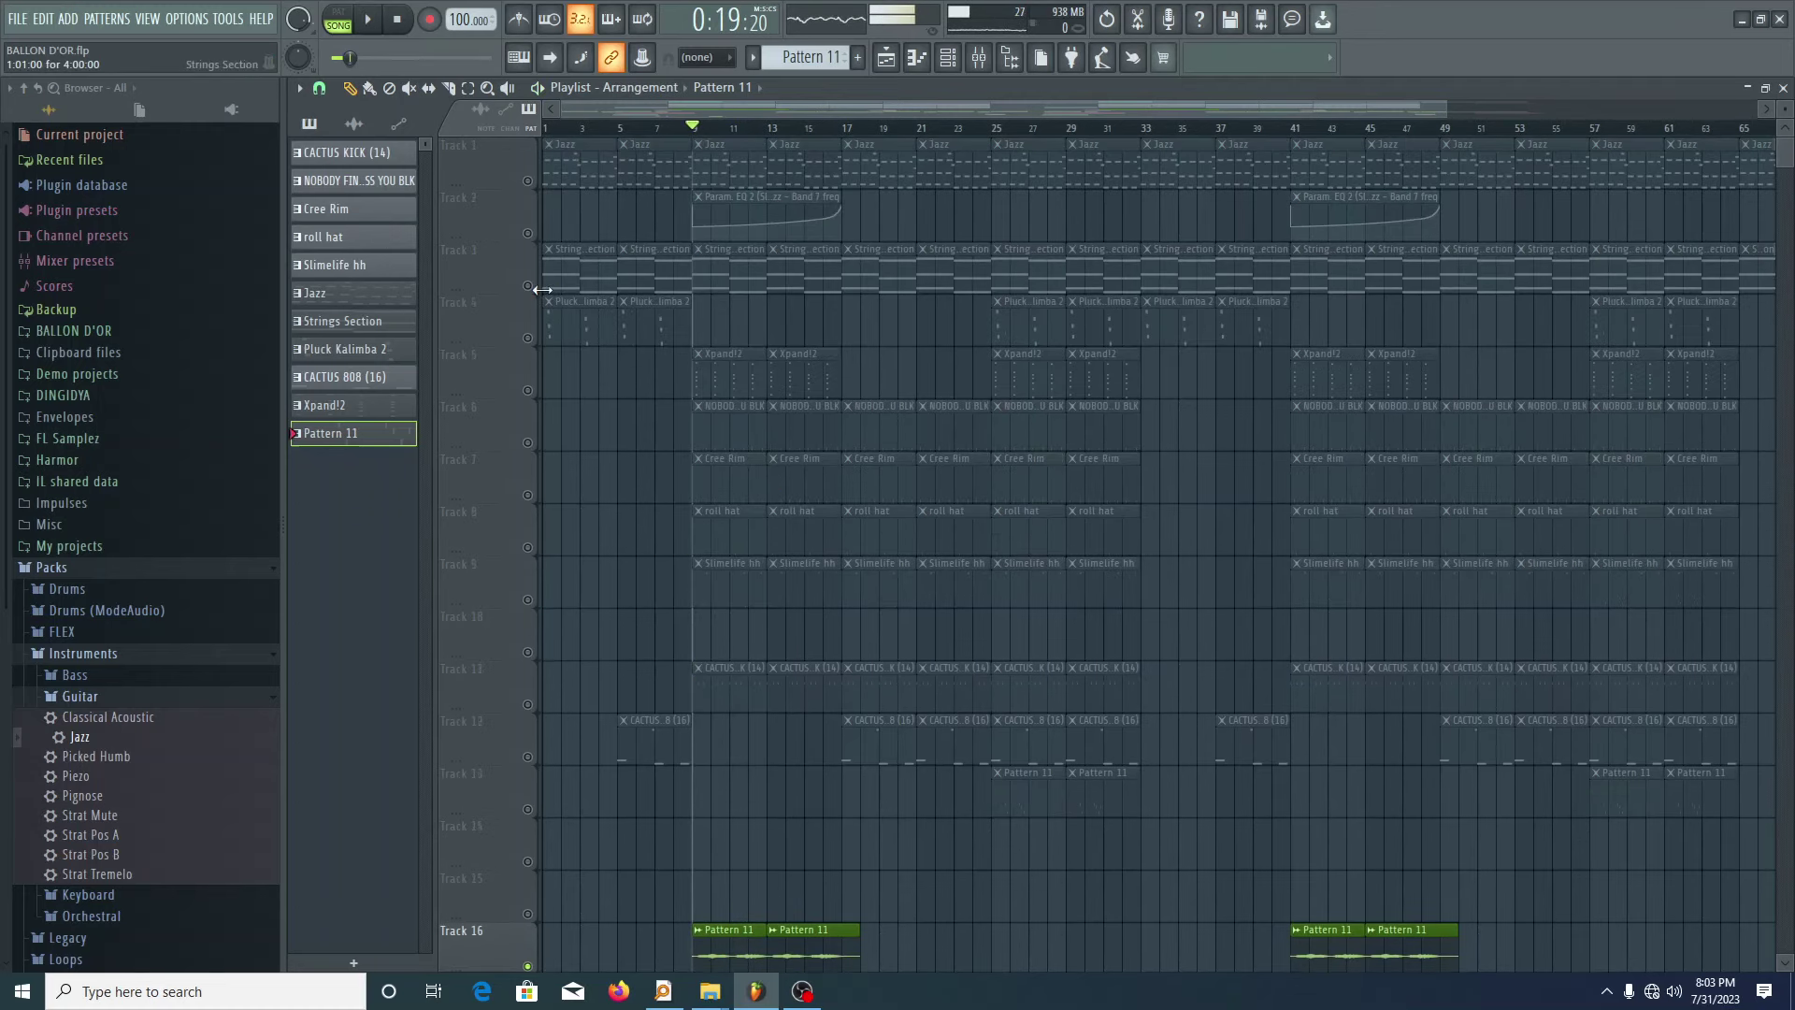
- Unmute Tracks 3, 1, 2, 5 and 4, including the Pluck Kalimba clips
left_click(528, 286)
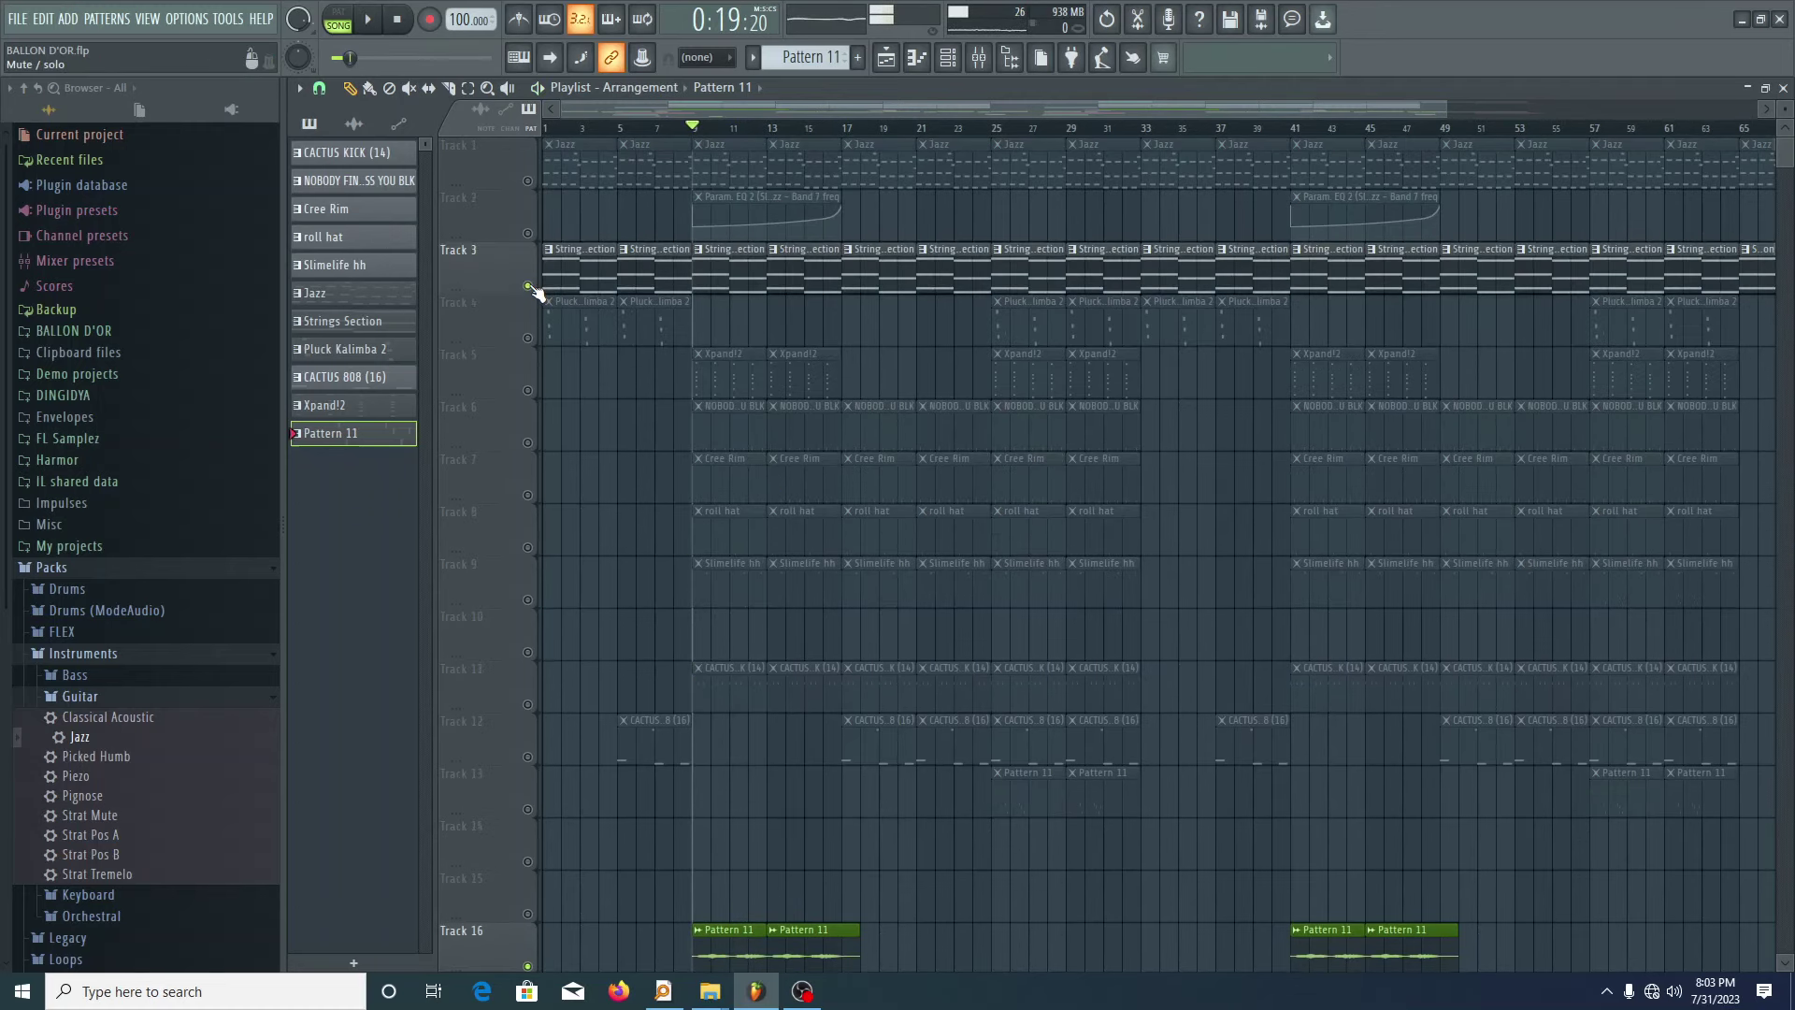
left_click(528, 182)
left_click(529, 234)
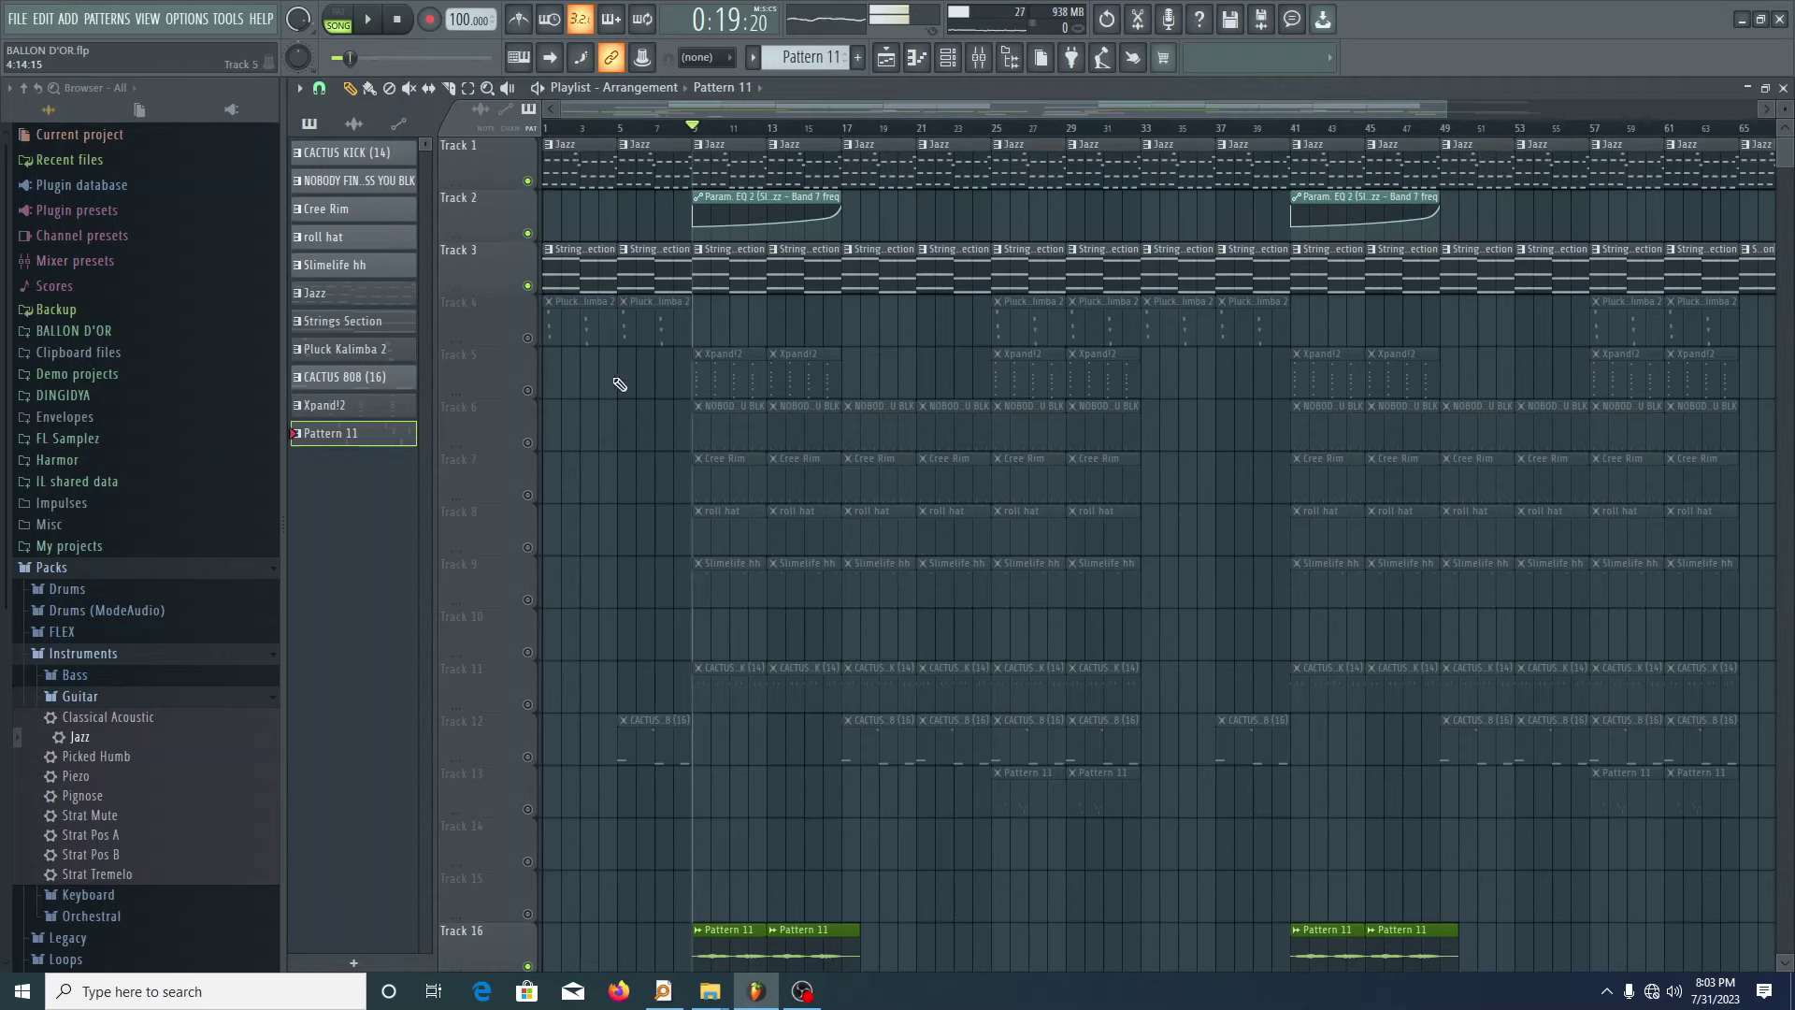
left_click(528, 390)
left_click(528, 339)
scroll(689, 549, "down", 6)
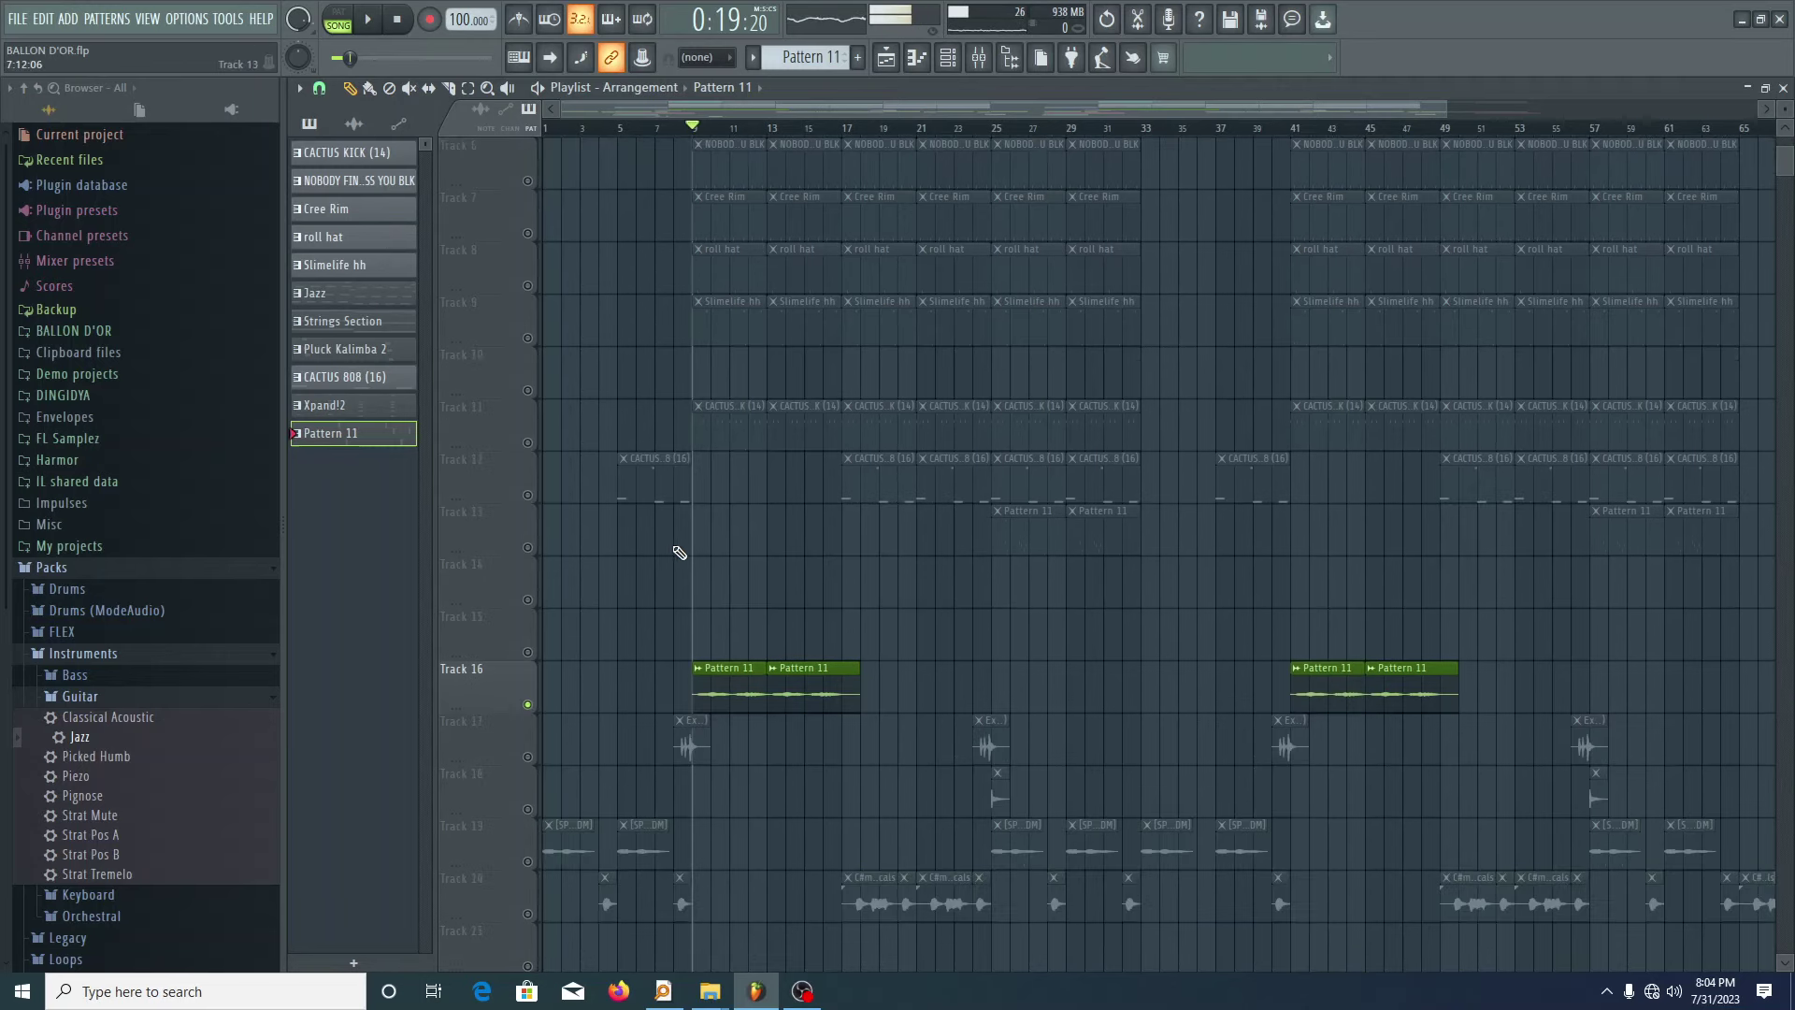
scroll(790, 556, "up", 6)
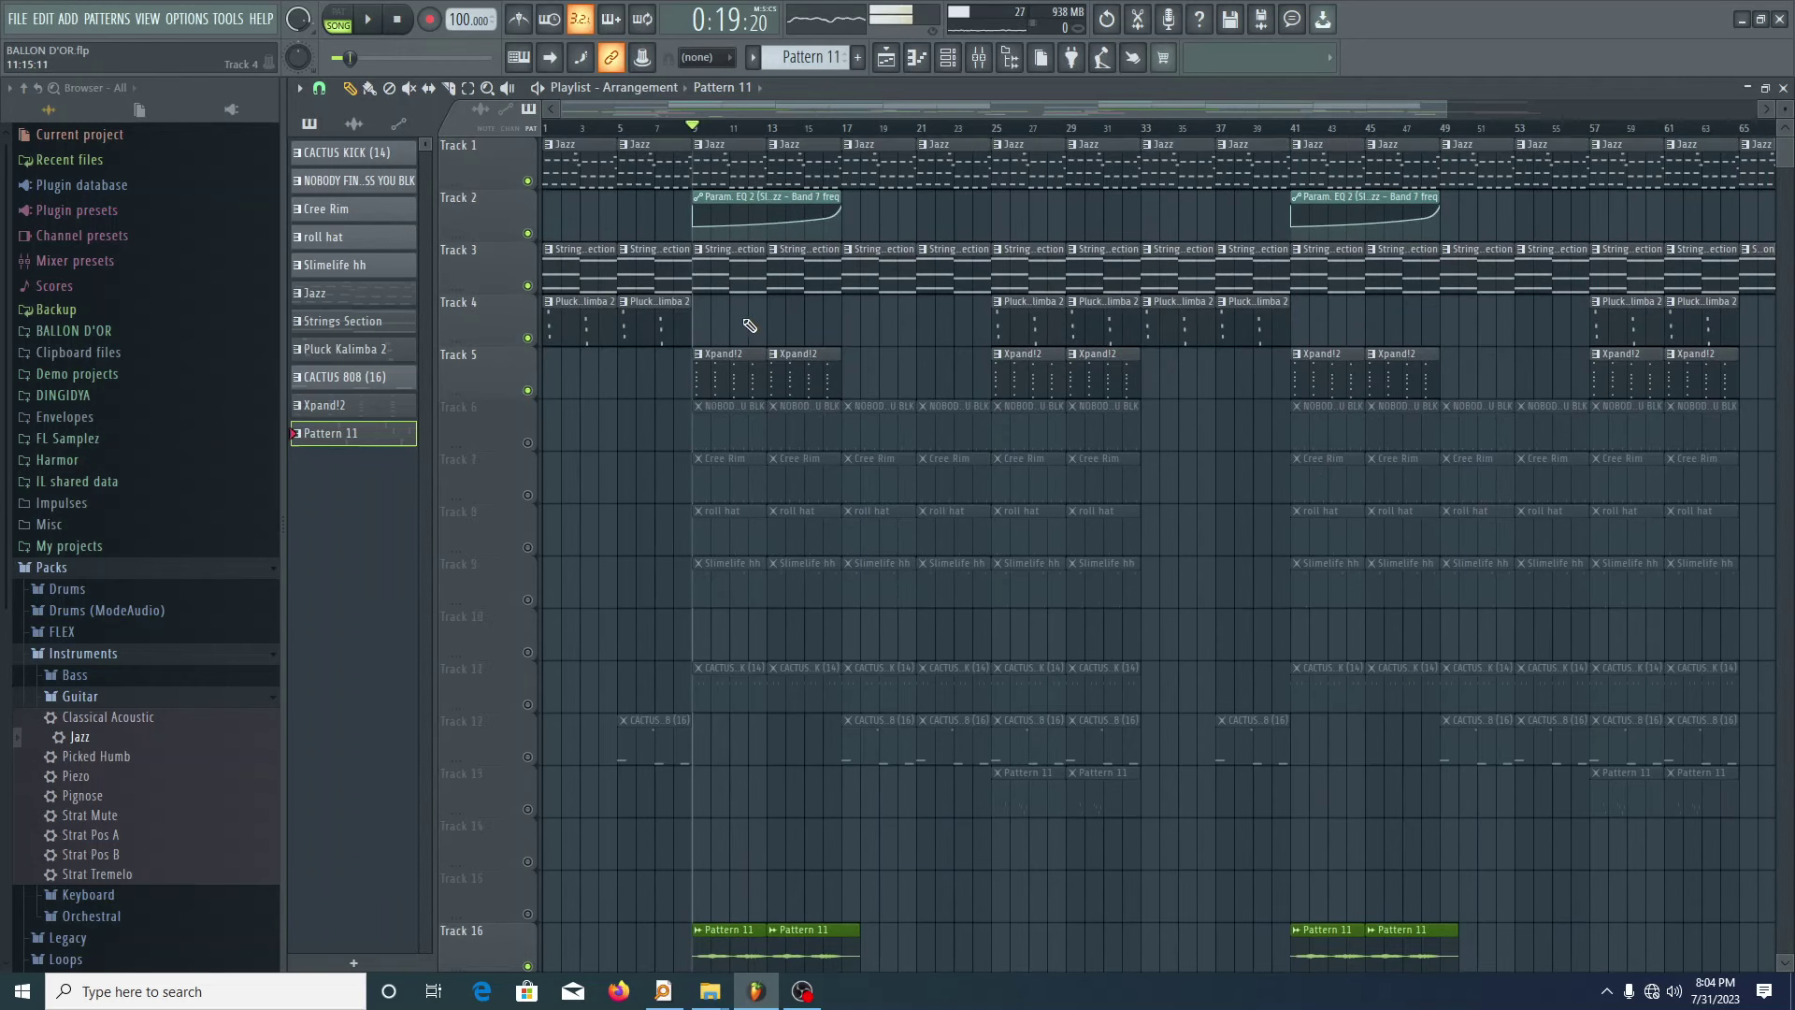
scroll(752, 504, "down", 4)
scroll(833, 648, "down", 2)
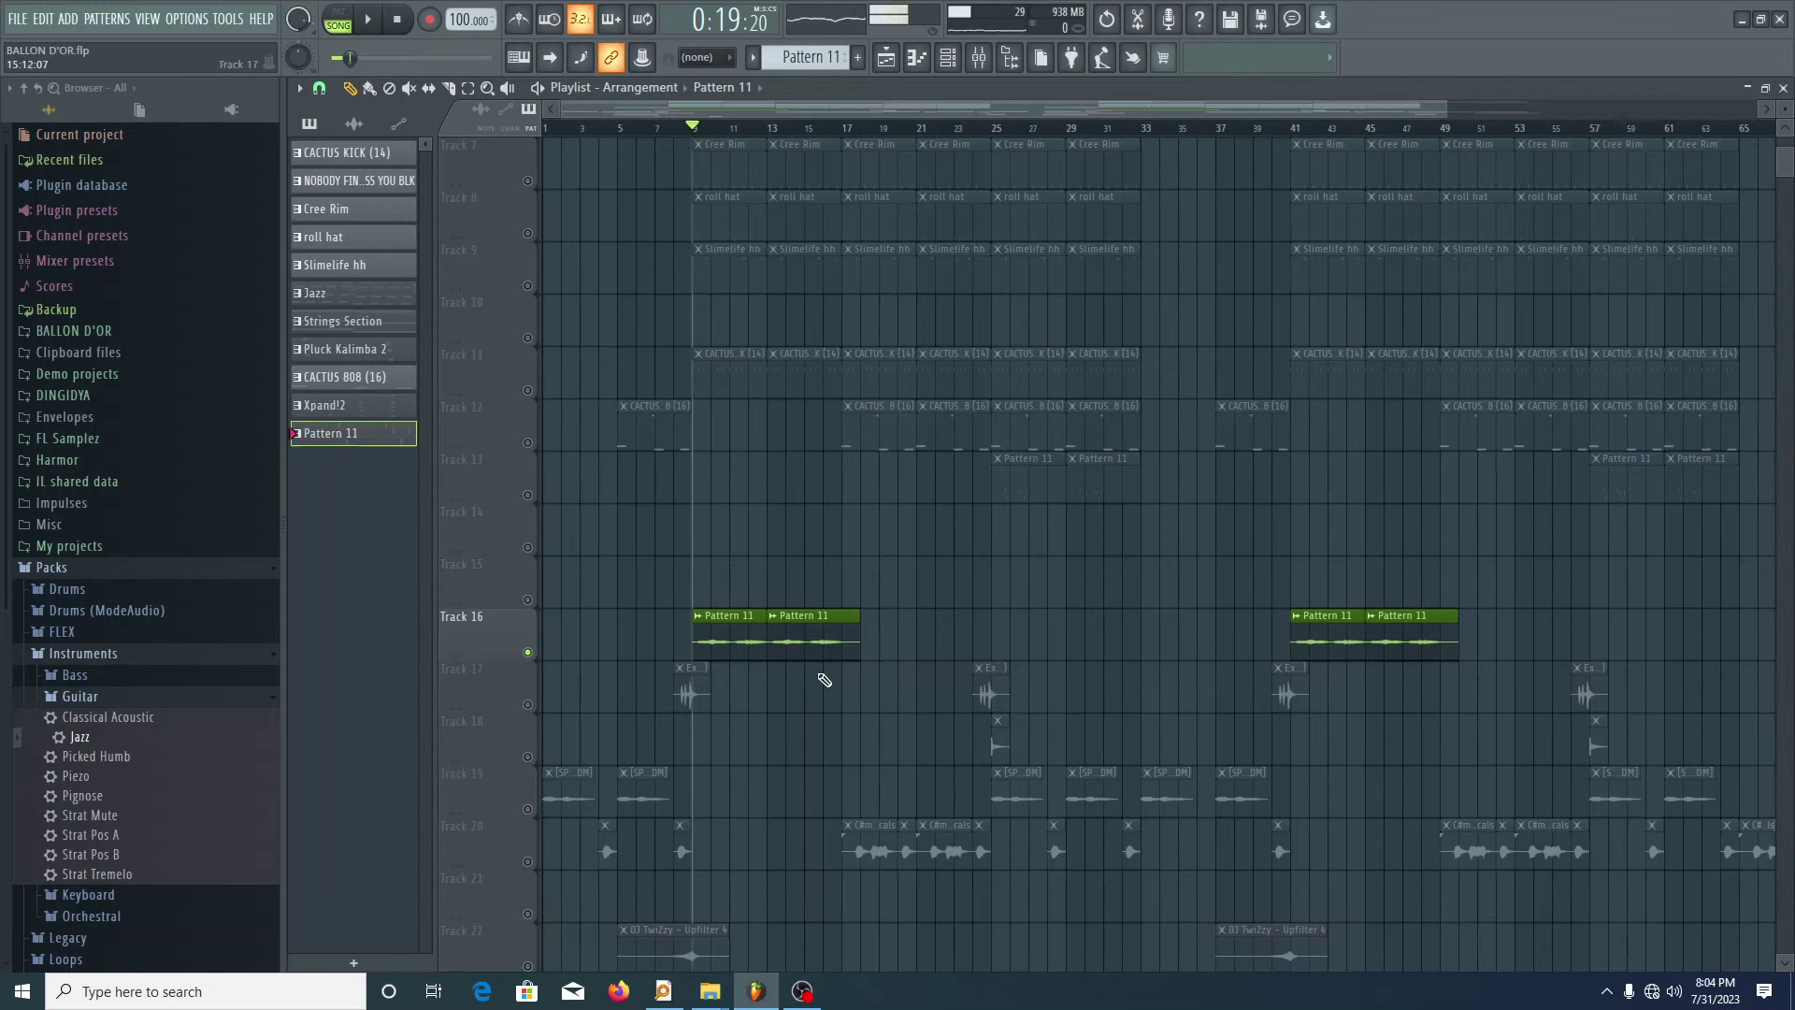
scroll(797, 720, "up", 2)
scroll(738, 659, "down", 3)
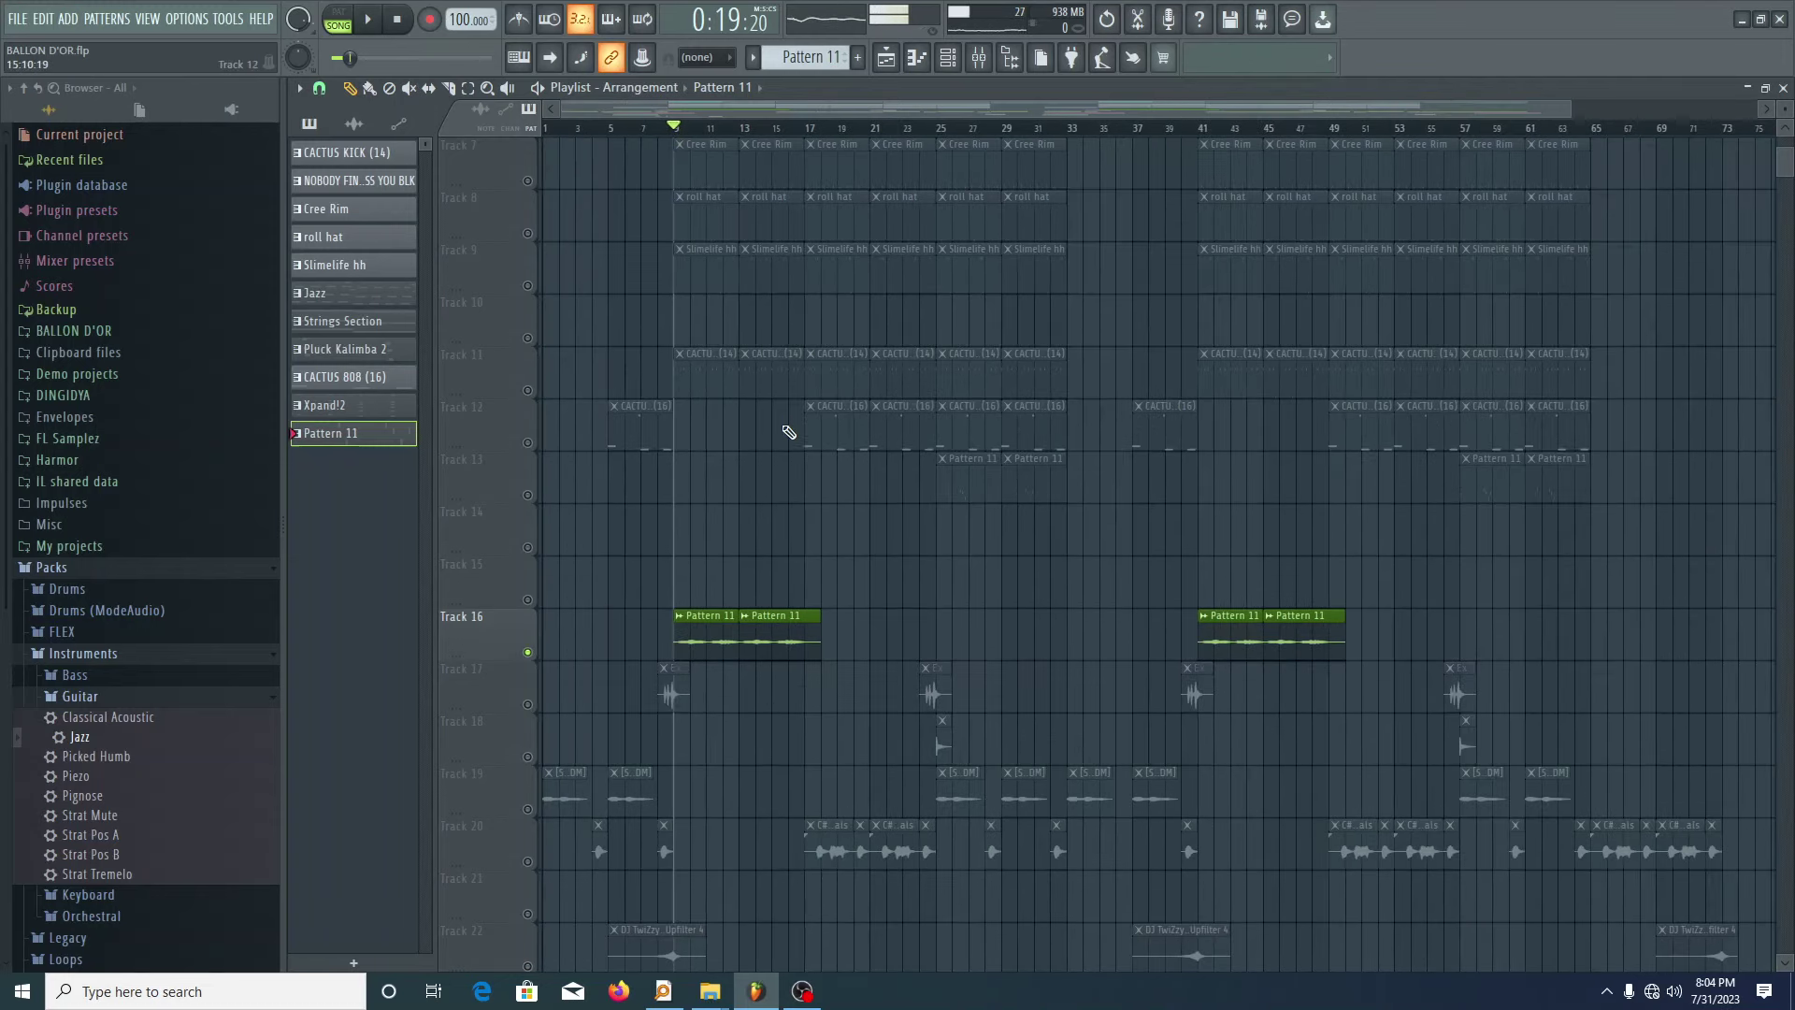
scroll(789, 426, "up", 6)
- Make Jazz the current pattern and play the song with the unmuted layers
left_click(705, 174)
key("space")
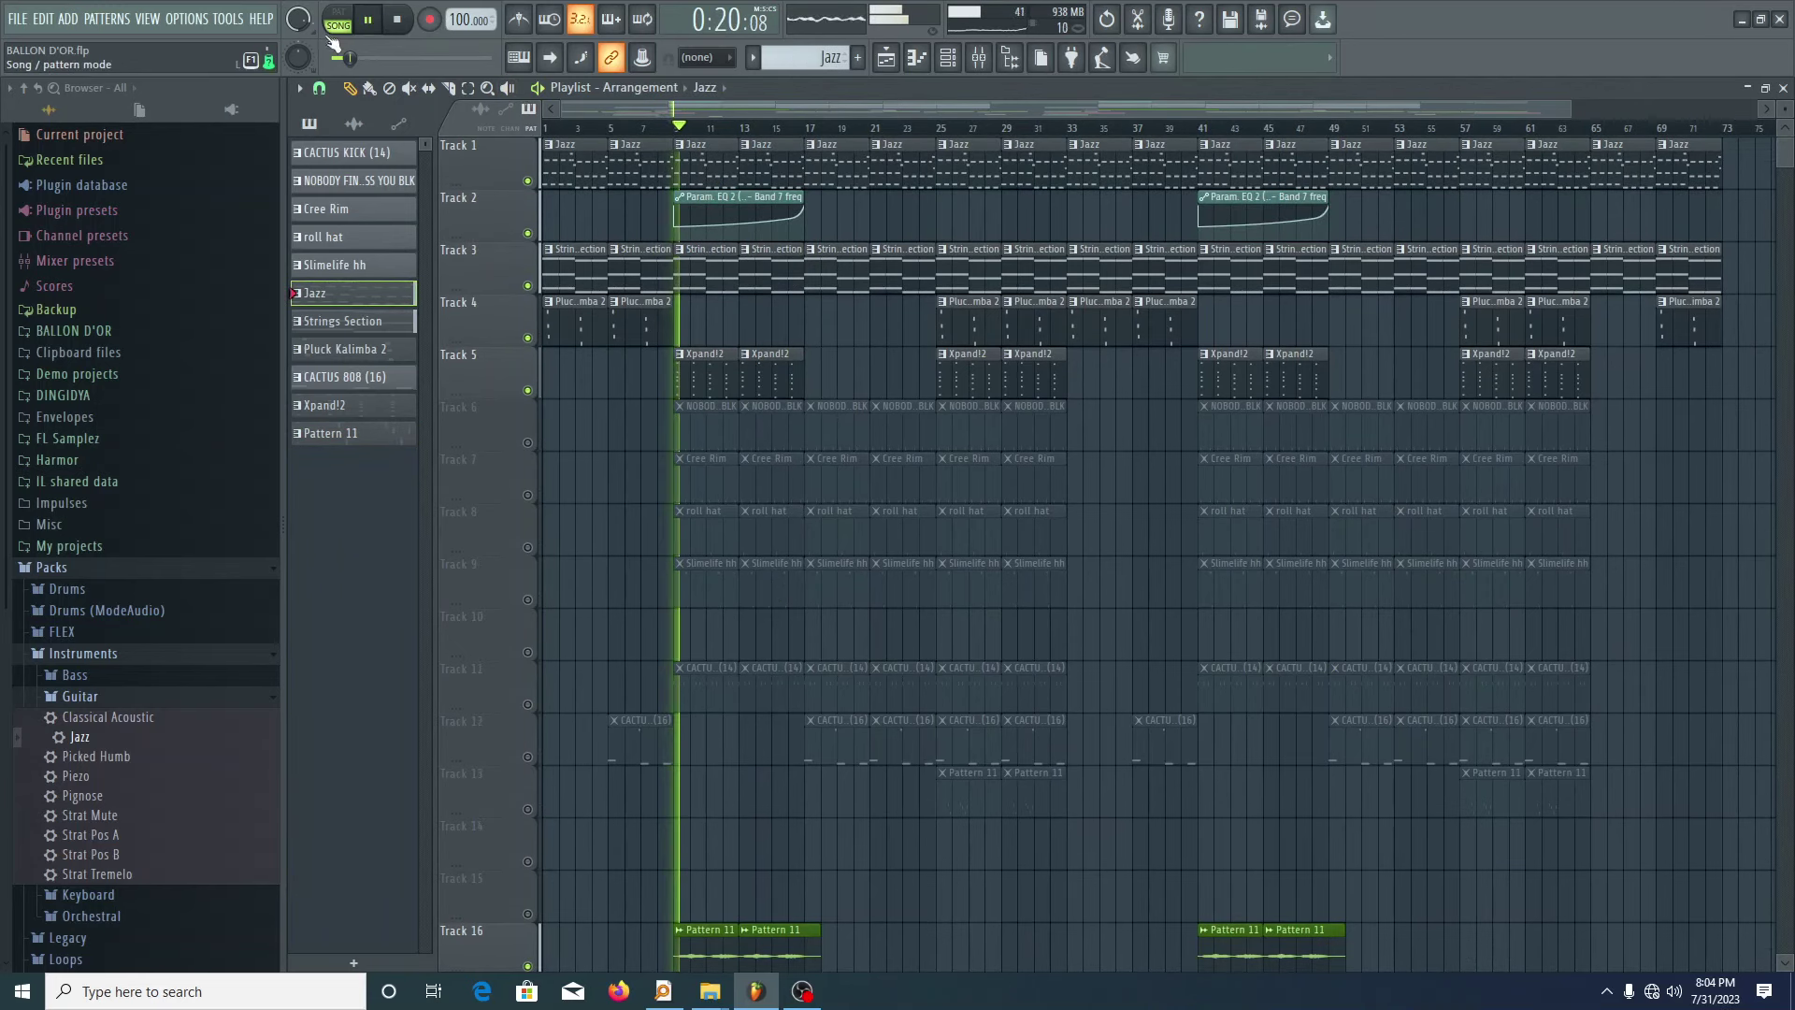
scroll(674, 608, "down", 4)
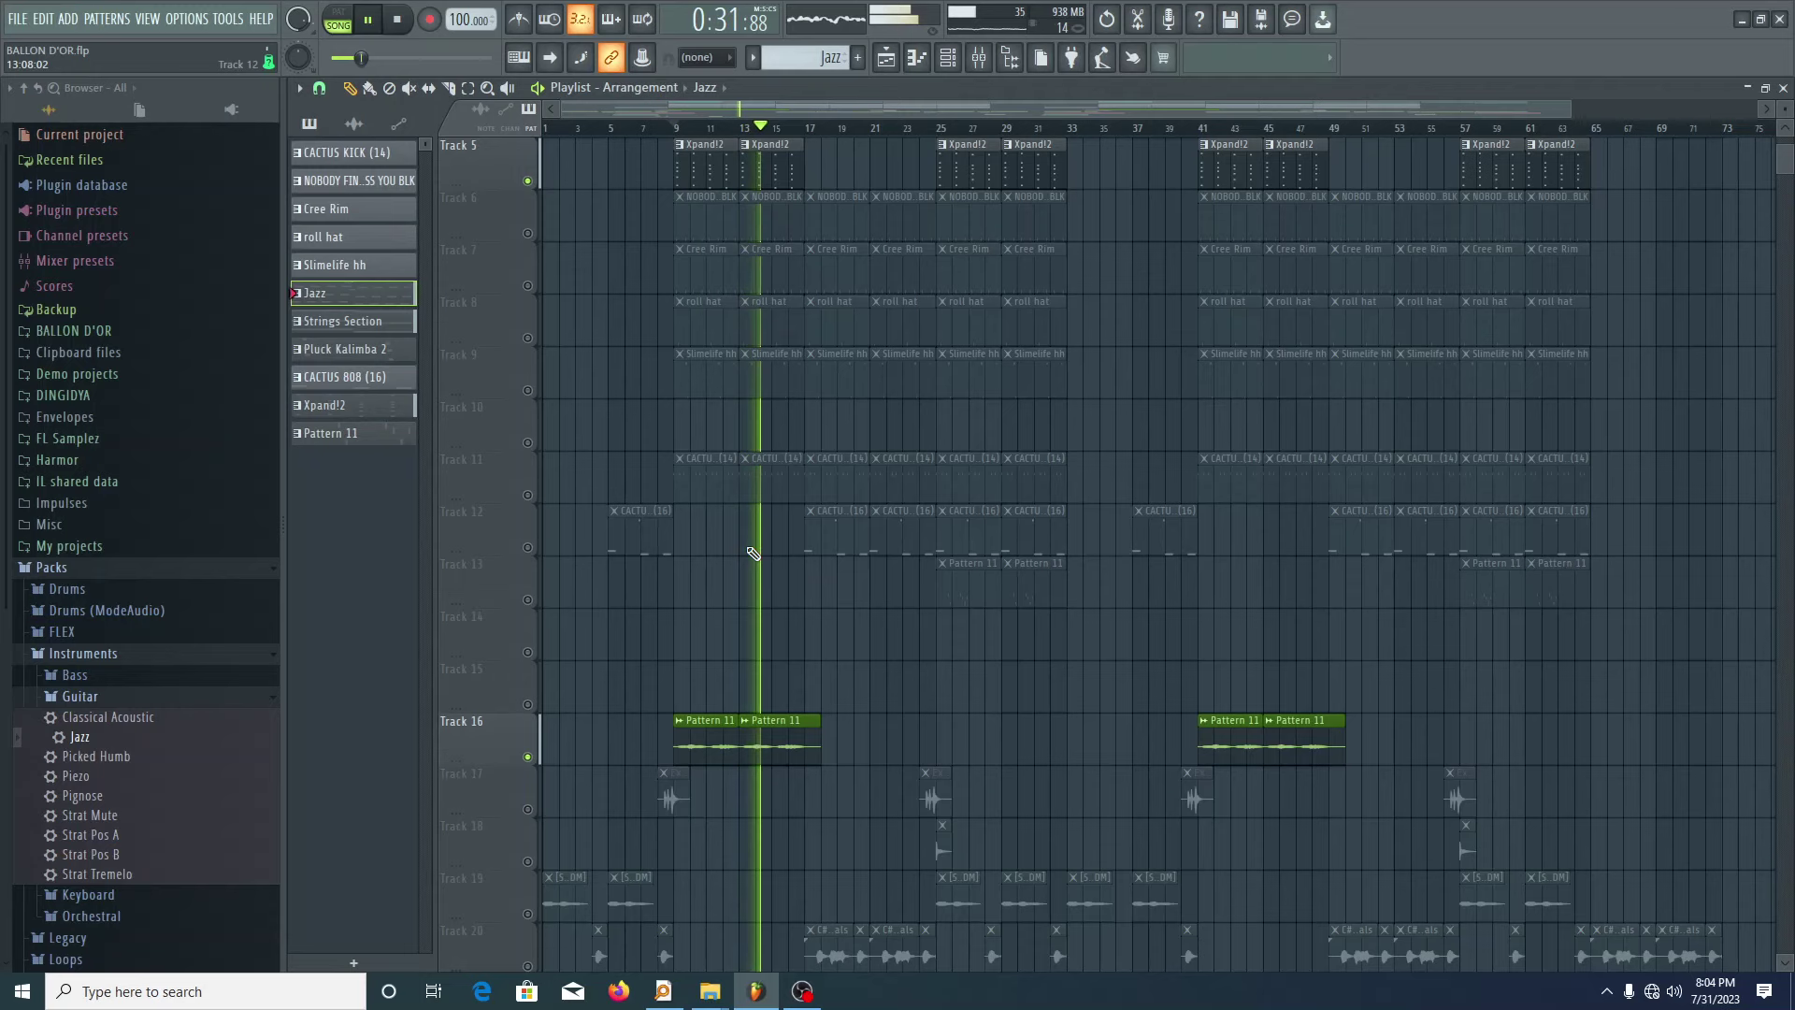
scroll(754, 625, "down", 1)
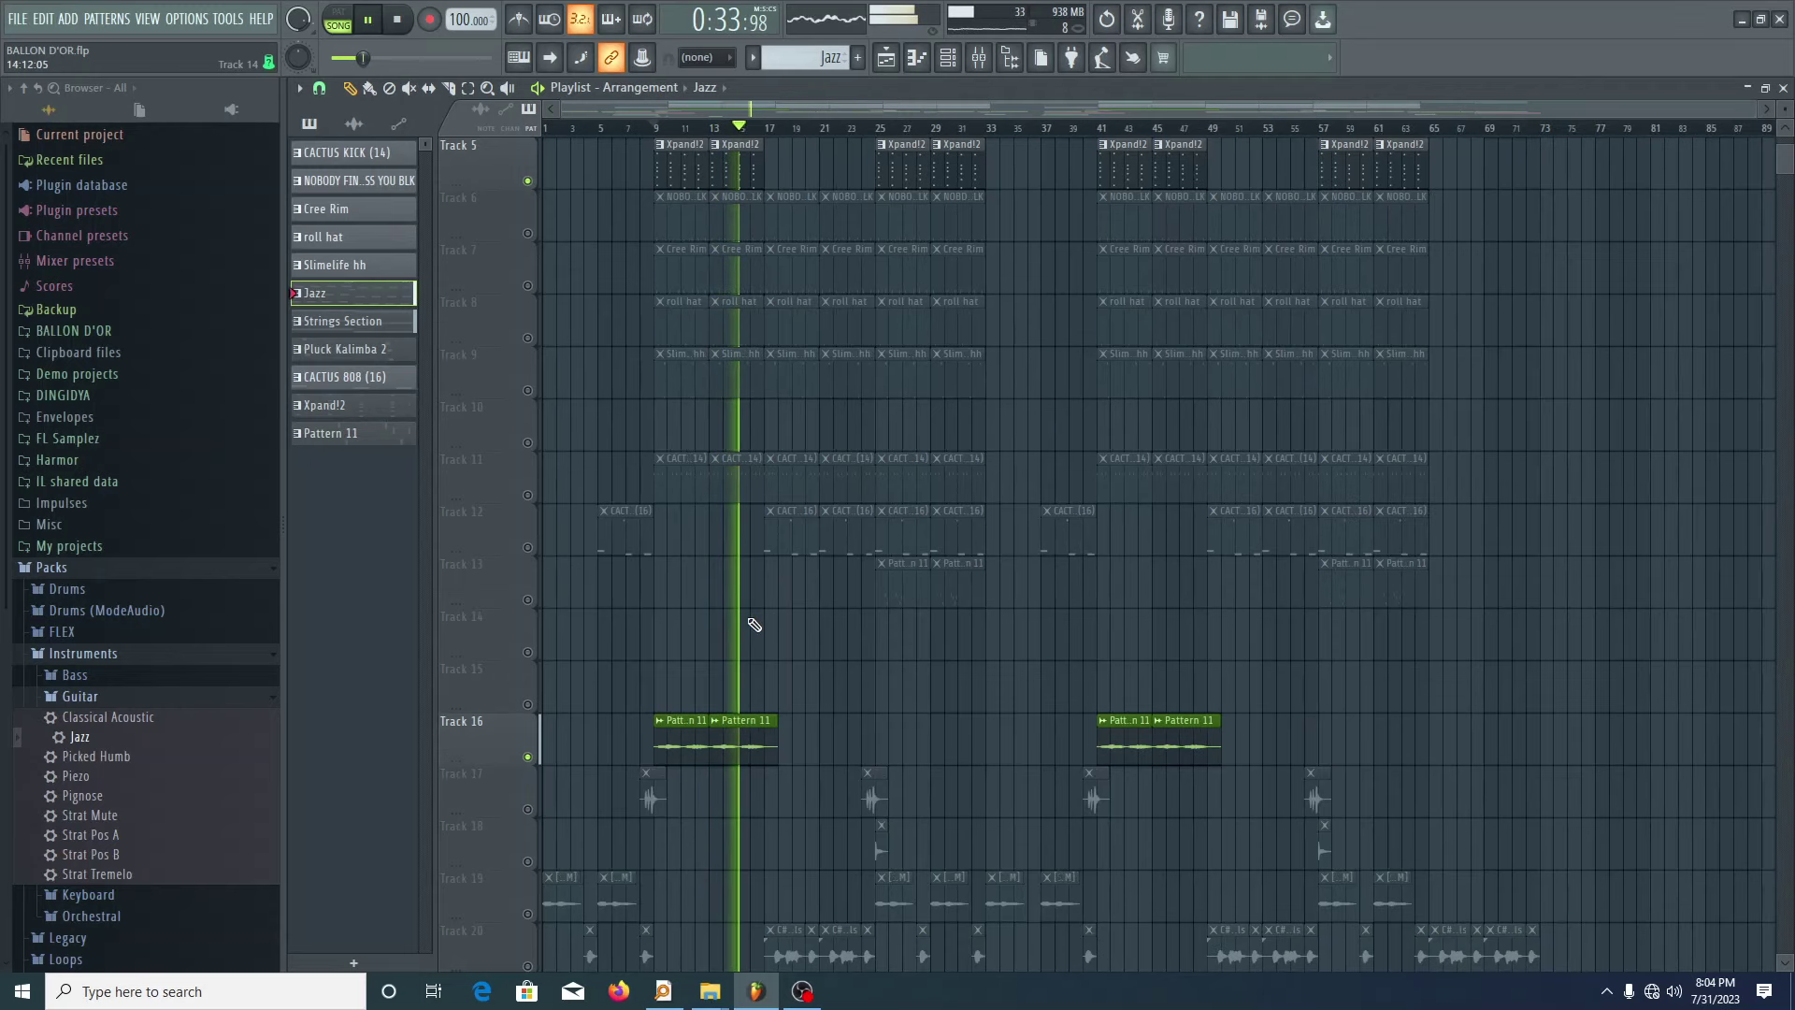
scroll(789, 421, "down", 3)
- Stop playback and return the song position to the start
left_click(400, 21)
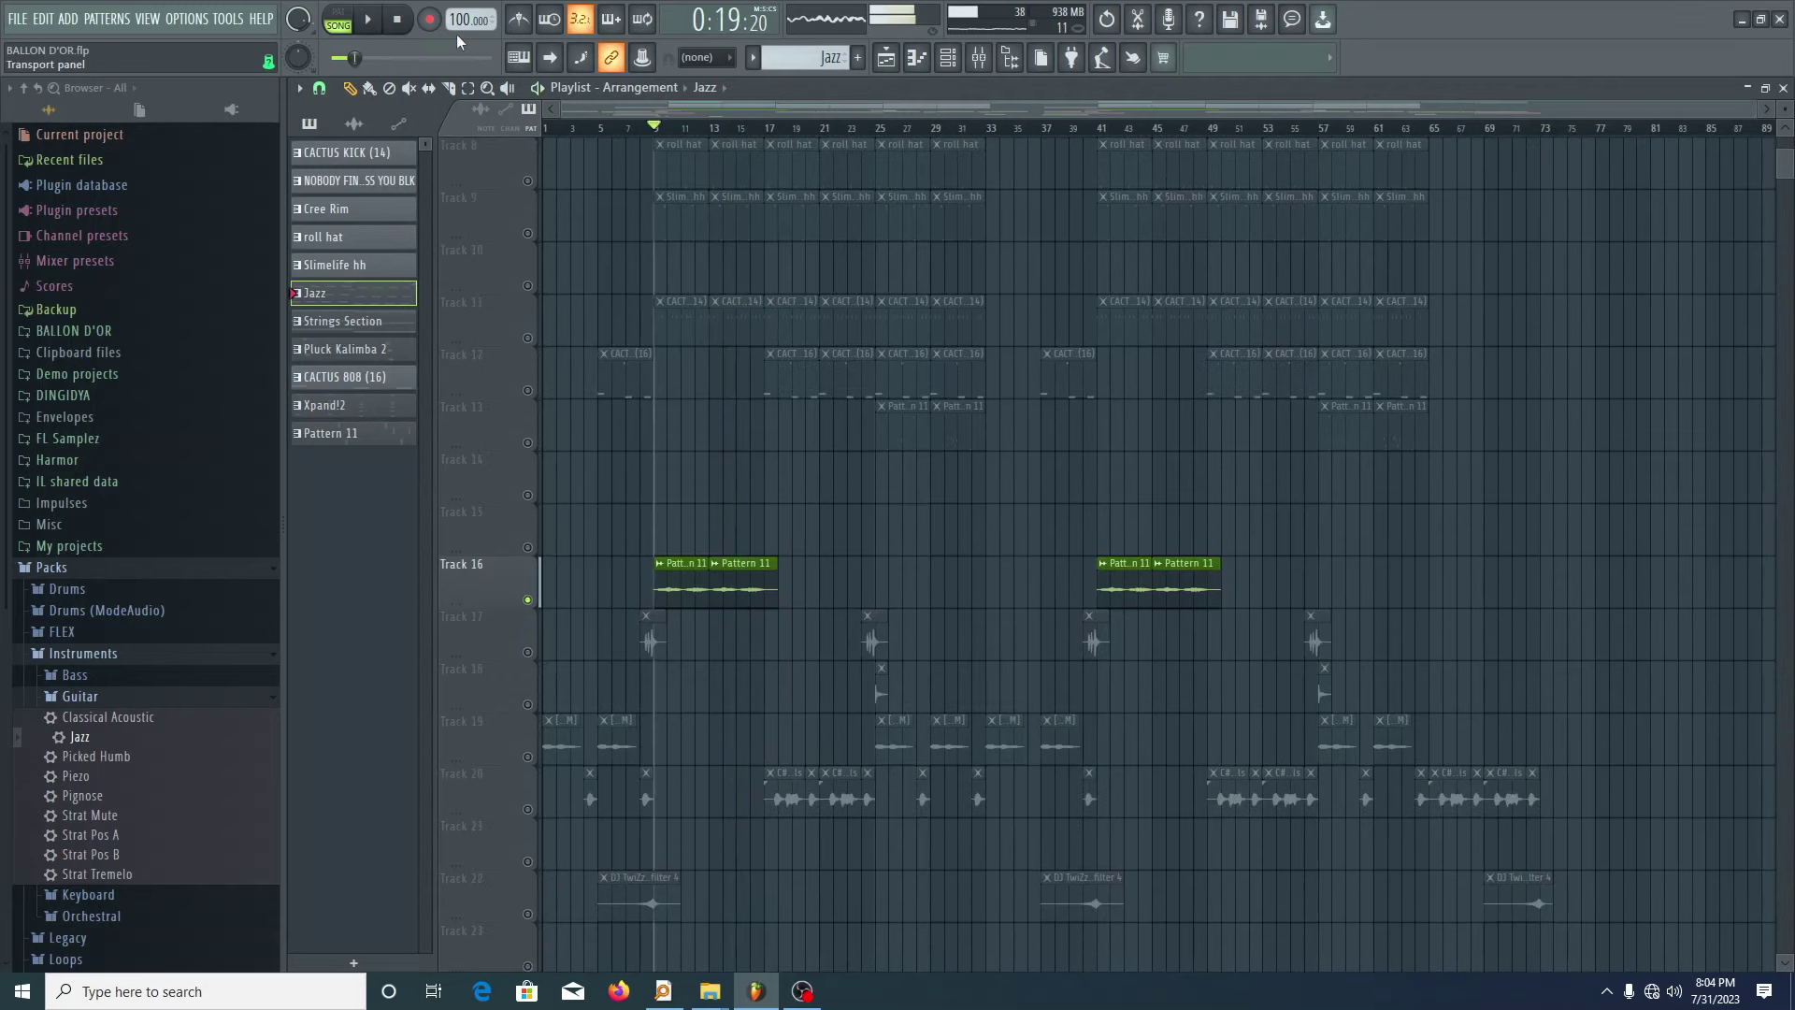
left_click(400, 20)
scroll(573, 452, "down", 6)
scroll(601, 551, "up", 2)
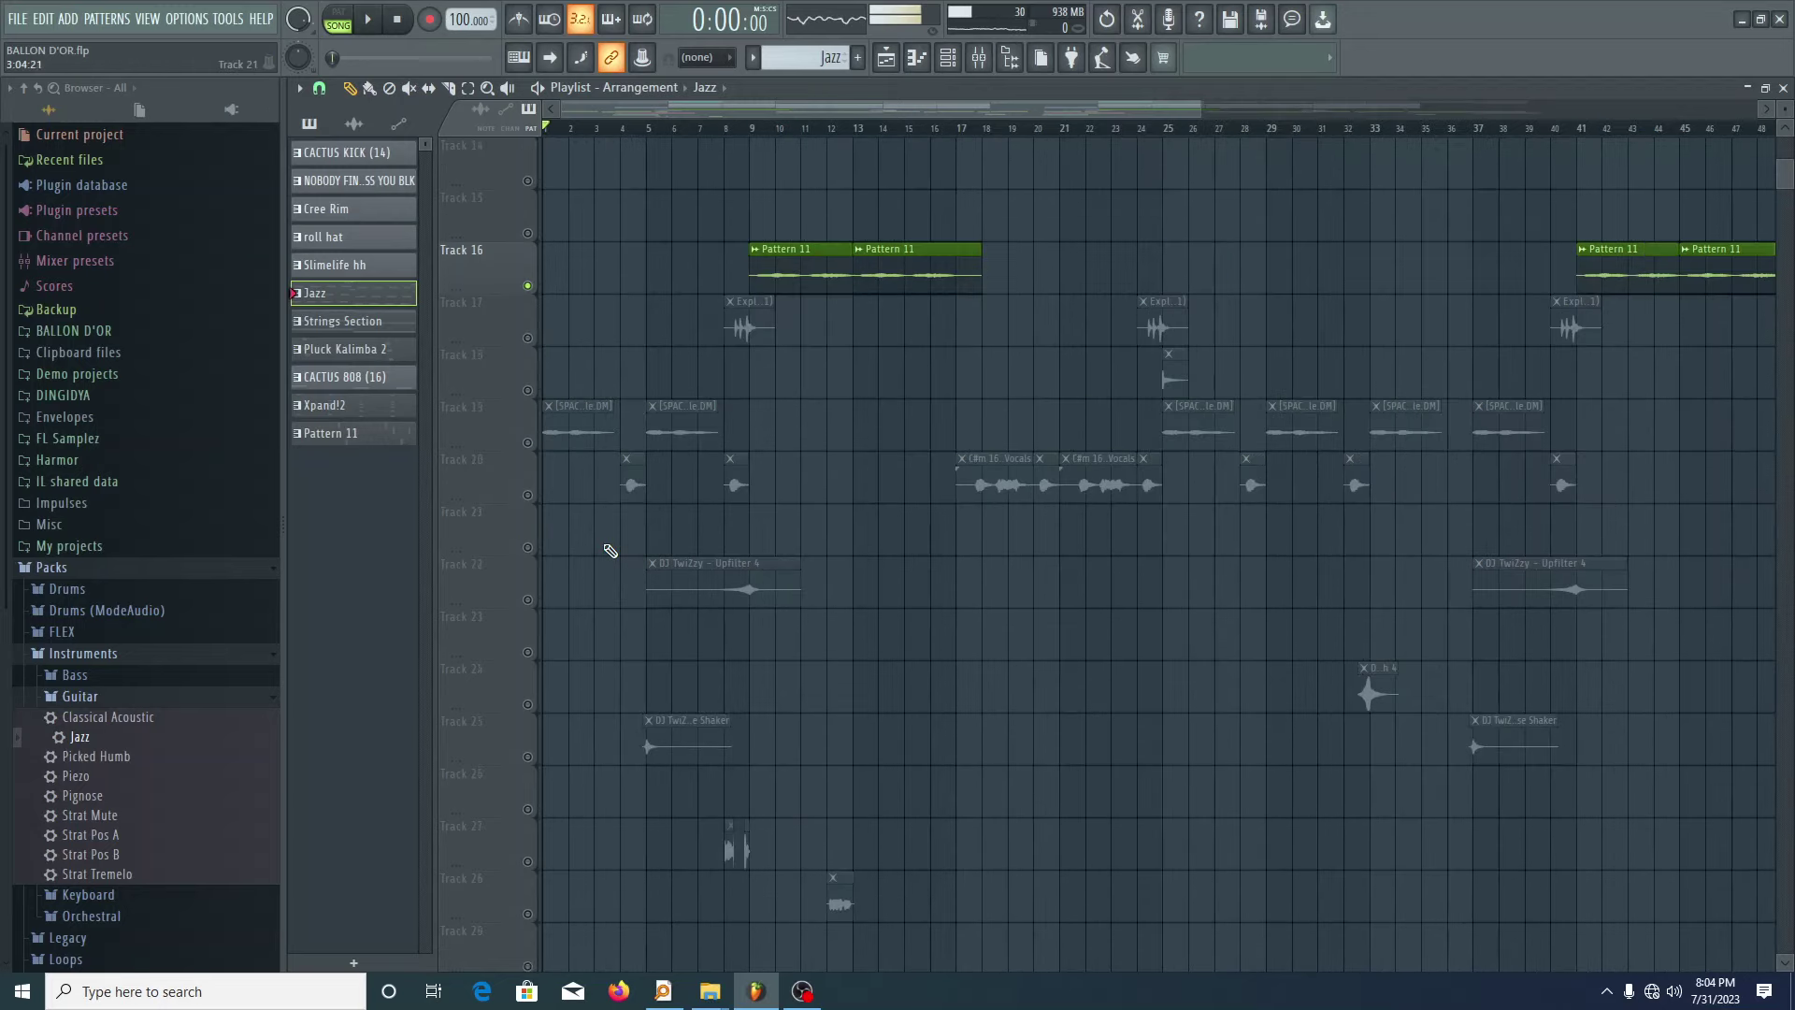
scroll(549, 532, "up", 3)
scroll(673, 524, "down", 4)
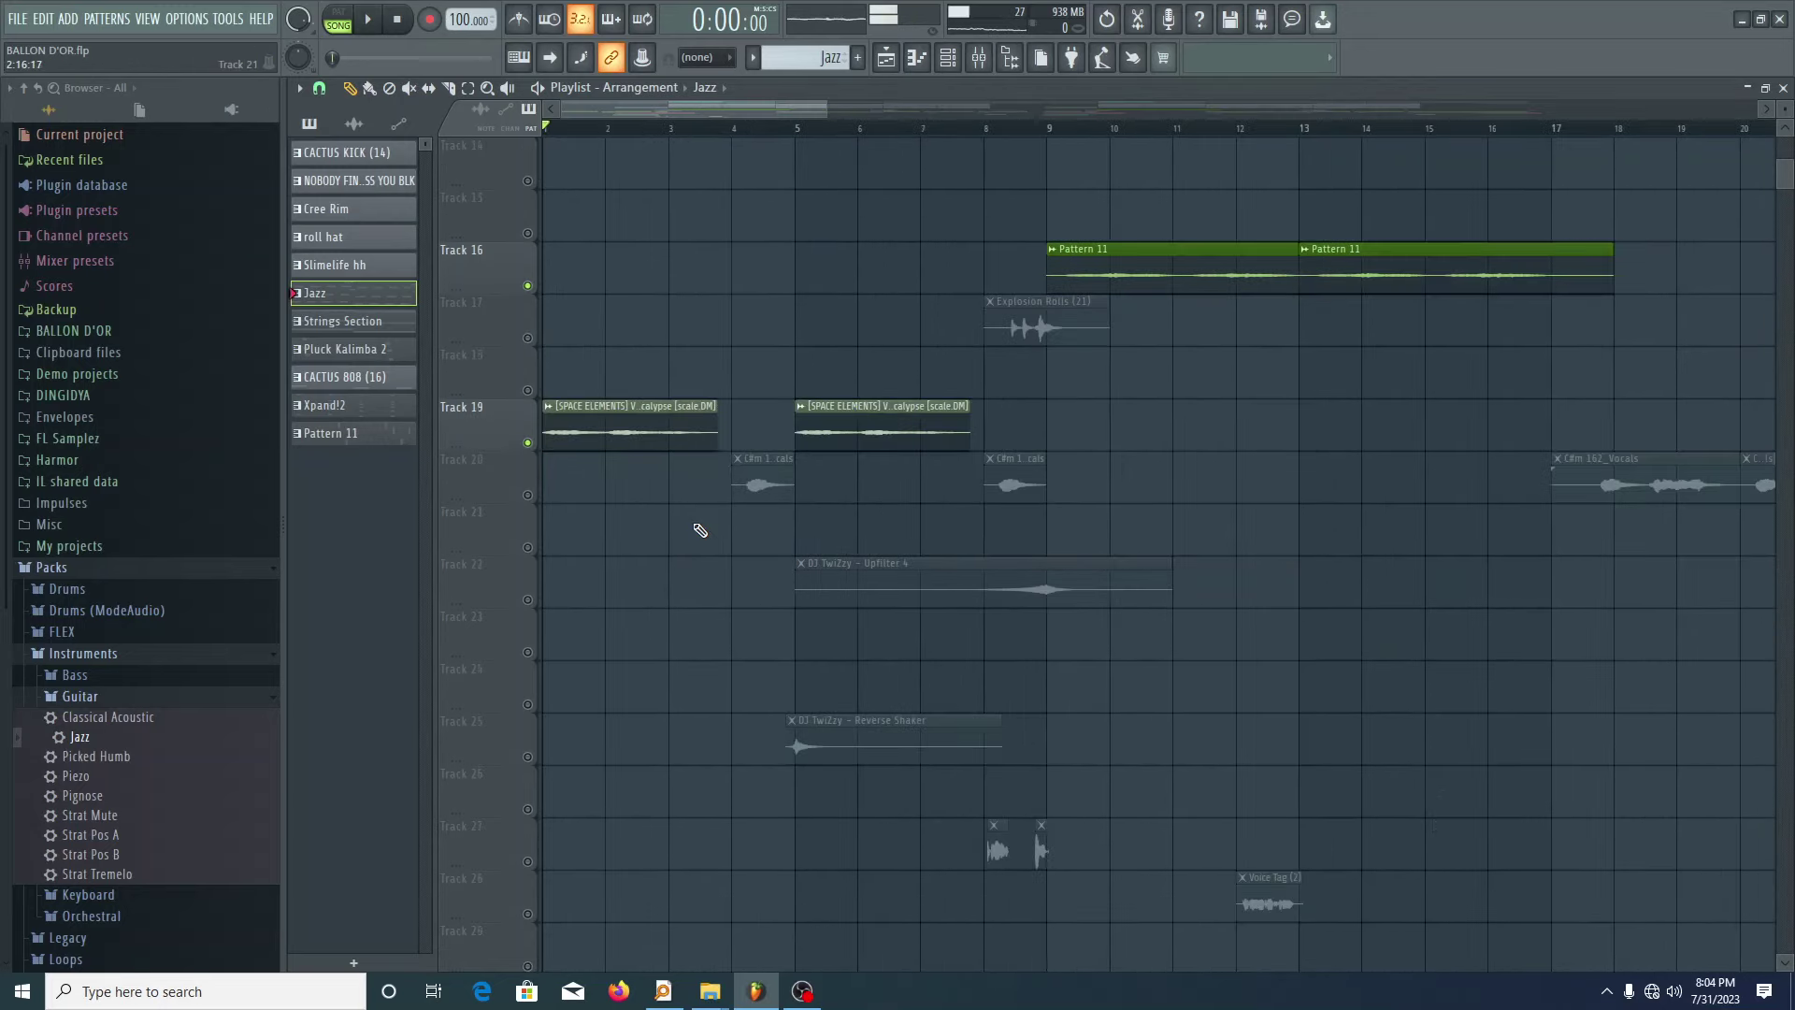
- Unmute Track 20's vocal chops and open the Track 19 voice sample's settings
left_click(527, 494)
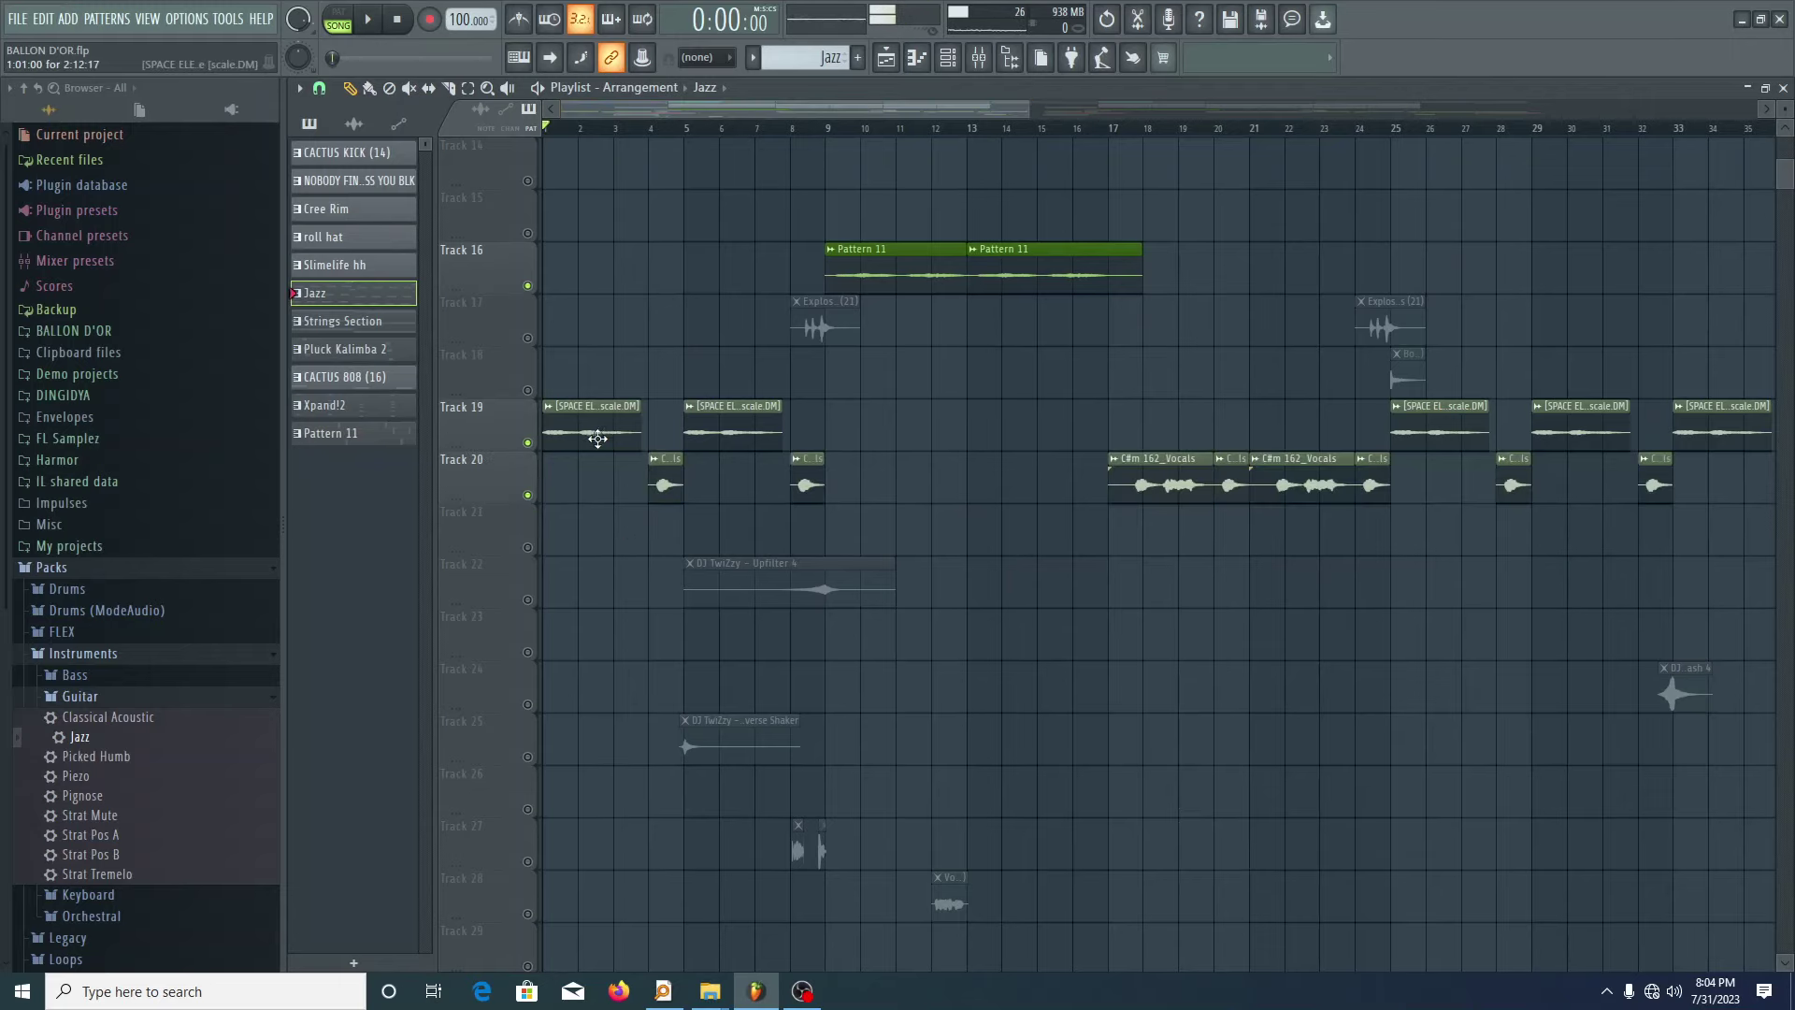
scroll(598, 430, "up", 5)
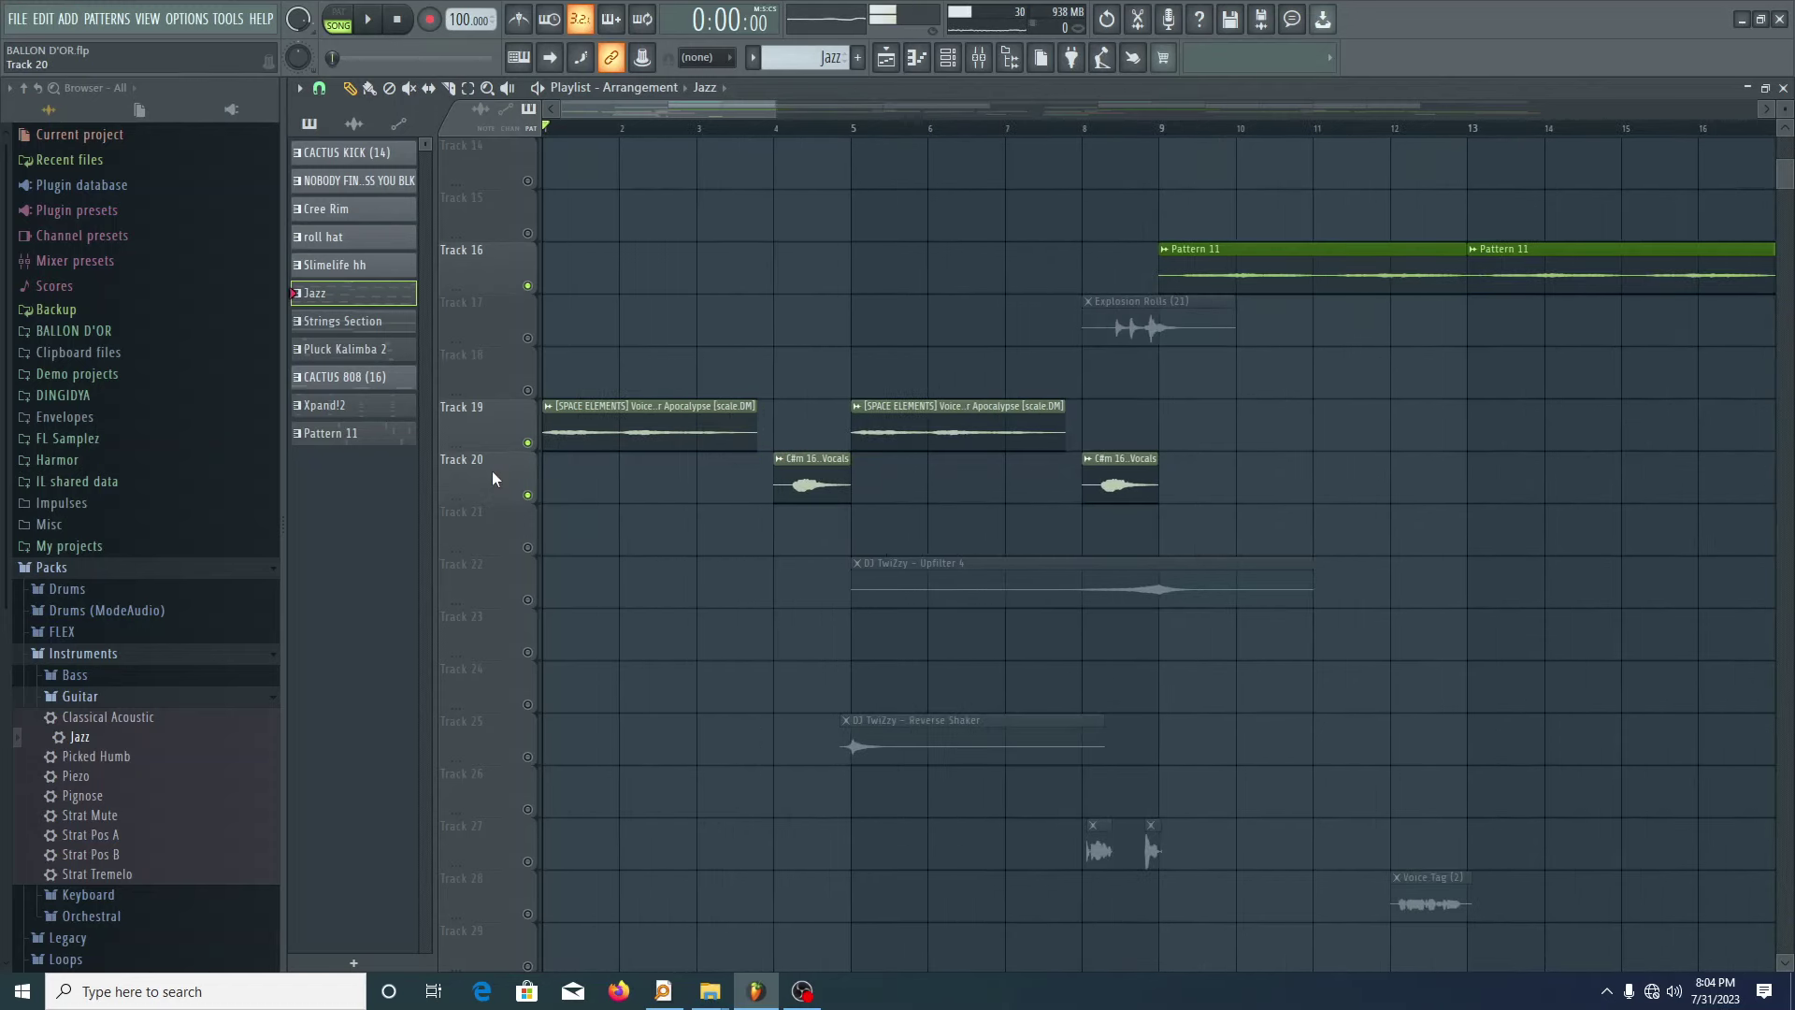
double_click(599, 424)
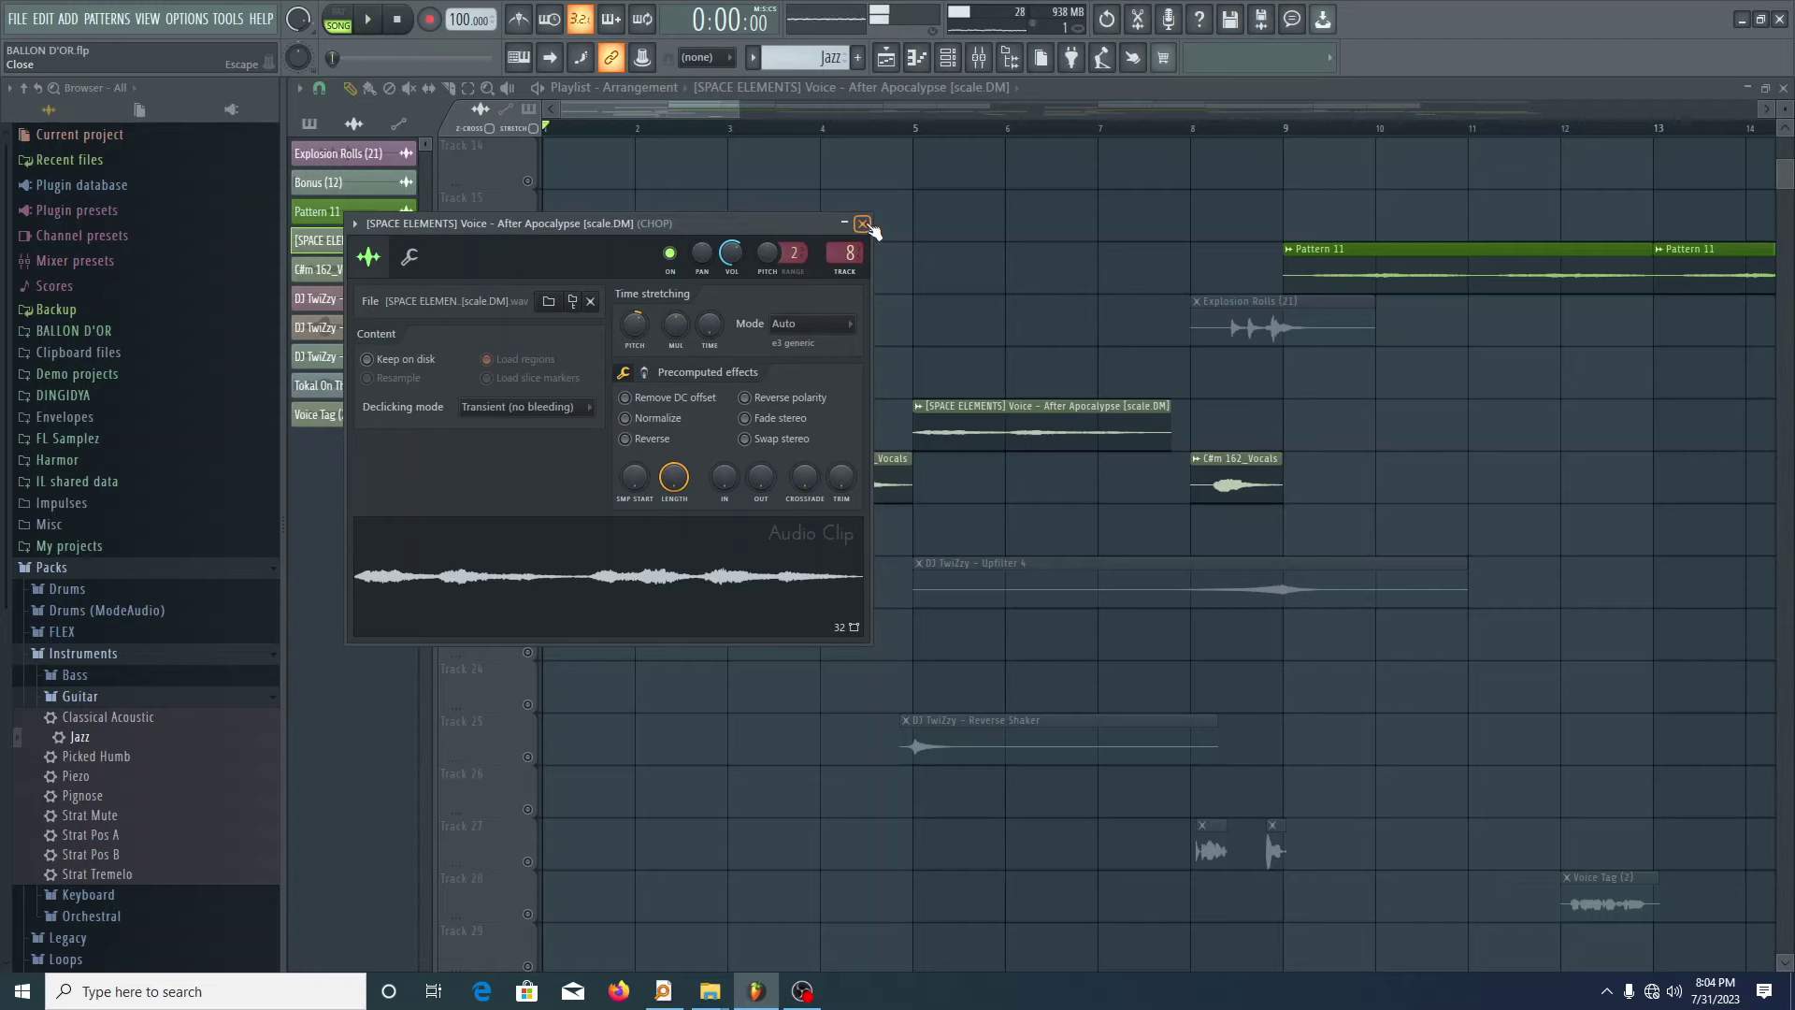
- Close the Track 19 voice sample's settings window after briefly reopening it
left_click(863, 224)
double_click(673, 410)
left_click(861, 225)
- Check the CHOP insert's ValhallaVintageVerb and EQUO plugins in the mixer, then close the mixer
left_click(979, 57)
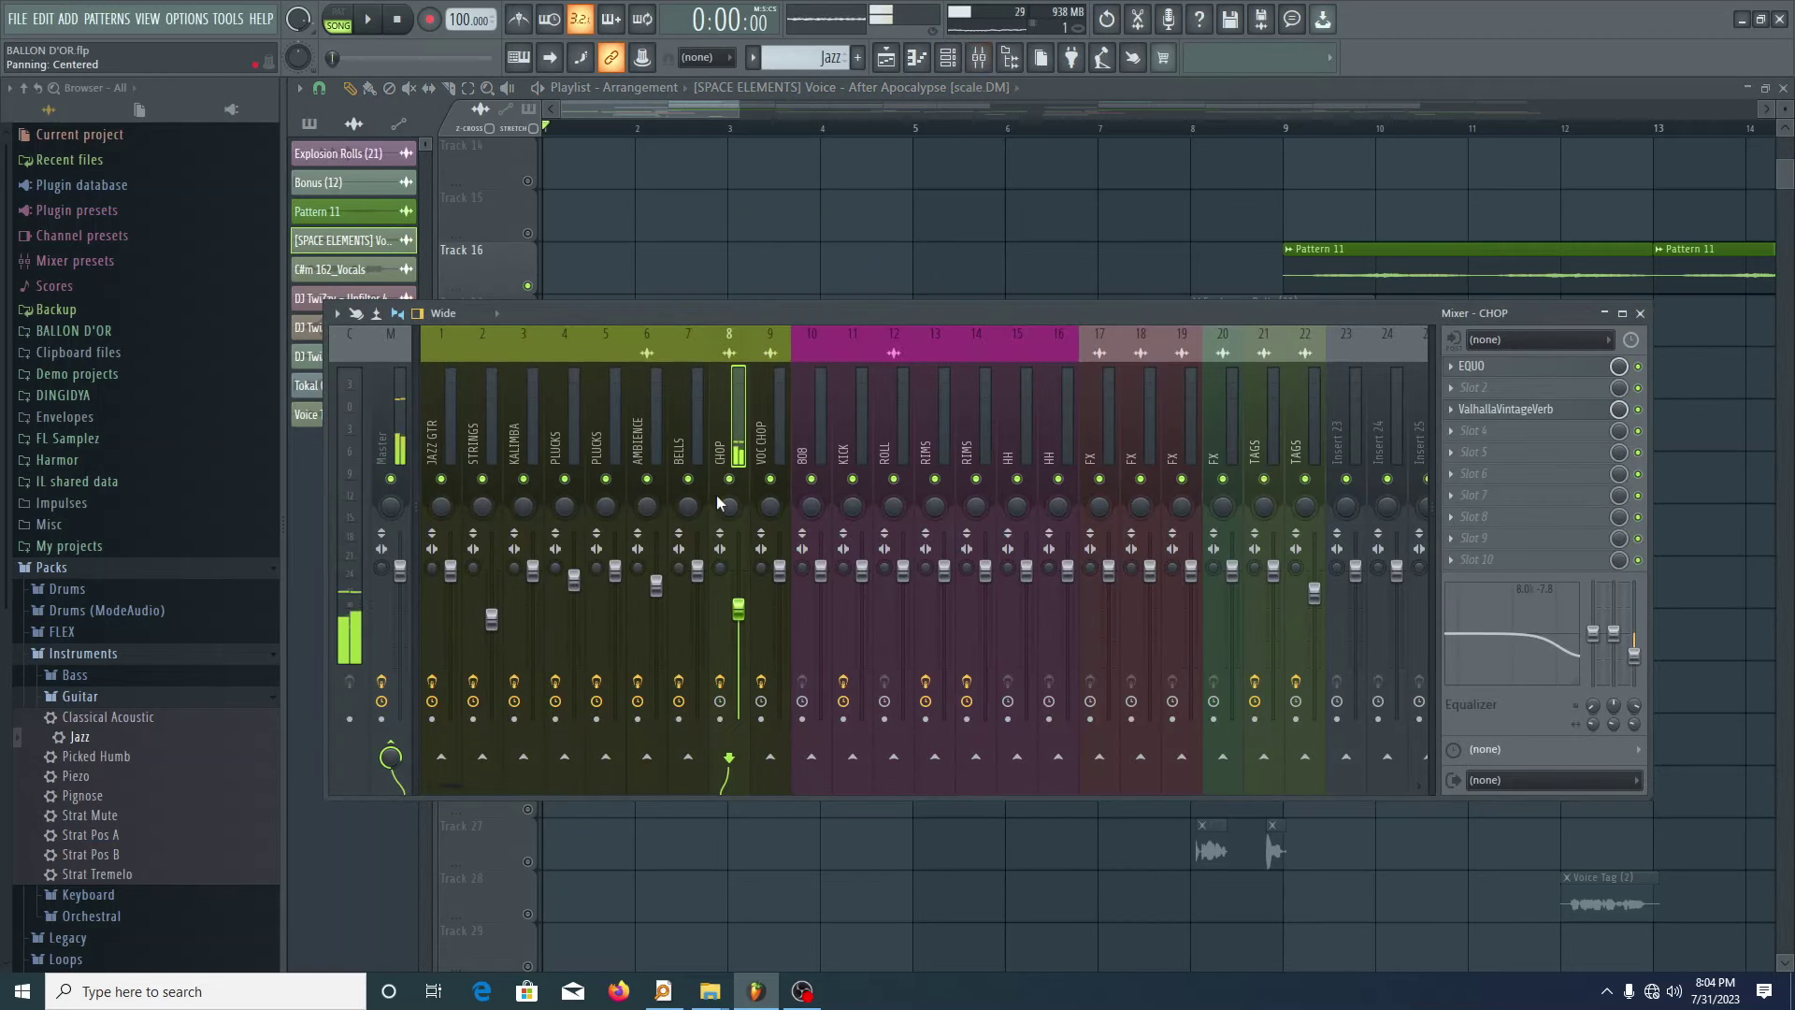
left_click(1505, 409)
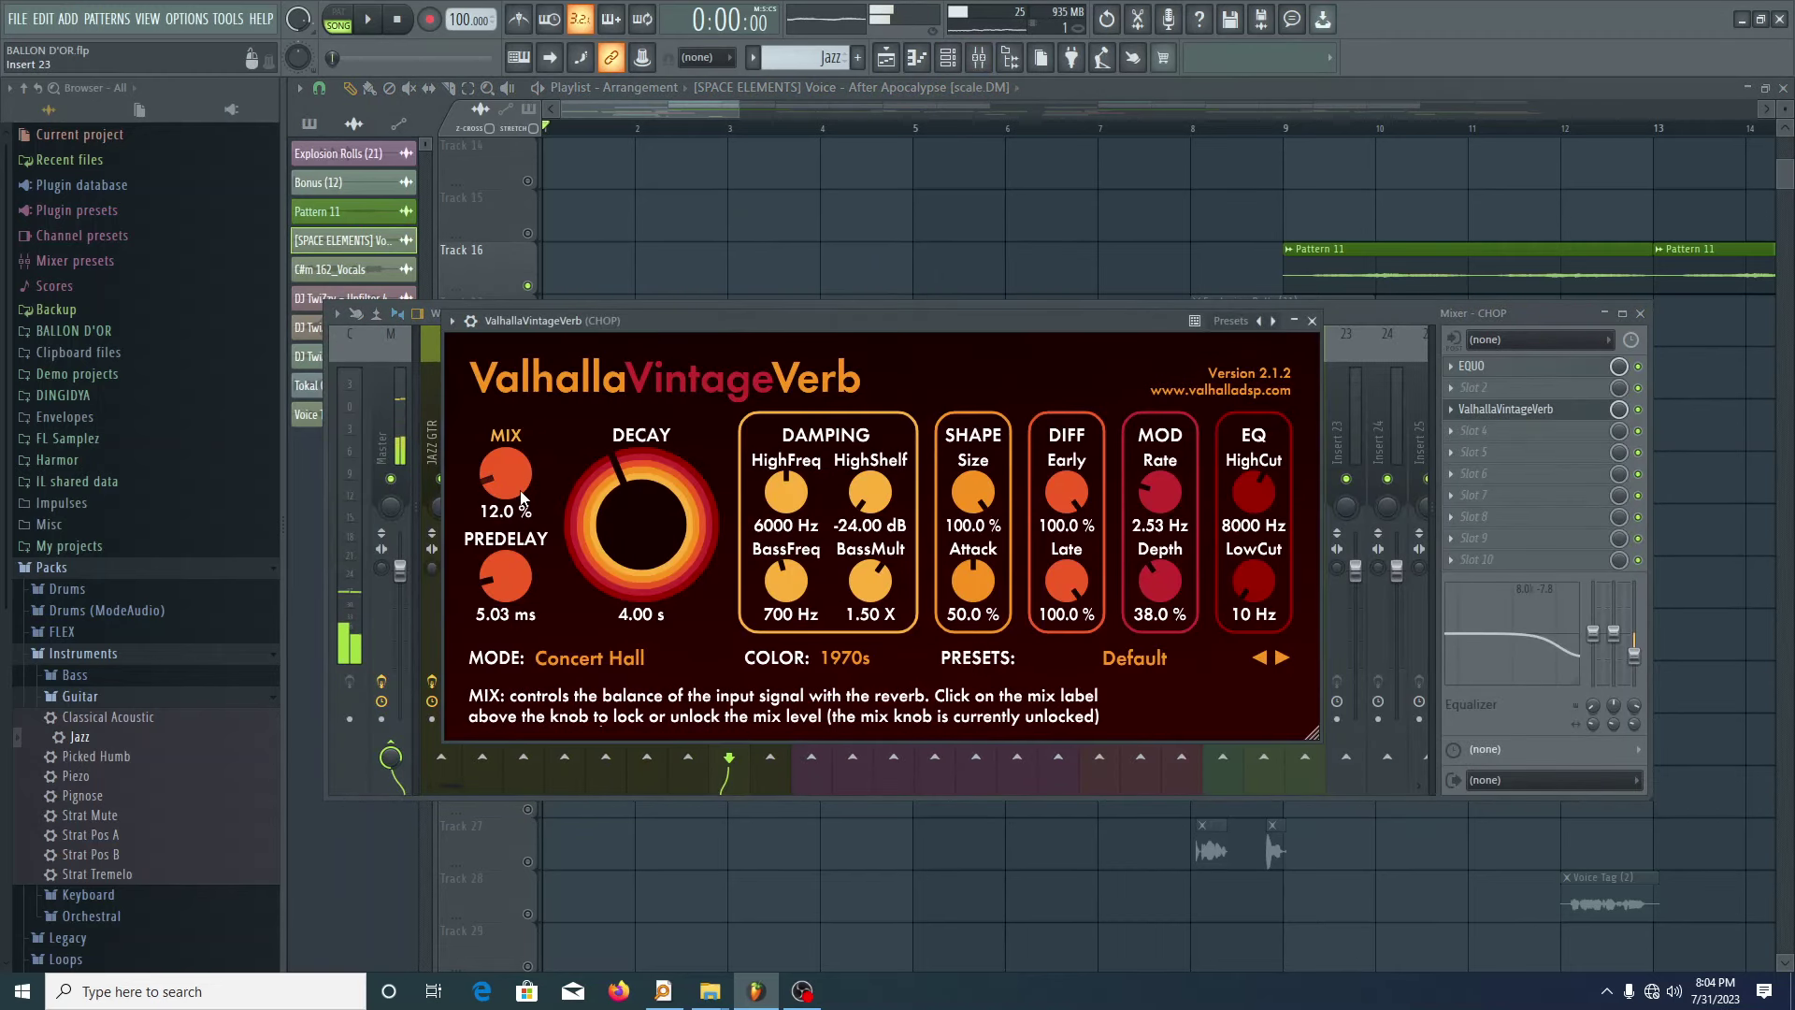
left_click(1311, 321)
left_click(1489, 366)
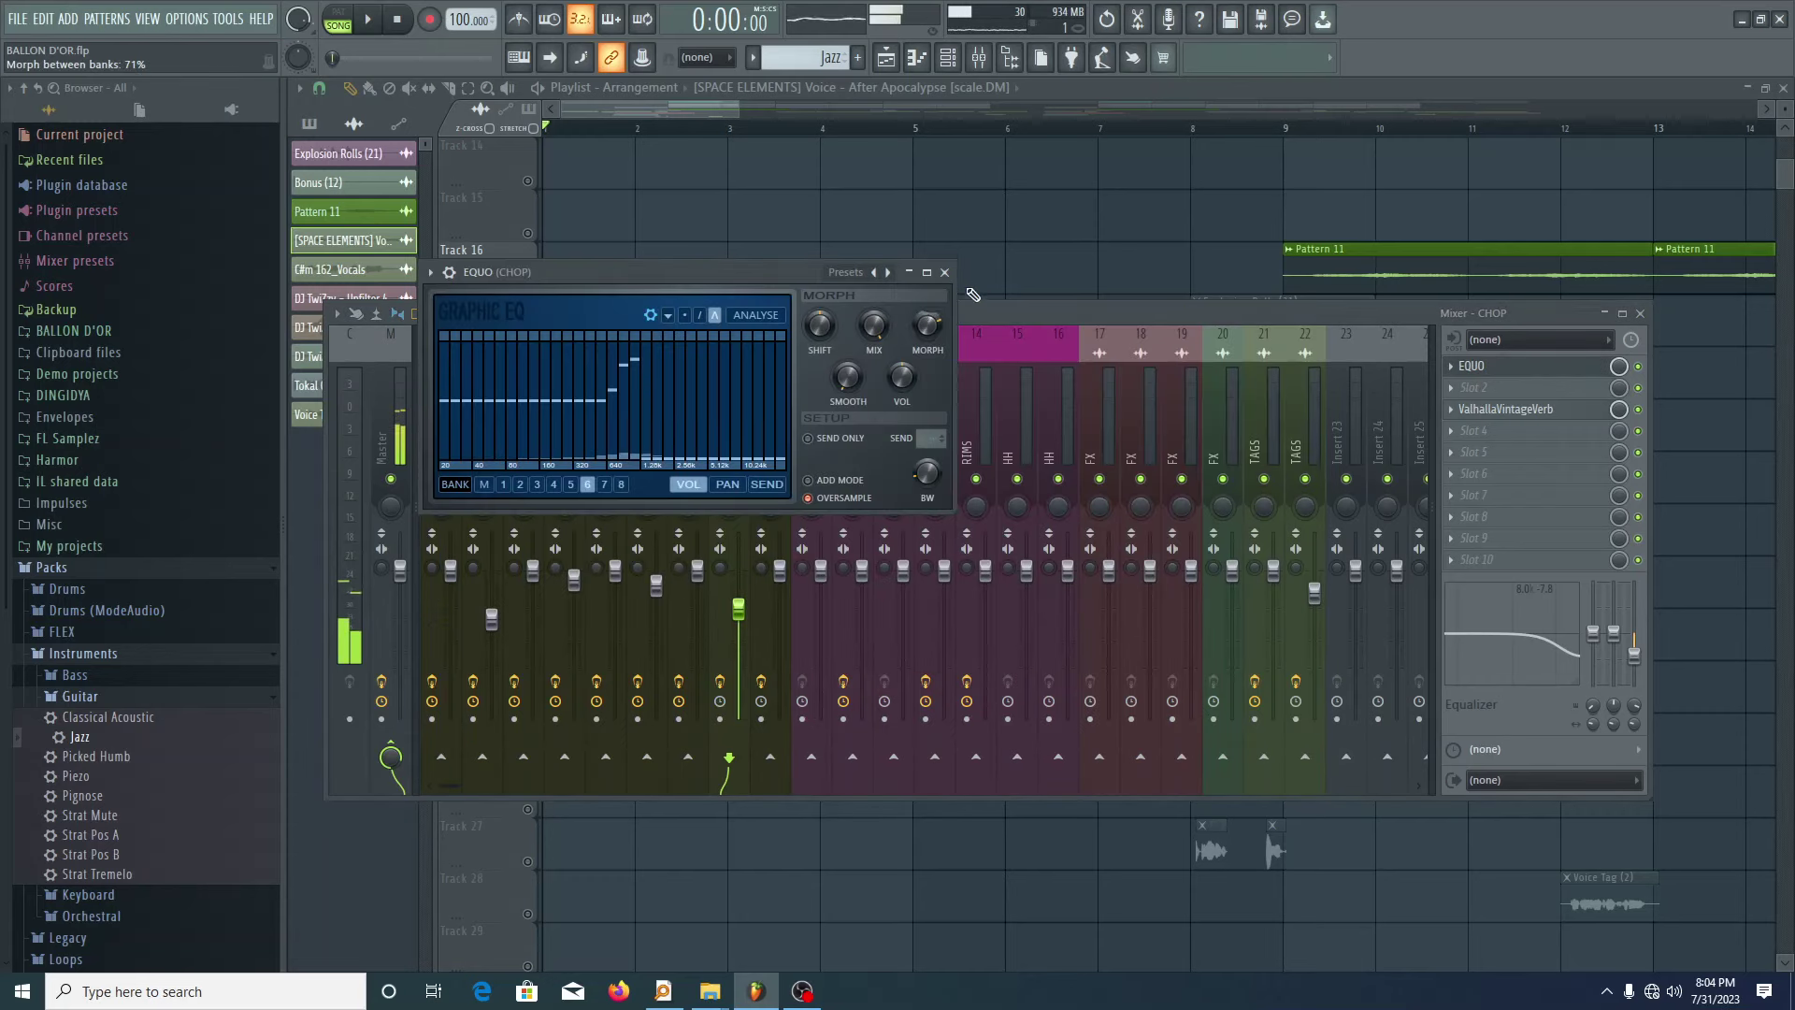
left_click(955, 279)
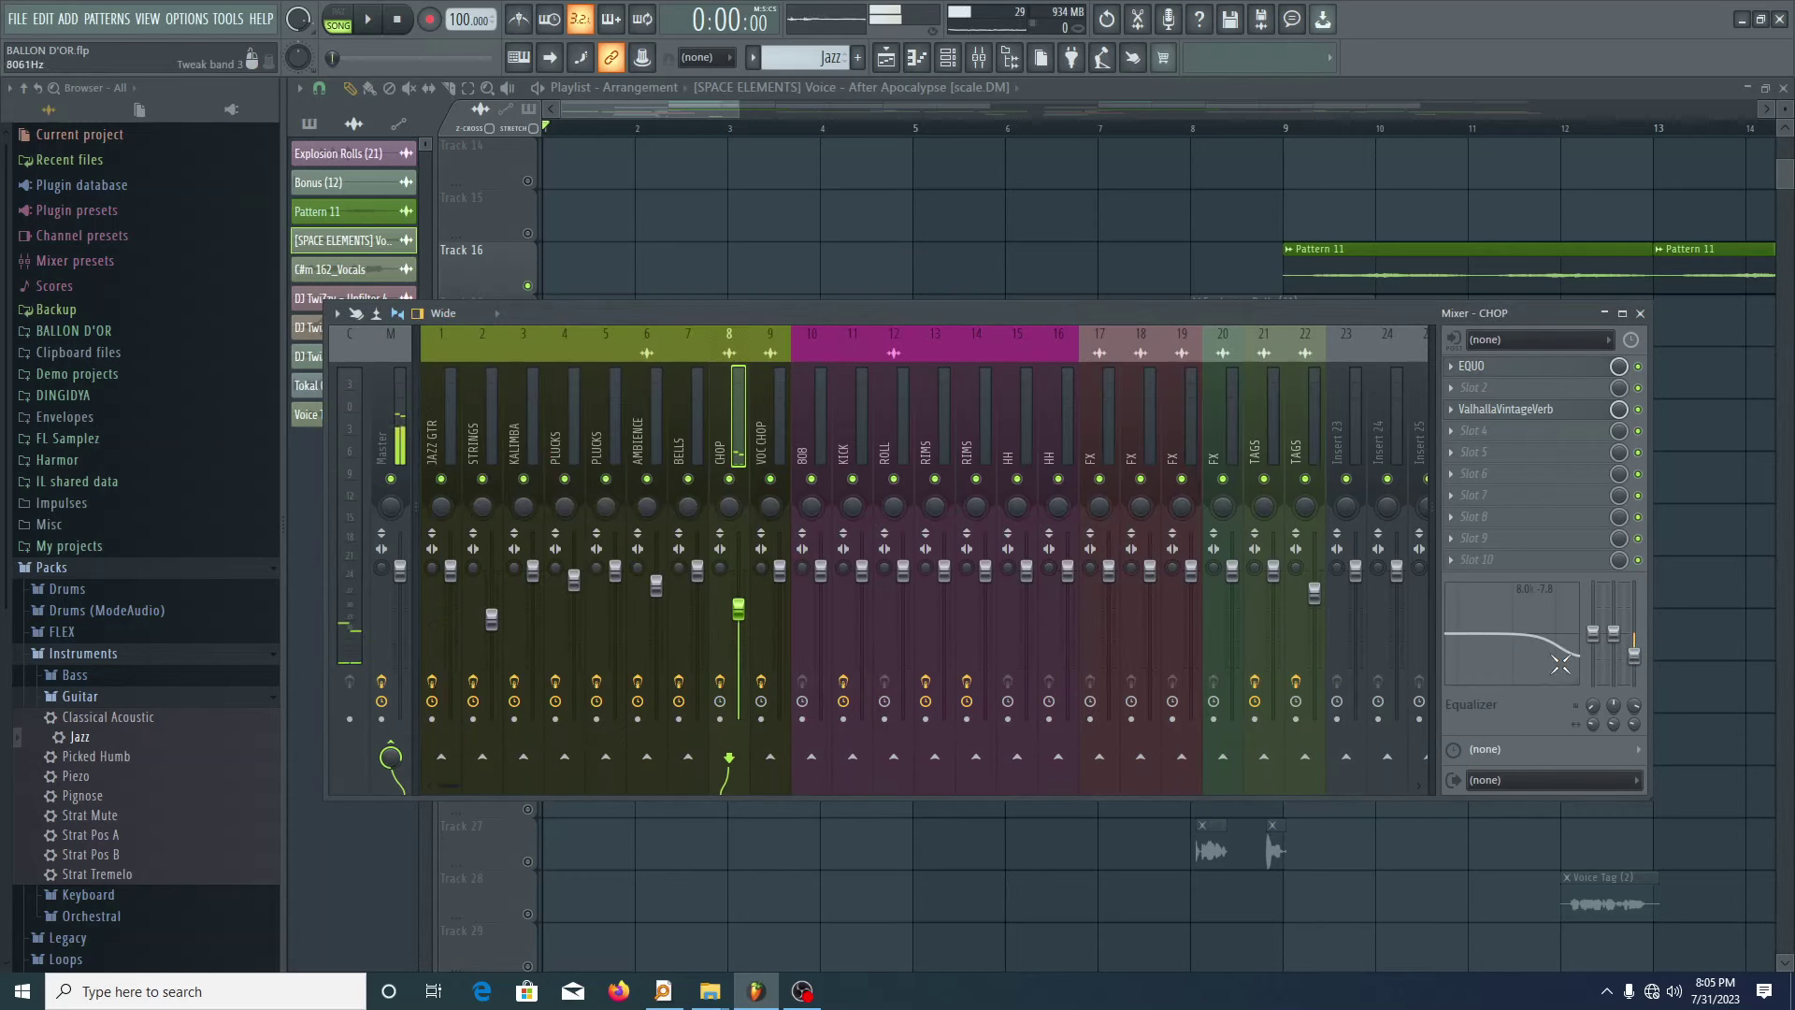
left_click(1639, 313)
scroll(797, 525, "down", 3, "ctrl")
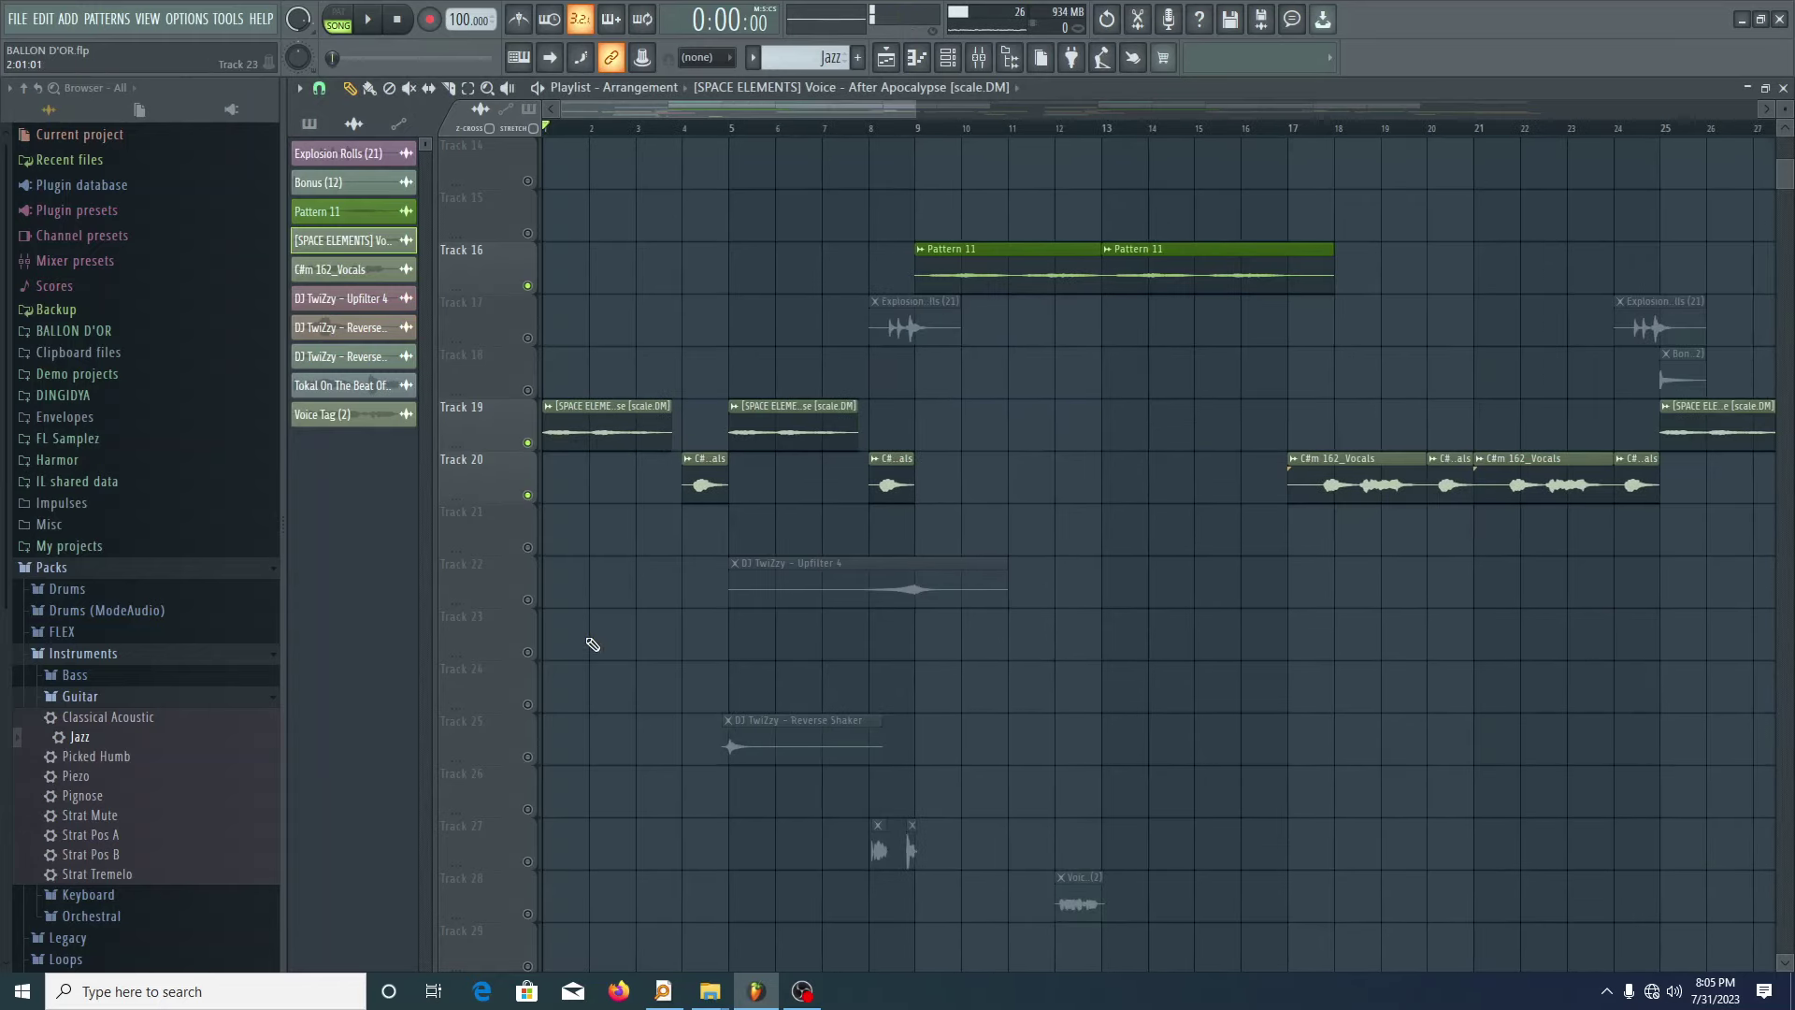
- Play the arrangement through, stop it, and place the playhead at bar 17
scroll(621, 614, "up", 6)
scroll(624, 623, "down", 5)
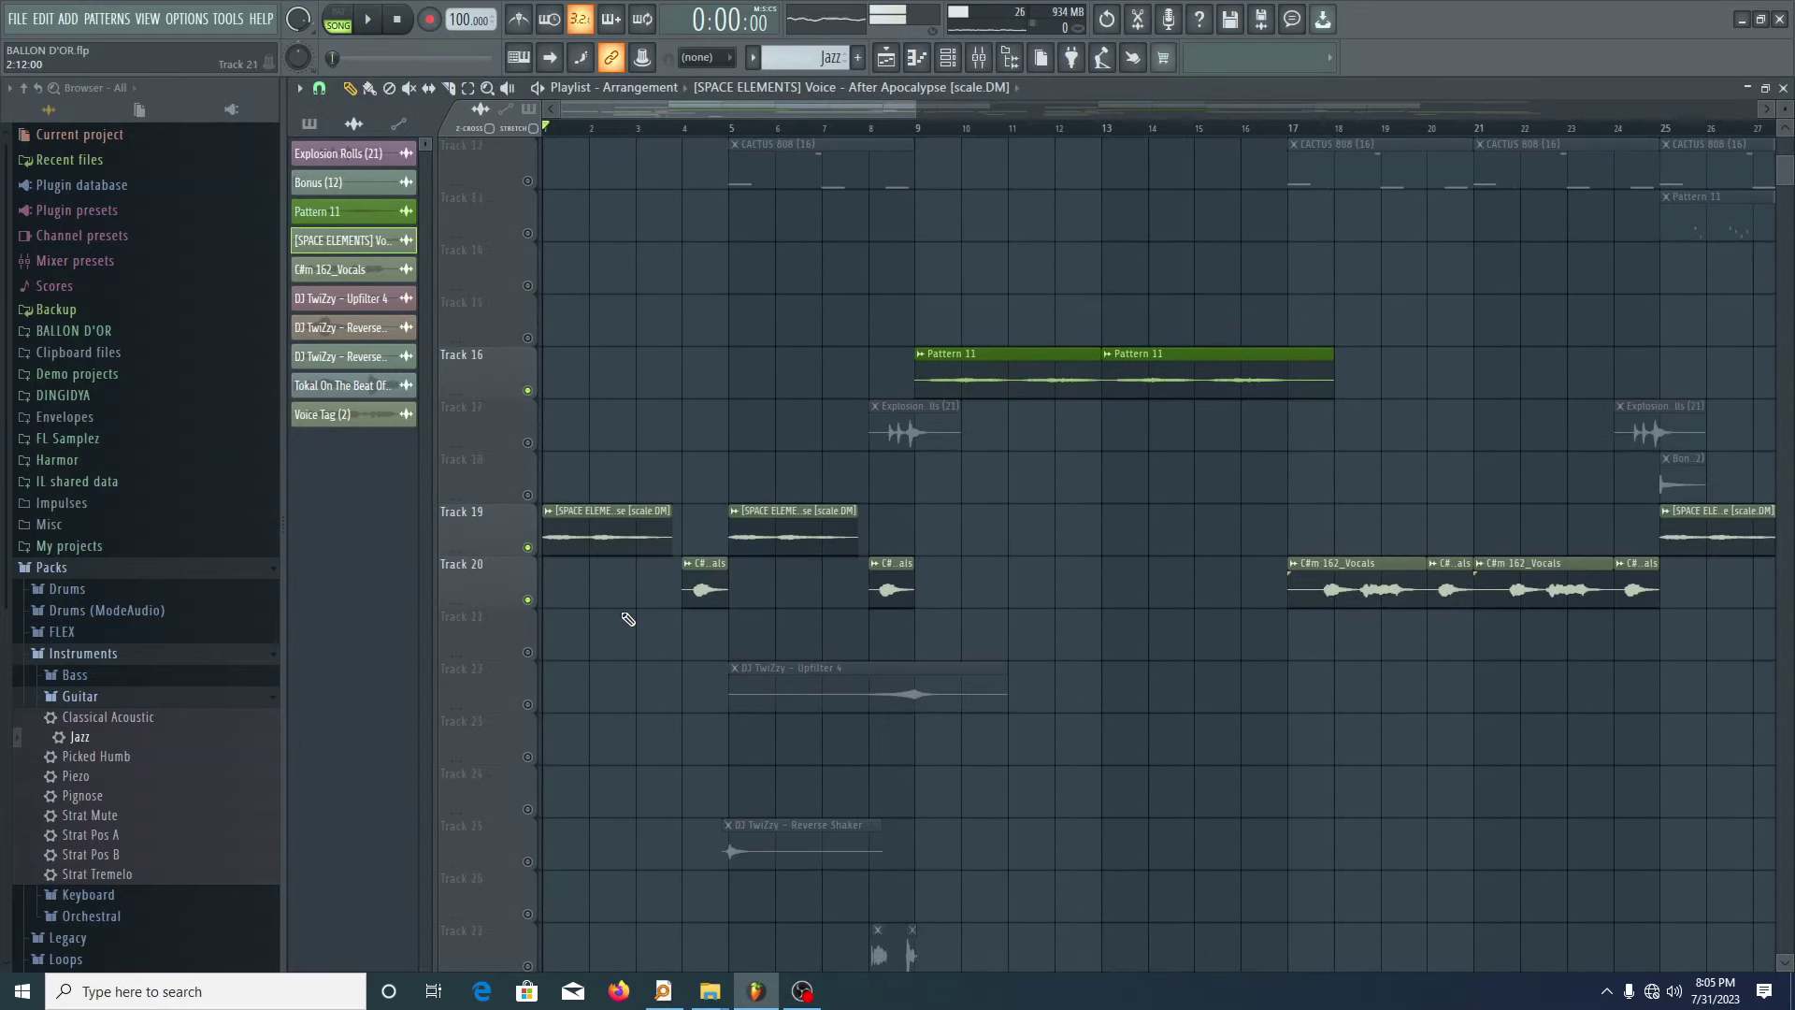
key("space")
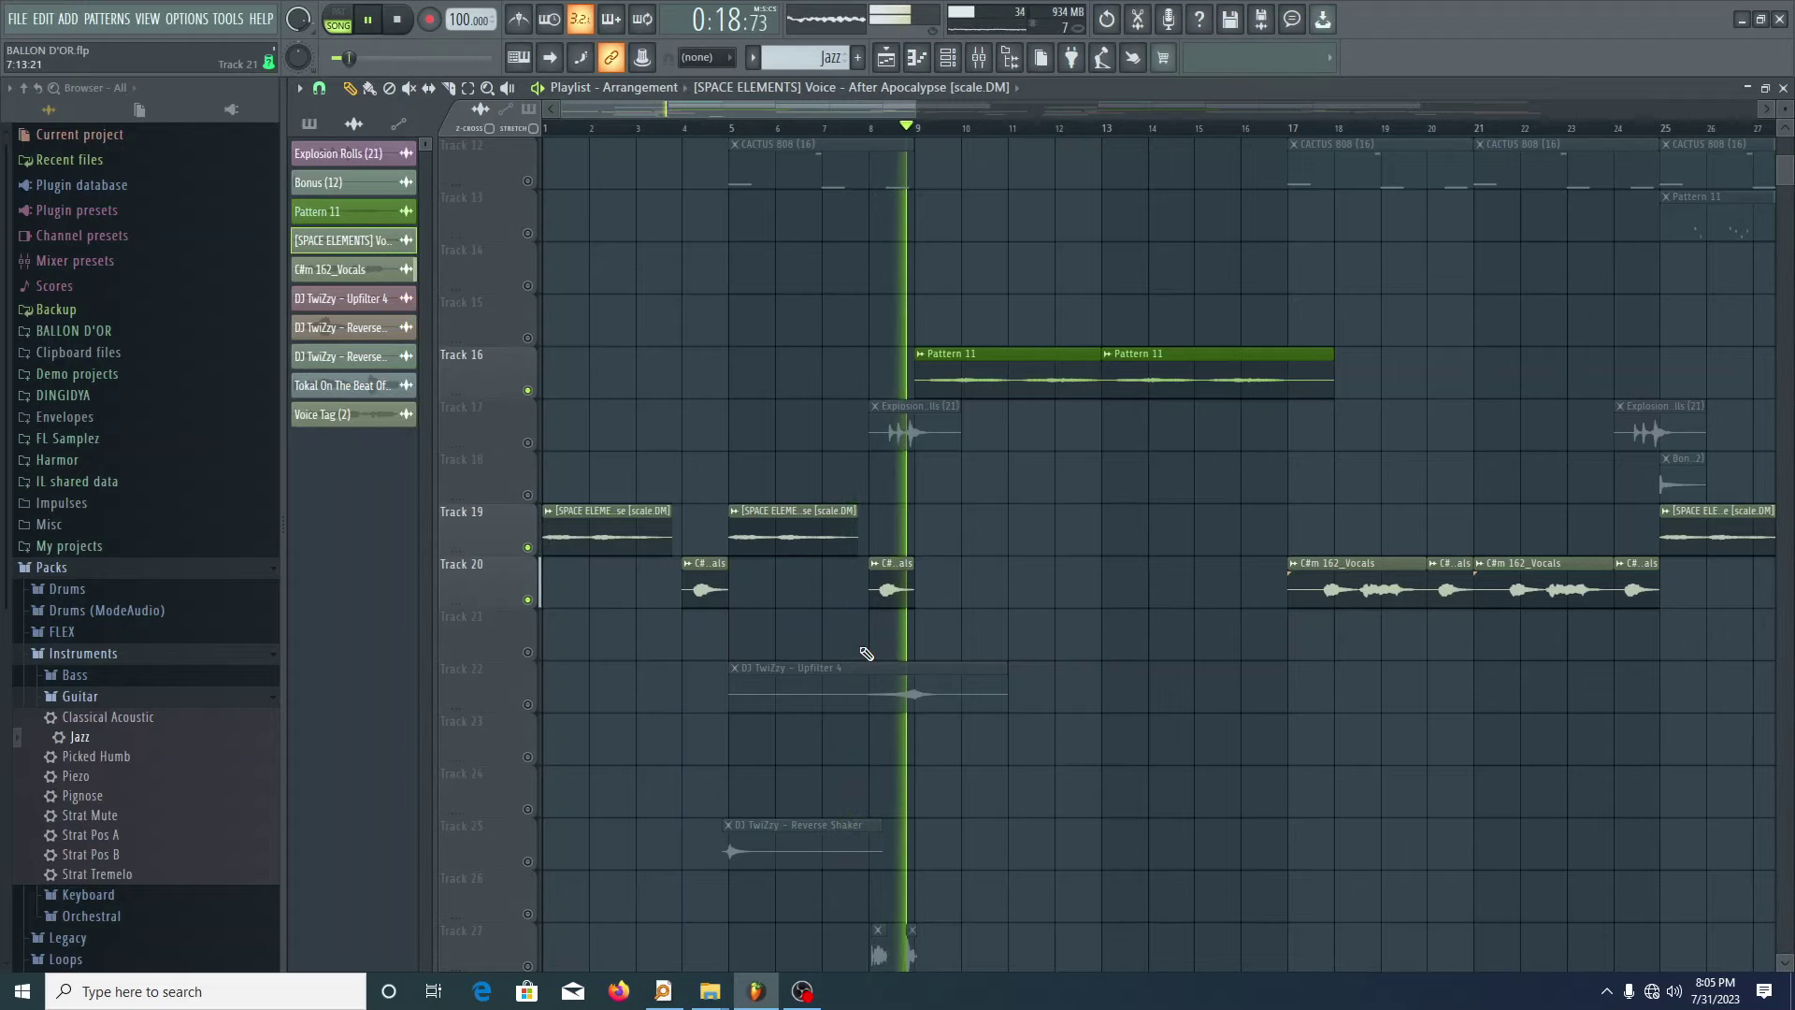
key("space")
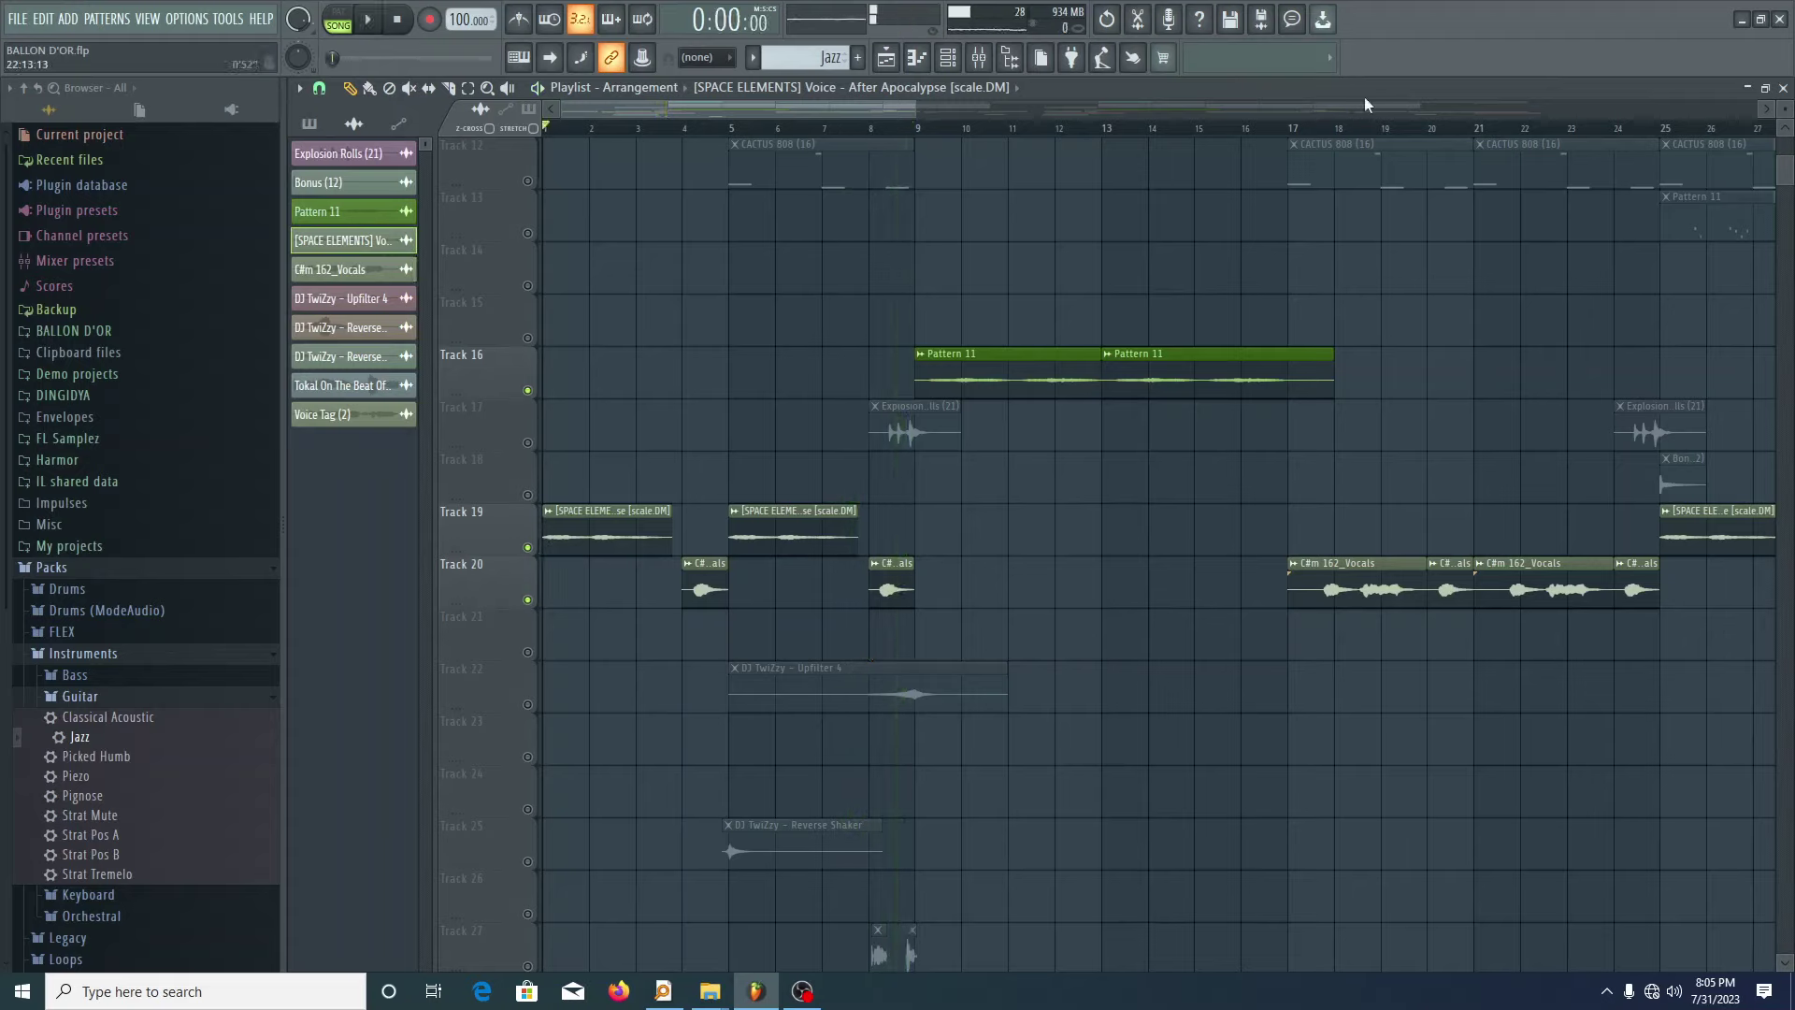
left_click(1271, 131)
scroll(1106, 665, "down", 5)
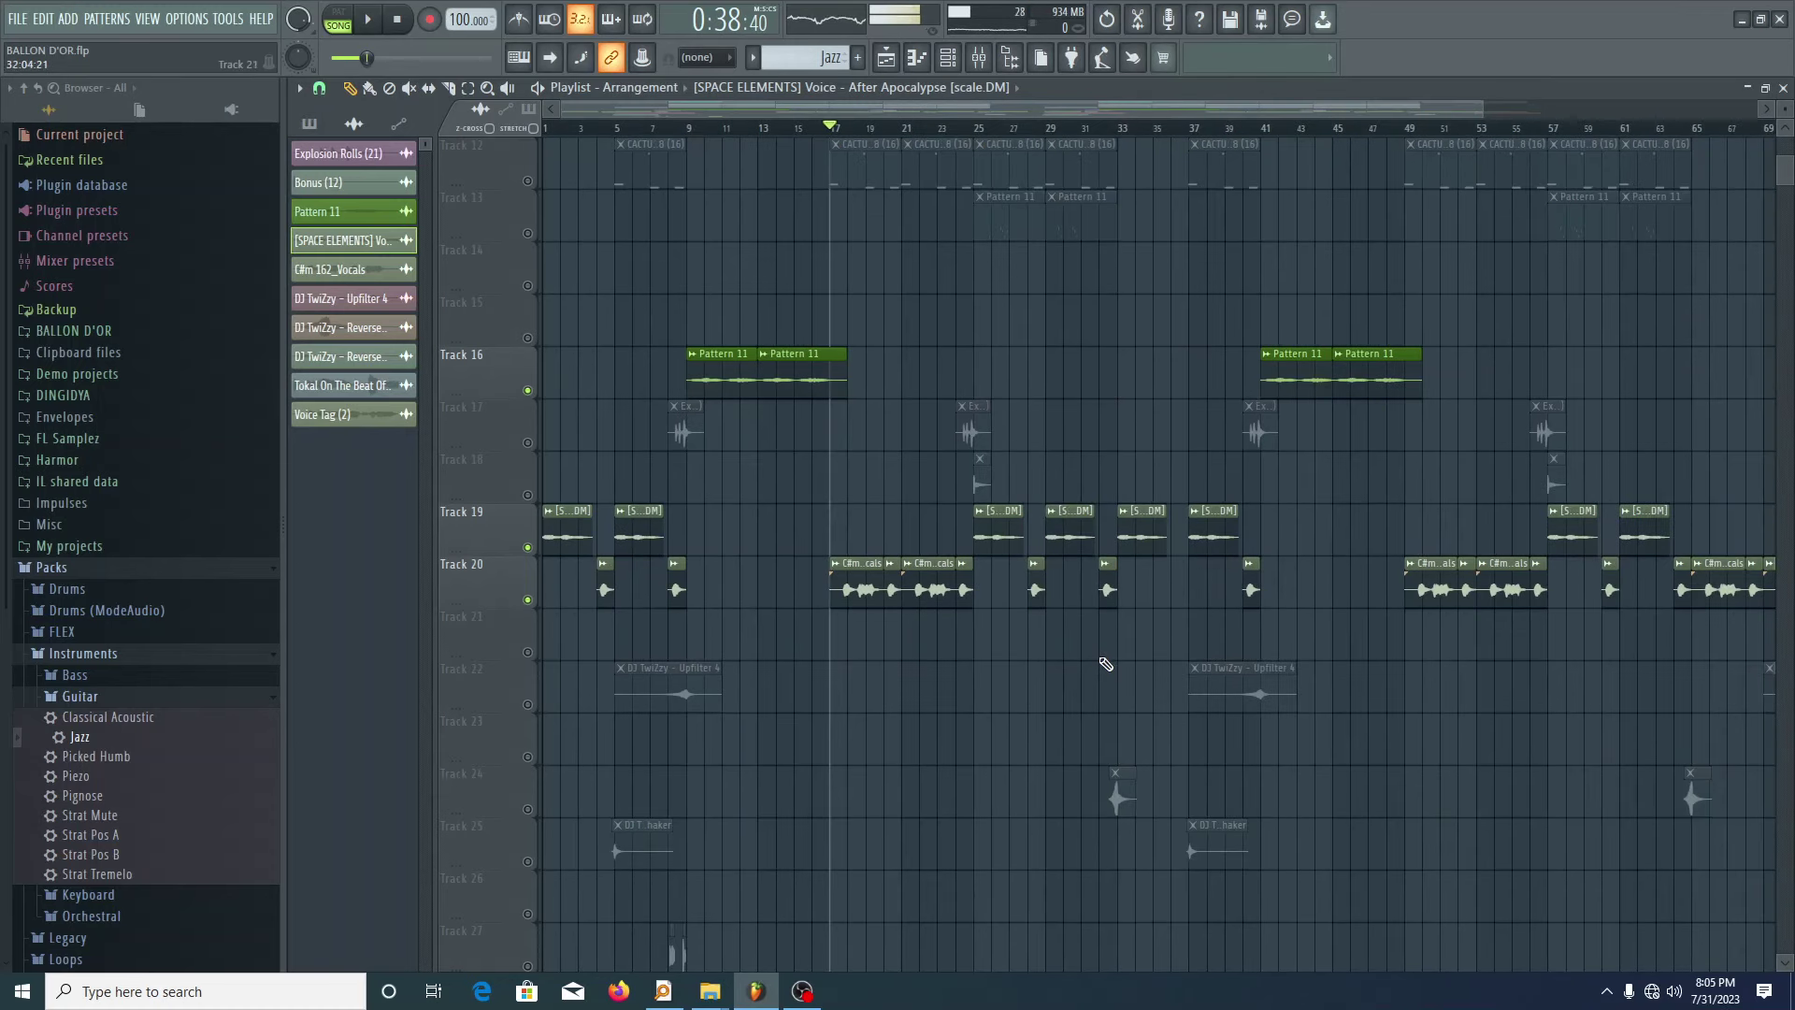
scroll(914, 743, "down", 4)
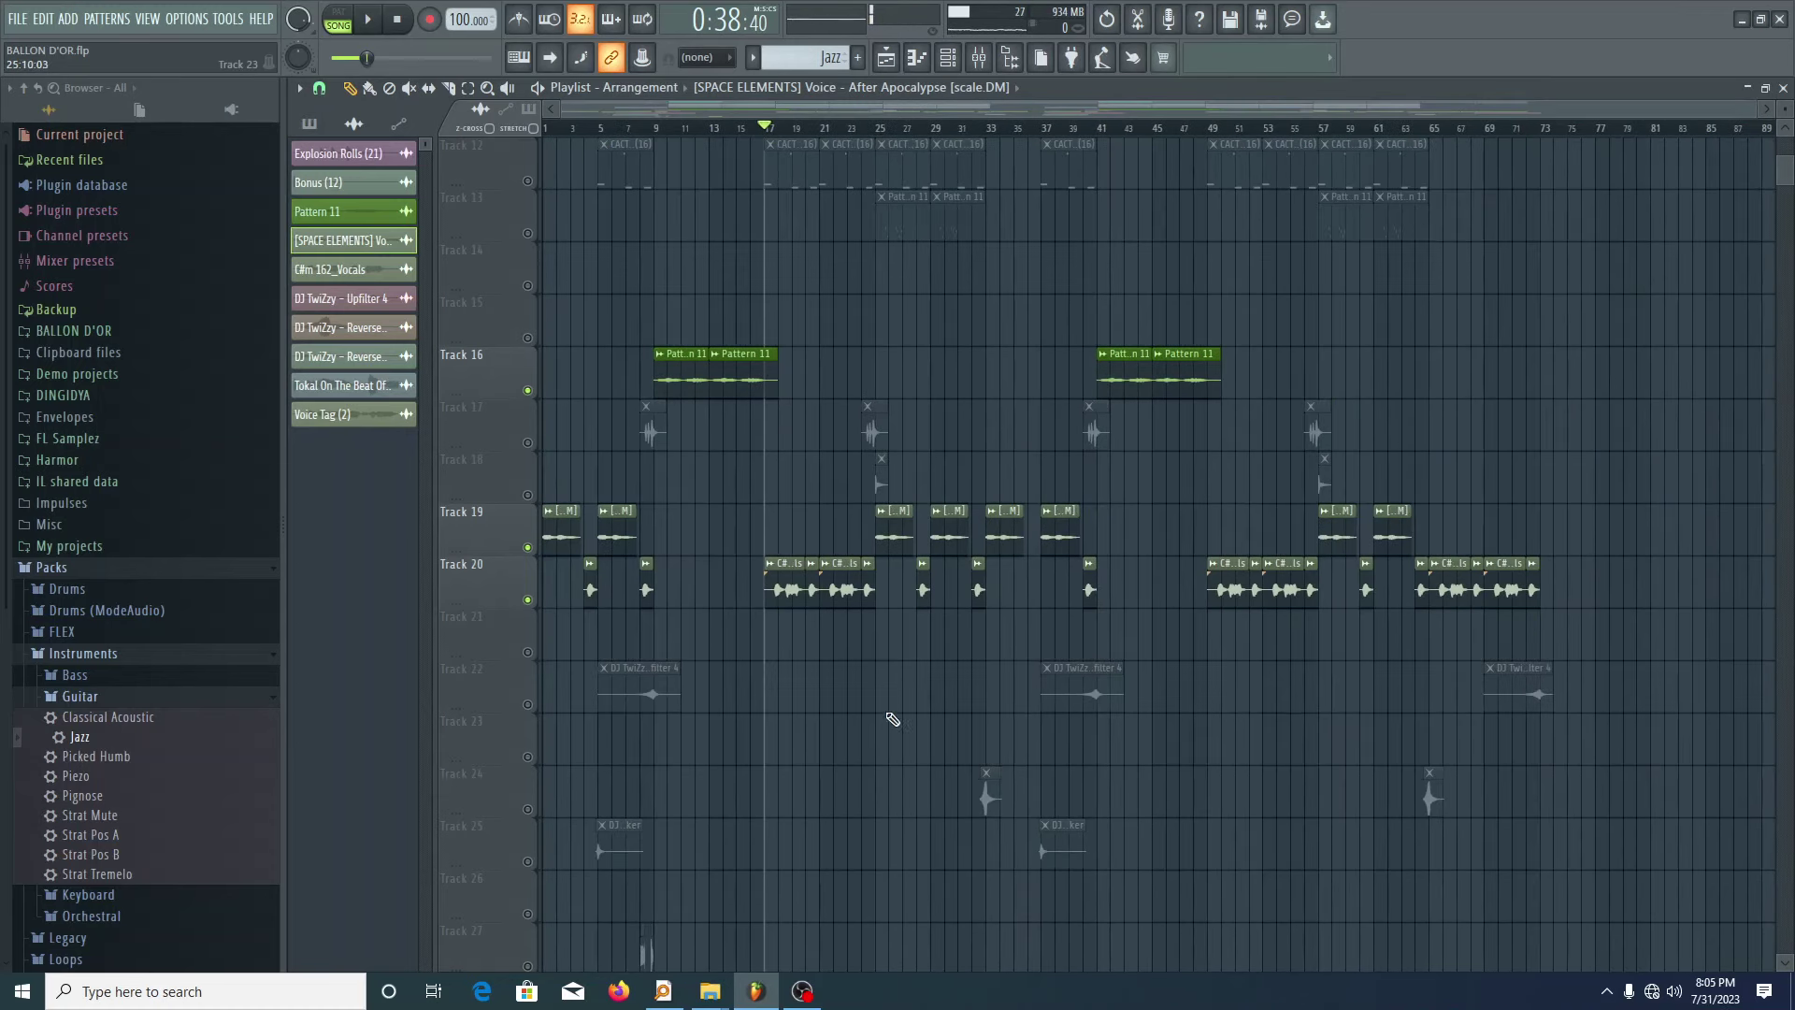
key("space")
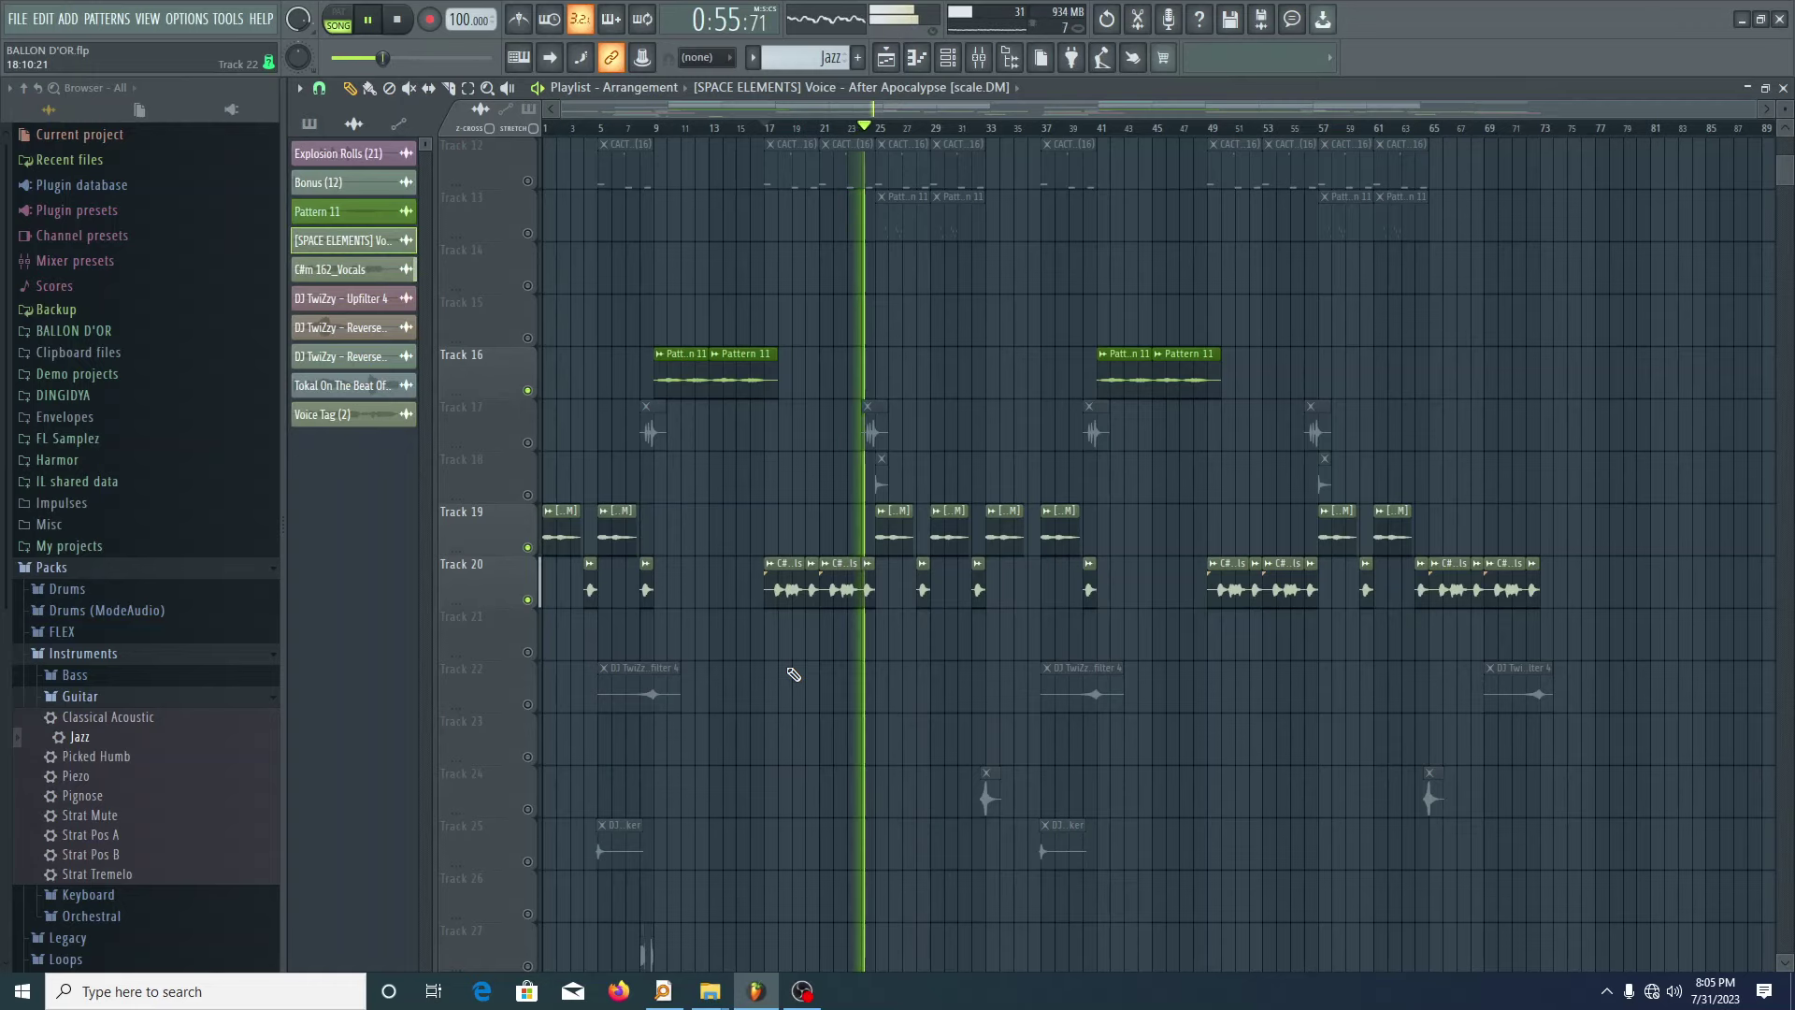
key("space")
scroll(757, 486, "up", 4)
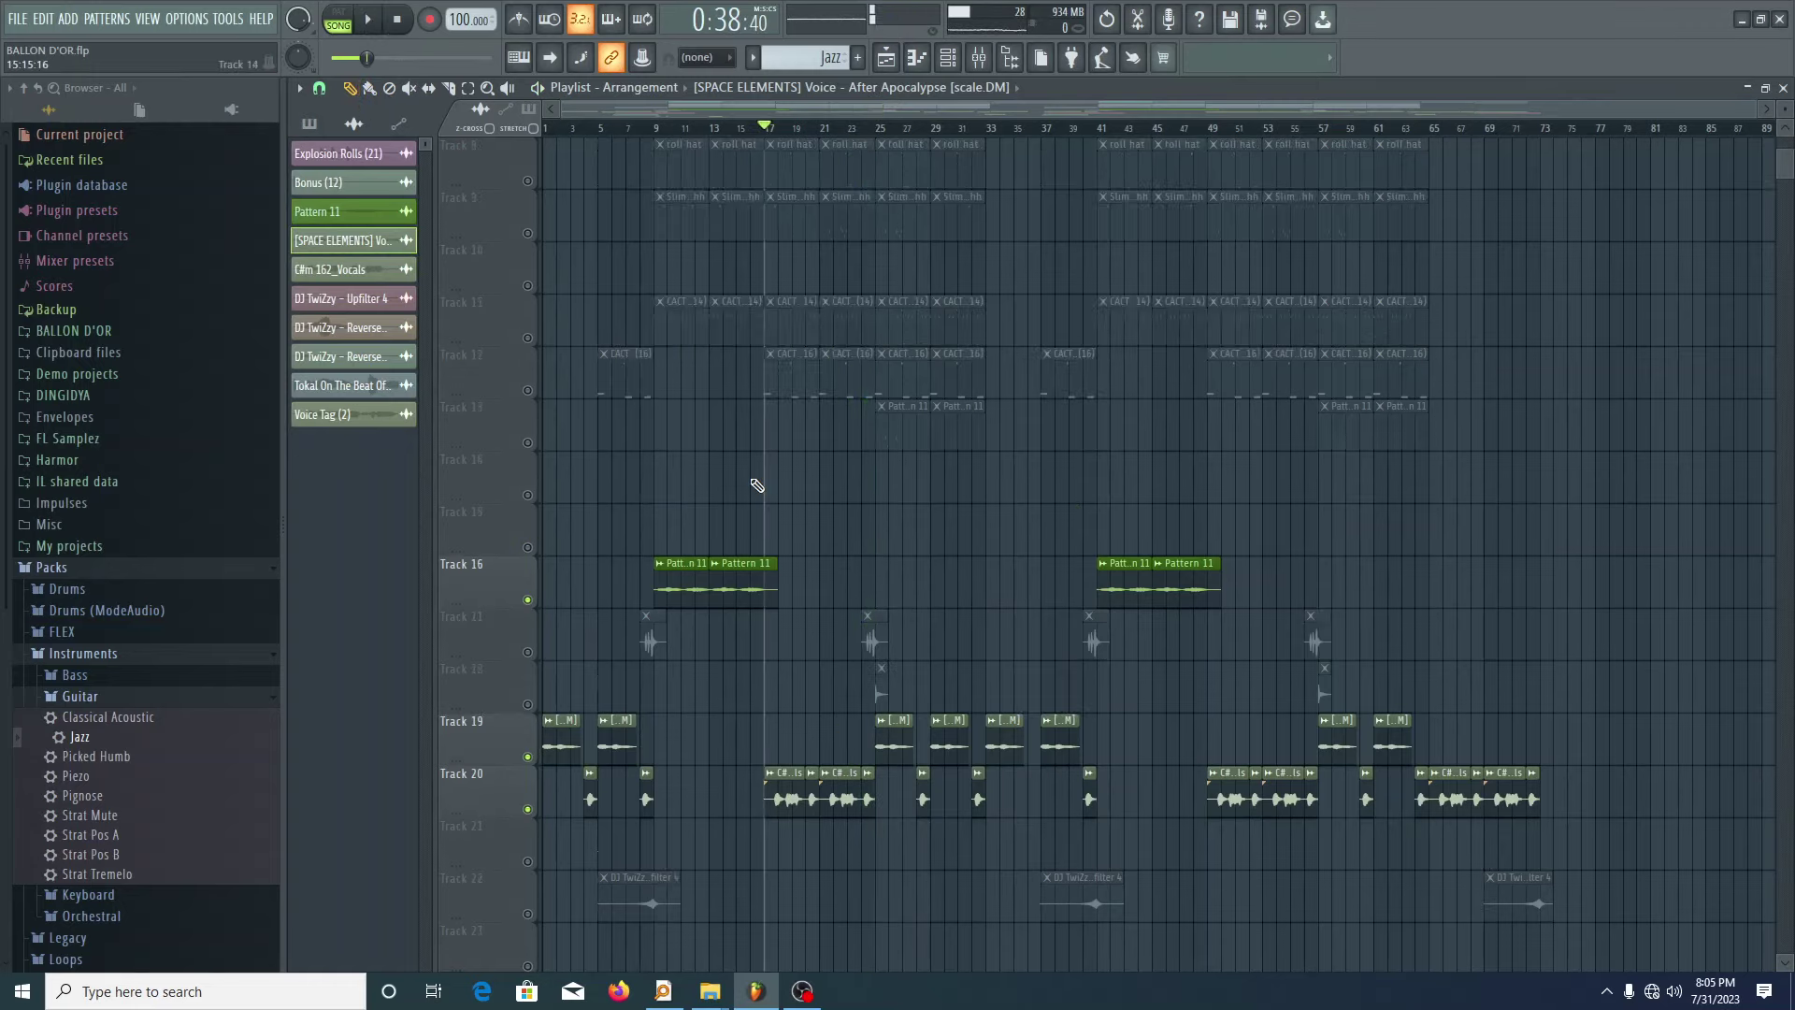
scroll(812, 516, "up", 3)
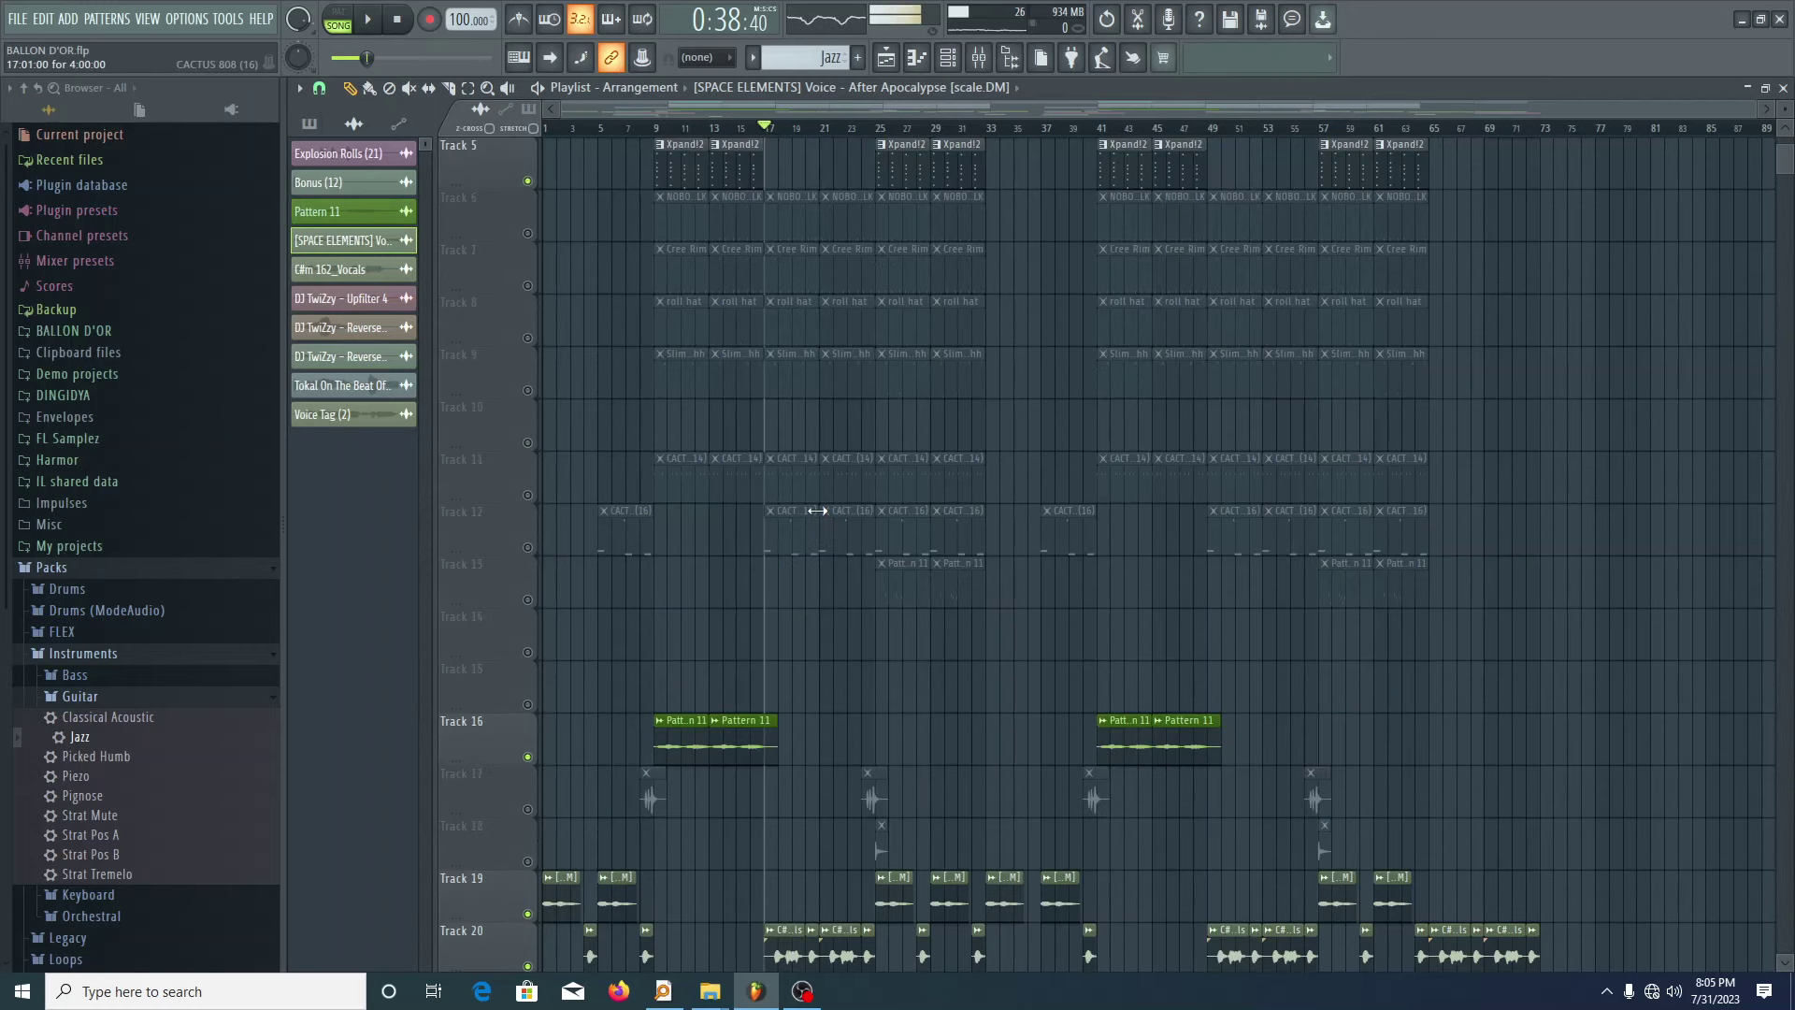
scroll(823, 496, "up", 4)
scroll(1307, 539, "down", 7)
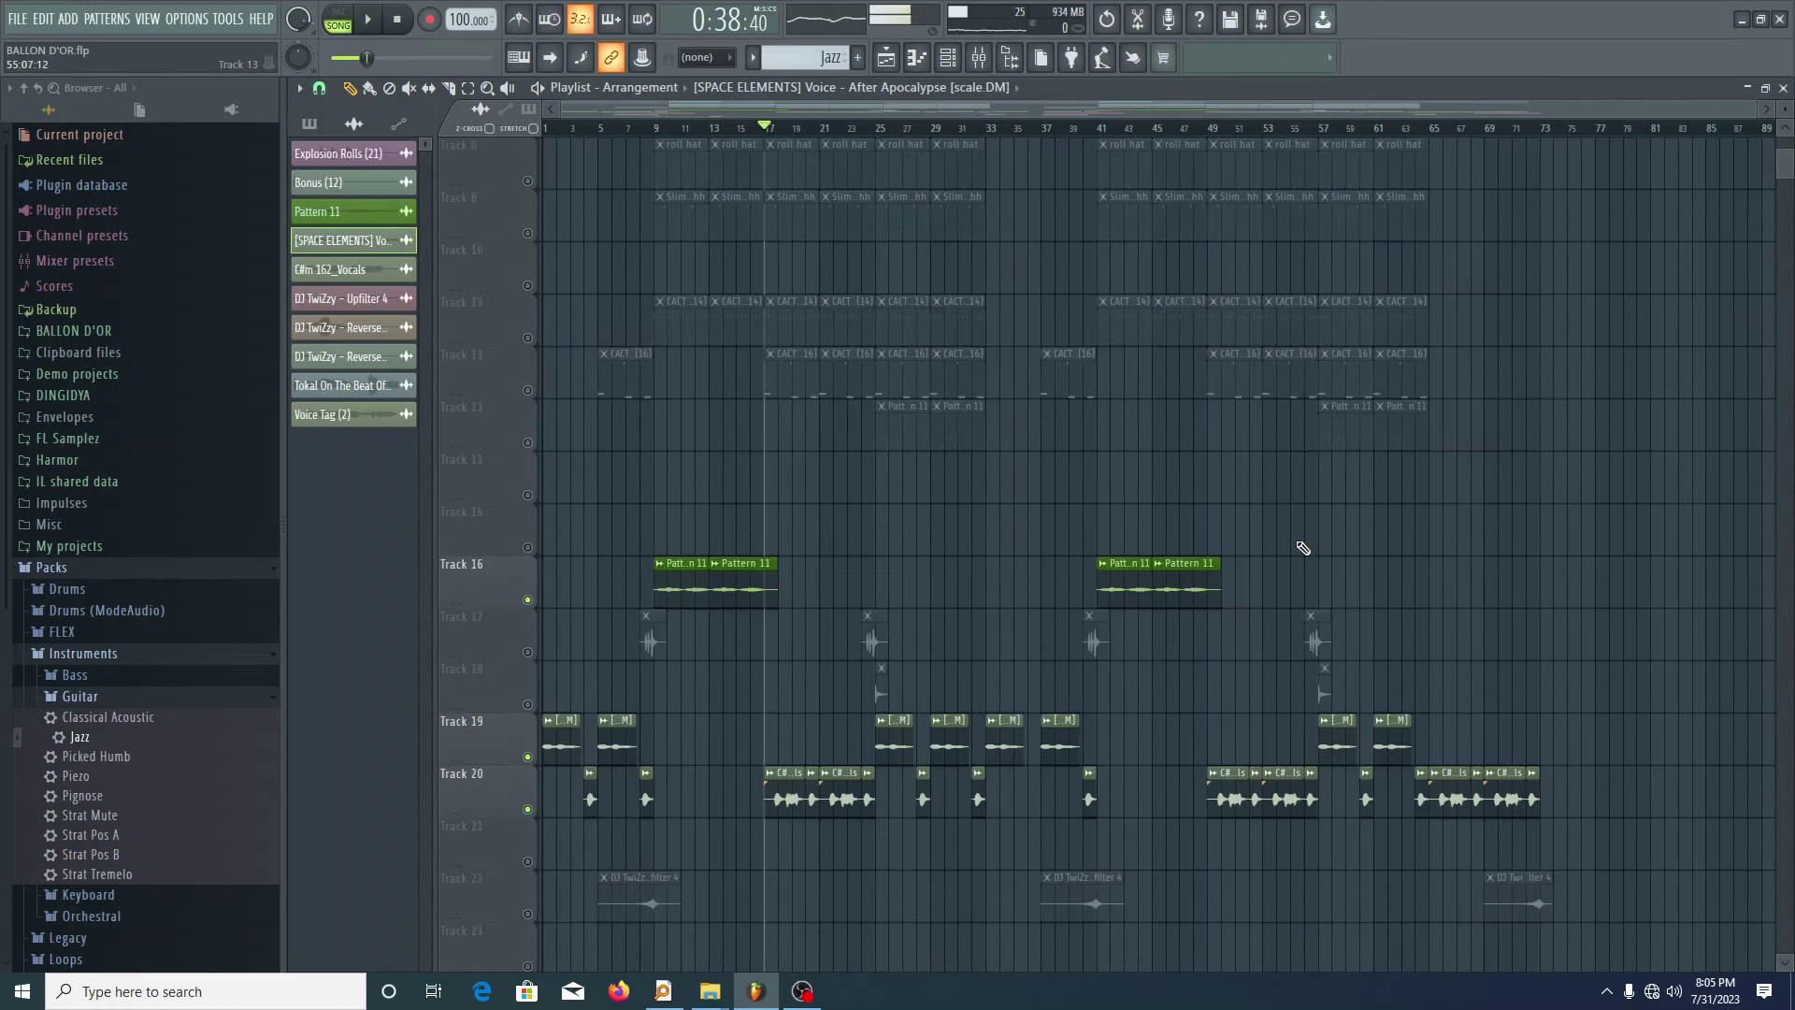
scroll(952, 799, "down", 6)
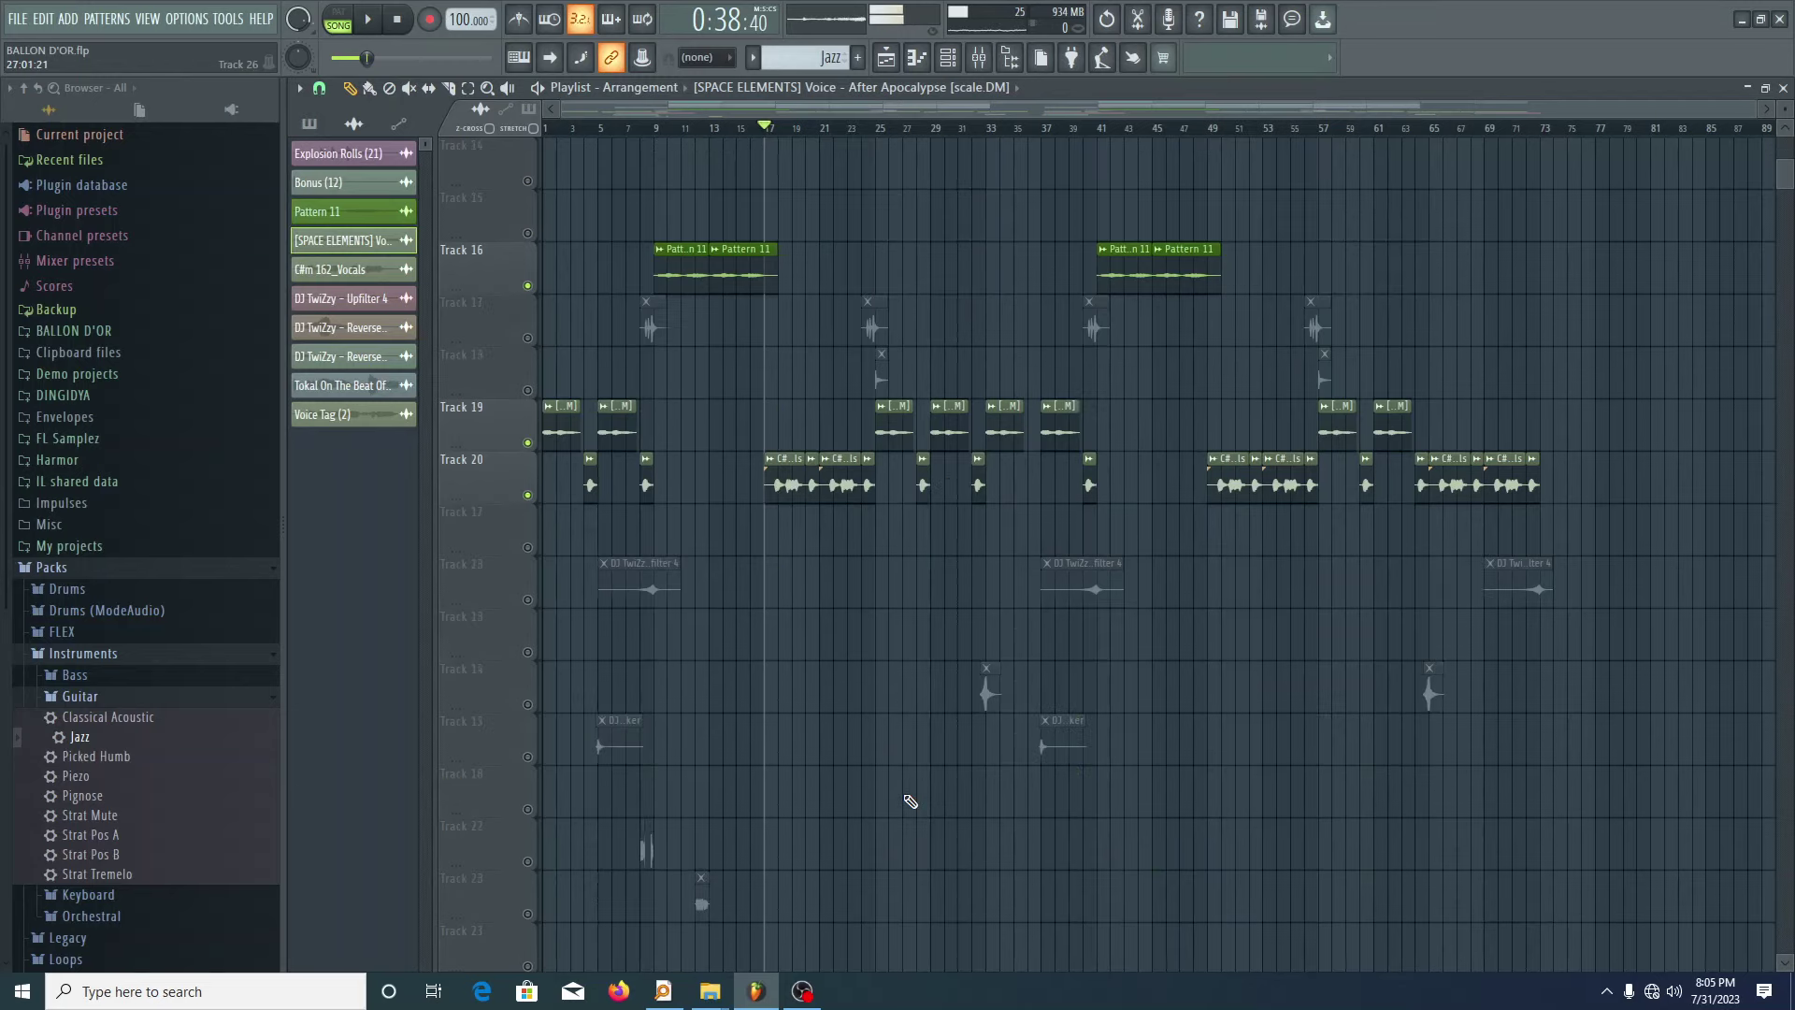
scroll(906, 771, "down", 2)
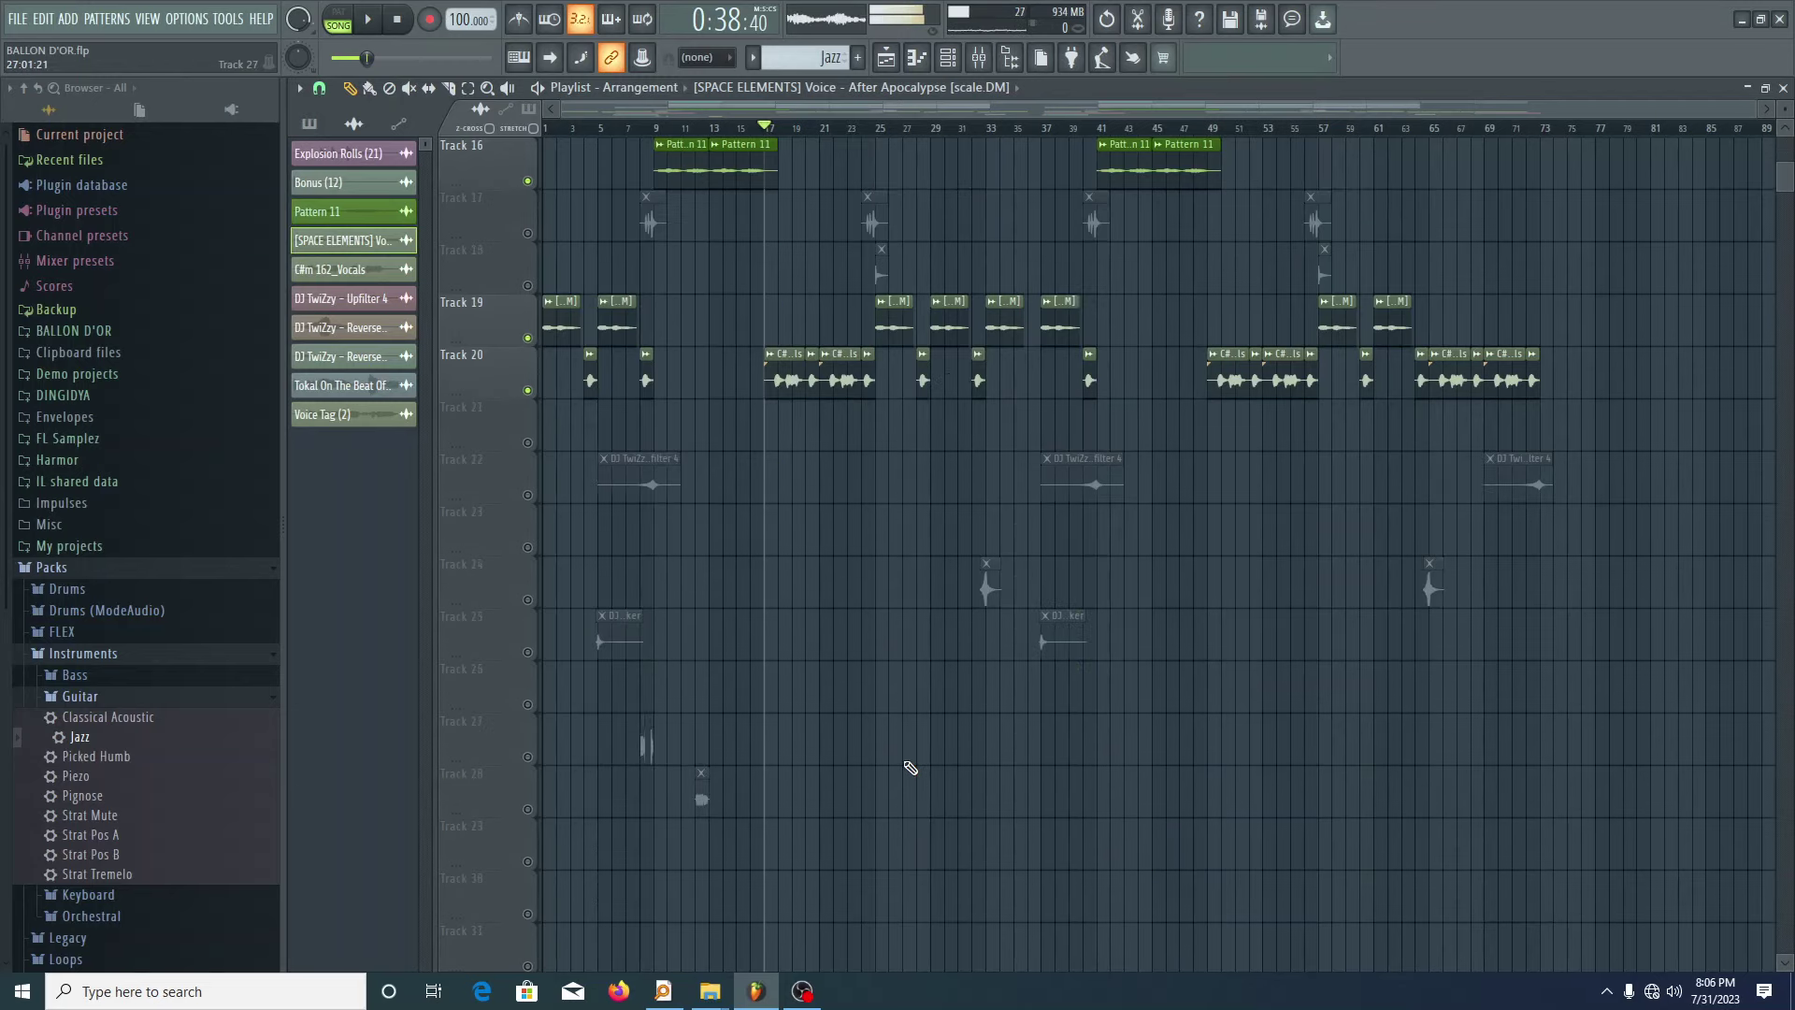
scroll(710, 402, "up", 5)
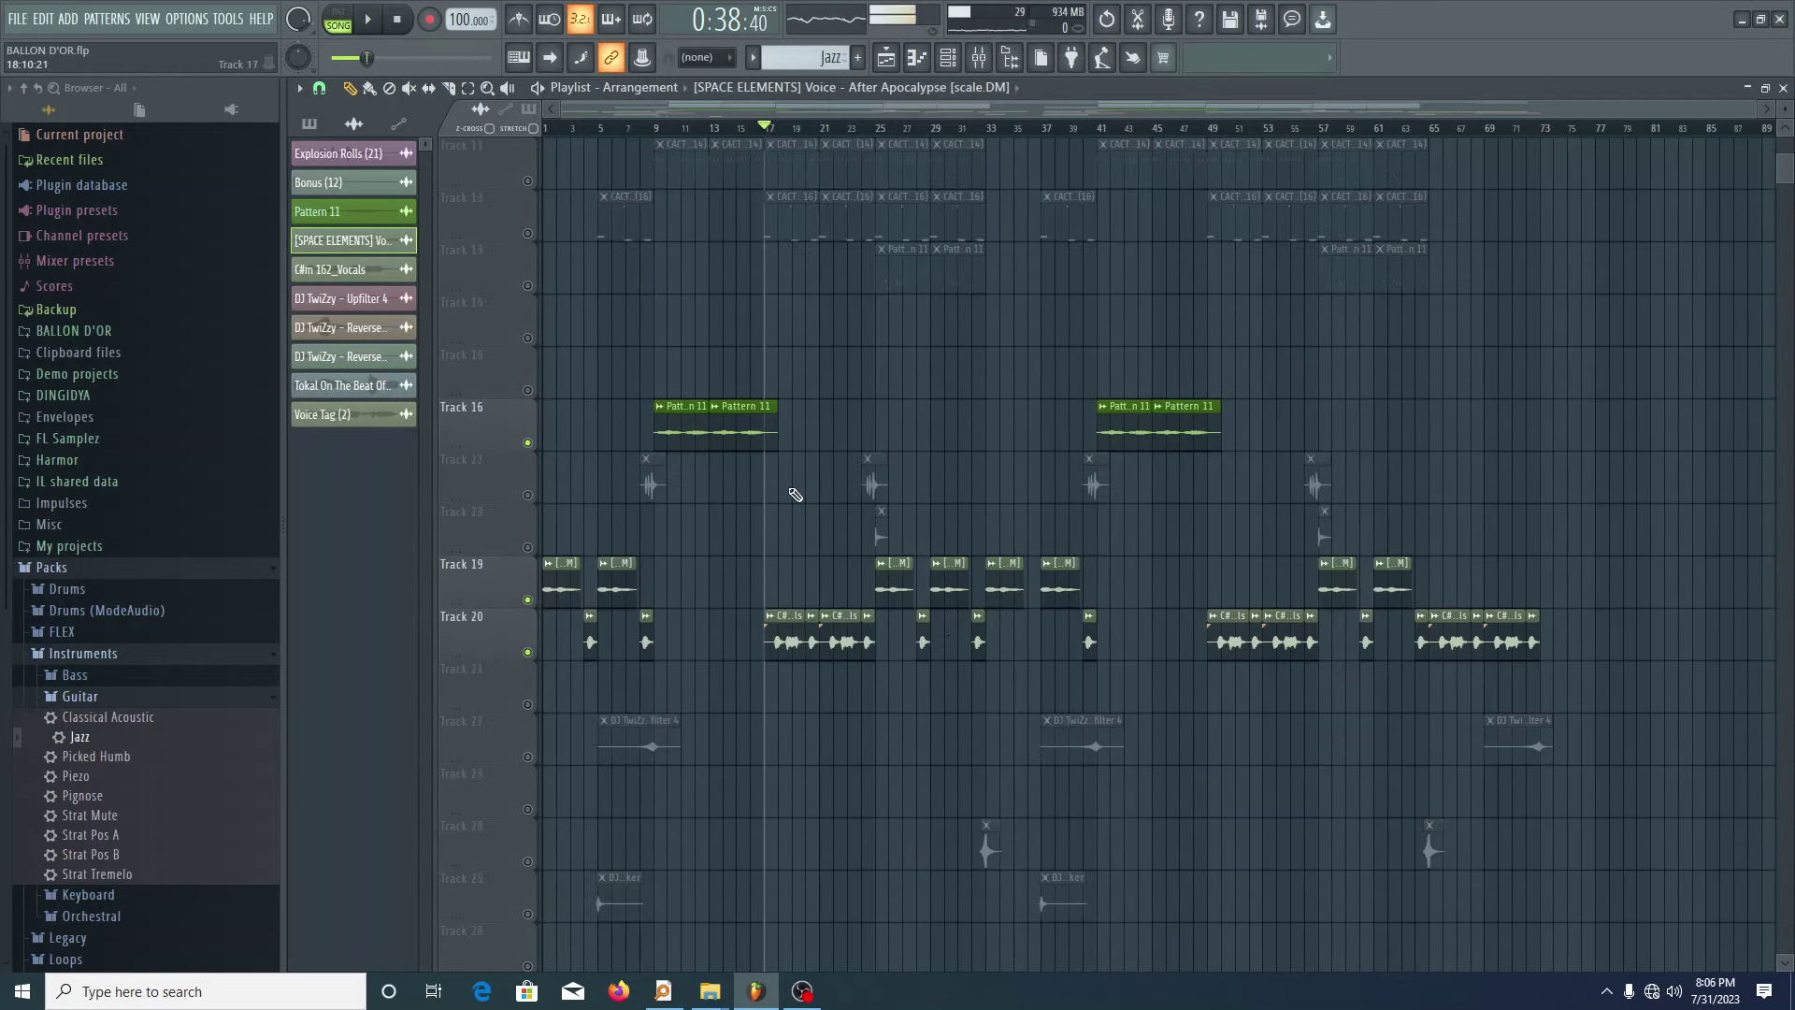
scroll(773, 561, "up", 9)
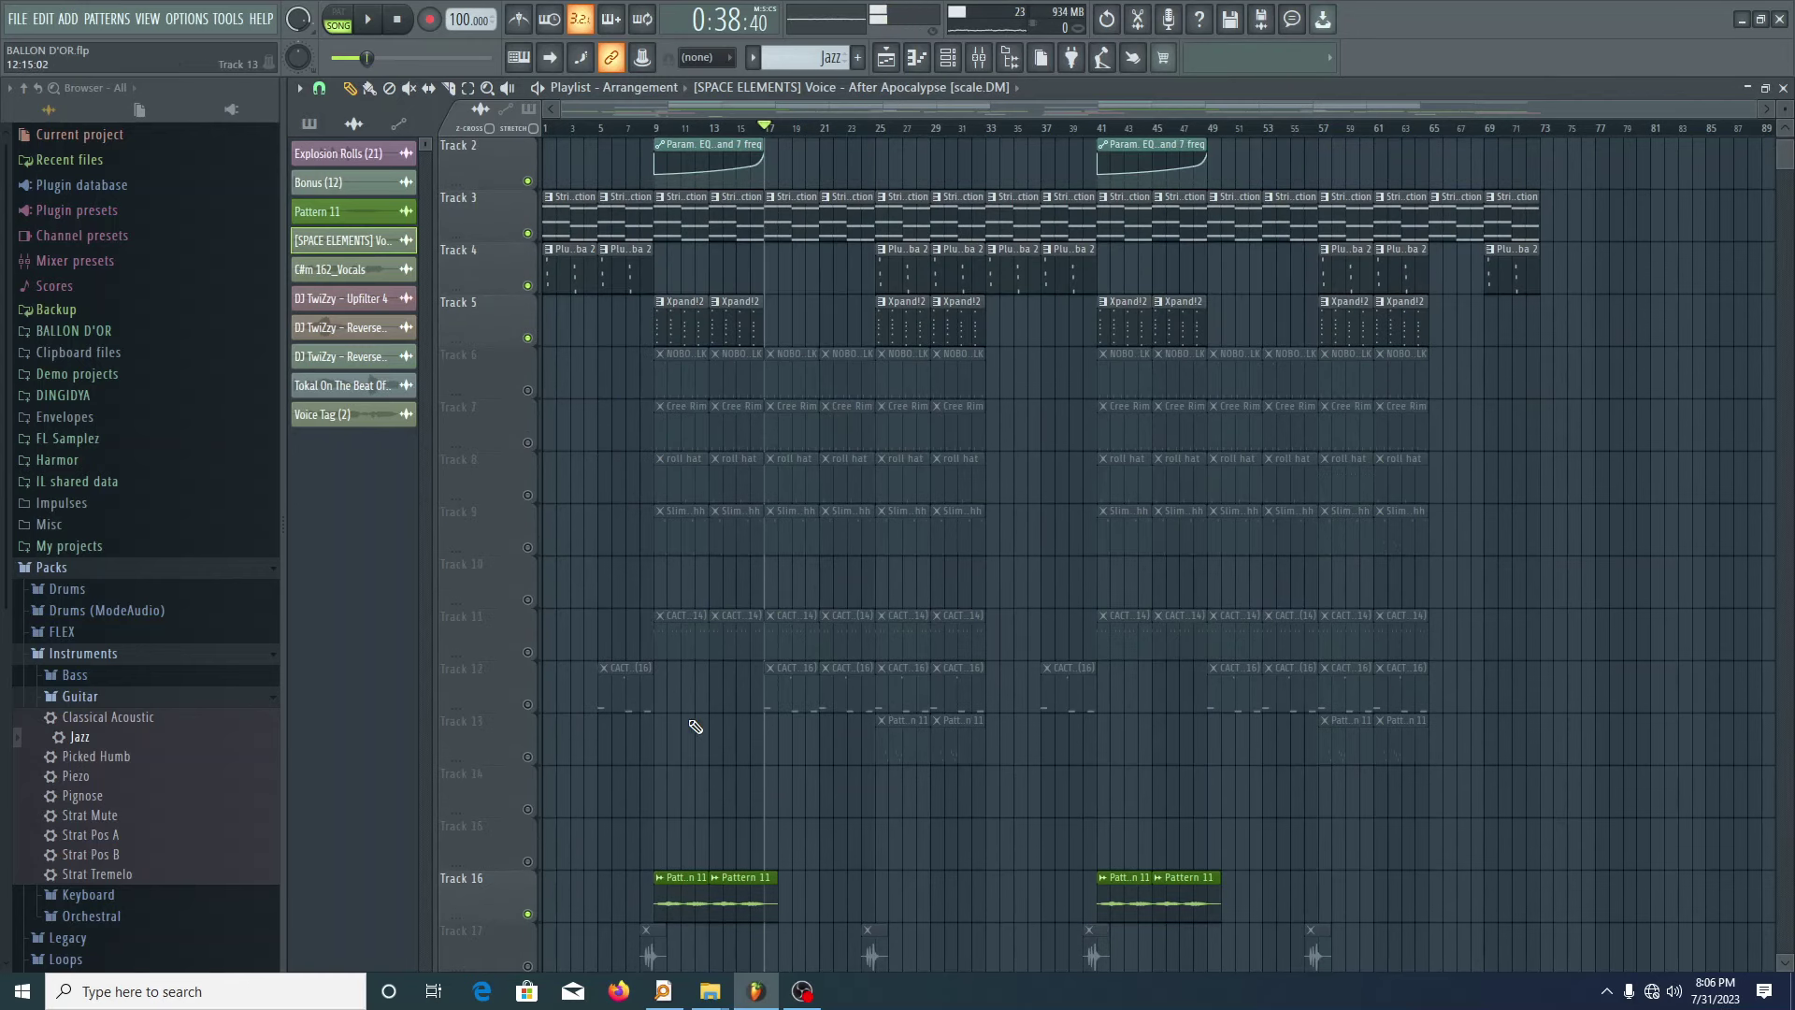
scroll(585, 773, "up", 3)
- Solo Track 6, play from bar 9, and open the NOBODY FINE PASS YOU BLK notes
left_click(764, 131)
scroll(701, 521, "down", 2)
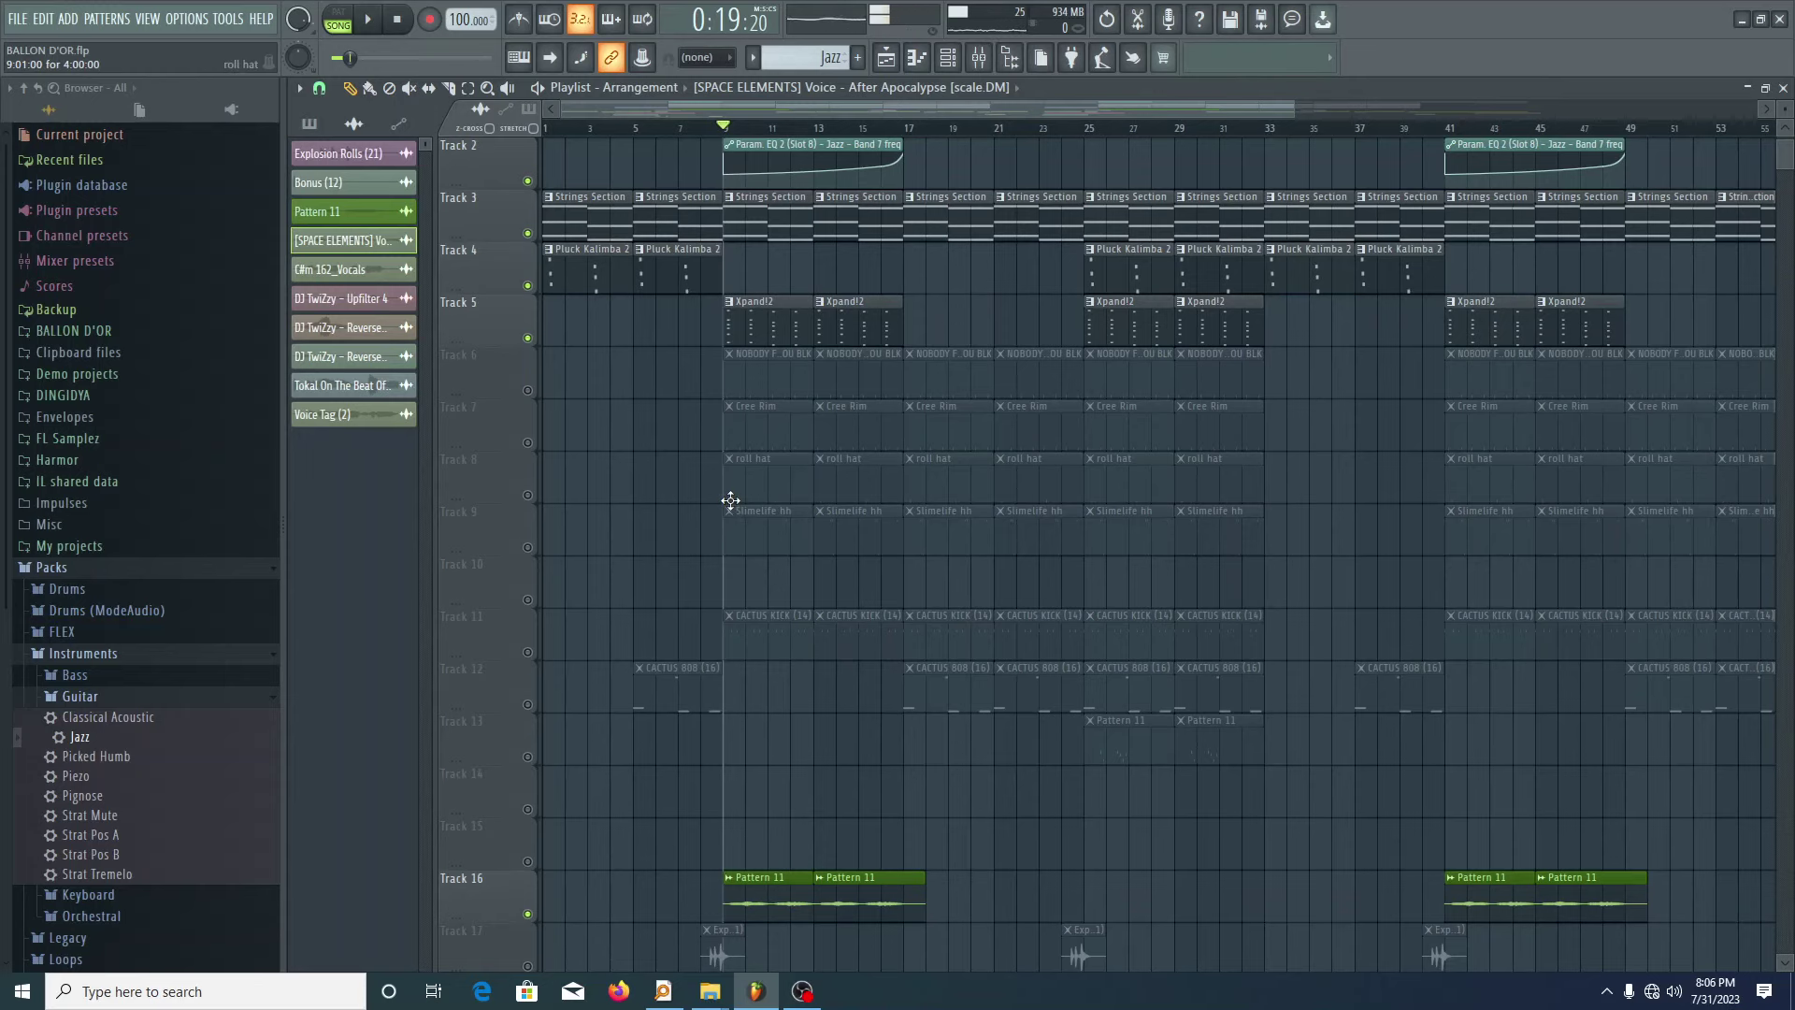
scroll(737, 534, "up", 2)
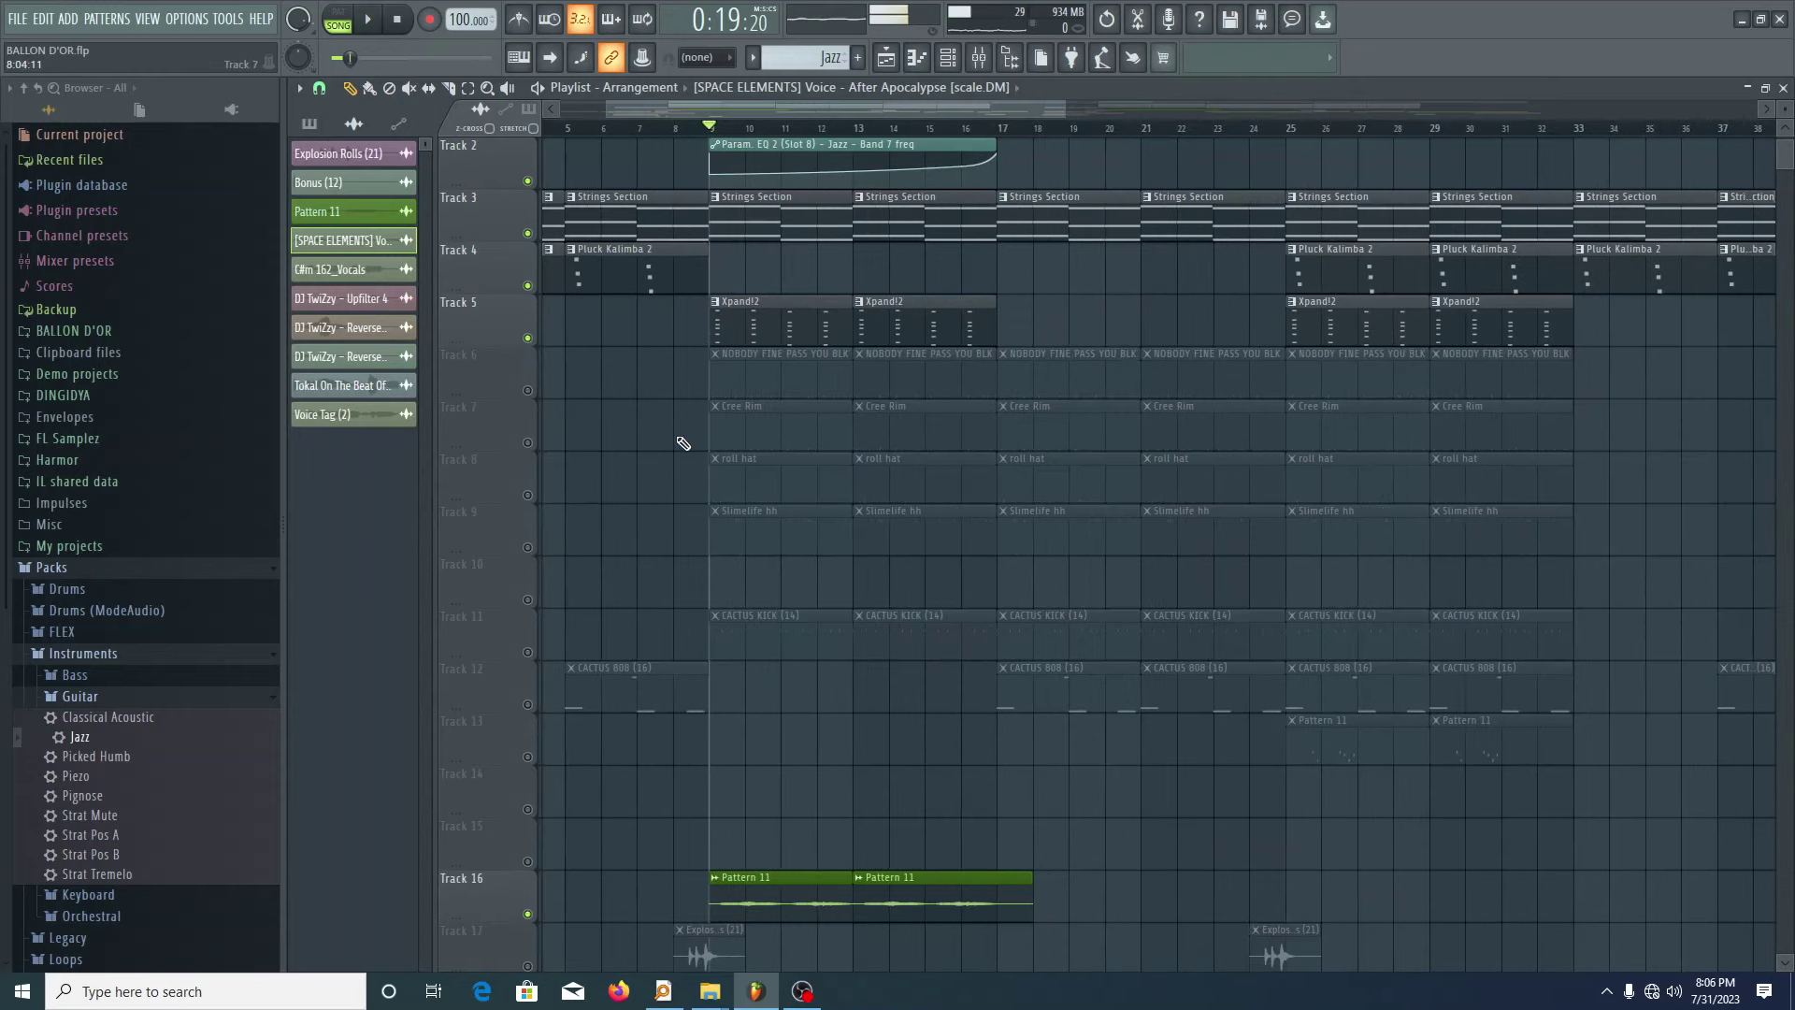
right_click(527, 390)
key("space")
left_click(770, 363)
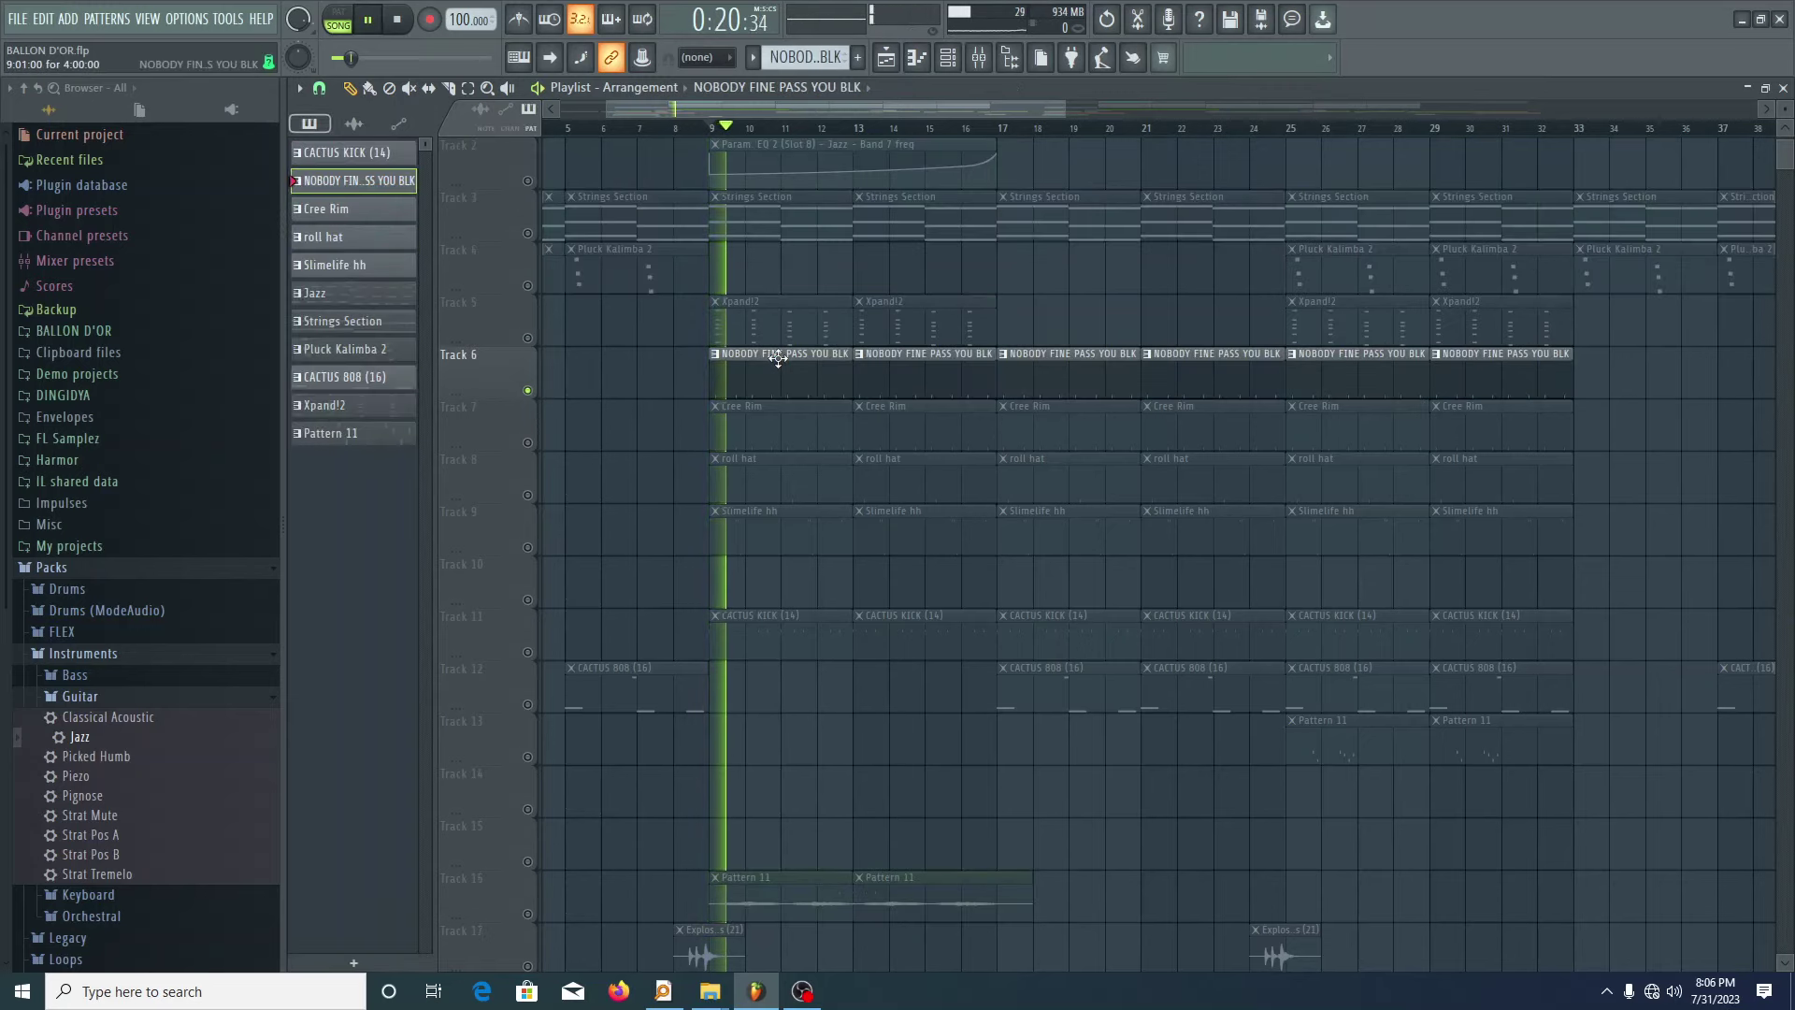
double_click(789, 353)
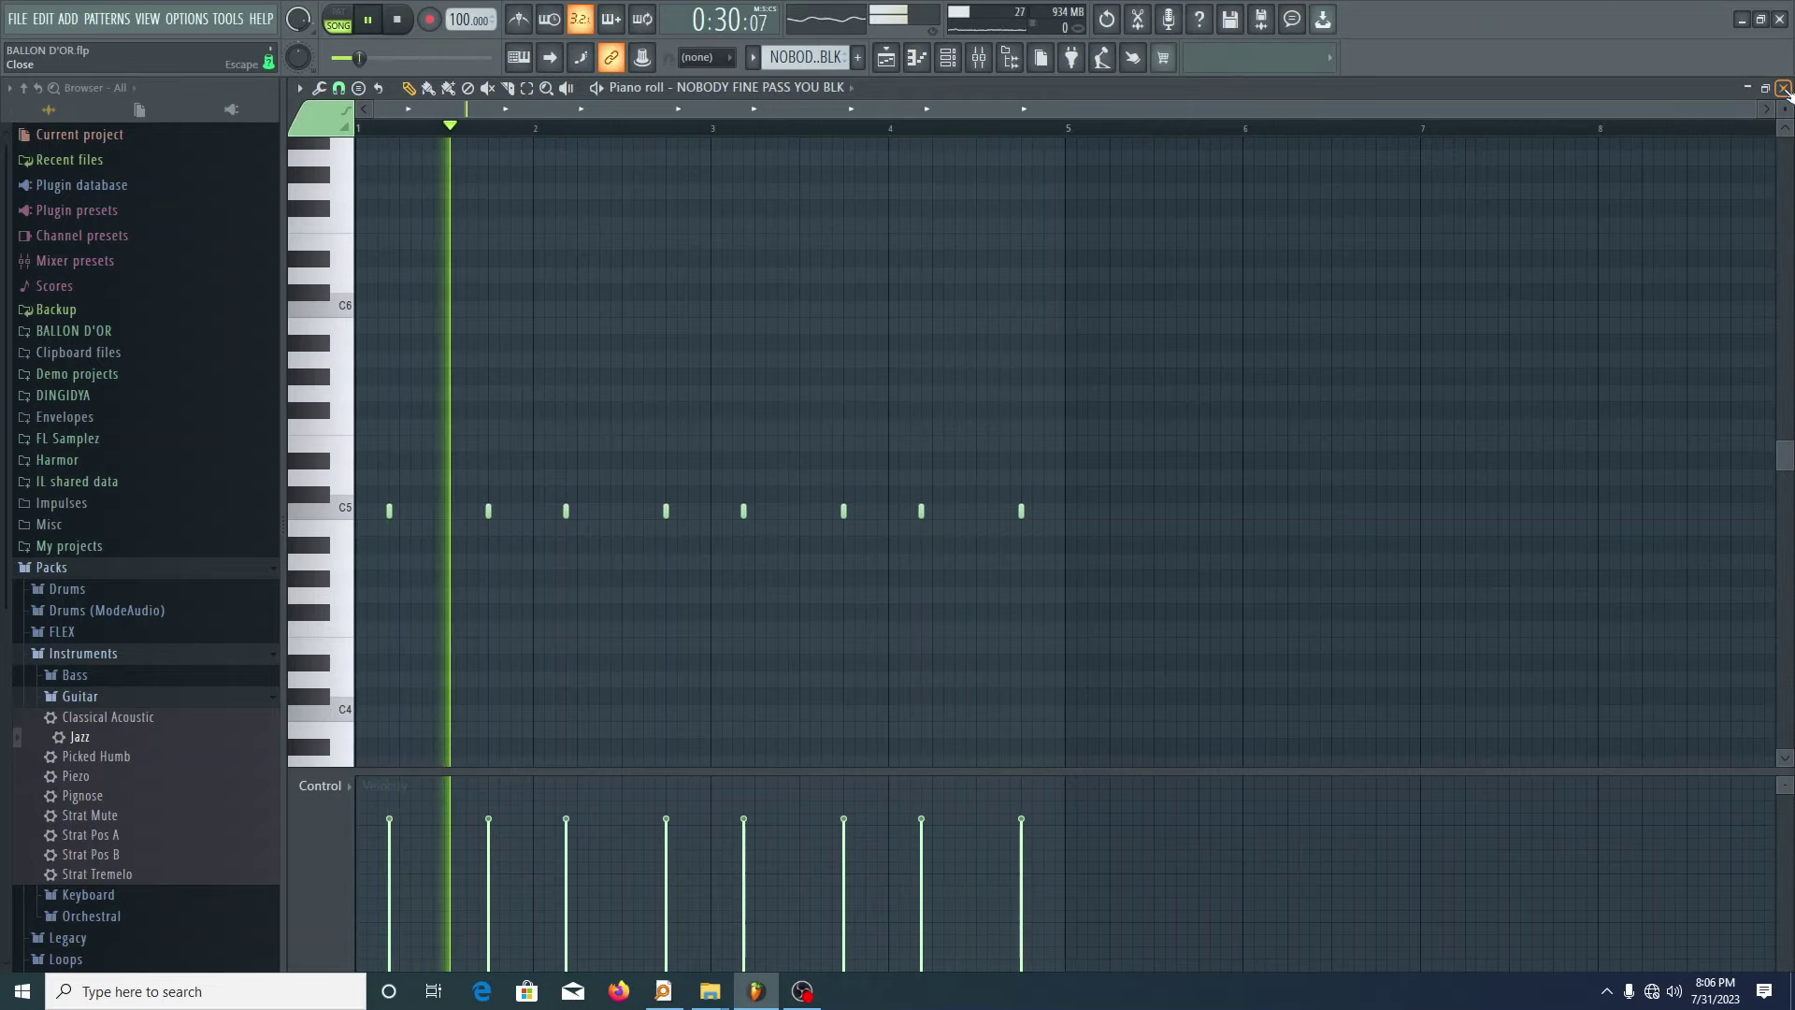
- Close the piano roll, stop playback, and unmute Track 7's Cree Rim
left_click(1782, 88)
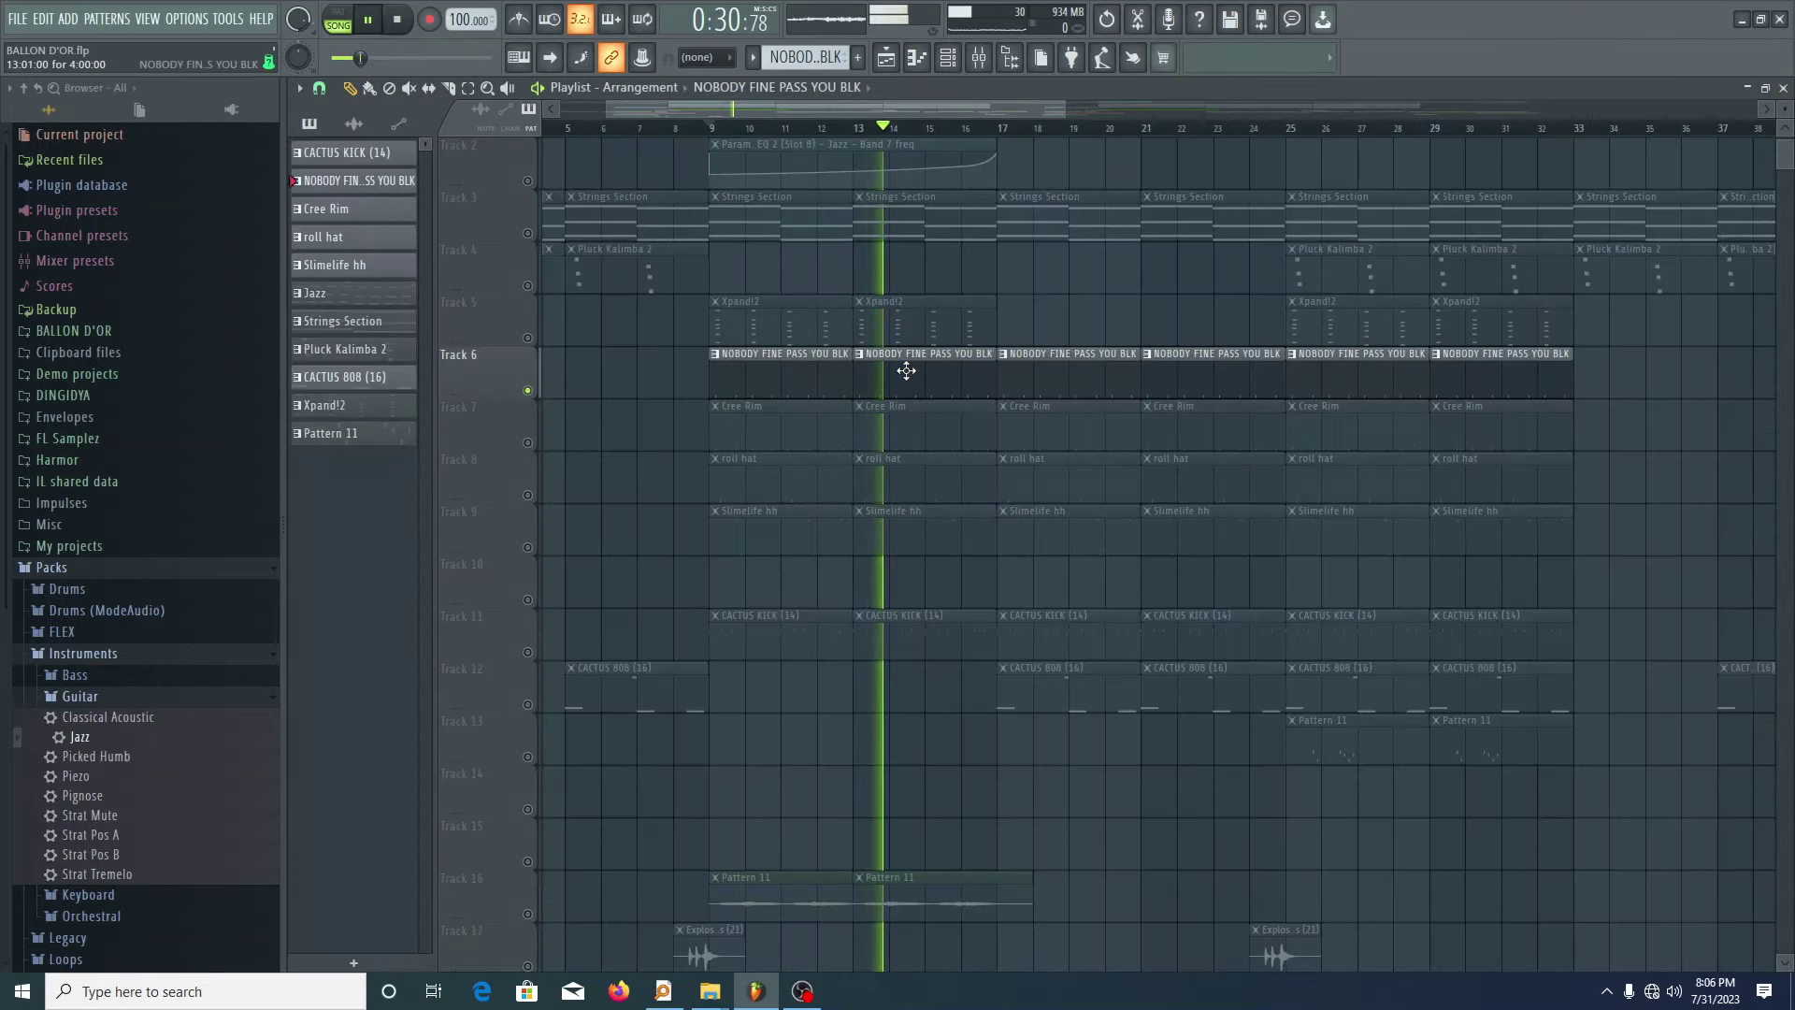
left_click(948, 61)
left_click(949, 62)
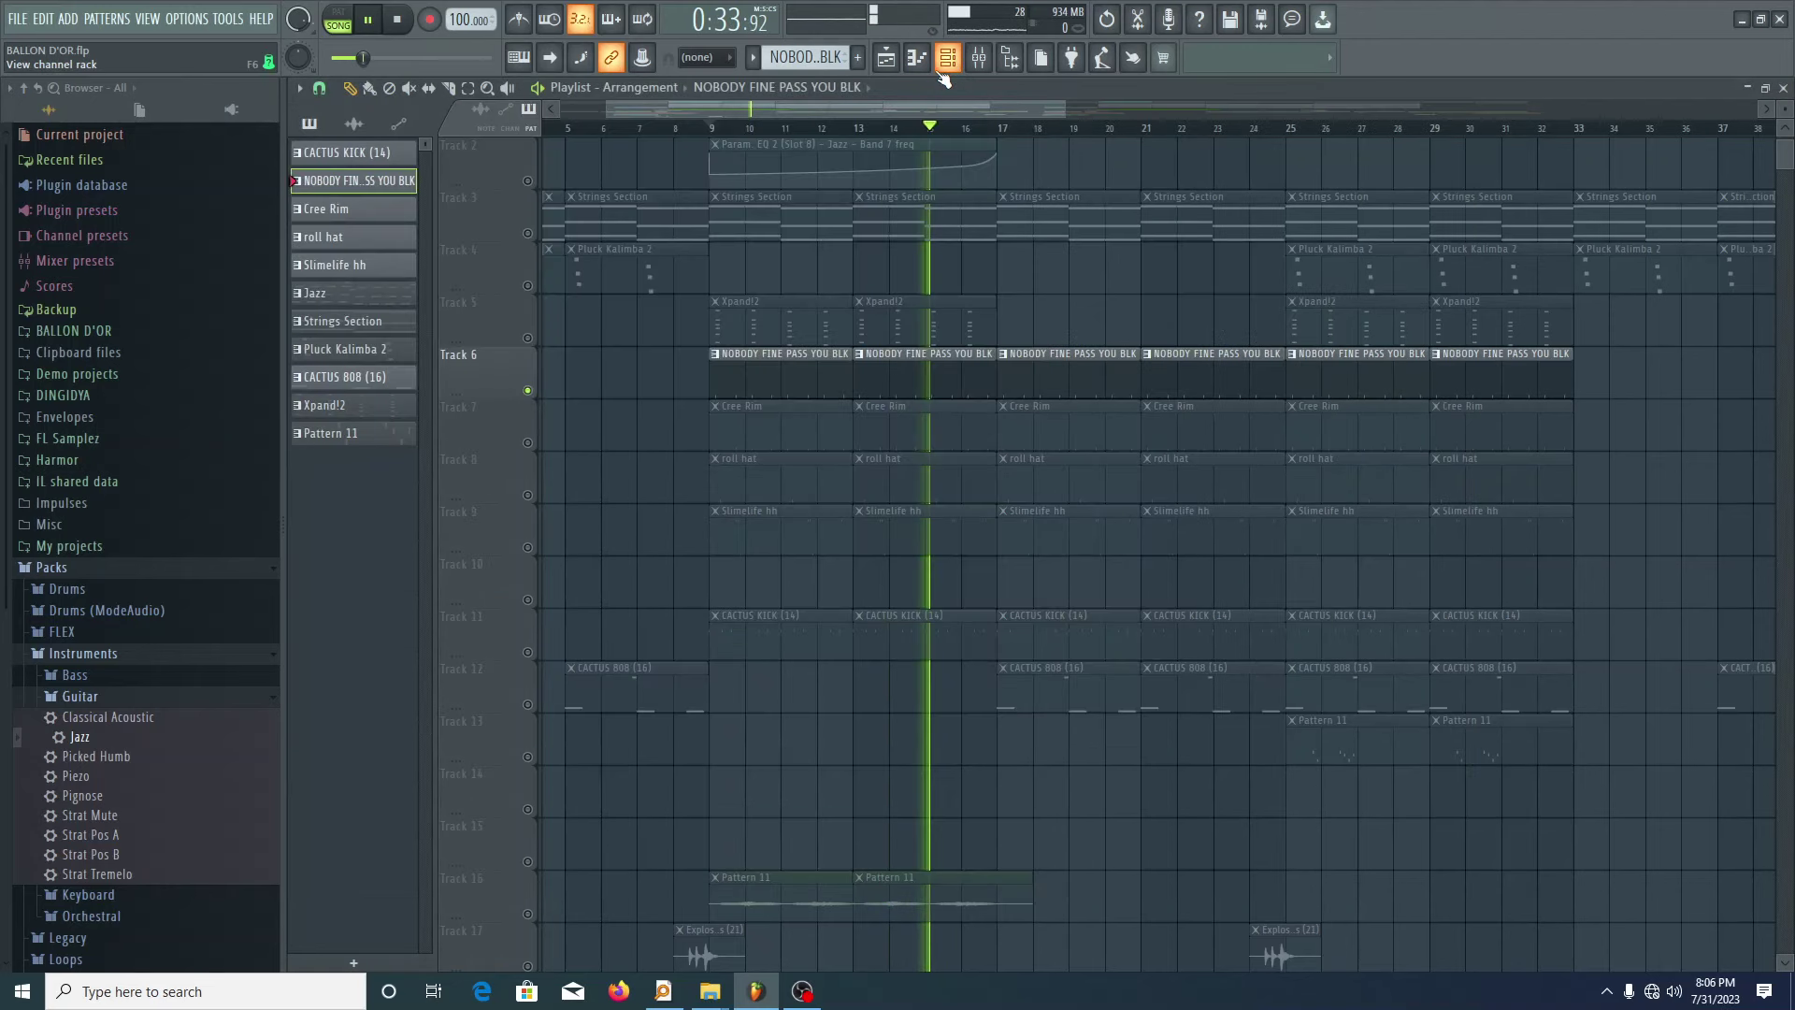
key("space")
left_click(529, 443)
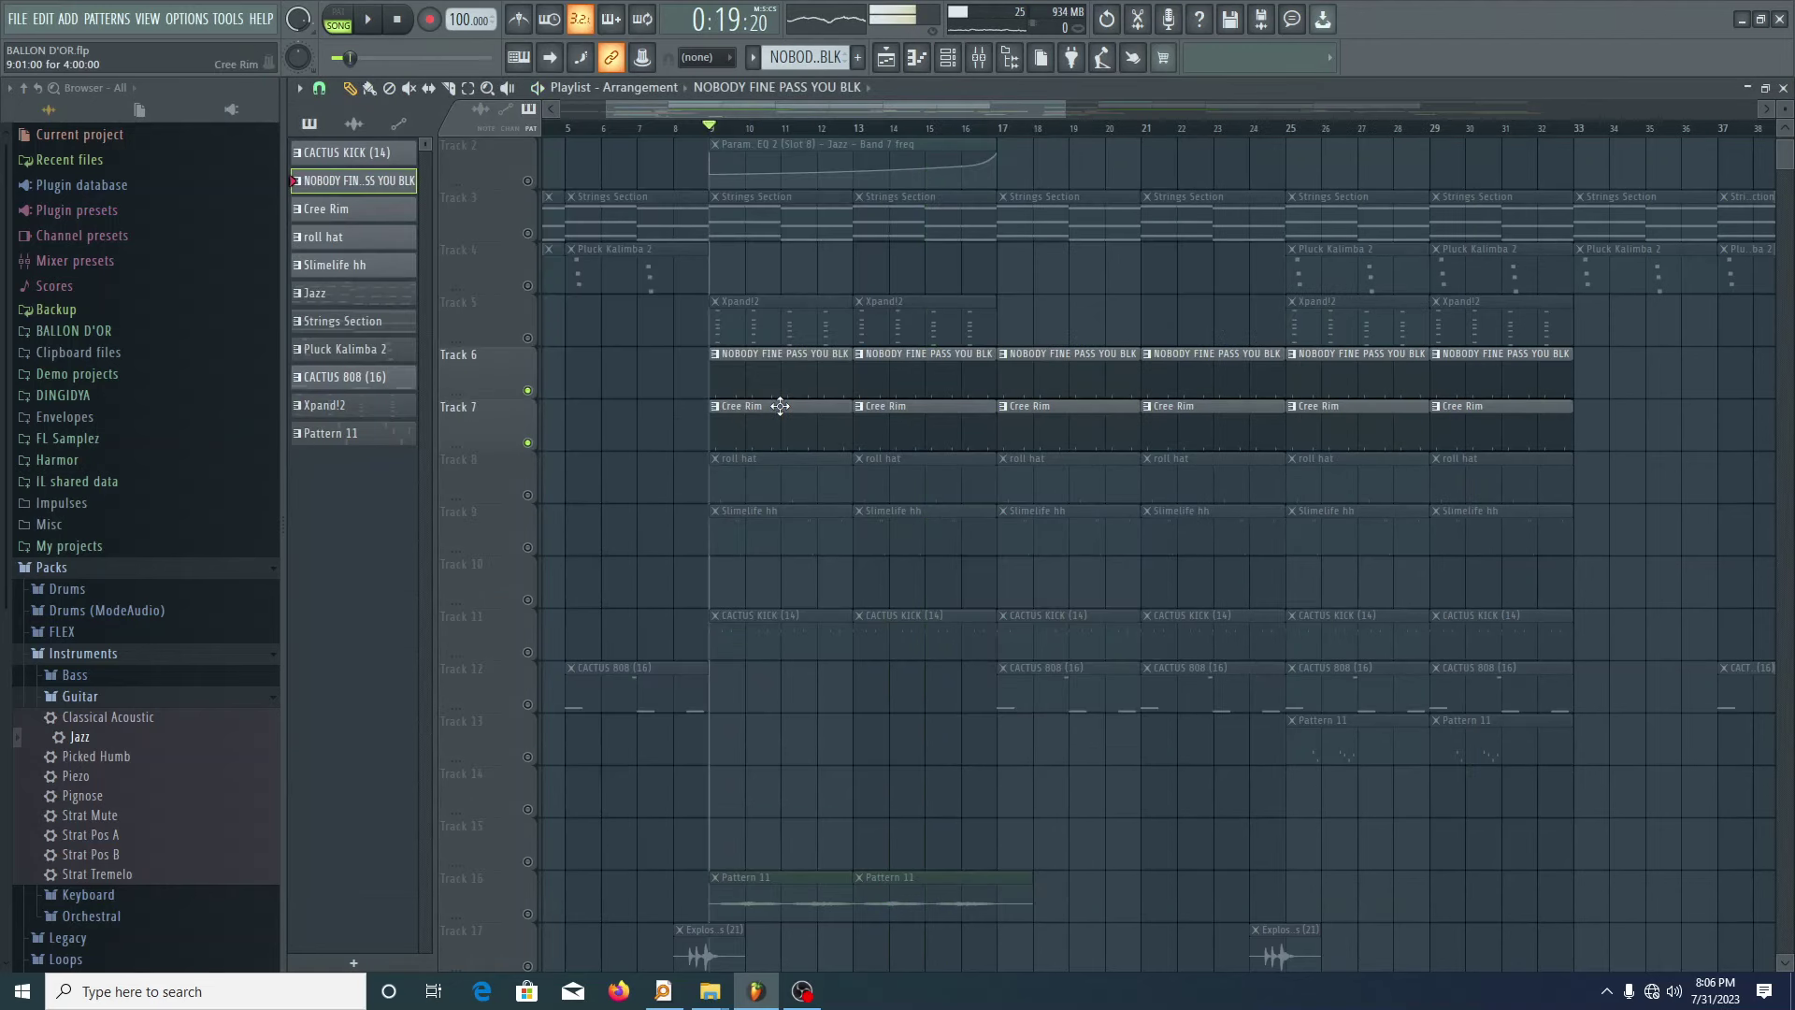
- Play from bar 9 while viewing all the Cree Rim notes, then return and stop
left_click(785, 406)
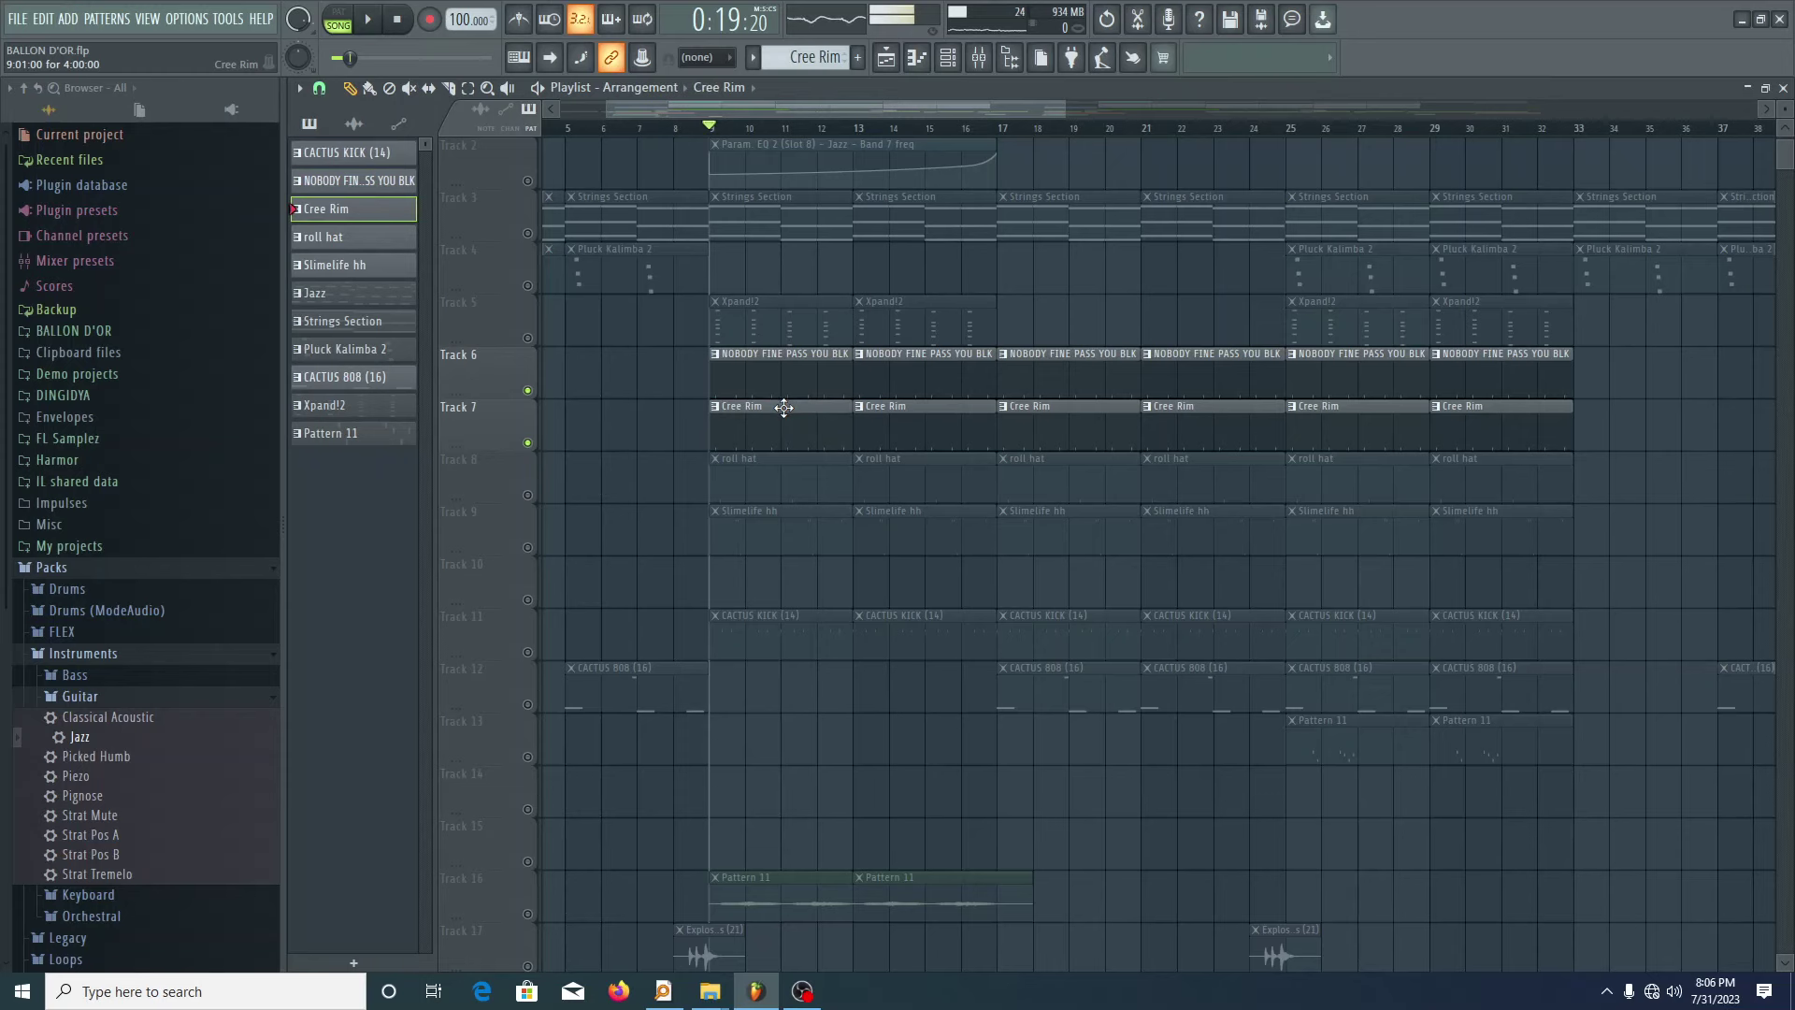
key("space")
double_click(780, 406)
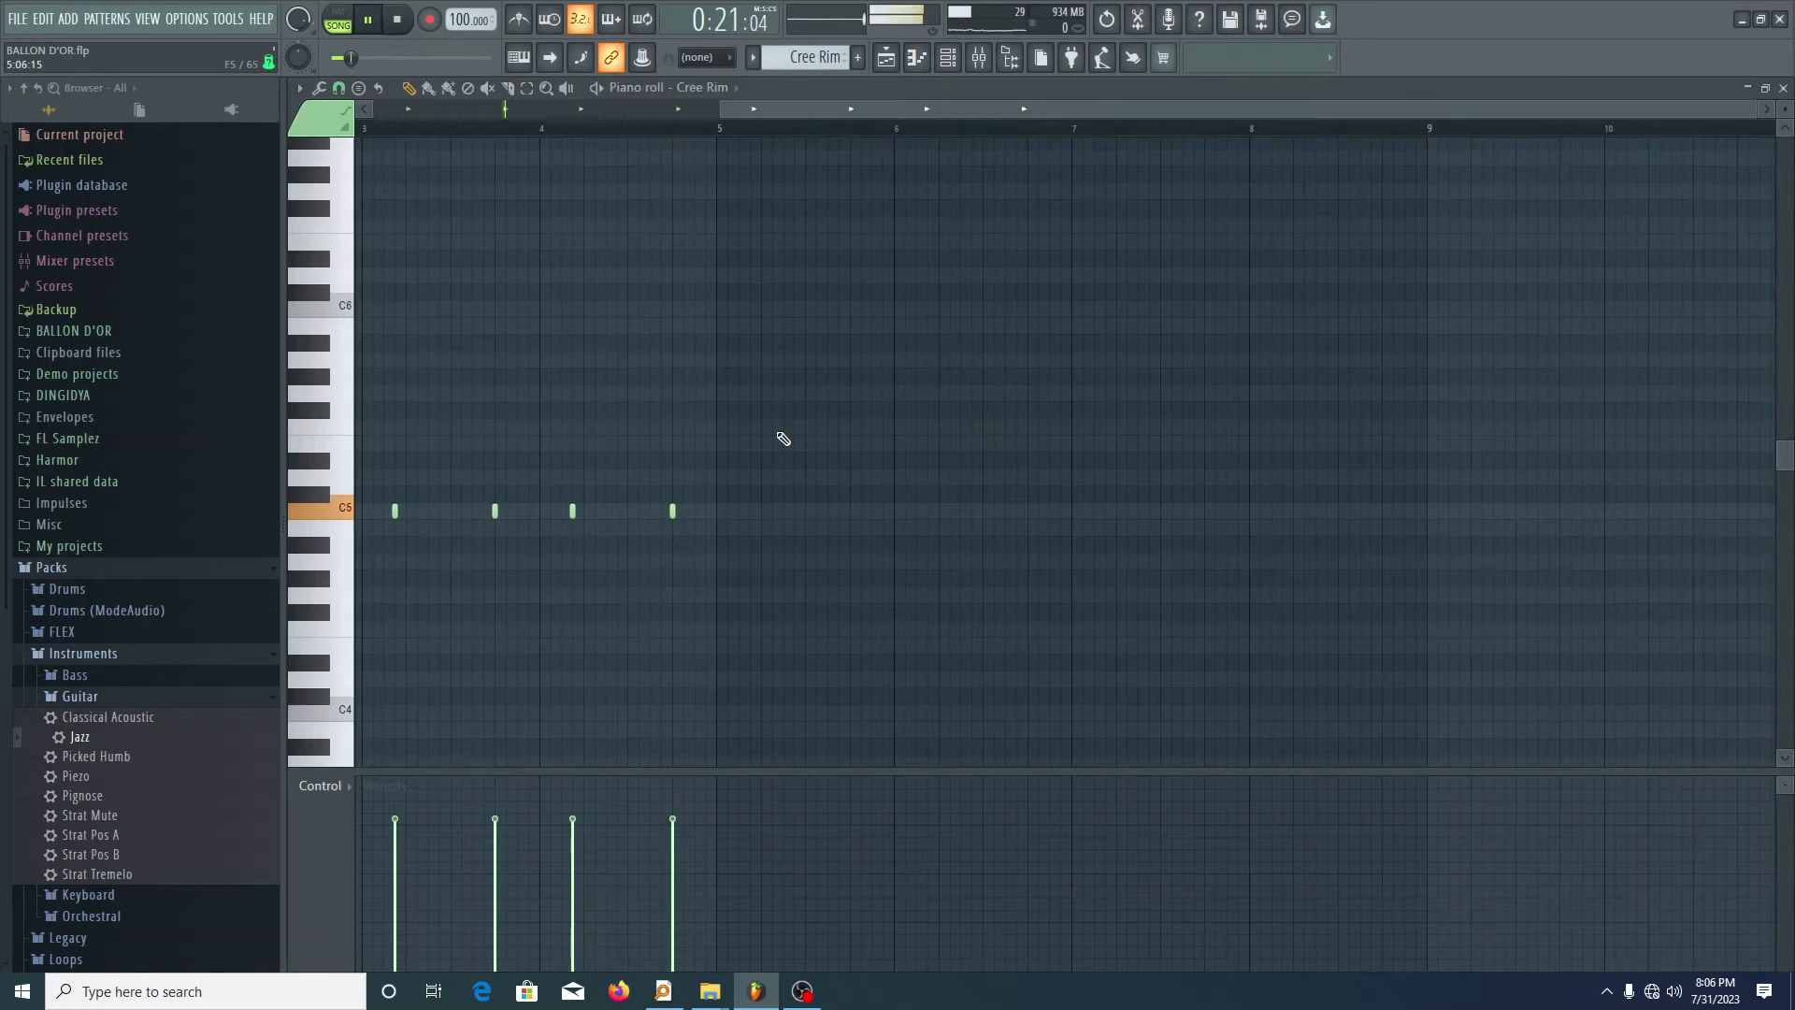
key("ctrl+b")
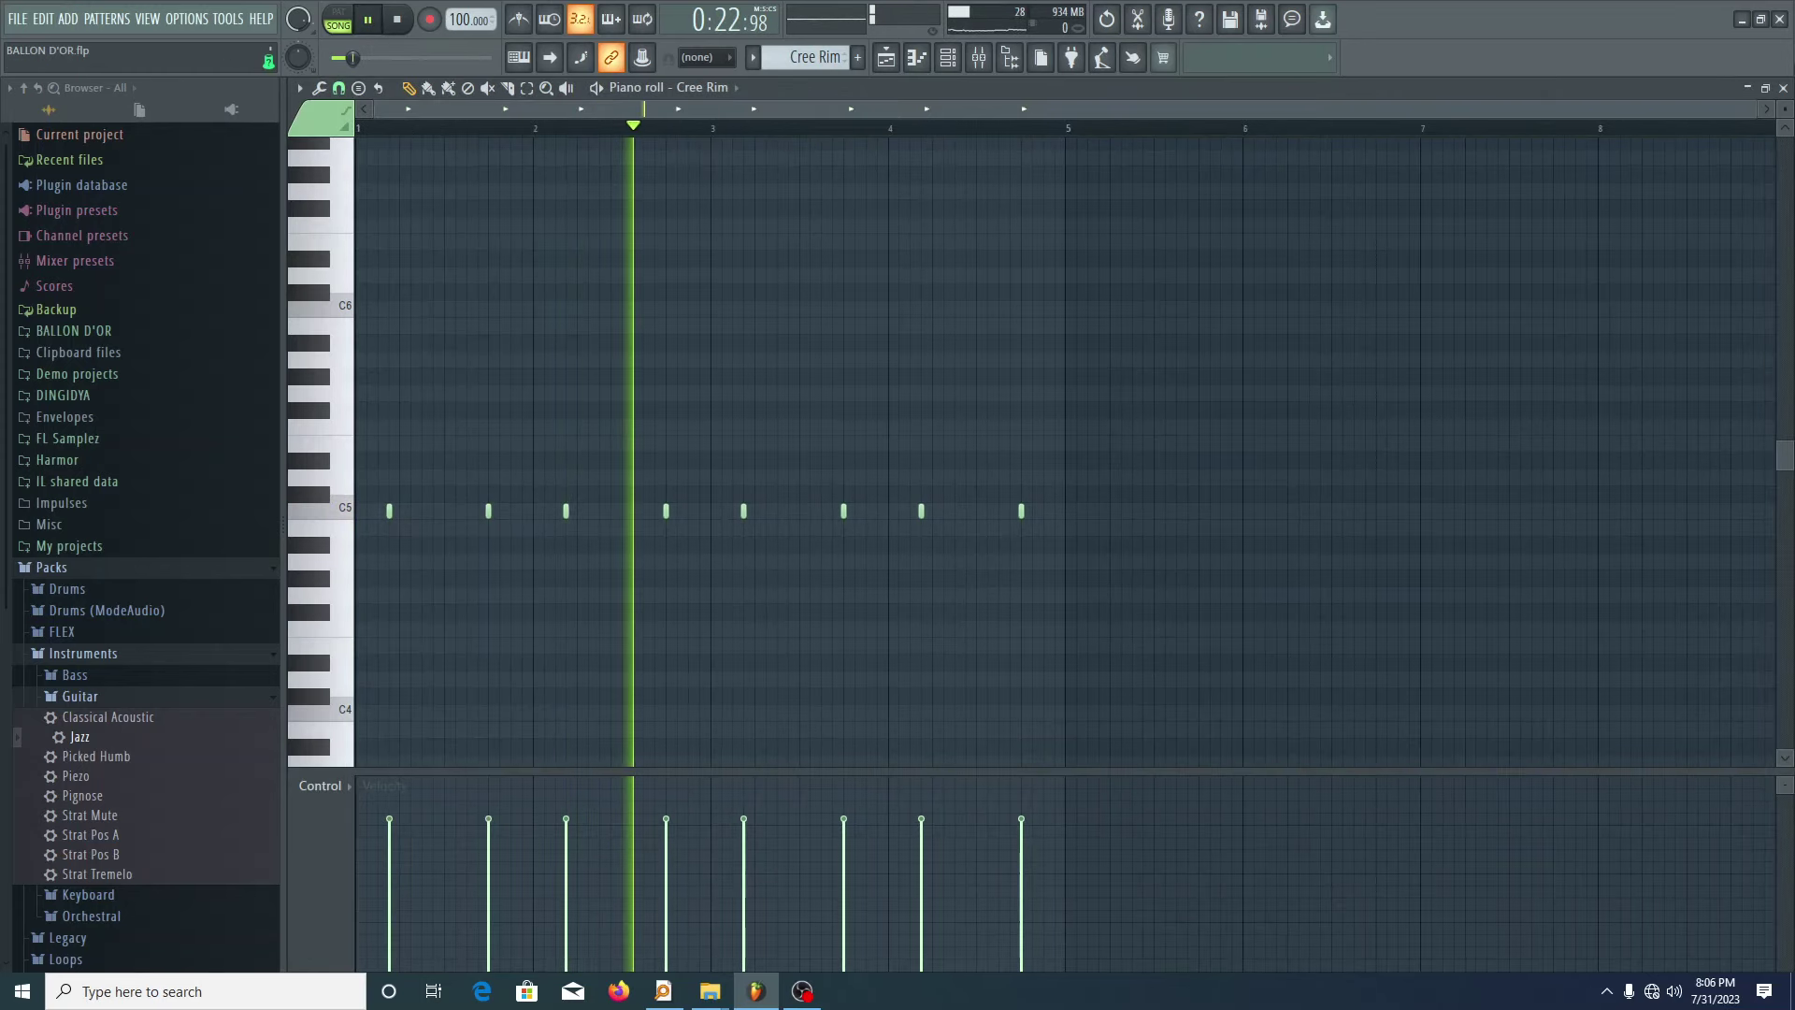
key("F5")
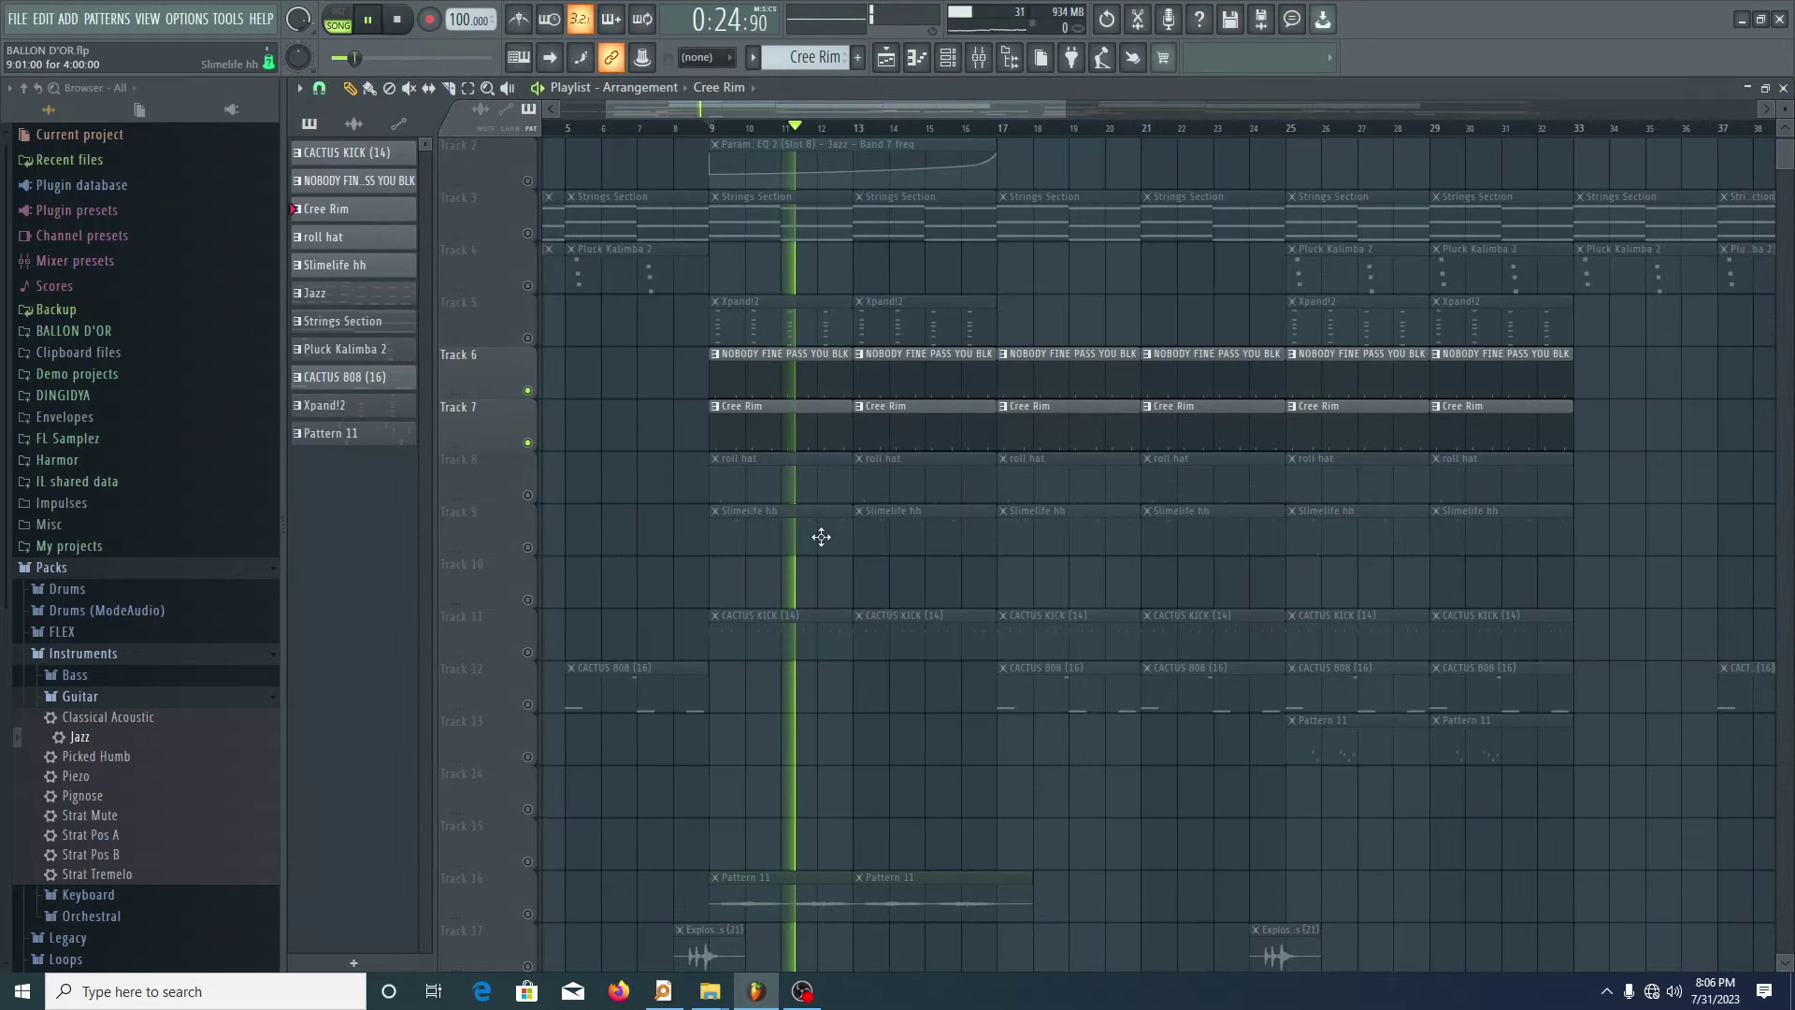
key("space")
- Unmute Track 8's roll hat and Track 9's Slimelife hh, then play from bar 9
left_click(527, 494)
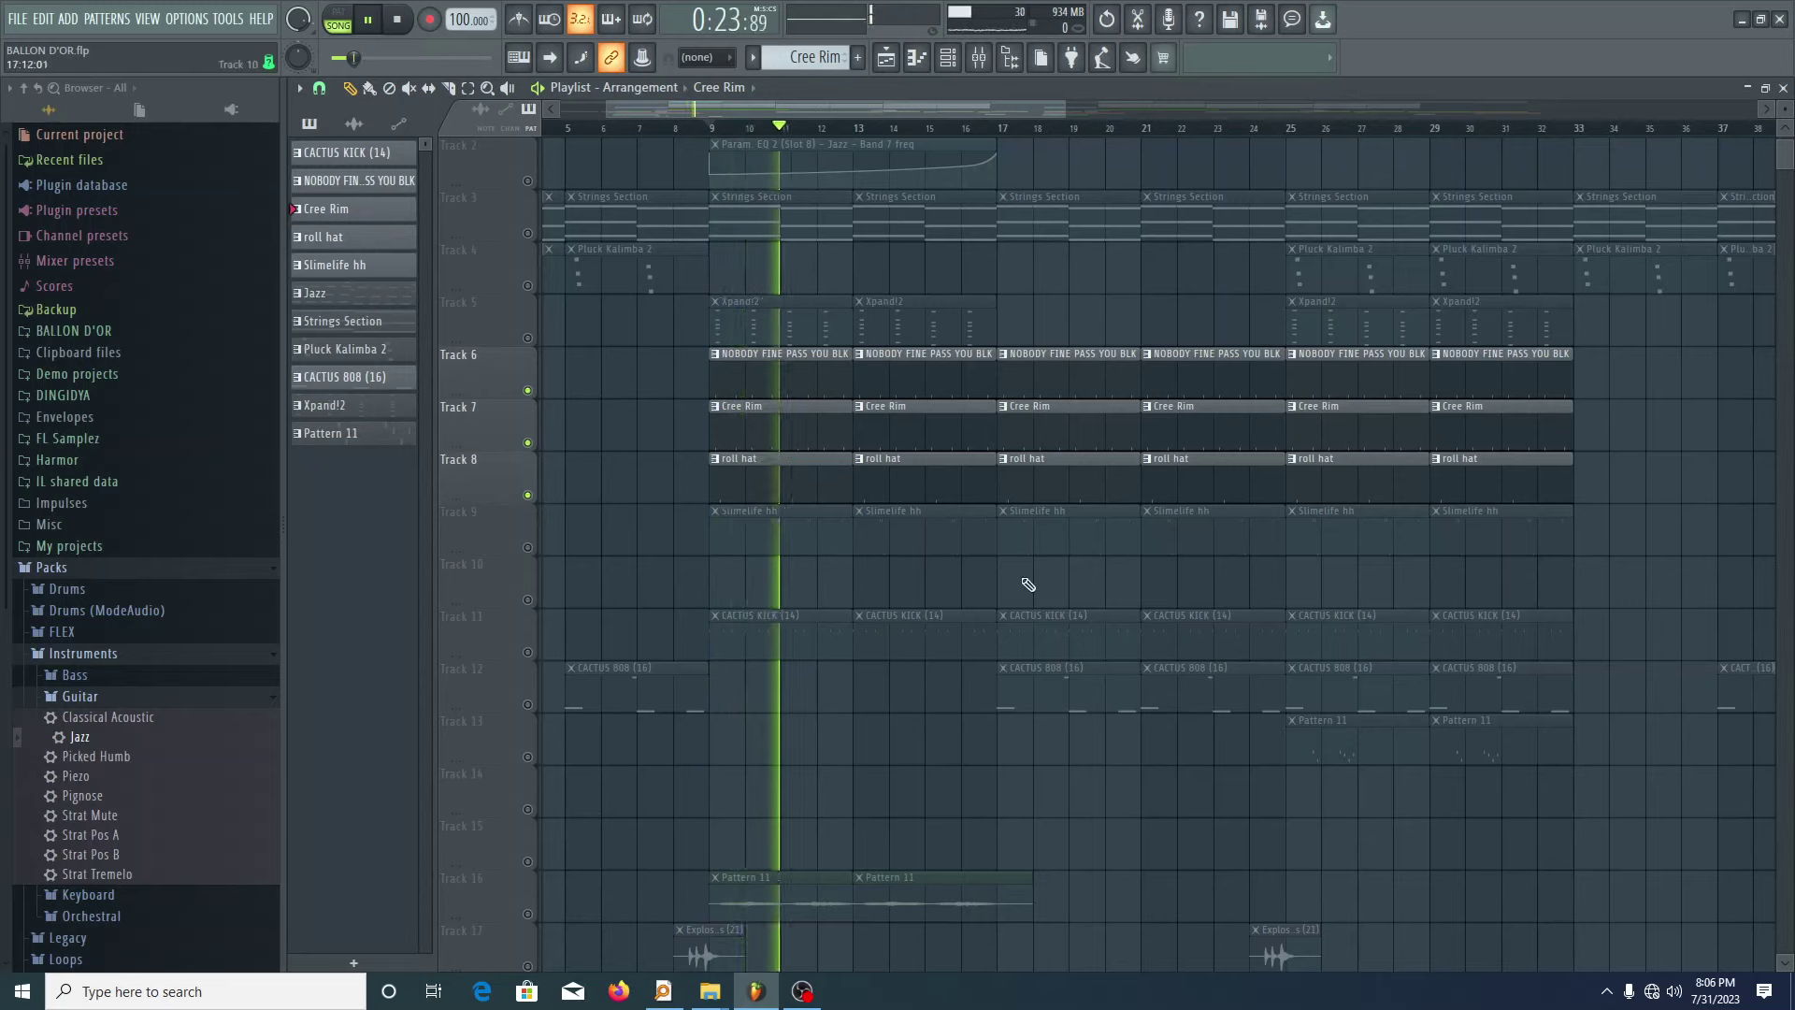
key("space")
left_click(527, 547)
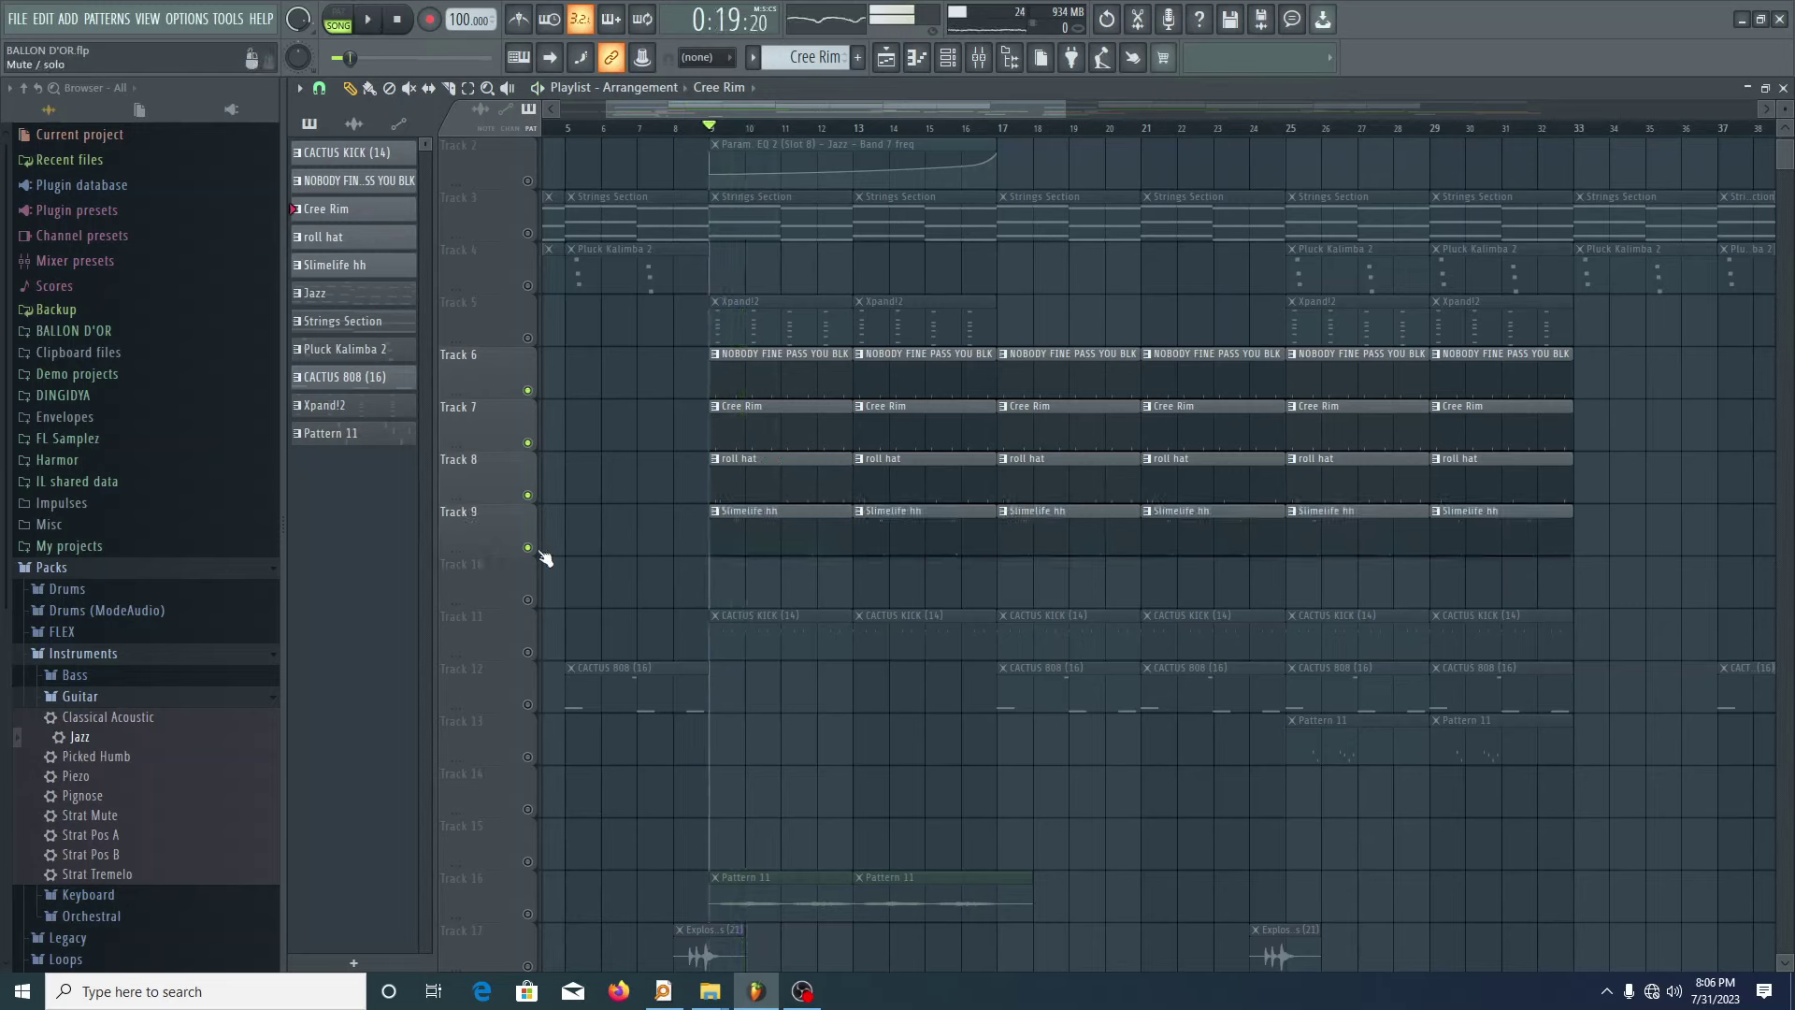
key("space")
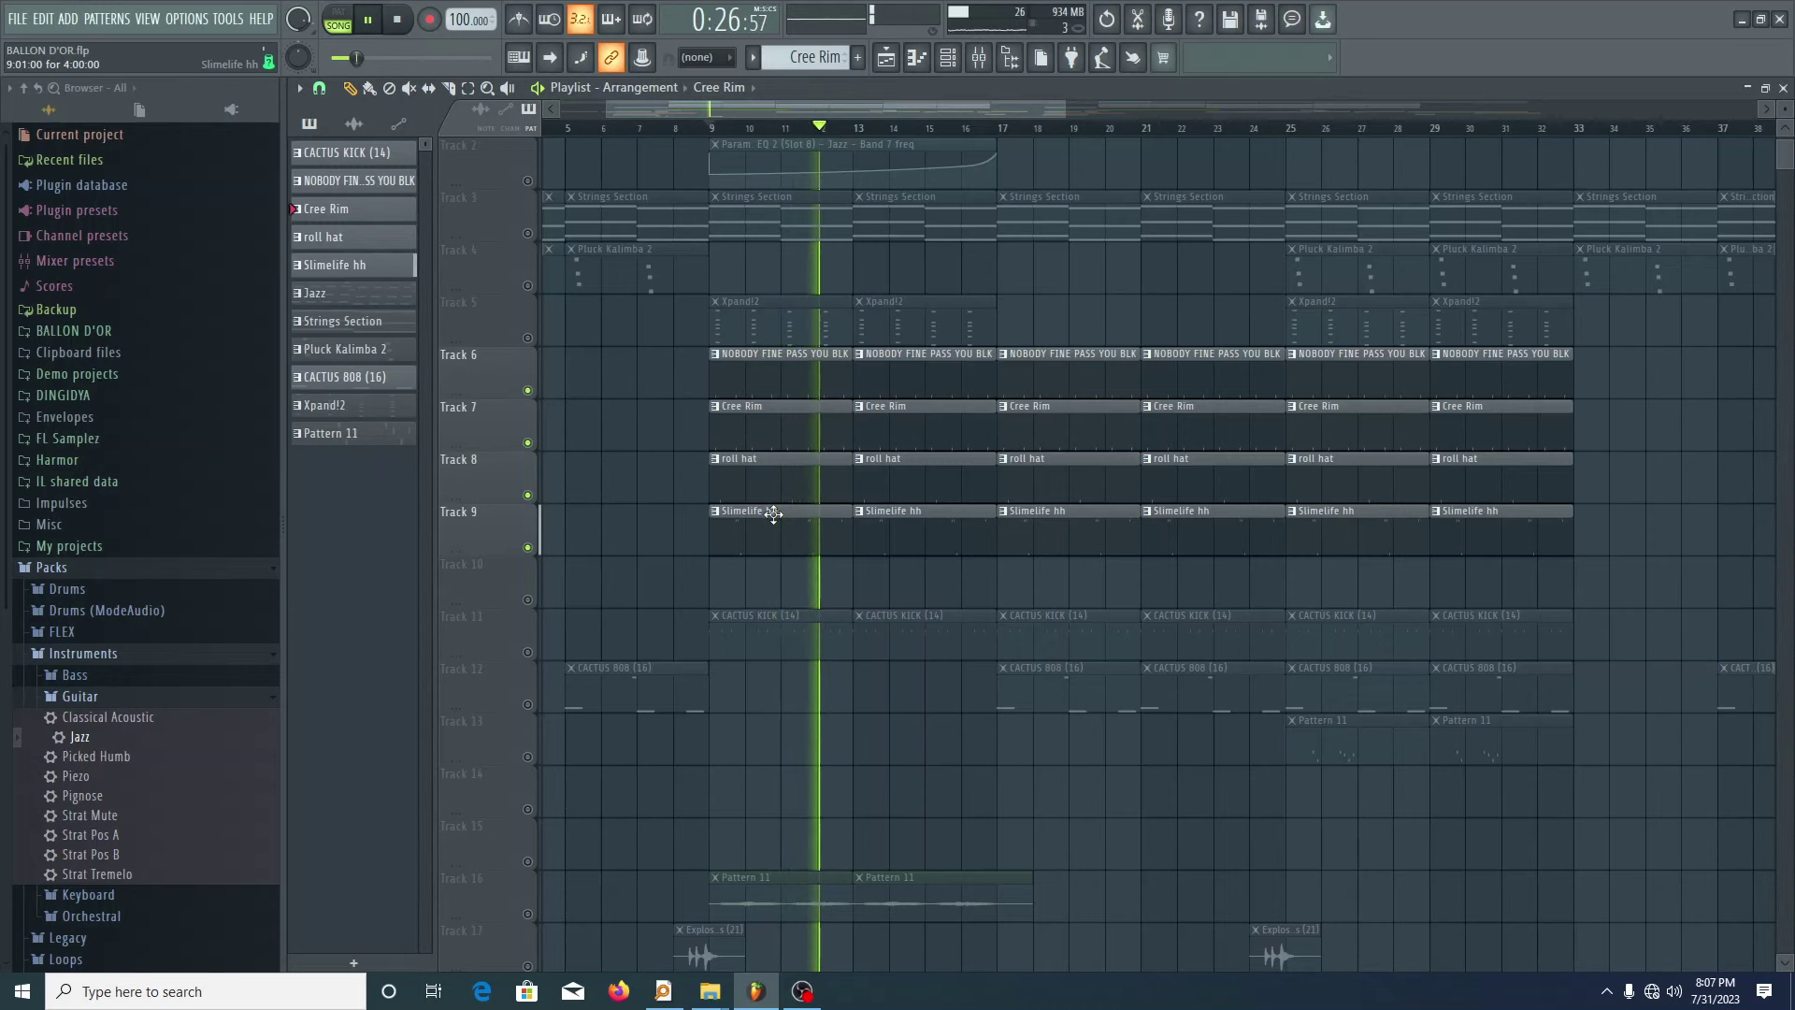
- Unmute Track 11's CACTUS KICK and play it from bar 9, then stop
scroll(935, 570, "down", 3)
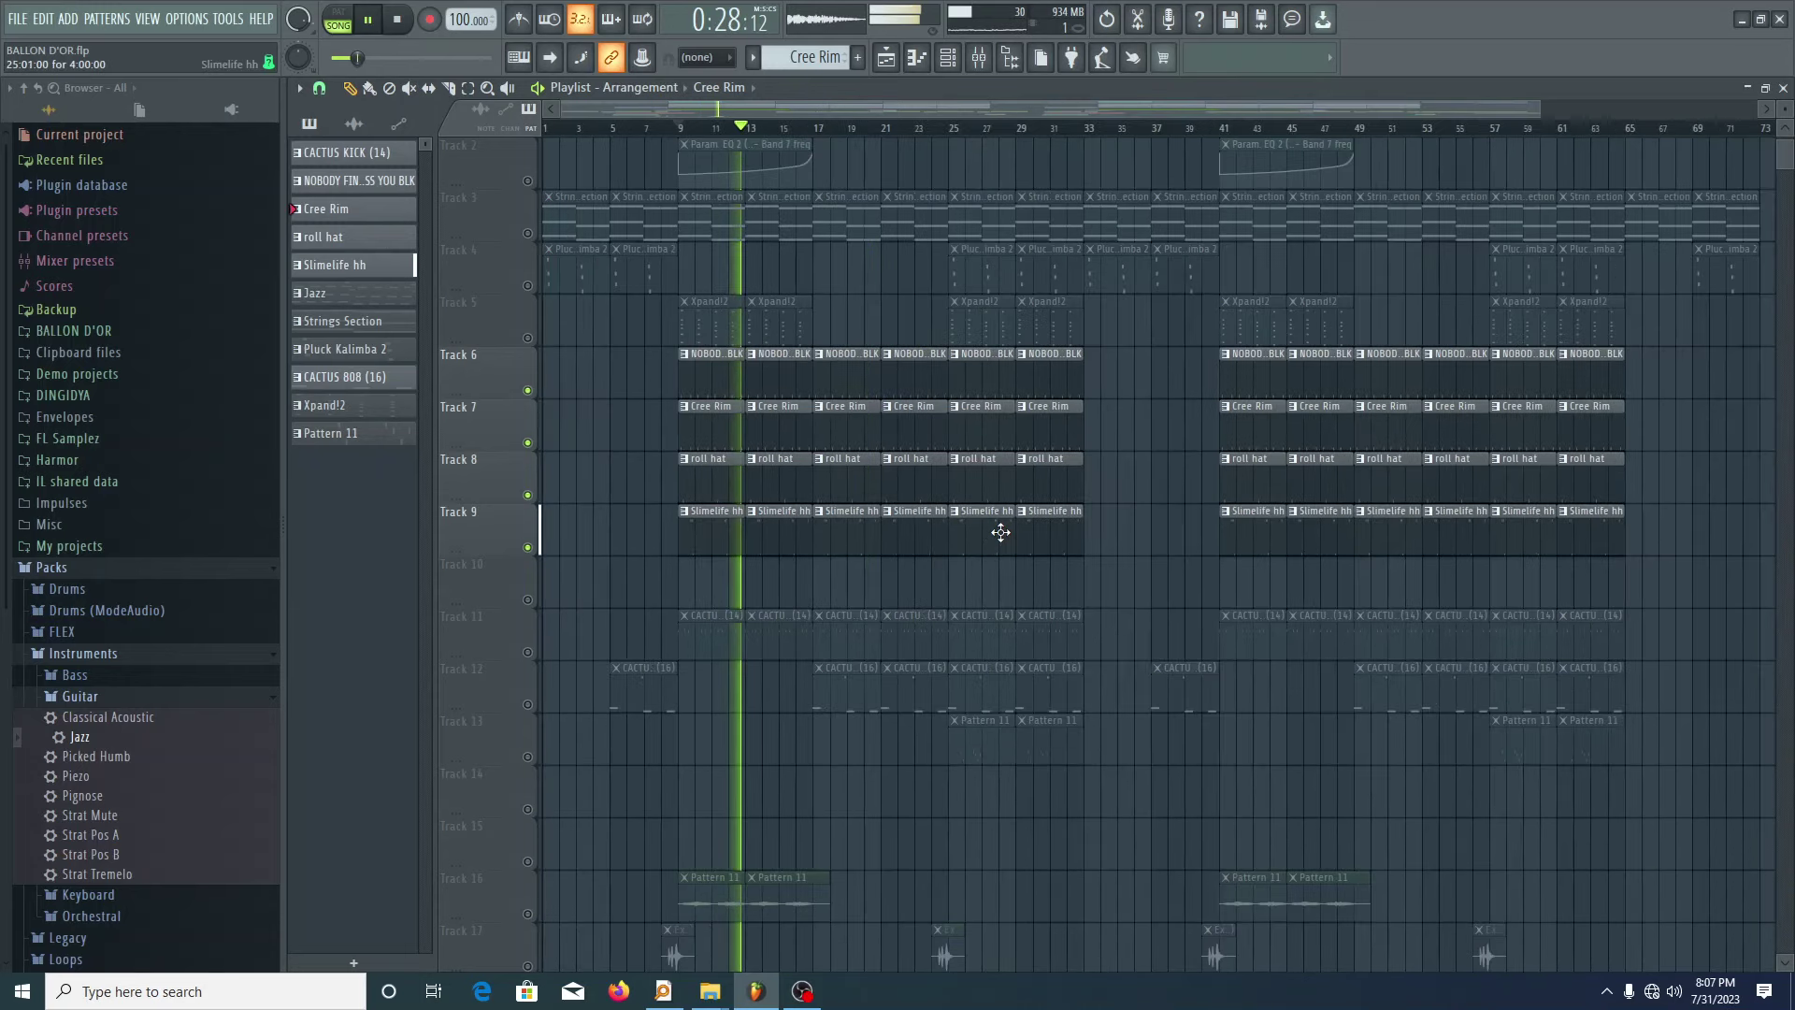
key("space")
scroll(668, 570, "up", 3)
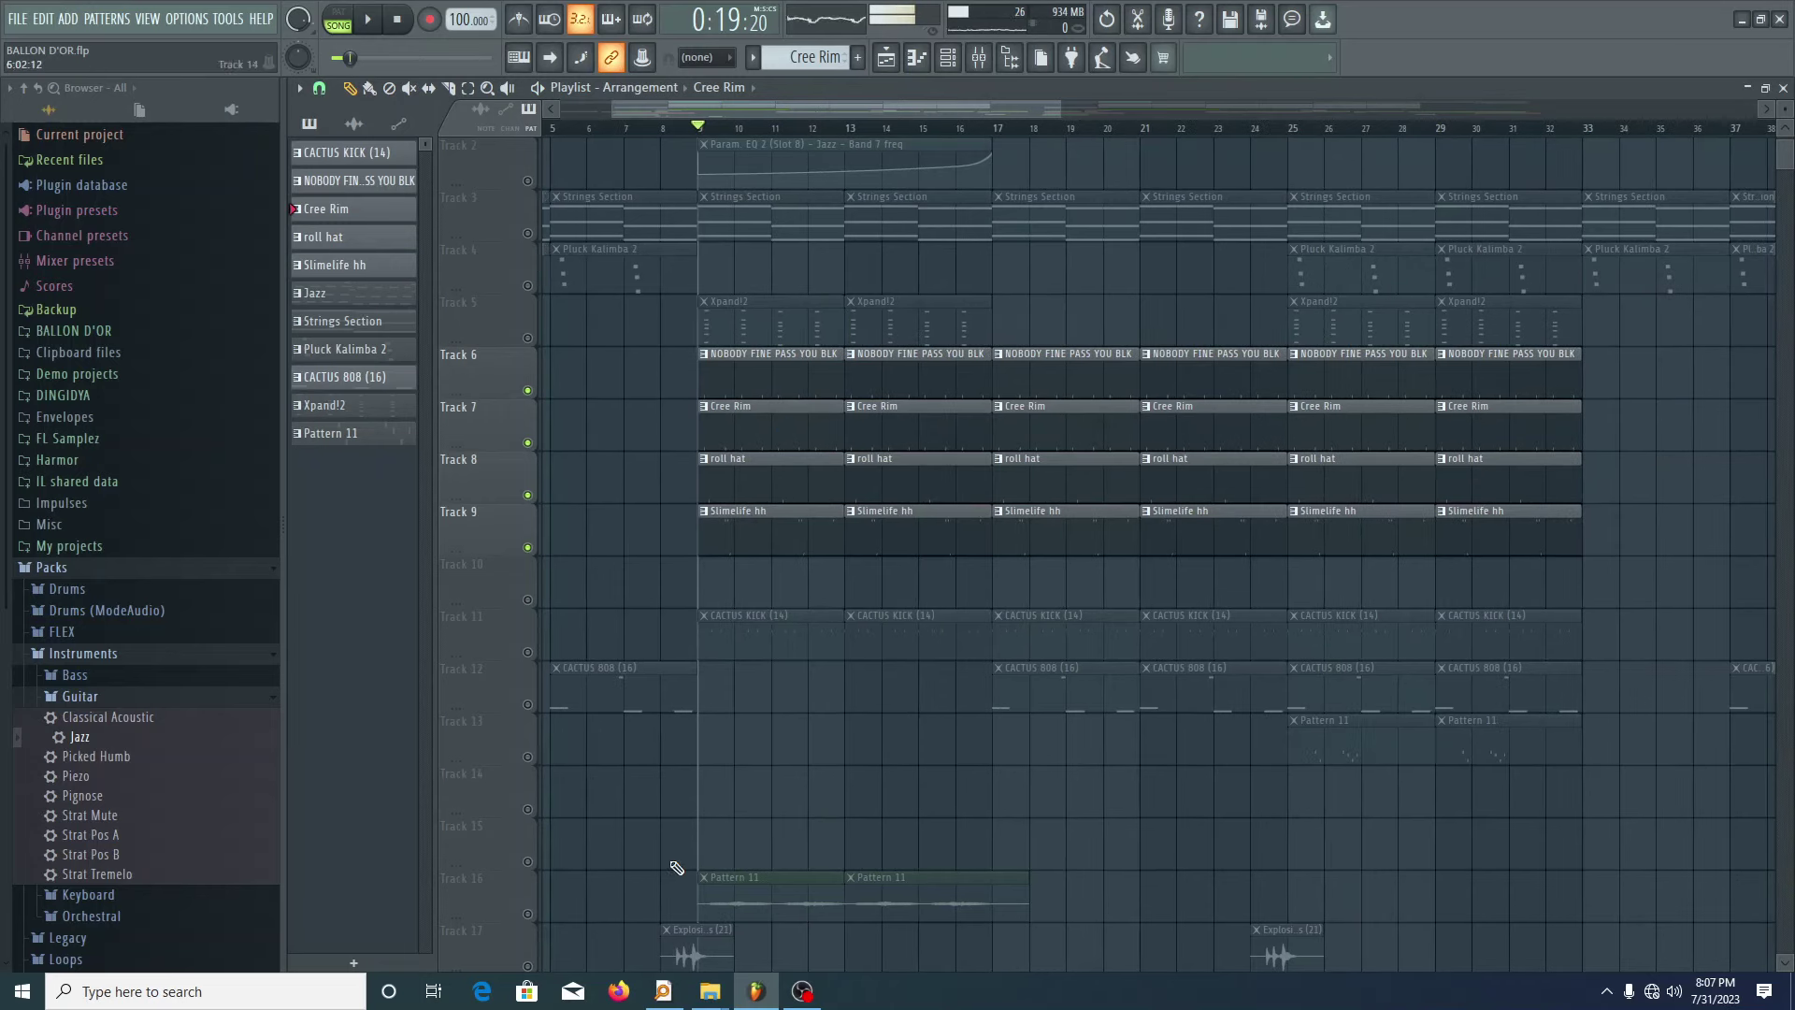
left_click(527, 652)
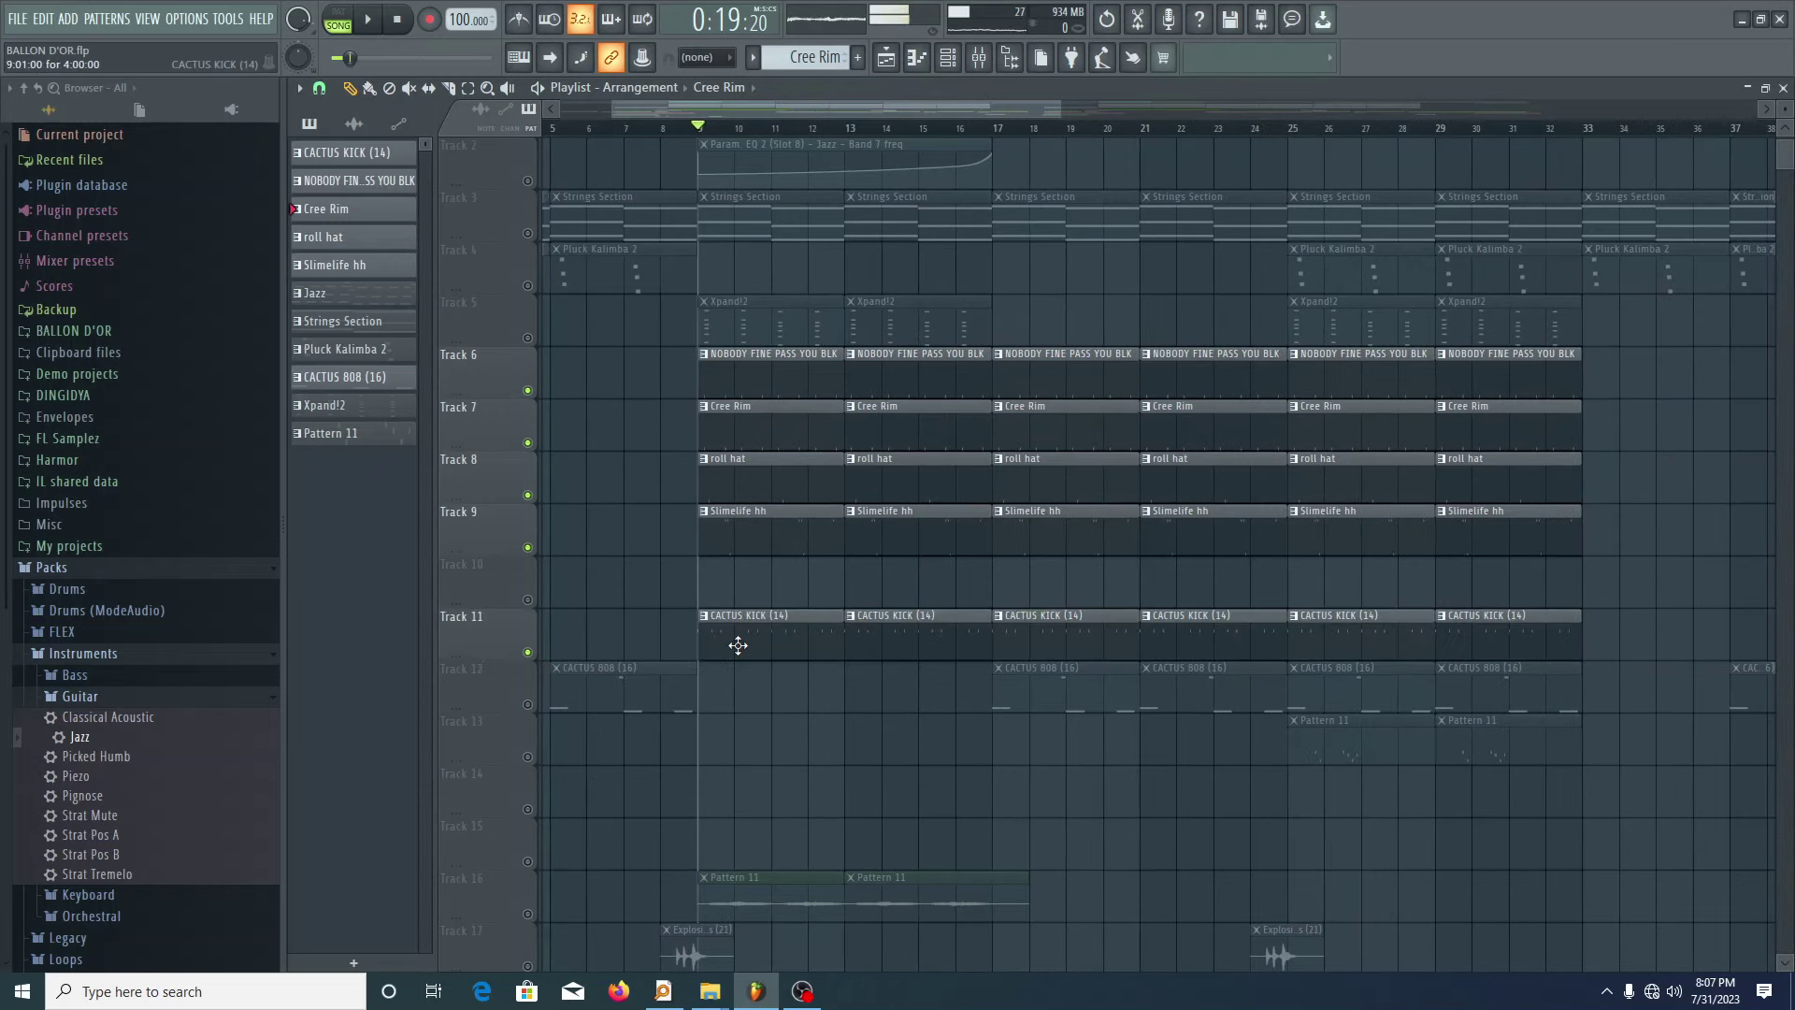
key("space")
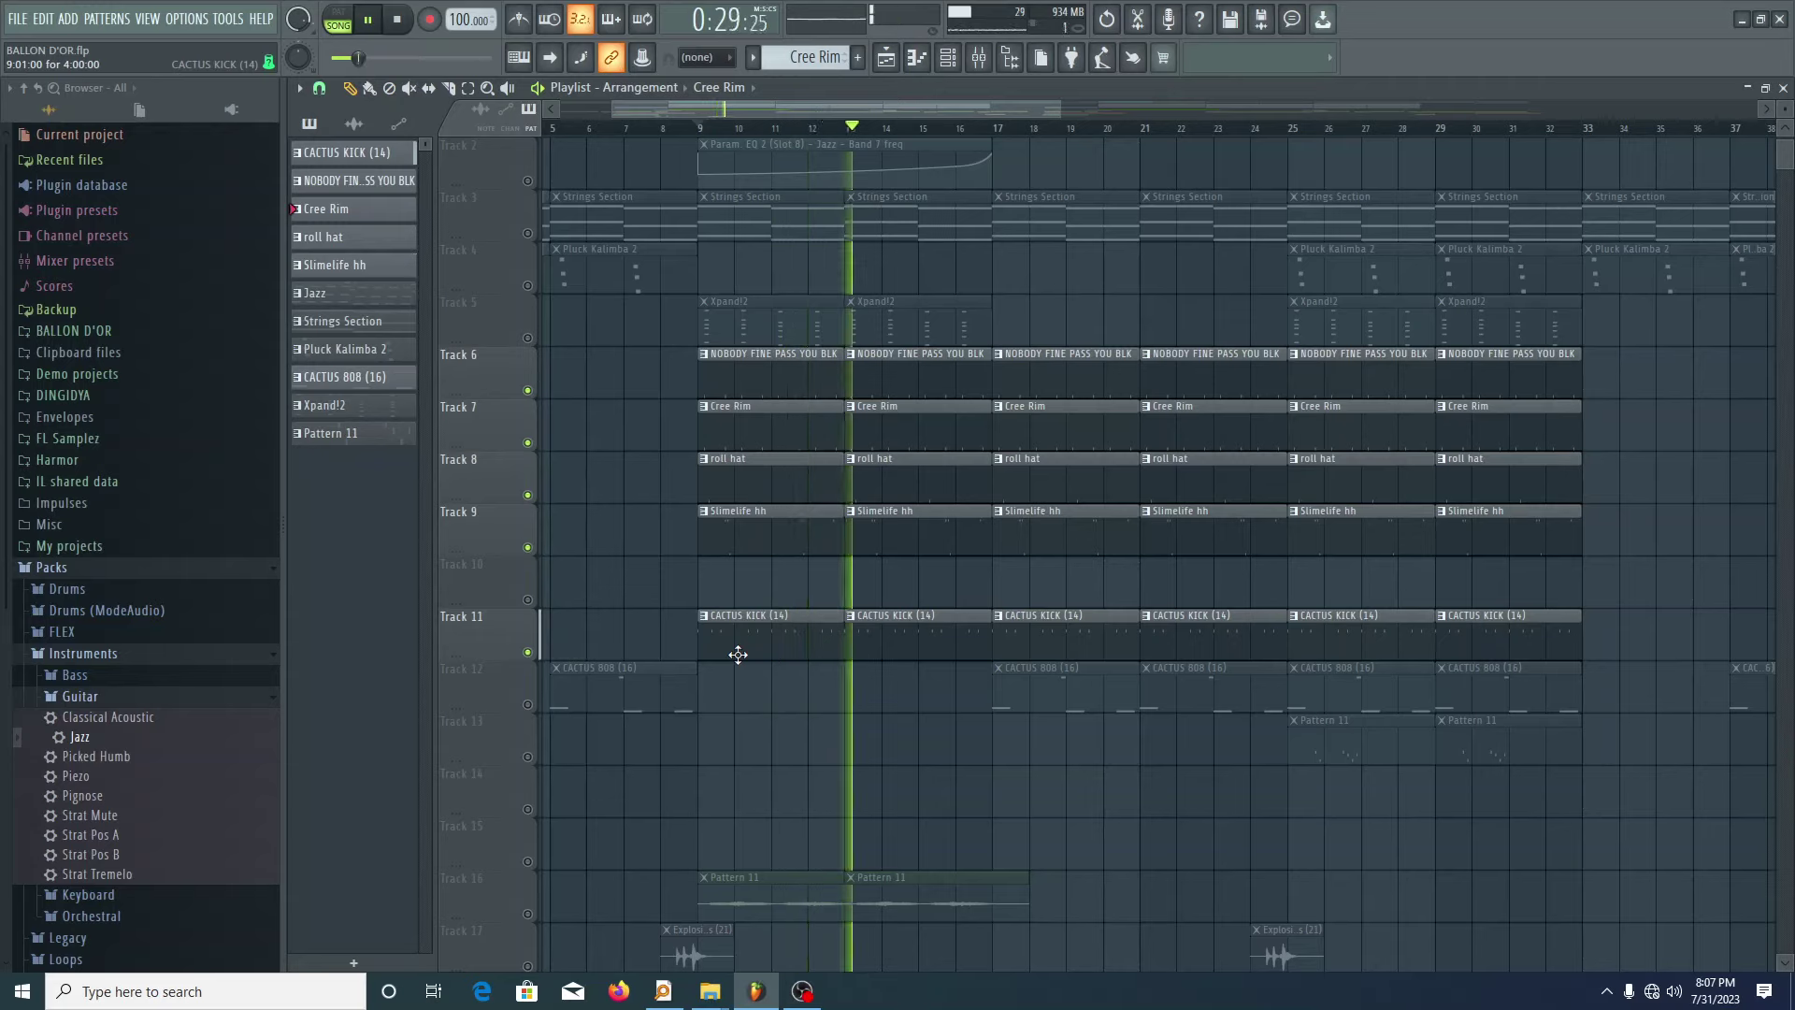
key("space")
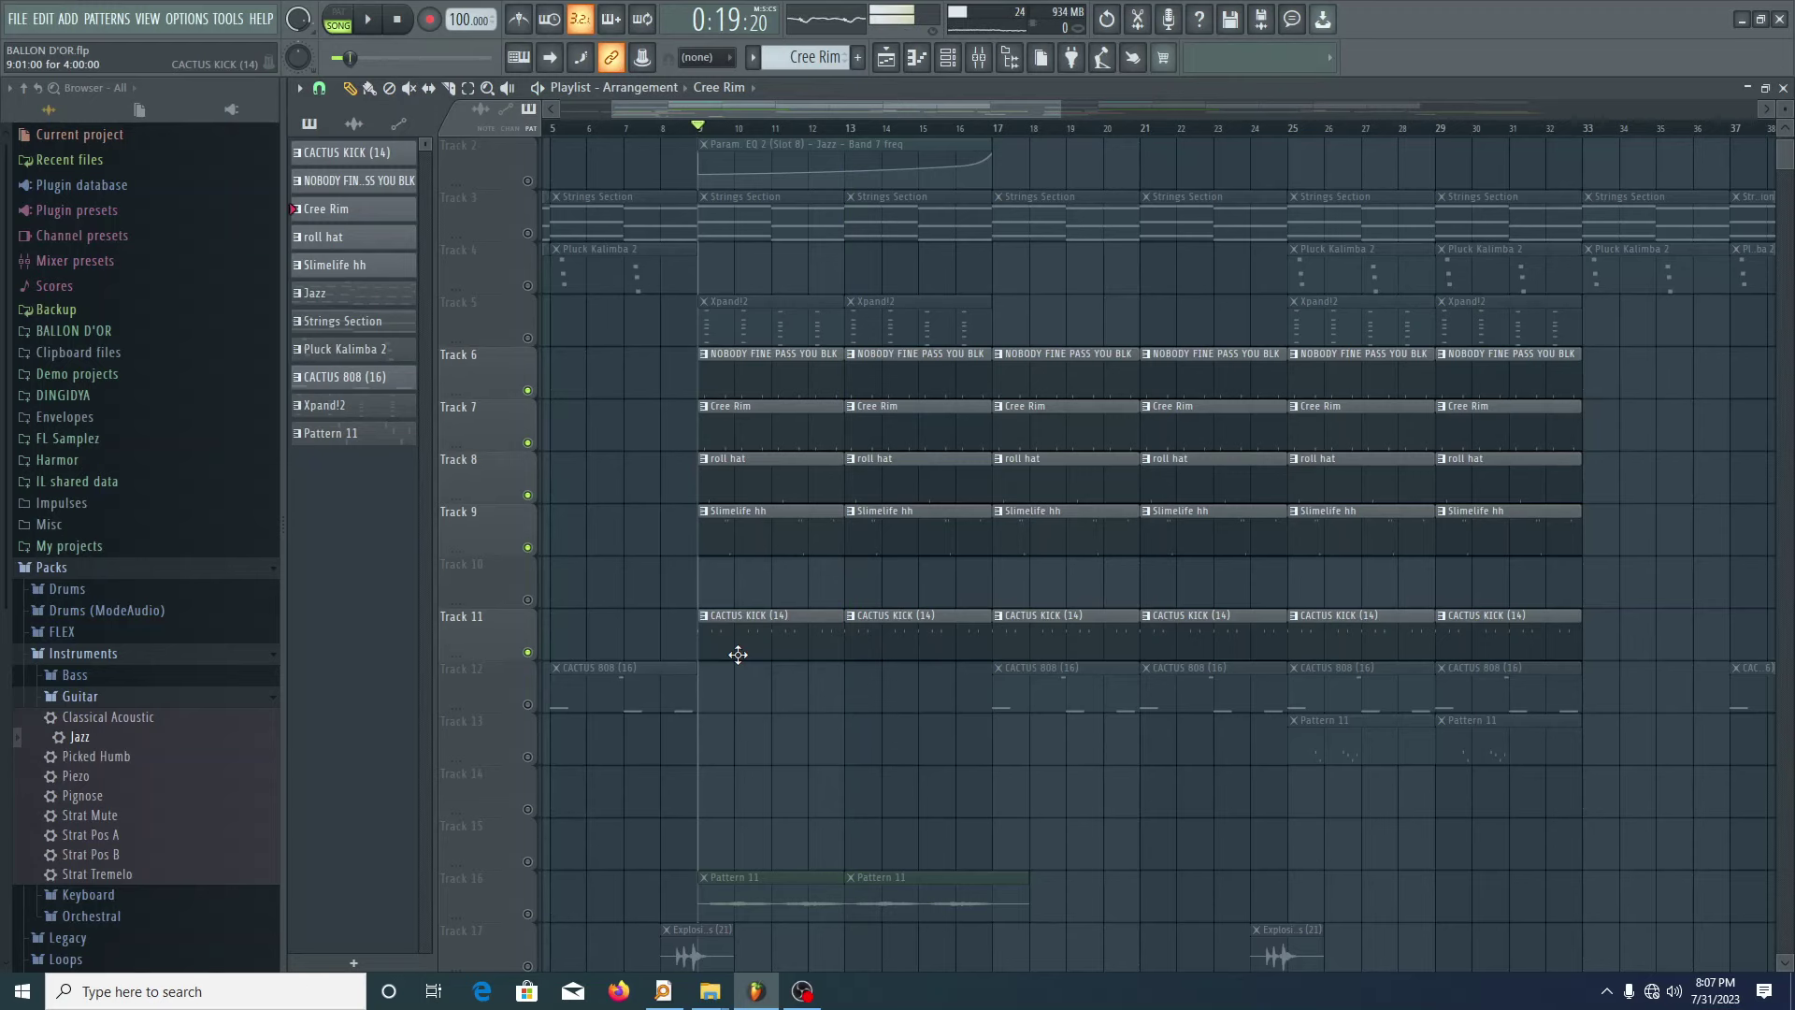
- Play from bar 17 and select the CACTUS 808 (16) pattern
scroll(737, 649, "down", 4)
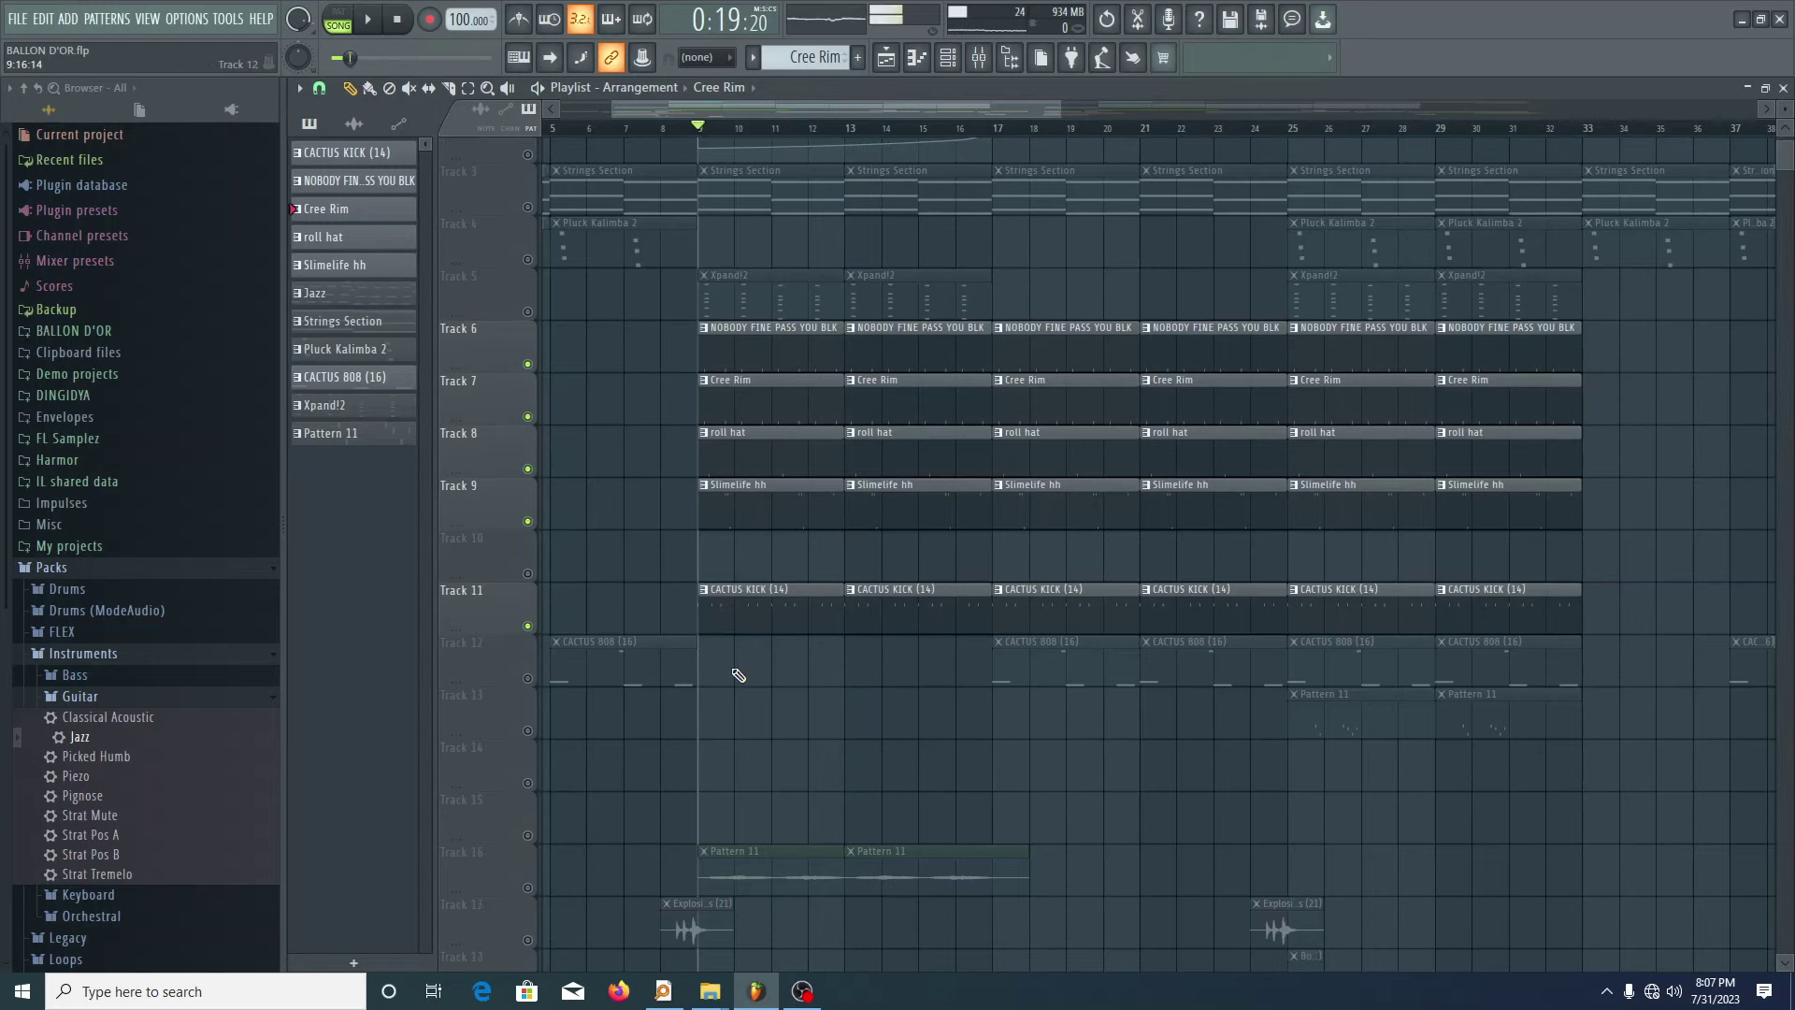
scroll(773, 673, "down", 3)
scroll(810, 148, "up", 2)
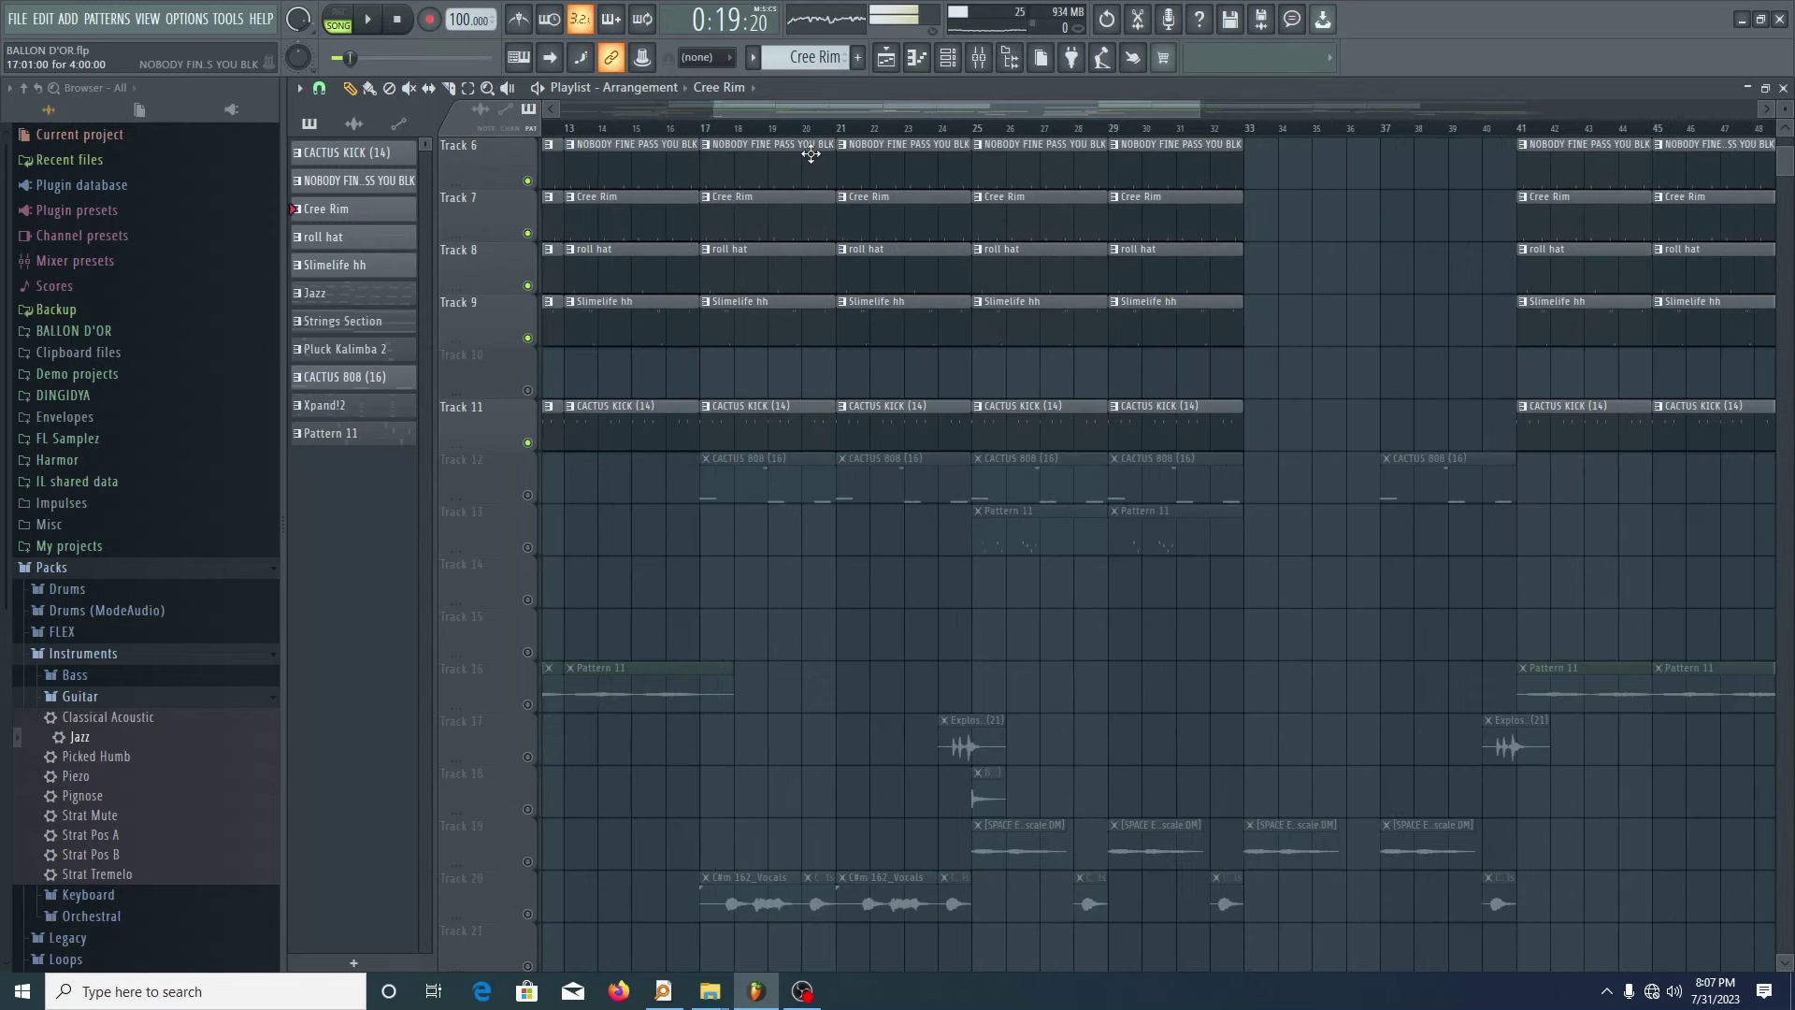
left_click(708, 130)
scroll(725, 492, "down", 2)
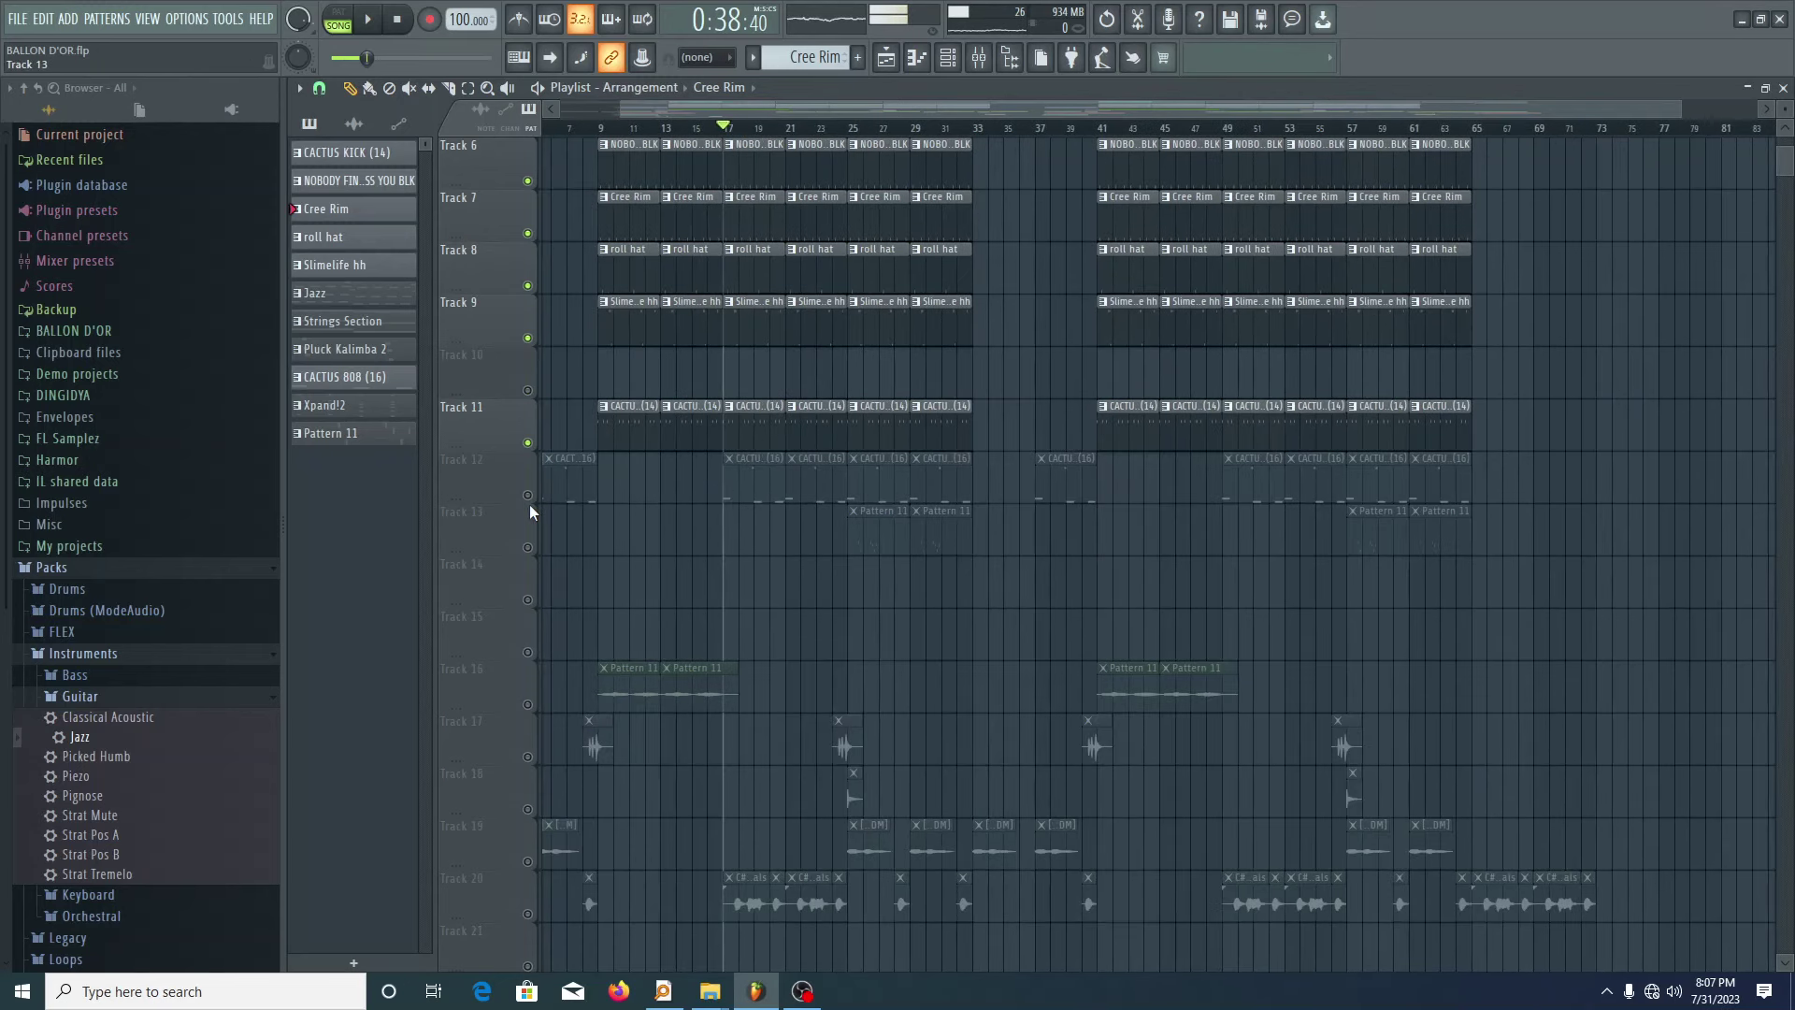
scroll(714, 569, "up", 3)
scroll(747, 636, "up", 3)
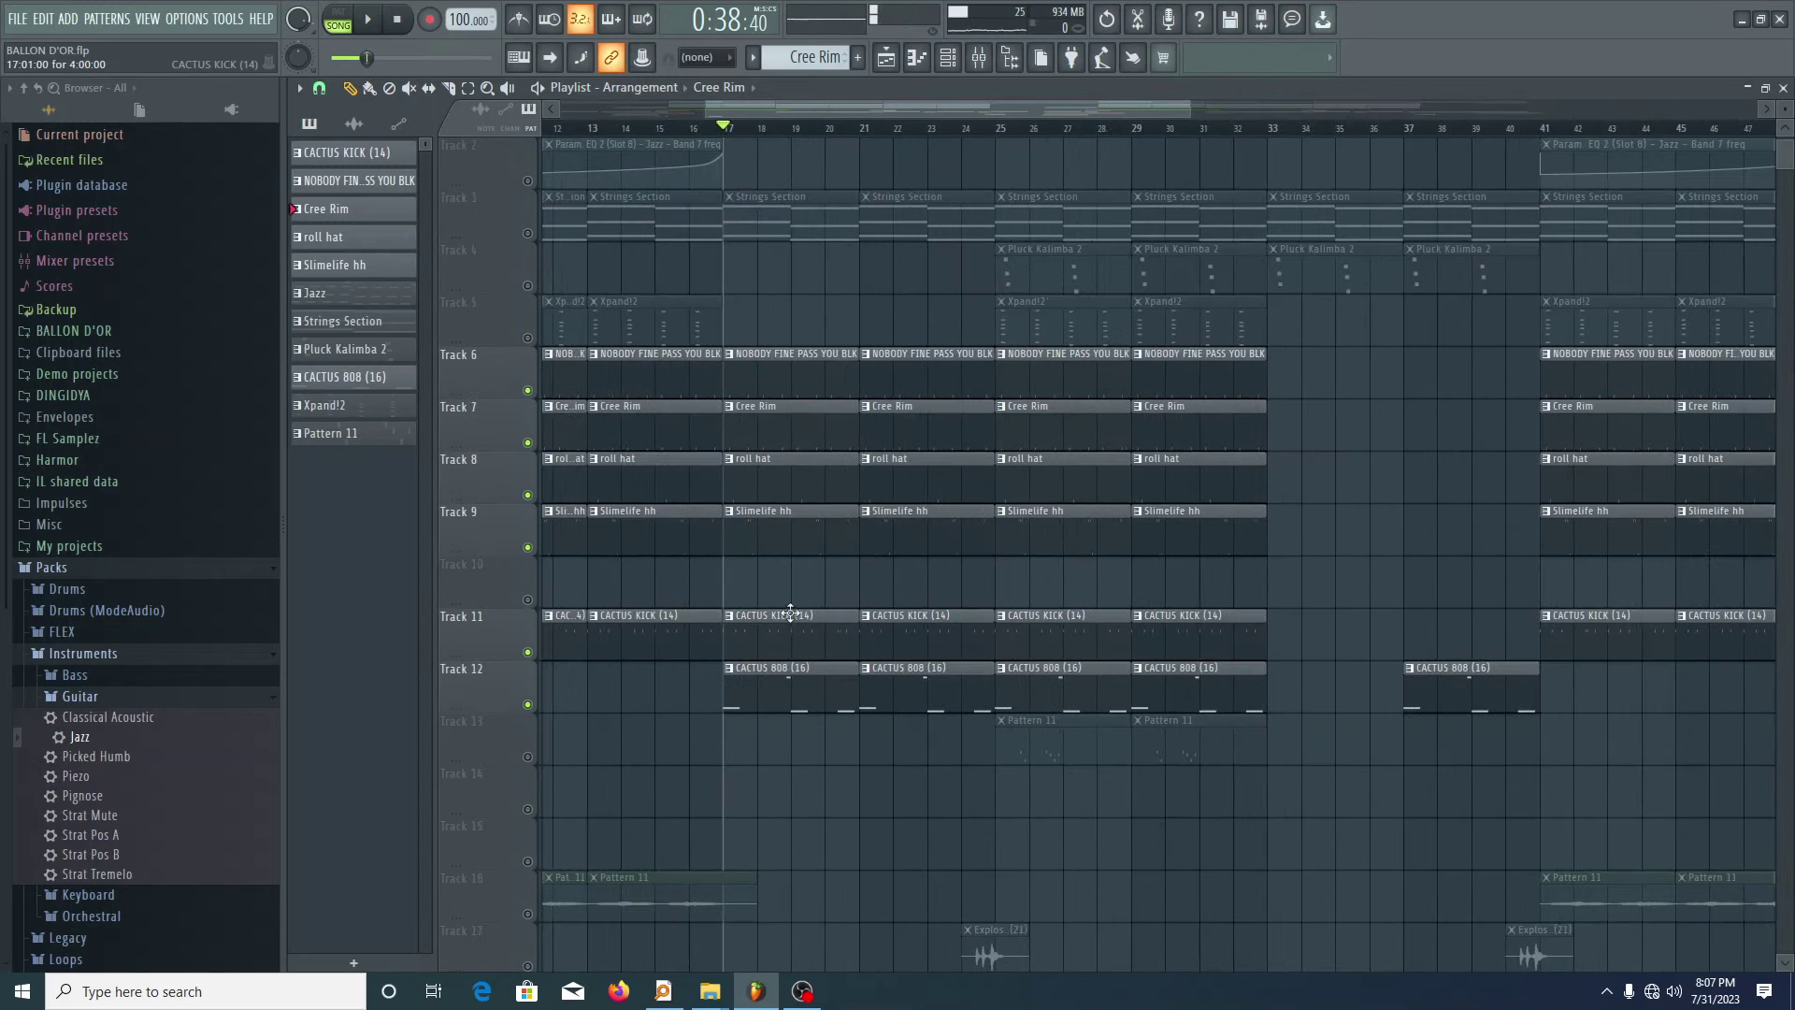
key("space")
left_click(788, 673)
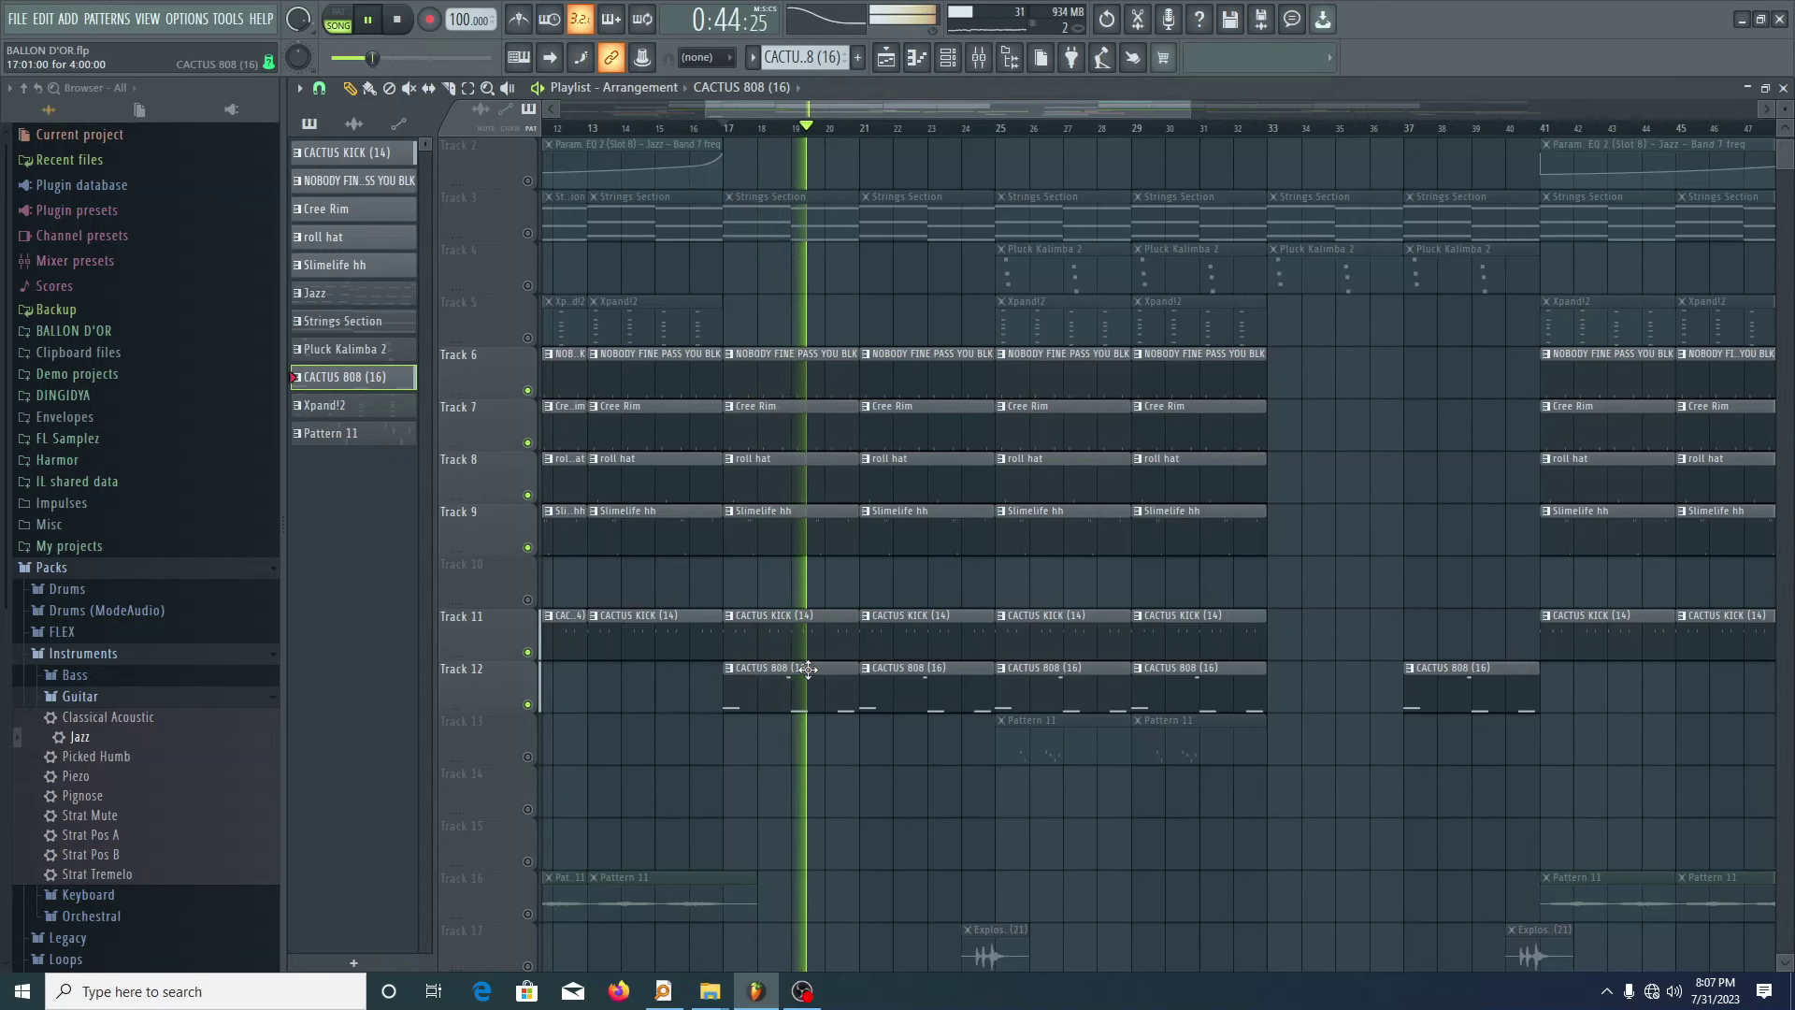
- Inspect the CACTUS 808 (16) notes from the channel rack, then close them and stop playback
key("F6")
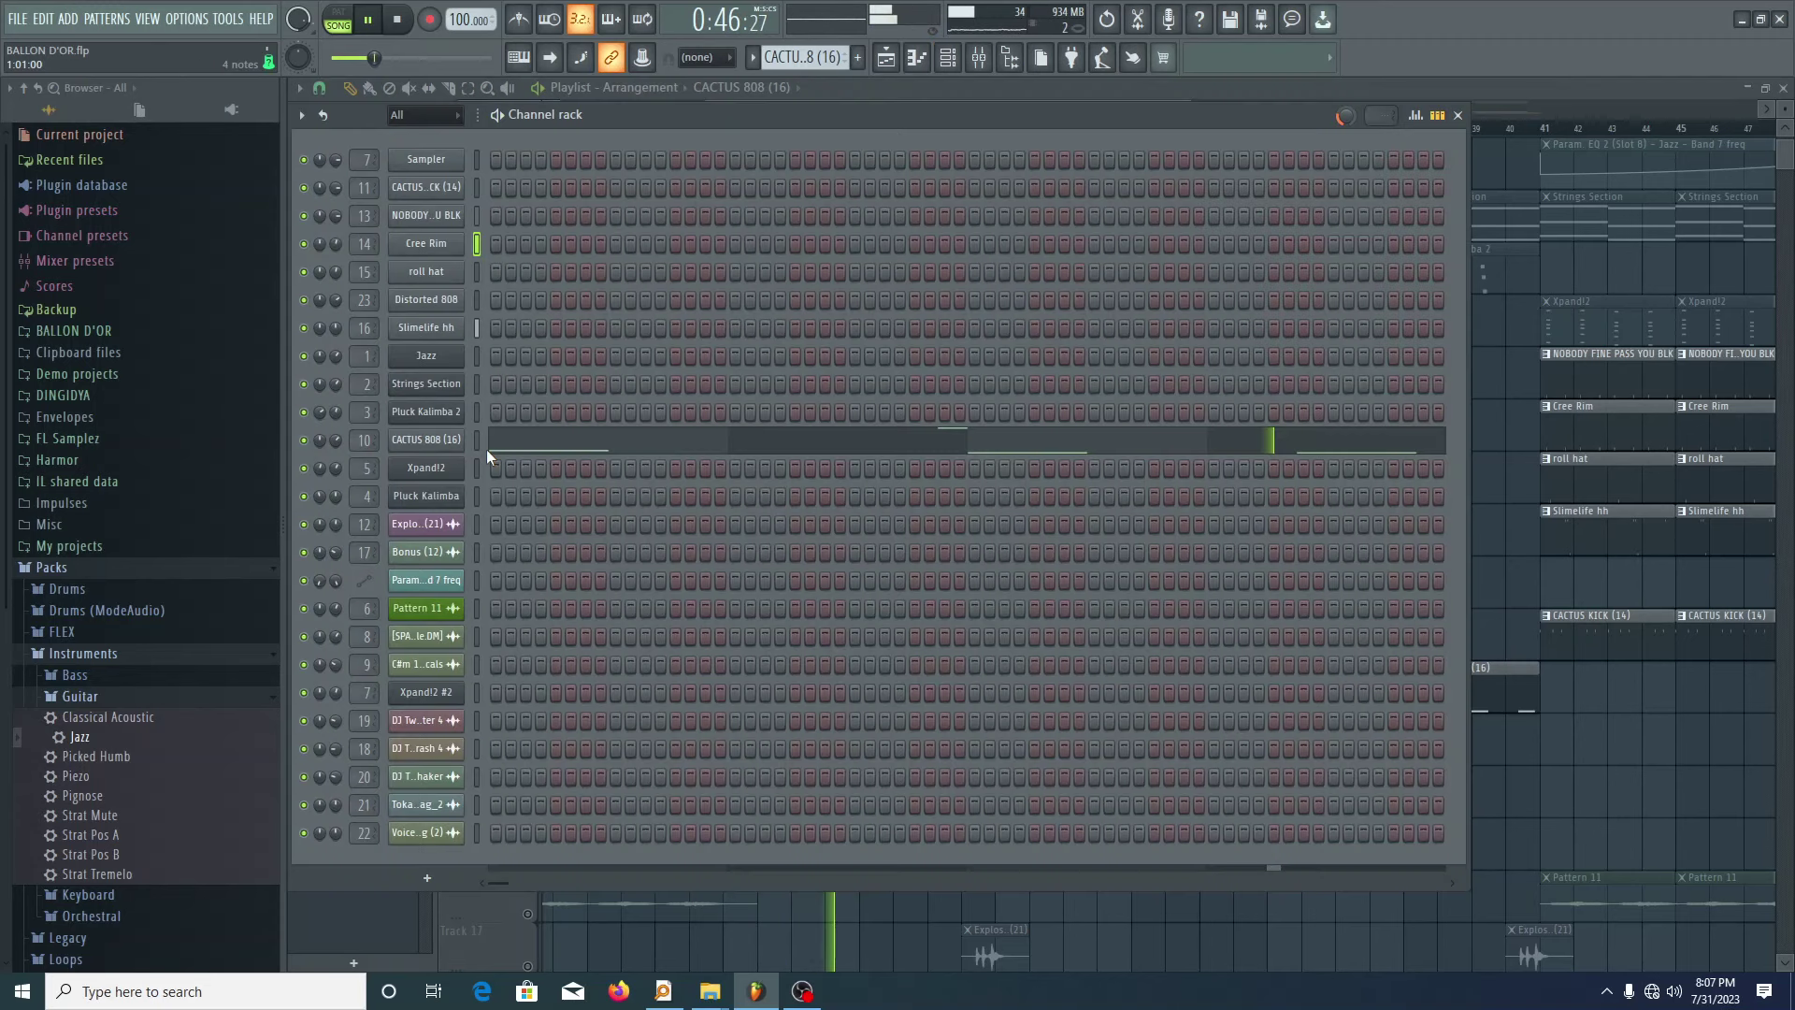
left_click(545, 445)
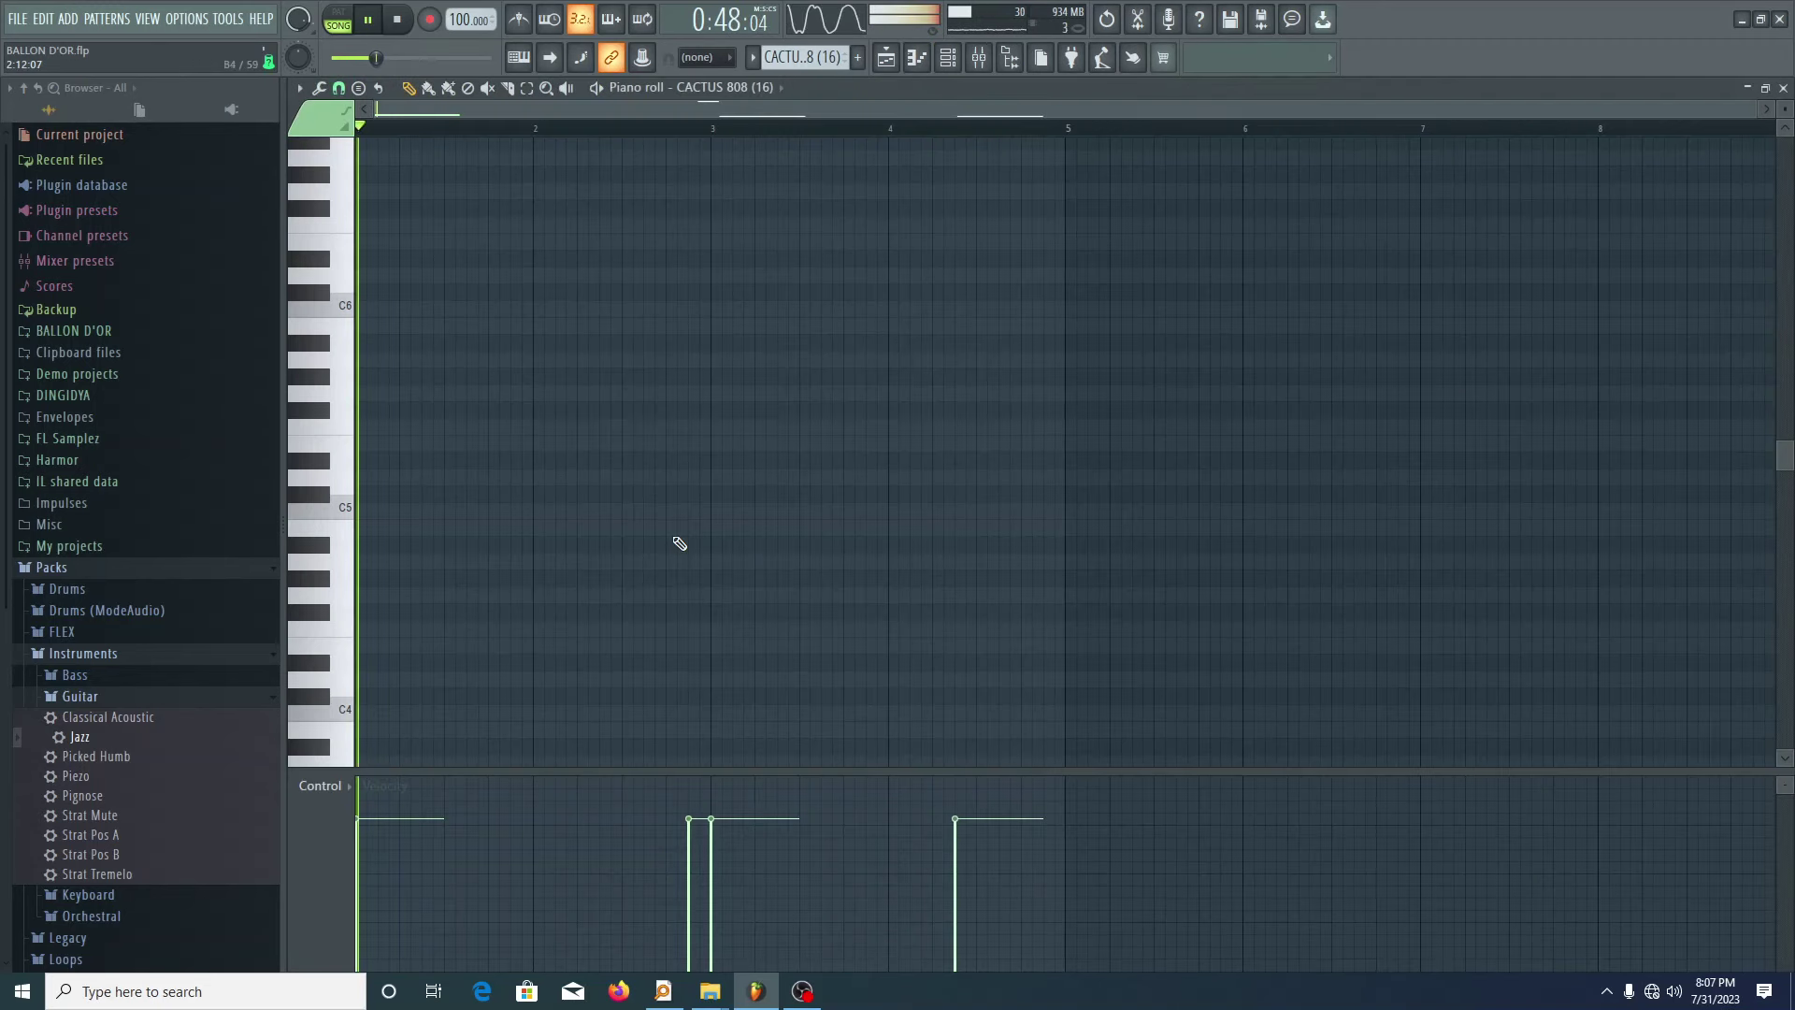
scroll(742, 584, "down", 10)
scroll(742, 584, "up", 3)
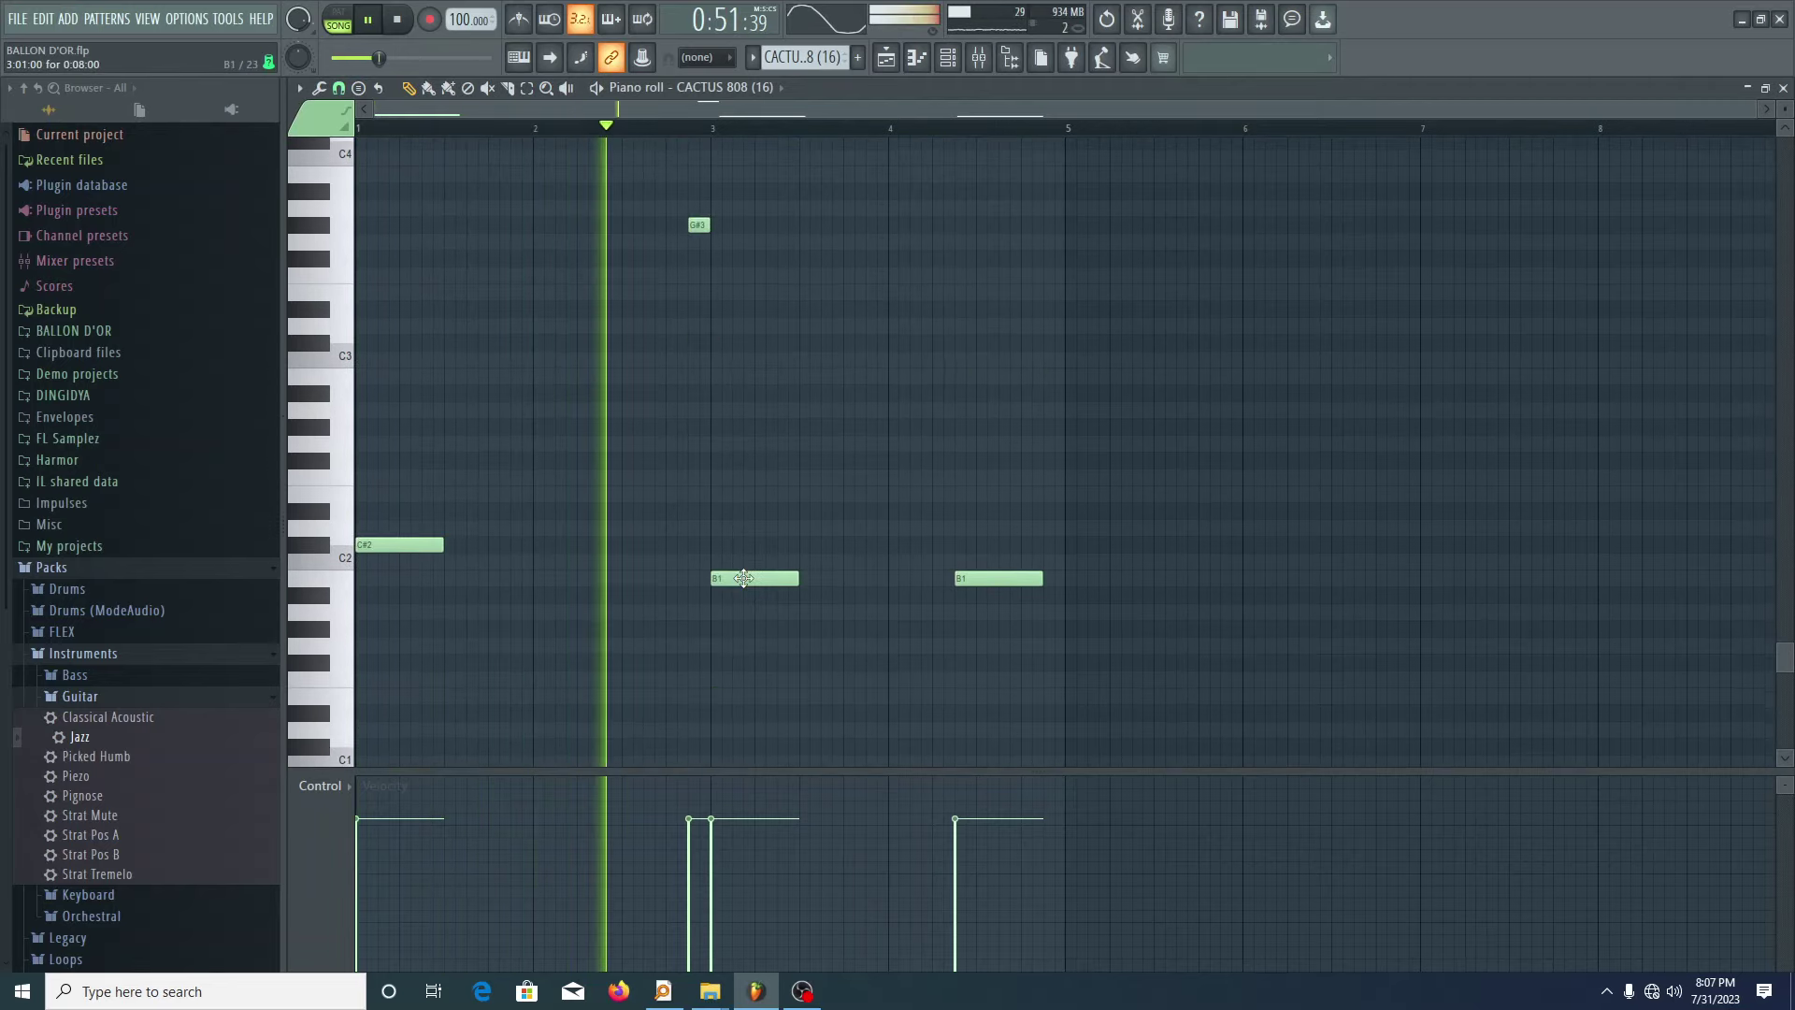
scroll(886, 541, "up", 2)
scroll(918, 545, "down", 3)
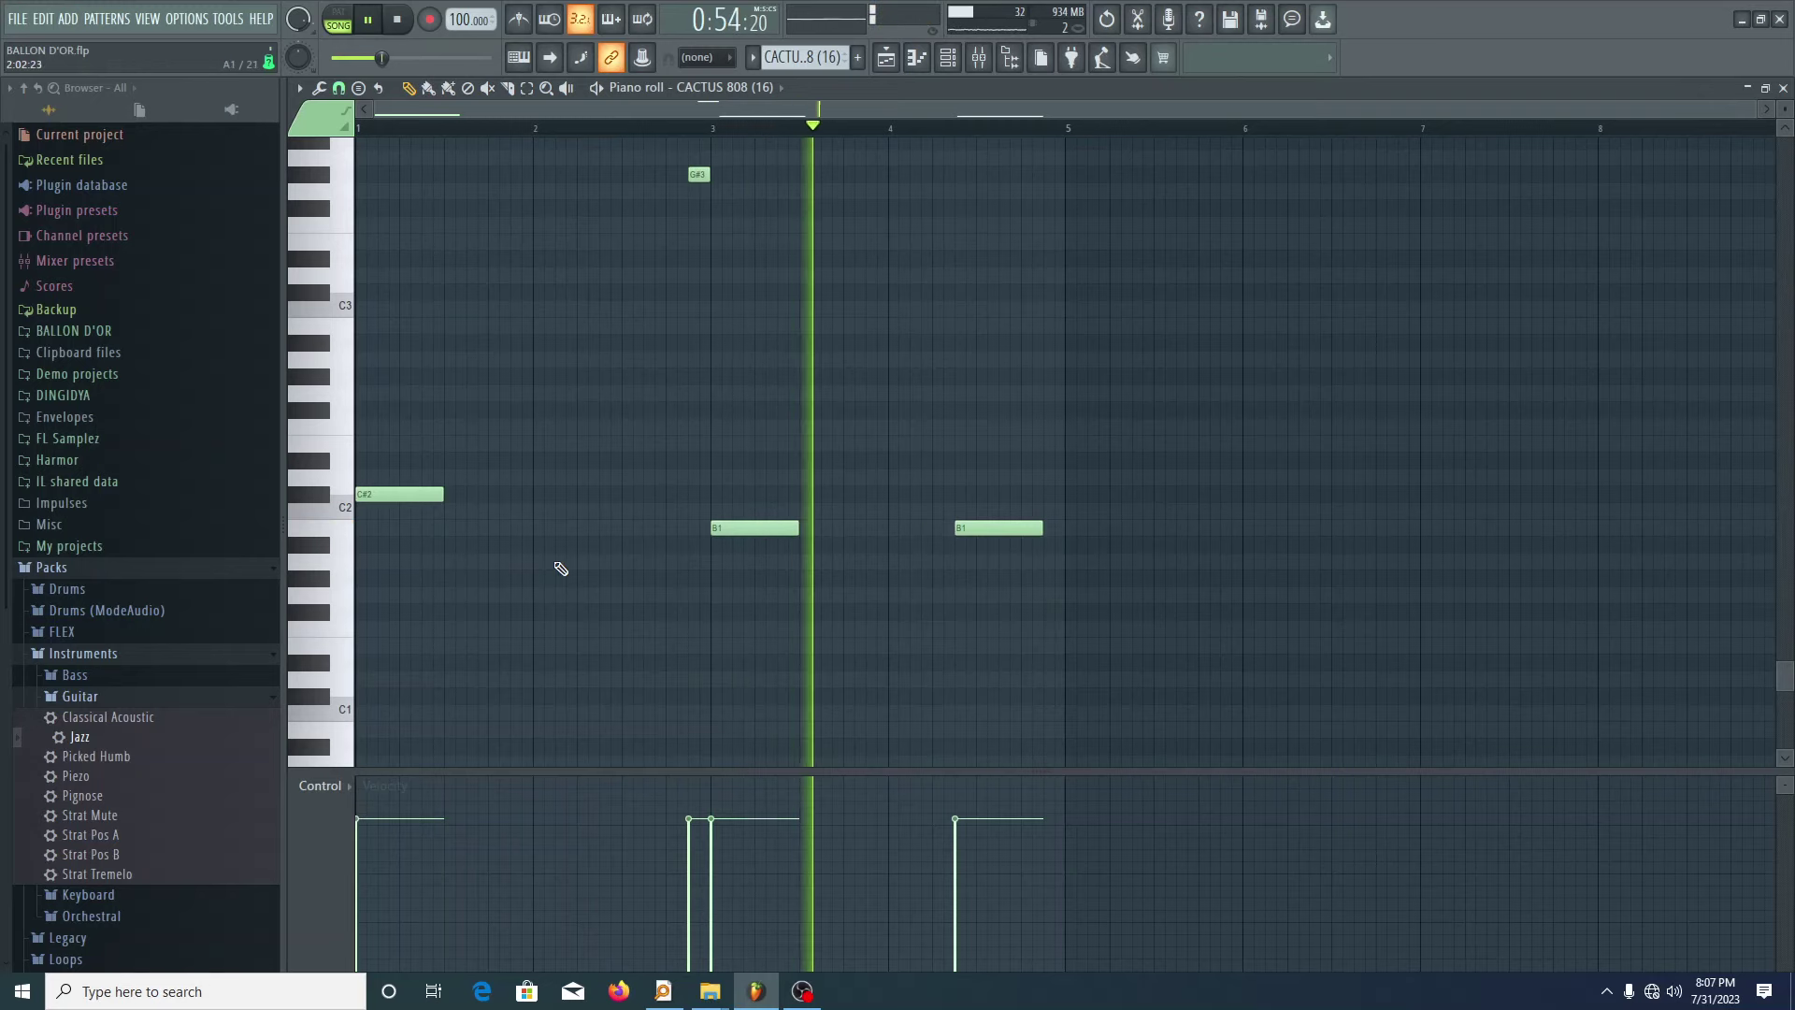
left_click(1784, 89)
key("space")
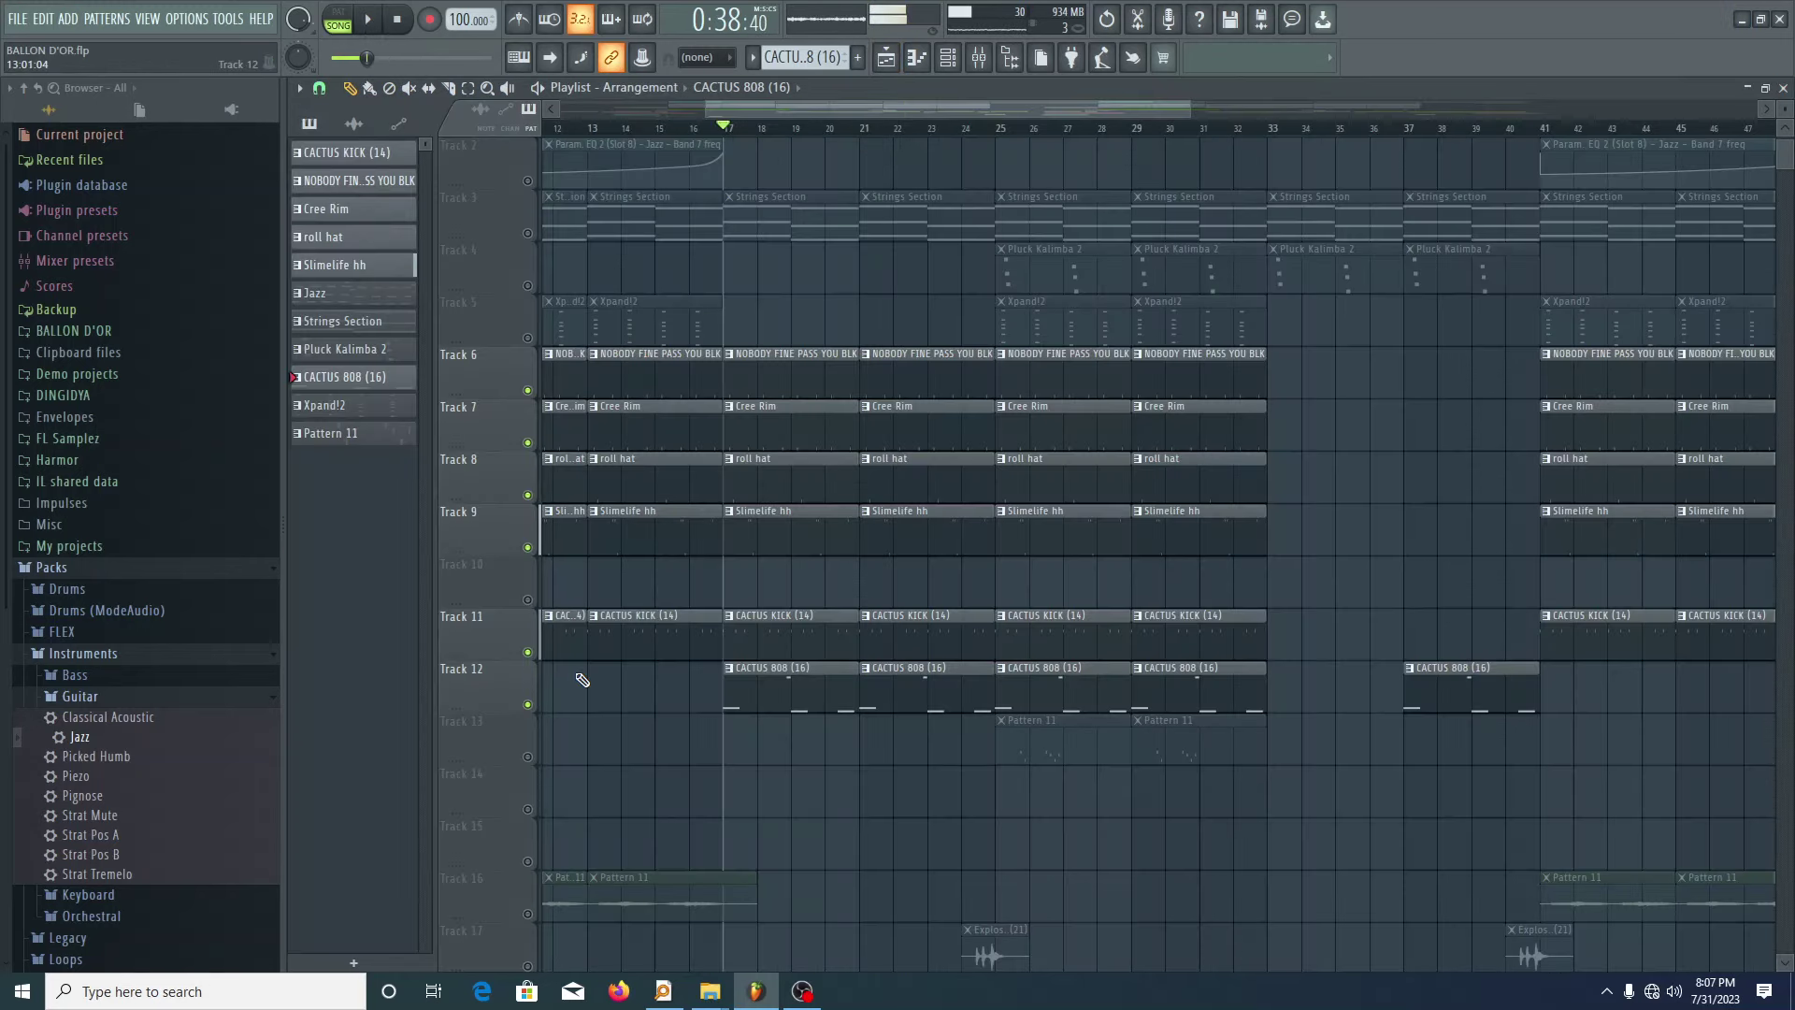
- Solo Track 12's 808 and audition it, then unmute the kick on Track 11
right_click(527, 704)
key("space")
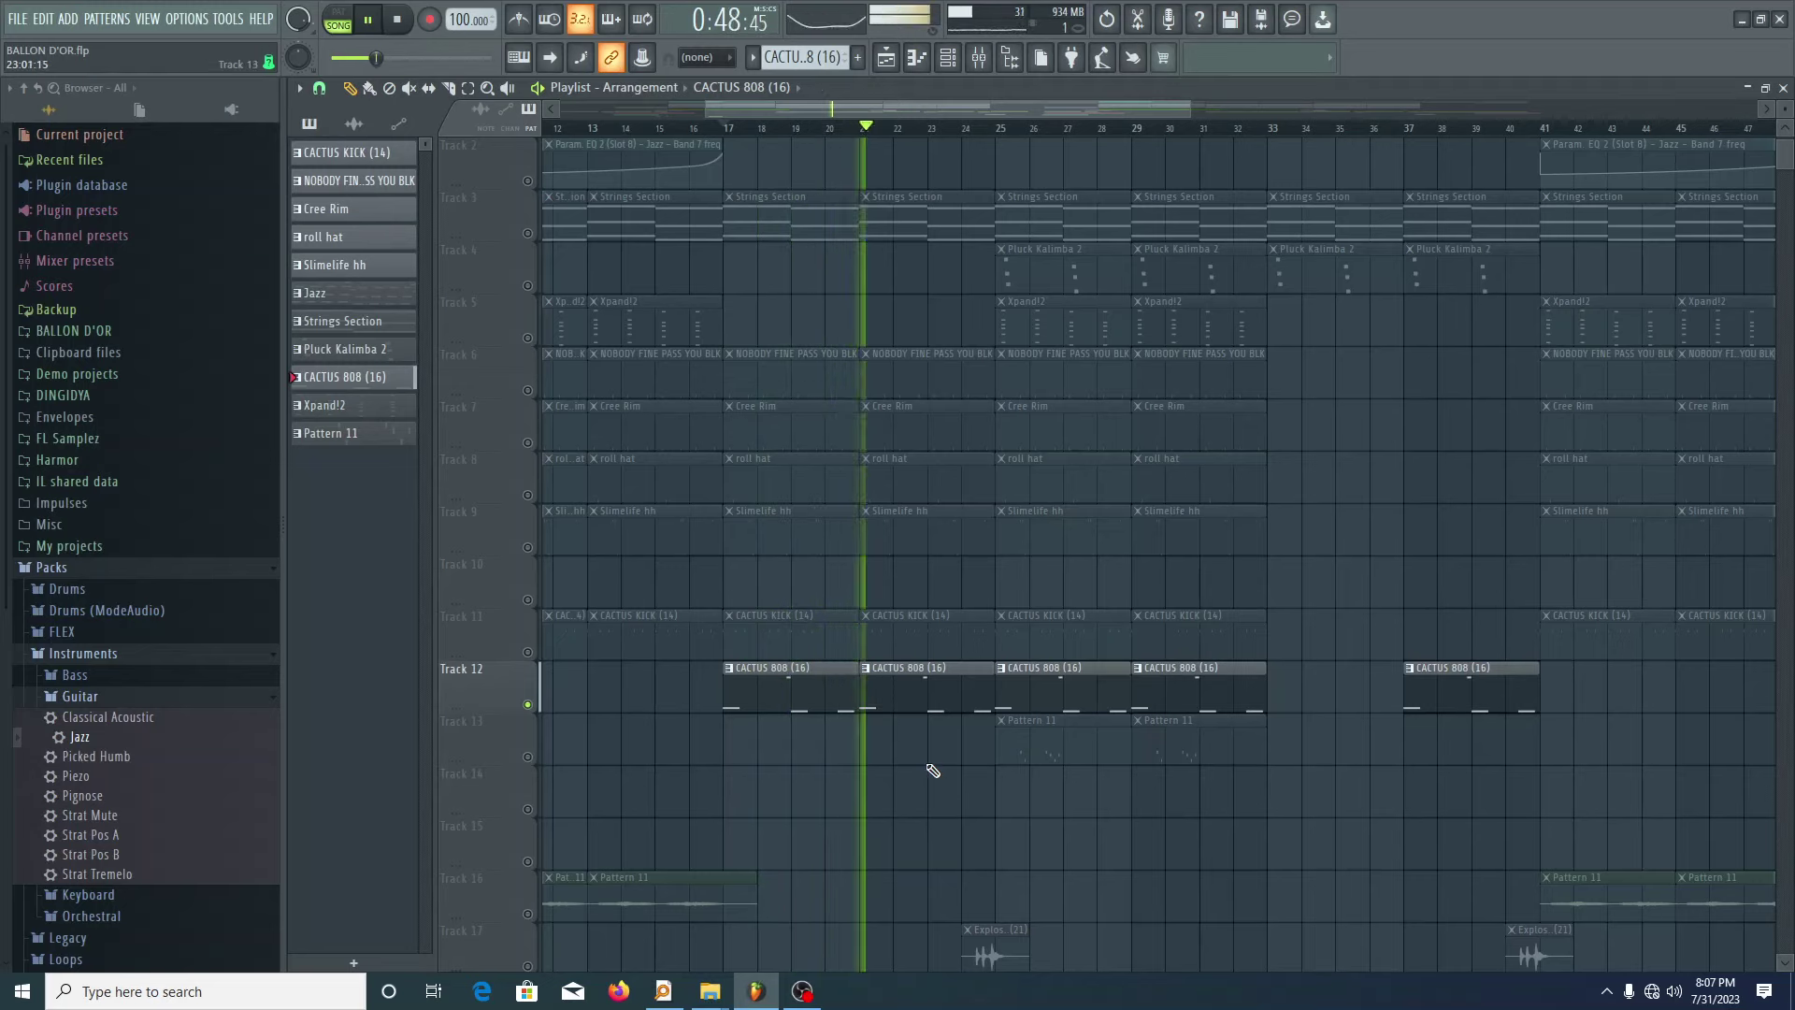
key("space")
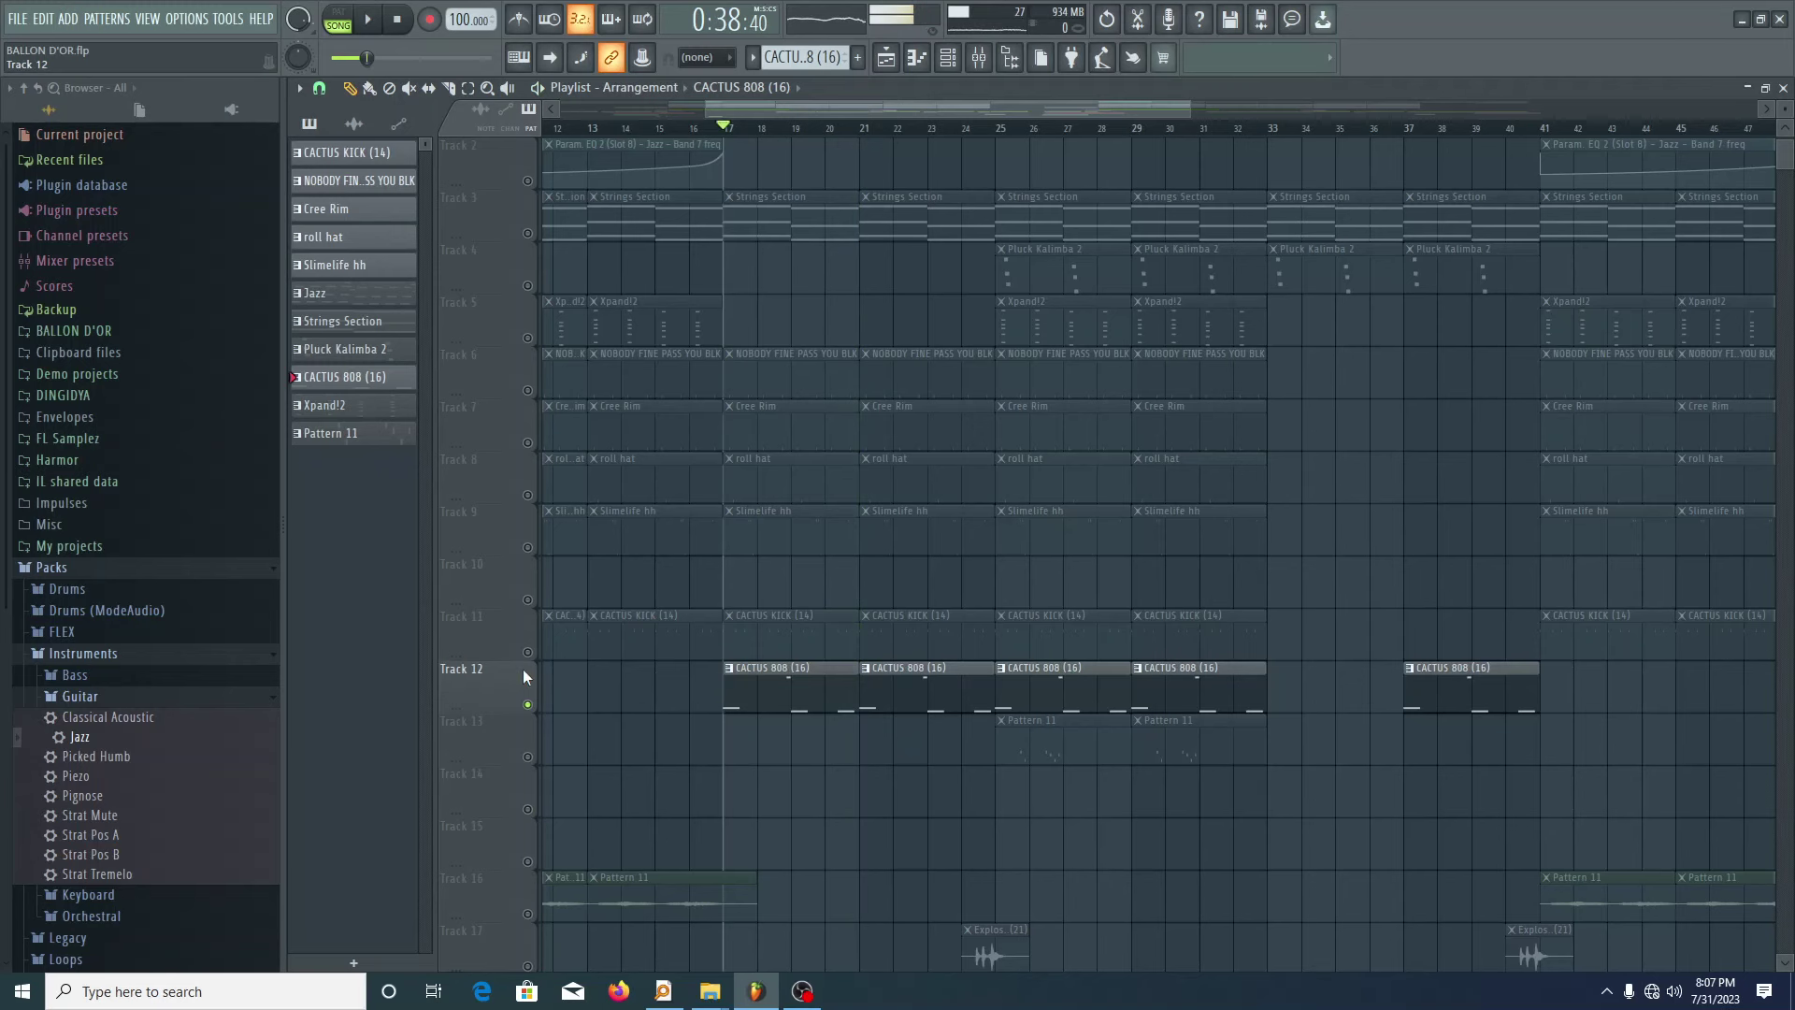
right_click(528, 704)
scroll(695, 760, "down", 2)
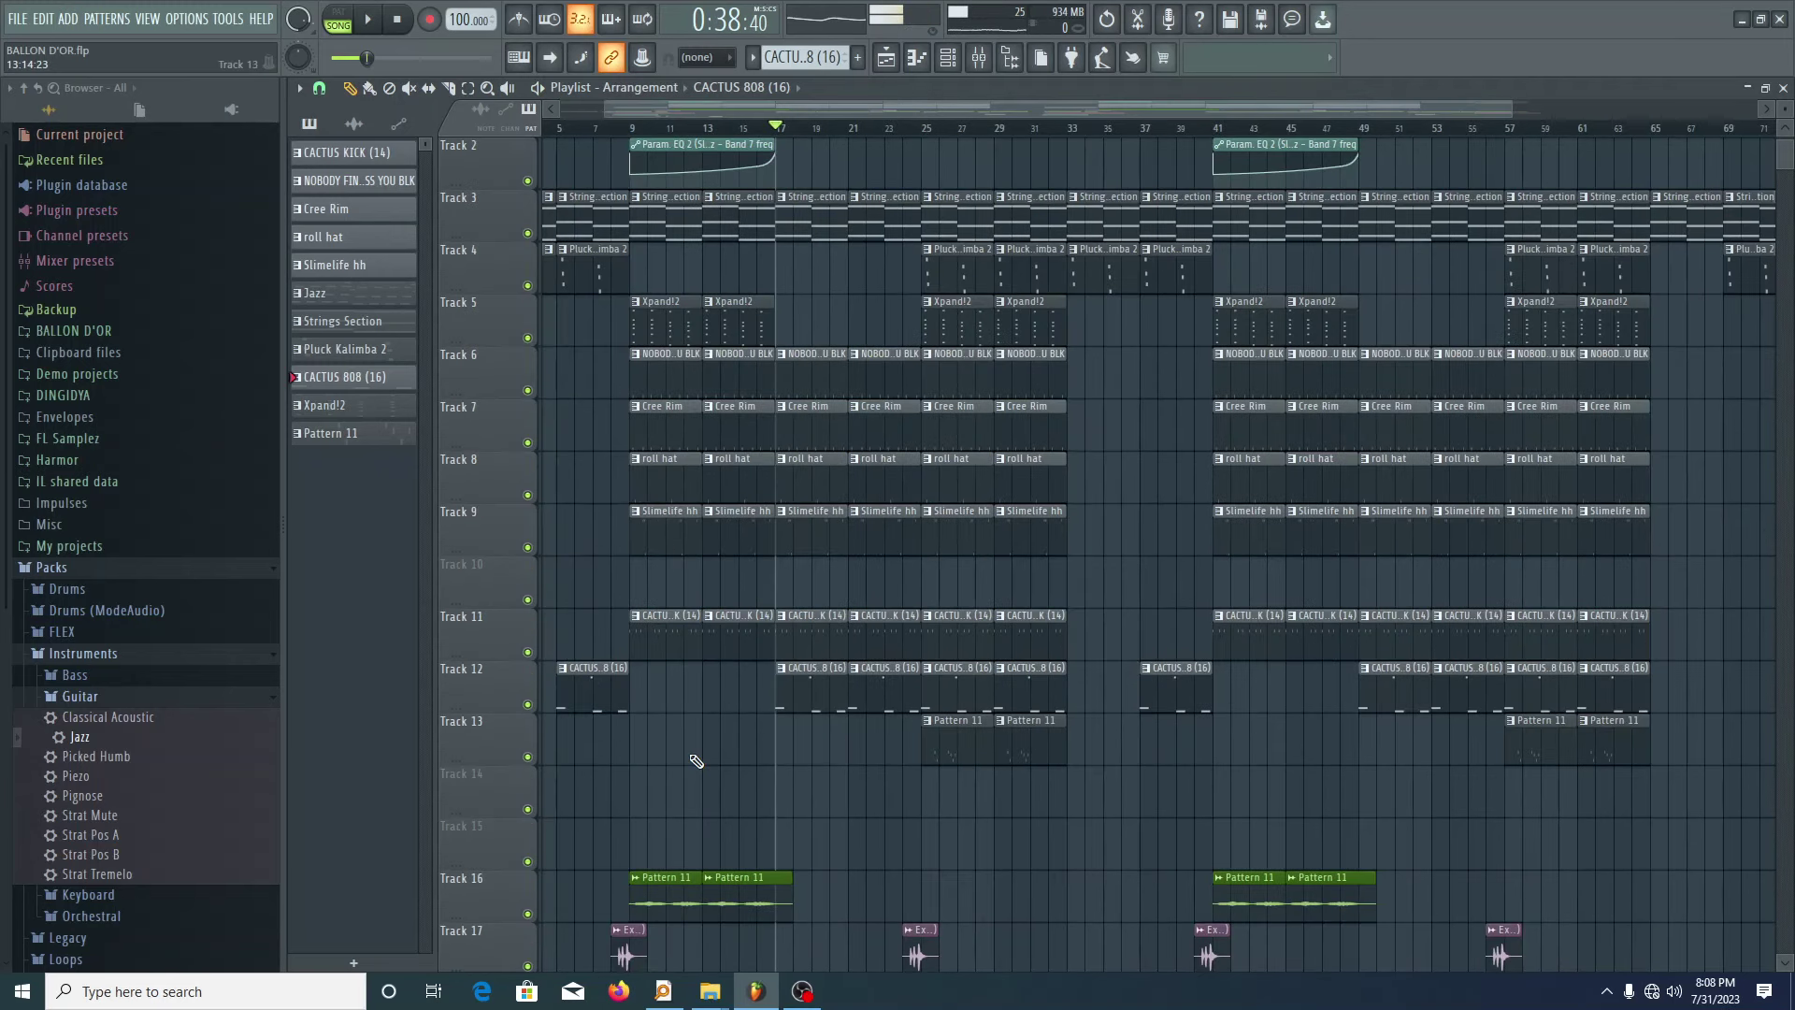
right_click(527, 704)
left_click(527, 652)
- Unmute Tracks 9, 8, 7 and 6
left_click(527, 547)
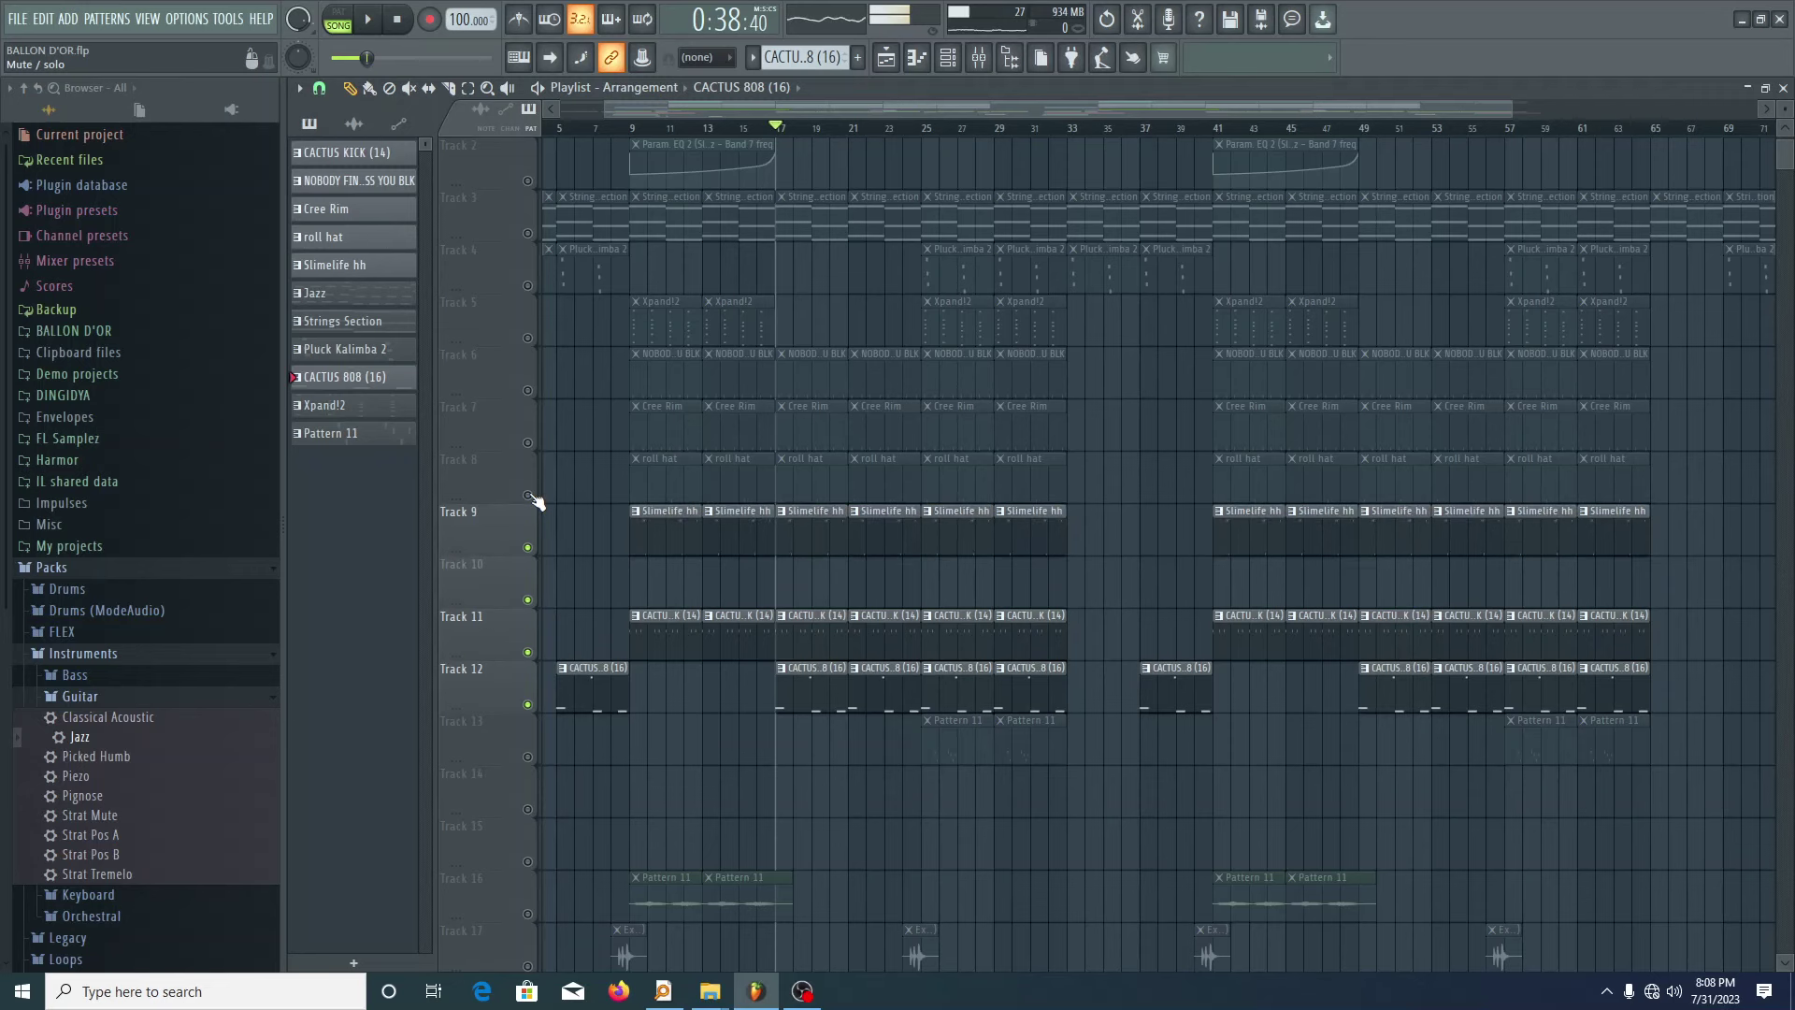
left_click(527, 494)
left_click(527, 442)
left_click(527, 390)
scroll(718, 441, "up", 2)
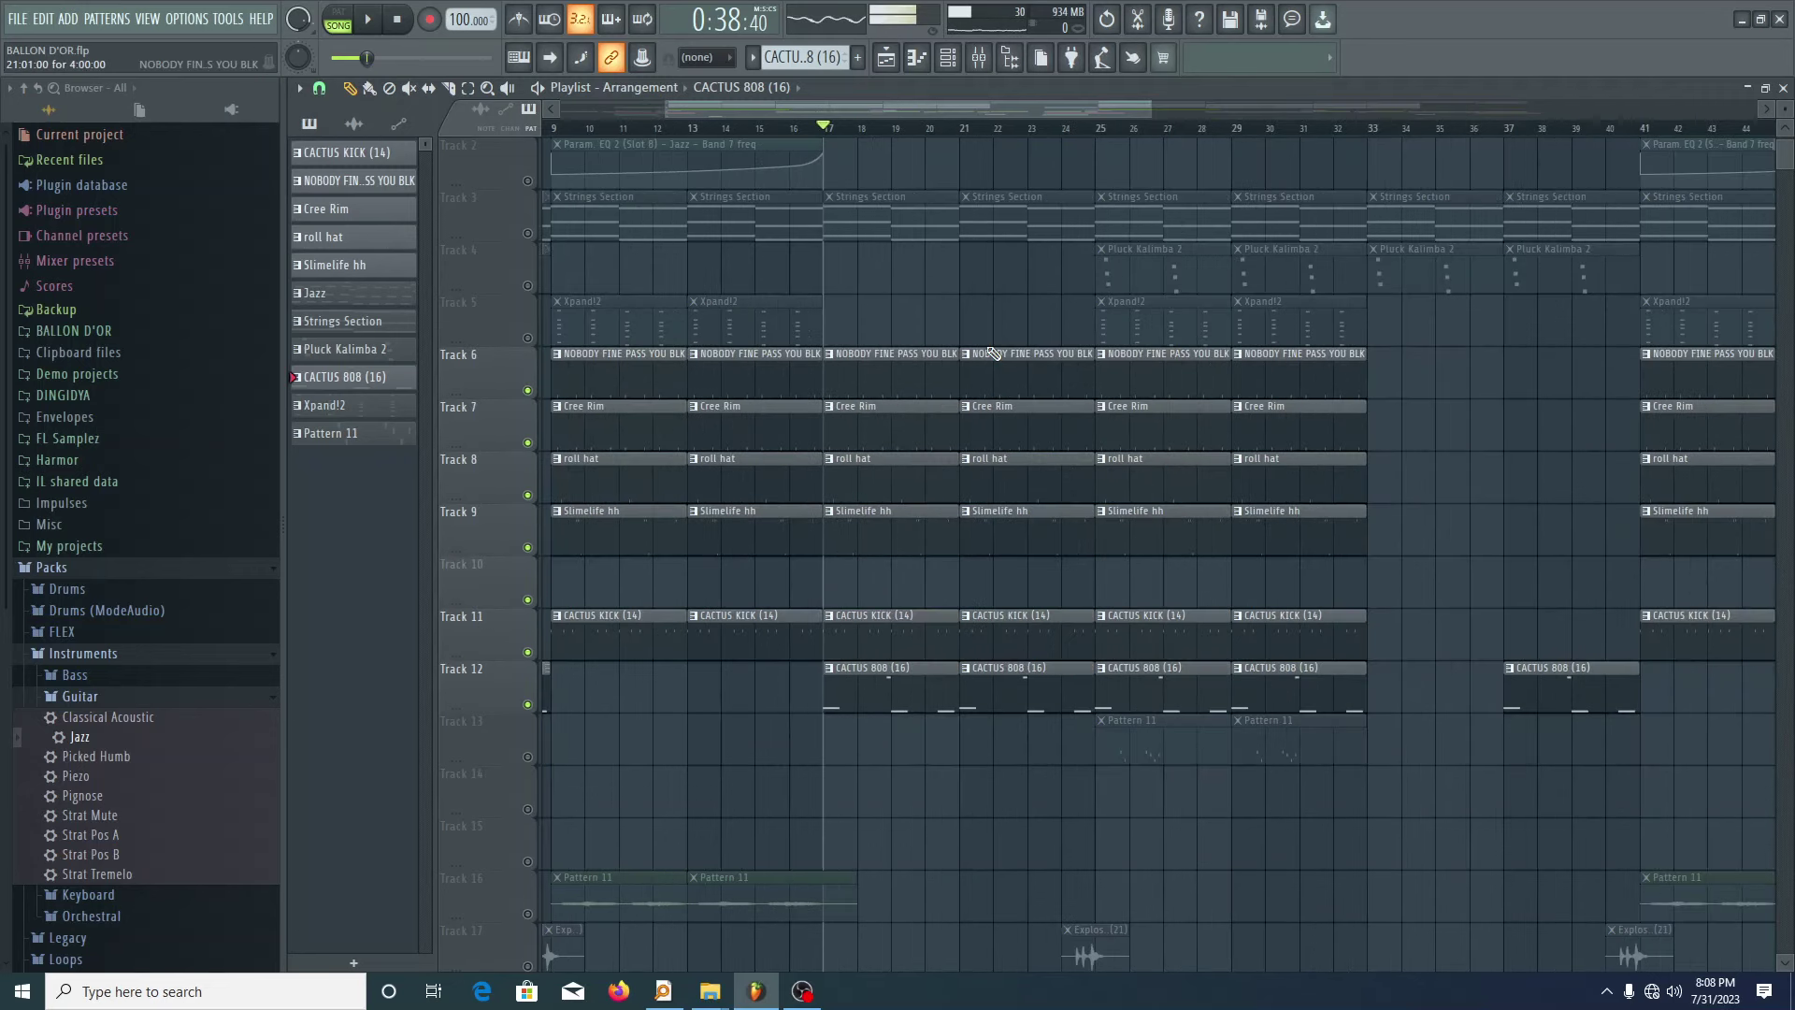
- Select NOBODY FINE PASS YOU BLK, play, and briefly view its step sequence in the channel rack
left_click(884, 358)
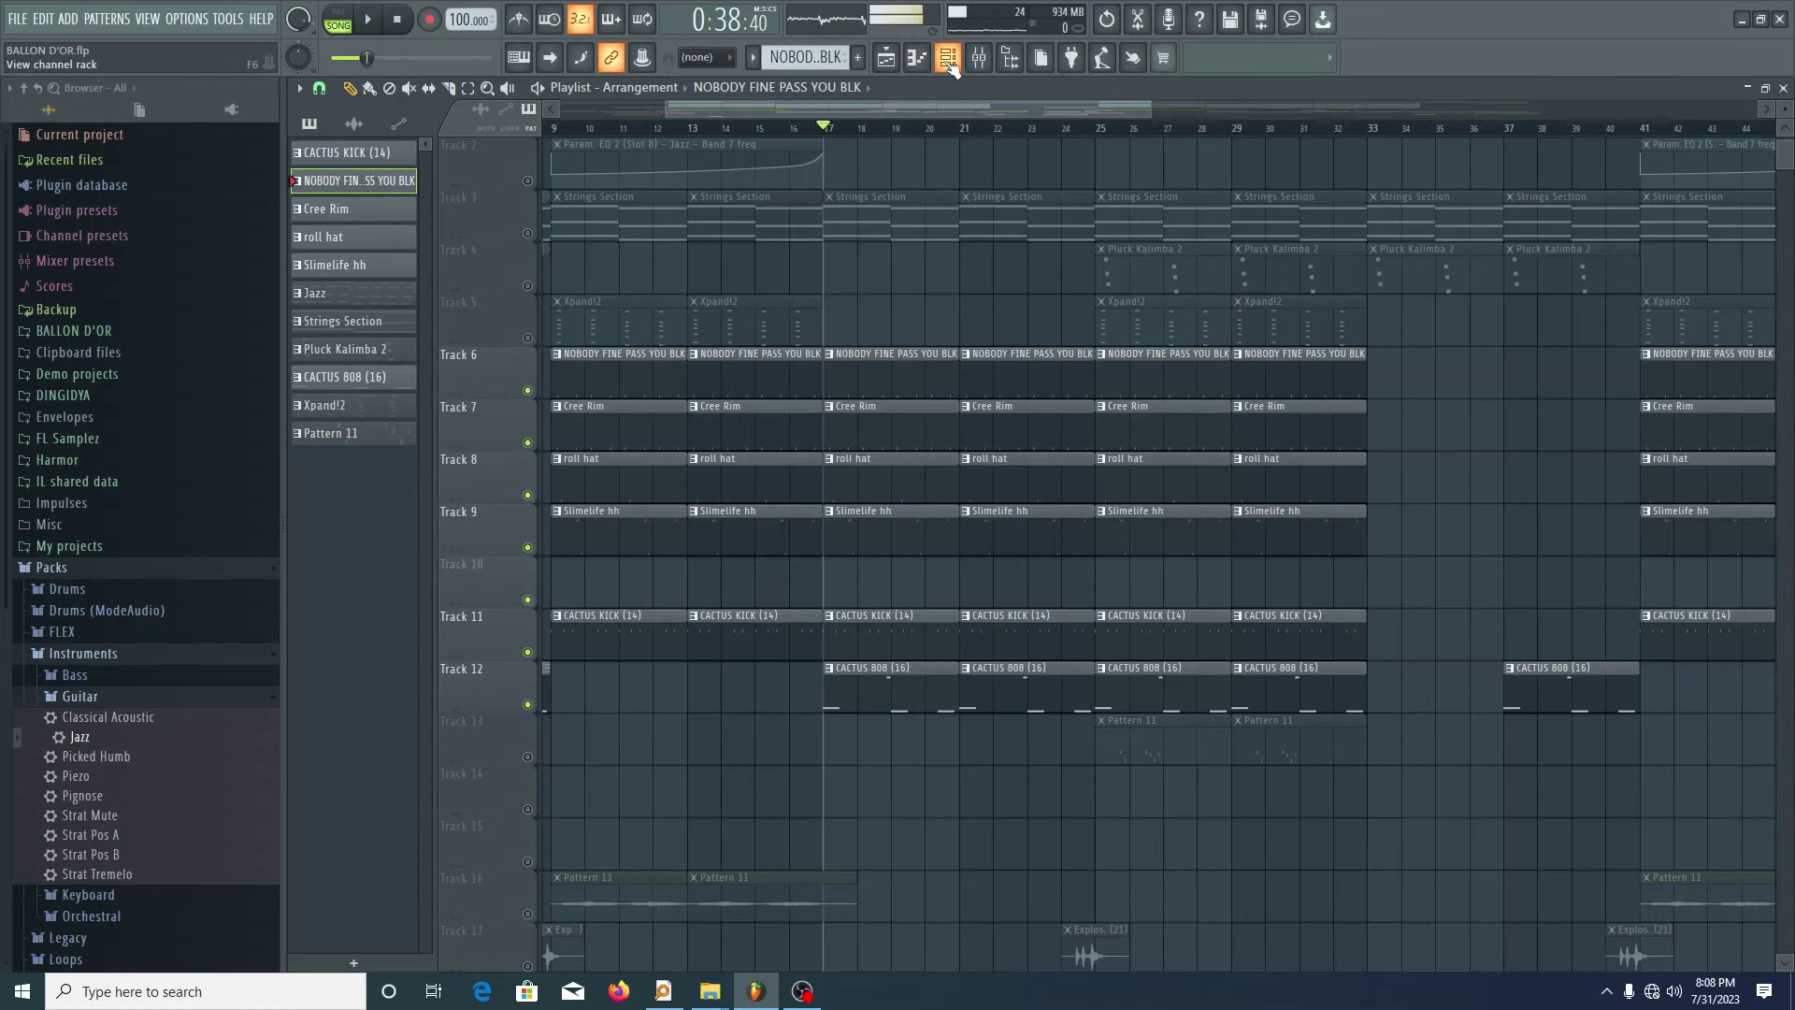
key("space")
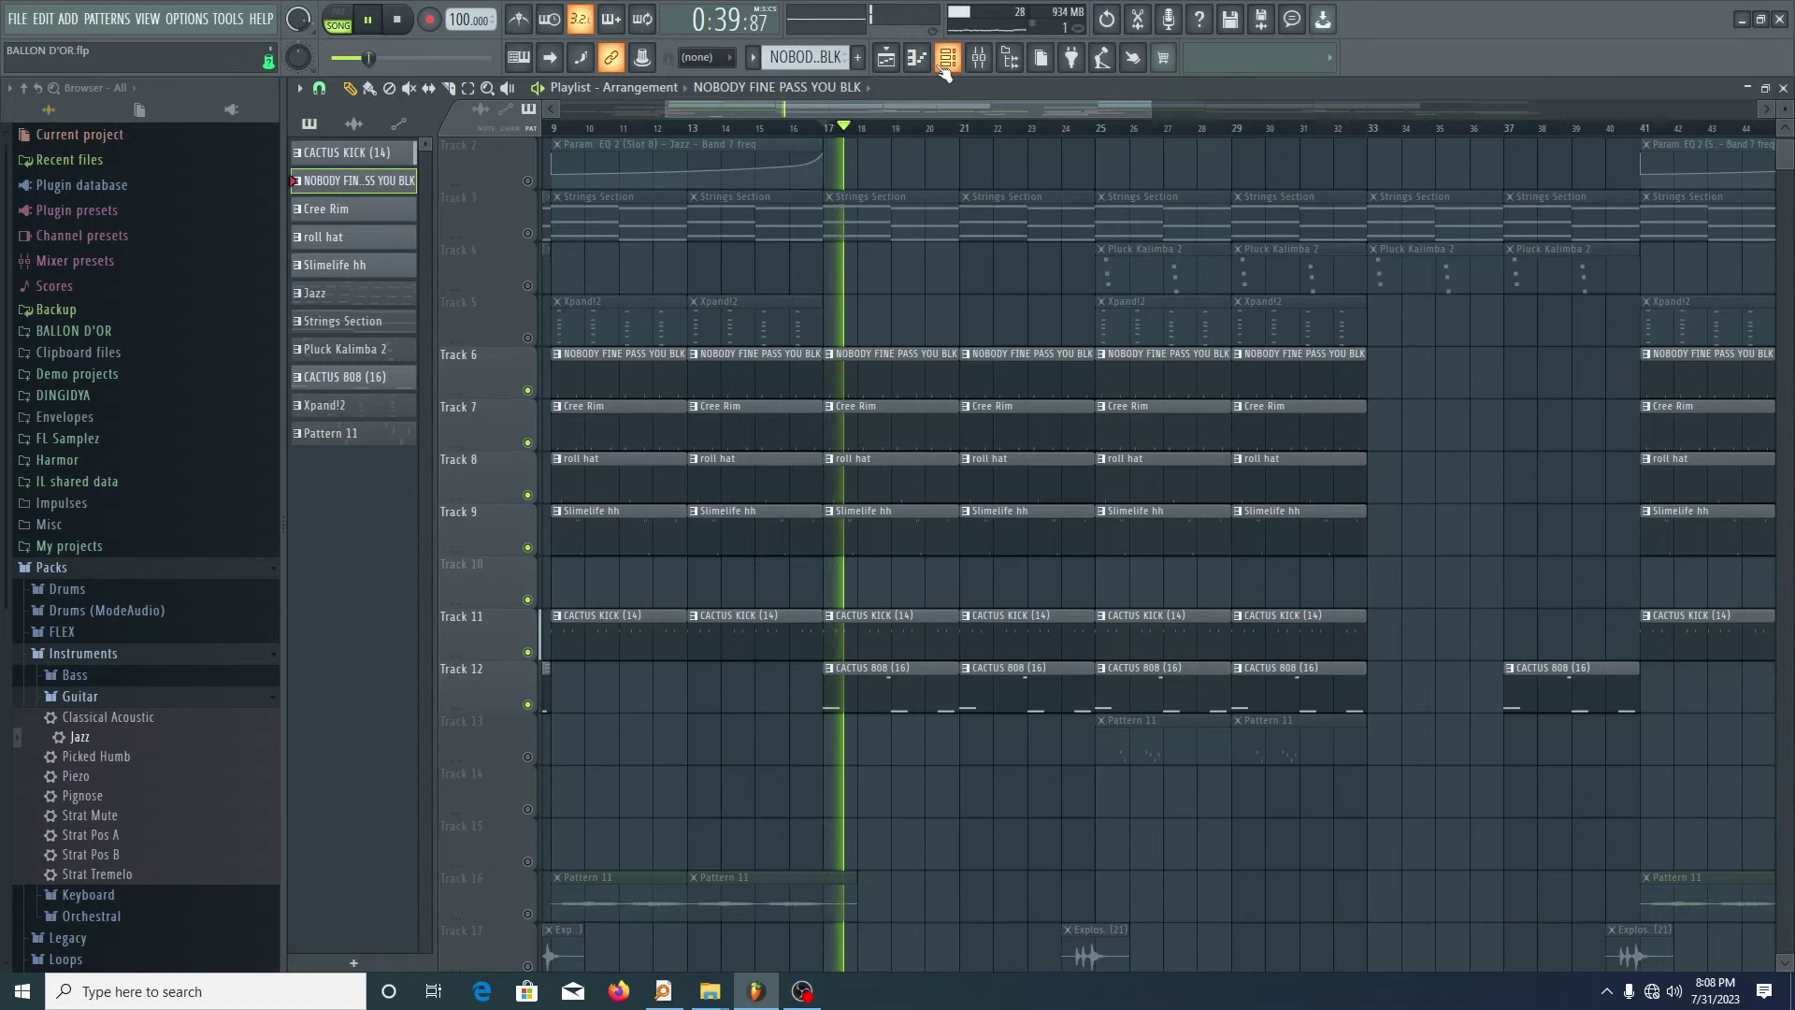
left_click(943, 67)
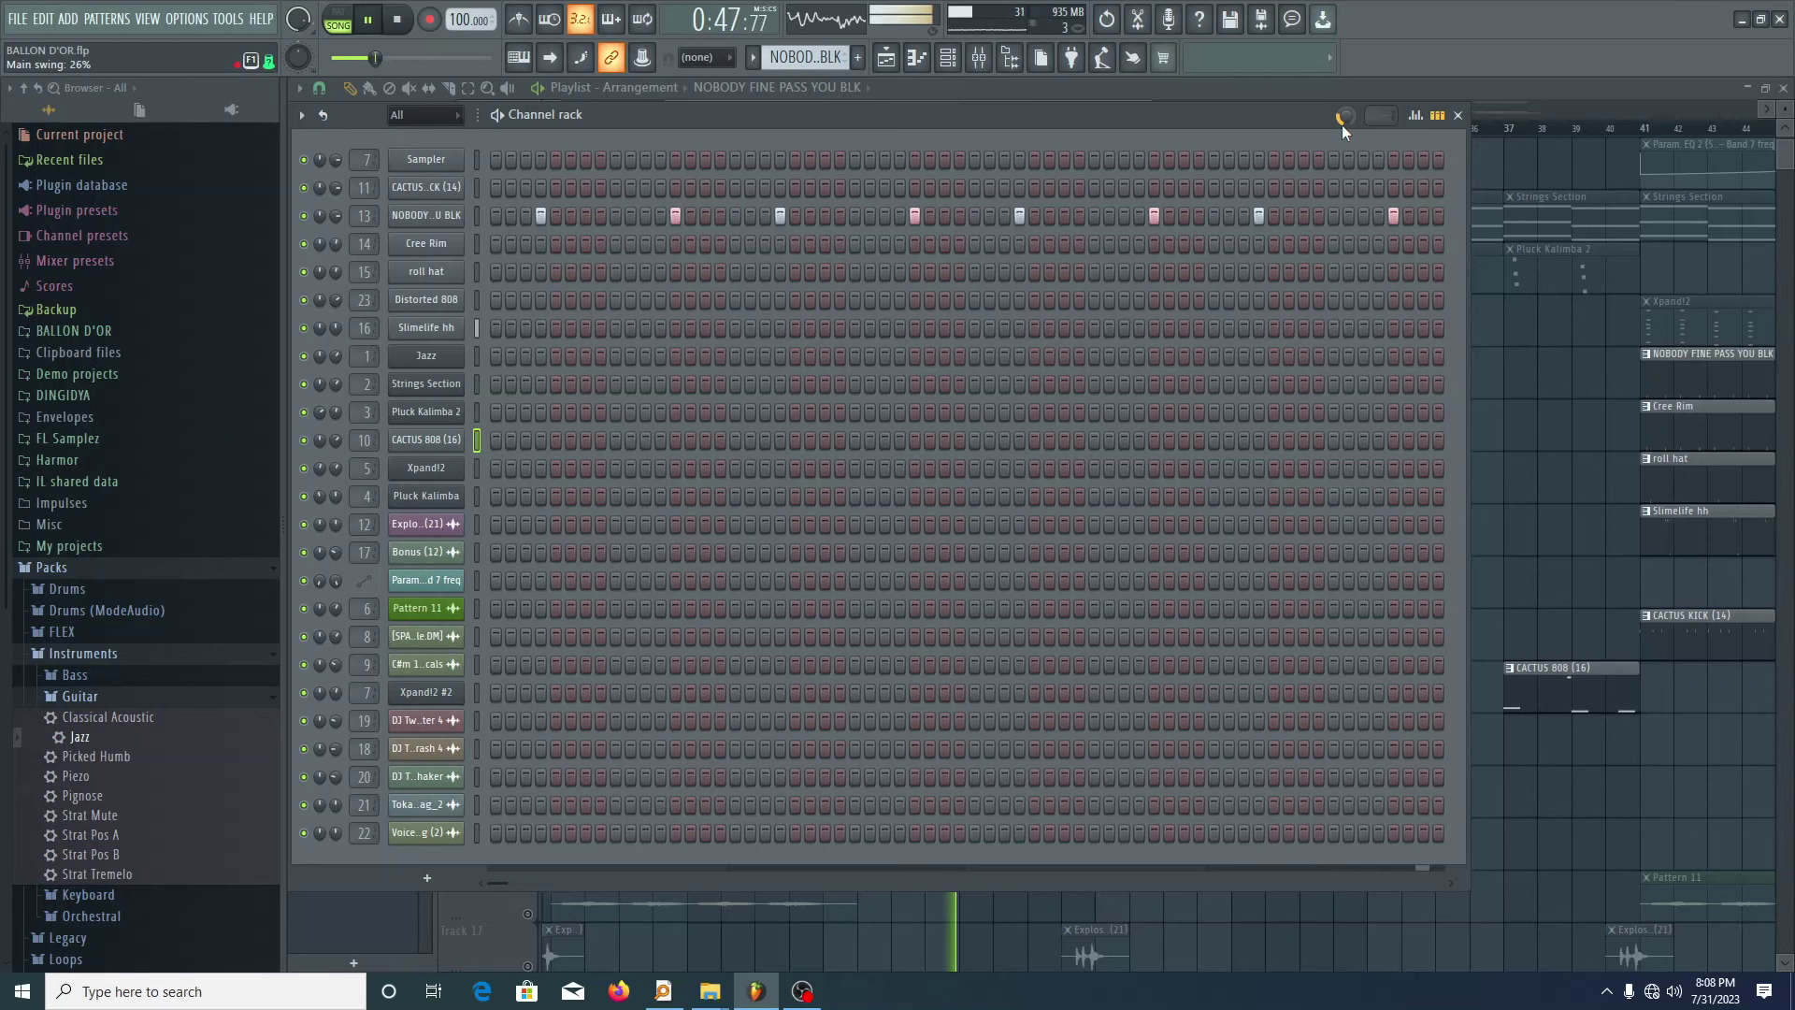
left_click(1457, 114)
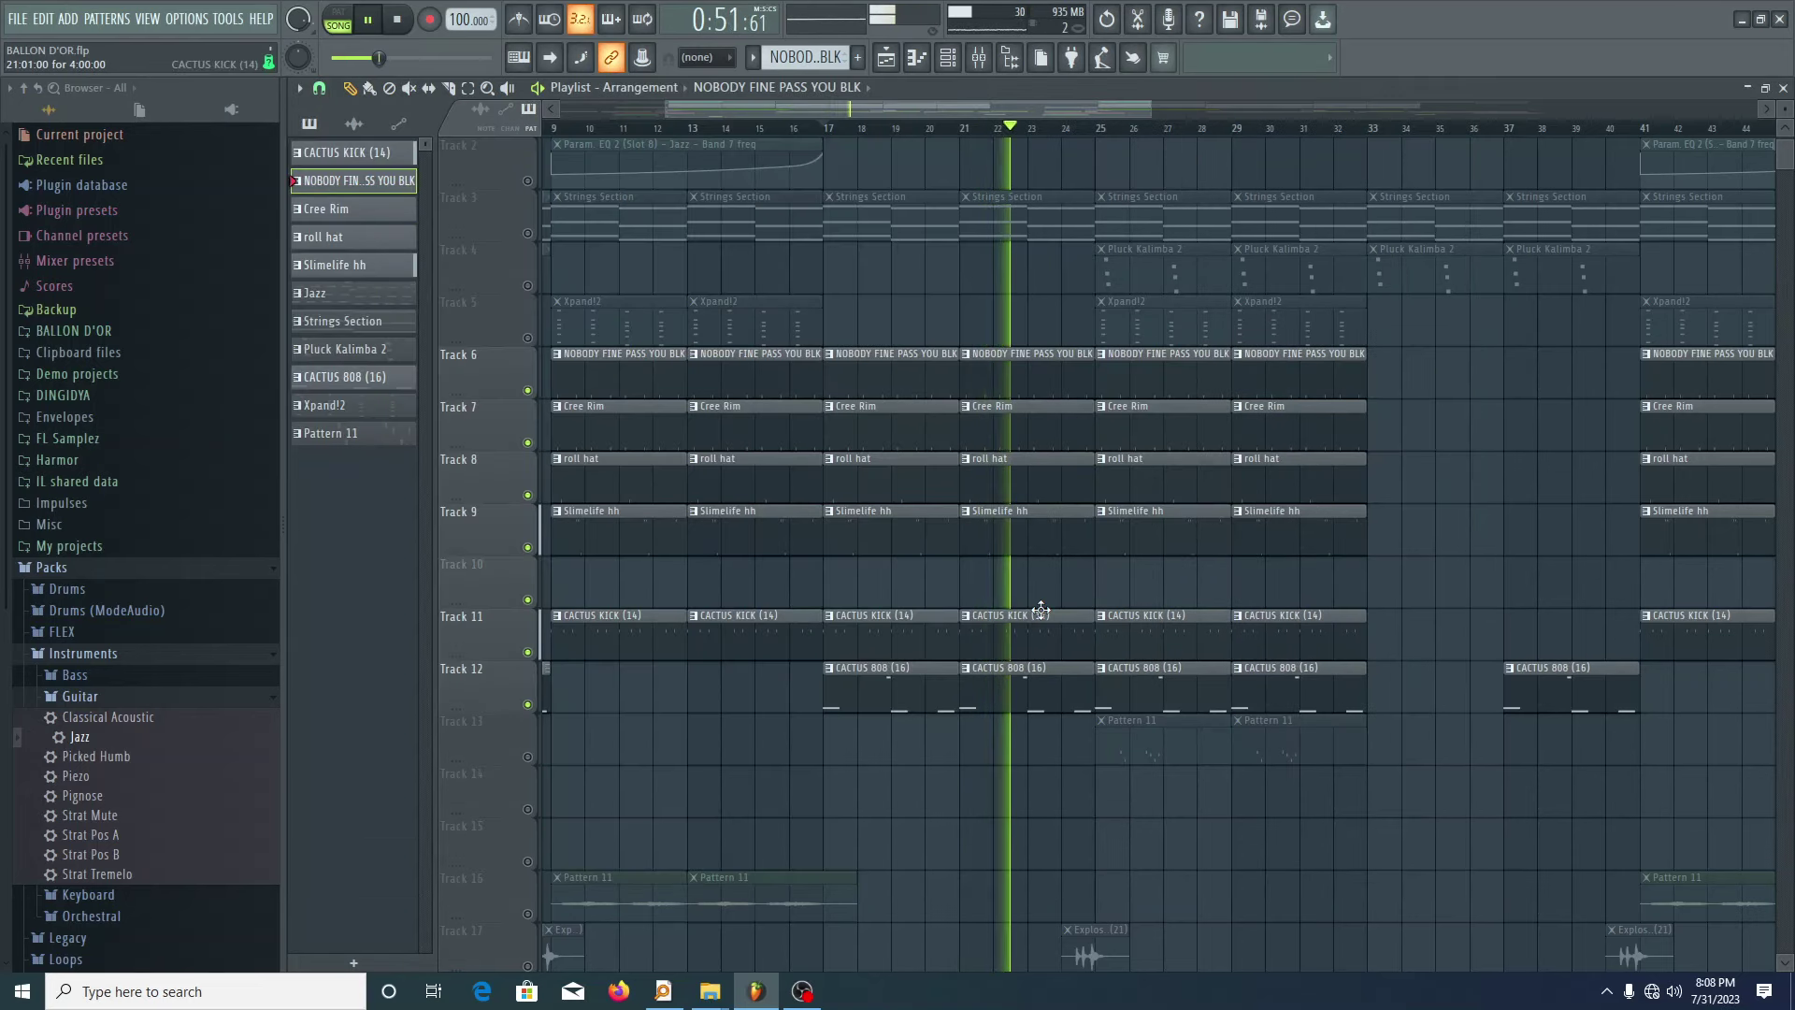
- Unmute the vocal chops on Track 20 so they play with the drums and 808
scroll(1005, 626, "down", 1)
scroll(1004, 626, "down", 3)
scroll(1045, 659, "down", 2, "ctrl")
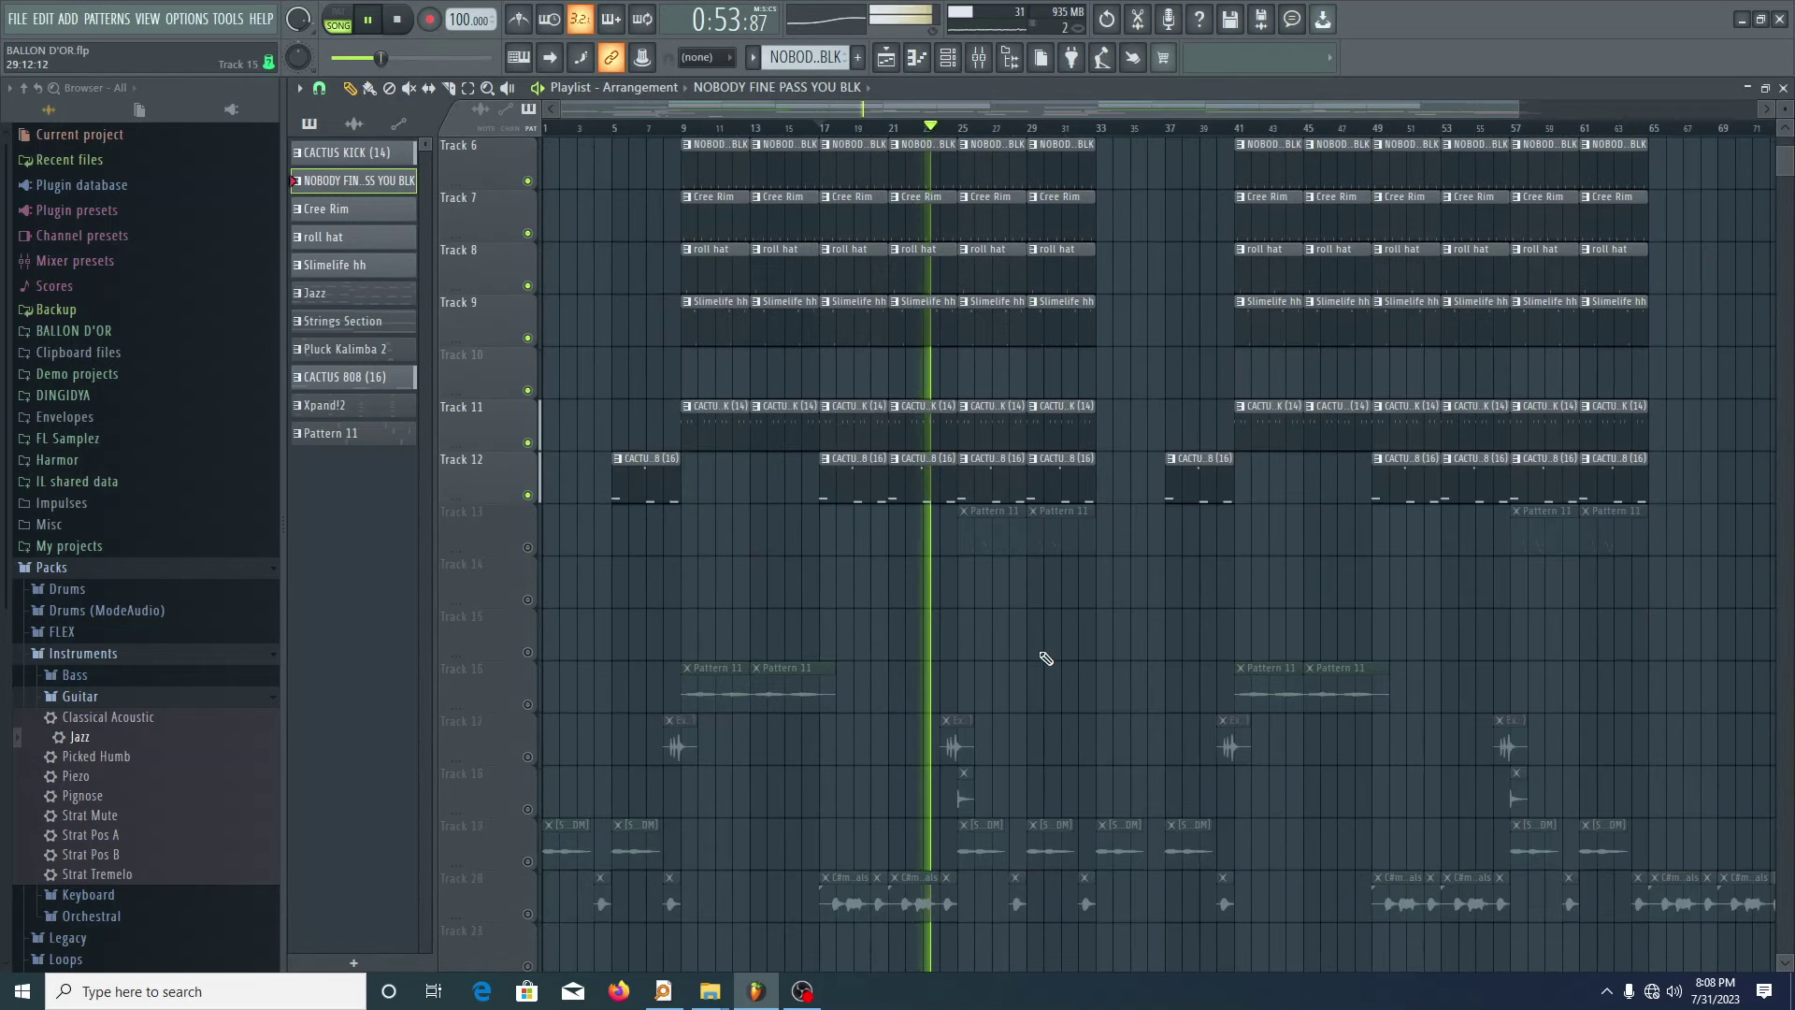
scroll(1045, 658, "down", 6)
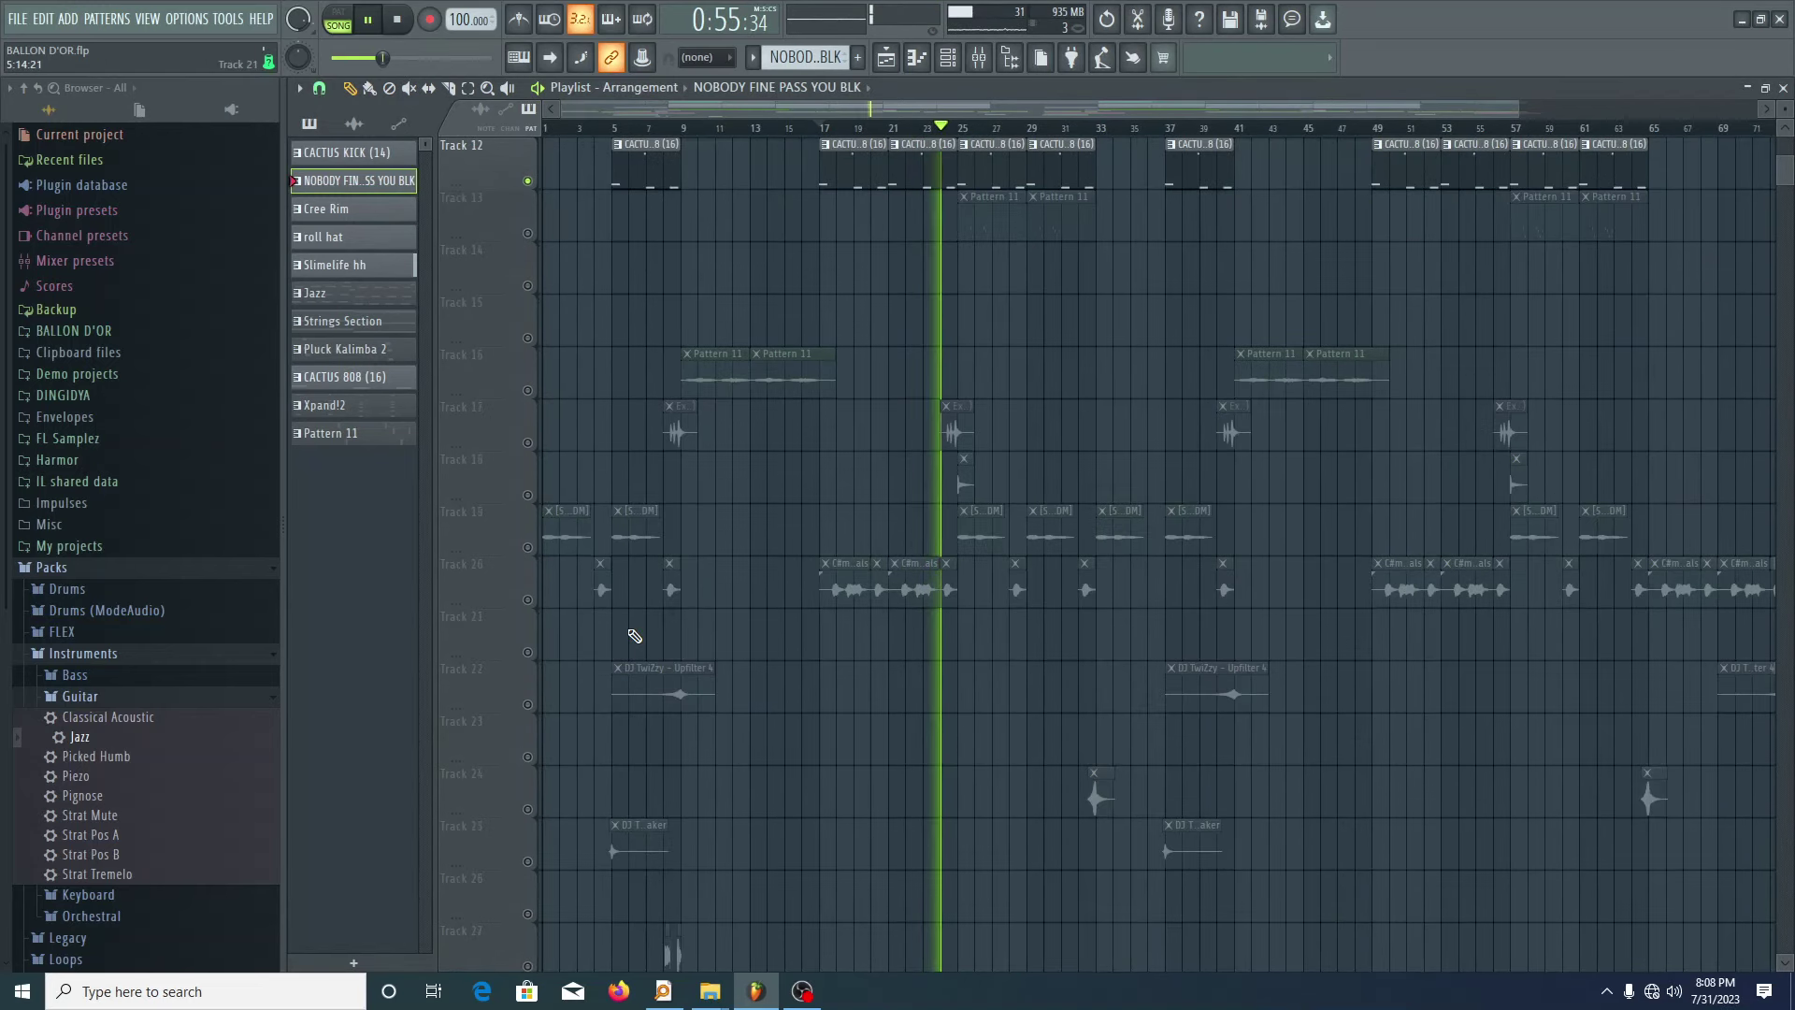
left_click(528, 600)
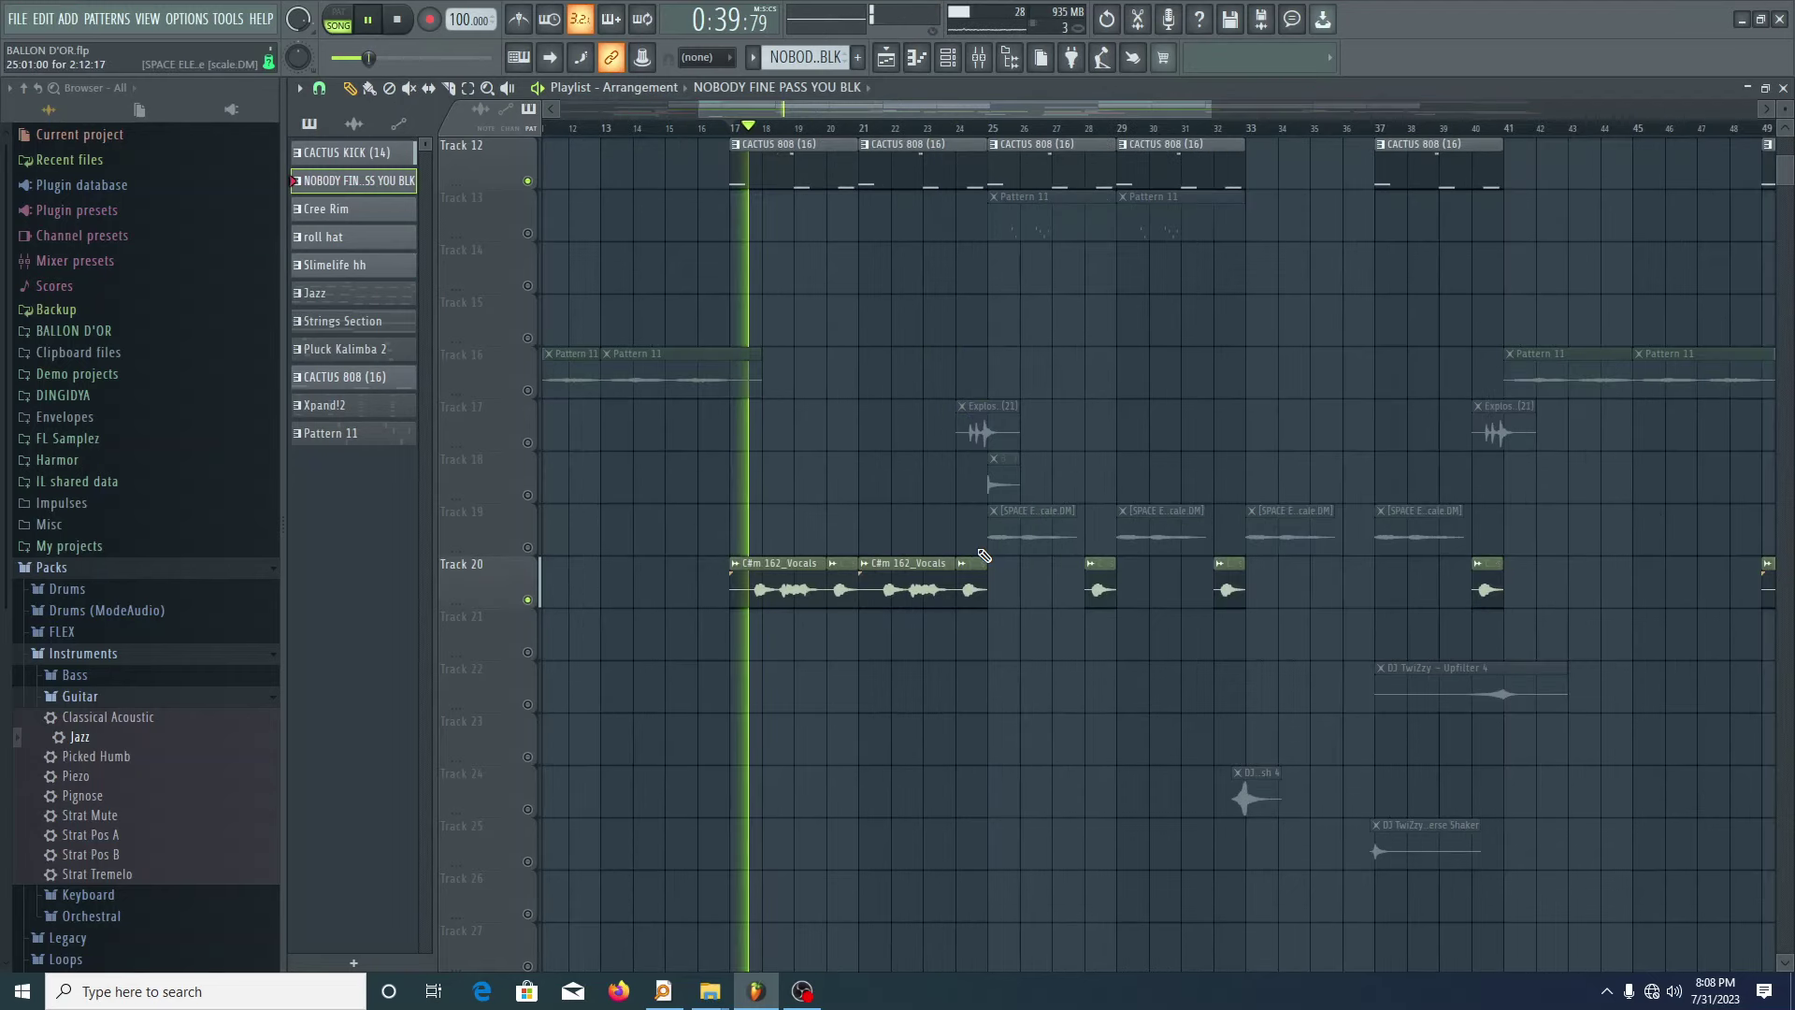
scroll(888, 579, "up", 5)
scroll(813, 664, "down", 6)
scroll(860, 692, "down", 5)
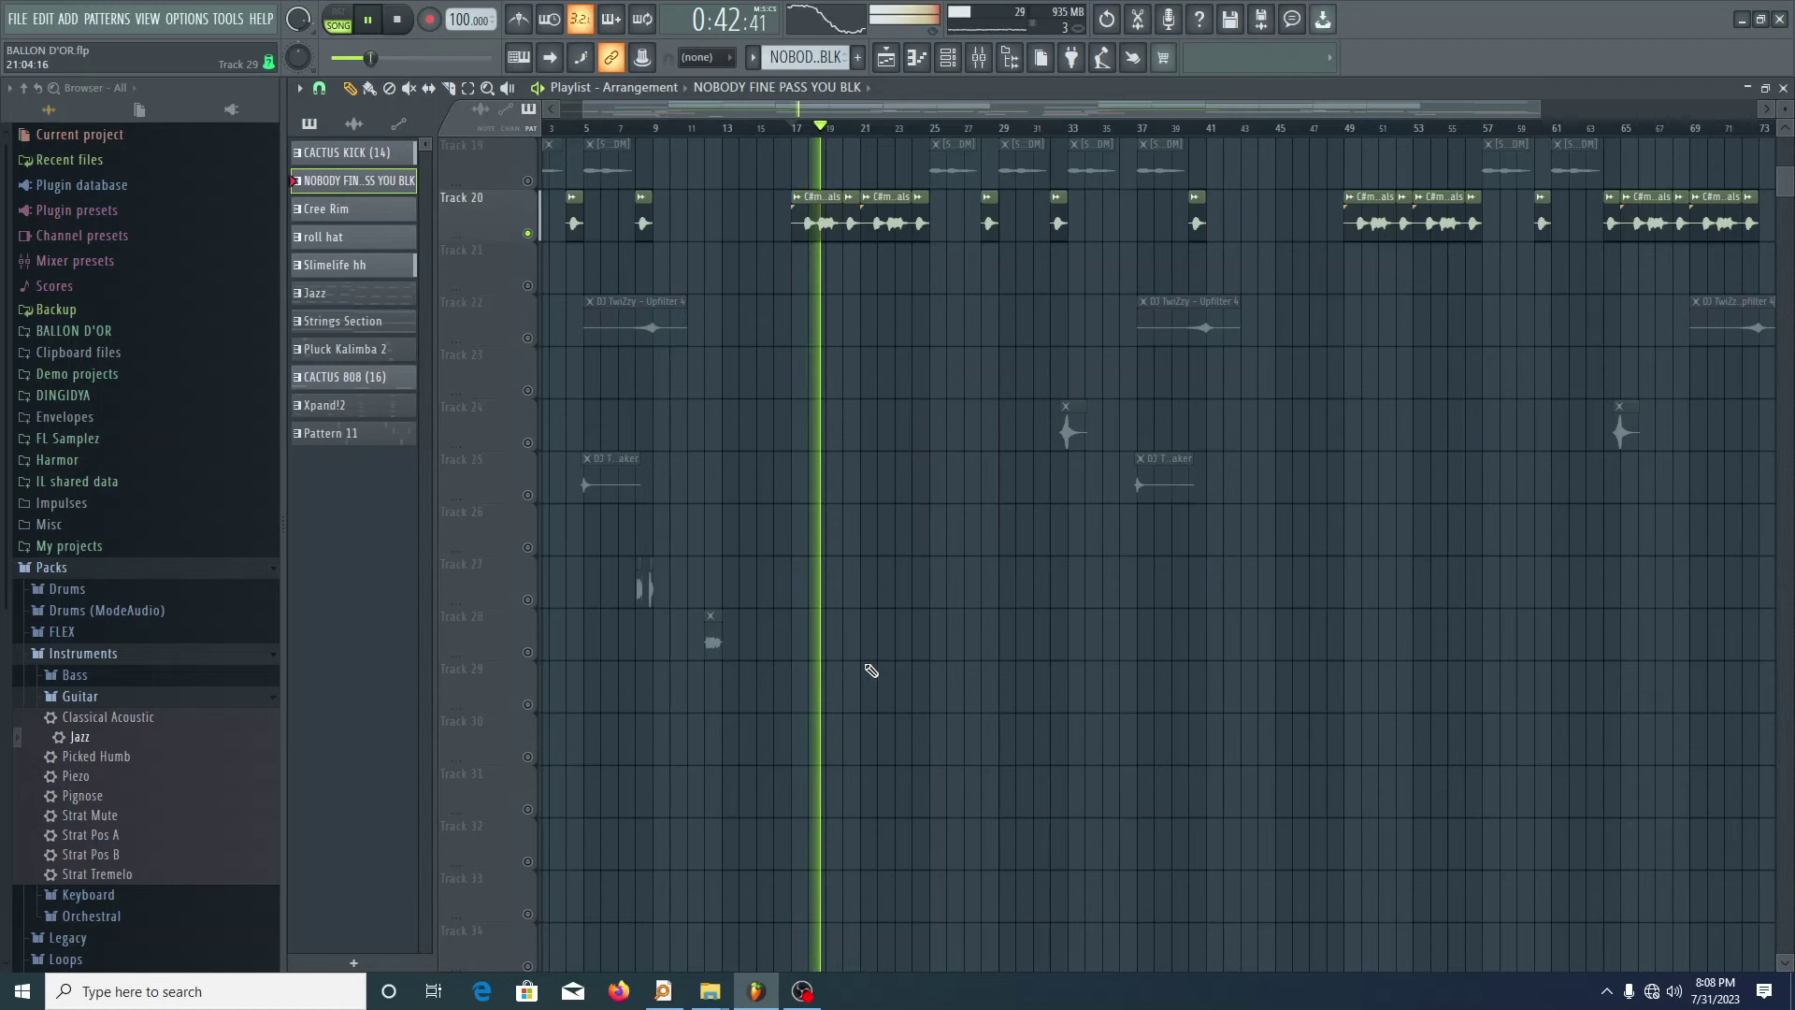
scroll(871, 670, "up", 5)
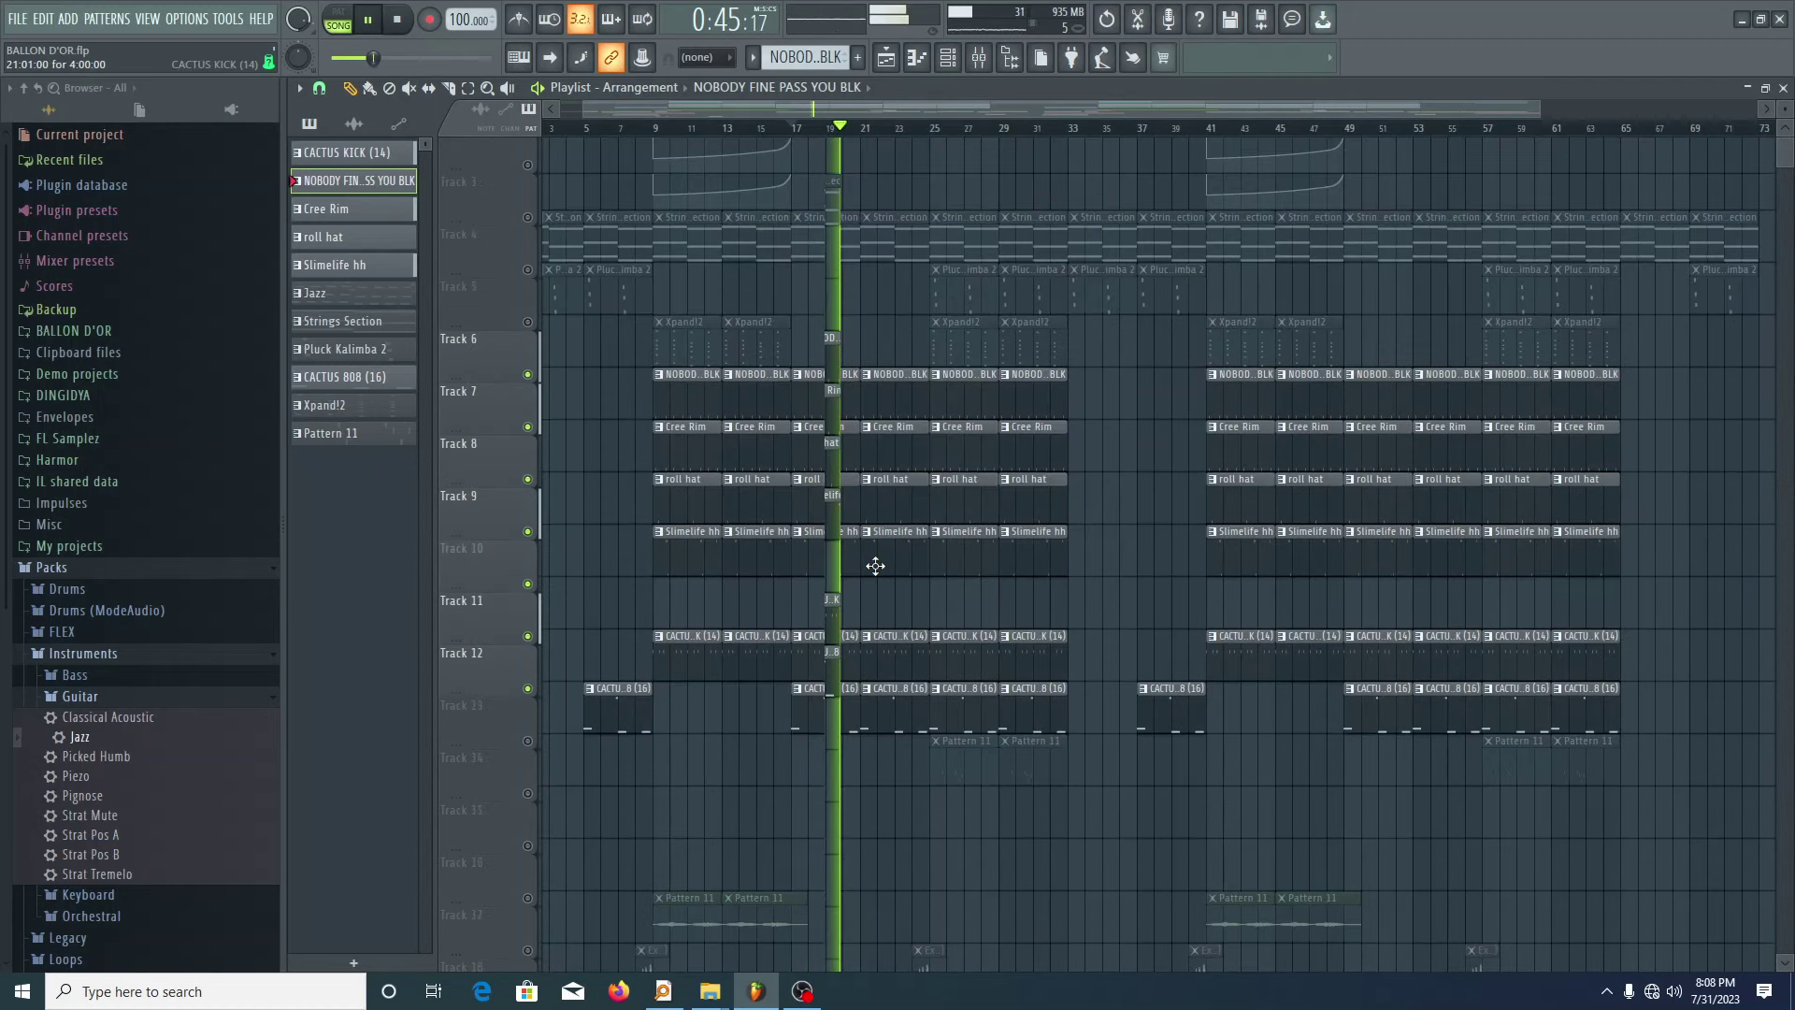
scroll(875, 566, "up", 1)
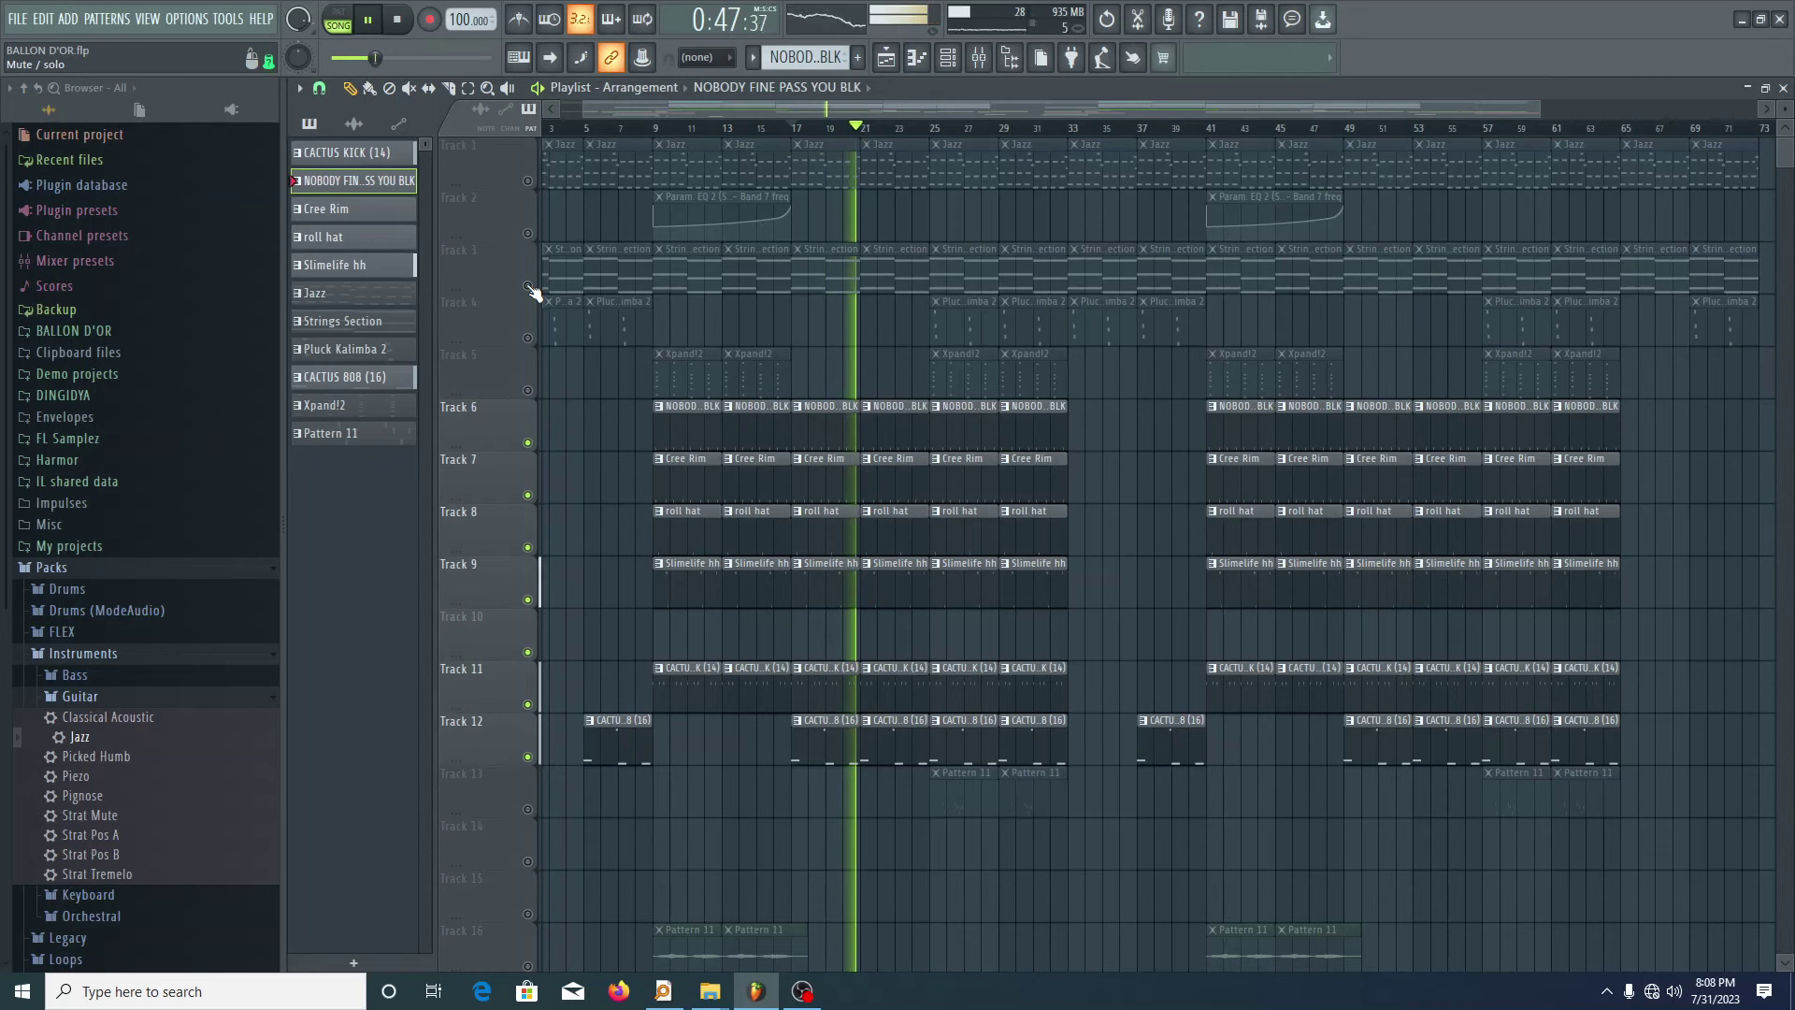
- Unmute the strings, Jazz clips, Track 4 and Track 5, then stop playback
left_click(528, 287)
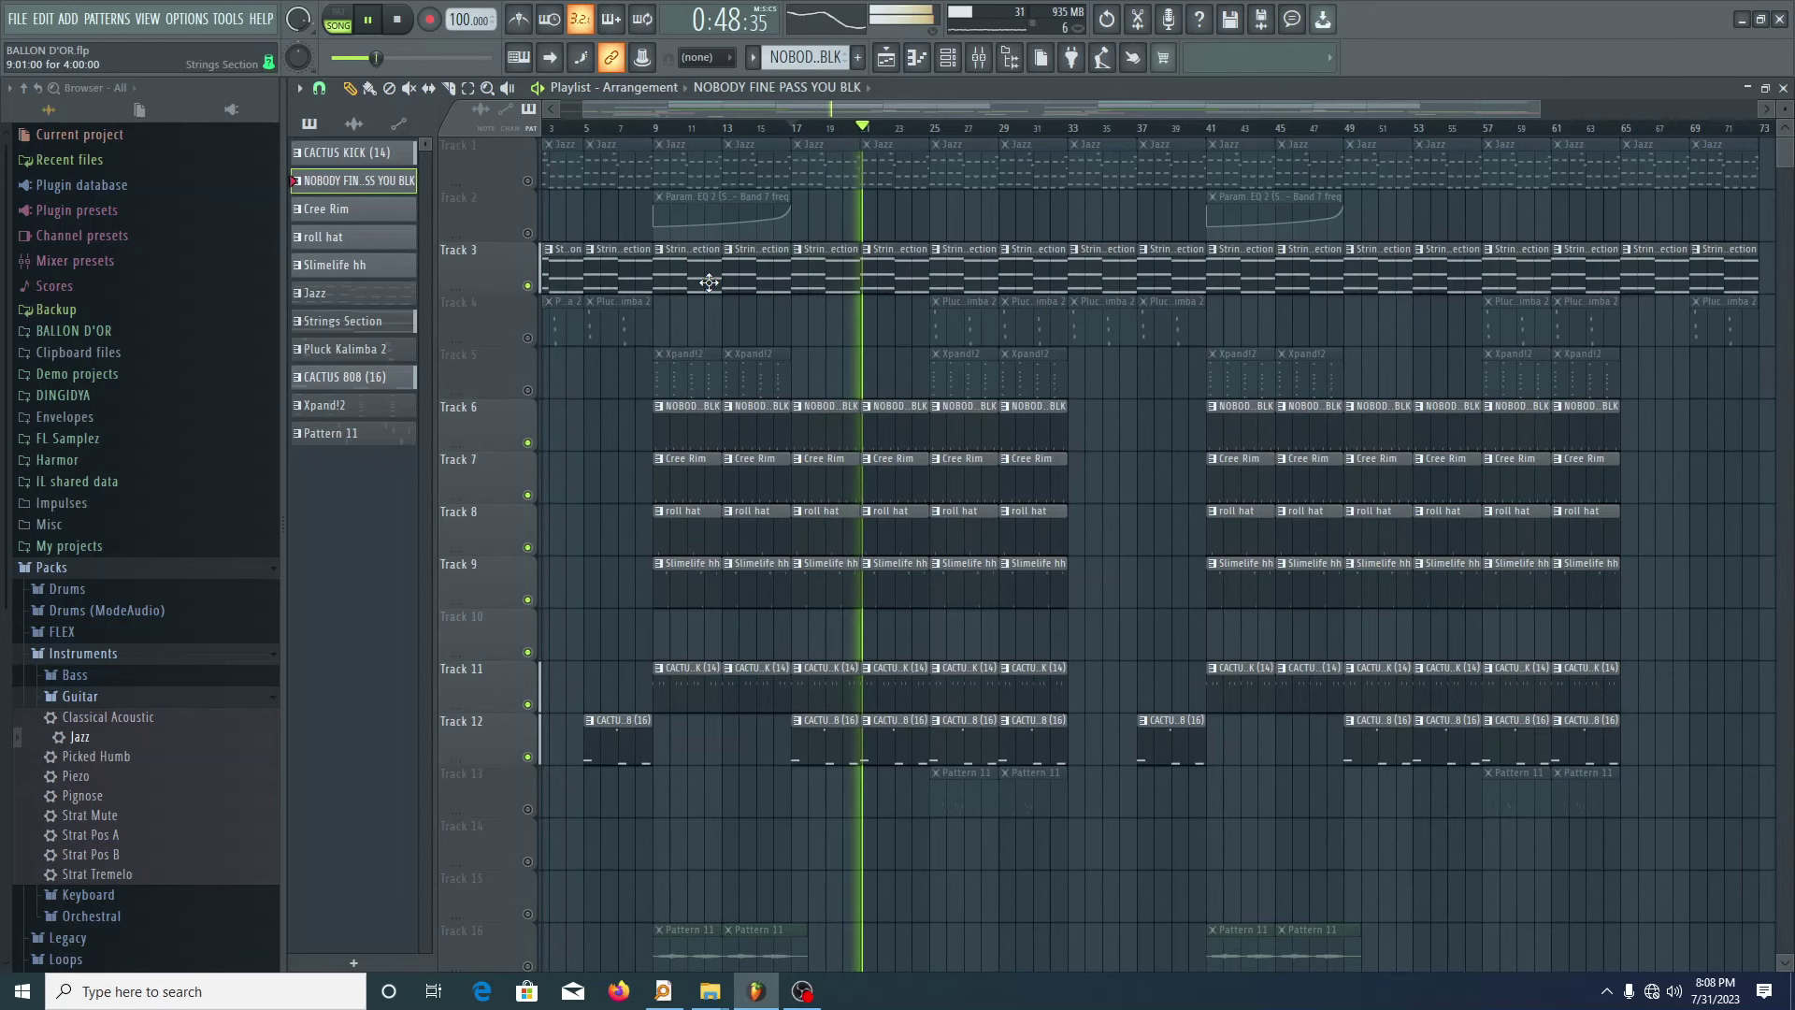
left_click(528, 182)
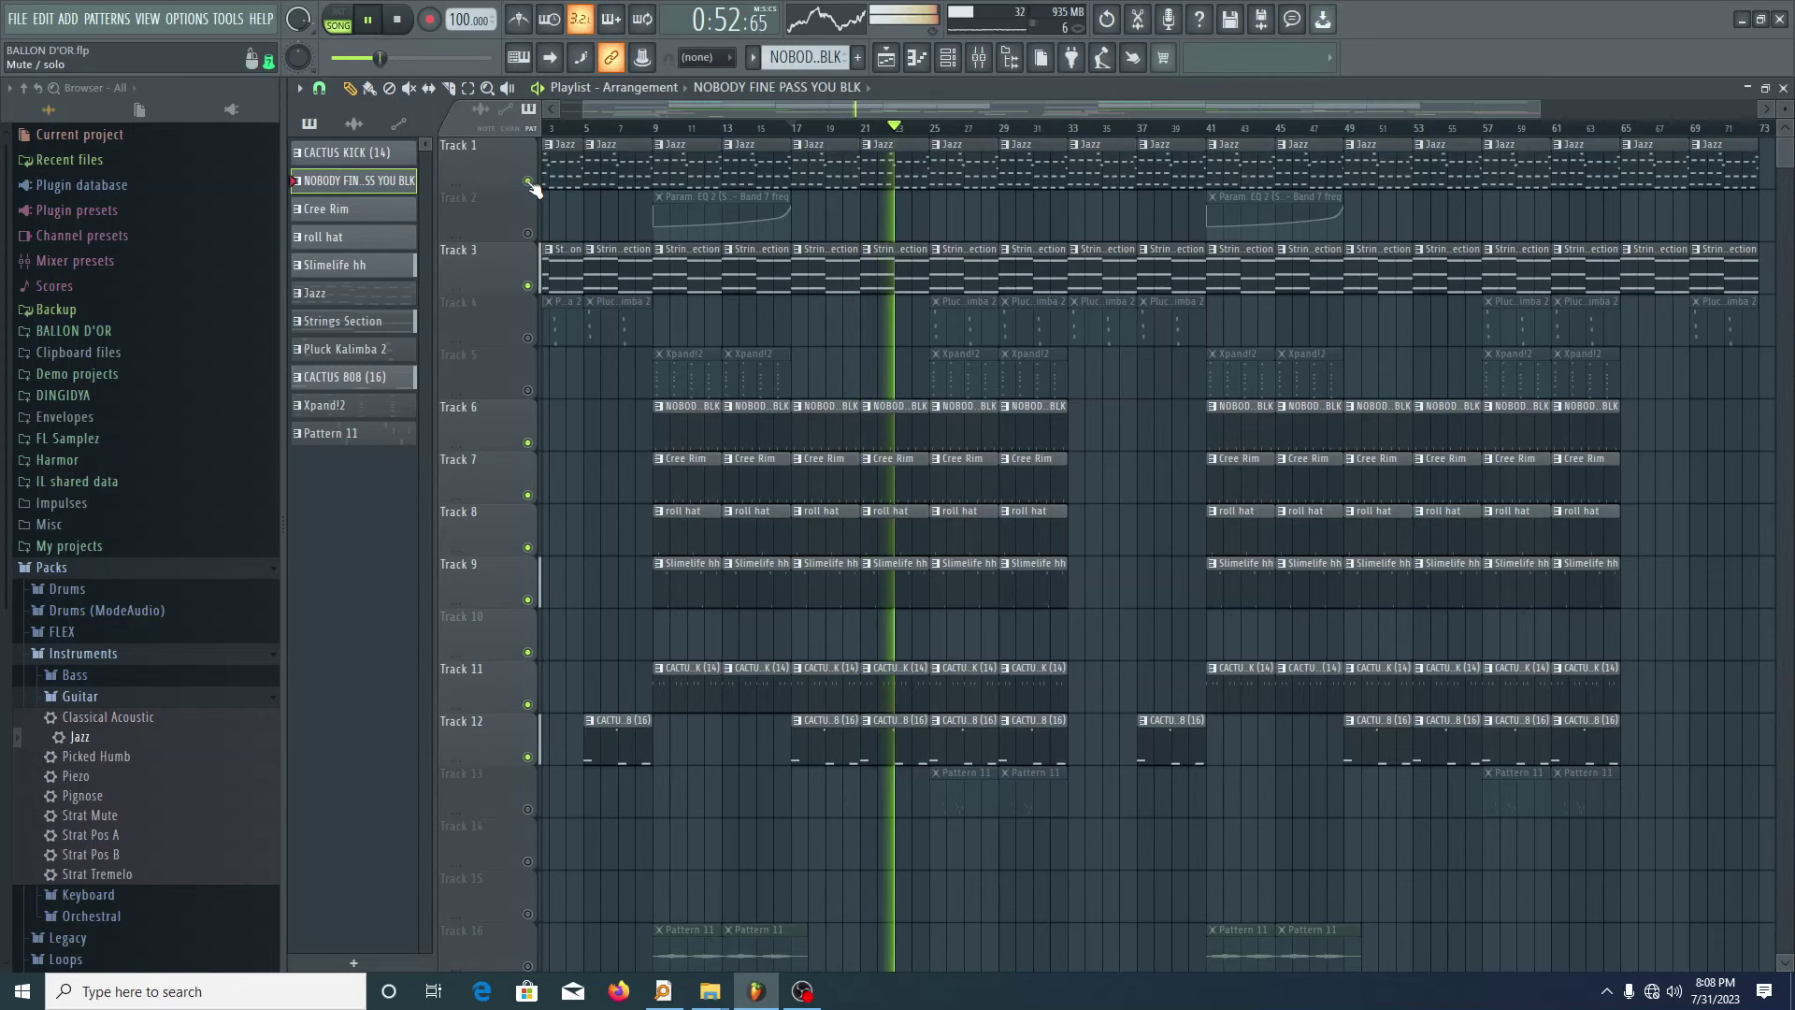
left_click(527, 389)
left_click(527, 337)
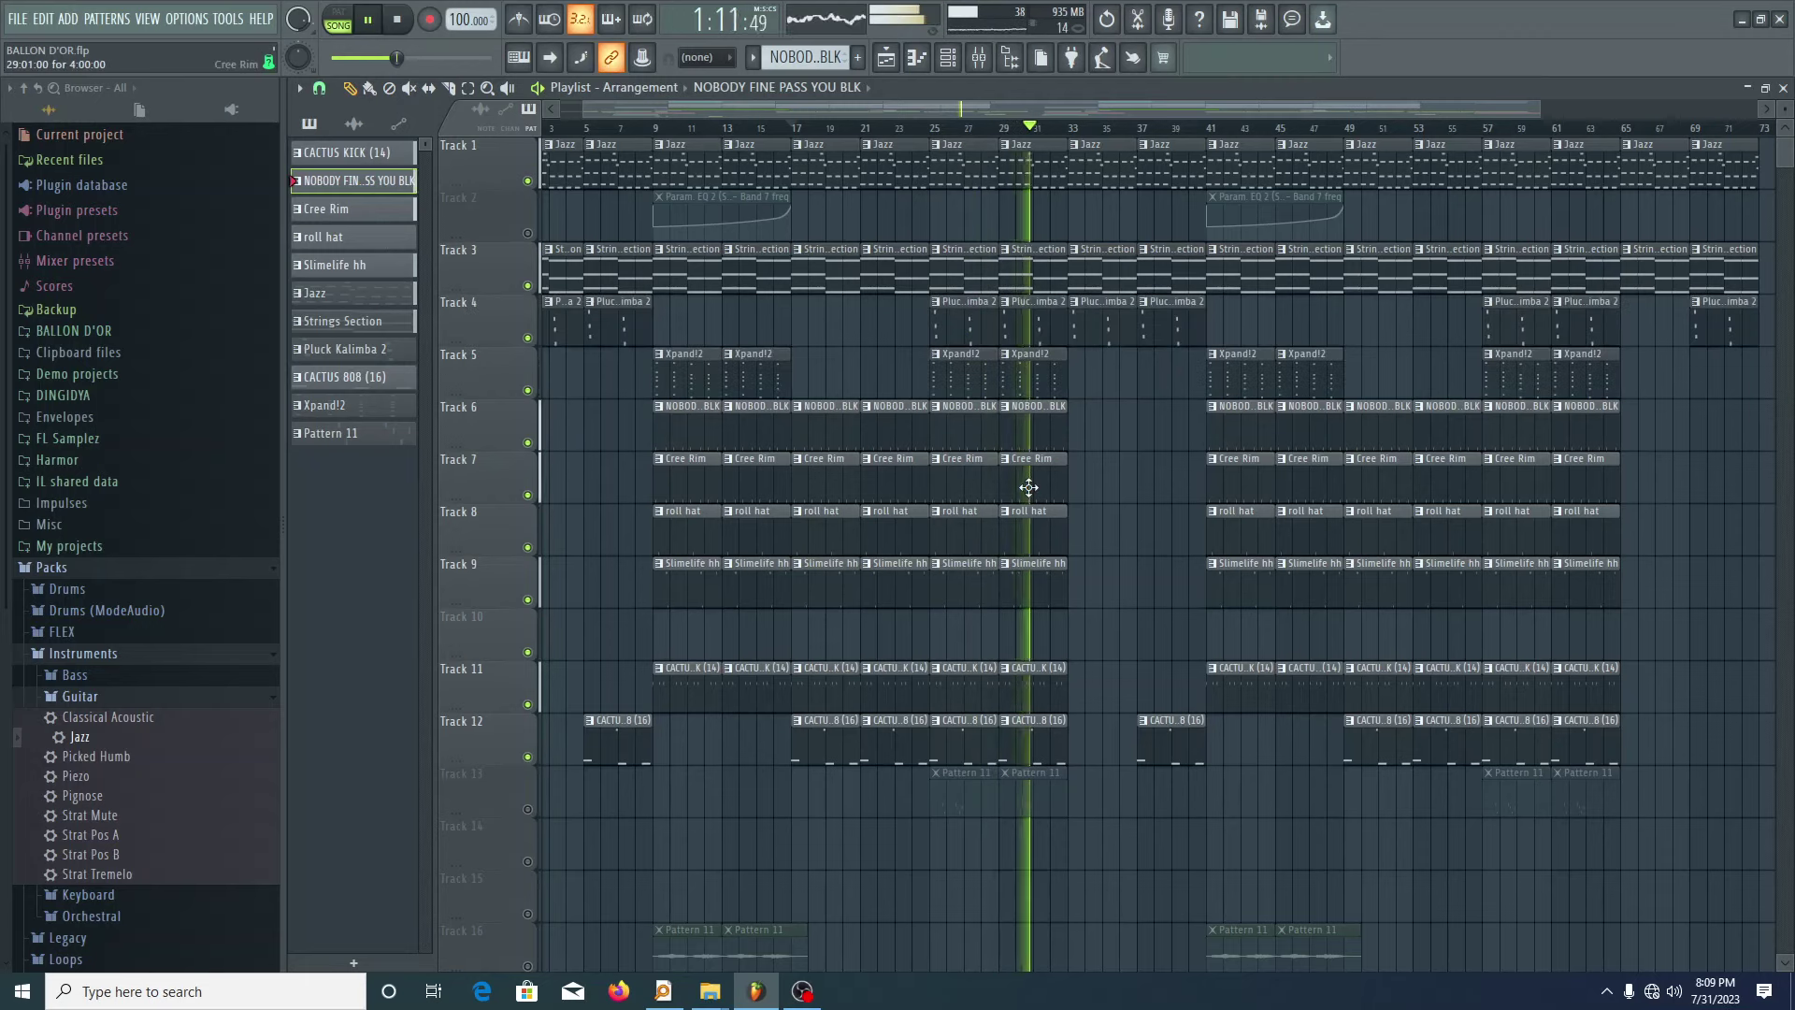
key("space")
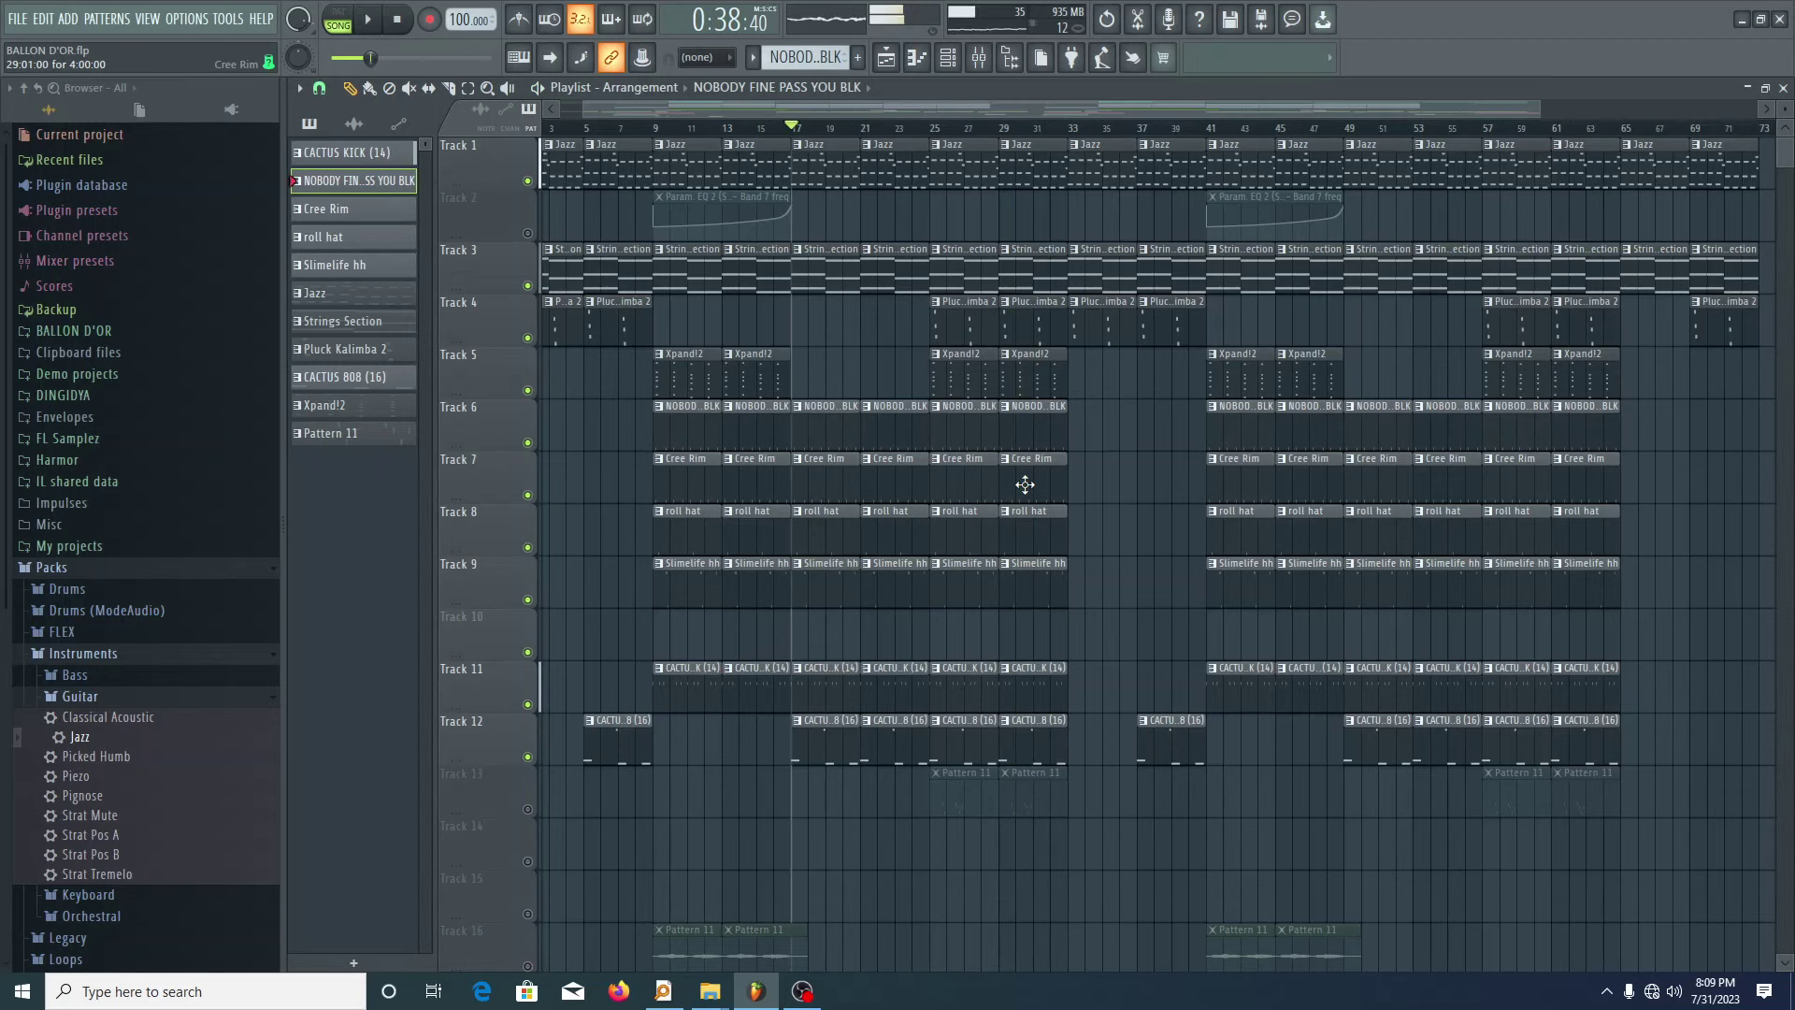
- Unmute all muted tracks at once and play the arrangement from bar 5
scroll(1159, 703, "down", 5)
scroll(1119, 712, "down", 2)
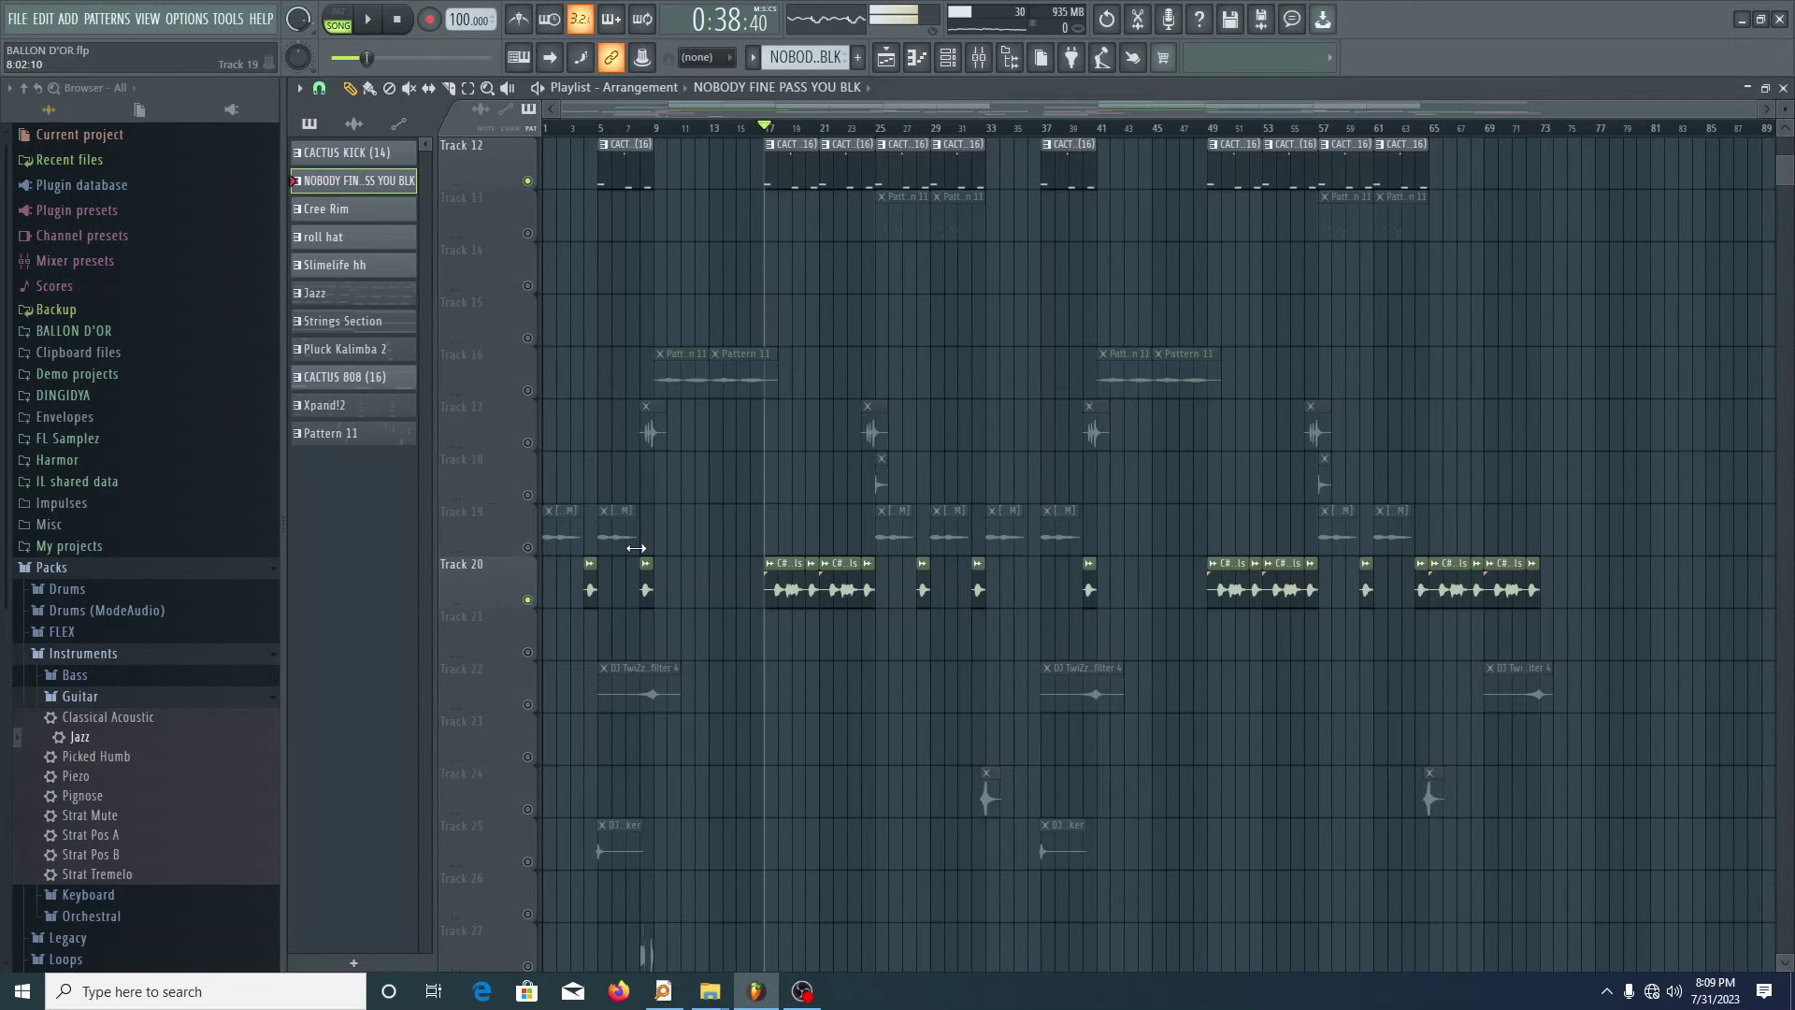
scroll(636, 548, "up", 4)
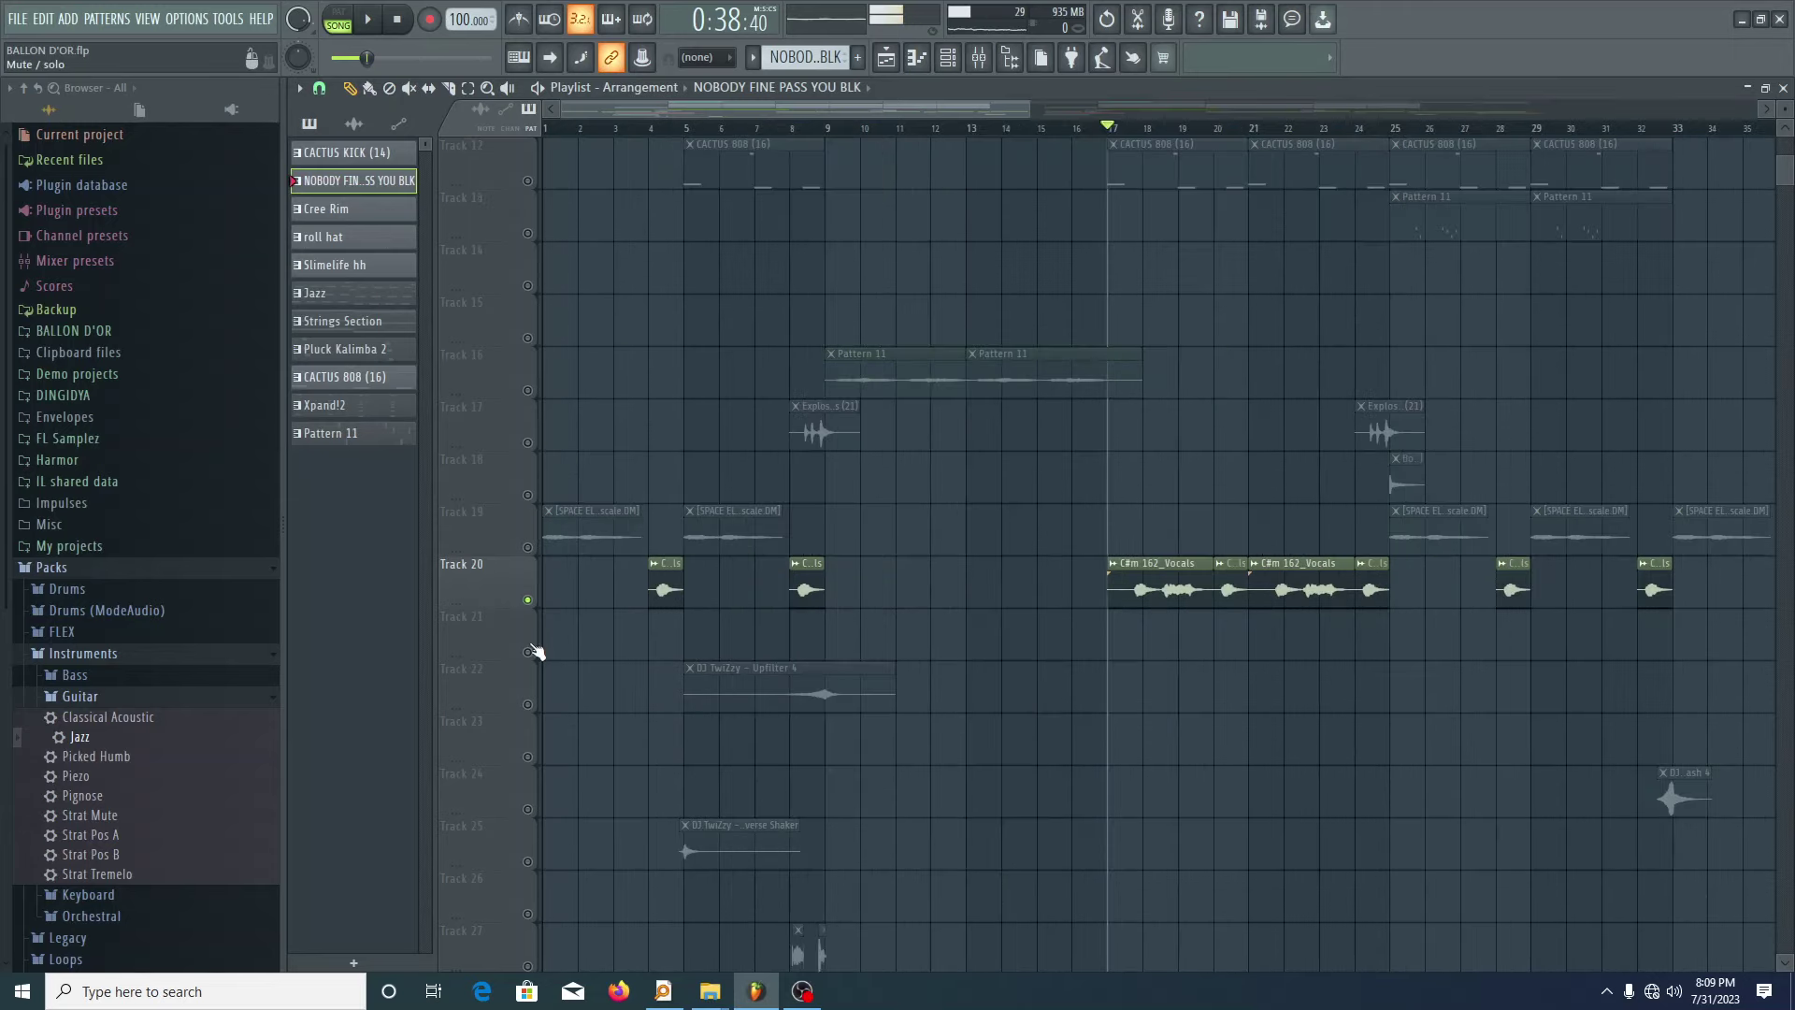
right_click(527, 599)
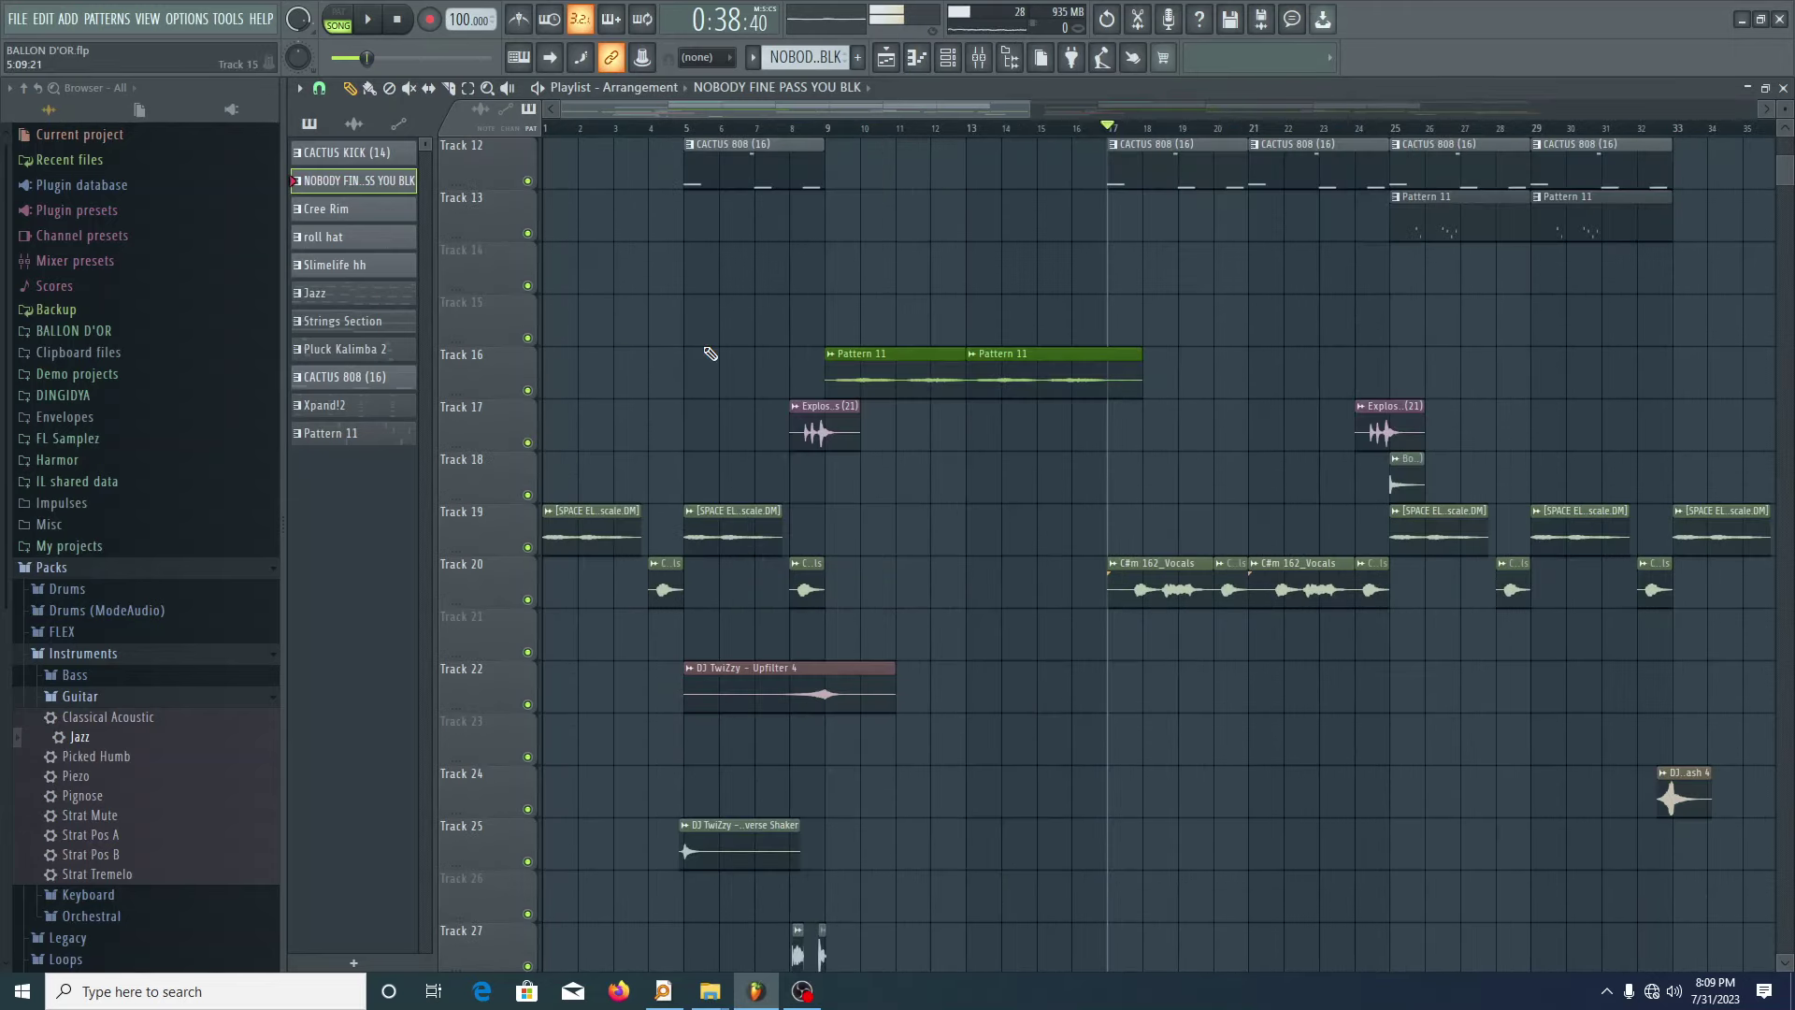
left_click(685, 129)
scroll(733, 533, "down", 3)
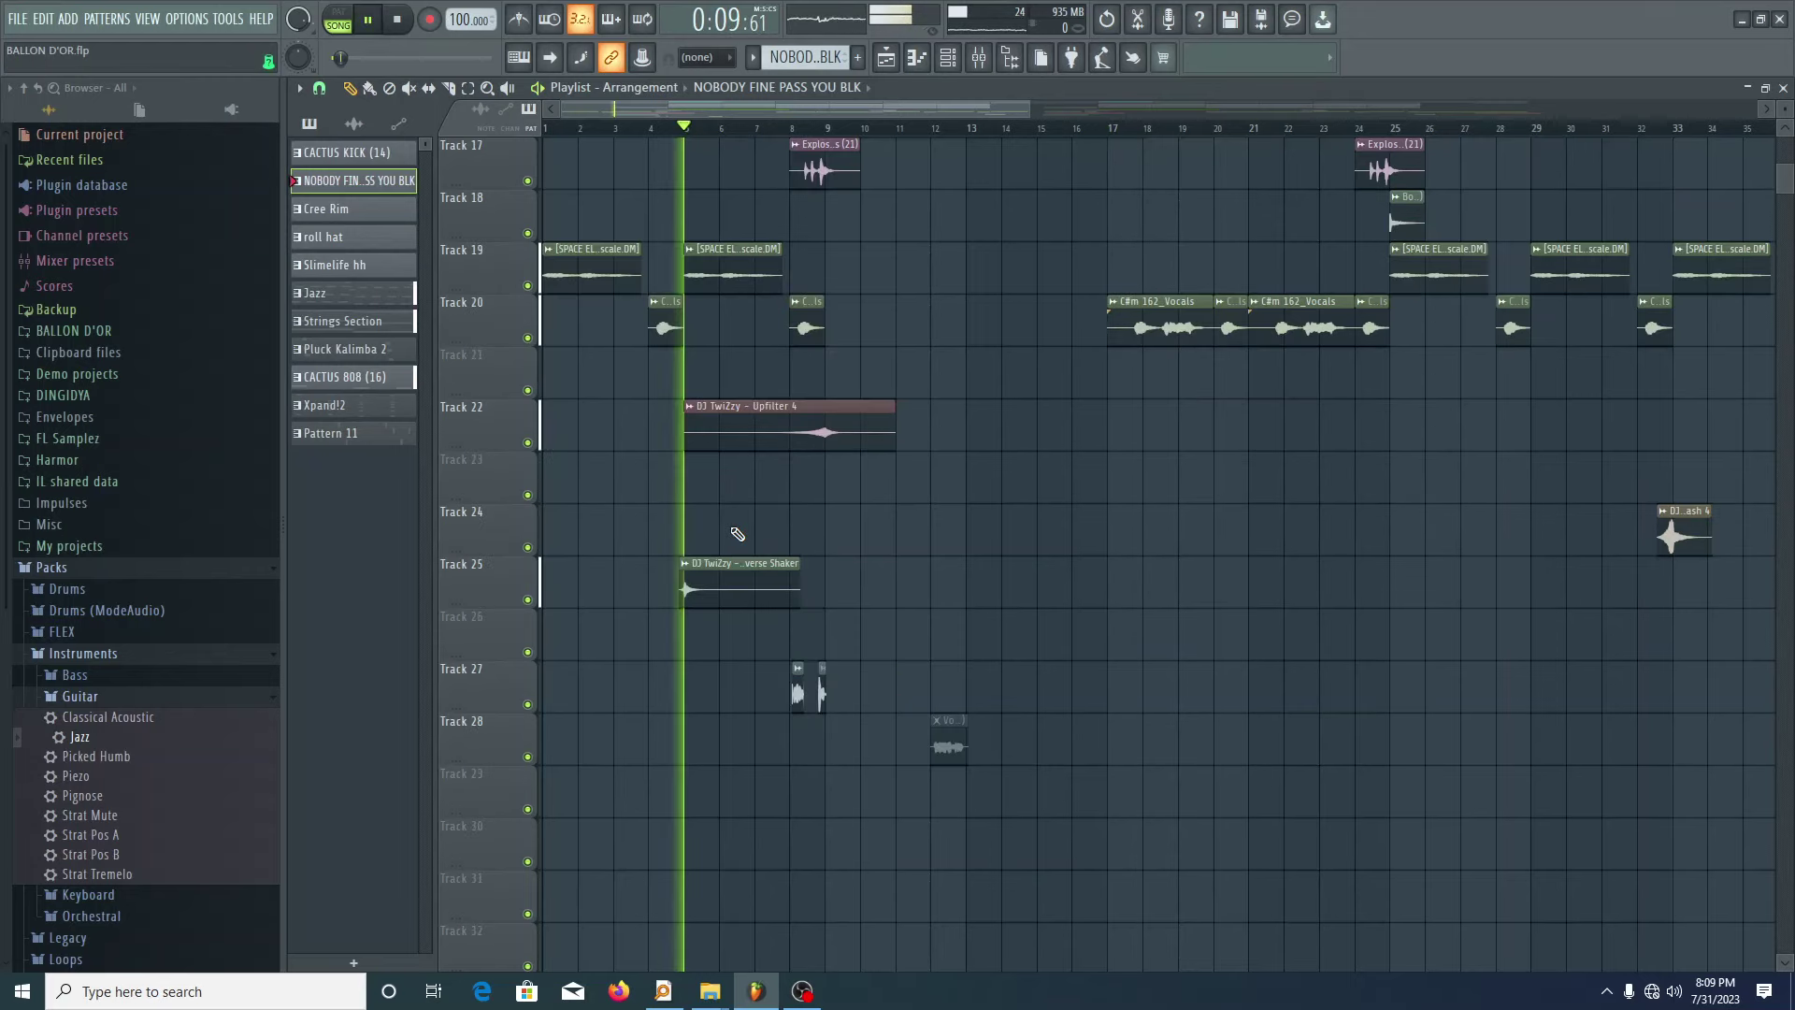
key("space")
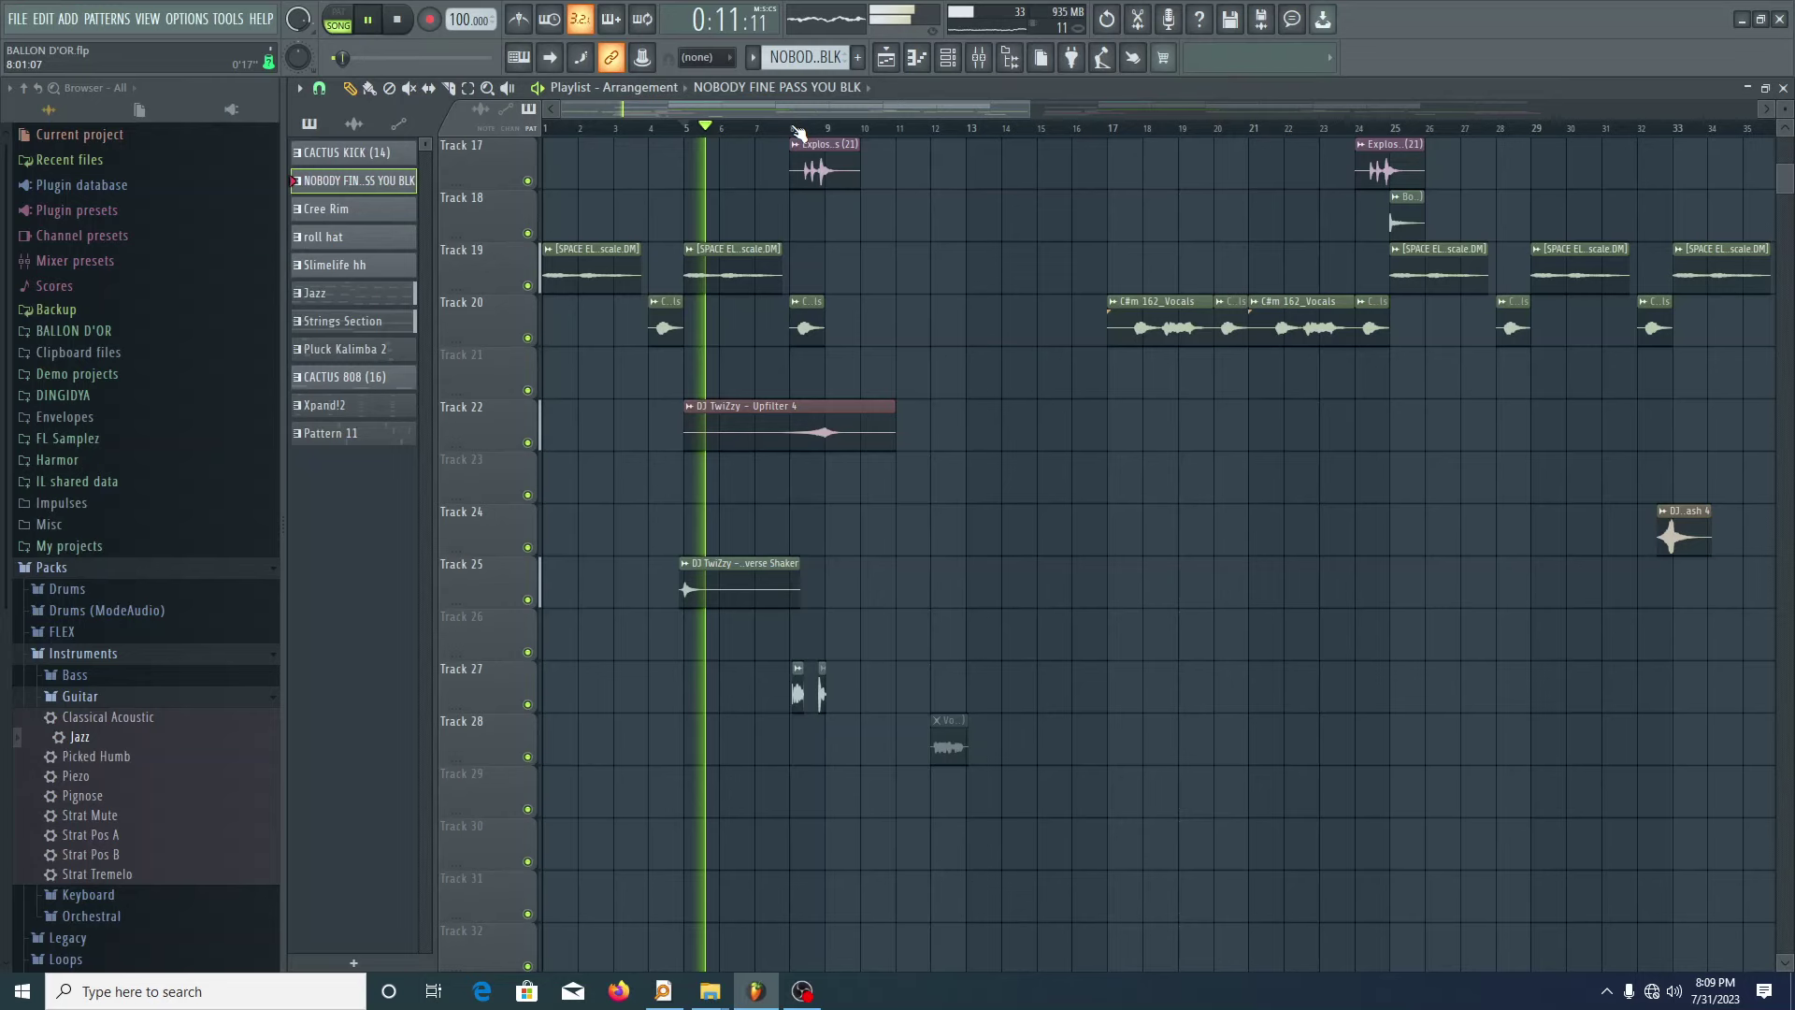
- Jump the song position to bar 9 and stop playback
left_click(827, 129)
scroll(993, 559, "up", 1)
key("space")
scroll(996, 598, "down", 2)
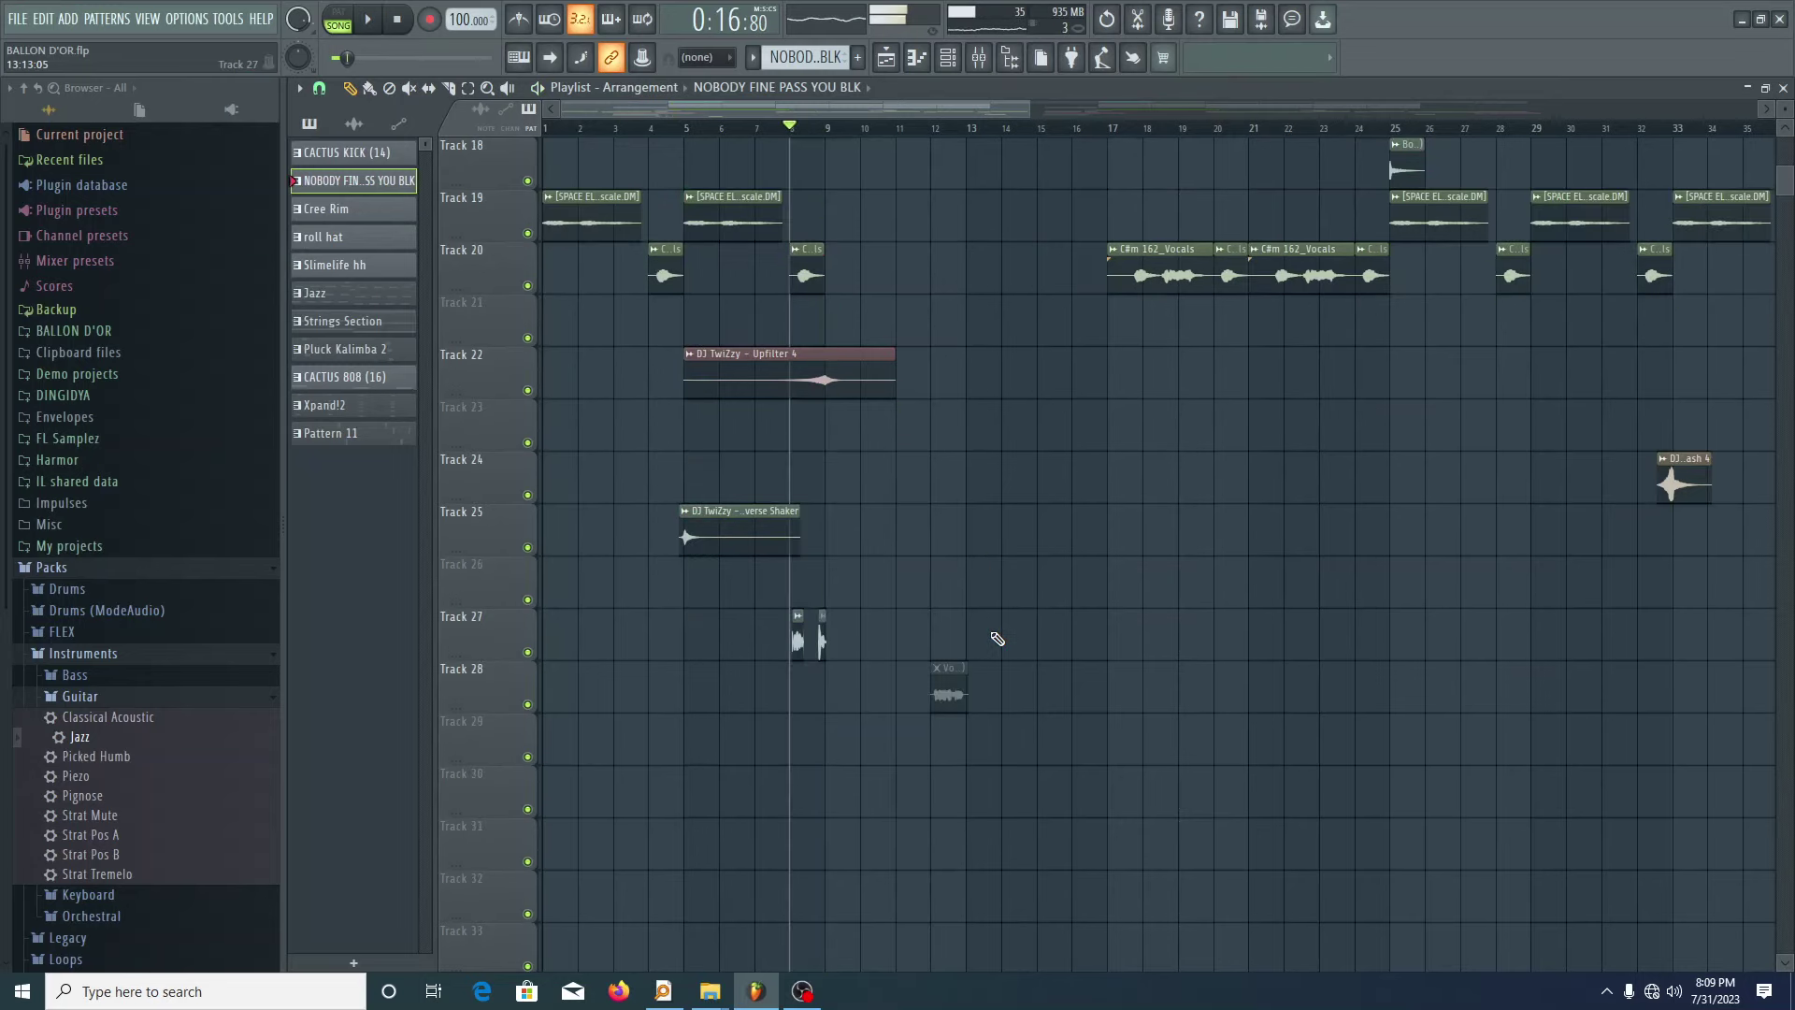
scroll(997, 638, "down", 3)
scroll(908, 115, "up", 3)
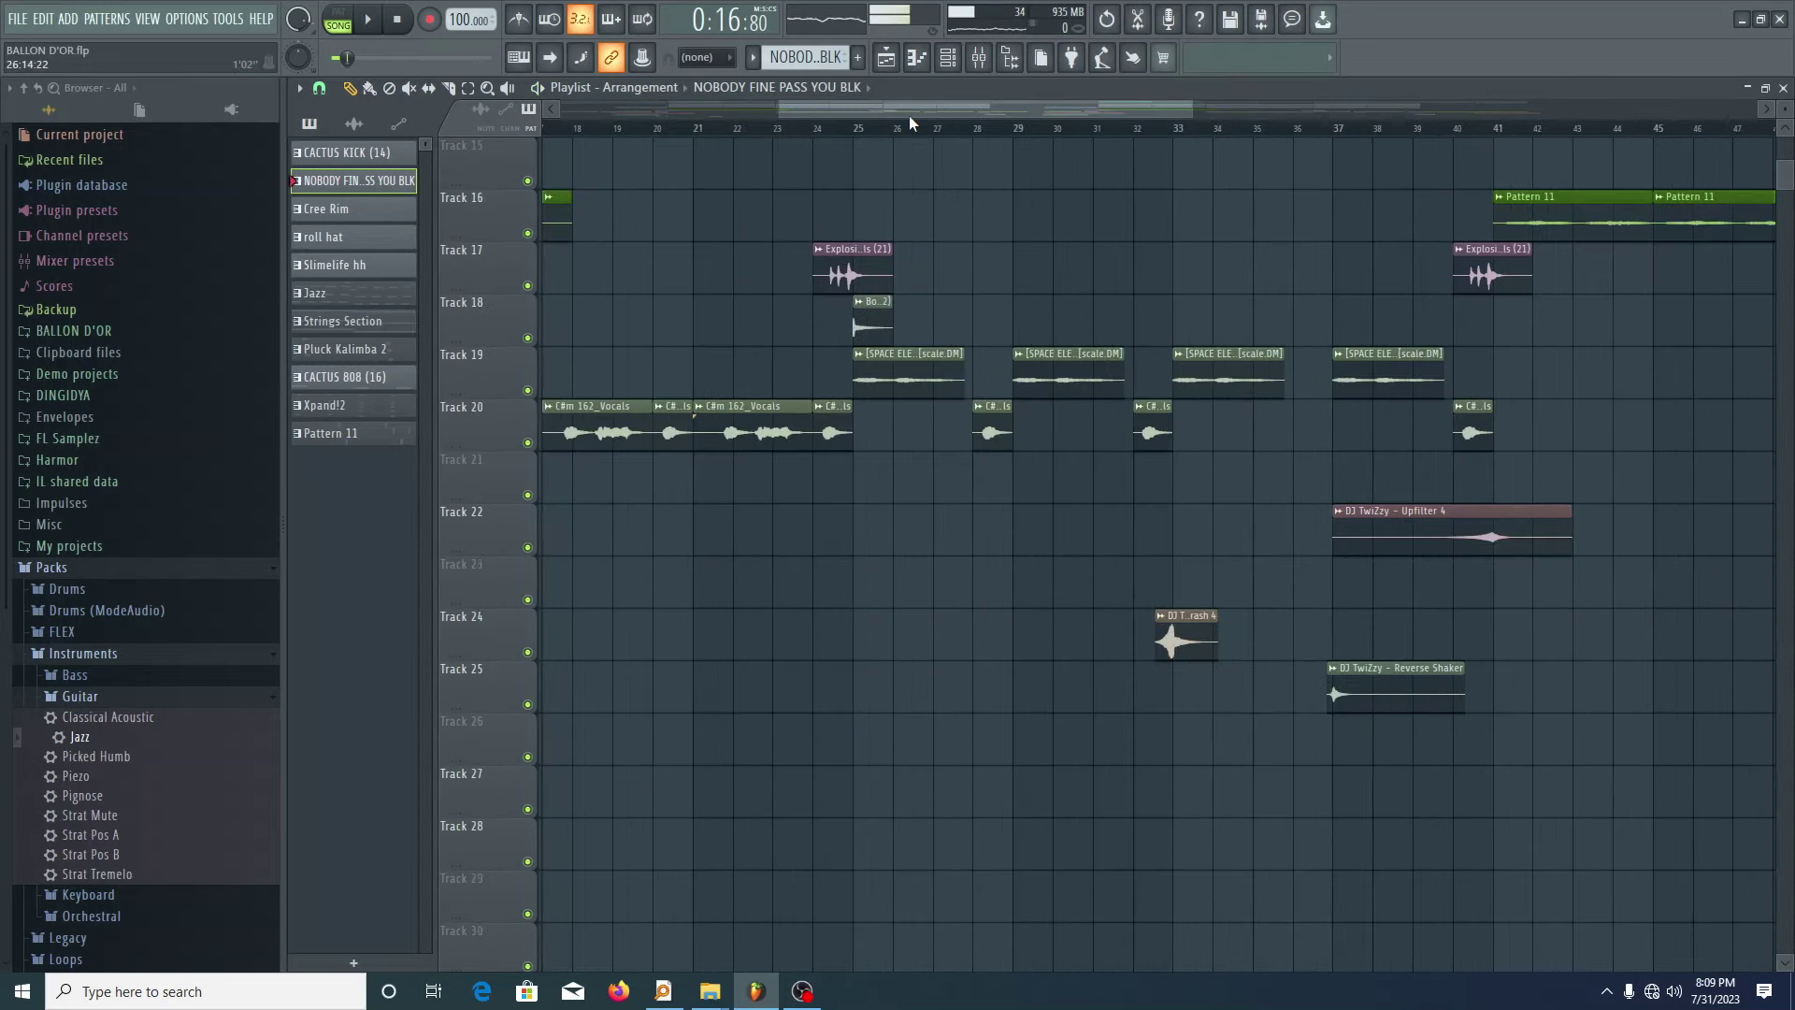
- Solo Track 17 near bar 25 to hear the explosion clip alone
left_click(853, 128)
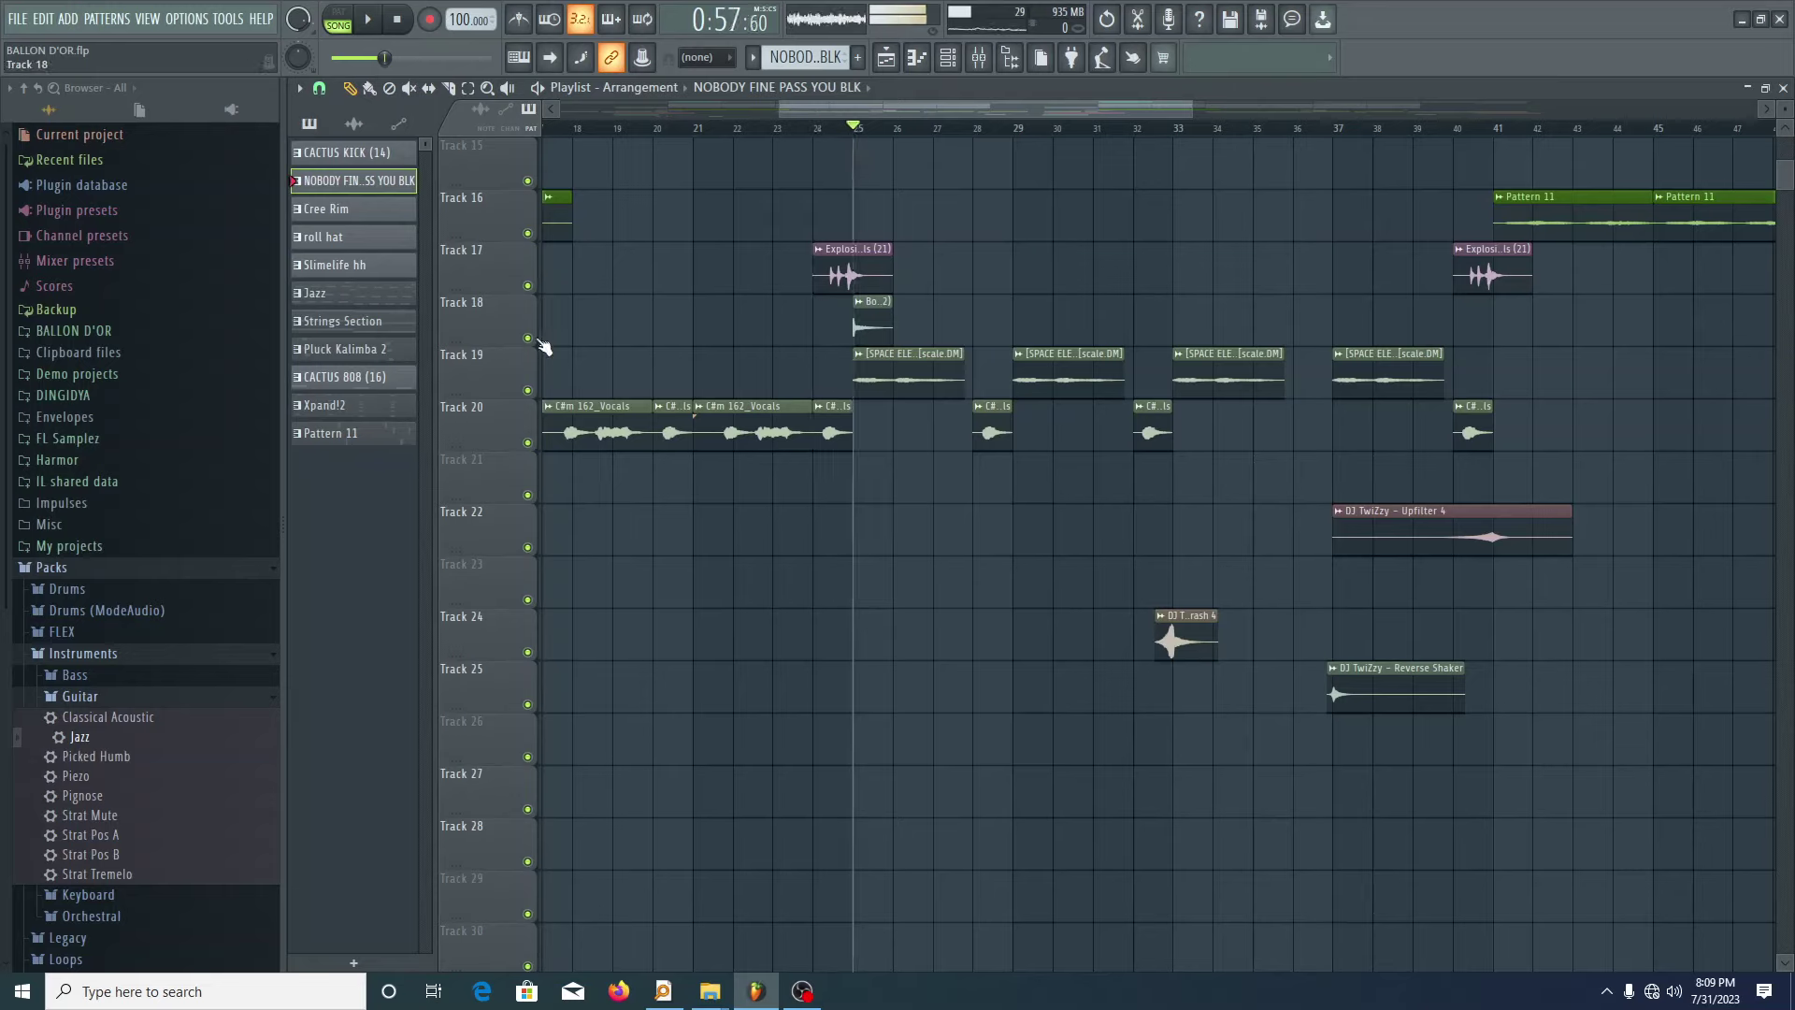
left_click(880, 272)
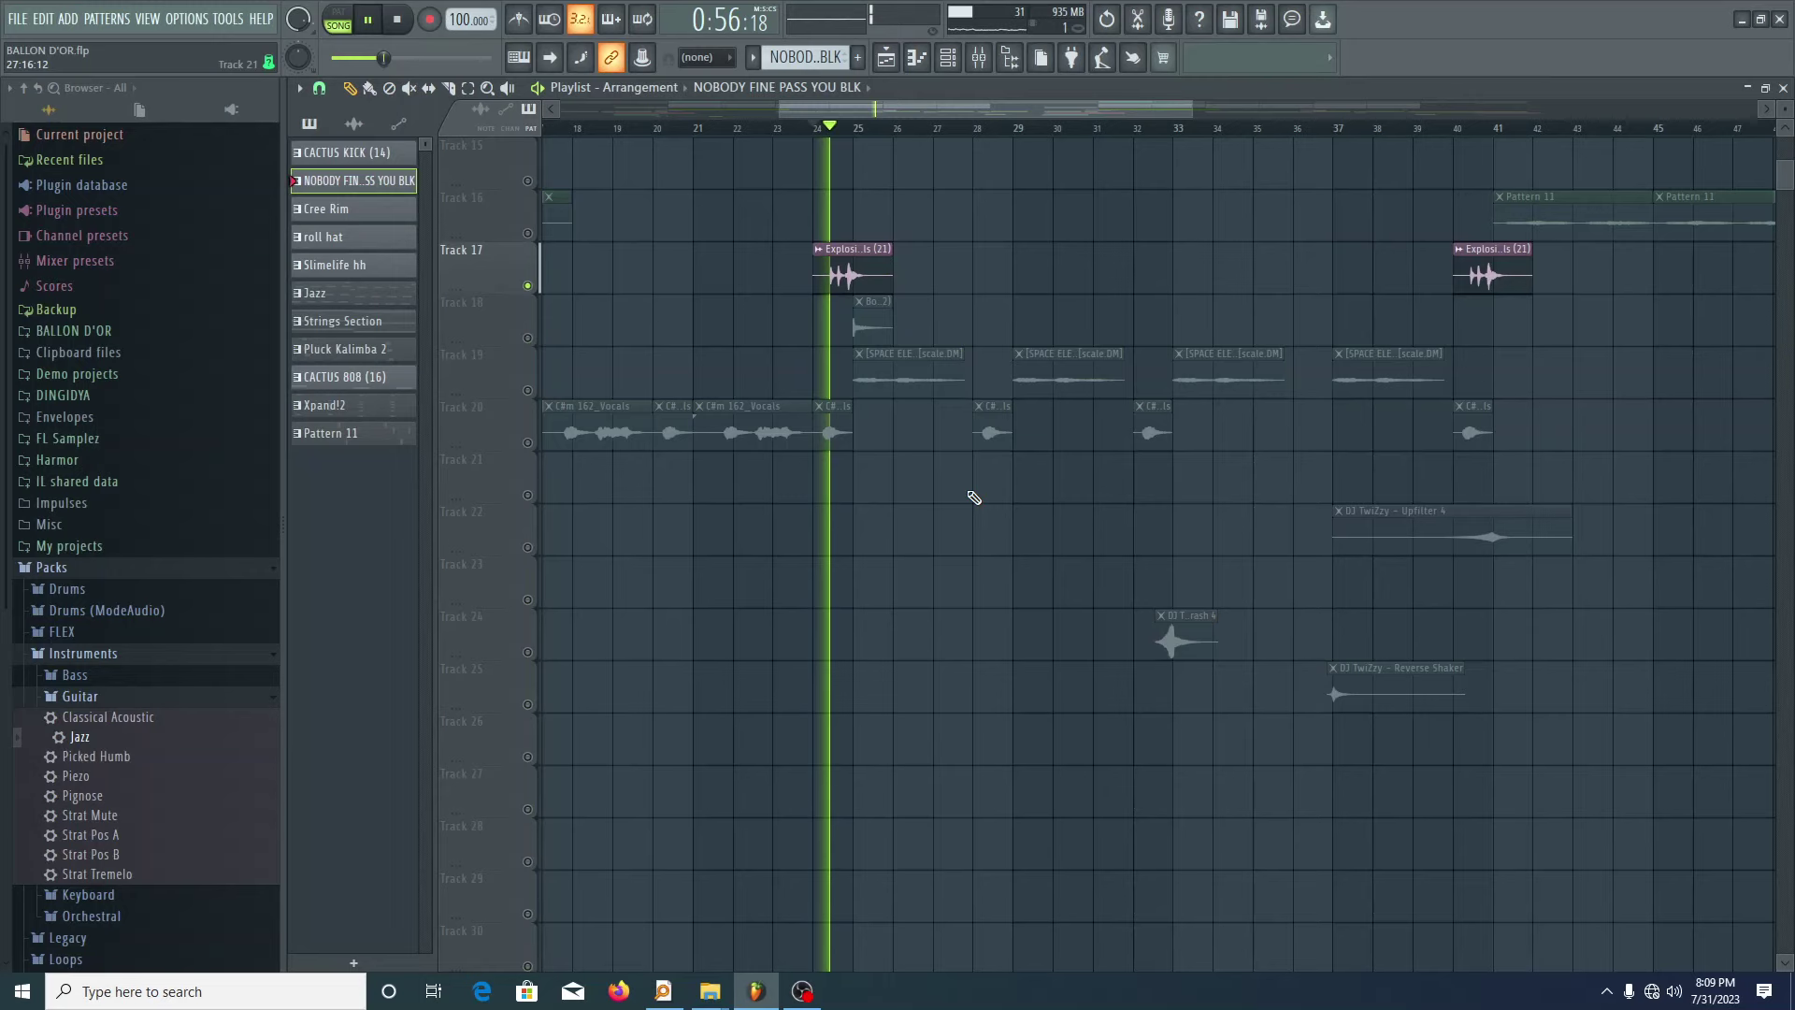
scroll(1188, 524, "down", 2)
key("space")
- Solo Track 24 and audition its crash clip from bar 32
right_click(528, 652)
left_click(897, 129)
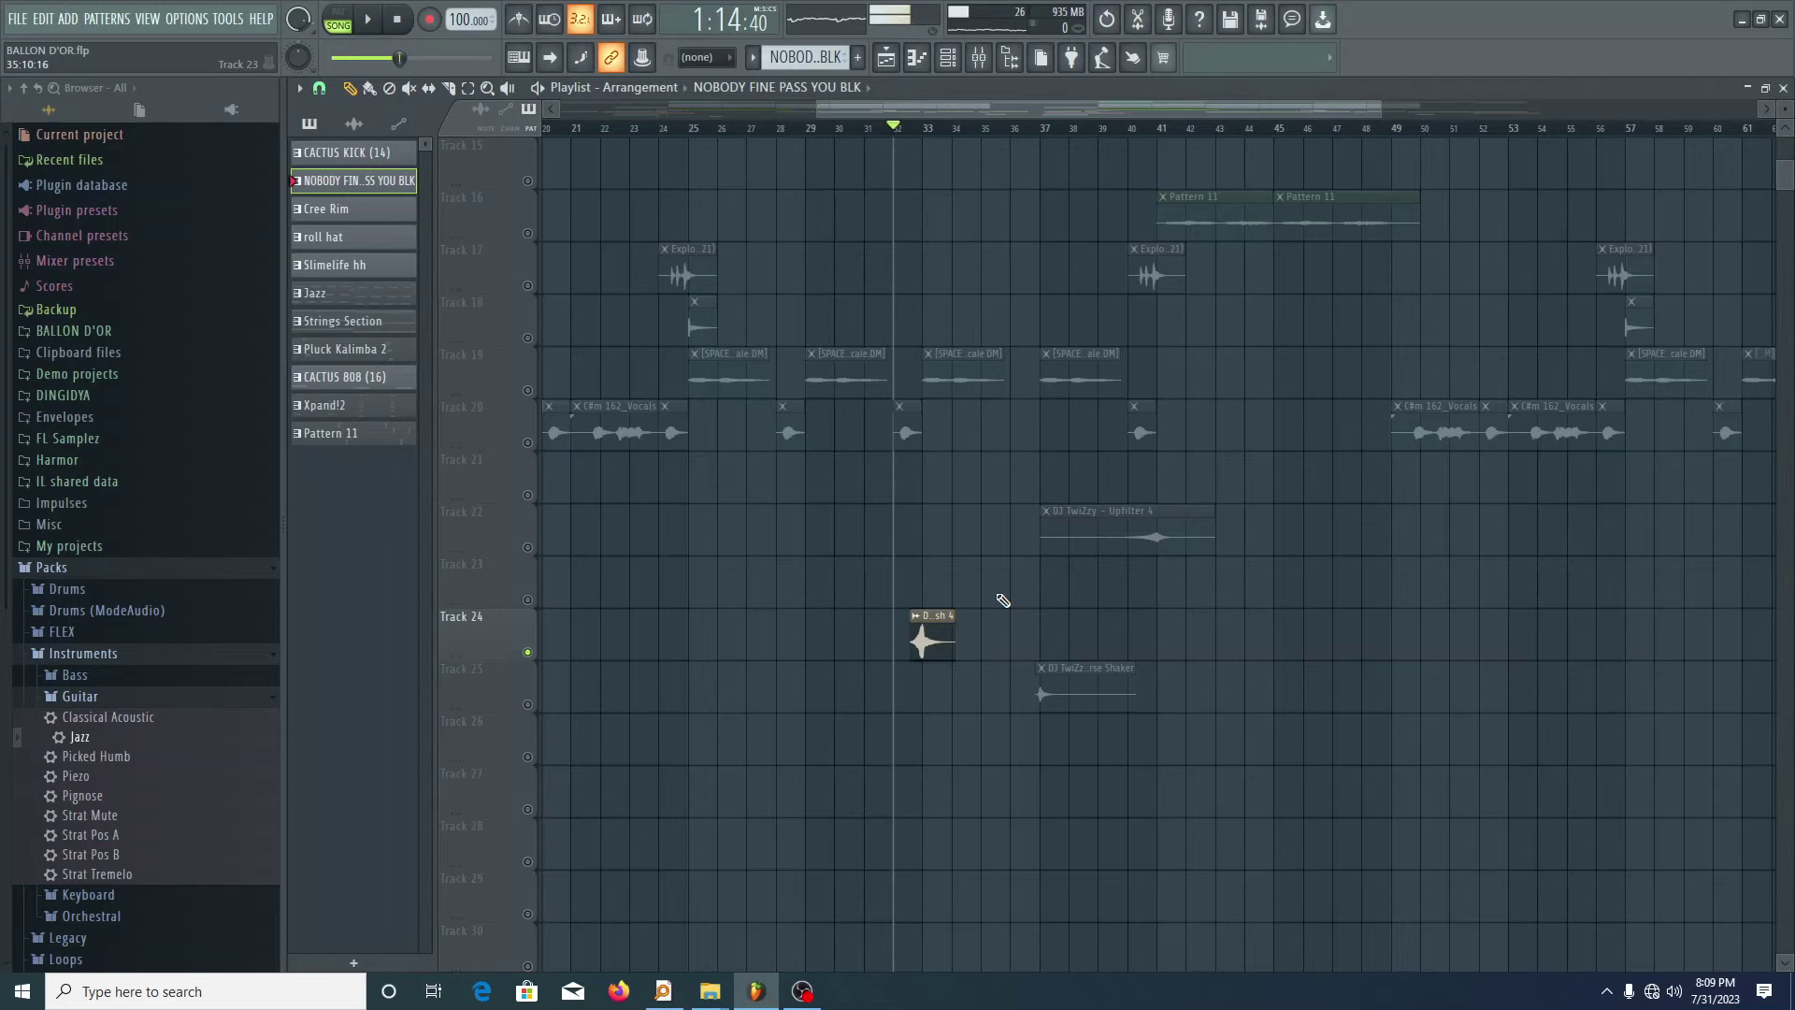
key("space")
scroll(1033, 617, "up", 3)
key("space")
key("space")
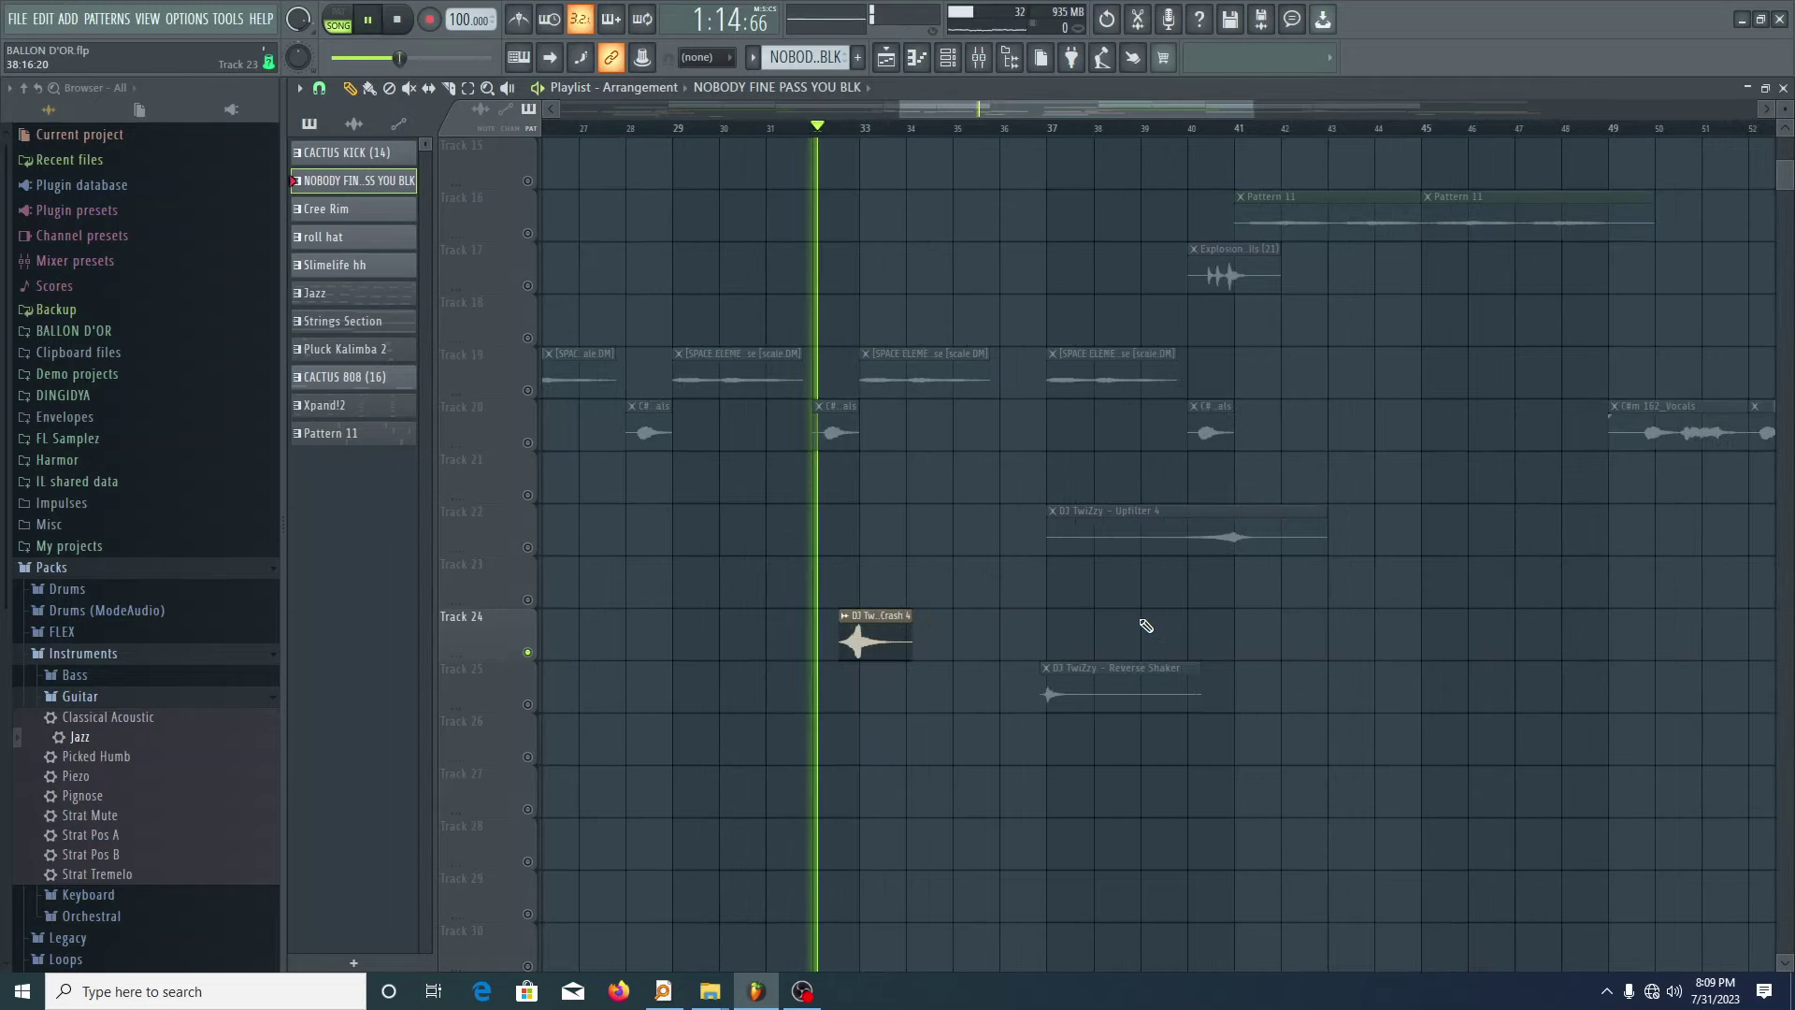
scroll(1146, 626, "up", 1)
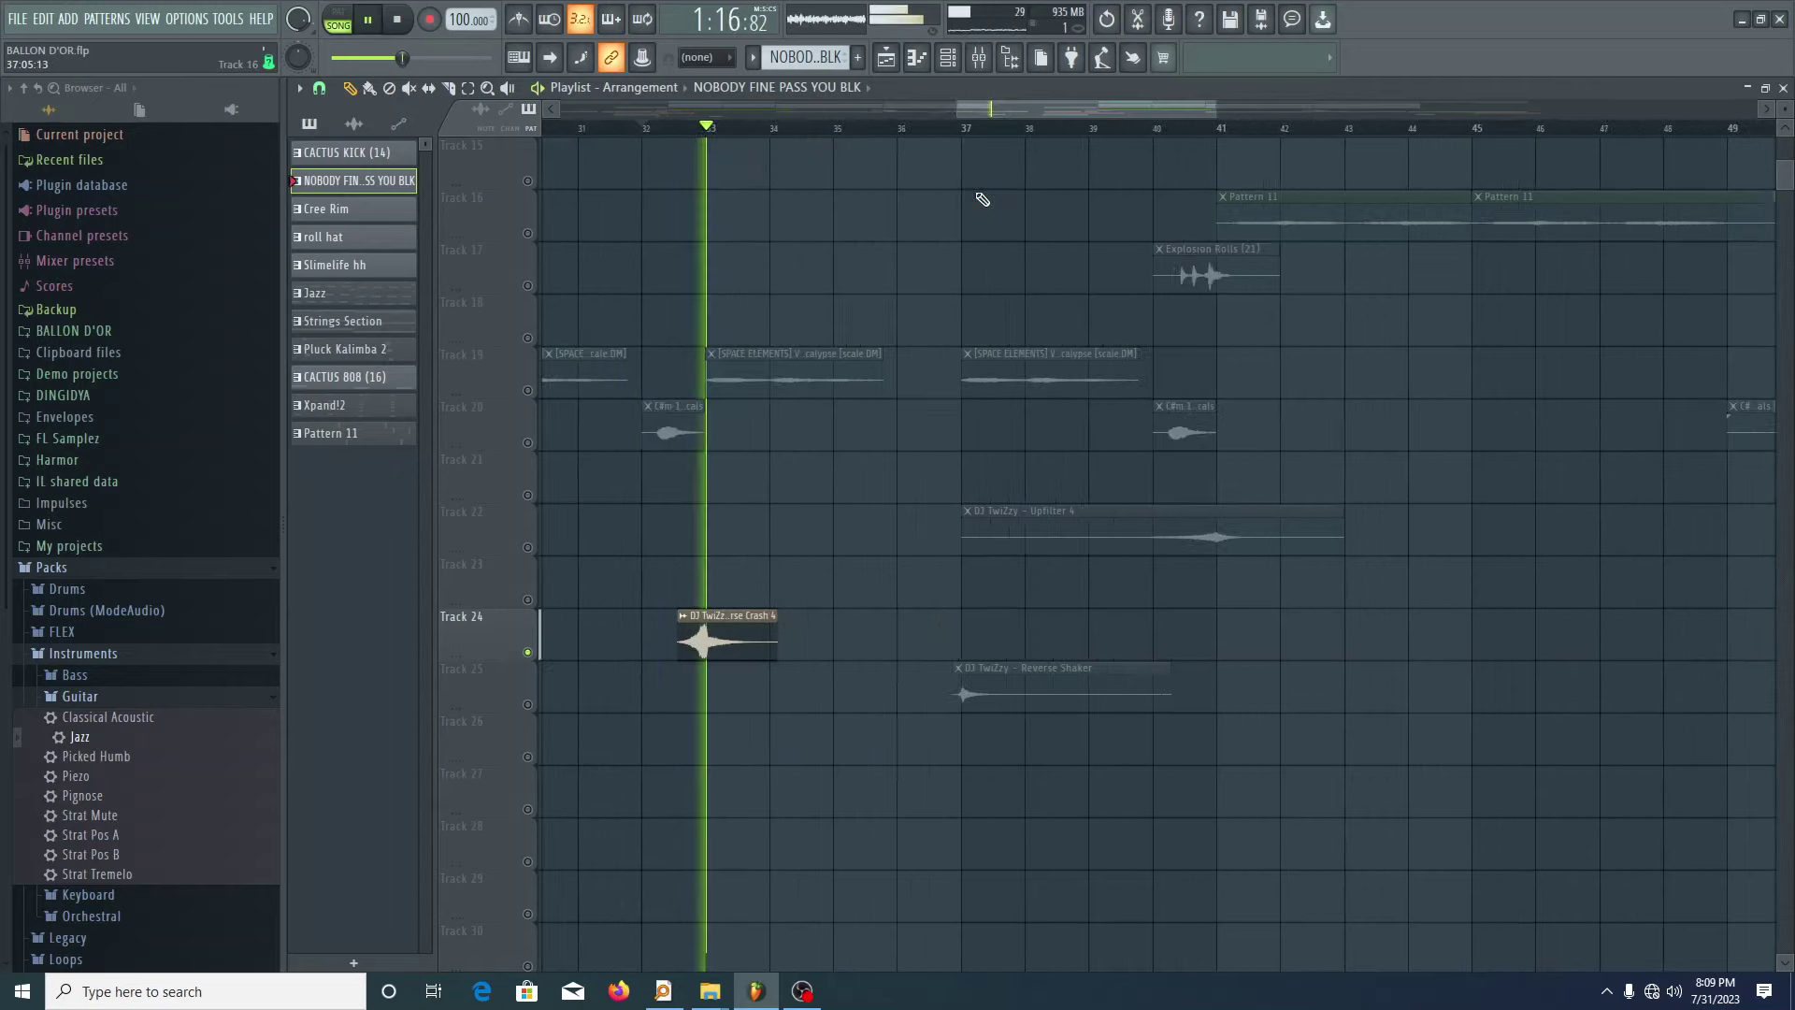
key("space")
- Solo Track 25 to audition the Reverse Shaker clip
left_click(898, 129)
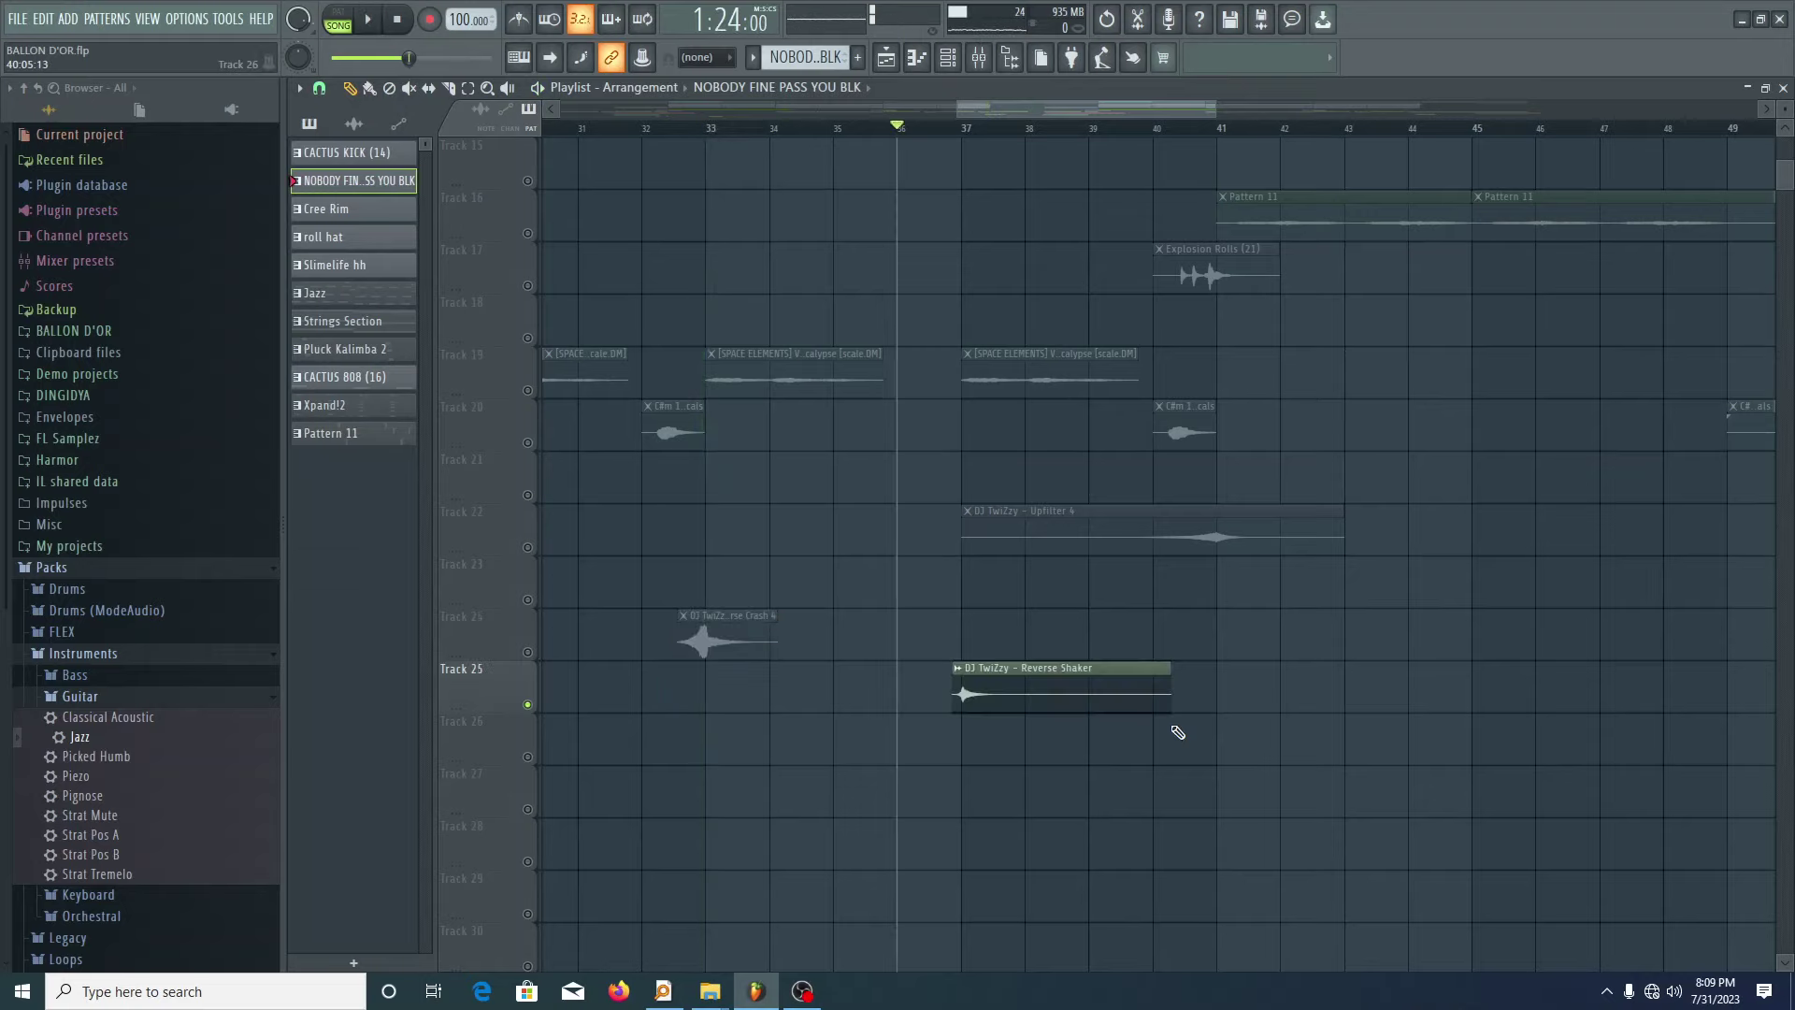
scroll(1177, 732, "down", 3)
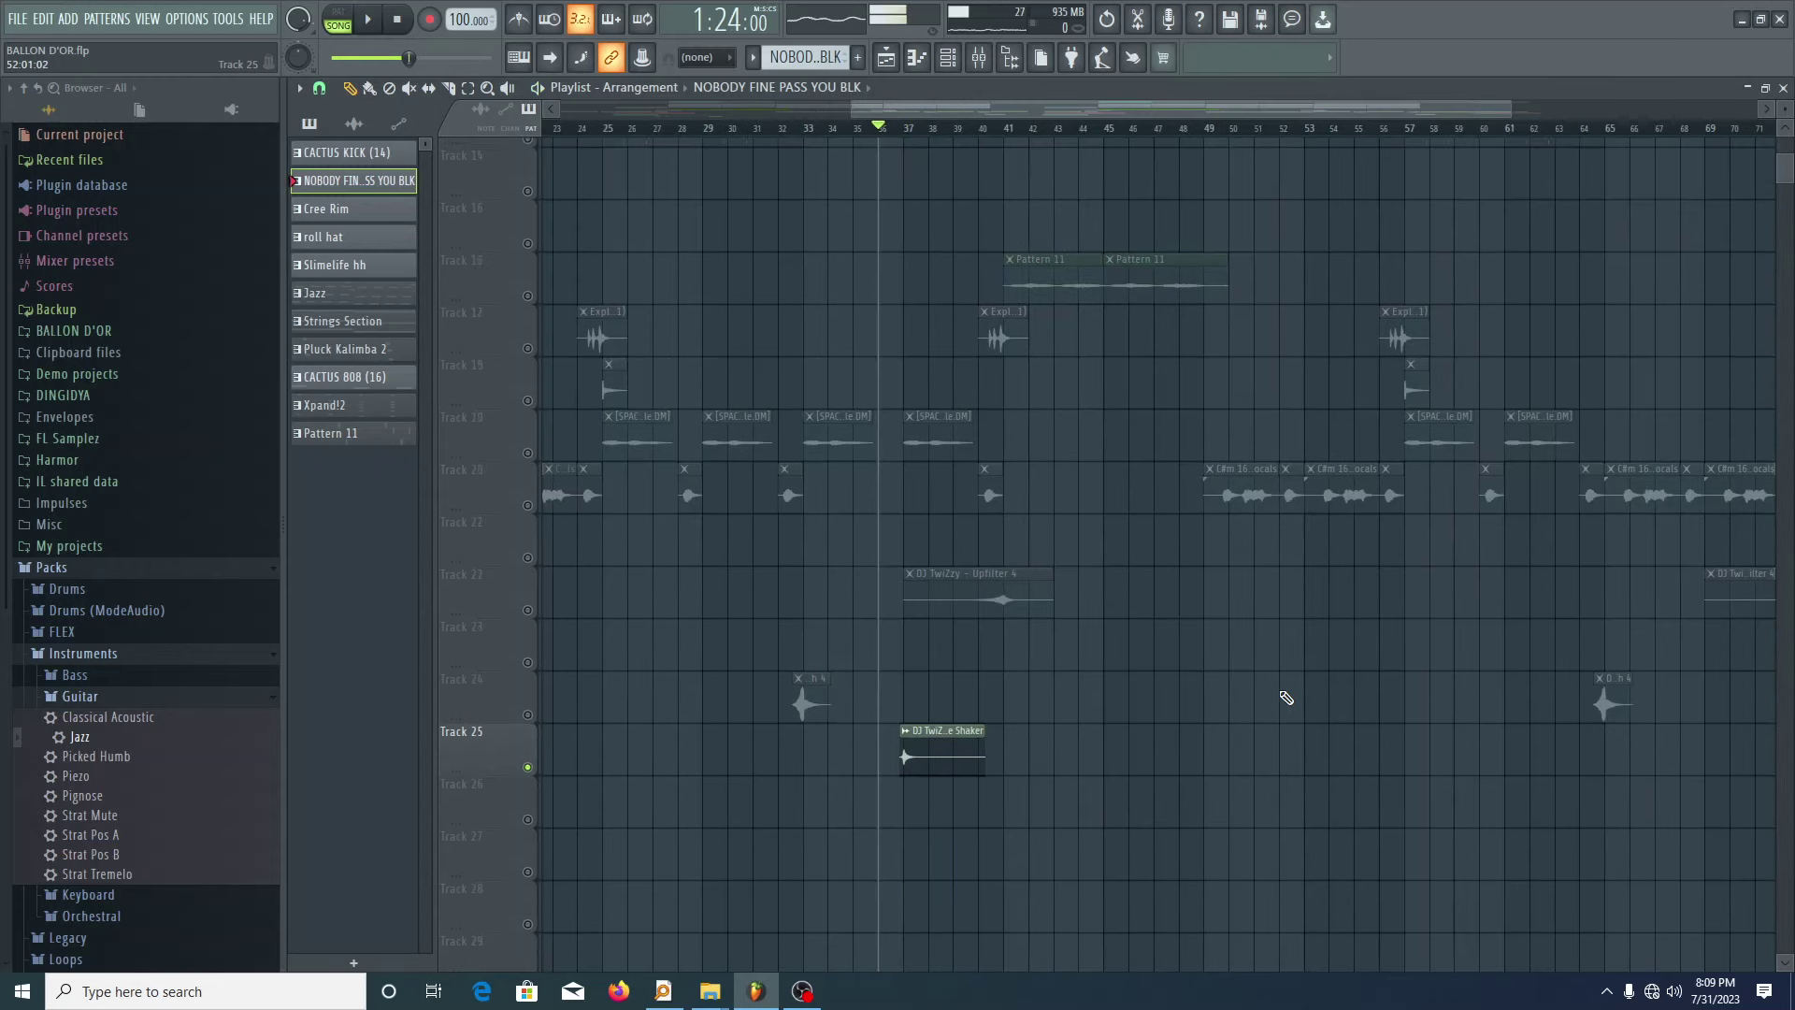
scroll(1286, 697, "down", 2)
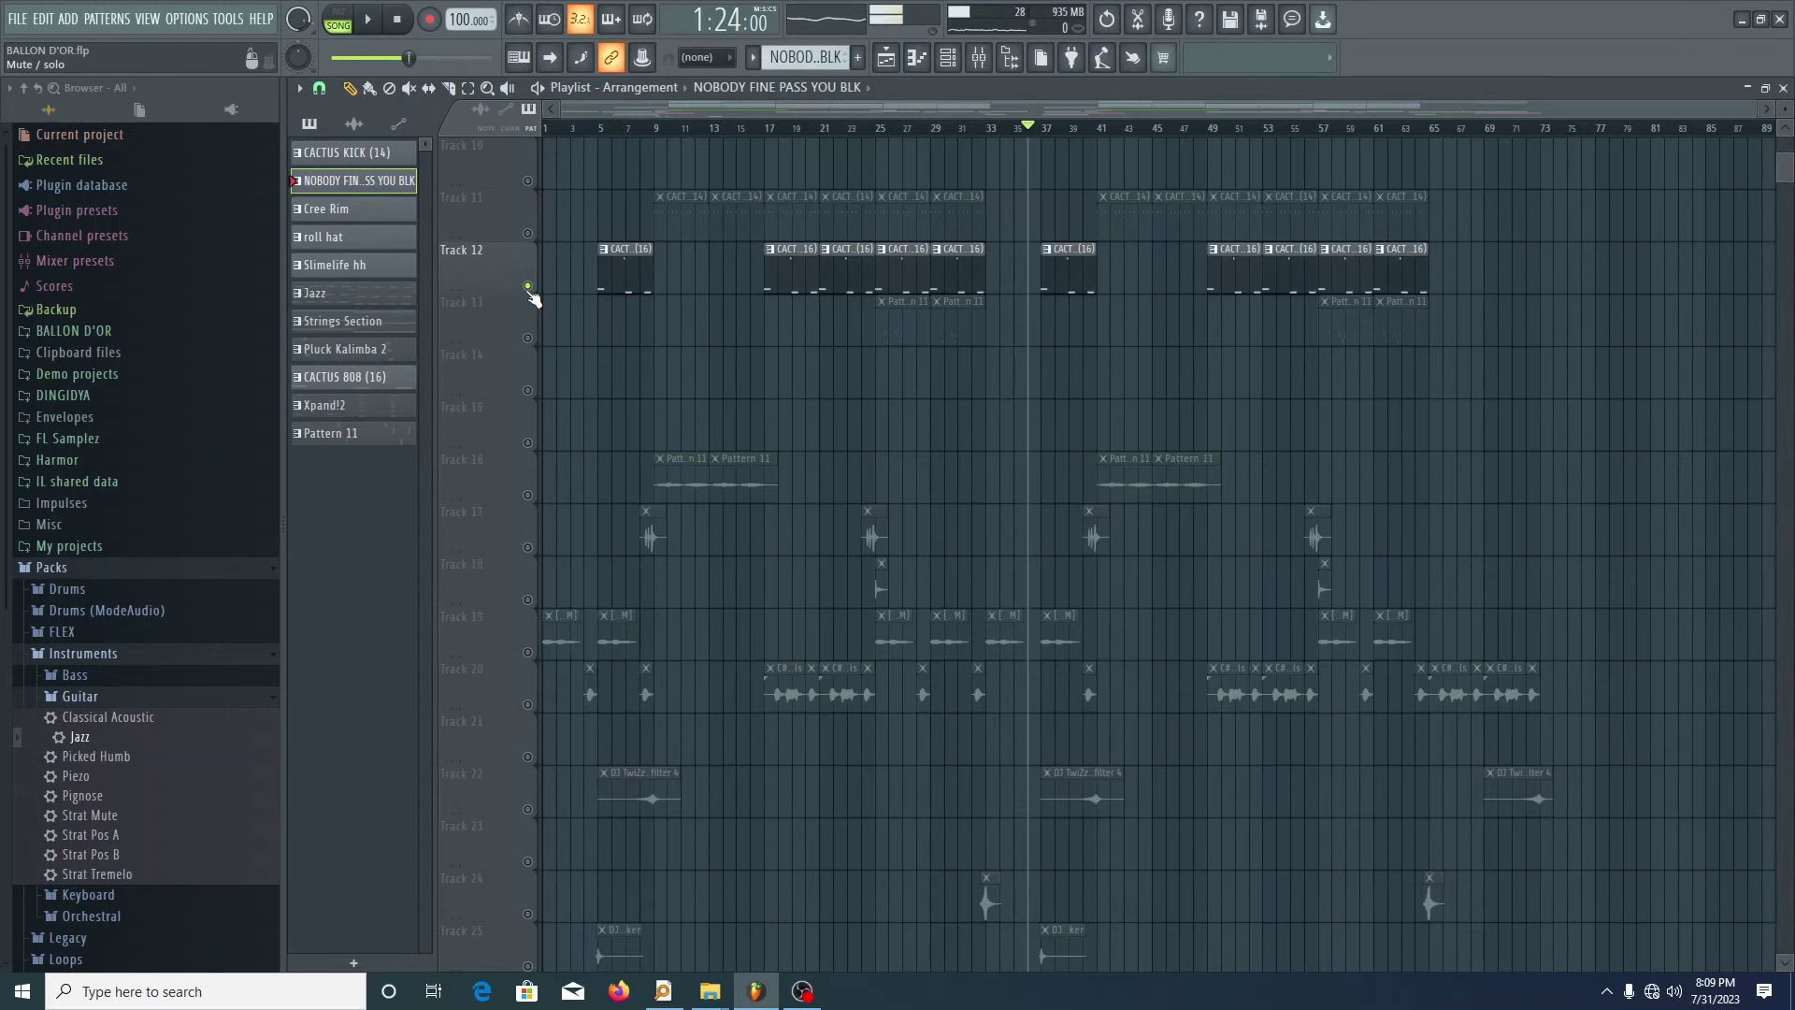
- Release the solo so all tracks play and return the song position to the start
right_click(529, 288)
scroll(533, 297, "up", 2)
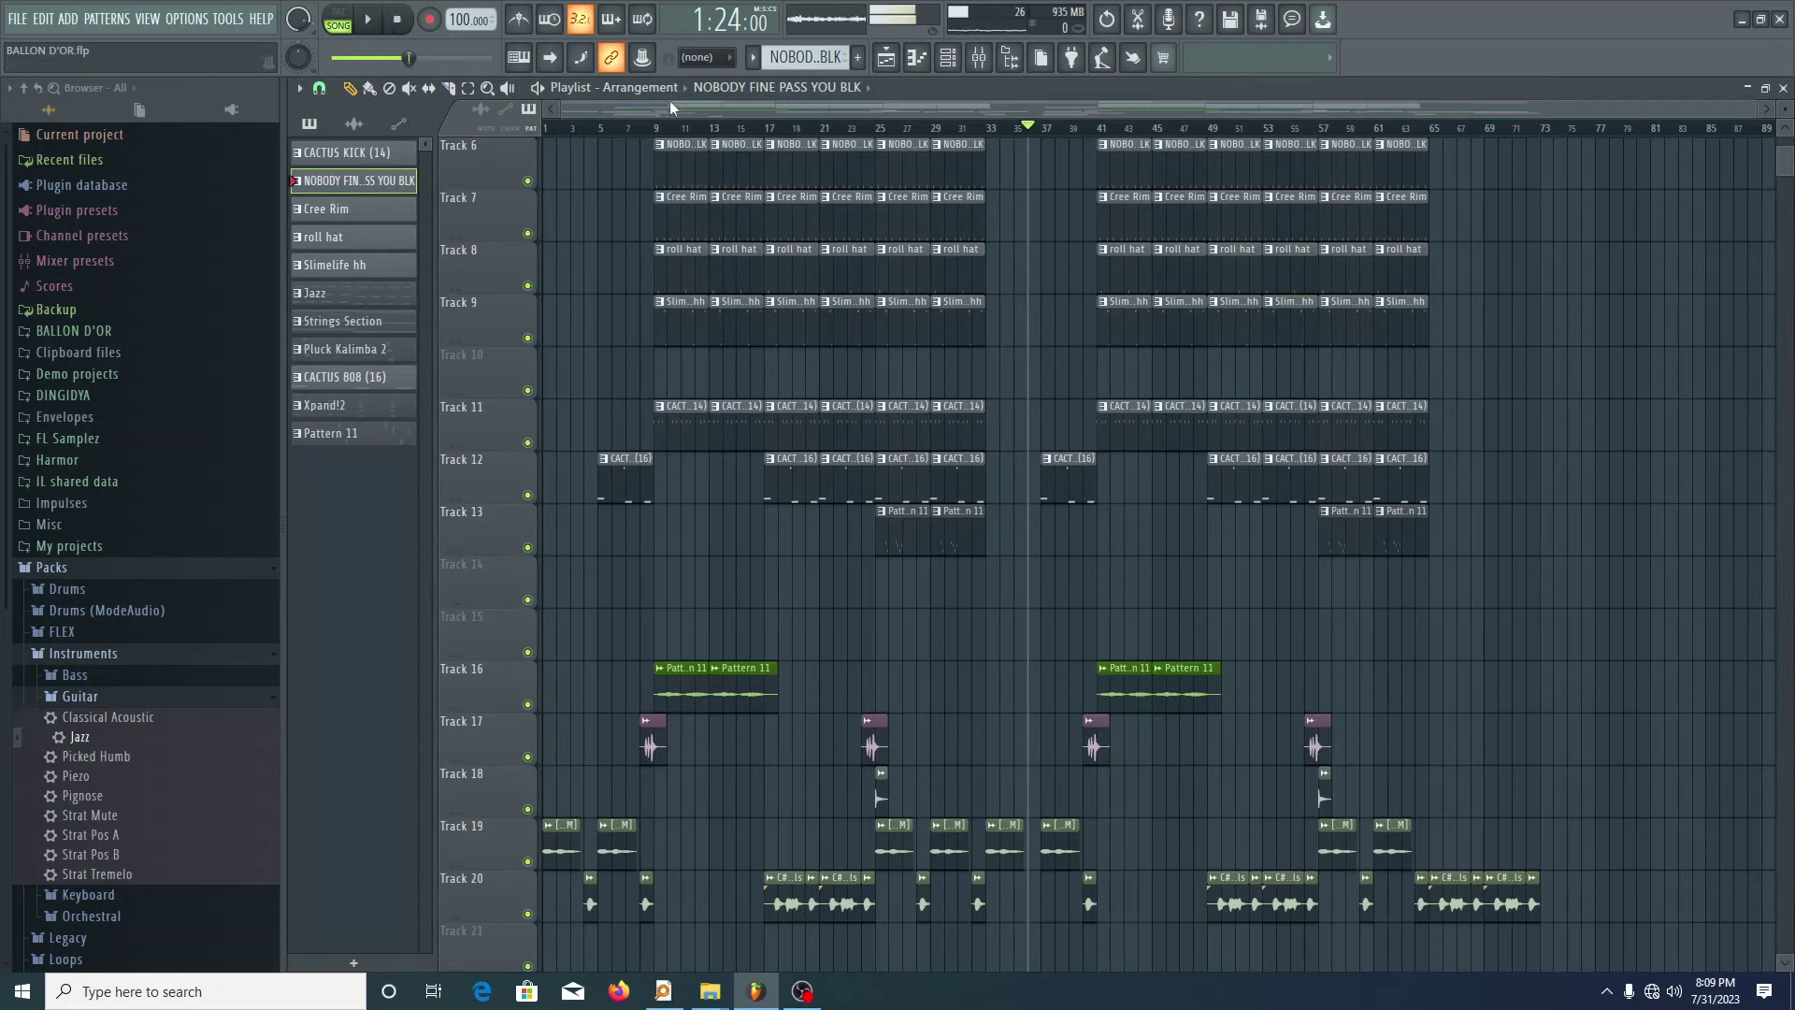
left_click(398, 20)
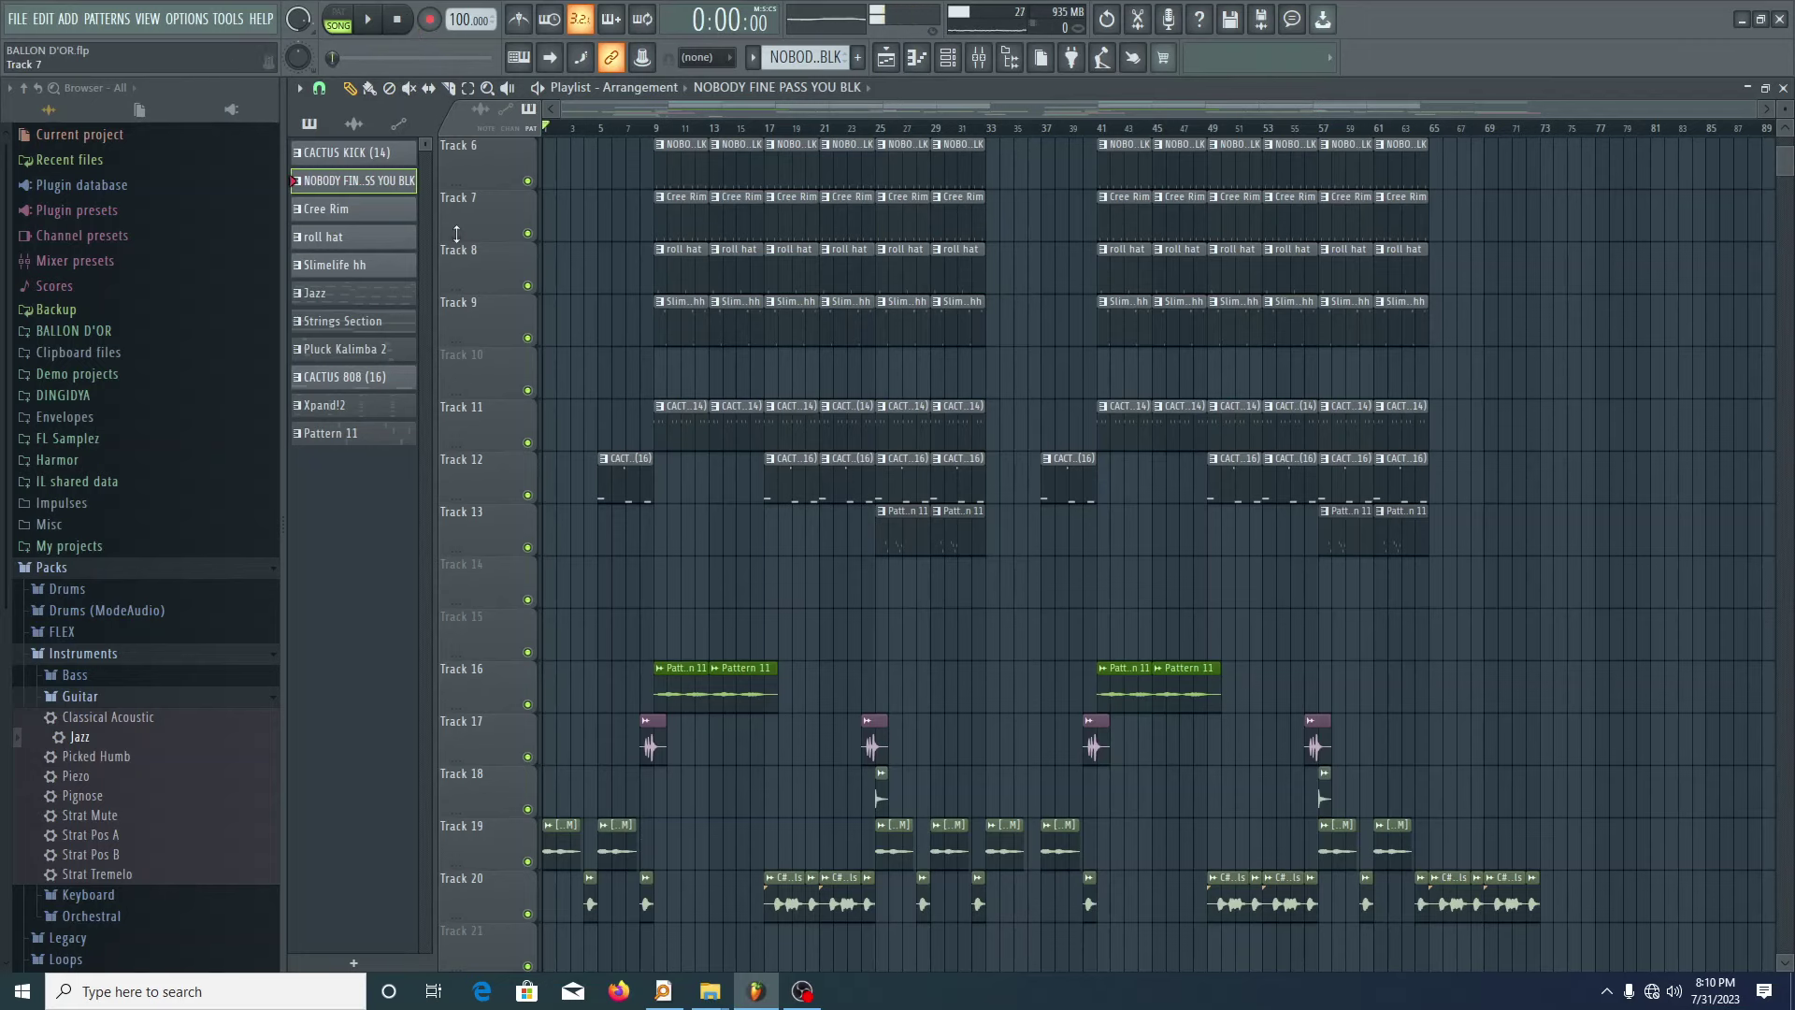
scroll(487, 396, "up", 3)
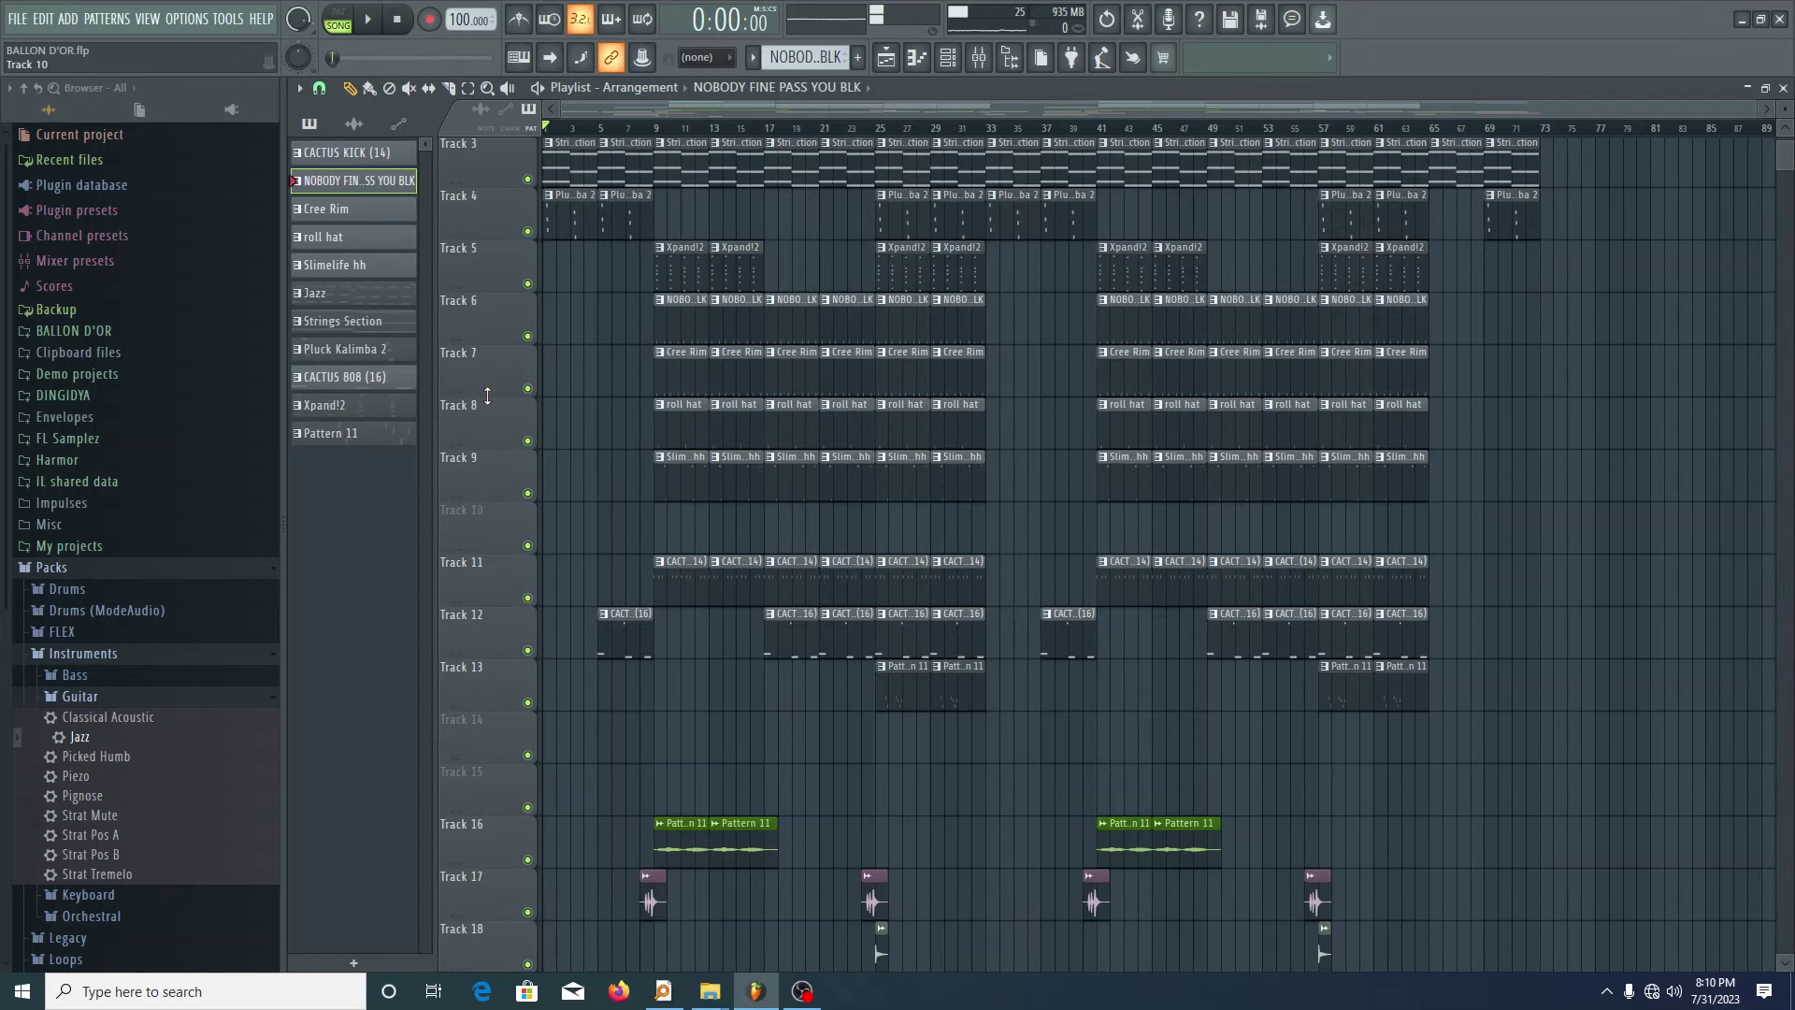
scroll(487, 395, "up", 2)
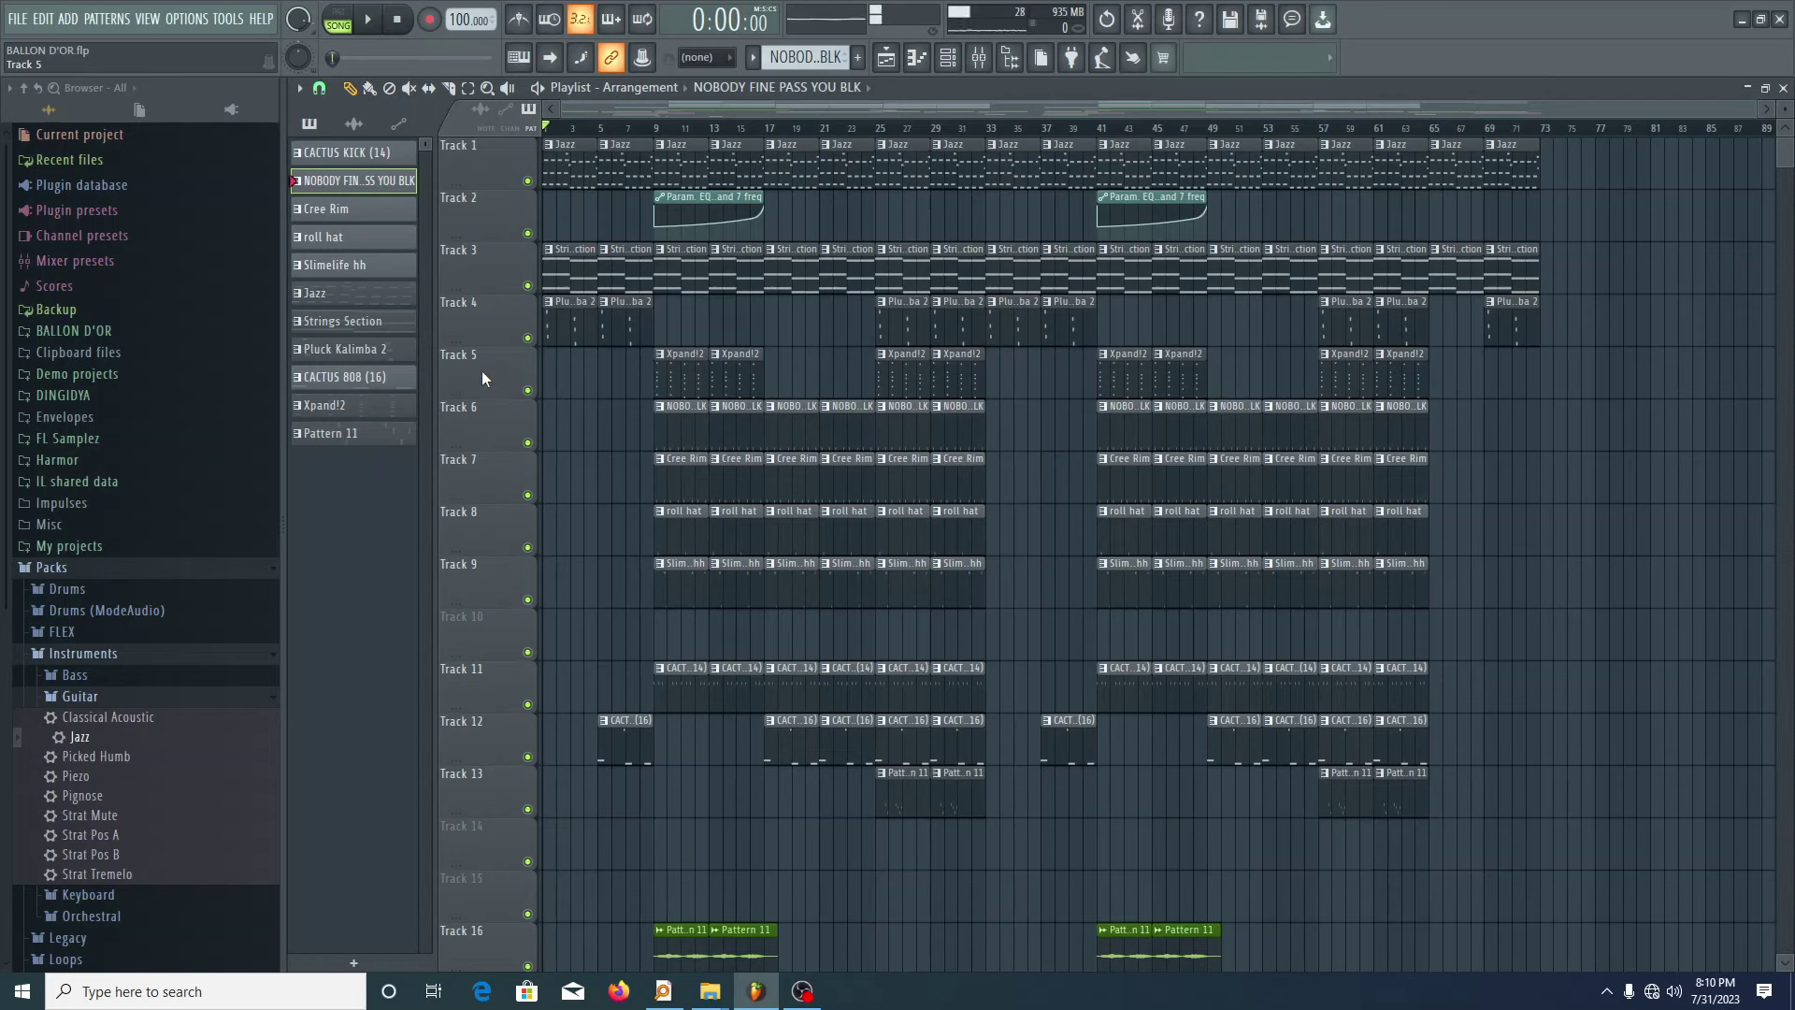
- Enable playlist auto-scroll and play the full arrangement from the beginning
left_click(550, 57)
scroll(551, 584, "down", 5)
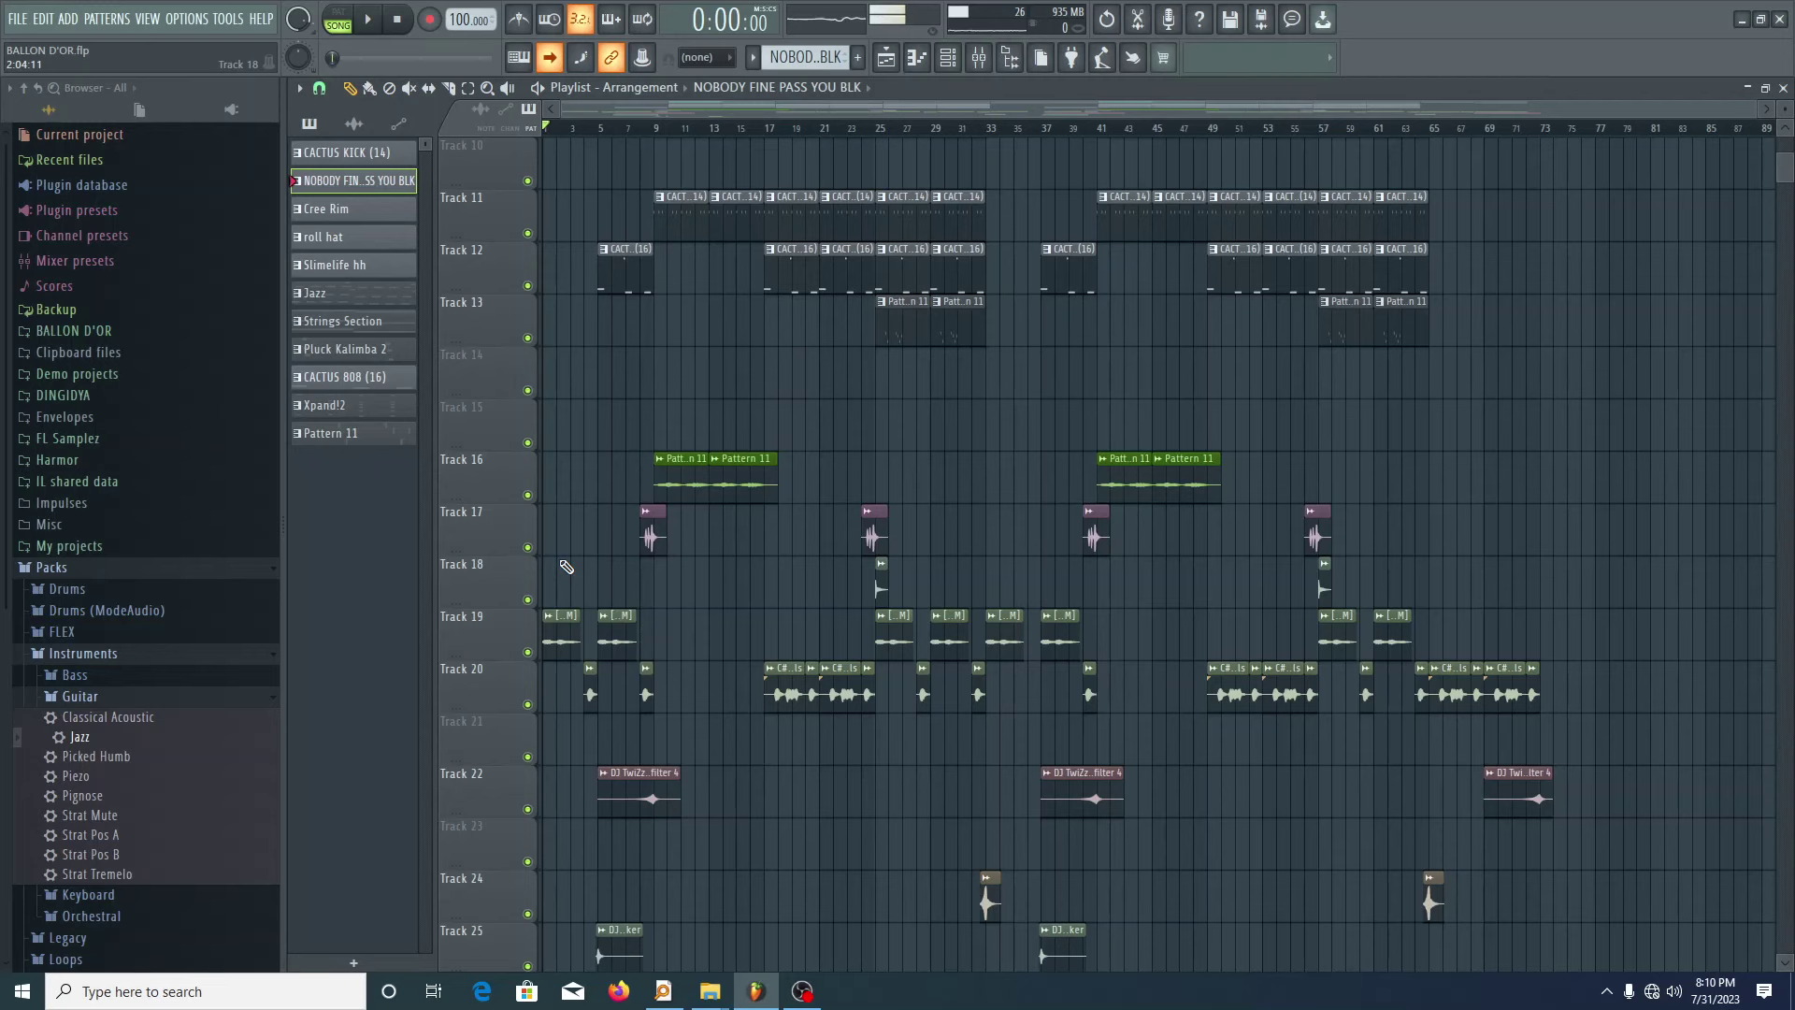
scroll(648, 352, "up", 5)
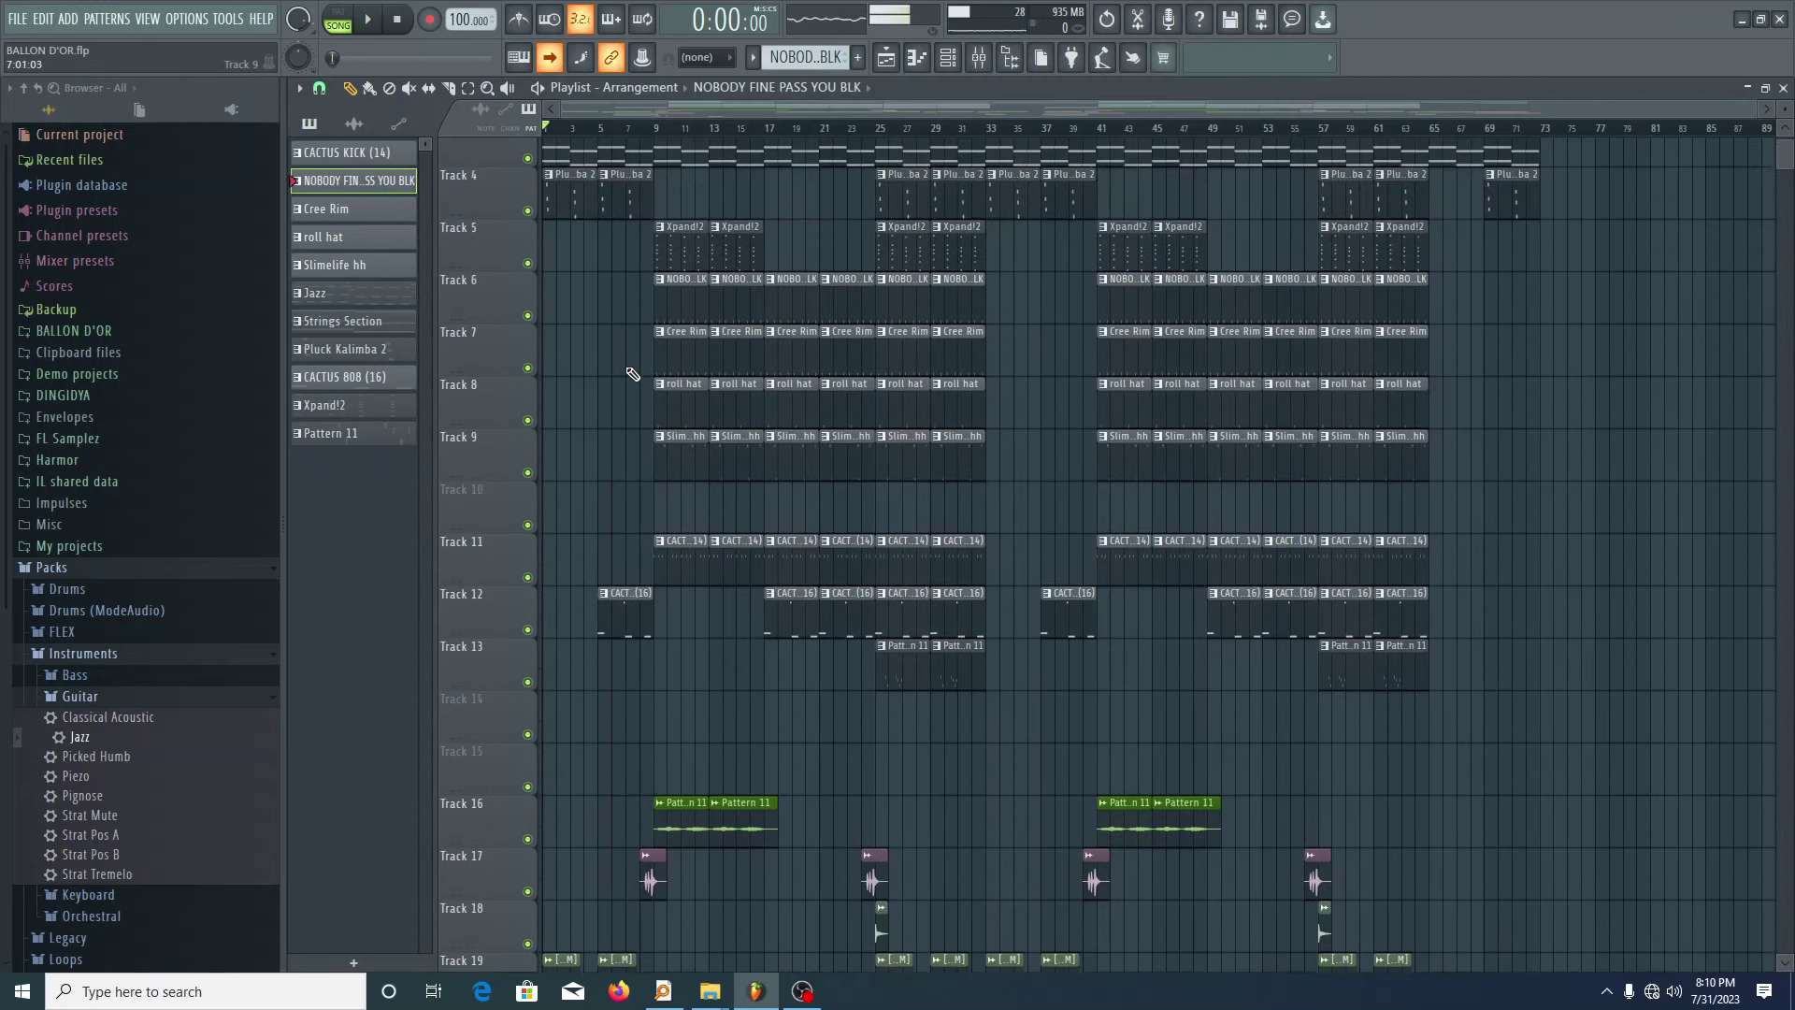
scroll(633, 374, "up", 2)
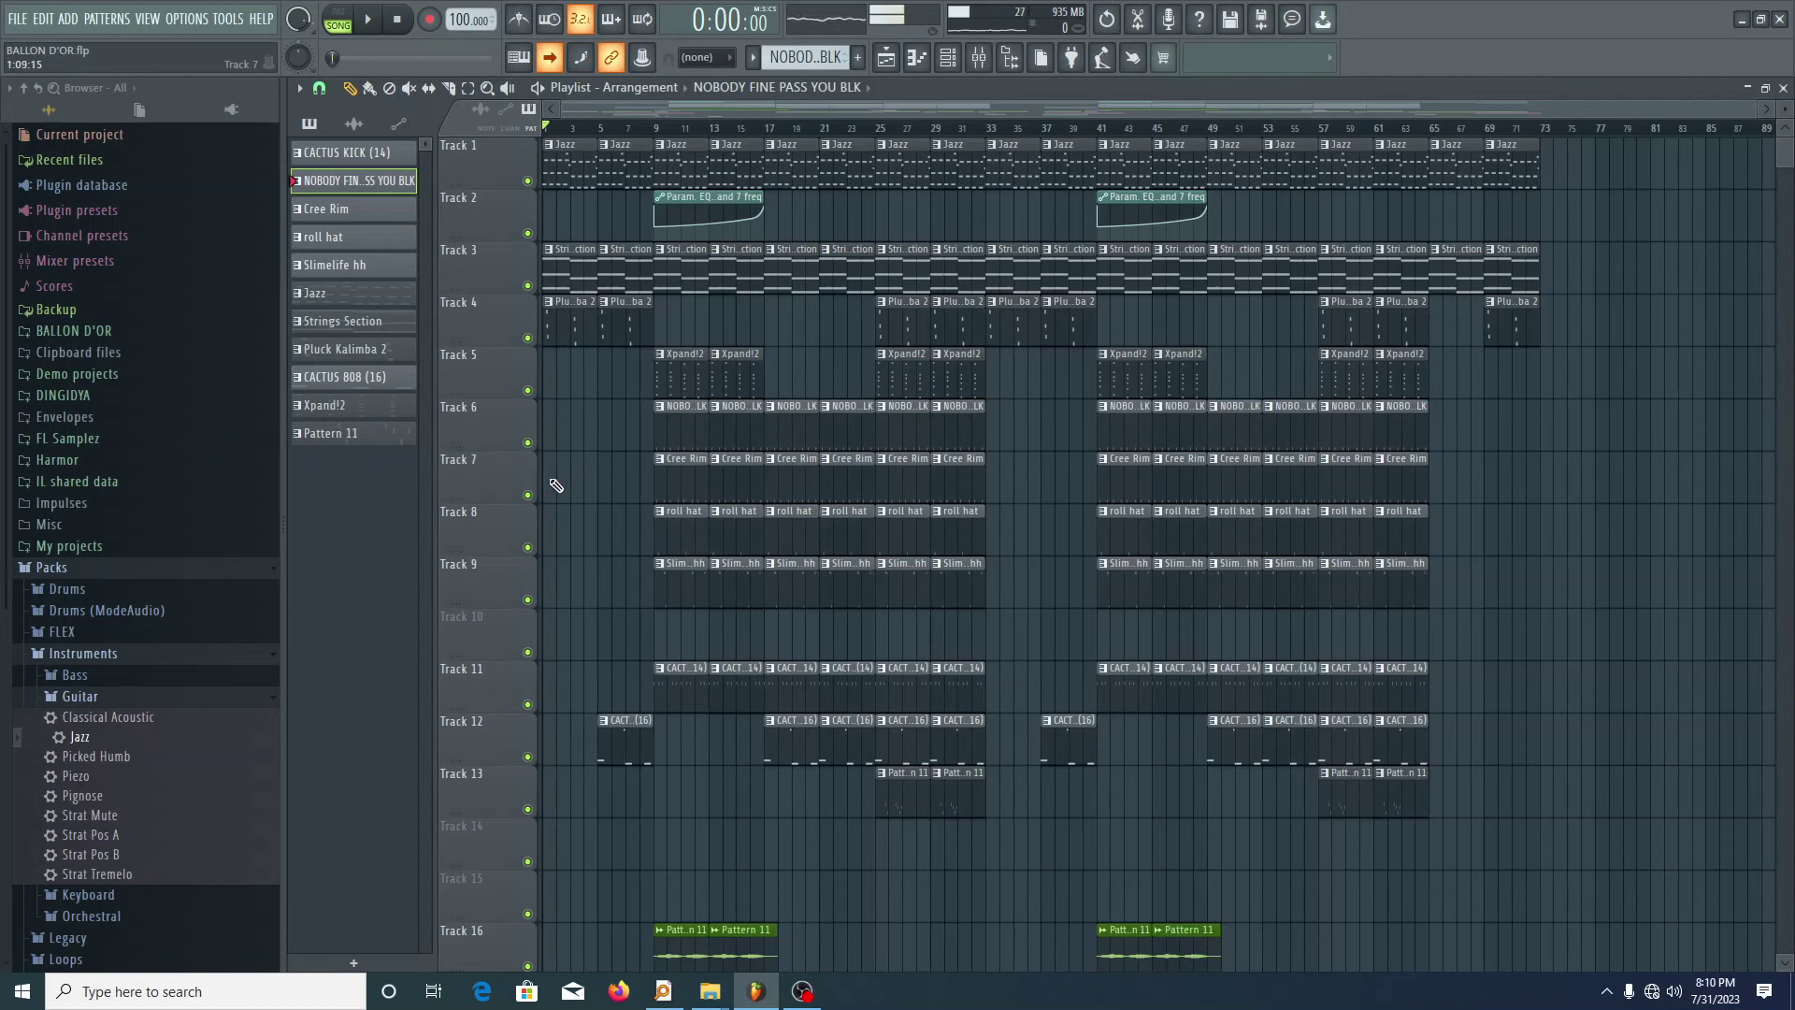
scroll(542, 510, "down", 5)
scroll(541, 510, "up", 5)
key("space")
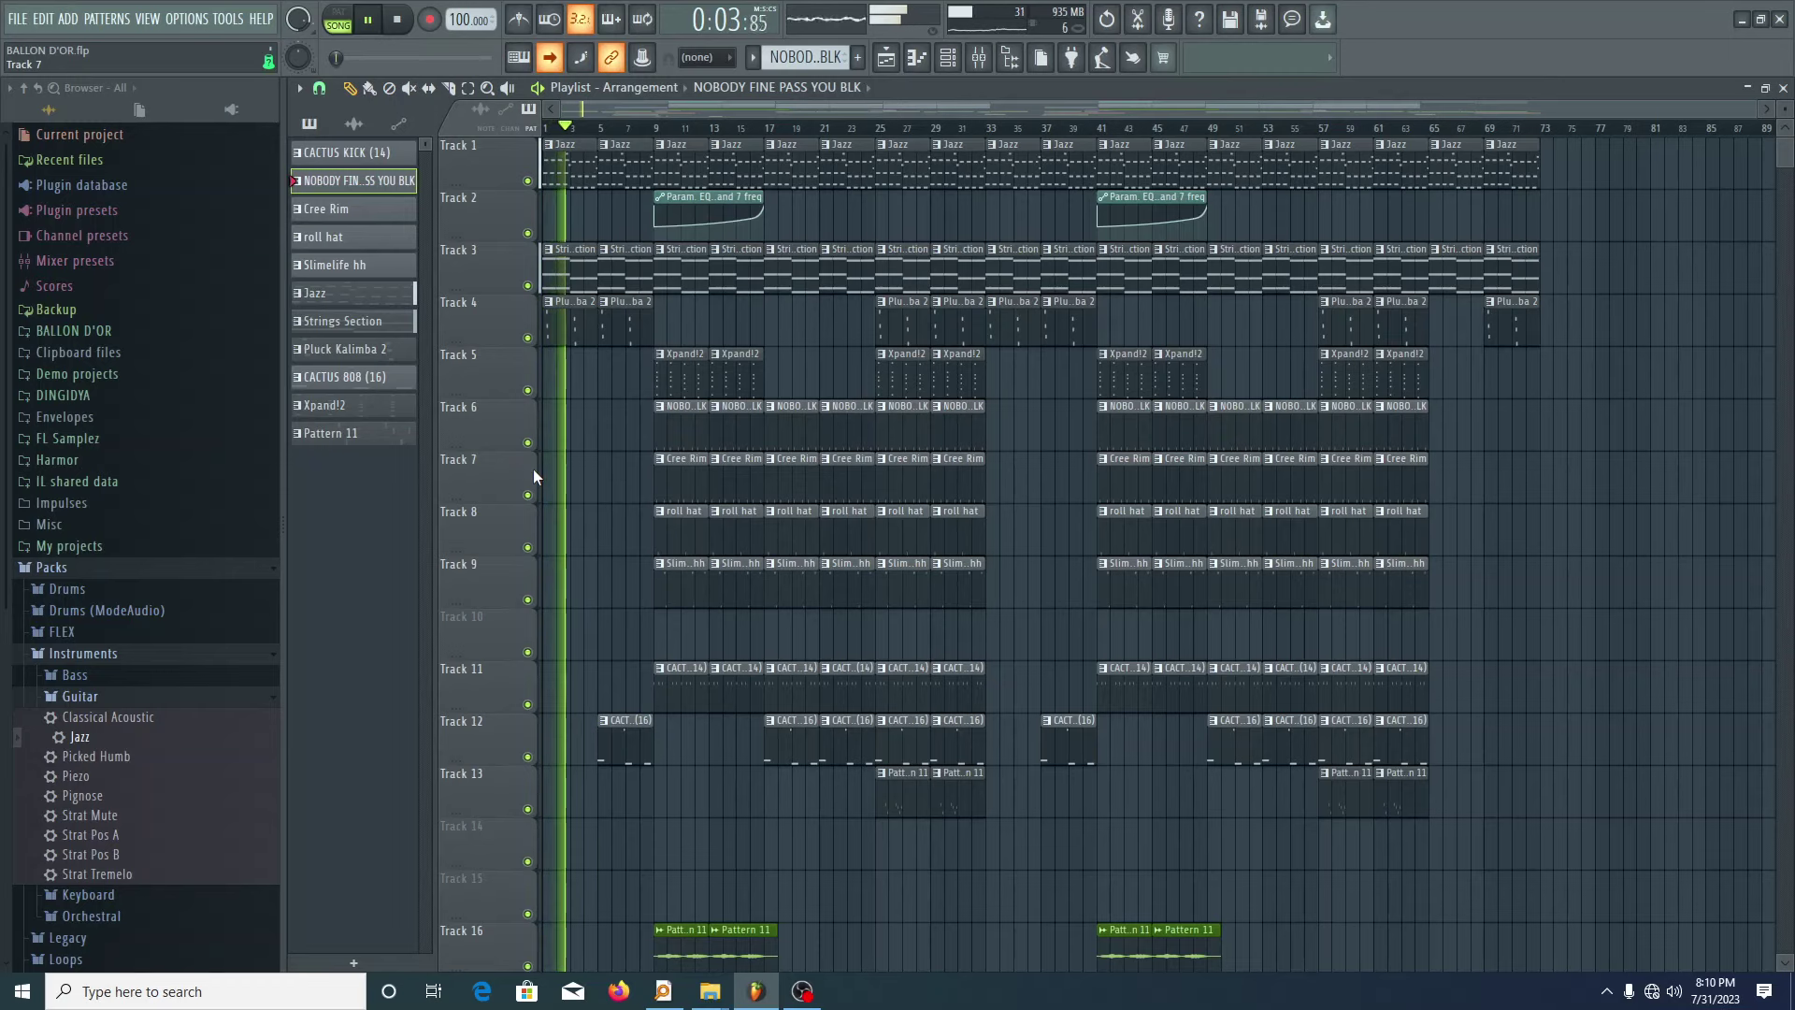
scroll(565, 439, "up", 3)
scroll(566, 438, "up", 3)
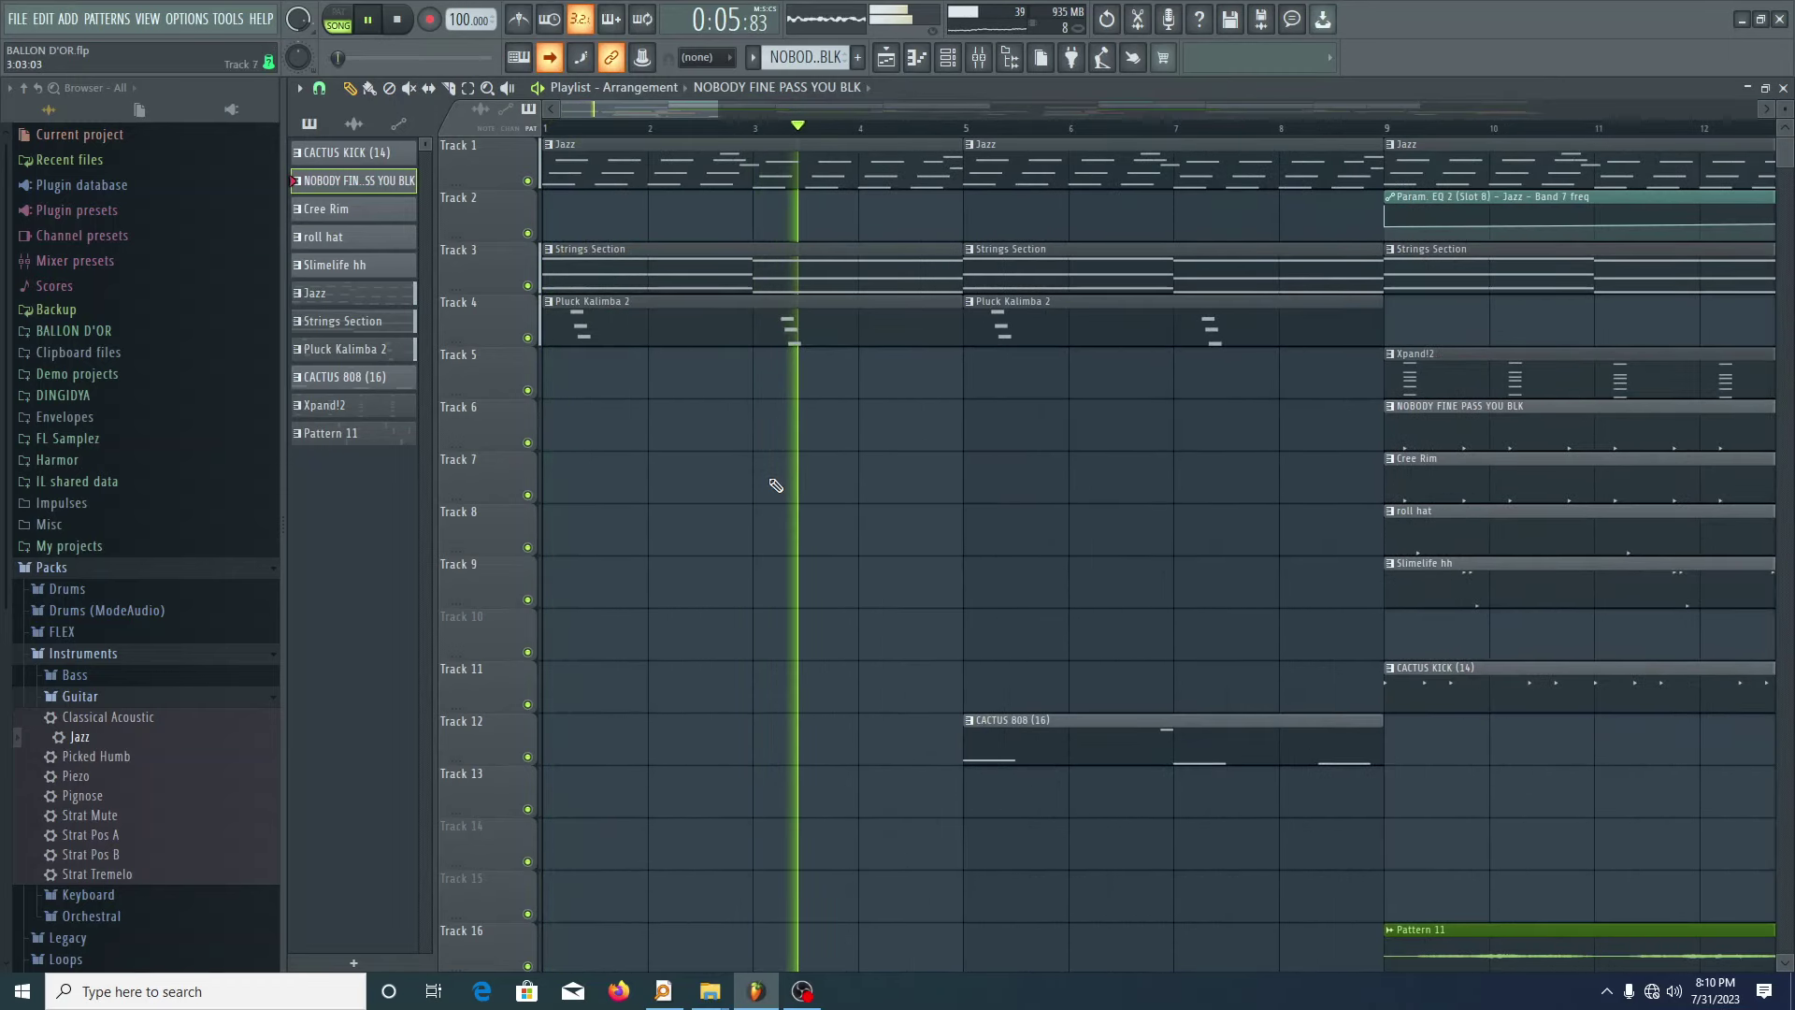
scroll(790, 498, "up", 2)
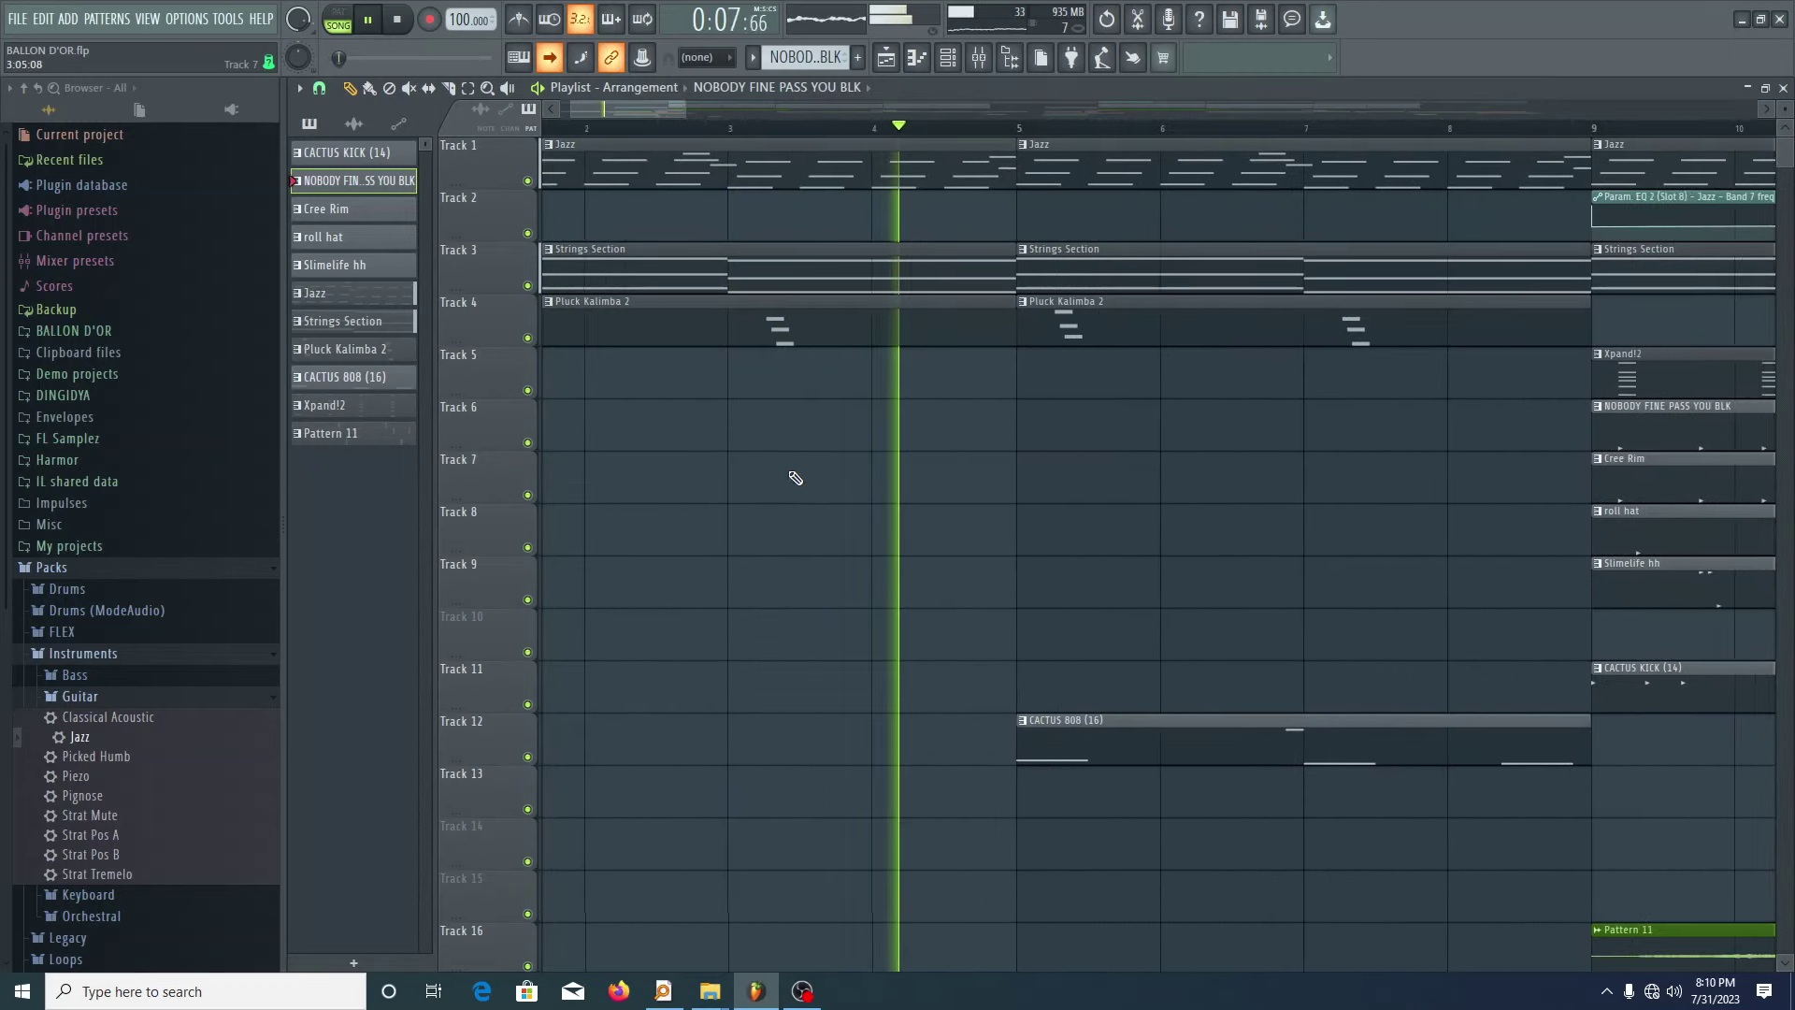